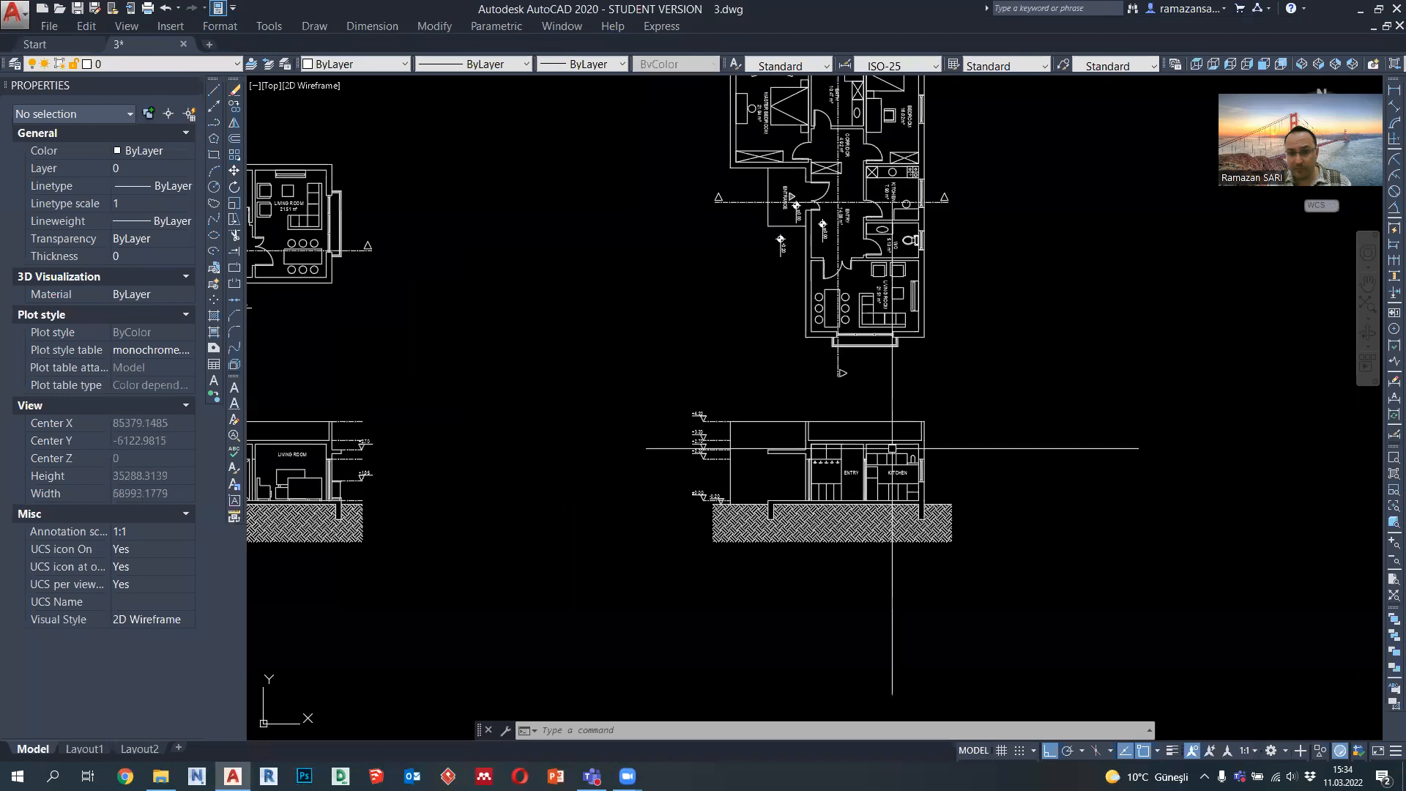
# Examine the two floor plan orientations and the sections drawn beneath them, including the level markers
pyautogui.moveTo(867, 442)
pyautogui.mouseDown(button='middle')
pyautogui.moveTo(838, 456)
pyautogui.moveTo(827, 436)
pyautogui.moveTo(801, 474)
pyautogui.moveTo(784, 472)
pyautogui.mouseUp(button='middle')
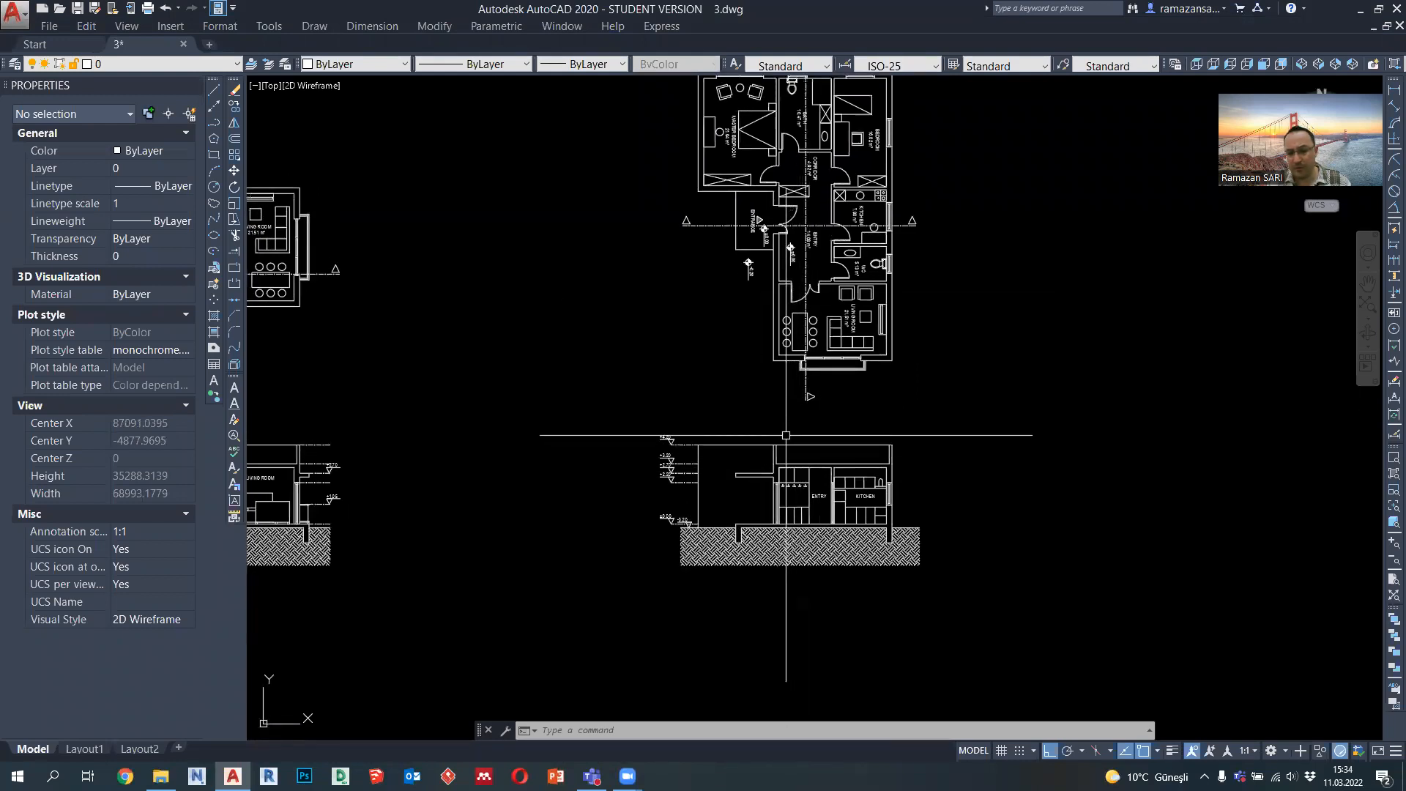
pyautogui.moveTo(828, 474); pyautogui.dragTo(814, 474, button='middle')
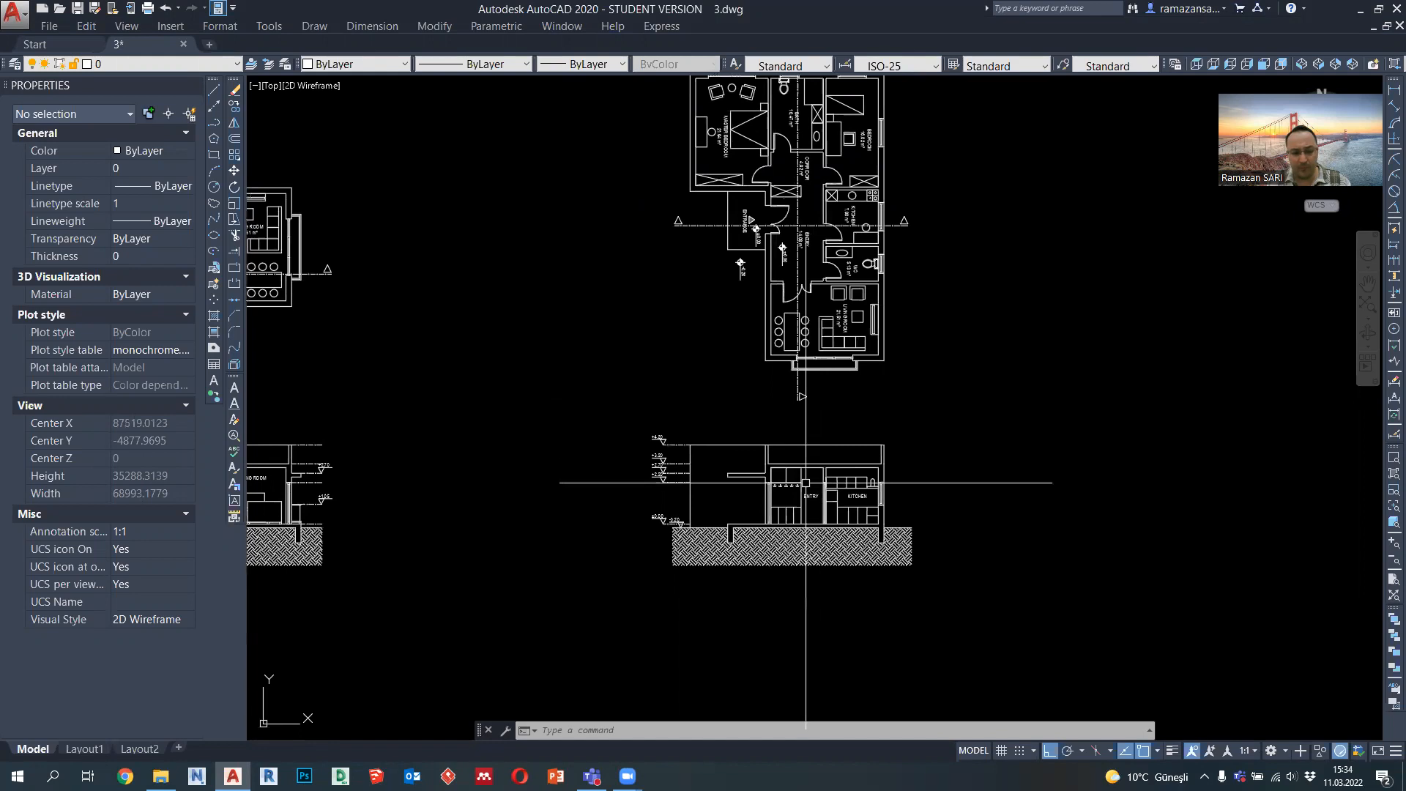
pyautogui.moveTo(805, 484)
pyautogui.mouseDown(button='middle')
pyautogui.moveTo(798, 430)
pyautogui.moveTo(776, 434)
pyautogui.mouseUp(button='middle')
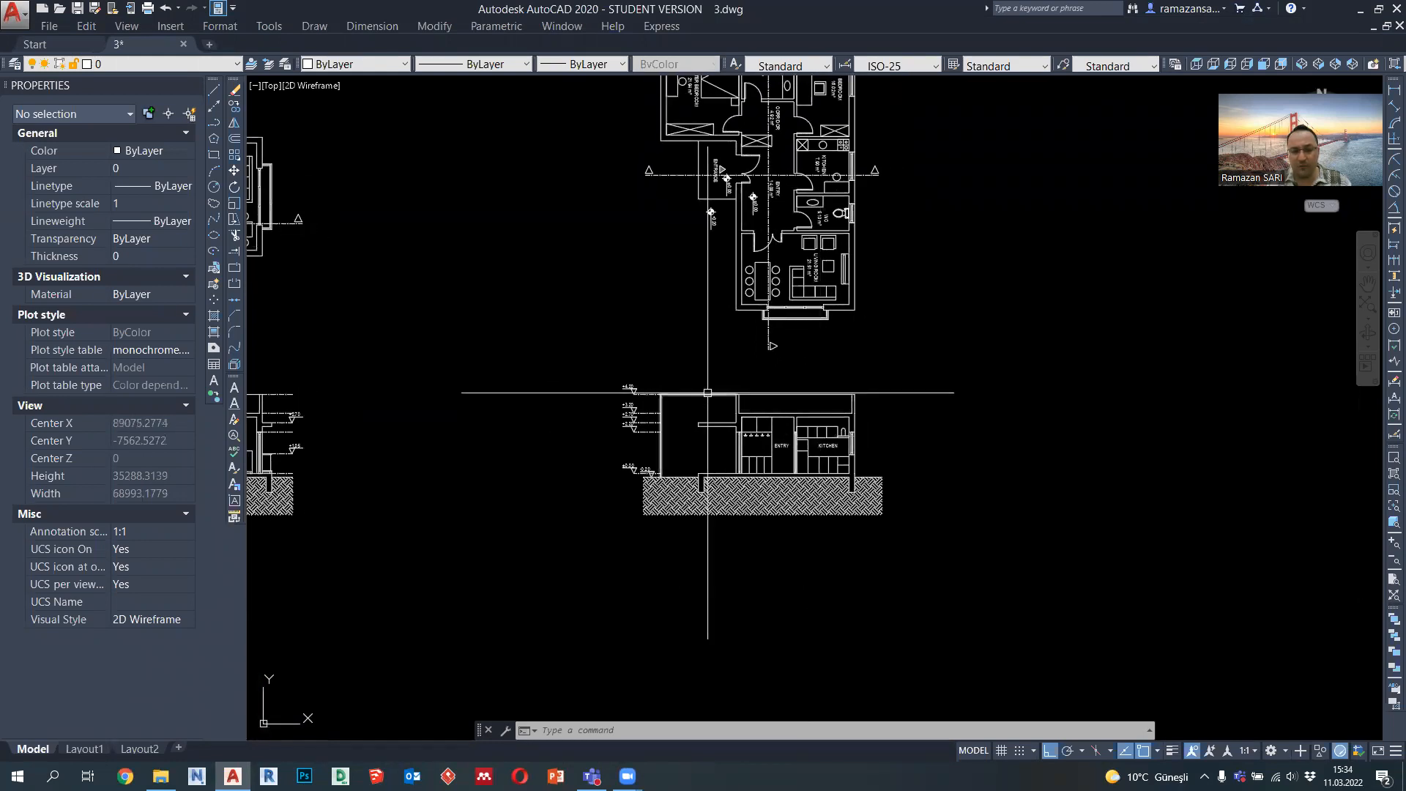
pyautogui.scroll(2, 707, 393)
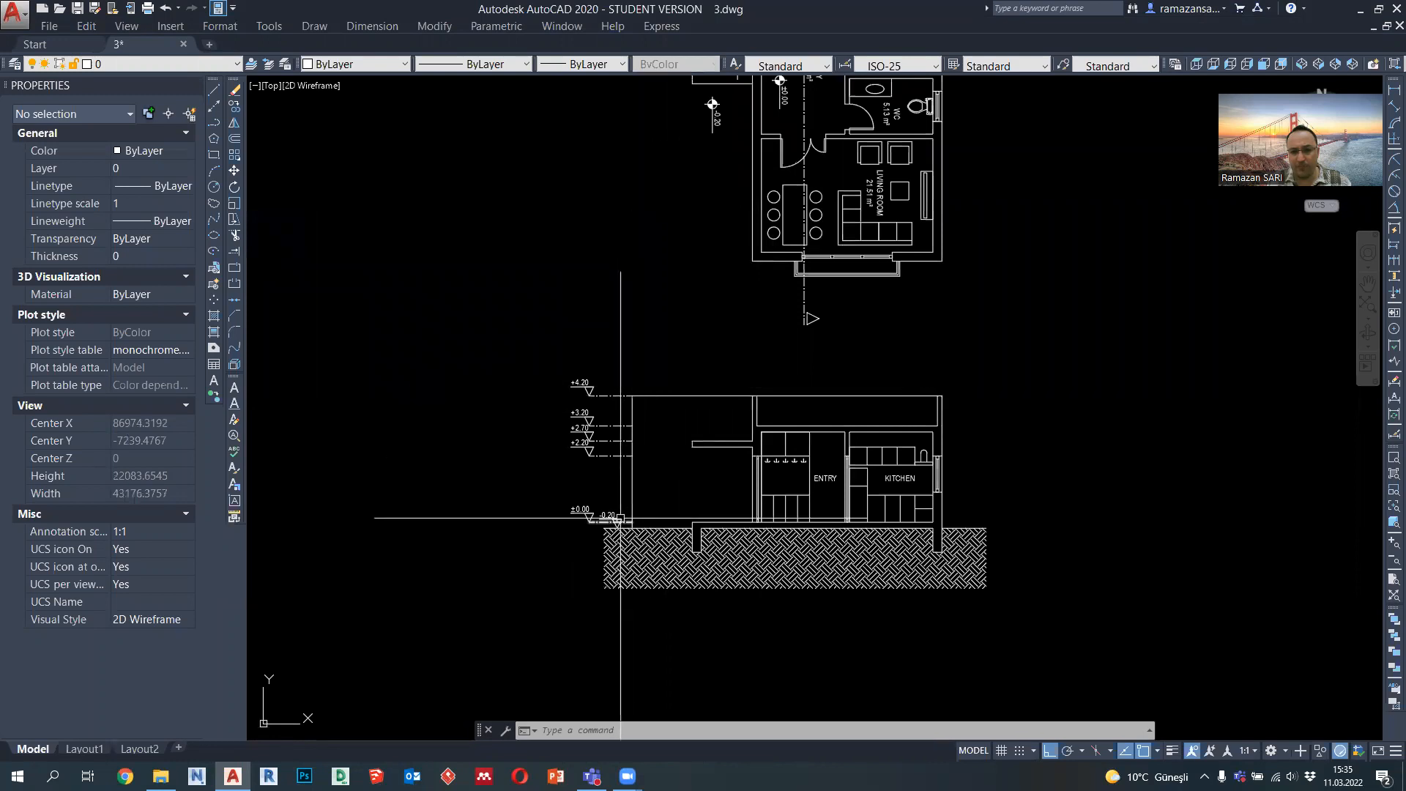
pyautogui.scroll(2, 630, 463)
pyautogui.scroll(-2, 671, 459)
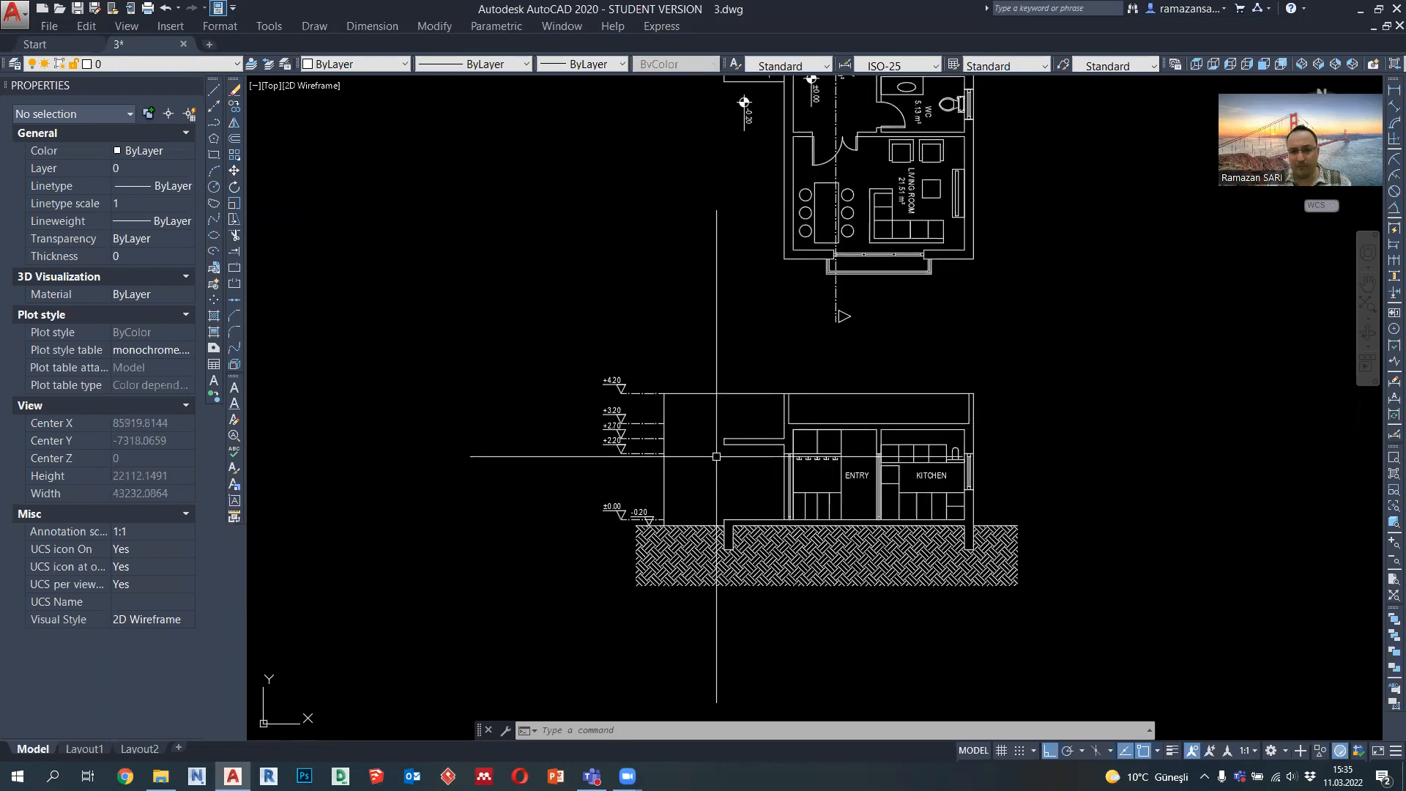
pyautogui.moveTo(671, 435); pyautogui.dragTo(672, 449, button='middle')
pyautogui.moveTo(777, 420); pyautogui.dragTo(776, 547, button='middle')
pyautogui.moveTo(829, 348); pyautogui.dragTo(824, 449, button='middle')
pyautogui.moveTo(943, 387); pyautogui.dragTo(932, 471, button='middle')
pyautogui.scroll(-4, 790, 202)
pyautogui.moveTo(741, 142); pyautogui.dragTo(945, 126, button='middle')
pyautogui.scroll(2, 546, 281)
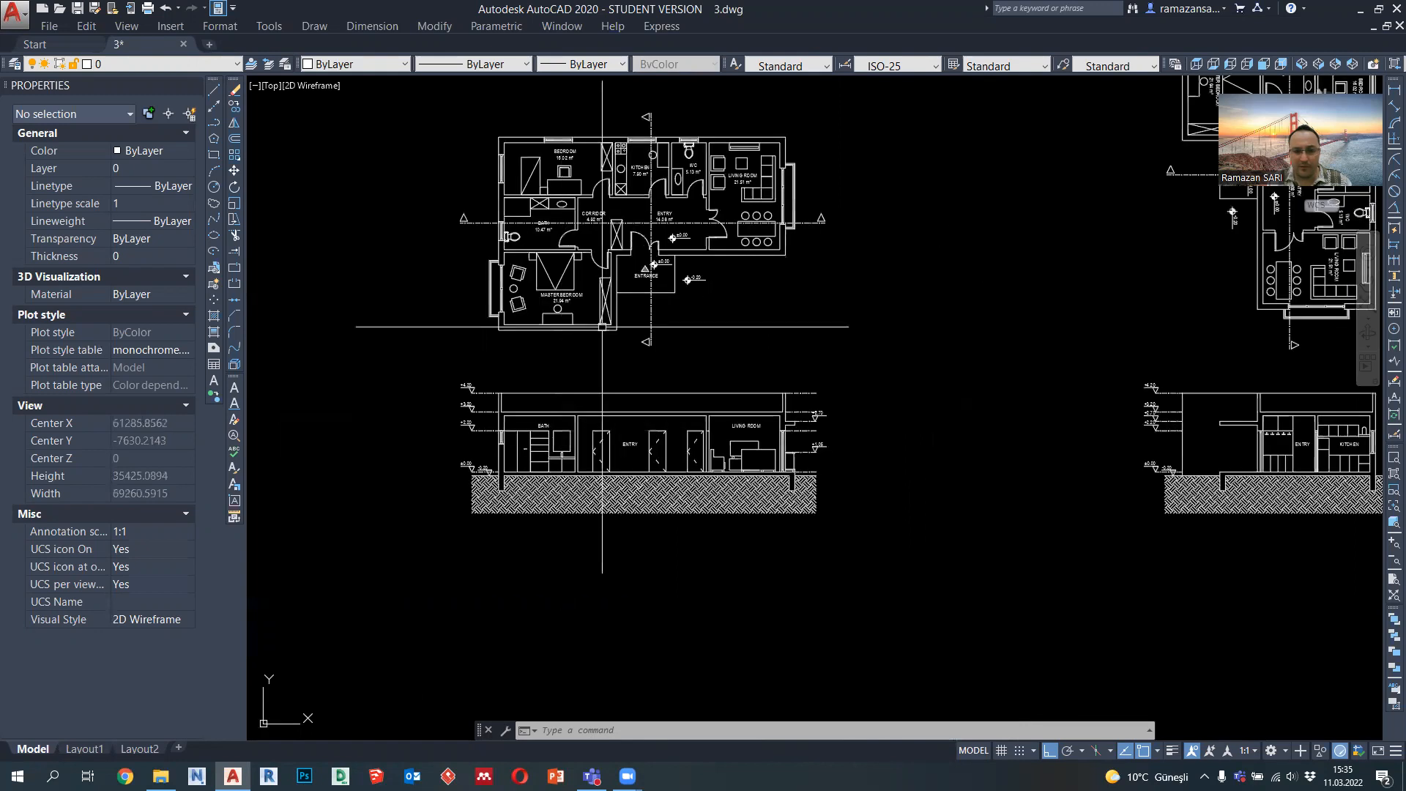
# Copy the floor plan straight down into the empty space below the bath–entry–living room section
pyautogui.moveTo(860, 413); pyautogui.dragTo(422, 163)
pyautogui.click(235, 105)
pyautogui.click(505, 170)
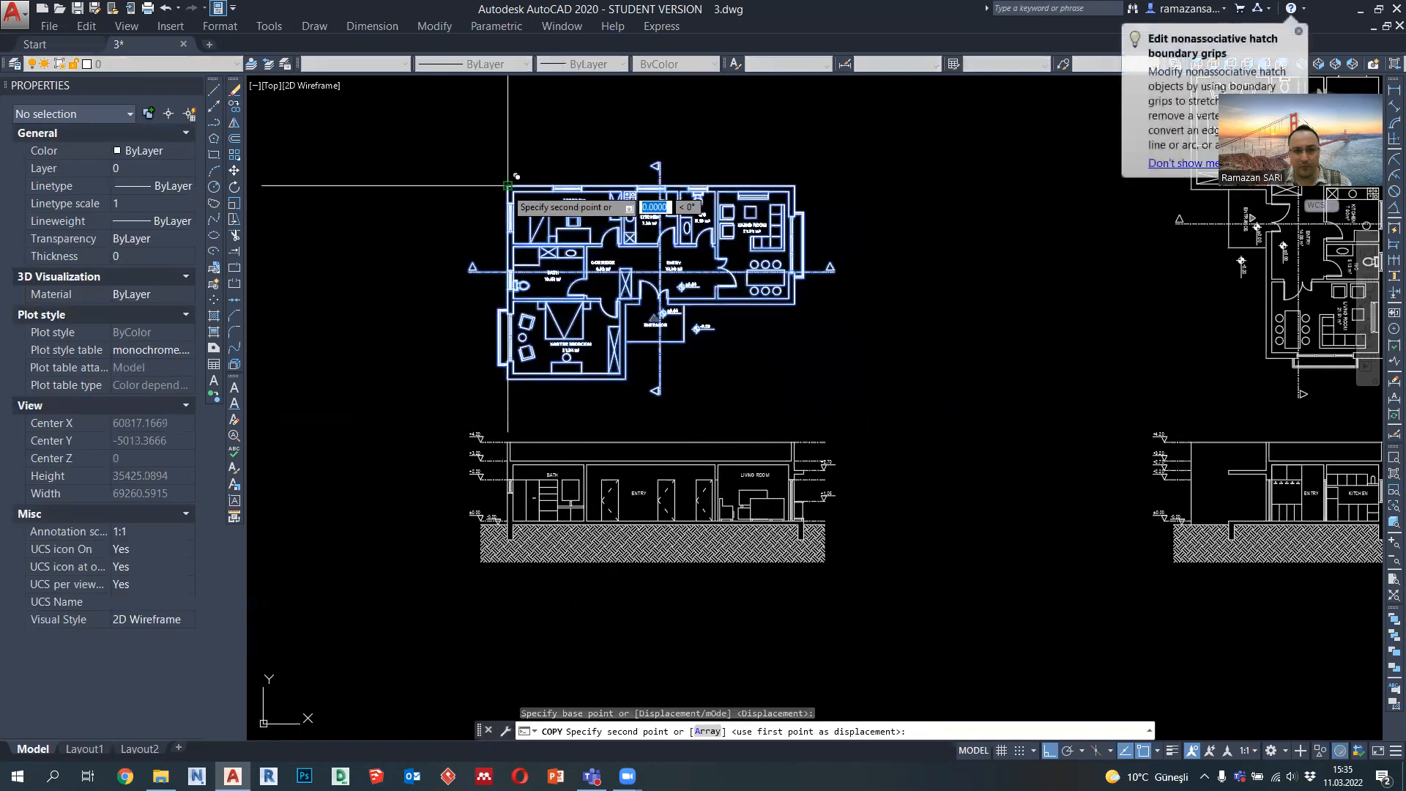
pyautogui.scroll(-4, 504, 170)
pyautogui.click(503, 424)
pyautogui.press('Escape')
# Delete the vertical and horizontal section lines with their arrow symbols from the copied floor plan
pyautogui.scroll(2, 545, 488)
pyautogui.scroll(2, 545, 487)
pyautogui.click(627, 502)
pyautogui.click(580, 506)
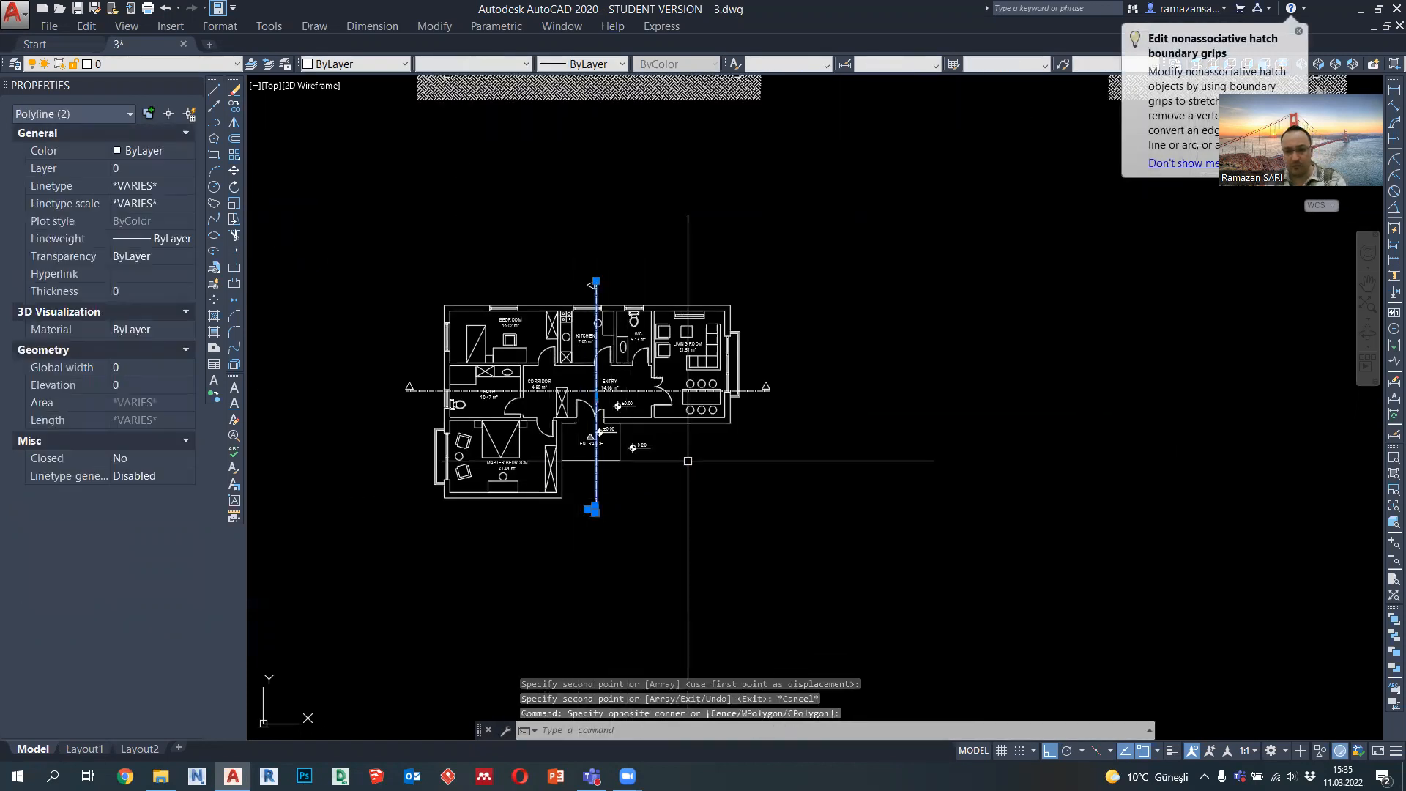
pyautogui.press('Delete')
pyautogui.click(512, 298)
pyautogui.press('Delete')
pyautogui.moveTo(440, 433); pyautogui.dragTo(525, 399, button='middle')
pyautogui.scroll(2, 525, 398)
pyautogui.click(213, 122)
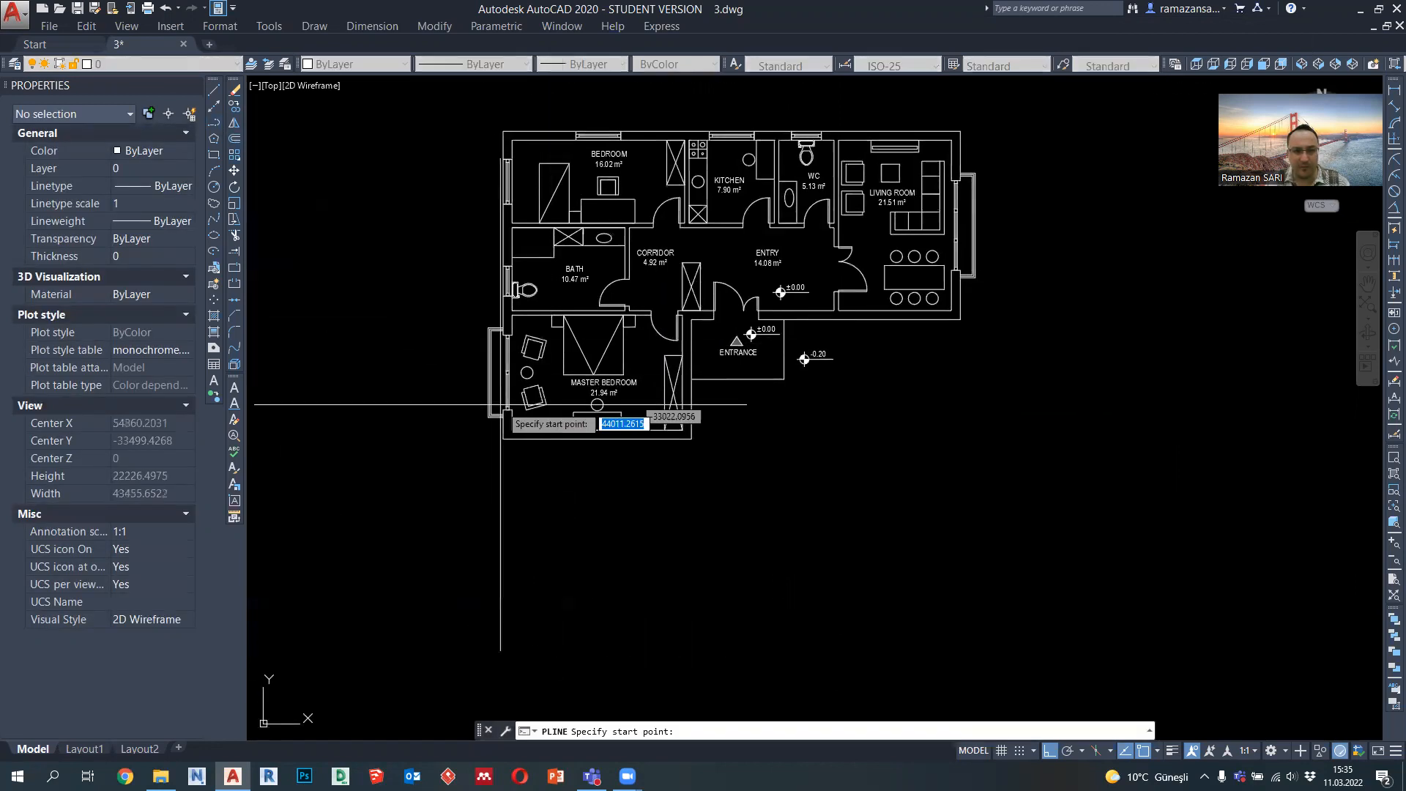
pyautogui.scroll(-2, 498, 405)
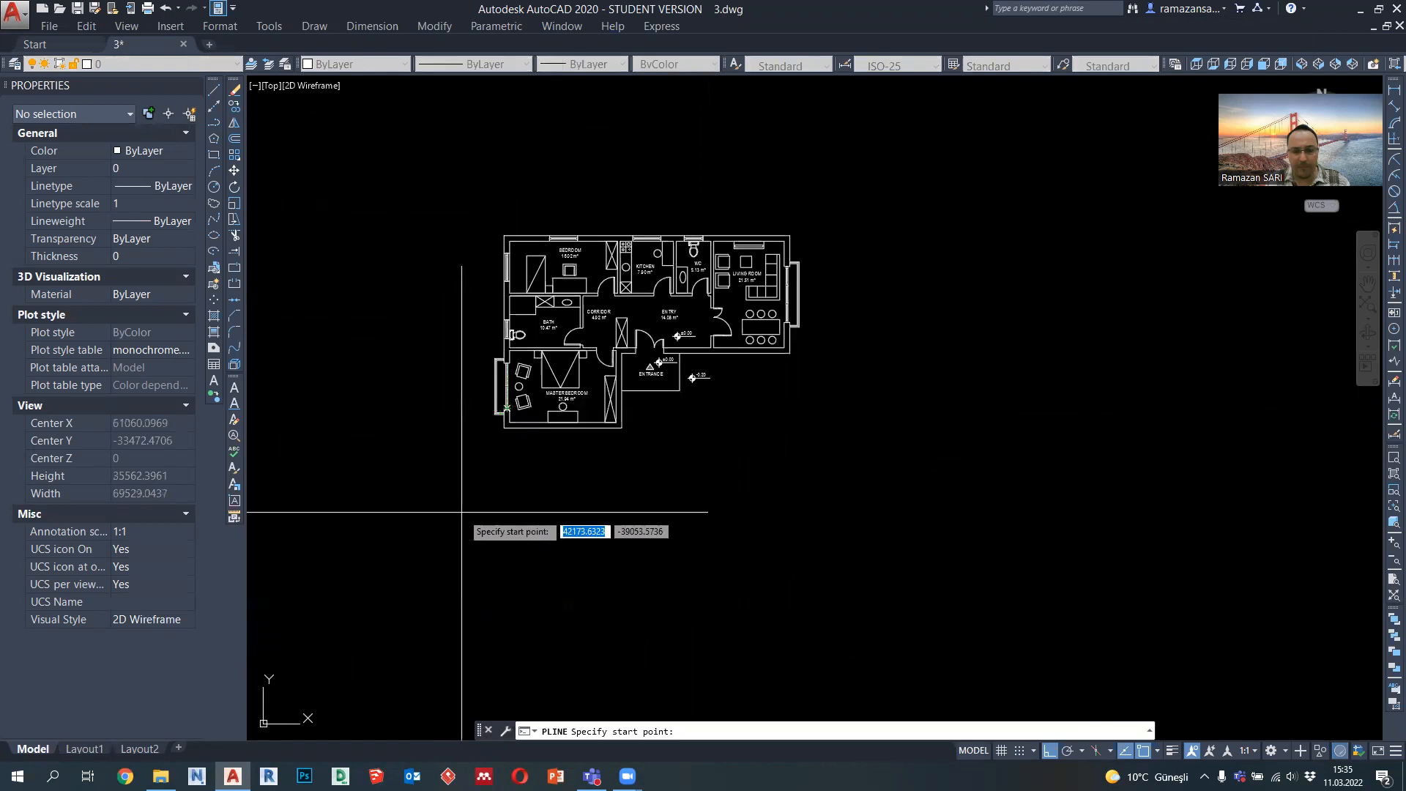
pyautogui.scroll(-2, 469, 512)
pyautogui.press('Escape')
pyautogui.scroll(4, 457, 314)
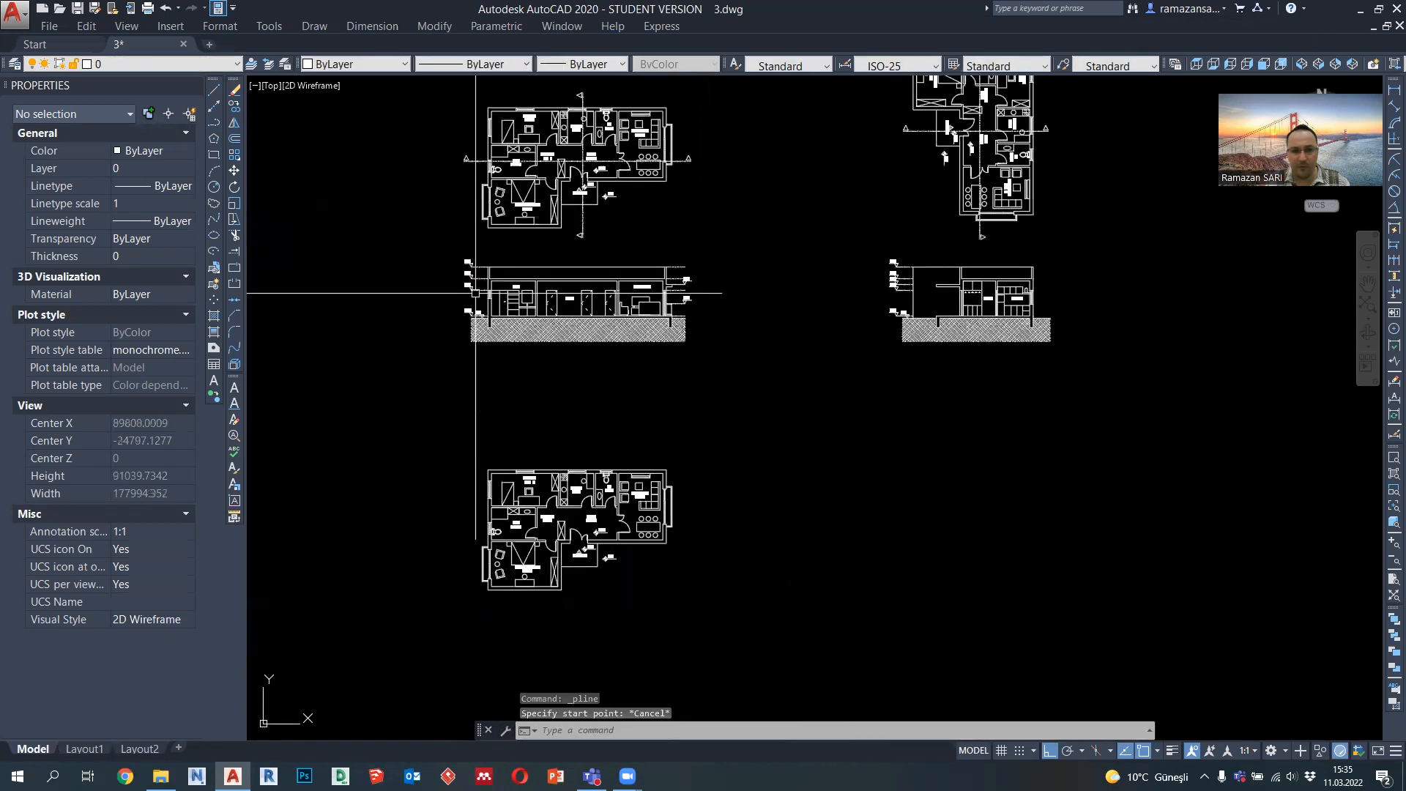
pyautogui.moveTo(476, 340); pyautogui.dragTo(494, 373, button='middle')
pyautogui.scroll(3, 495, 399)
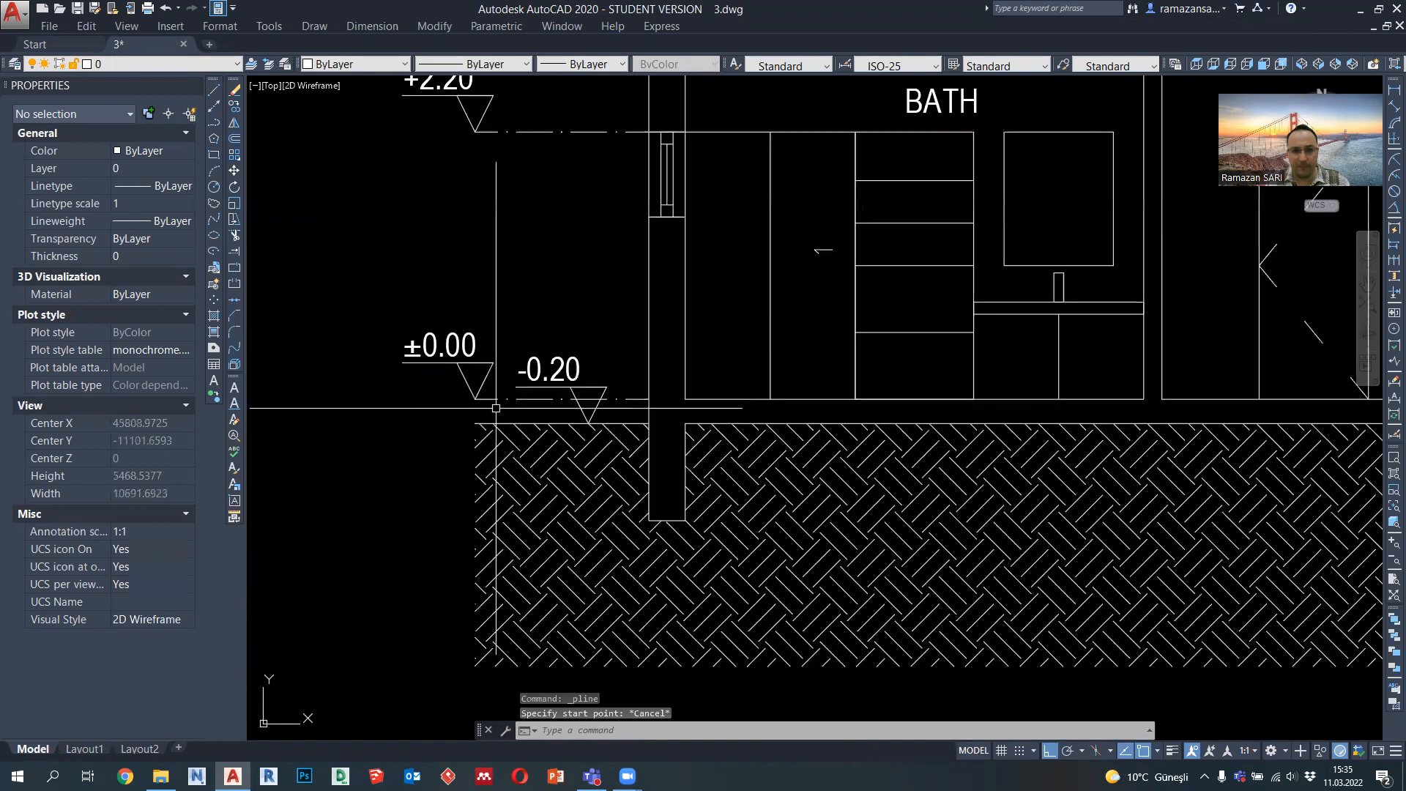
pyautogui.scroll(-3, 479, 398)
pyautogui.click(479, 398)
pyautogui.click(419, 342)
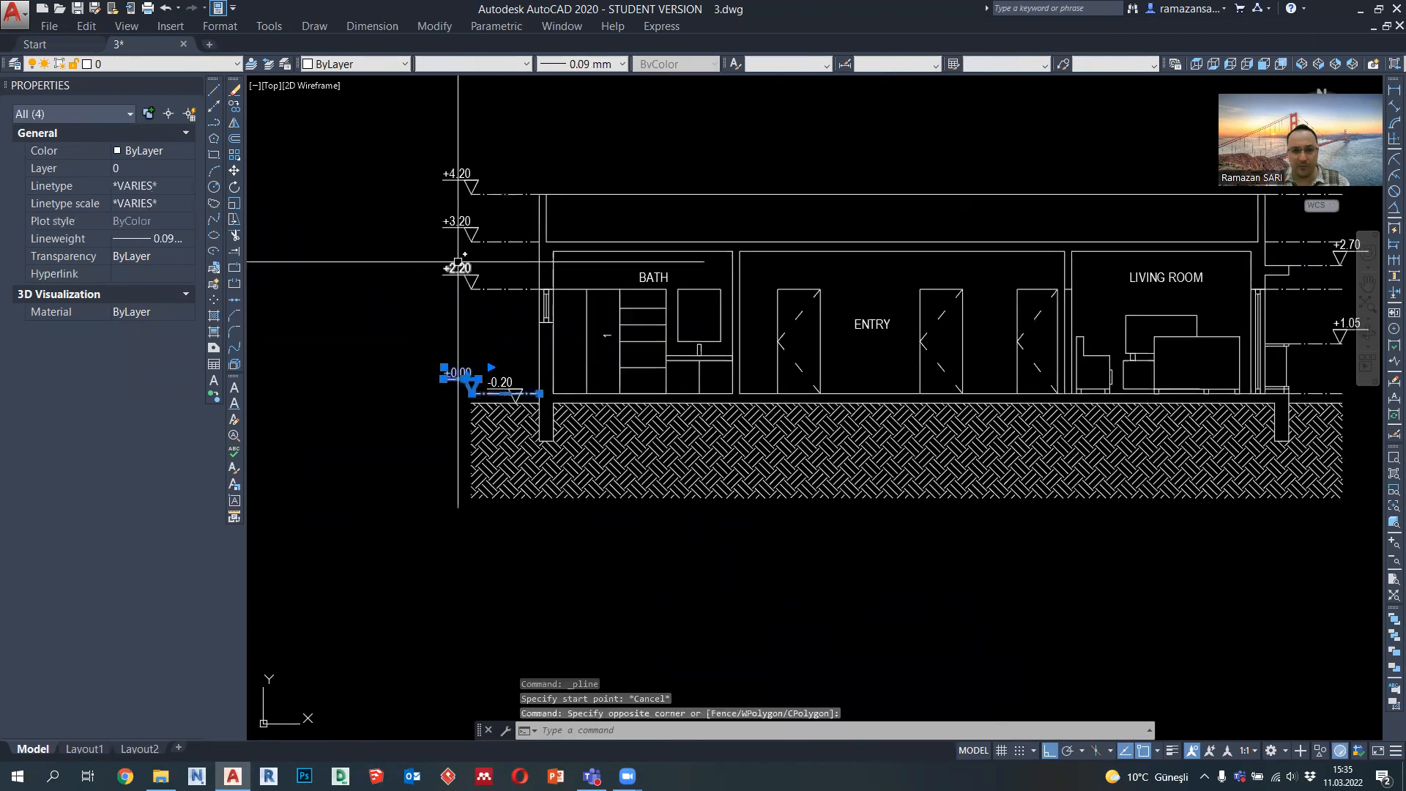
pyautogui.scroll(2, 469, 352)
pyautogui.click(526, 387)
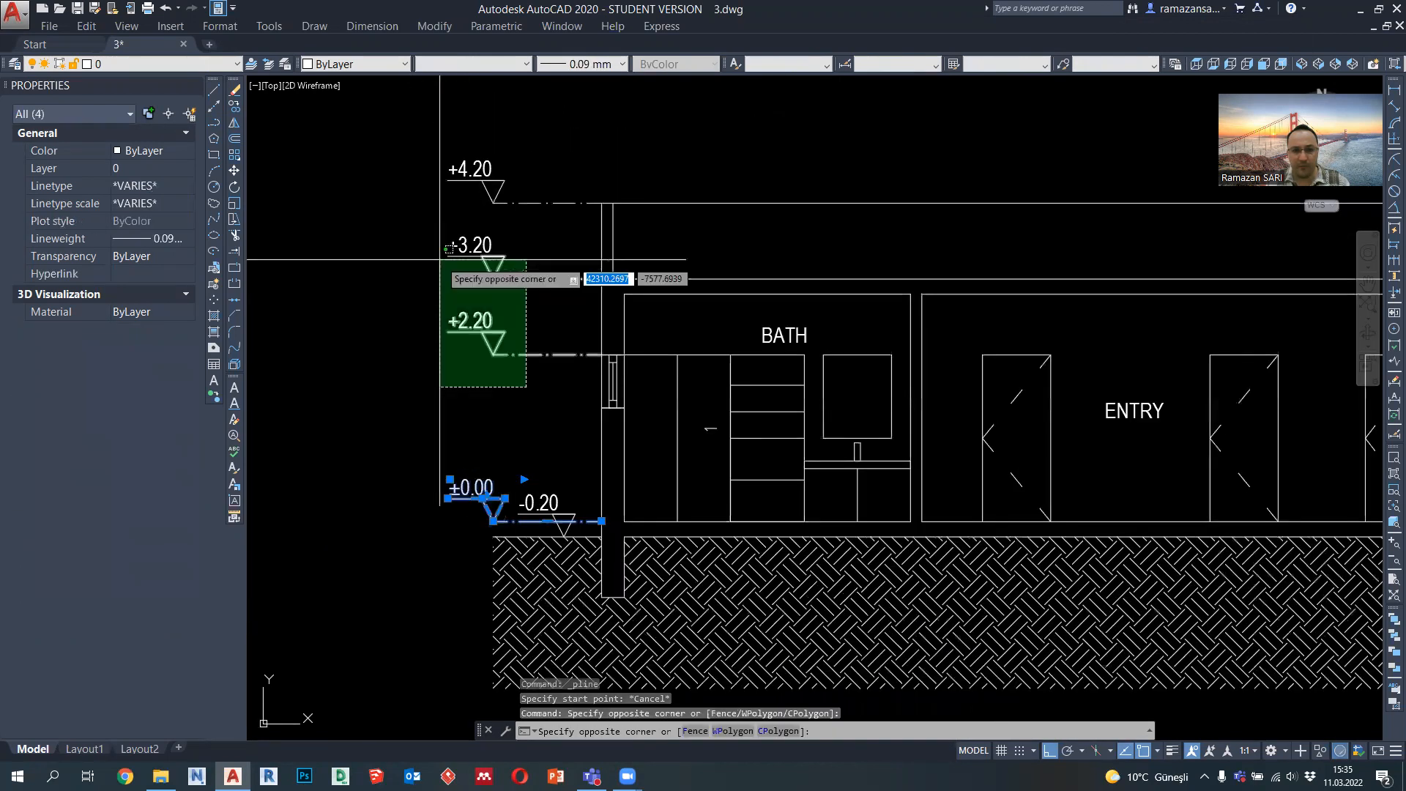
pyautogui.click(425, 189)
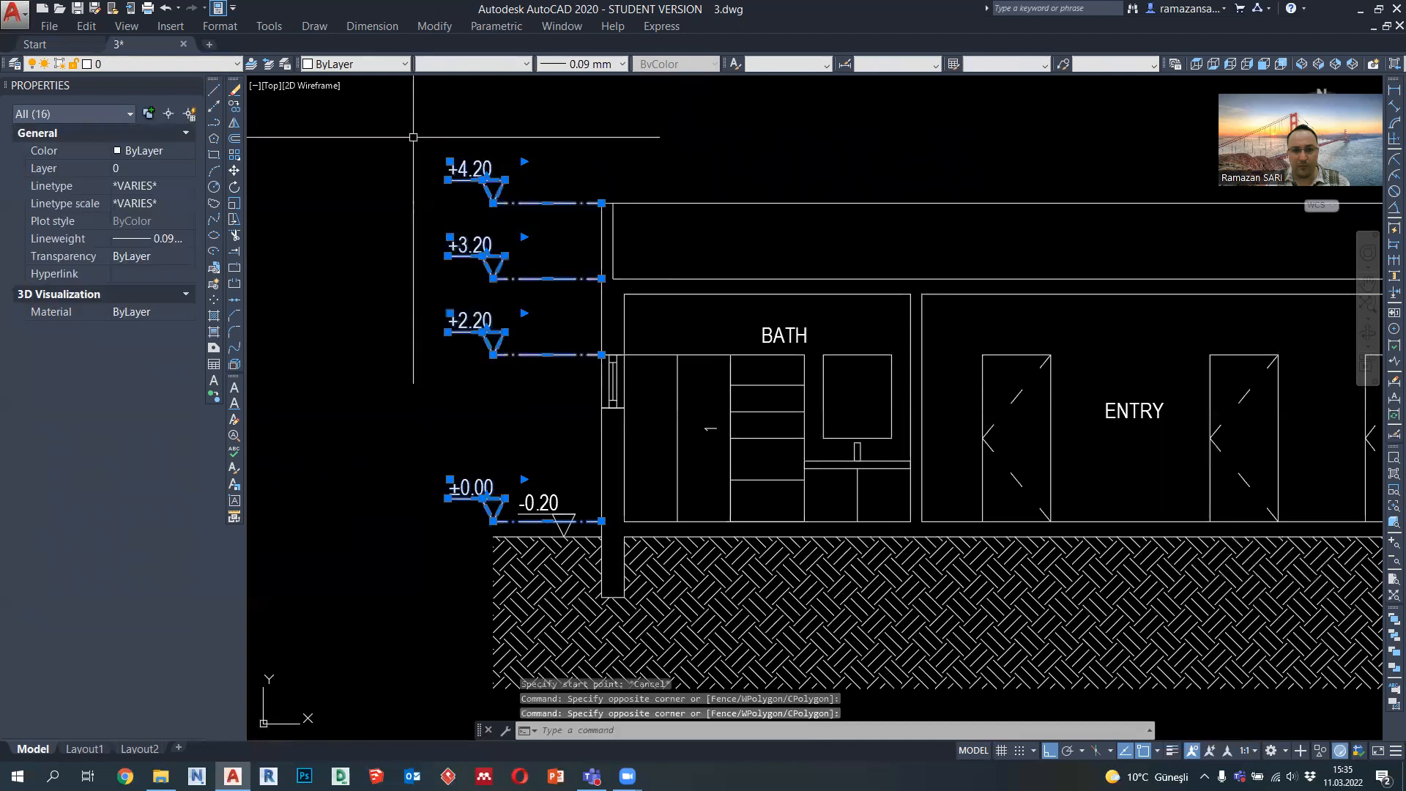
pyautogui.click(234, 106)
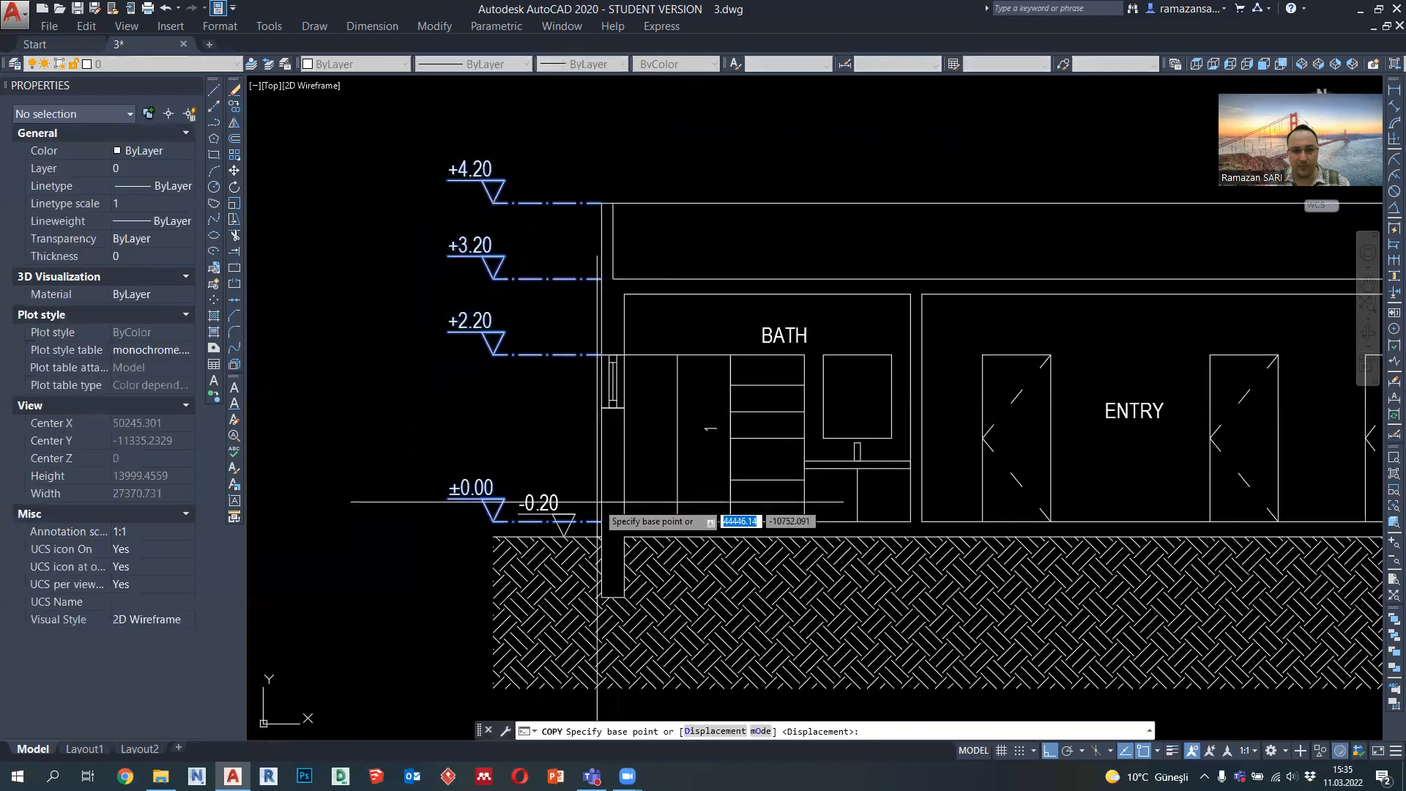
pyautogui.press('Escape')
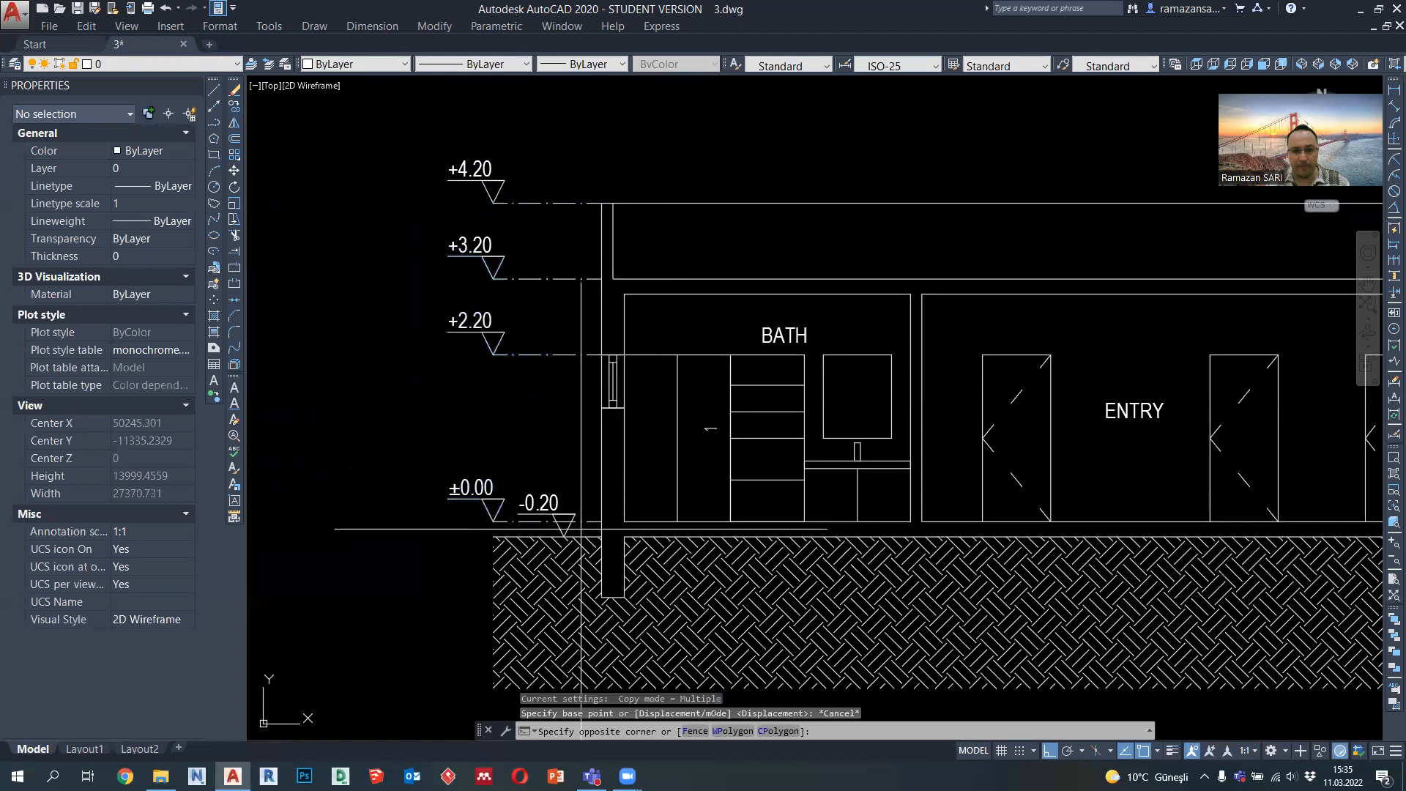
# Copy the +4.20, +3.20, +2.20, ±0.00 and -0.20 level markers from the section straight down below the copied plan
pyautogui.click(377, 136)
pyautogui.click(234, 106)
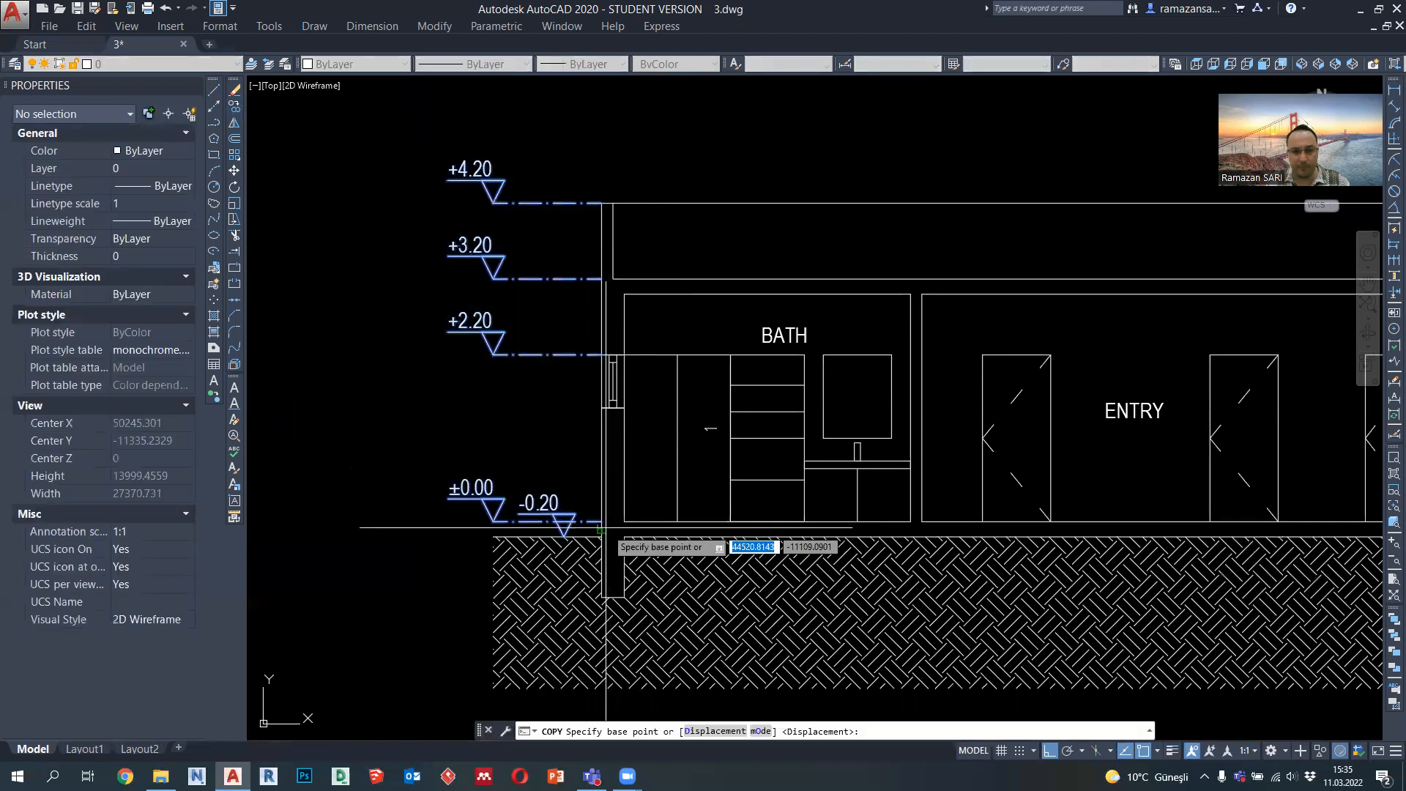
pyautogui.click(601, 521)
pyautogui.scroll(-6, 601, 521)
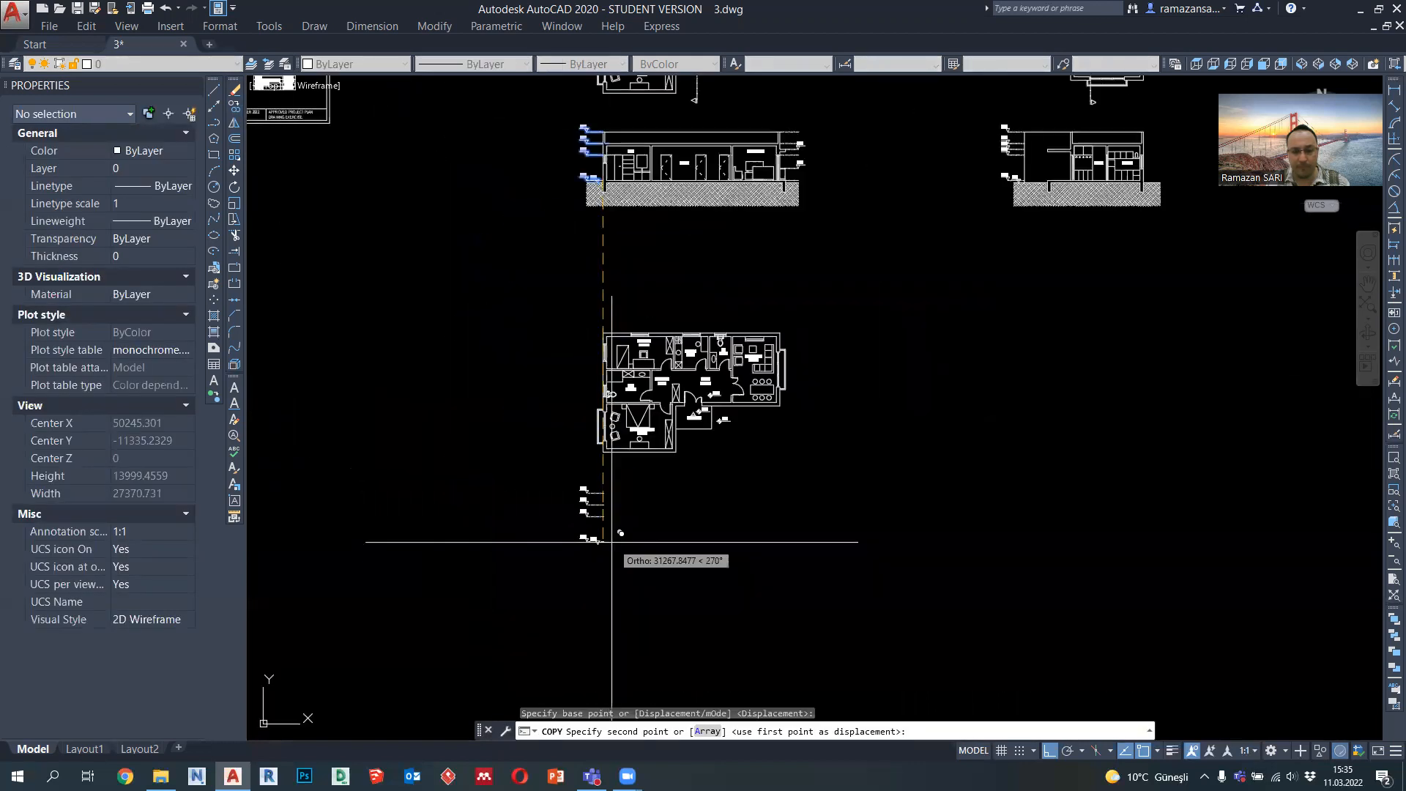
pyautogui.moveTo(615, 589); pyautogui.dragTo(615, 392, button='middle')
pyautogui.press('Escape')
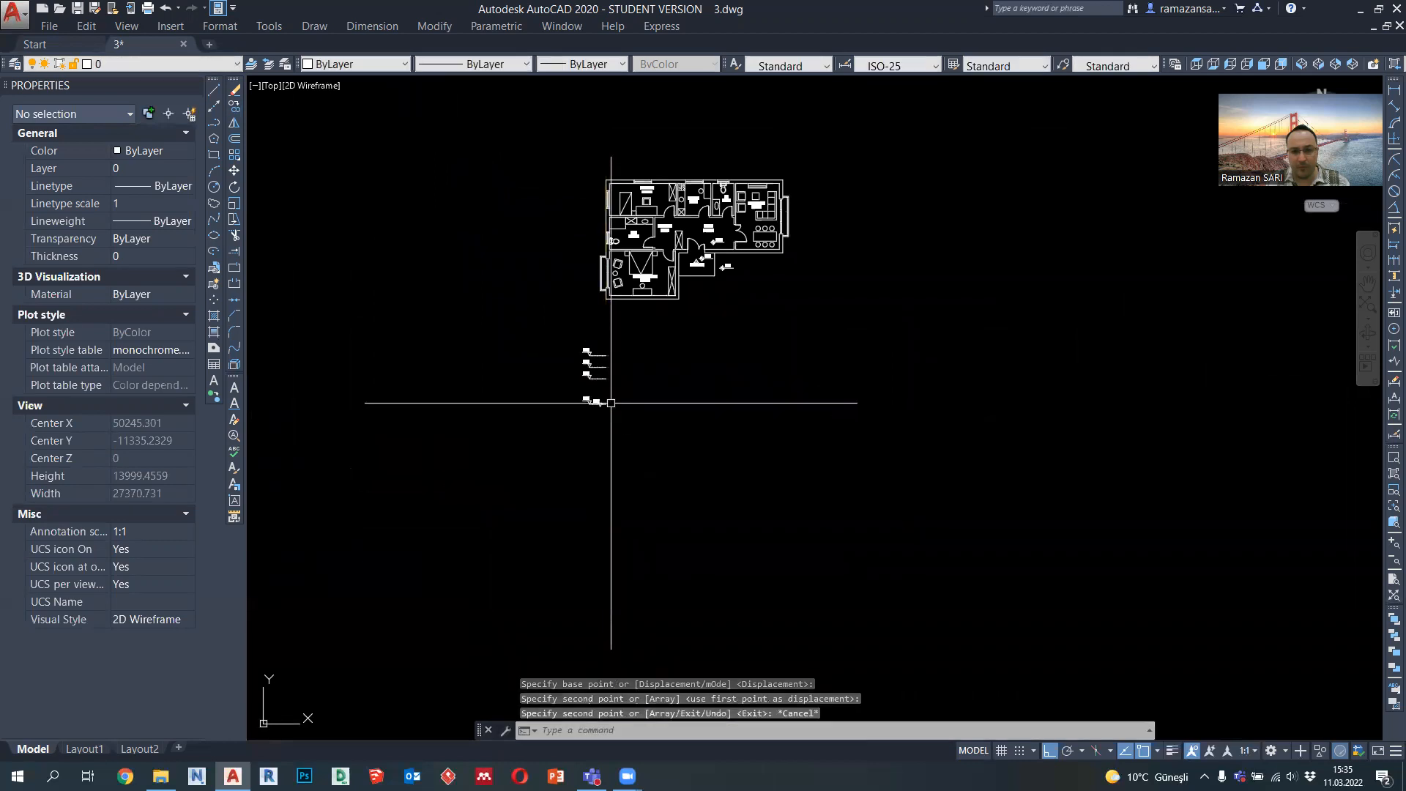
pyautogui.scroll(2, 632, 363)
pyautogui.scroll(2, 624, 340)
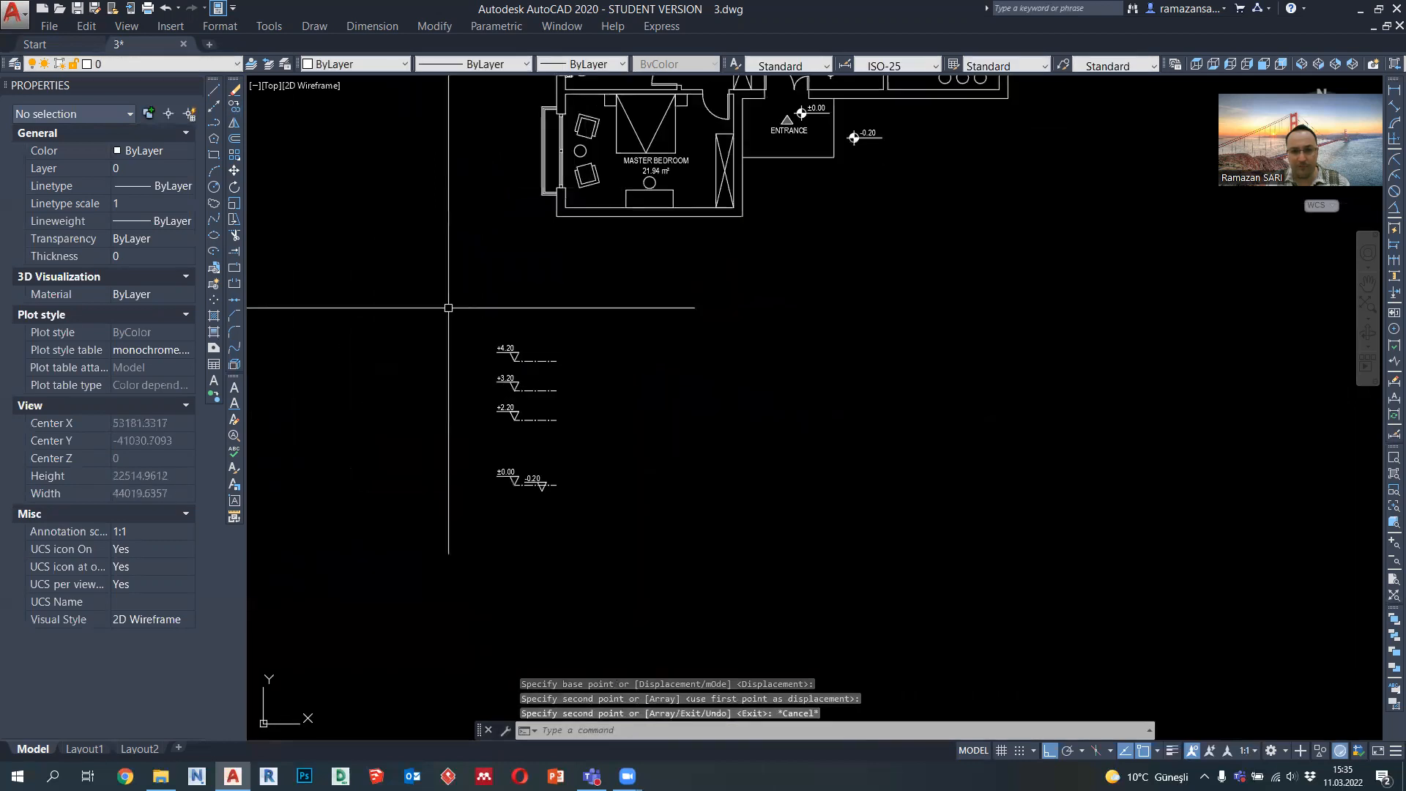
pyautogui.click(217, 126)
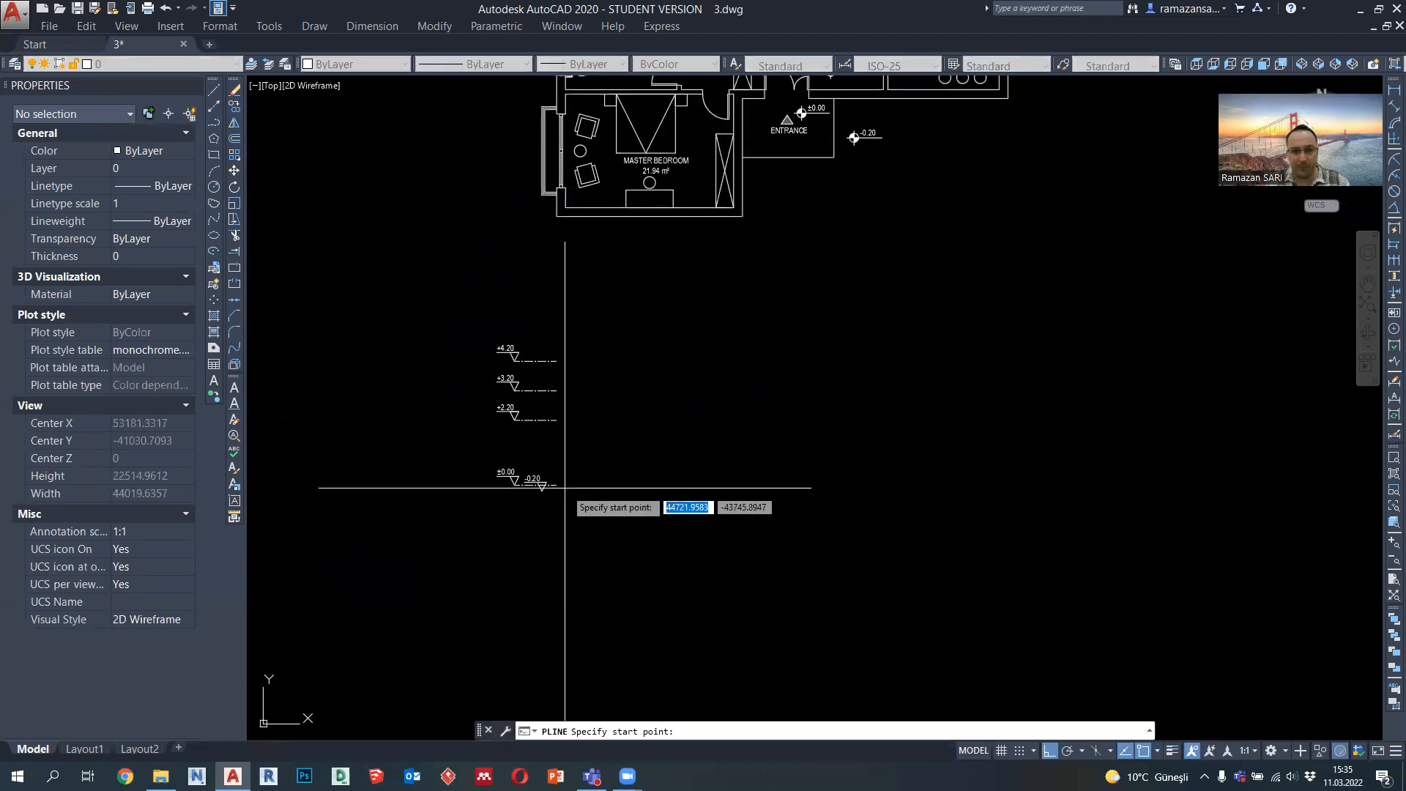
pyautogui.scroll(2, 564, 487)
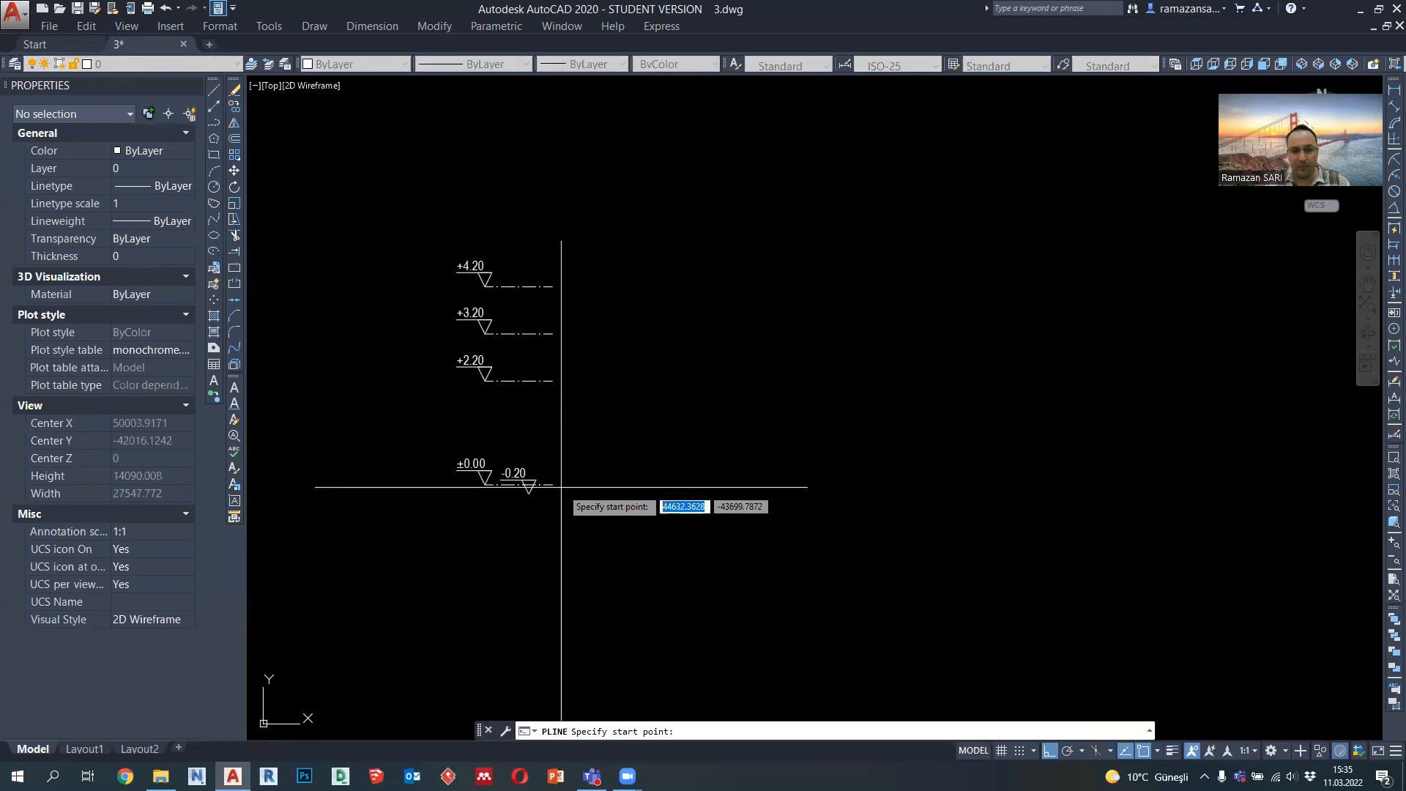
pyautogui.press('Escape')
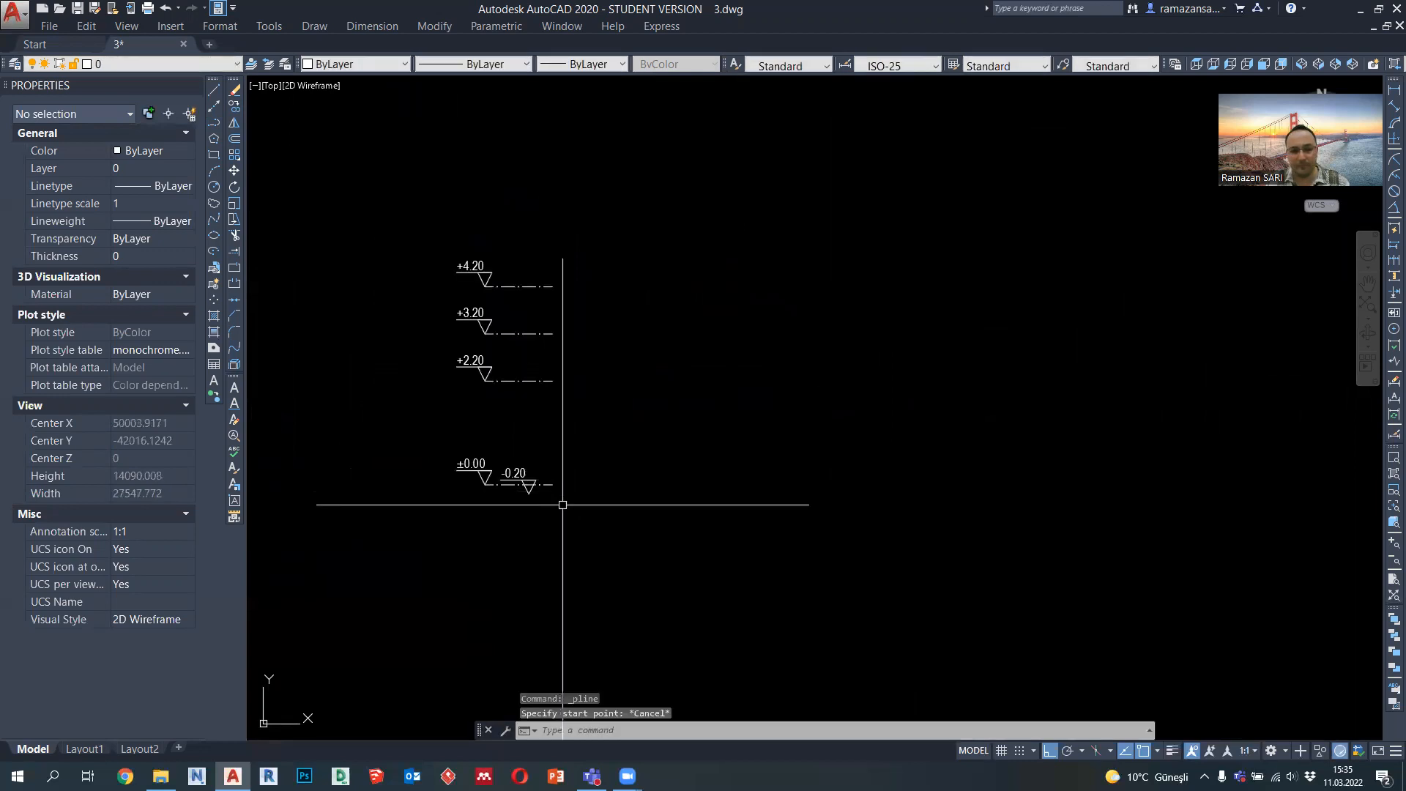
# Stretch the copied ±0.00 level line horizontally to a length of about 18500, past the living room end of the plan
pyautogui.click(563, 503)
pyautogui.click(543, 471)
pyautogui.click(552, 484)
pyautogui.scroll(-4, 553, 484)
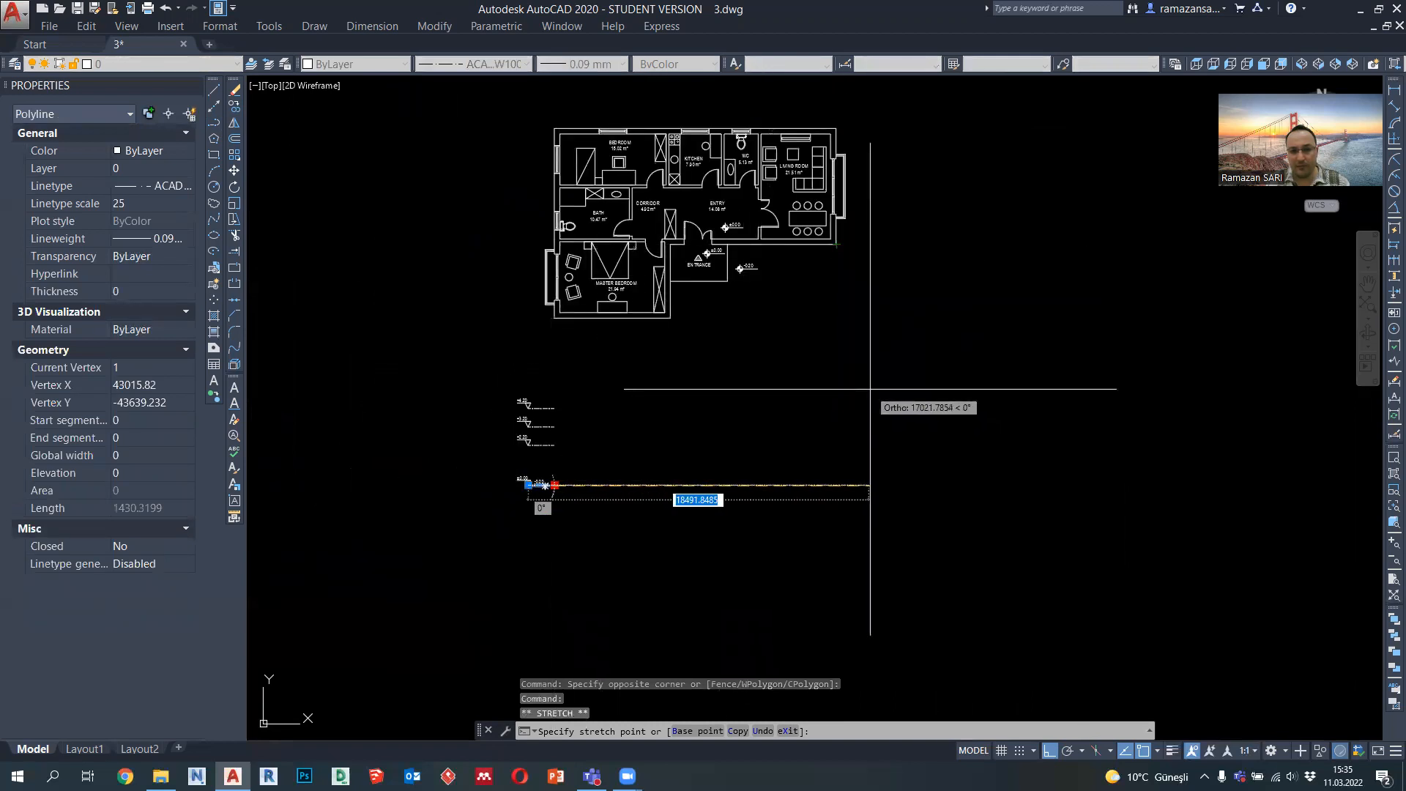
pyautogui.press('Escape')
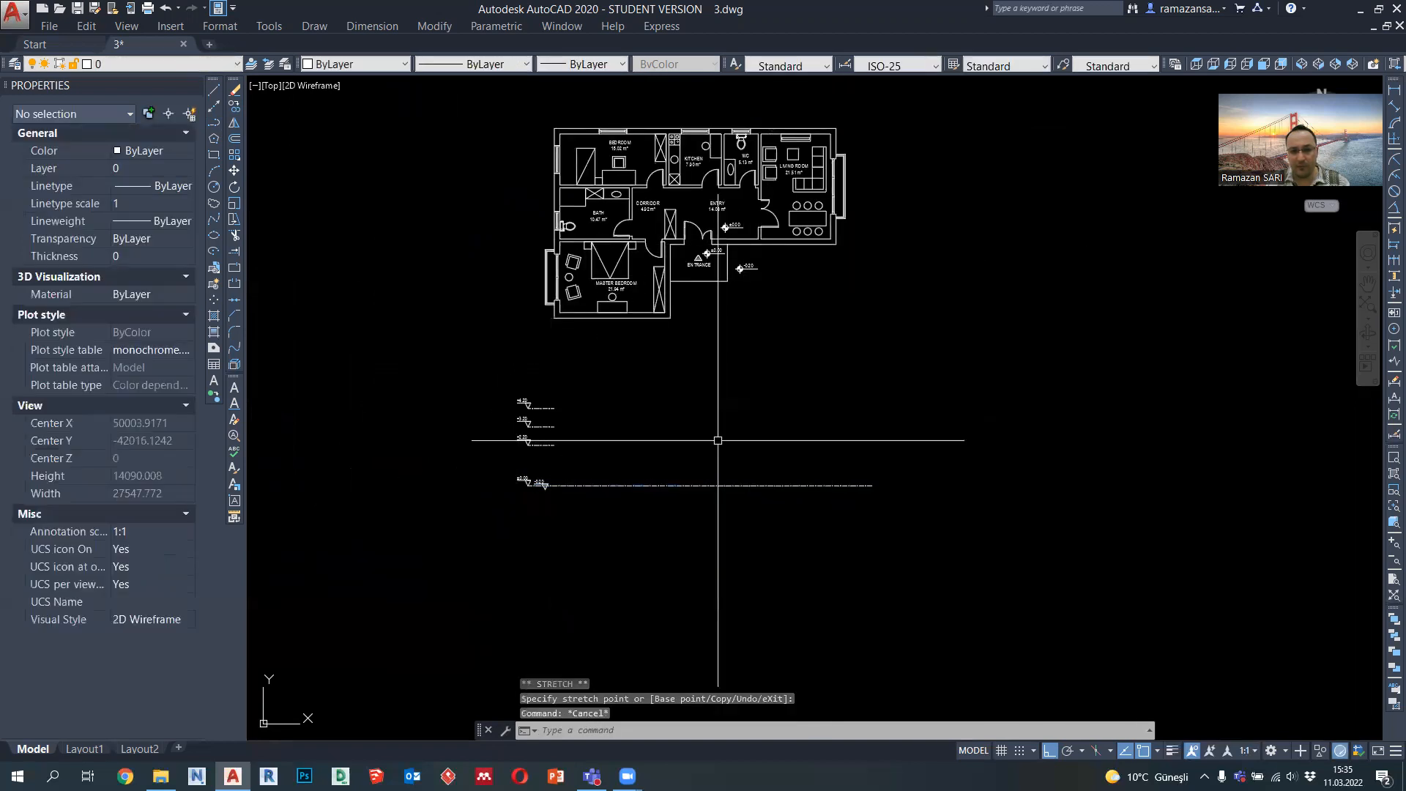
# Stretch the +3.20 level line horizontally so it ends in line with the extended ±0.00 line
pyautogui.click(550, 427)
pyautogui.click(554, 426)
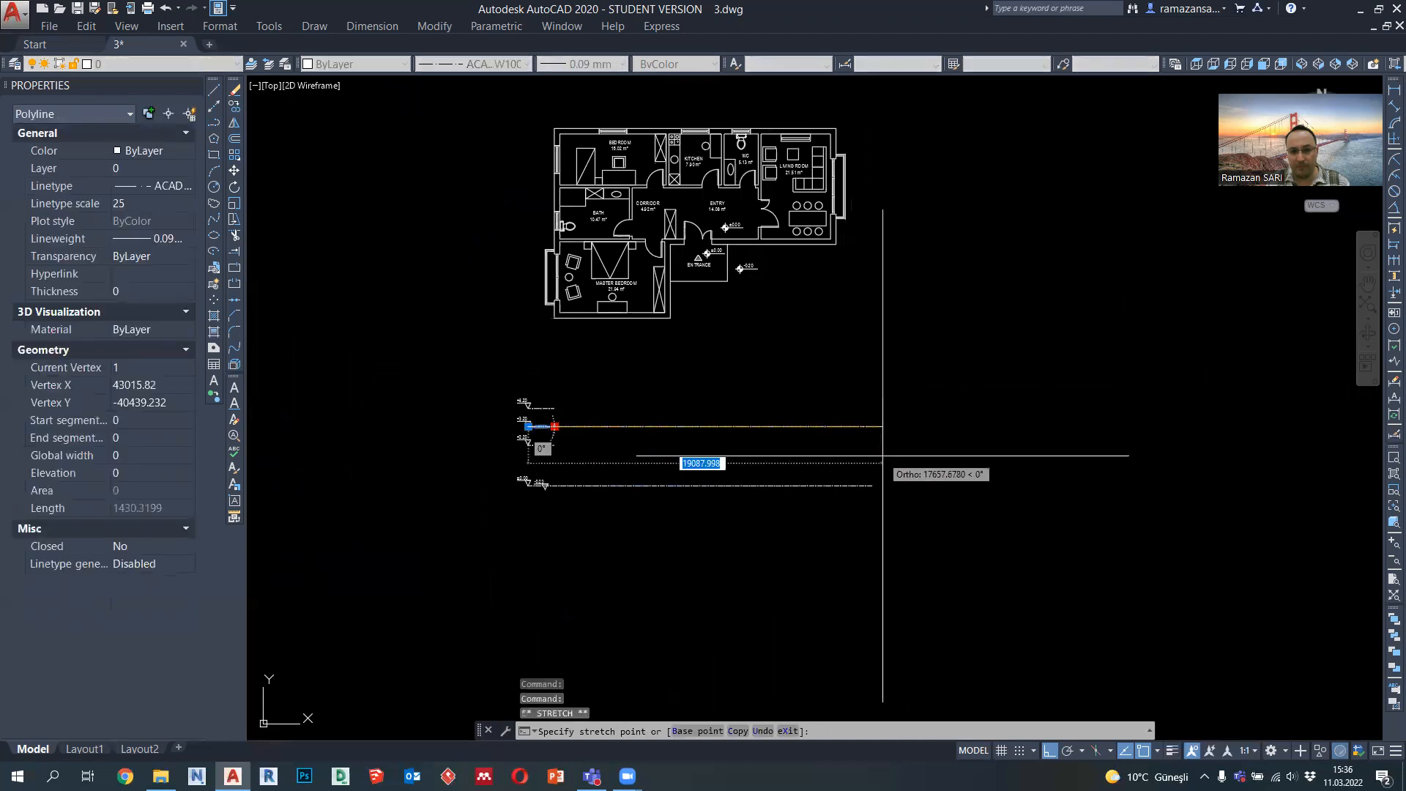
pyautogui.click(873, 426)
pyautogui.press('Escape')
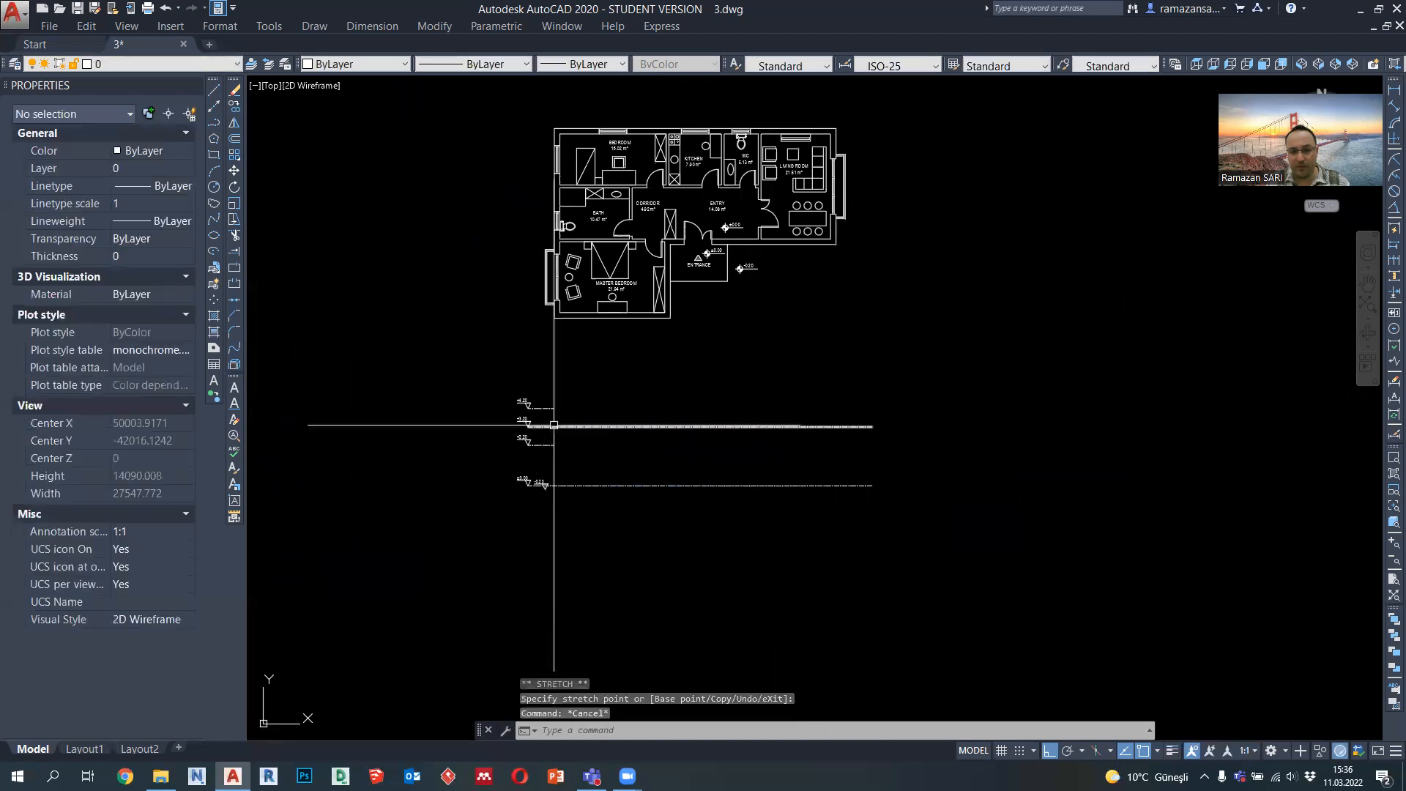
# Draw a vertical polyline from the master bedroom's lower outer corner on the window side down past the ±0.00 level line
pyautogui.scroll(2, 553, 425)
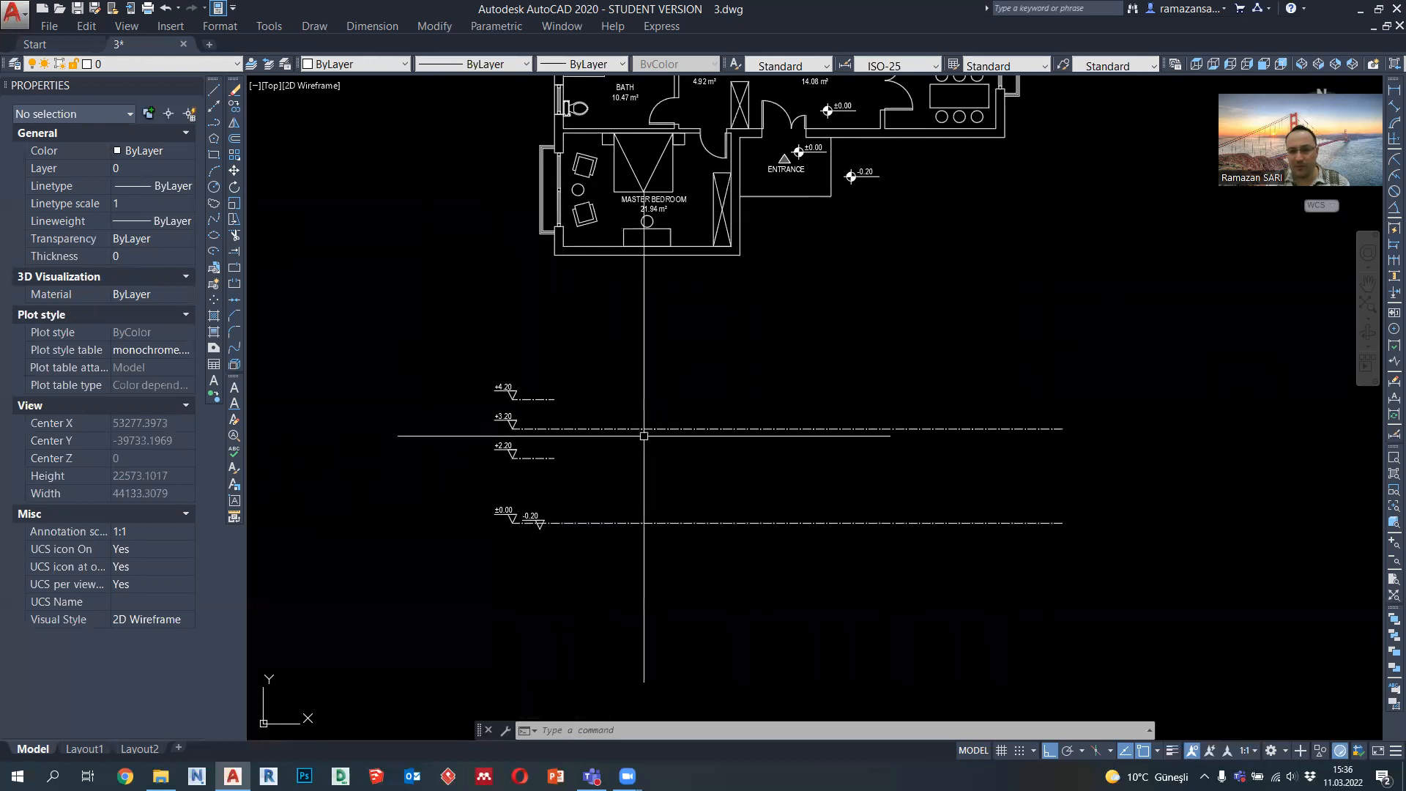
pyautogui.click(214, 124)
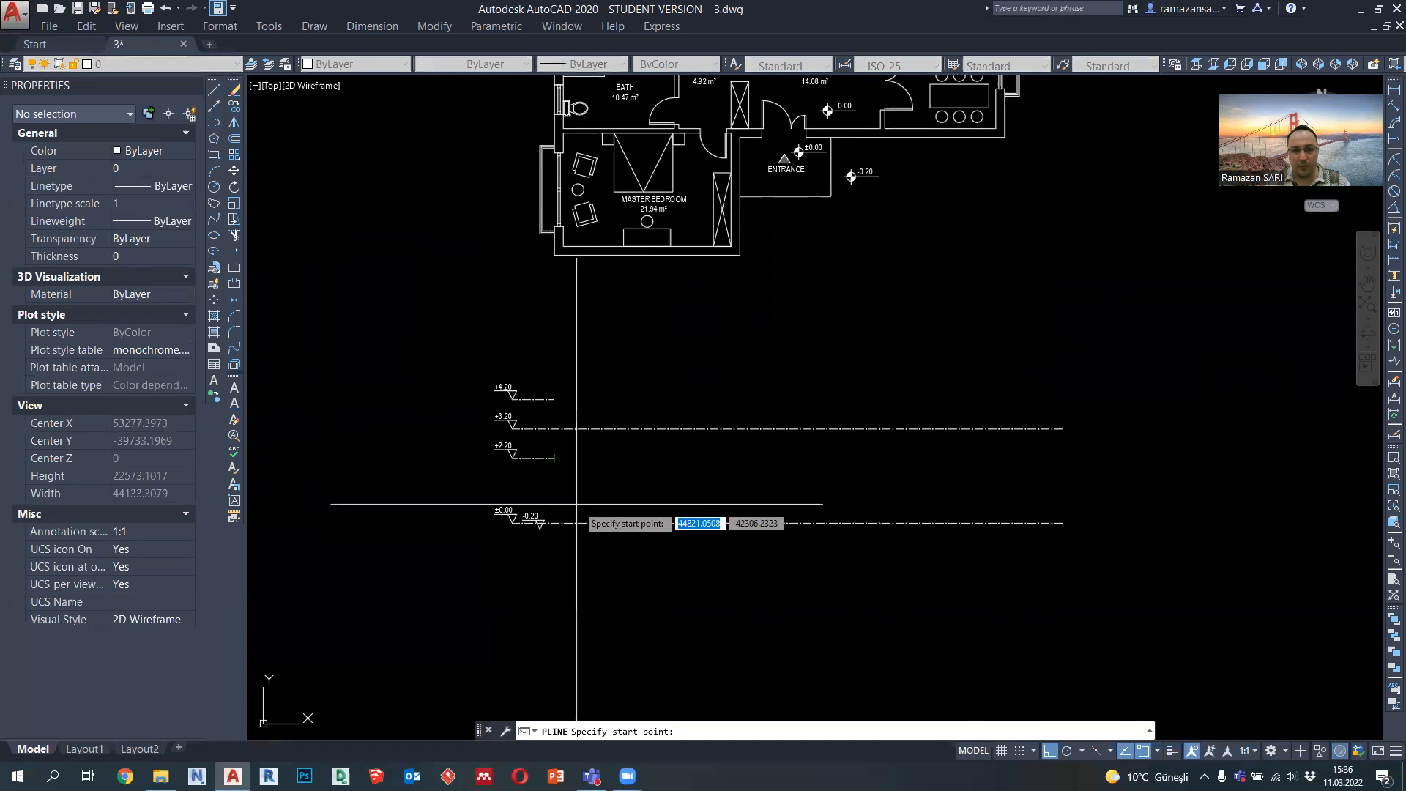
pyautogui.scroll(2, 549, 538)
pyautogui.scroll(-2, 547, 536)
pyautogui.click(548, 251)
pyautogui.click(587, 651)
pyautogui.press('Escape')
# Copy the vertical projection line to the master bedroom's opposite lower corner and the outer corners of the entrance platform and living room
pyautogui.click(581, 353)
pyautogui.click(534, 327)
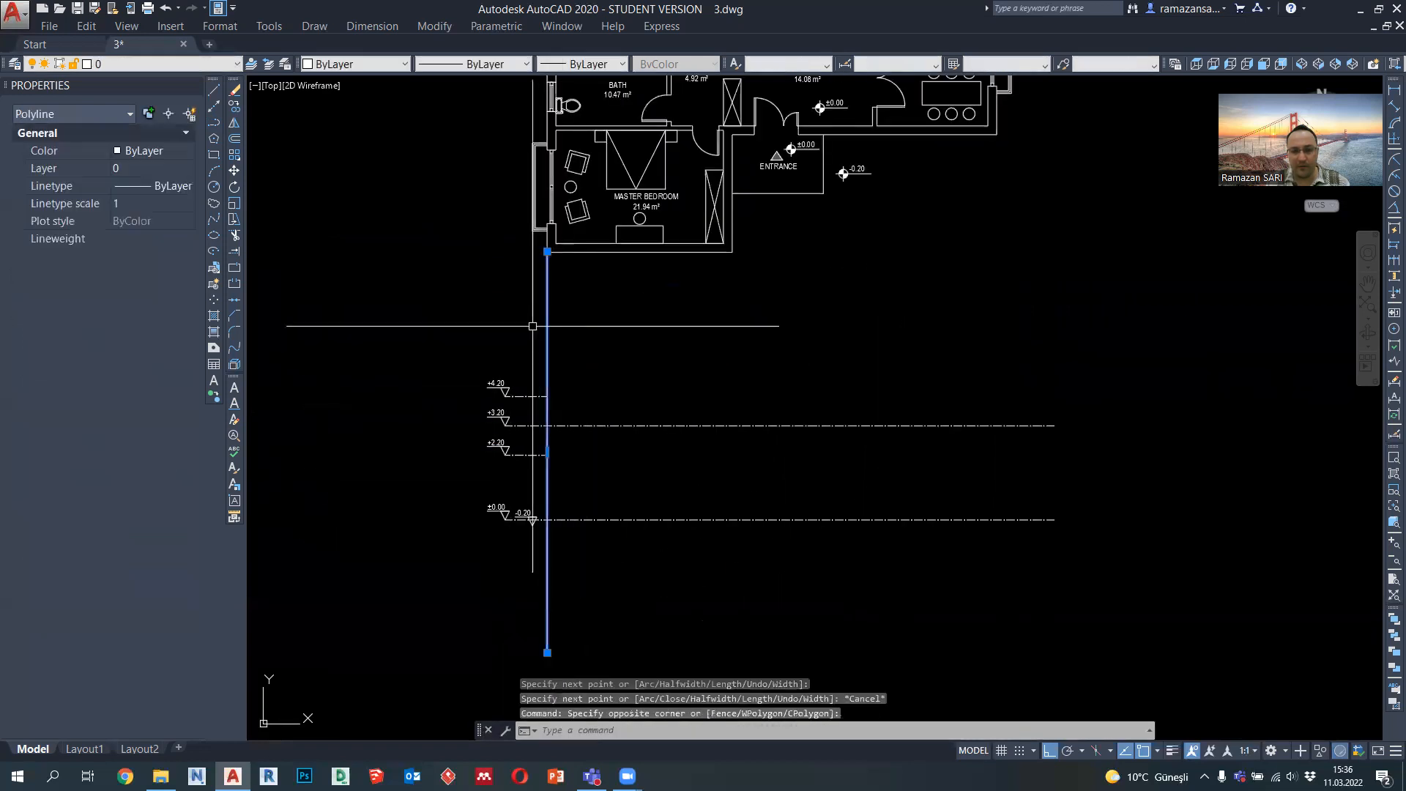
pyautogui.click(234, 109)
pyautogui.click(548, 252)
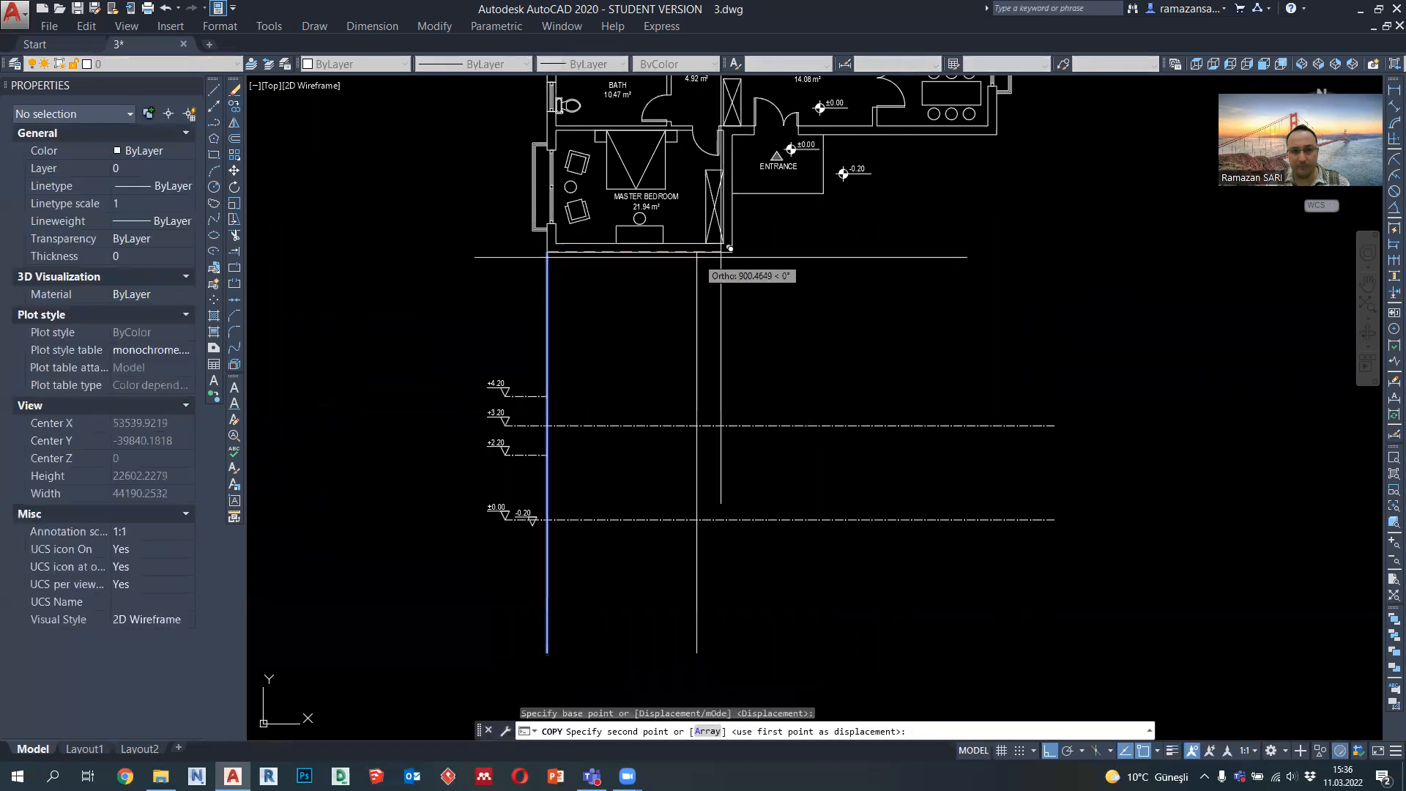
pyautogui.click(733, 250)
pyautogui.moveTo(827, 232); pyautogui.dragTo(767, 311, button='middle')
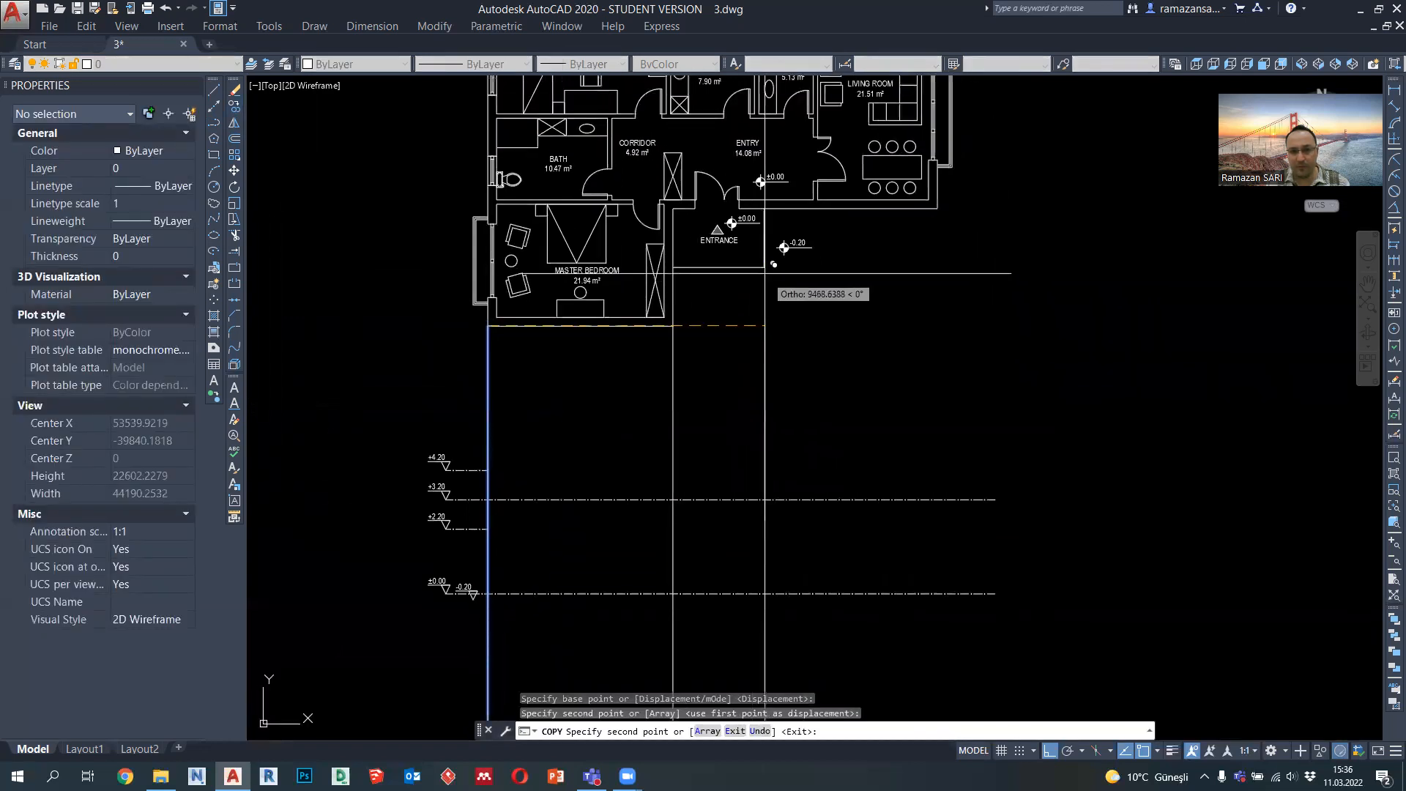
pyautogui.click(773, 265)
pyautogui.click(704, 213)
# Copy the projection line to both sides of the entrance door and the outer edges of the living room and master bedroom window bays
pyautogui.scroll(2, 696, 216)
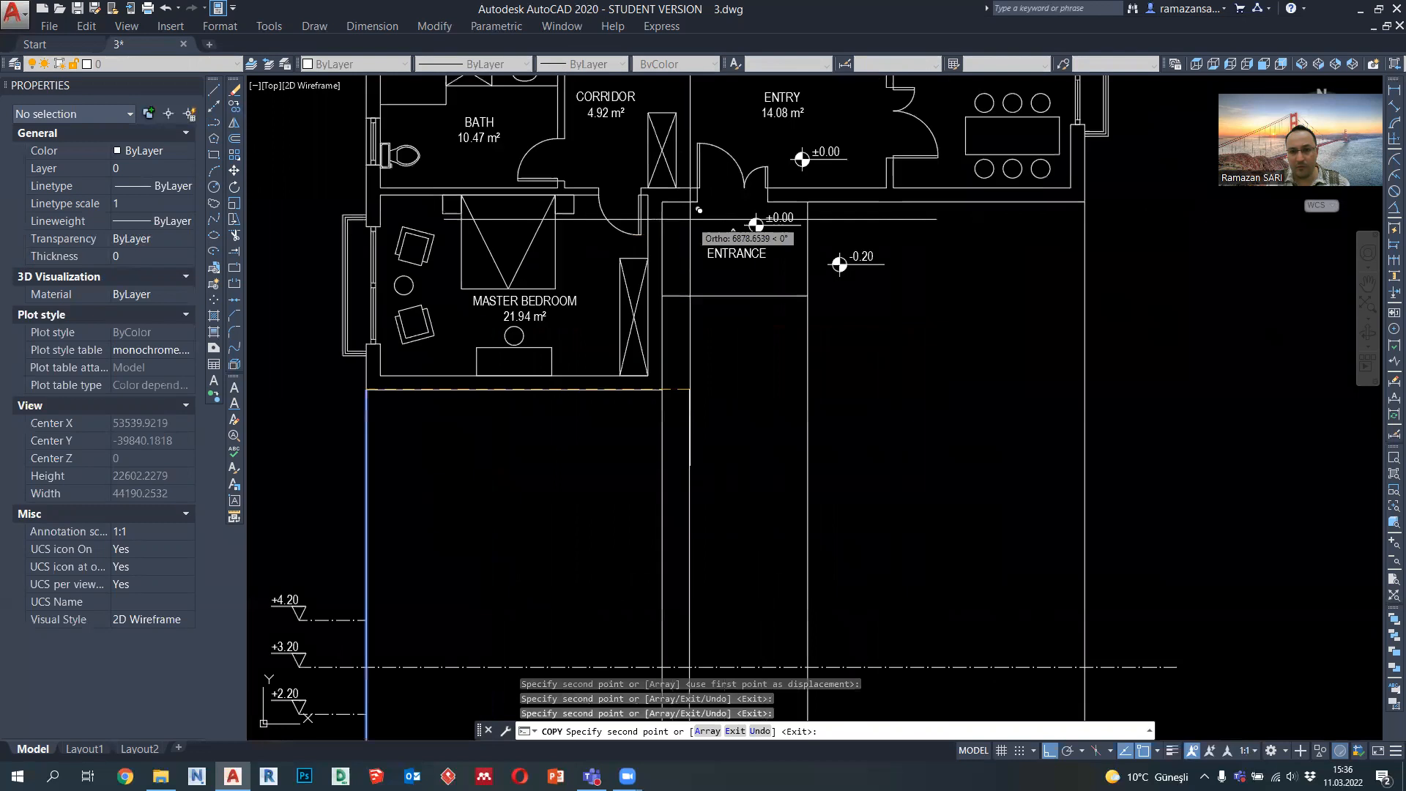
pyautogui.click(761, 195)
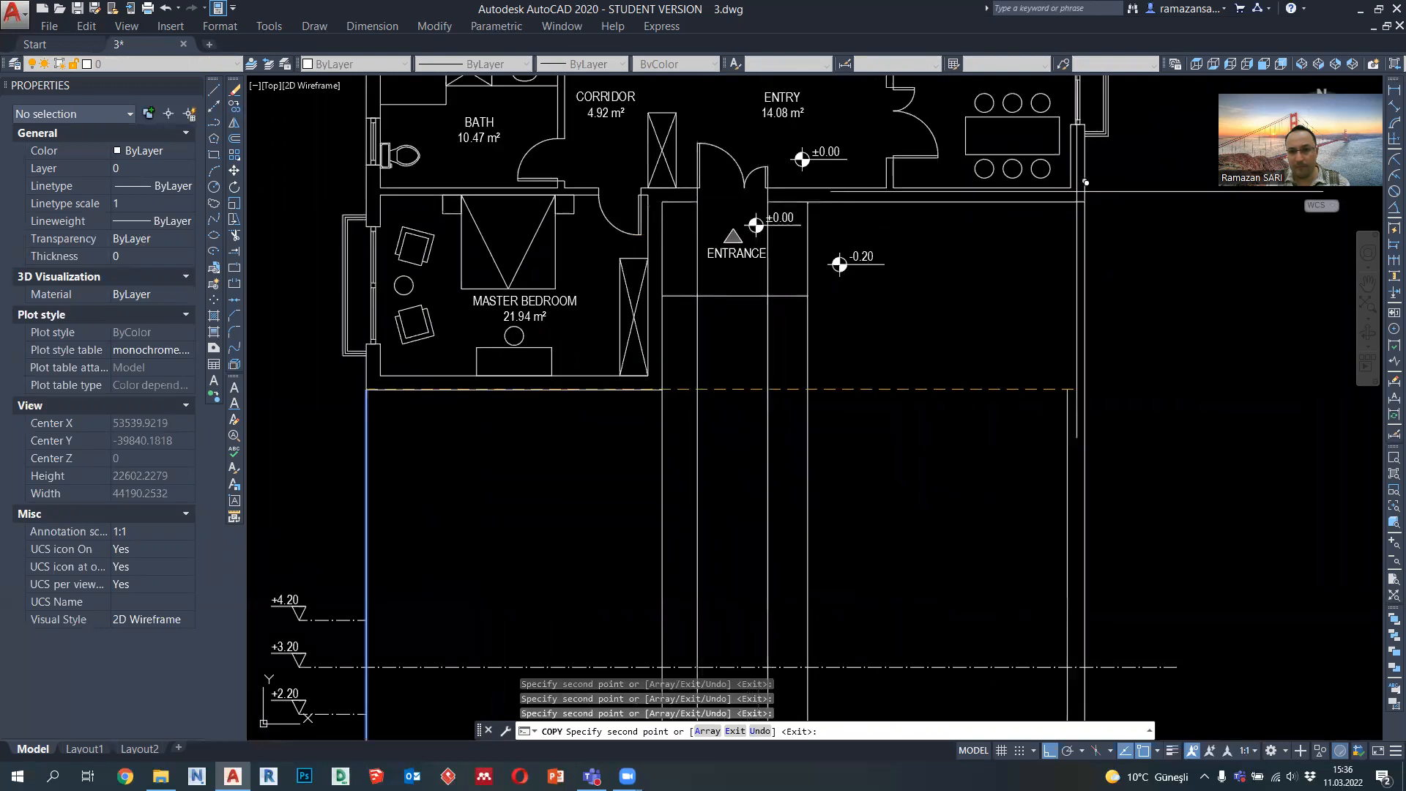
pyautogui.click(1120, 132)
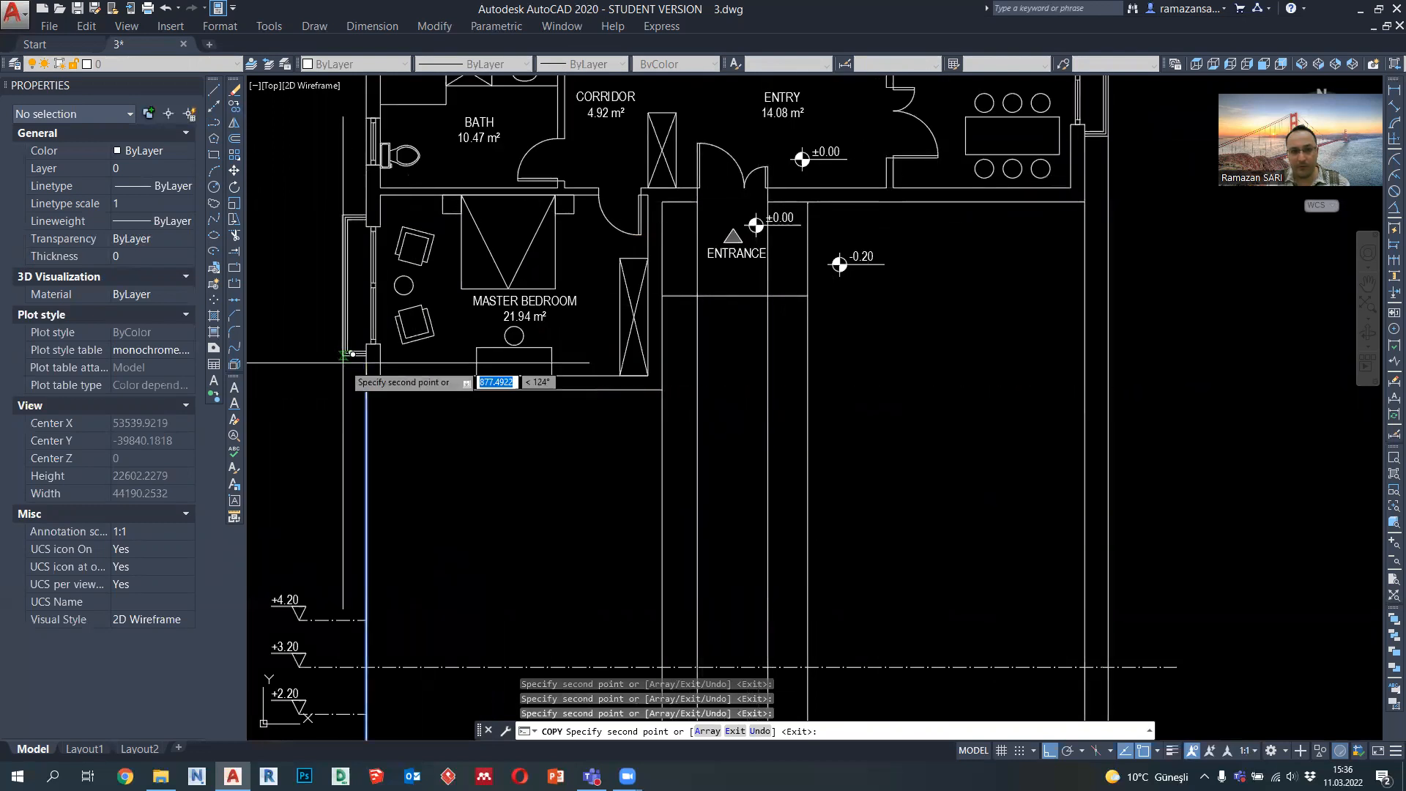
pyautogui.scroll(-5, 350, 352)
pyautogui.press('Escape')
pyautogui.scroll(3, 580, 533)
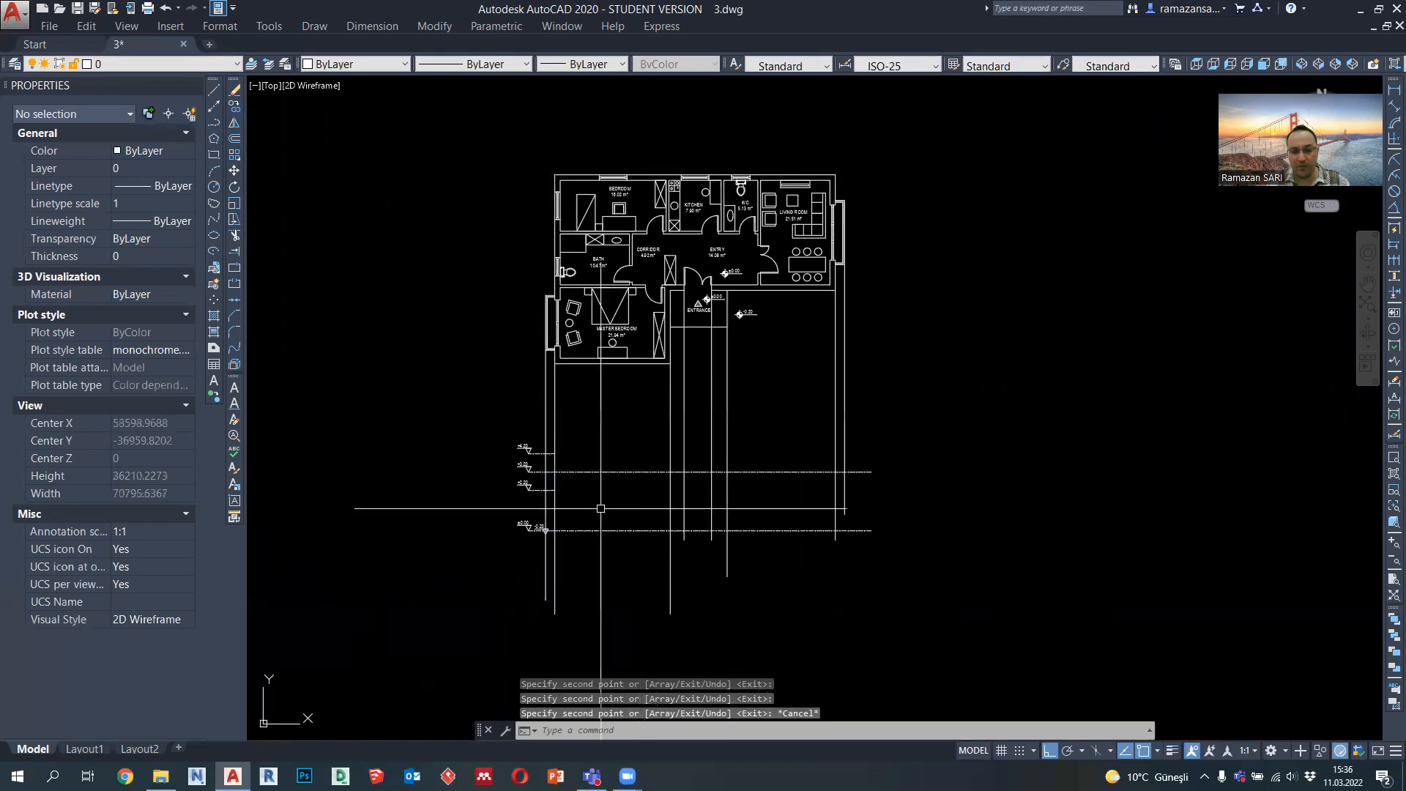
# Stretch all the elevation's level markers horizontally outward so they clear the master bedroom window bay's projection line
pyautogui.scroll(2, 491, 549)
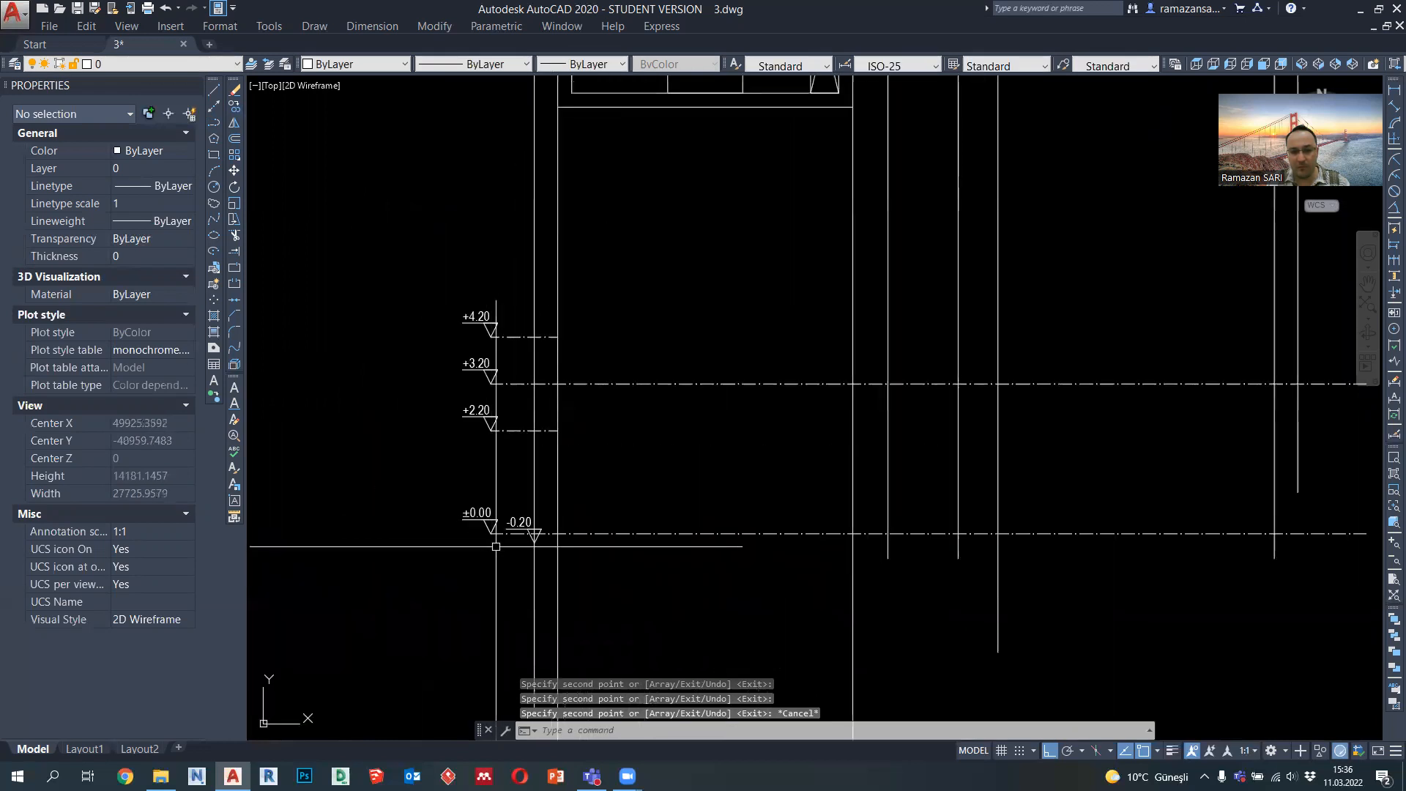
pyautogui.moveTo(496, 546); pyautogui.dragTo(540, 539, button='middle')
pyautogui.write('s')
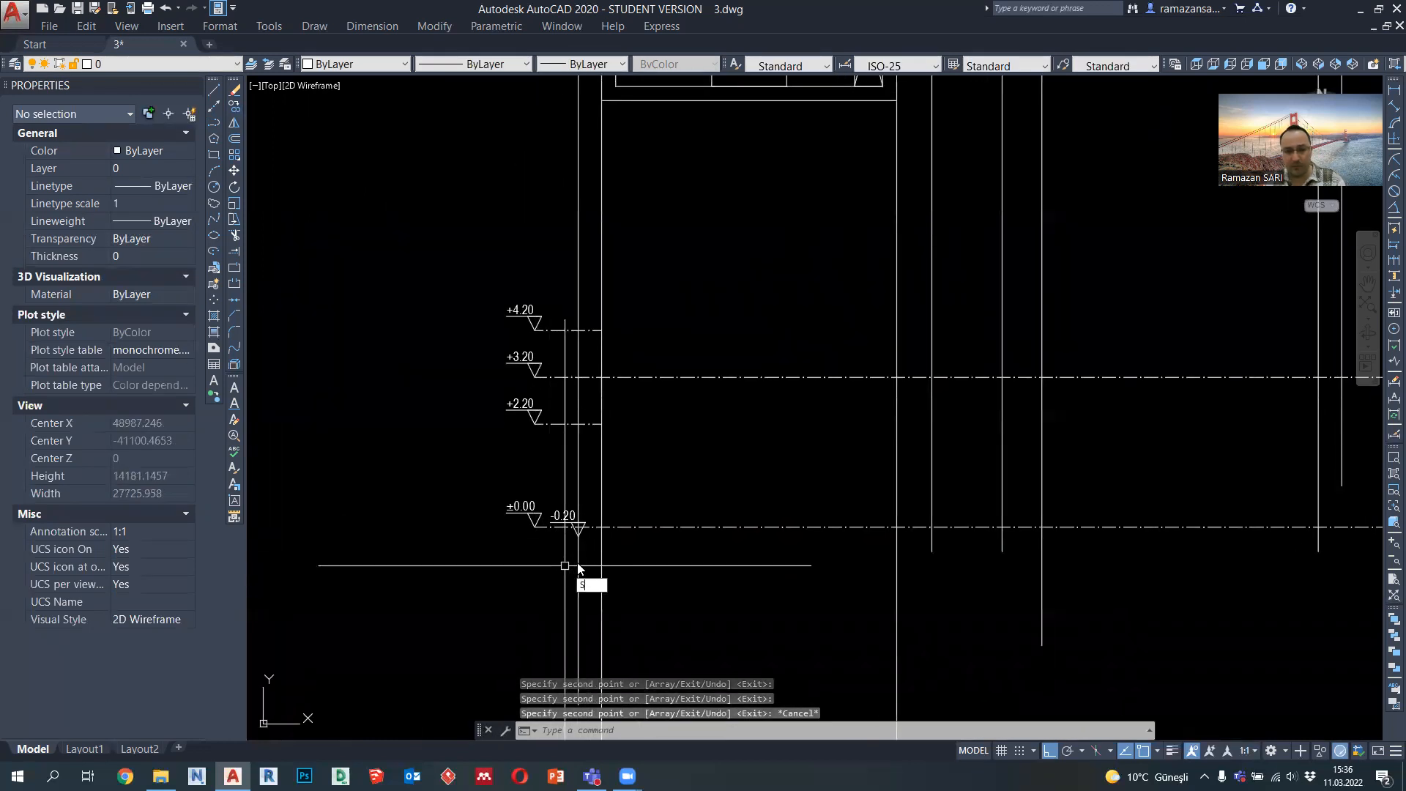
pyautogui.press('Return')
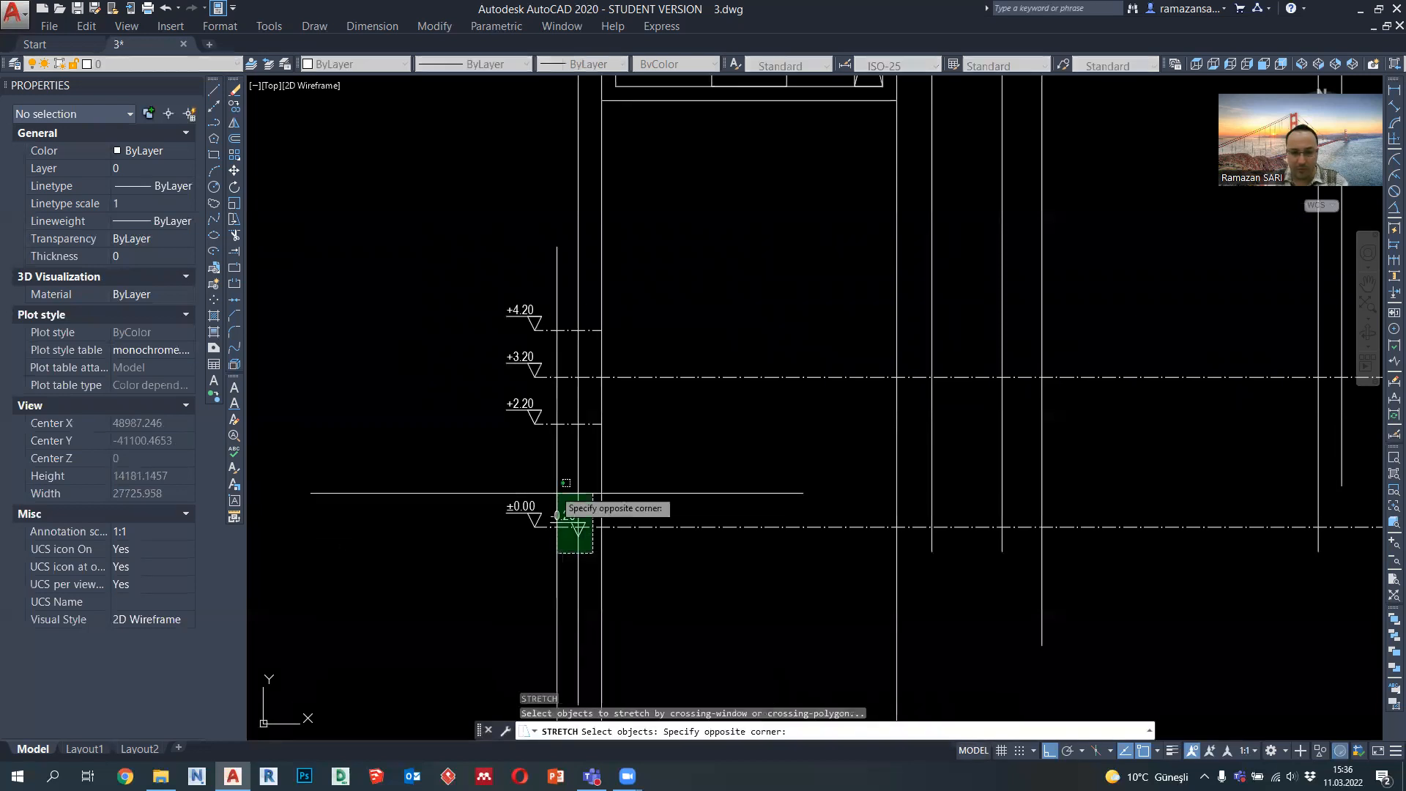
pyautogui.click(468, 253)
pyautogui.press('Return')
pyautogui.click(462, 255)
pyautogui.click(439, 251)
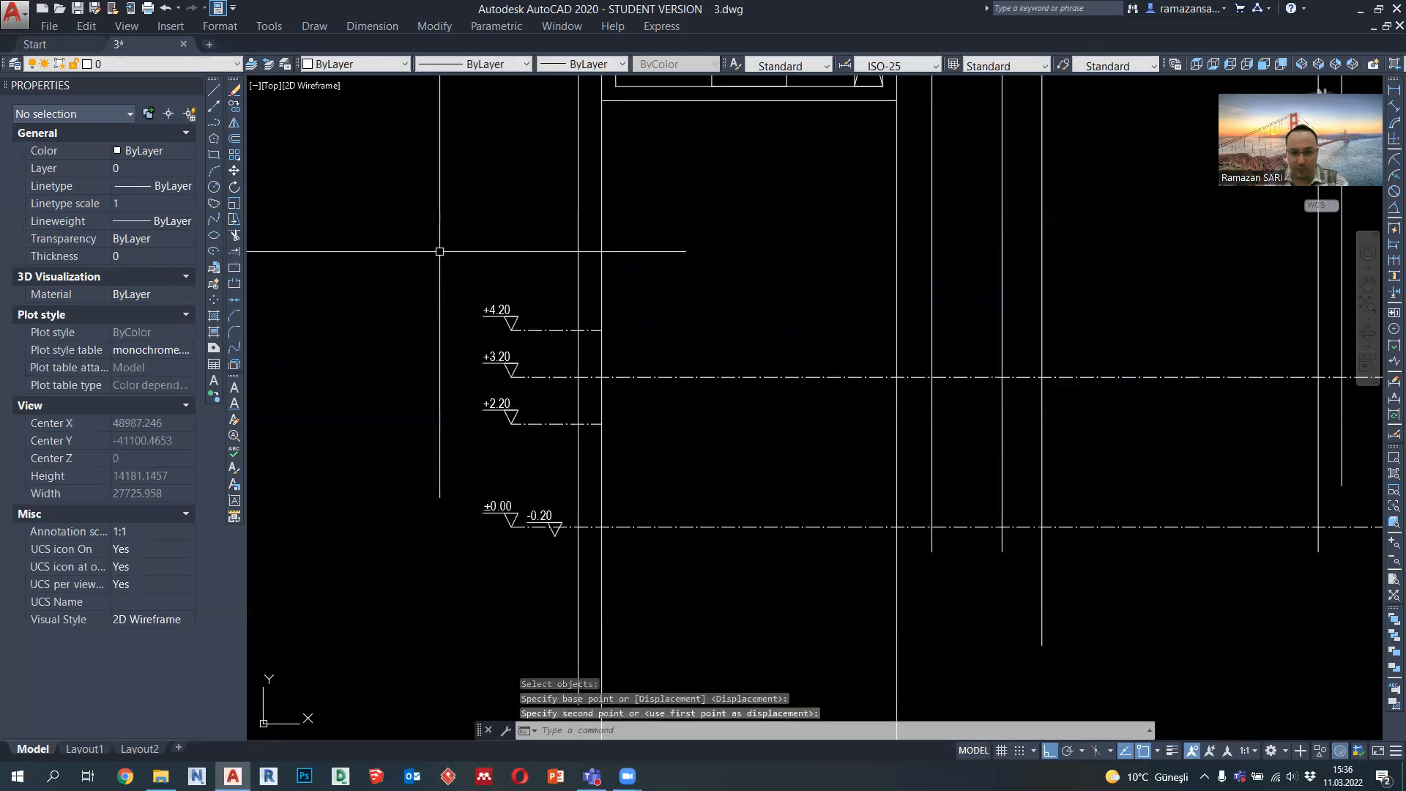
# Draw the master bedroom block's outline as a polyline, 6300 wide, from ±0.00 up to +4.20, across, down to -0.20 and back
pyautogui.moveTo(638, 405); pyautogui.dragTo(616, 389, button='middle')
pyautogui.click(216, 121)
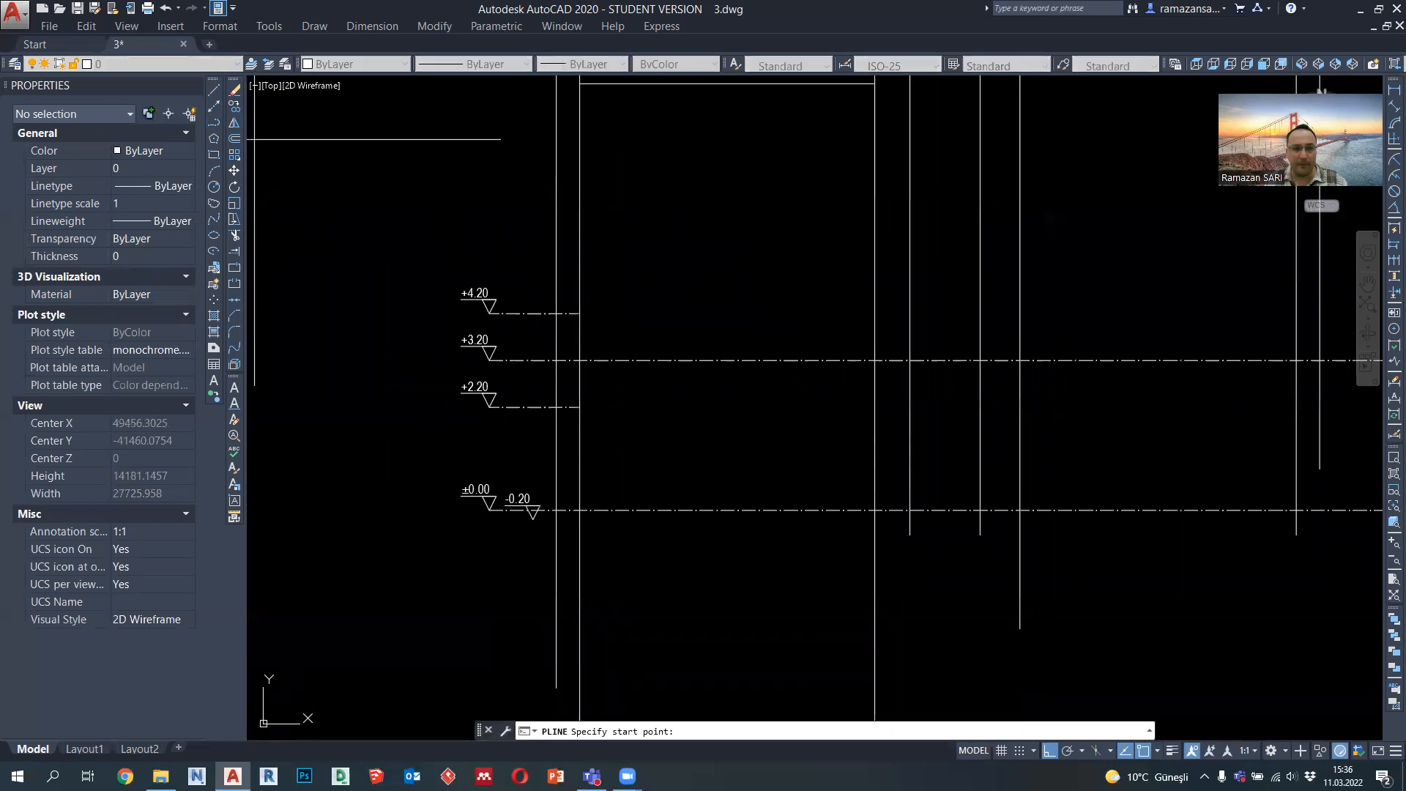
pyautogui.click(579, 510)
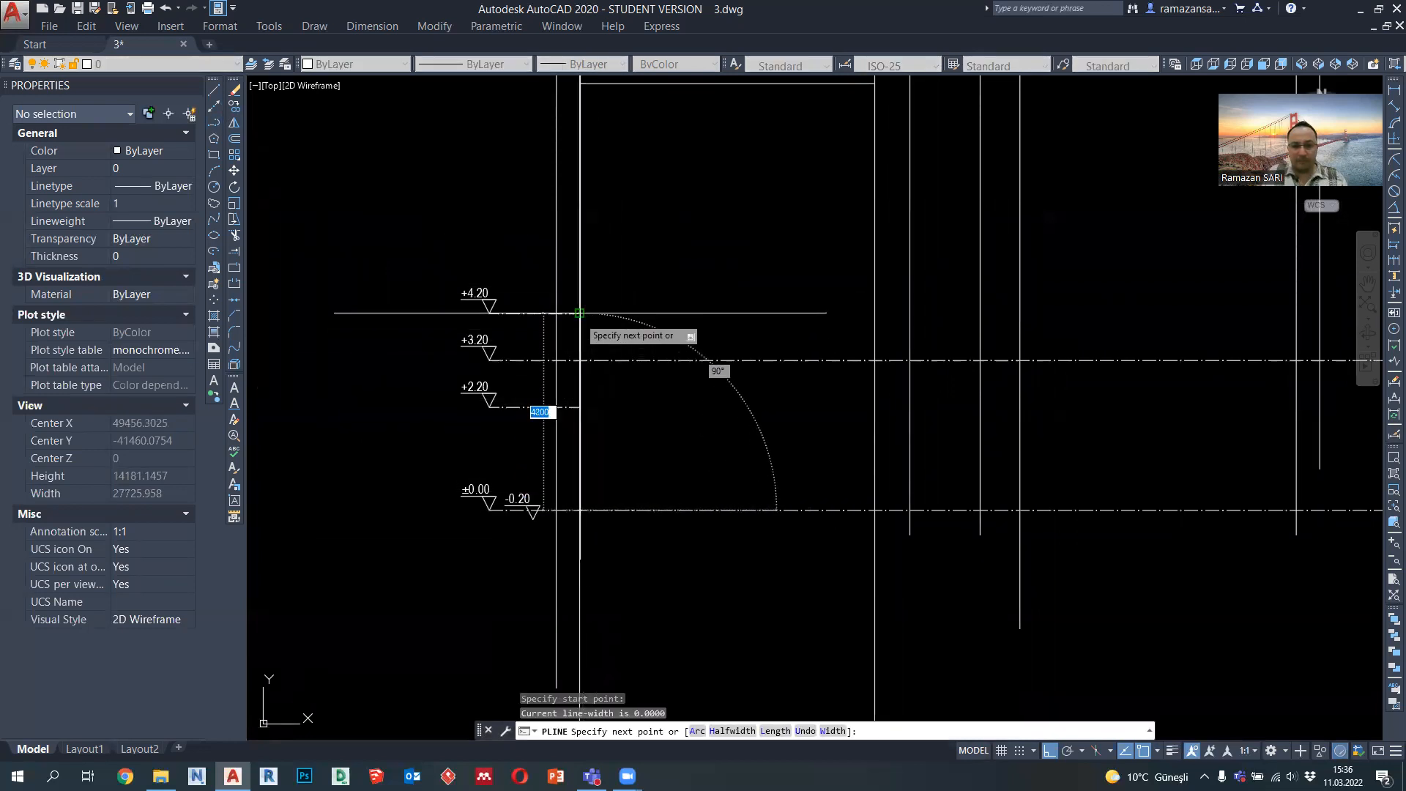
pyautogui.scroll(-2, 579, 360)
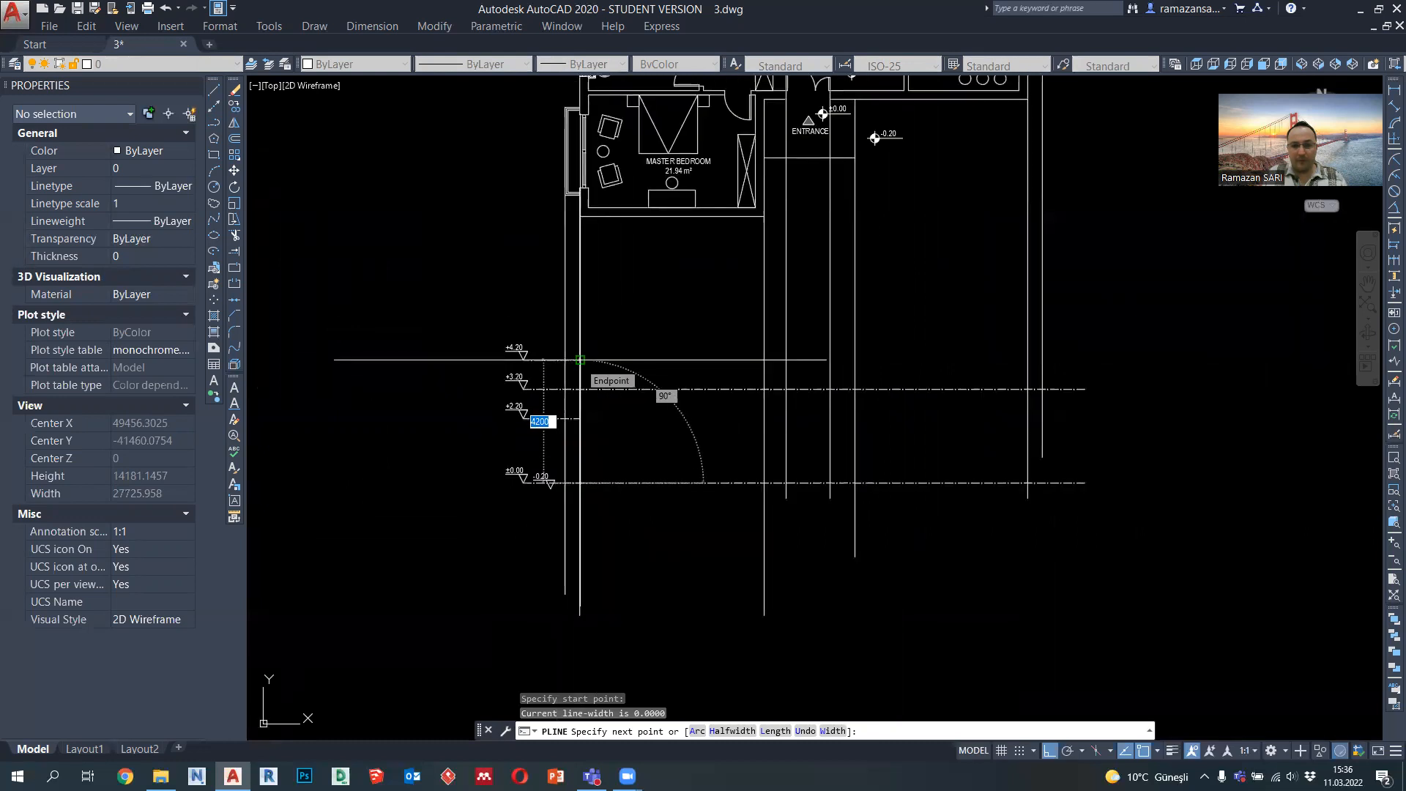
pyautogui.click(580, 360)
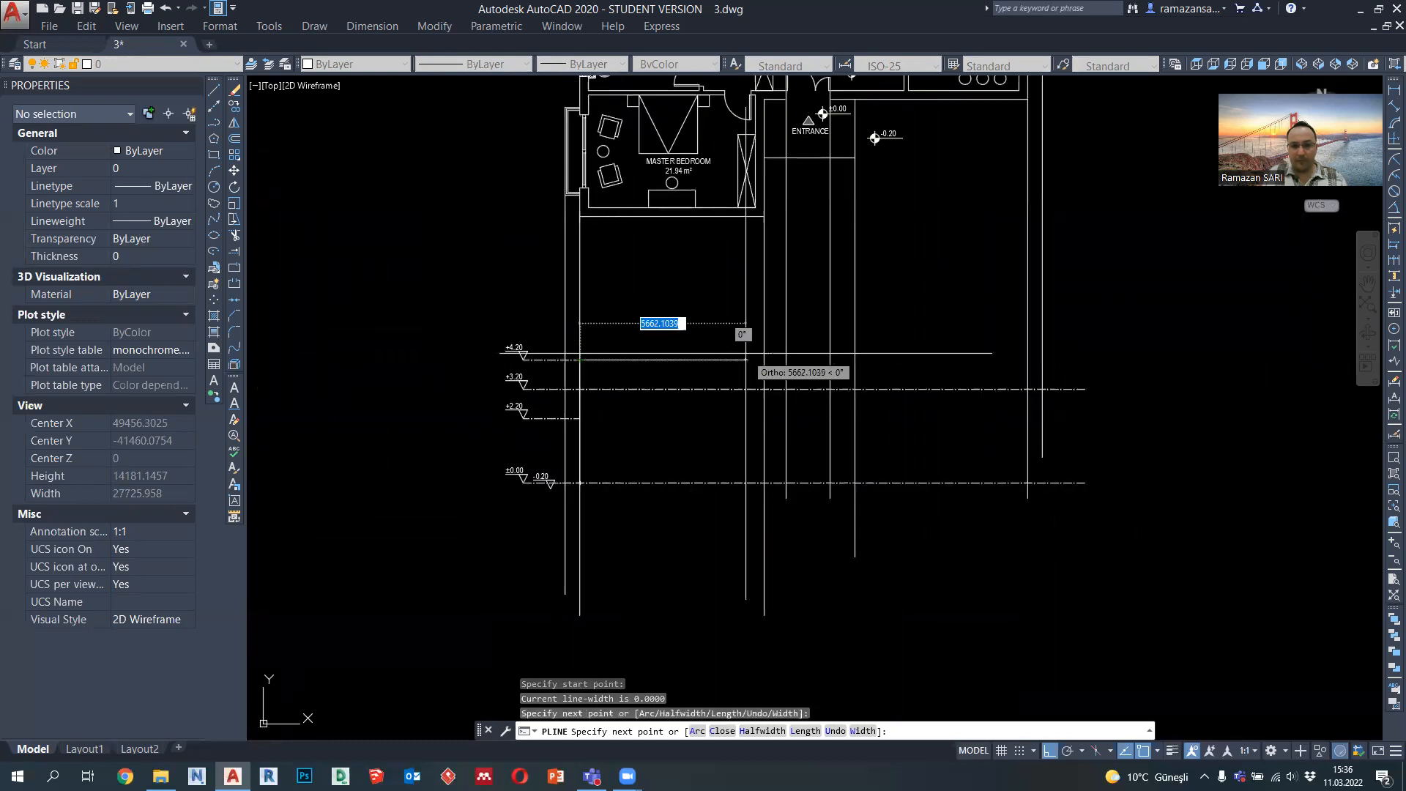
pyautogui.moveTo(746, 353); pyautogui.dragTo(739, 362, button='middle')
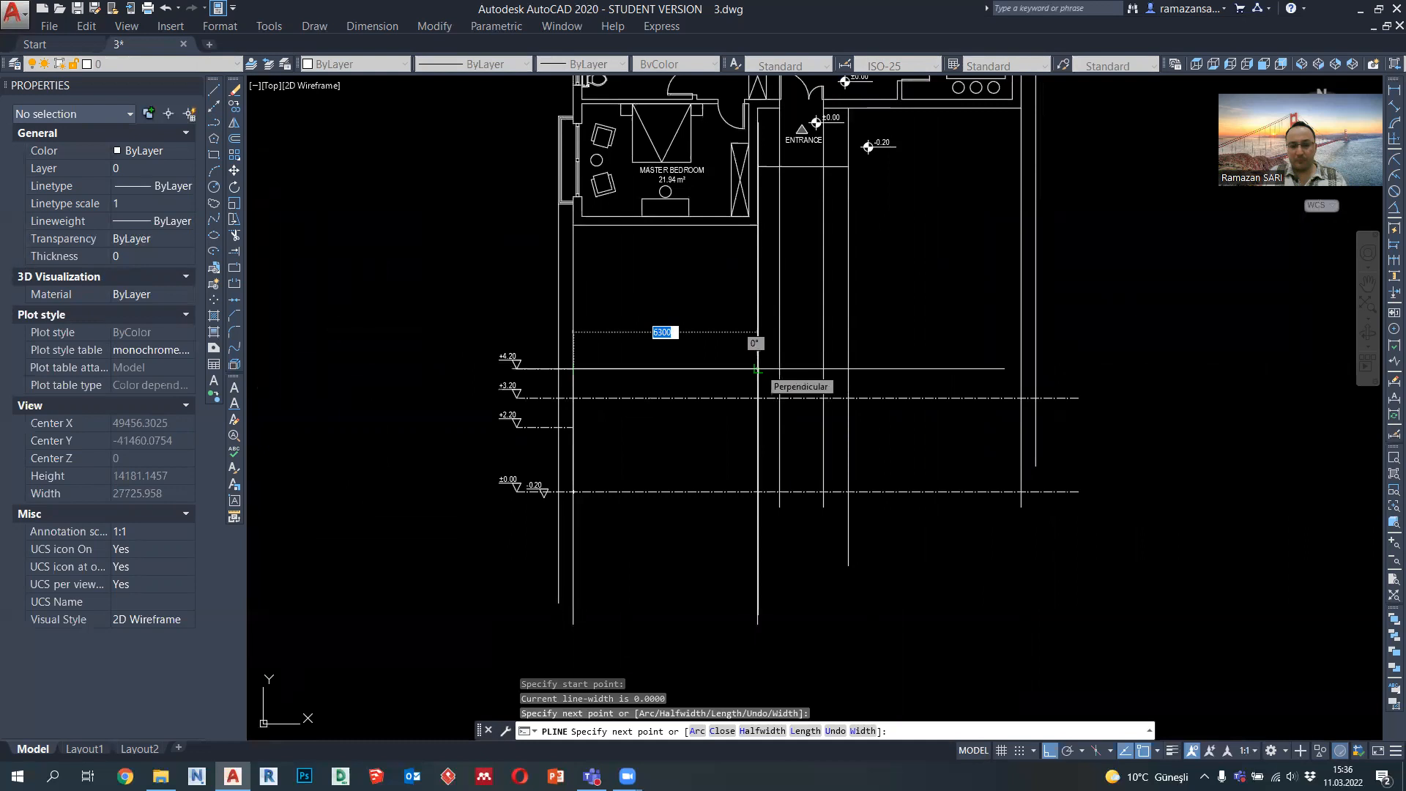
pyautogui.moveTo(942, 374); pyautogui.dragTo(929, 400, button='middle')
pyautogui.click(745, 396)
pyautogui.scroll(2, 602, 537)
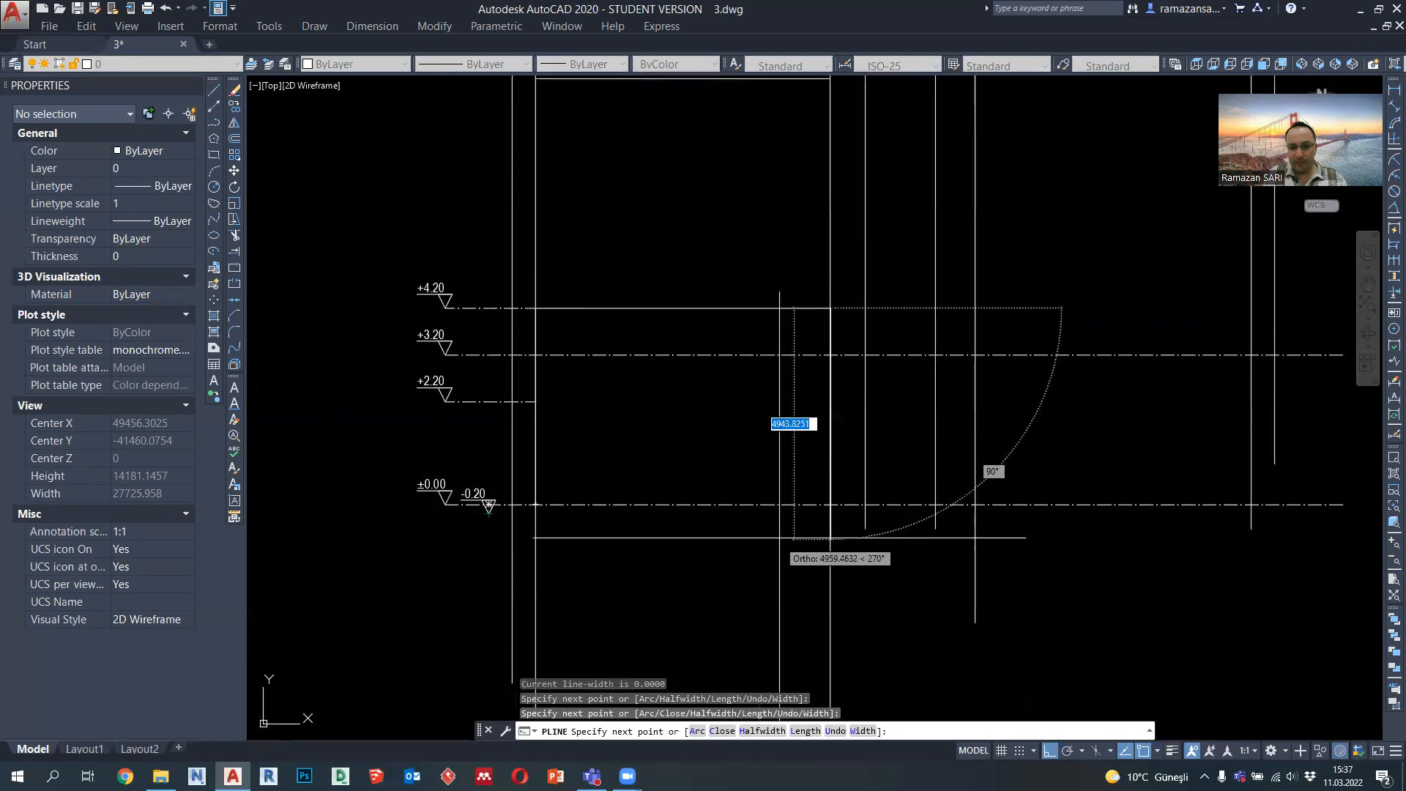
pyautogui.click(810, 516)
pyautogui.scroll(2, 527, 537)
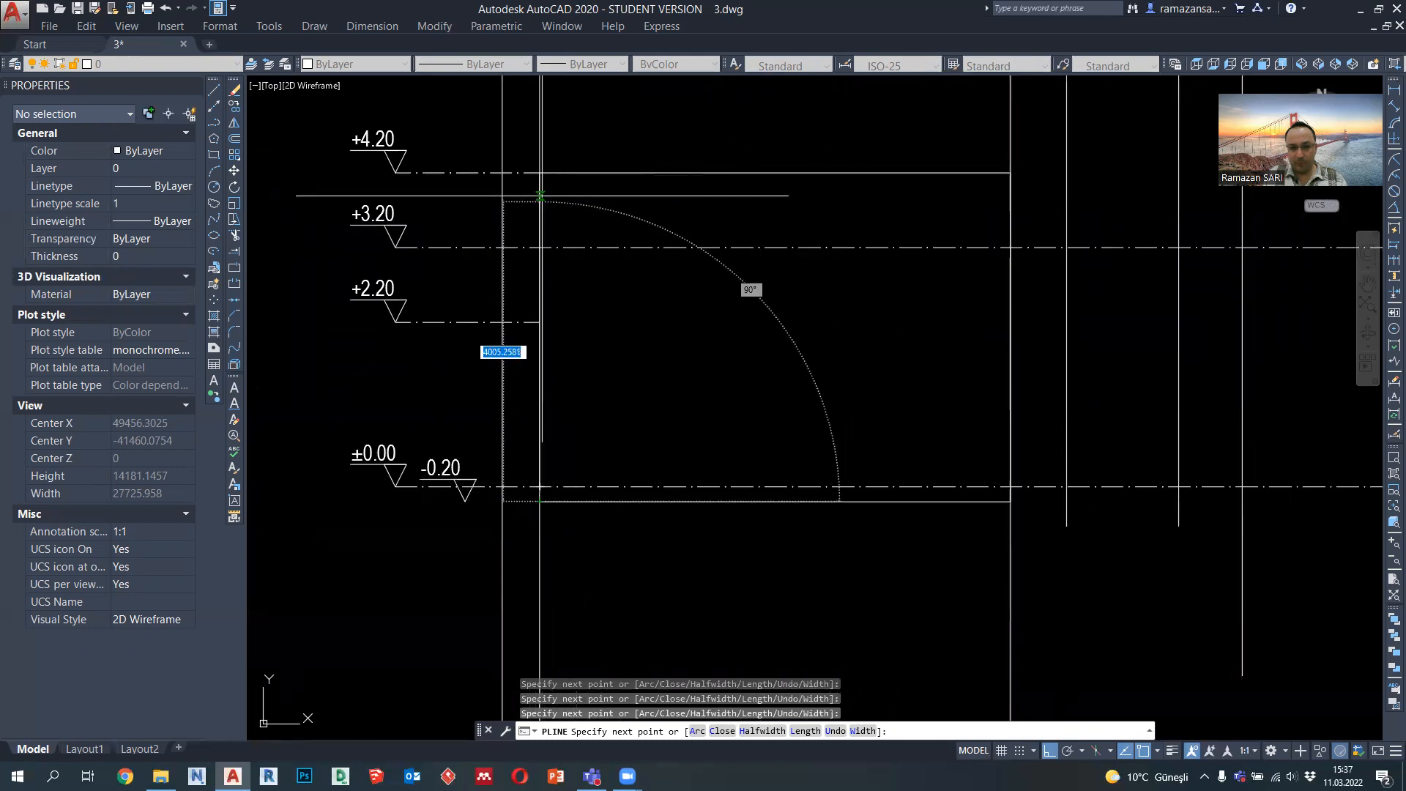
pyautogui.press('Escape')
pyautogui.scroll(-2, 560, 318)
pyautogui.moveTo(714, 328)
pyautogui.mouseDown(button='middle')
pyautogui.moveTo(589, 392)
pyautogui.moveTo(643, 394)
pyautogui.moveTo(639, 426)
pyautogui.mouseUp(button='middle')
# Draw the adjoining block's outline at +4.20 to the living room corner, down to -0.20 and back to the master bedroom block
pyautogui.click(214, 123)
pyautogui.scroll(-2, 472, 381)
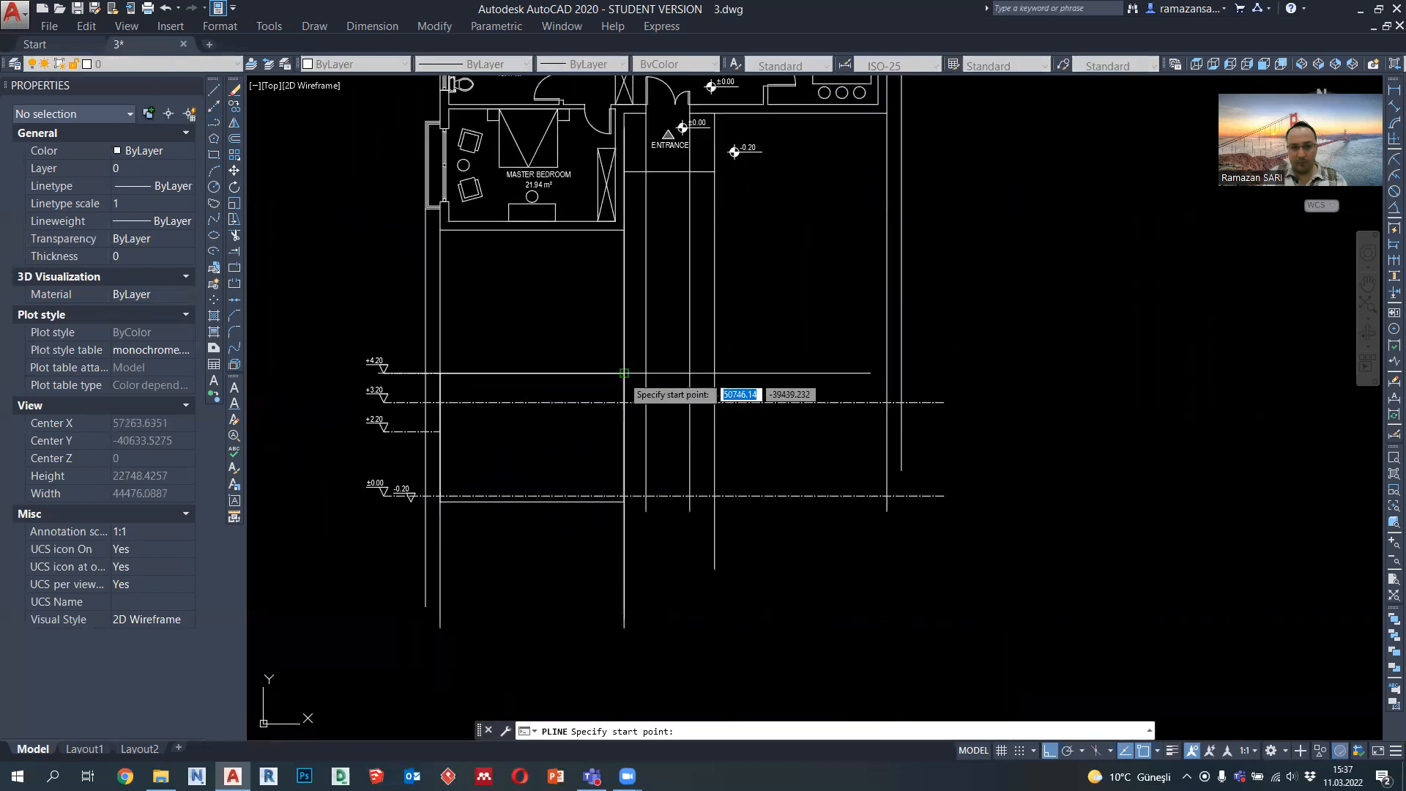
pyautogui.click(624, 374)
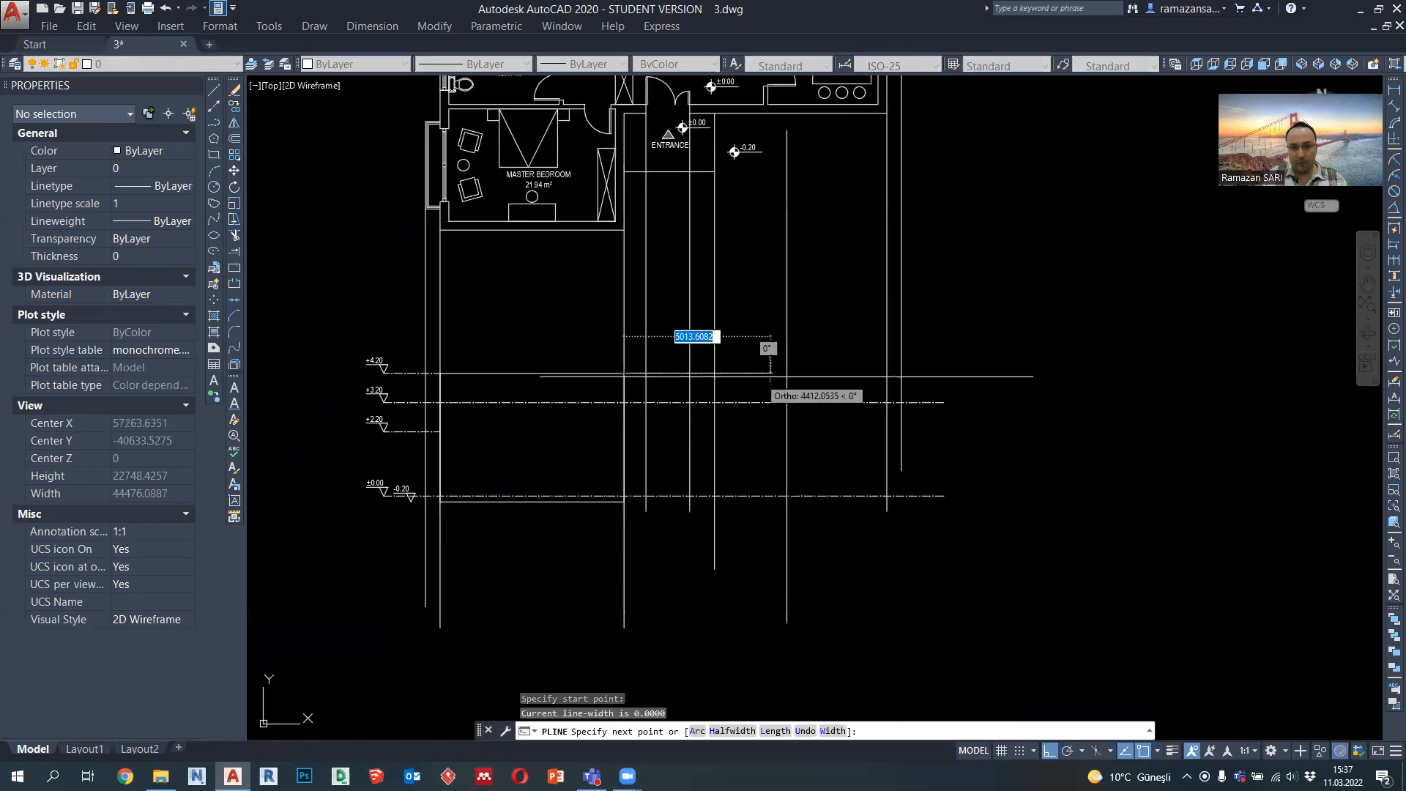
pyautogui.click(886, 375)
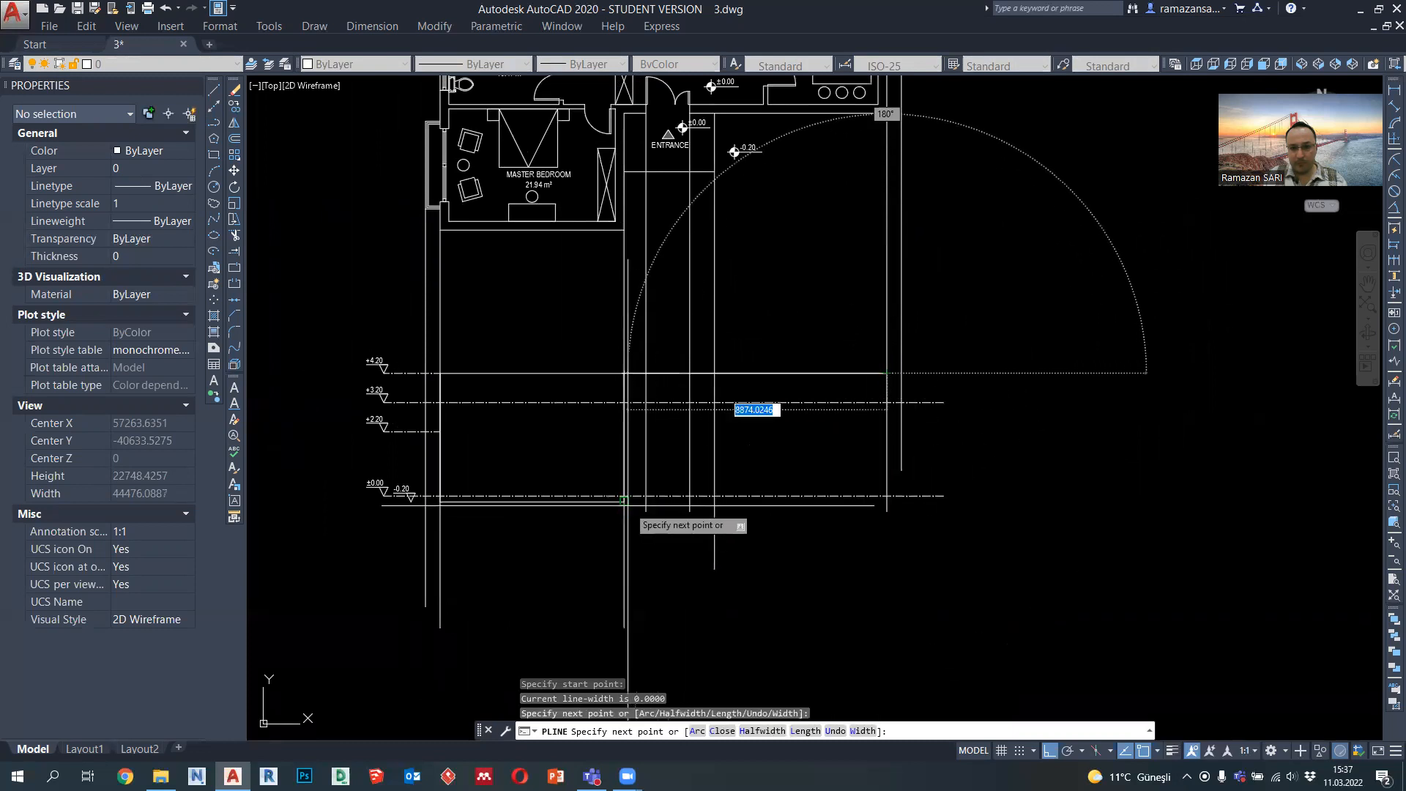
pyautogui.click(886, 502)
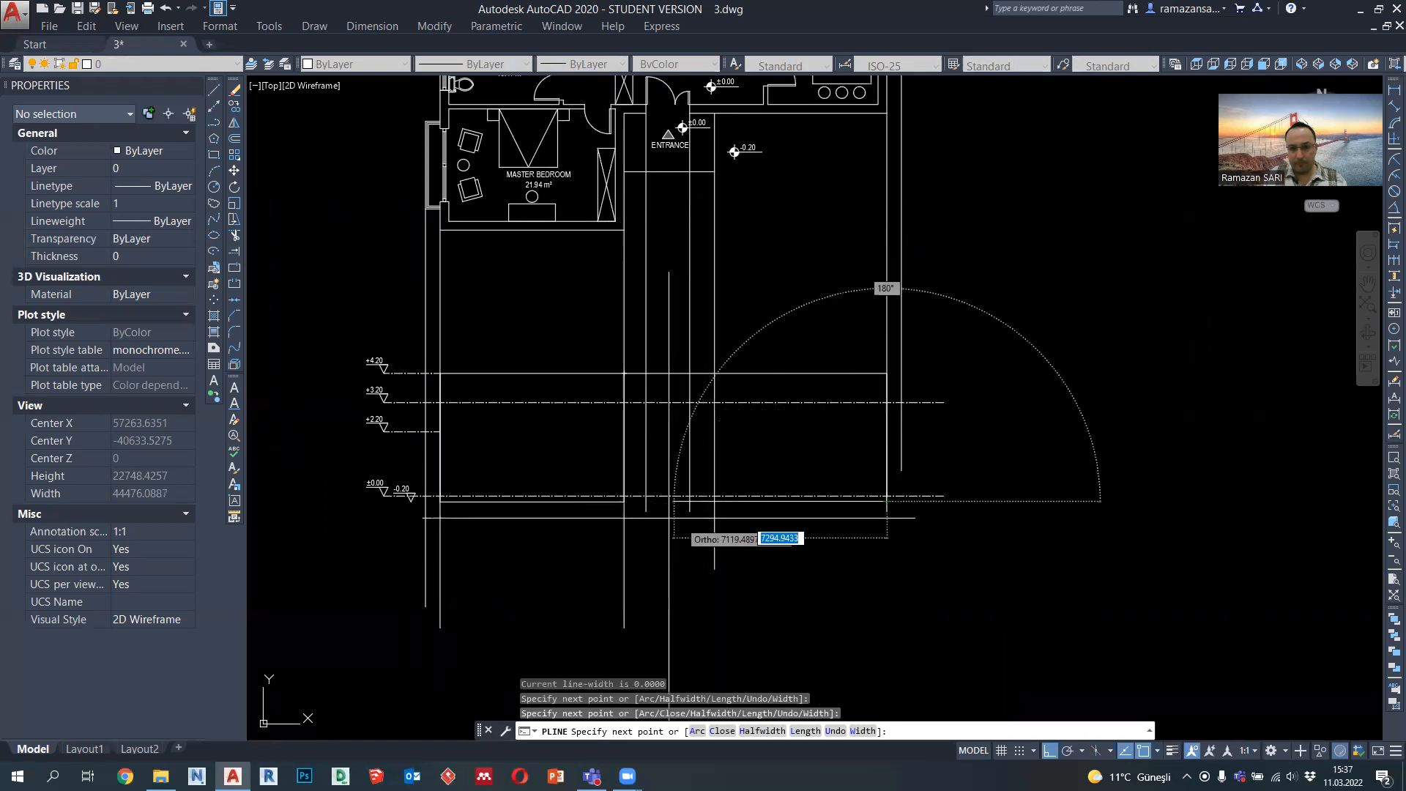
pyautogui.scroll(2, 640, 504)
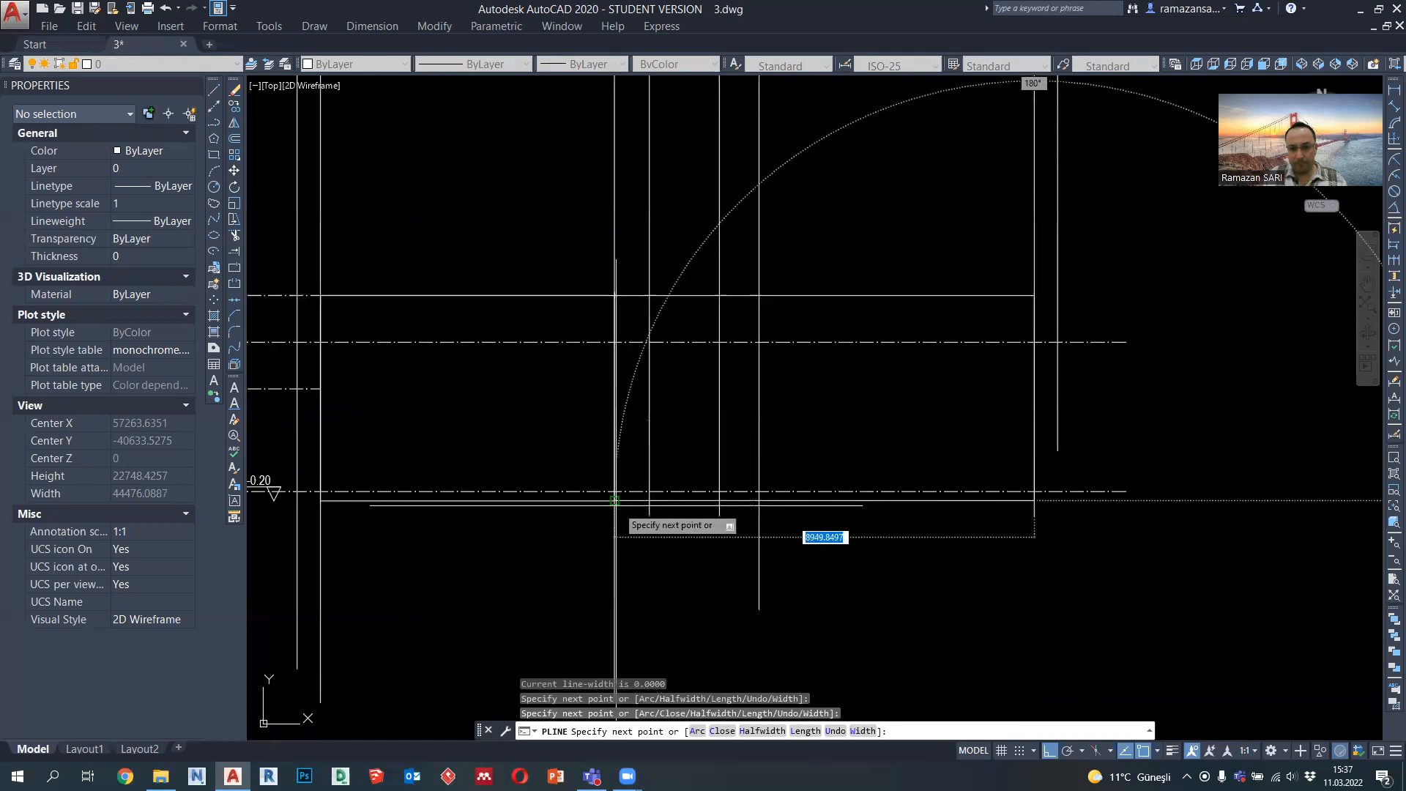
pyautogui.press('Escape')
pyautogui.scroll(-2, 673, 518)
# Delete the projection lines at the master bedroom's two lower corners and the living room's outer corner
pyautogui.click(525, 609)
pyautogui.click(477, 598)
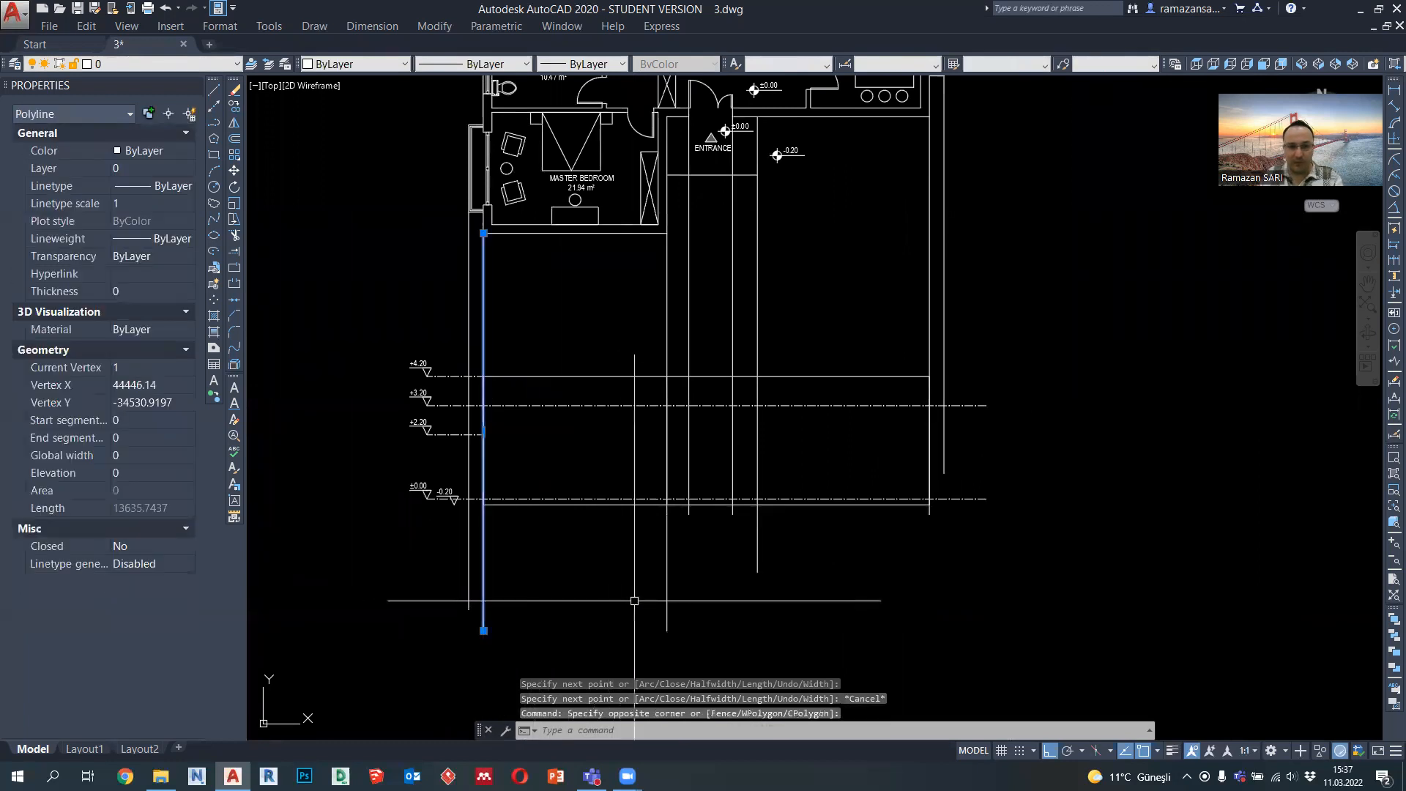
pyautogui.press('Delete')
pyautogui.click(694, 605)
pyautogui.click(644, 581)
pyautogui.press('Delete')
pyautogui.moveTo(853, 403); pyautogui.dragTo(847, 440, button='middle')
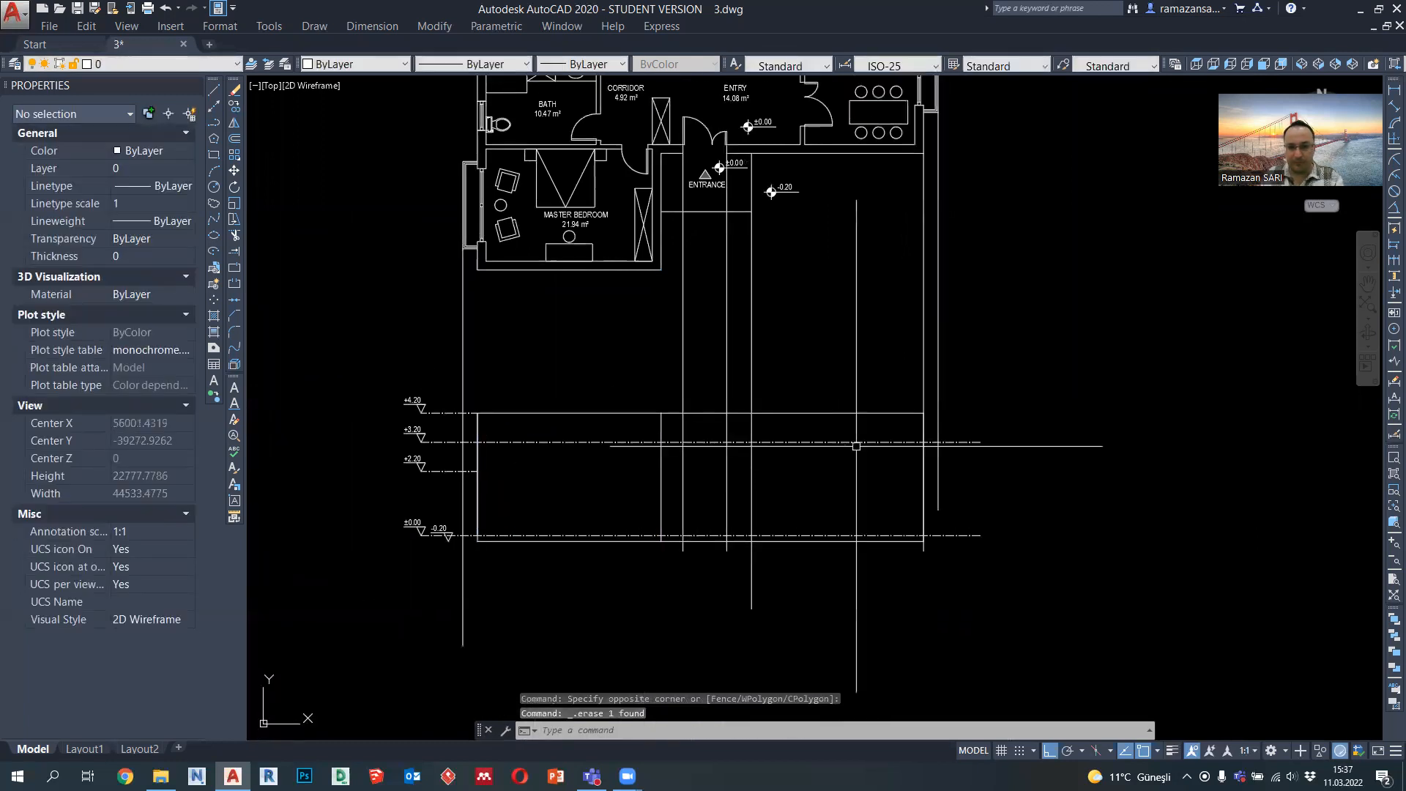
pyautogui.click(920, 383)
pyautogui.press('Delete')
# Examine the level markers beside the living room window bay in the section above the copied plan
pyautogui.moveTo(623, 444); pyautogui.dragTo(687, 475, button='middle')
pyautogui.click(214, 122)
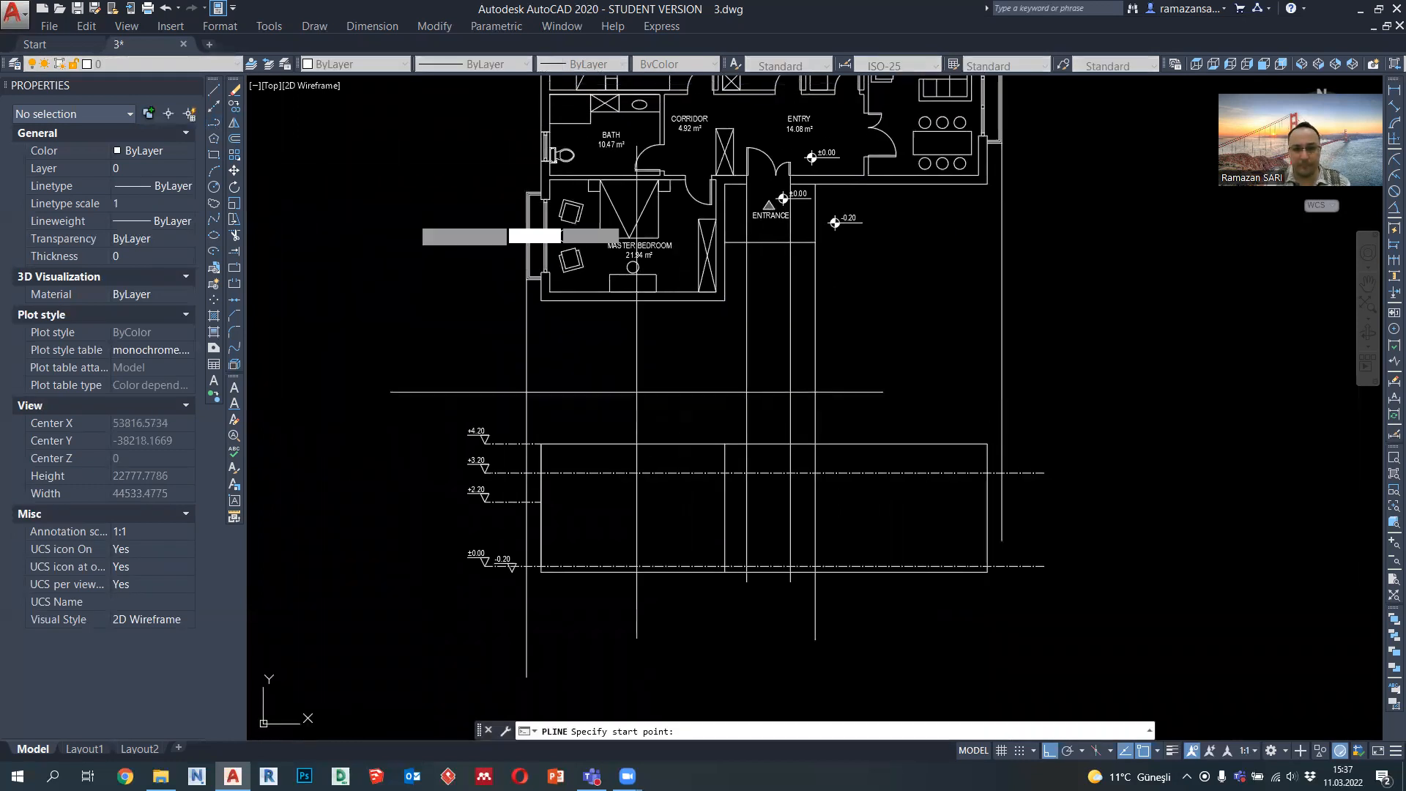
pyautogui.scroll(-5, 790, 419)
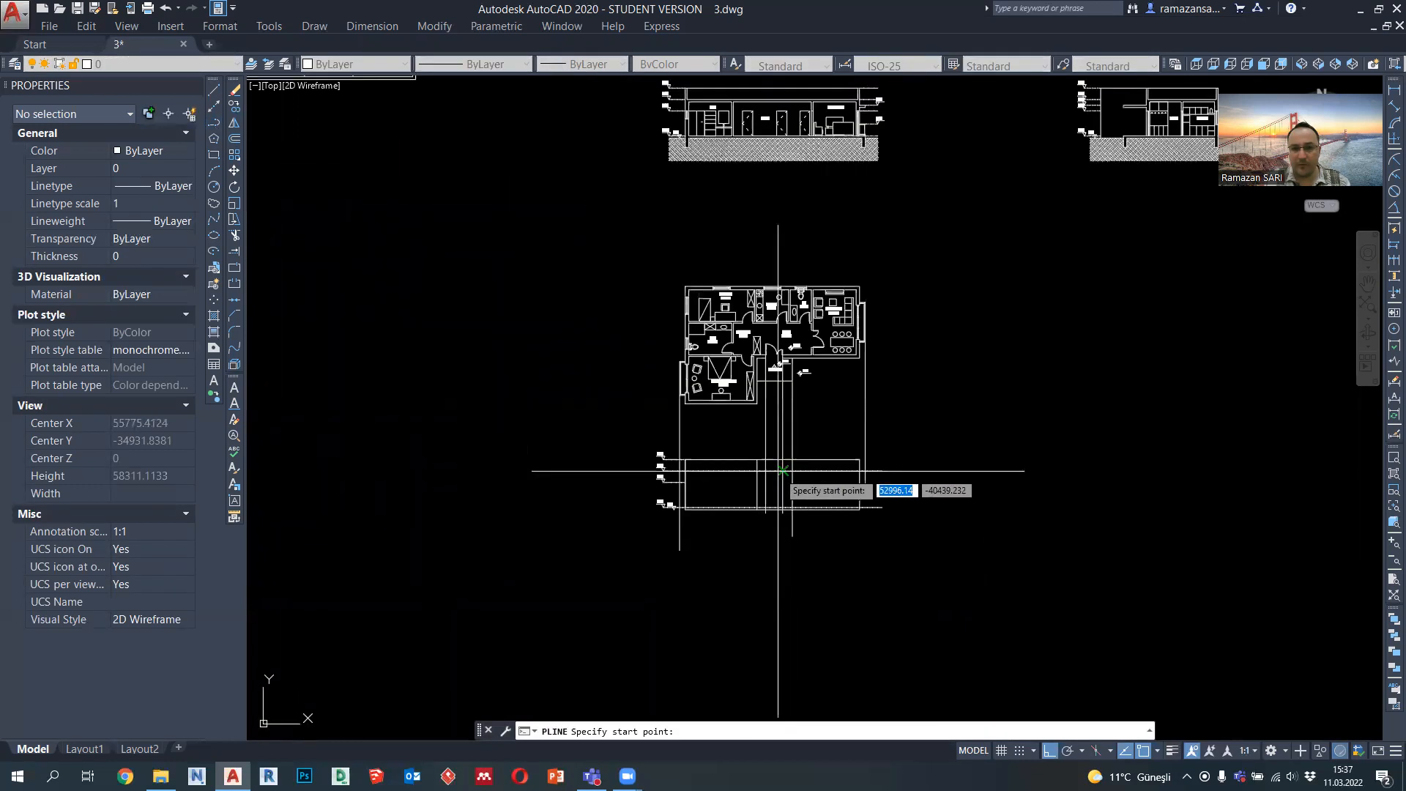
pyautogui.scroll(8, 681, 547)
pyautogui.scroll(-4, 682, 547)
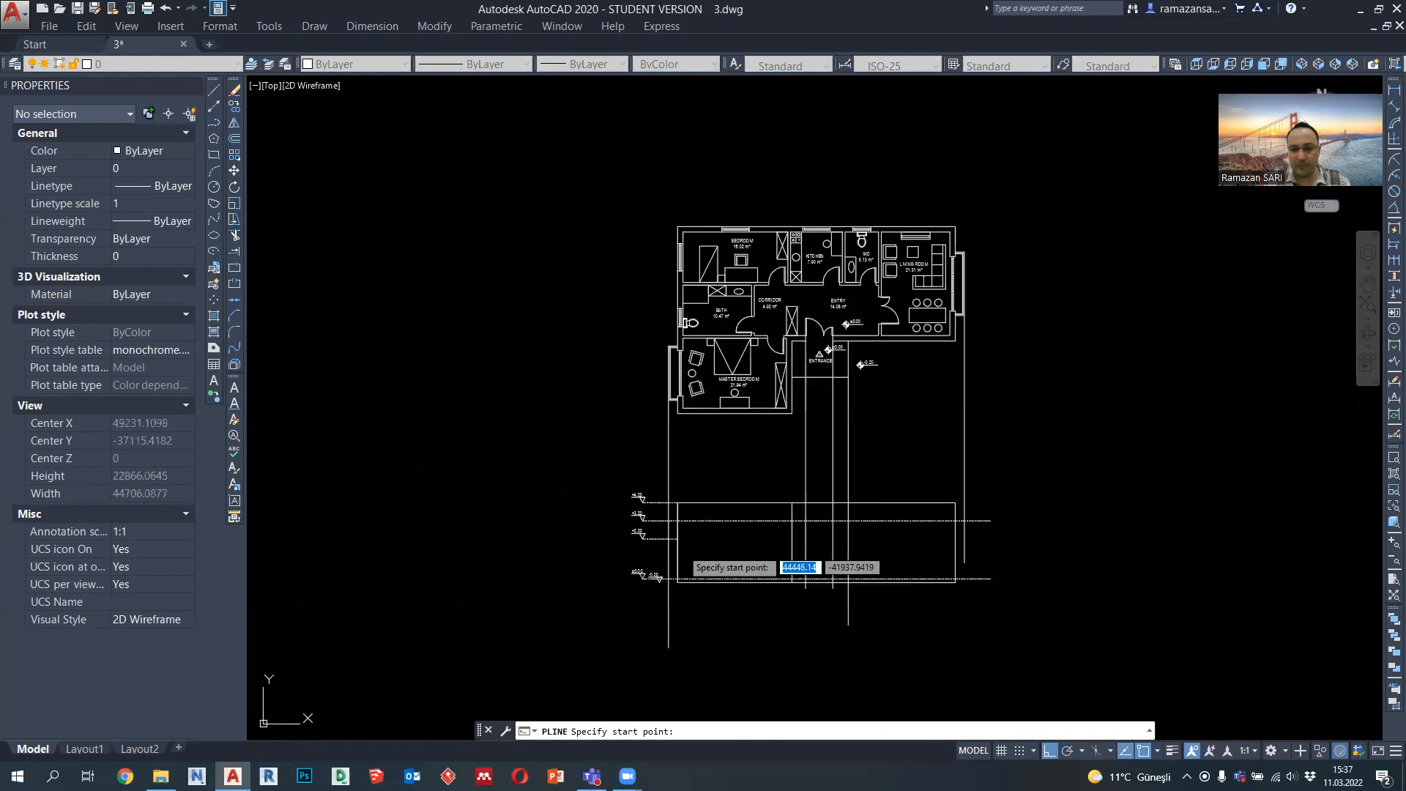
pyautogui.scroll(-2, 770, 424)
pyautogui.moveTo(770, 424); pyautogui.dragTo(753, 562, button='middle')
pyautogui.scroll(8, 856, 299)
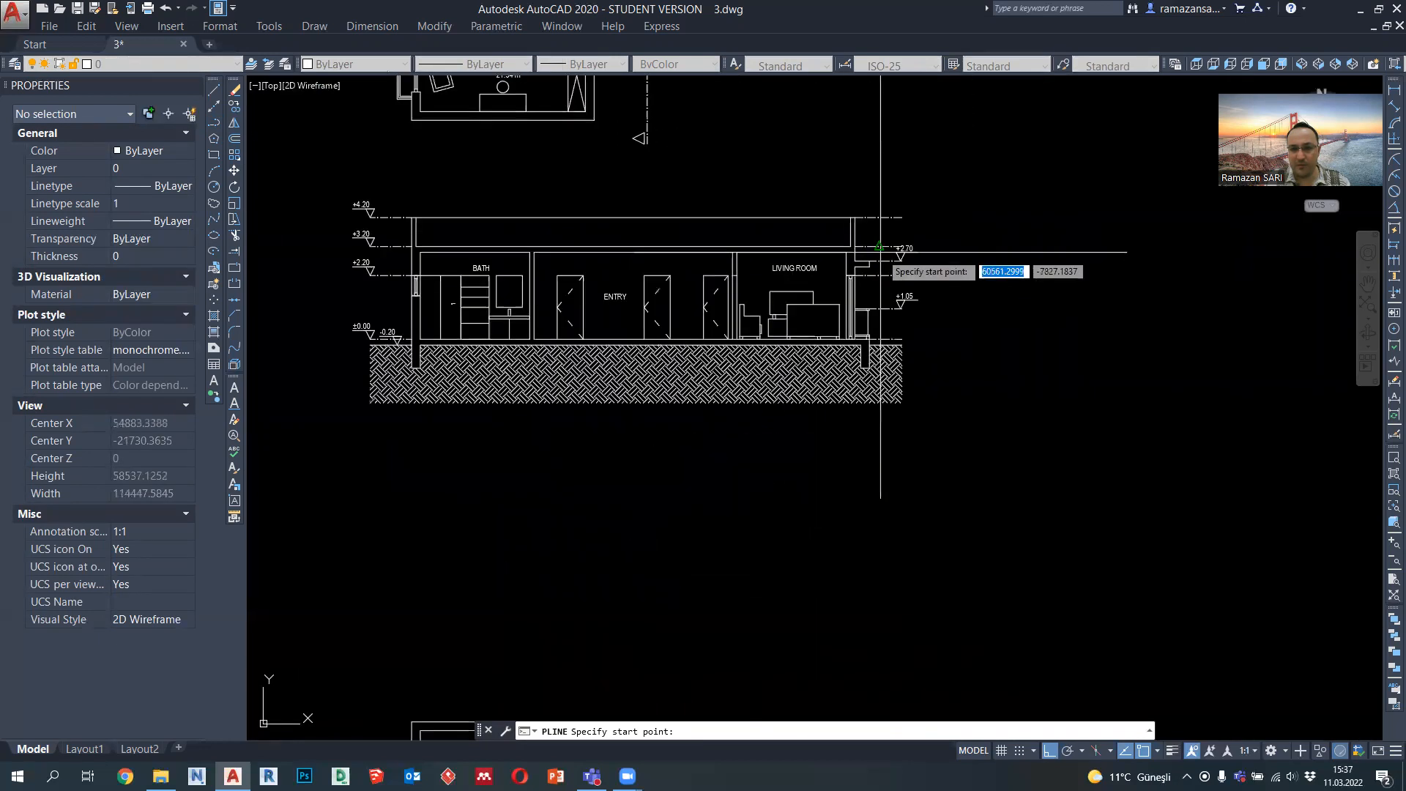
pyautogui.press('Escape')
# Copy the elevation's +2.20 level marker with its level line 500 straight up
pyautogui.scroll(-6, 421, 296)
pyautogui.scroll(10, 525, 493)
pyautogui.scroll(4, 549, 503)
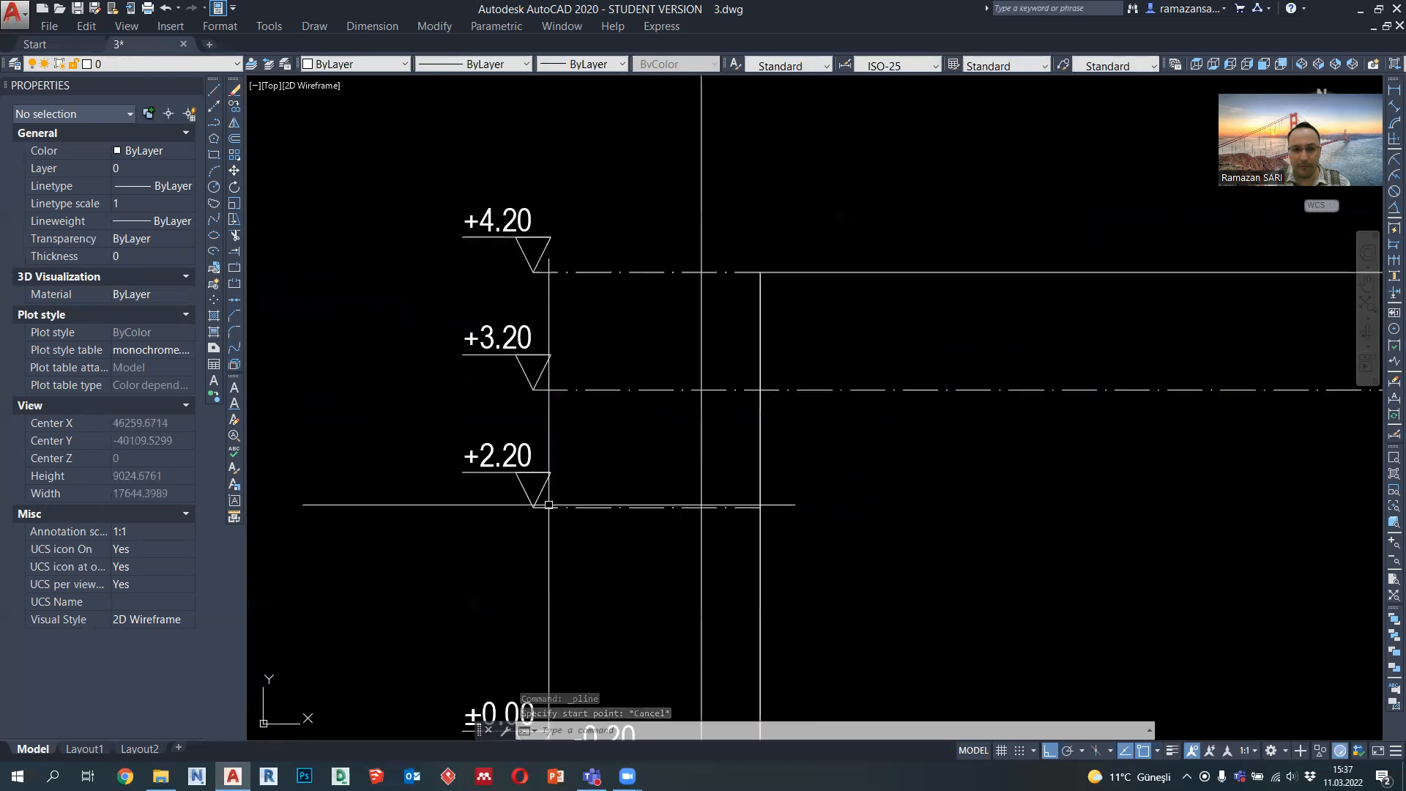
pyautogui.click(563, 525)
pyautogui.click(366, 379)
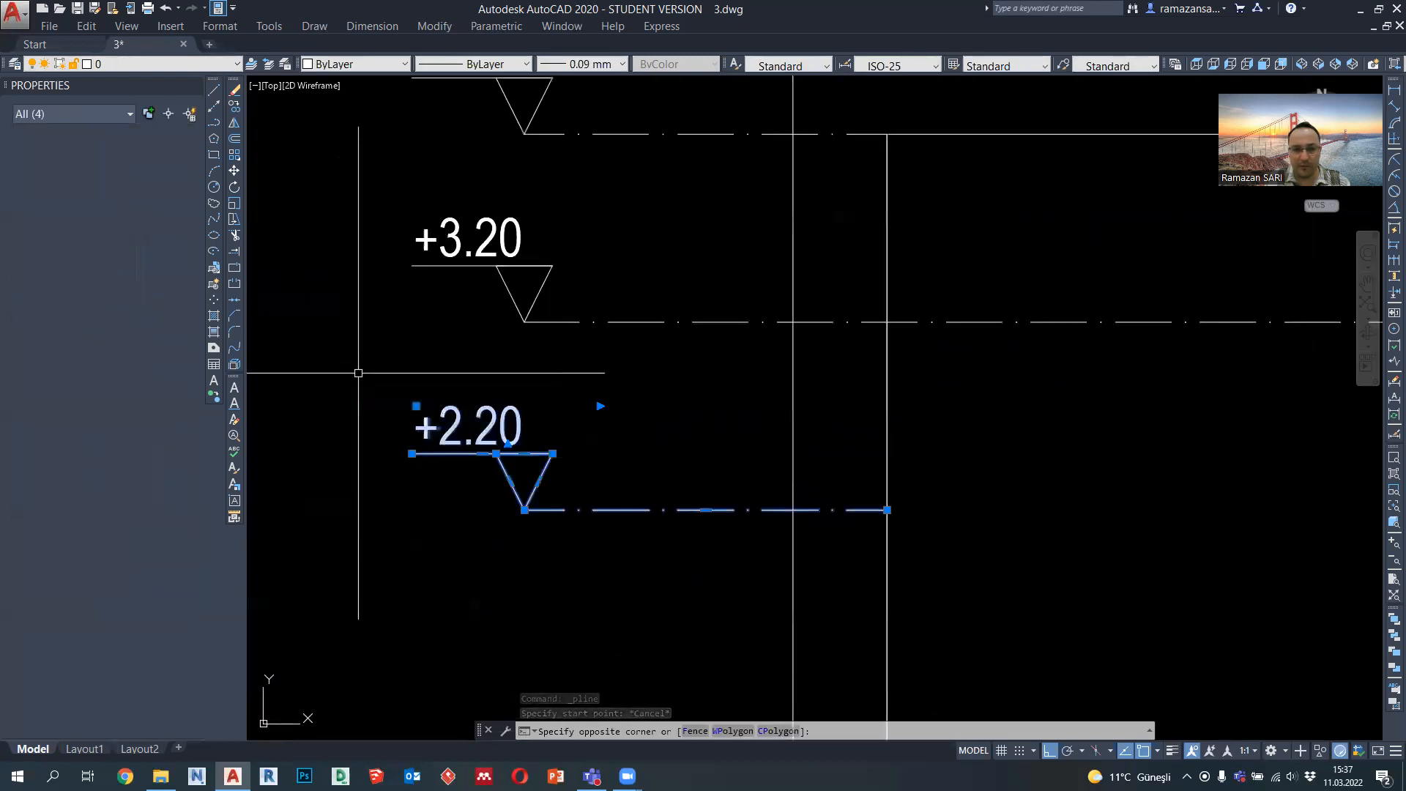
pyautogui.click(235, 106)
pyautogui.click(341, 548)
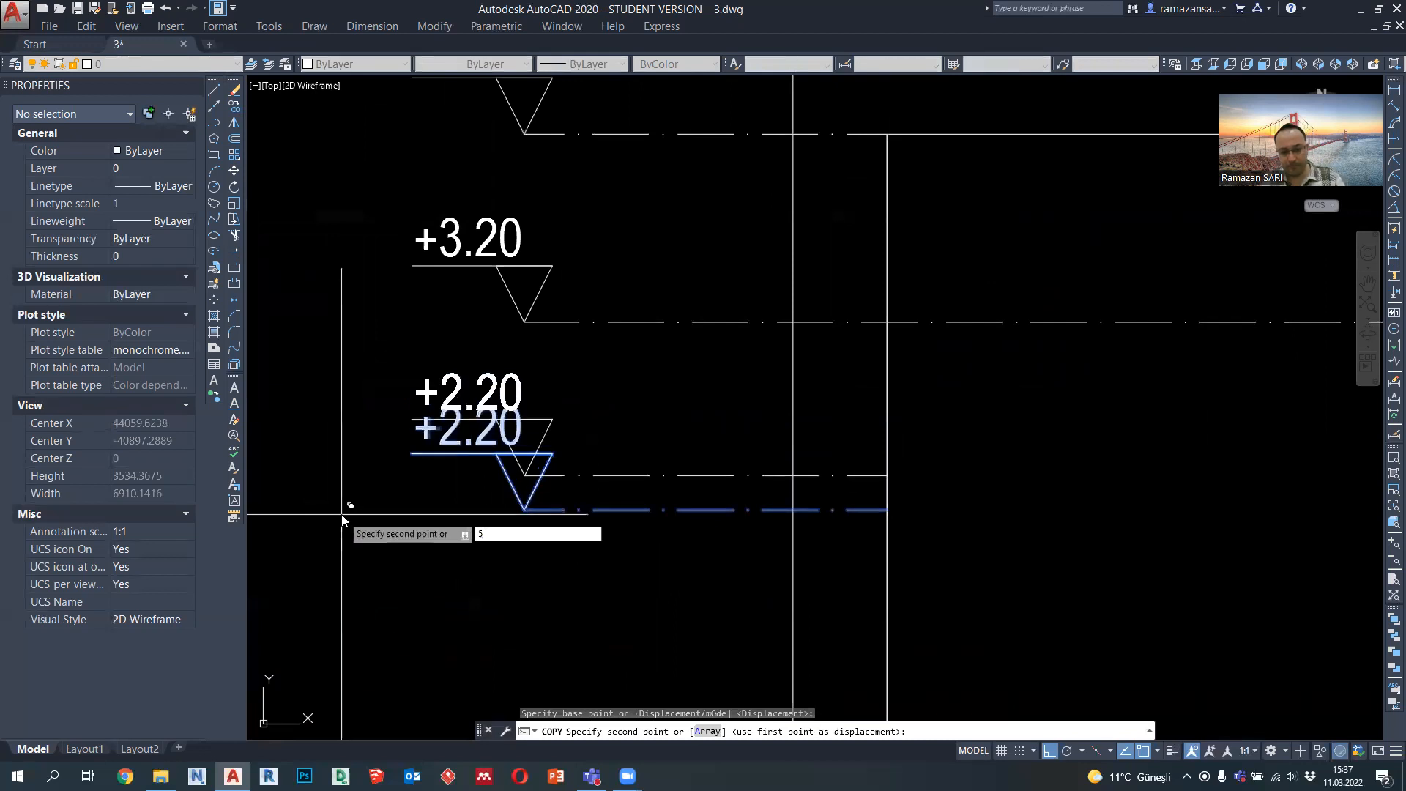
pyautogui.write('500')
pyautogui.press('Return')
pyautogui.press('Escape')
# Change the upper copied marker's level text to +2.70
pyautogui.click(471, 333)
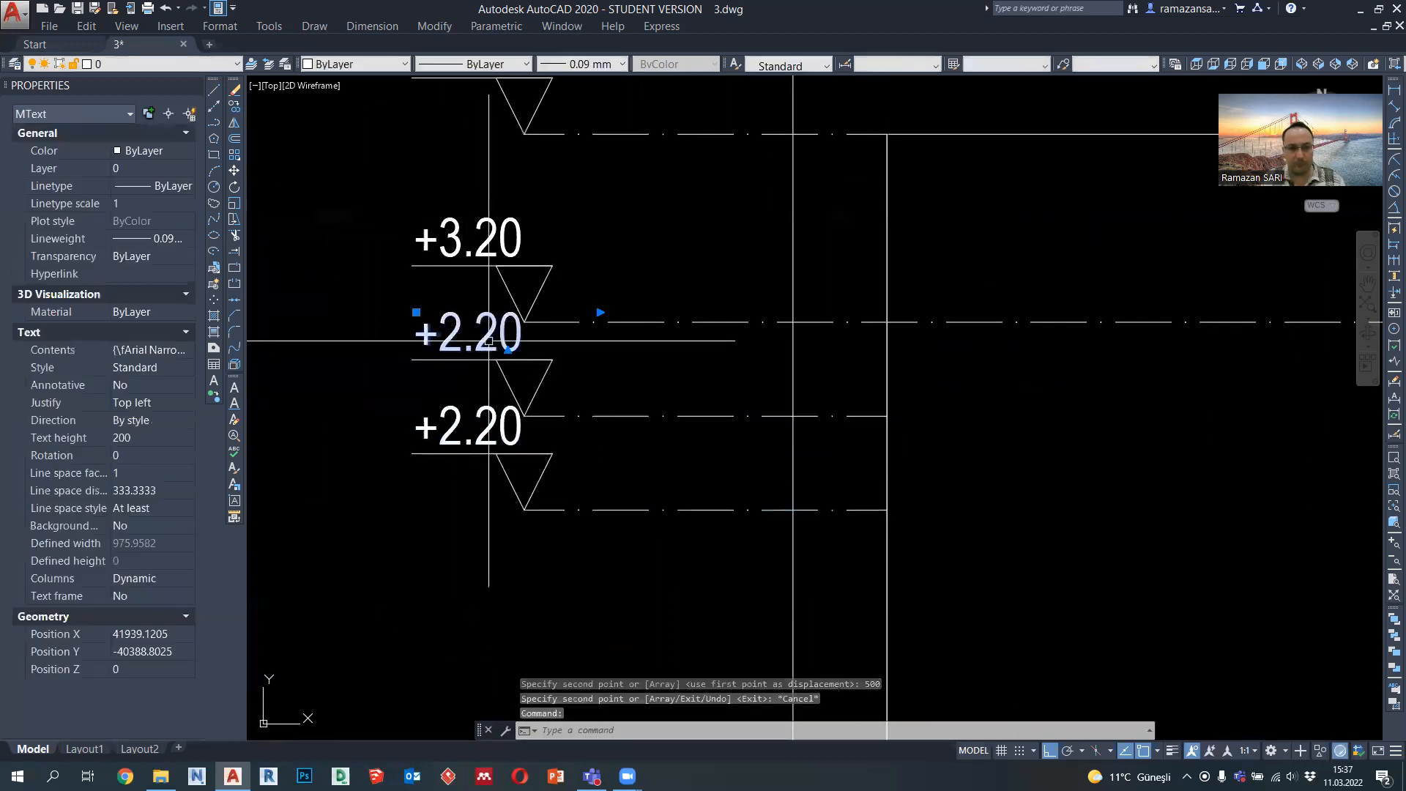
pyautogui.doubleClick(483, 338)
pyautogui.write('7')
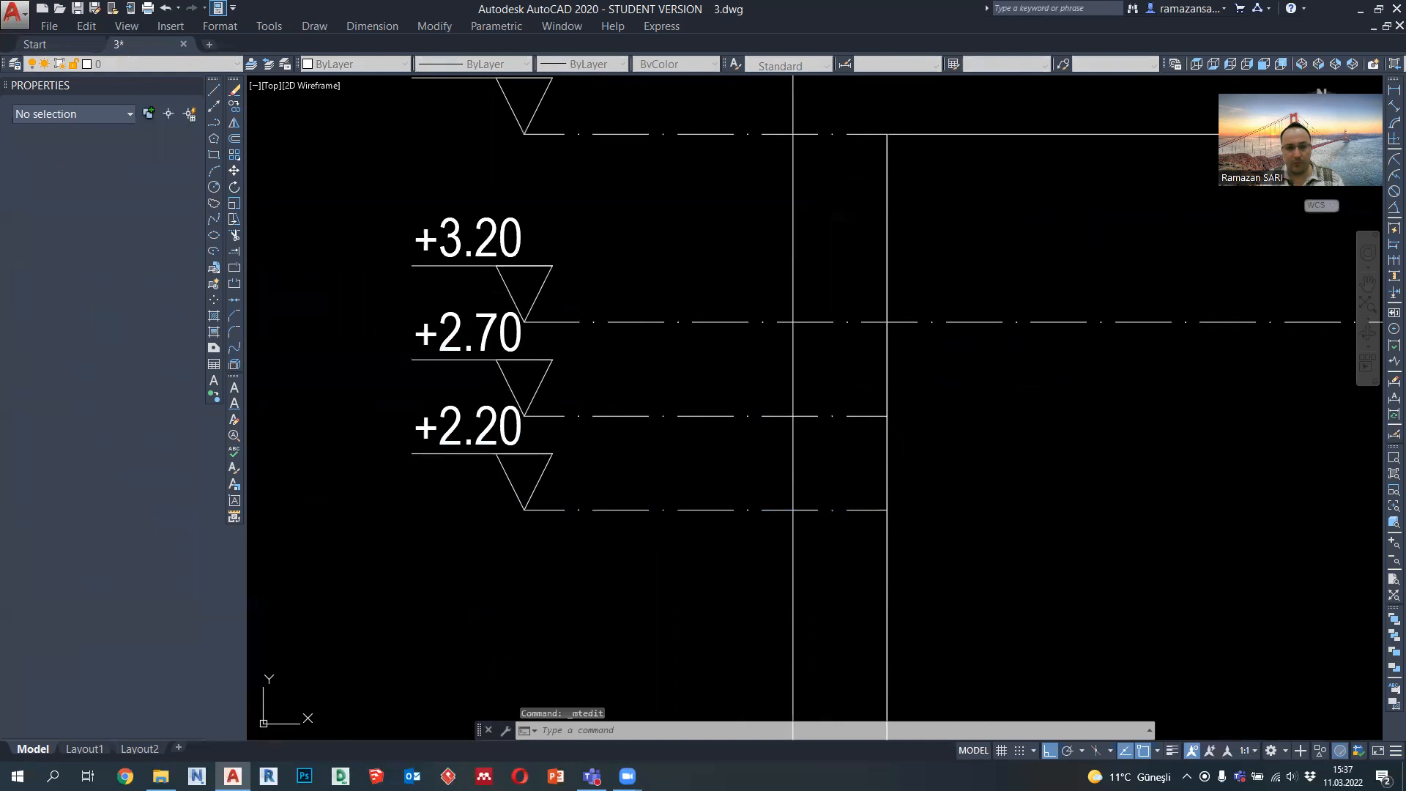
# Draw a 200 deep polyline canopy outline at +2.70, from the left block's inner edge to the entrance landing's outer projection line
pyautogui.scroll(-3, 418, 396)
pyautogui.moveTo(550, 400); pyautogui.dragTo(421, 391, button='middle')
pyautogui.click(213, 122)
pyautogui.press('Escape')
pyautogui.press('Return')
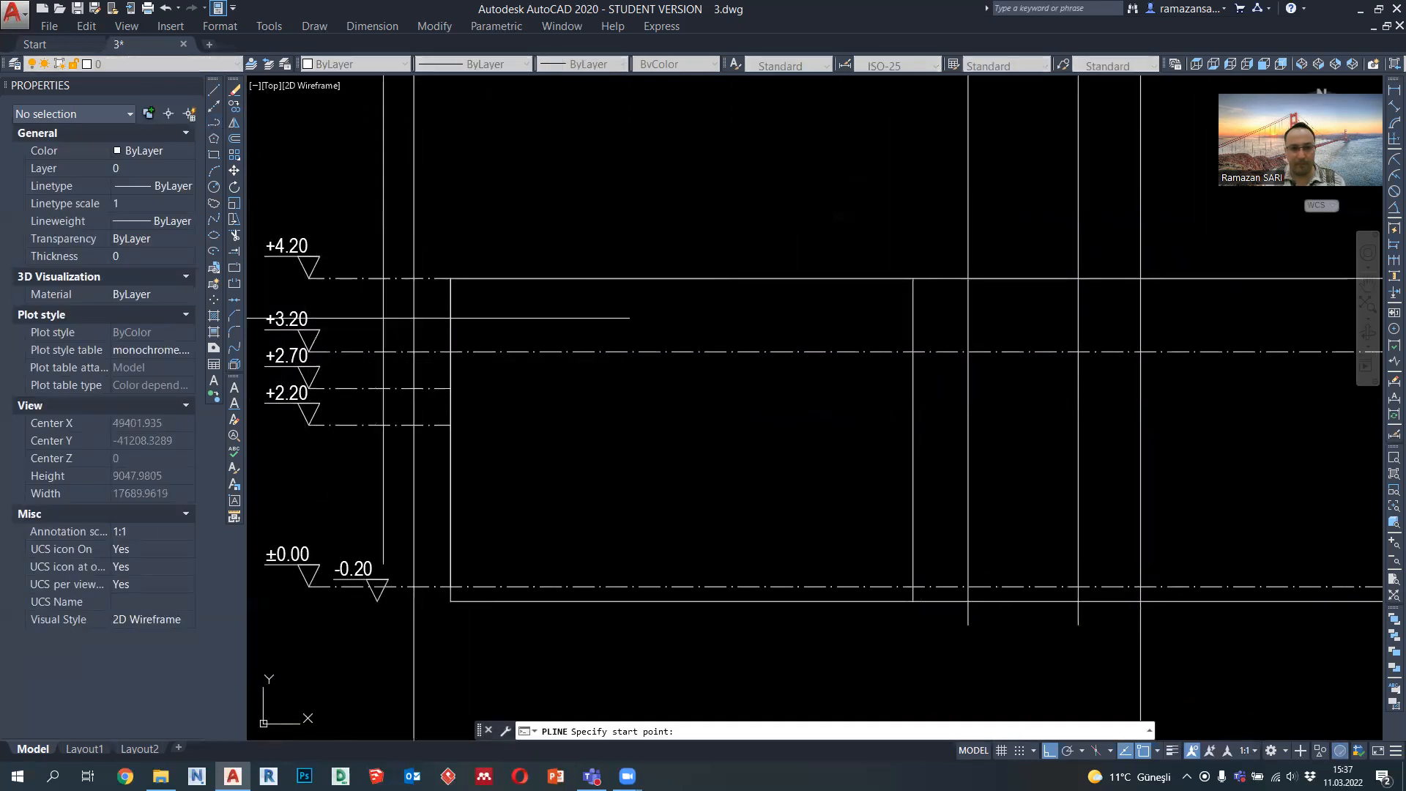
pyautogui.click(916, 388)
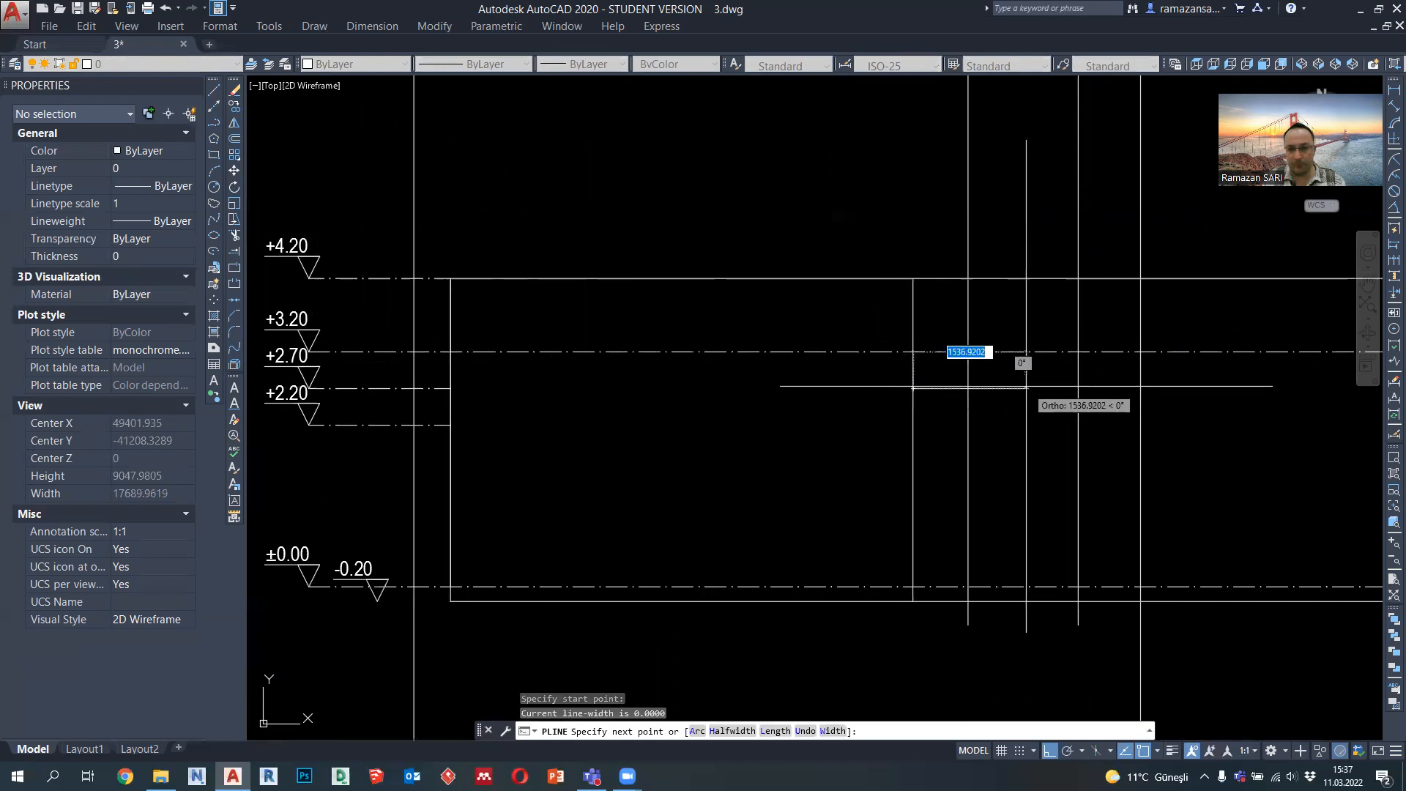
pyautogui.scroll(-3, 967, 366)
pyautogui.scroll(2, 1016, 415)
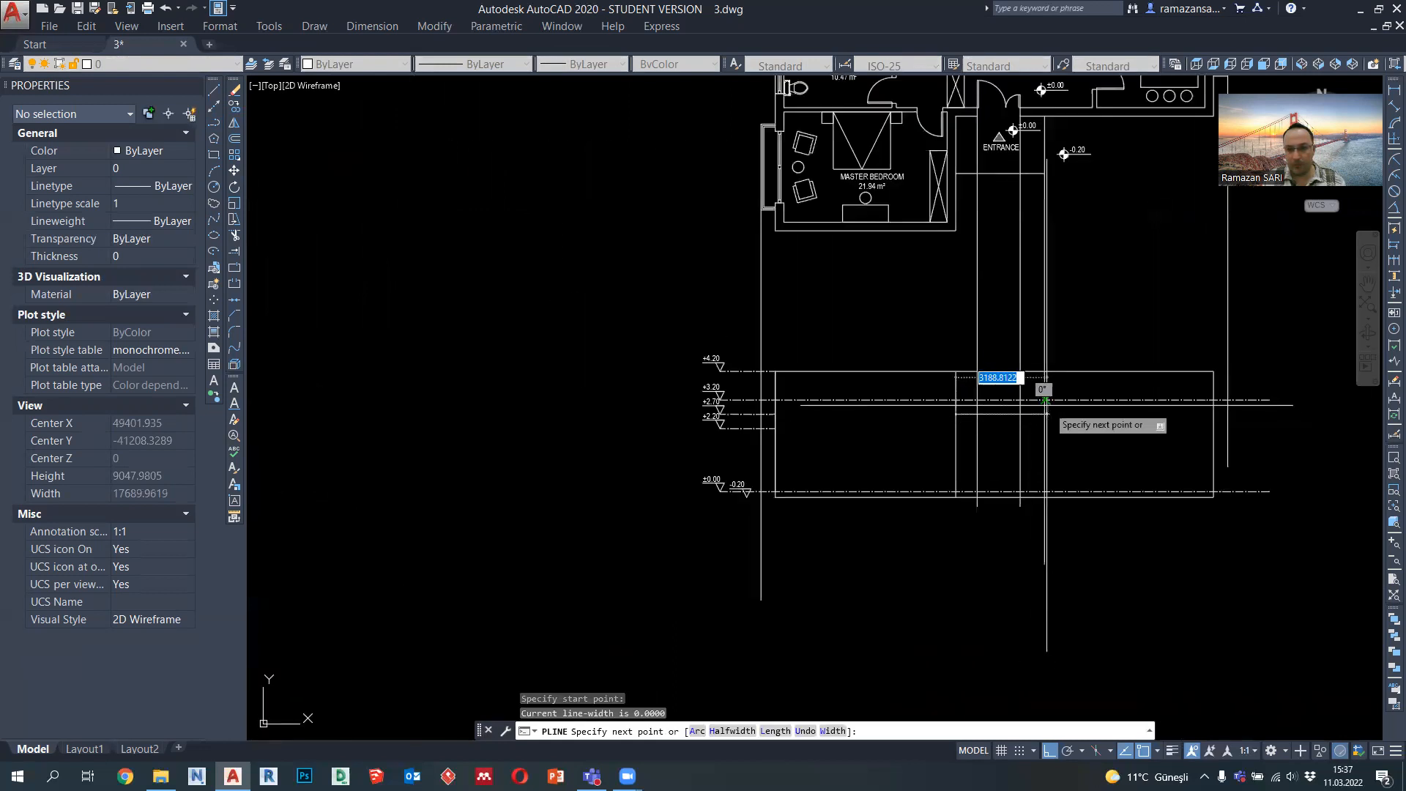
pyautogui.click(1048, 415)
pyautogui.scroll(2, 1048, 443)
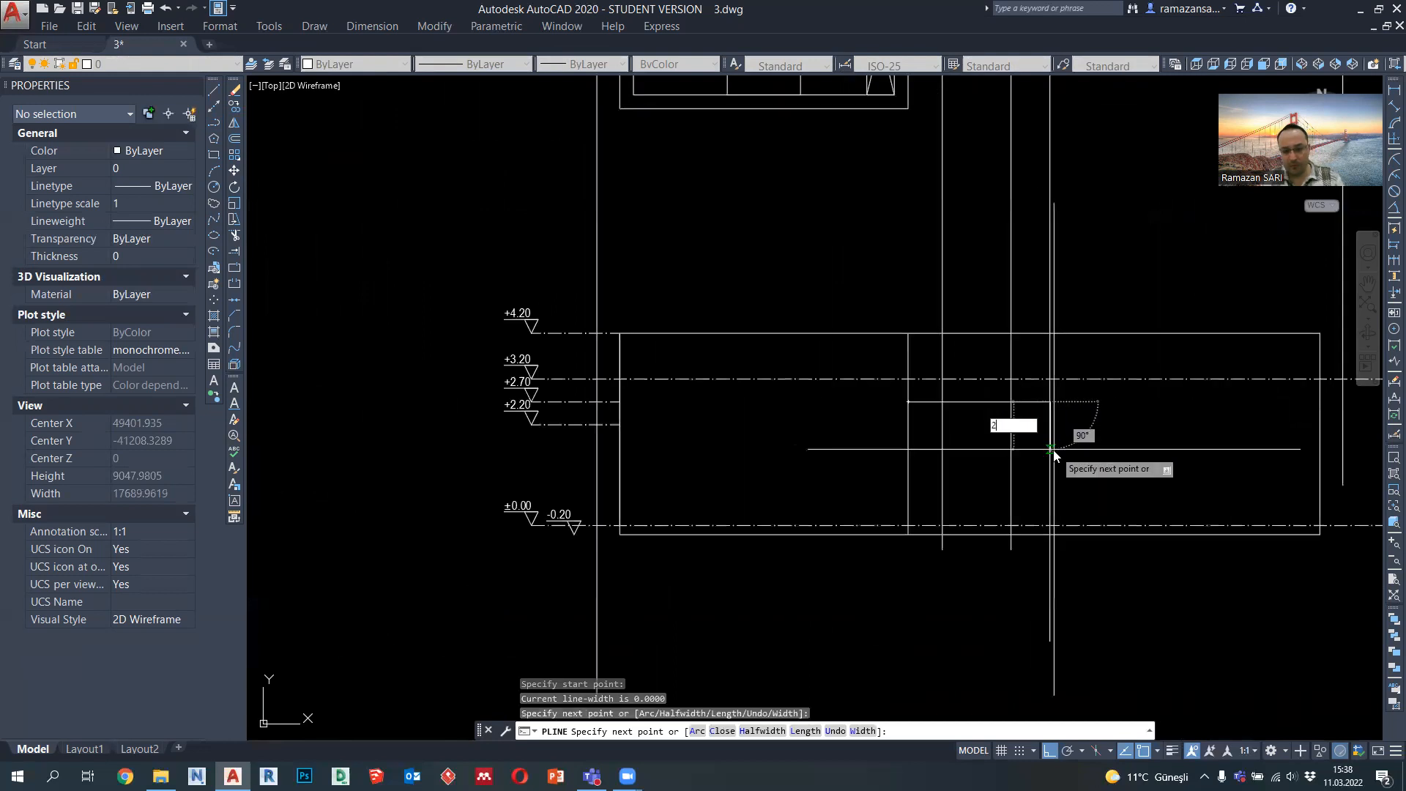
pyautogui.write('200')
pyautogui.press('Return')
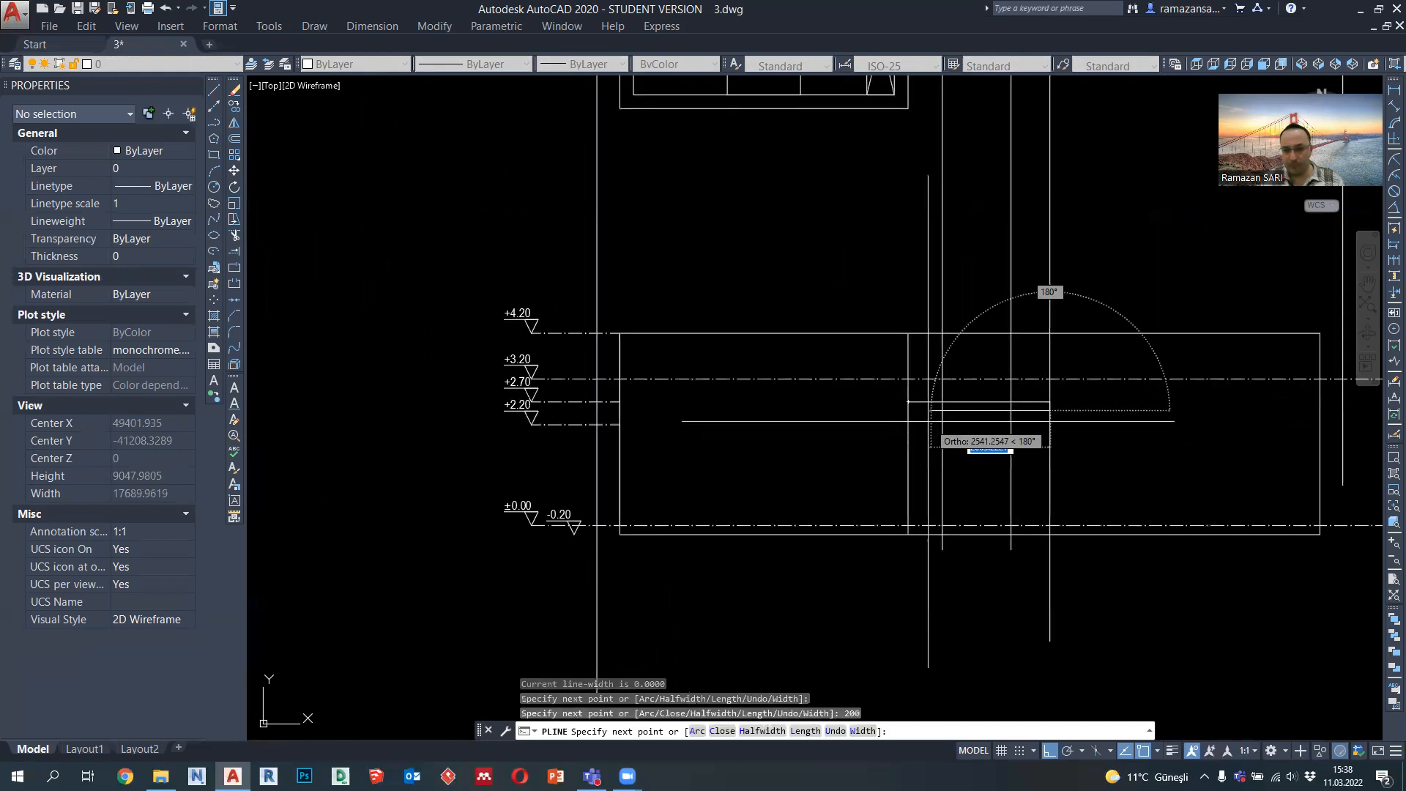
pyautogui.scroll(-3, 974, 407)
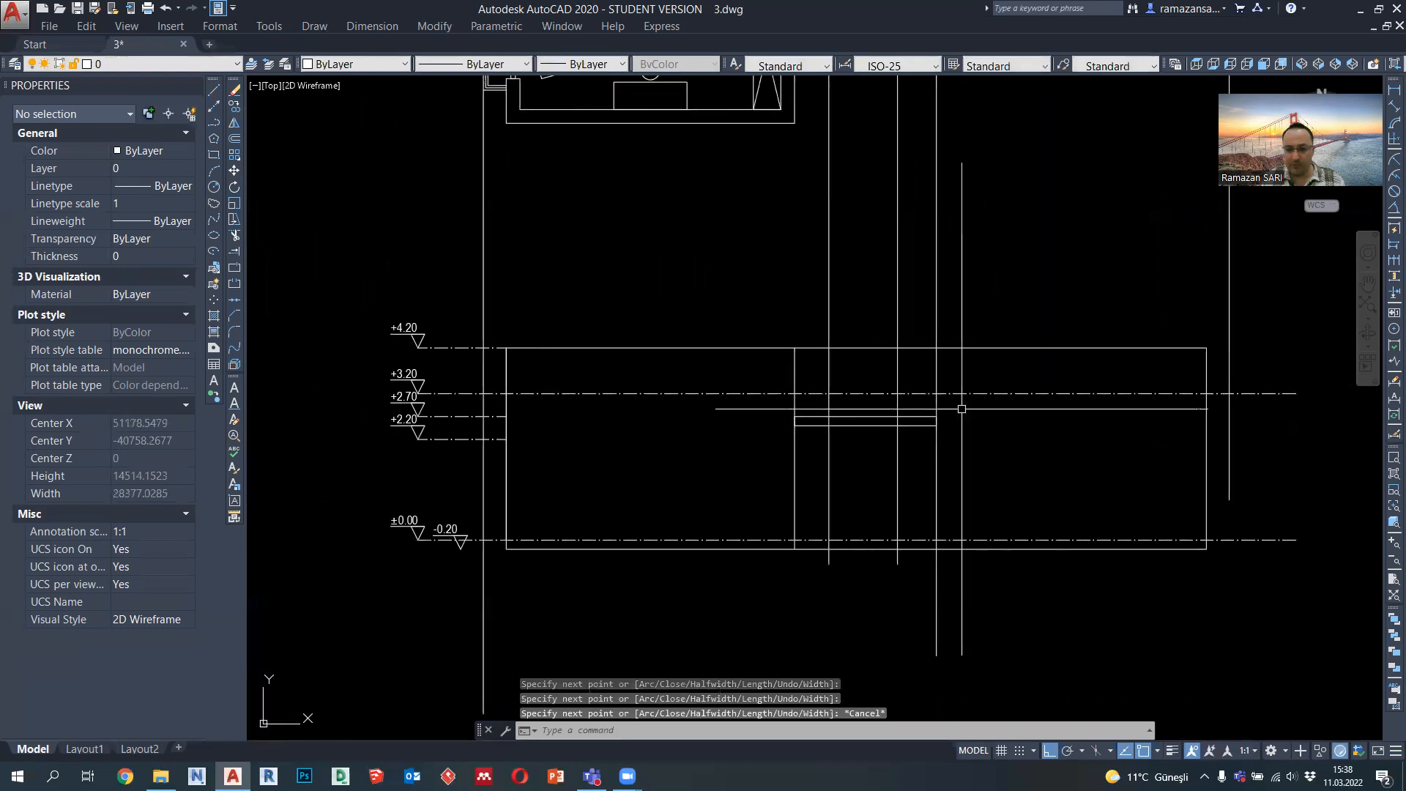
# Draw a polyline rectangle between the elevation's lower-left corner and the outermost left projection line, from -0.20 up to ±0.00
pyautogui.moveTo(1021, 411)
pyautogui.mouseDown(button='middle')
pyautogui.moveTo(989, 446)
pyautogui.moveTo(940, 464)
pyautogui.moveTo(979, 498)
pyautogui.mouseUp(button='middle')
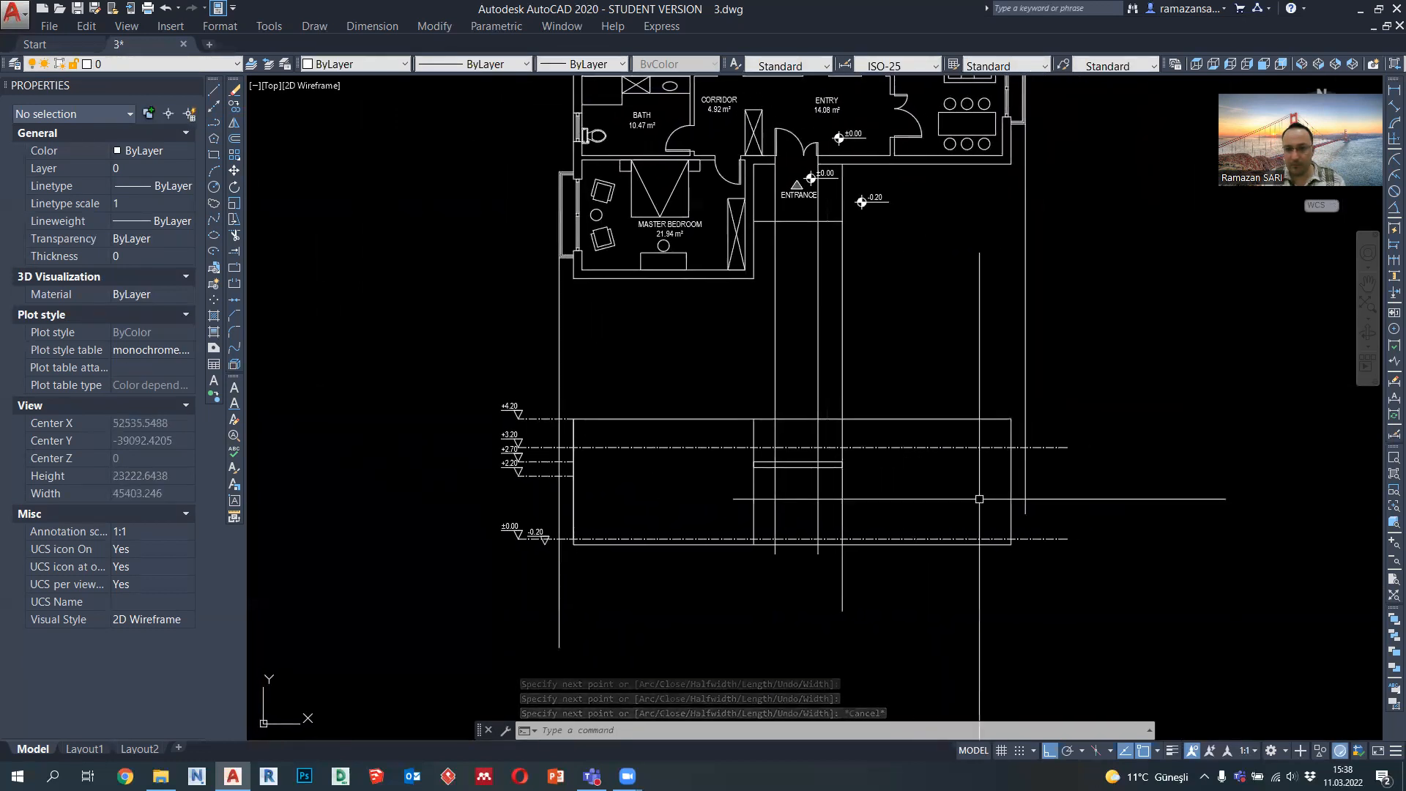
pyautogui.click(213, 123)
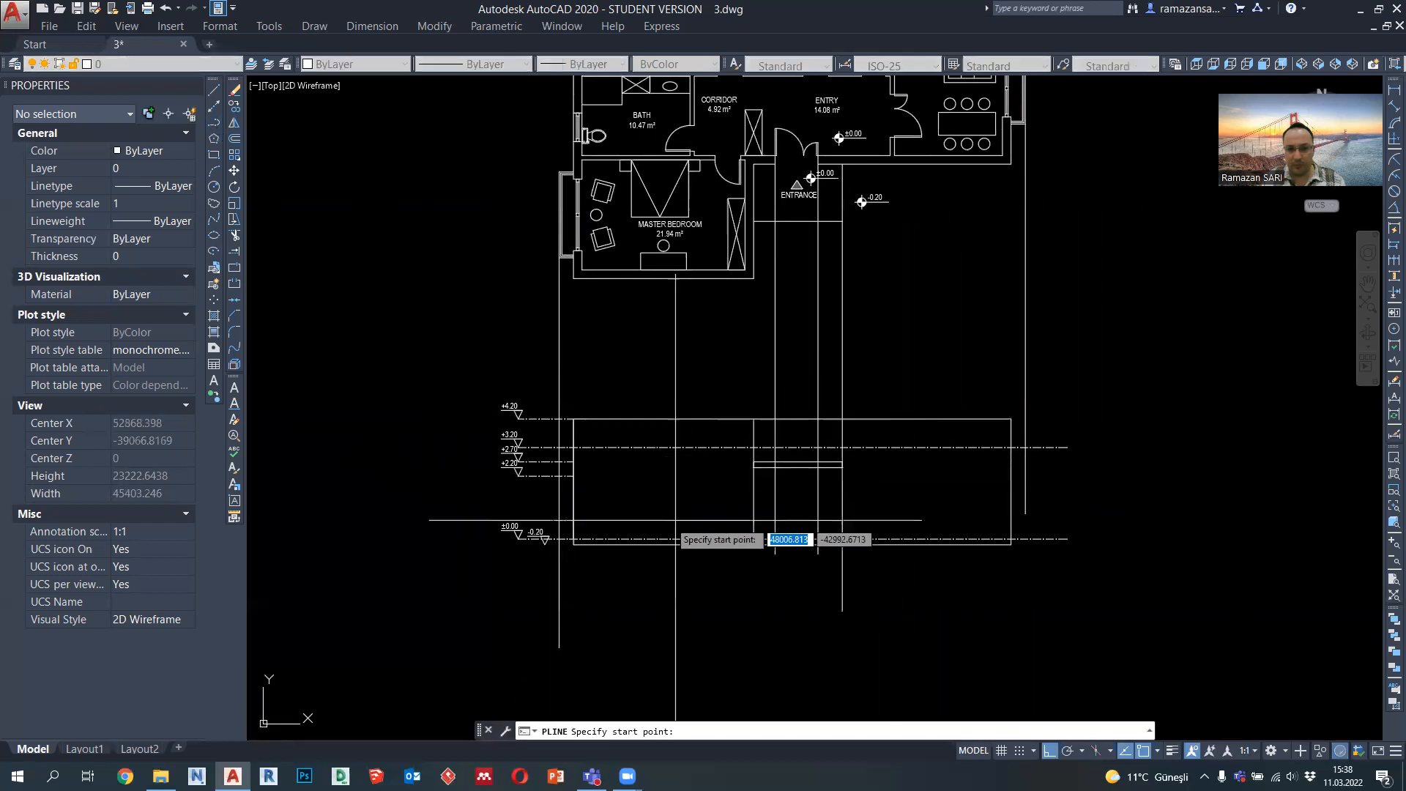
pyautogui.scroll(6, 793, 497)
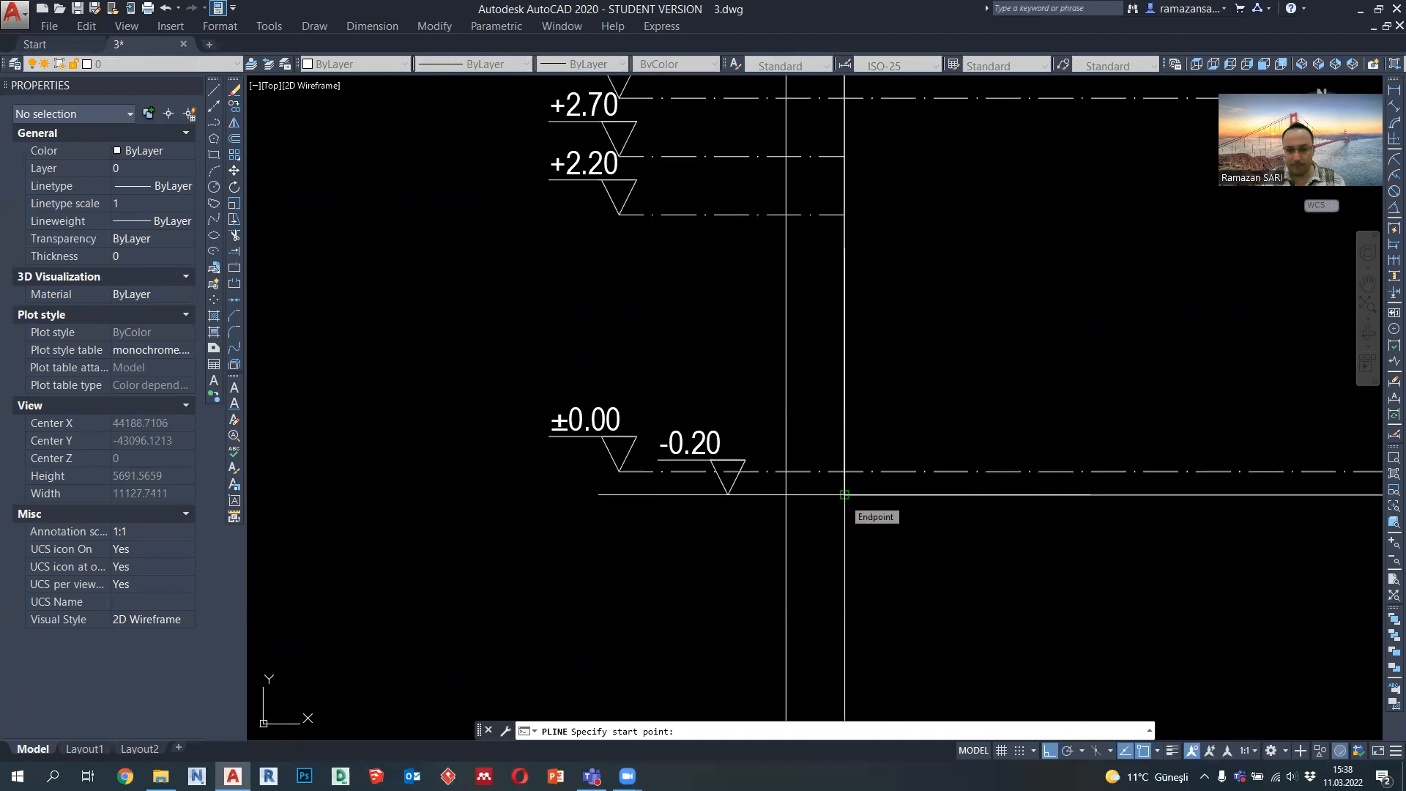
pyautogui.click(845, 495)
pyautogui.click(786, 496)
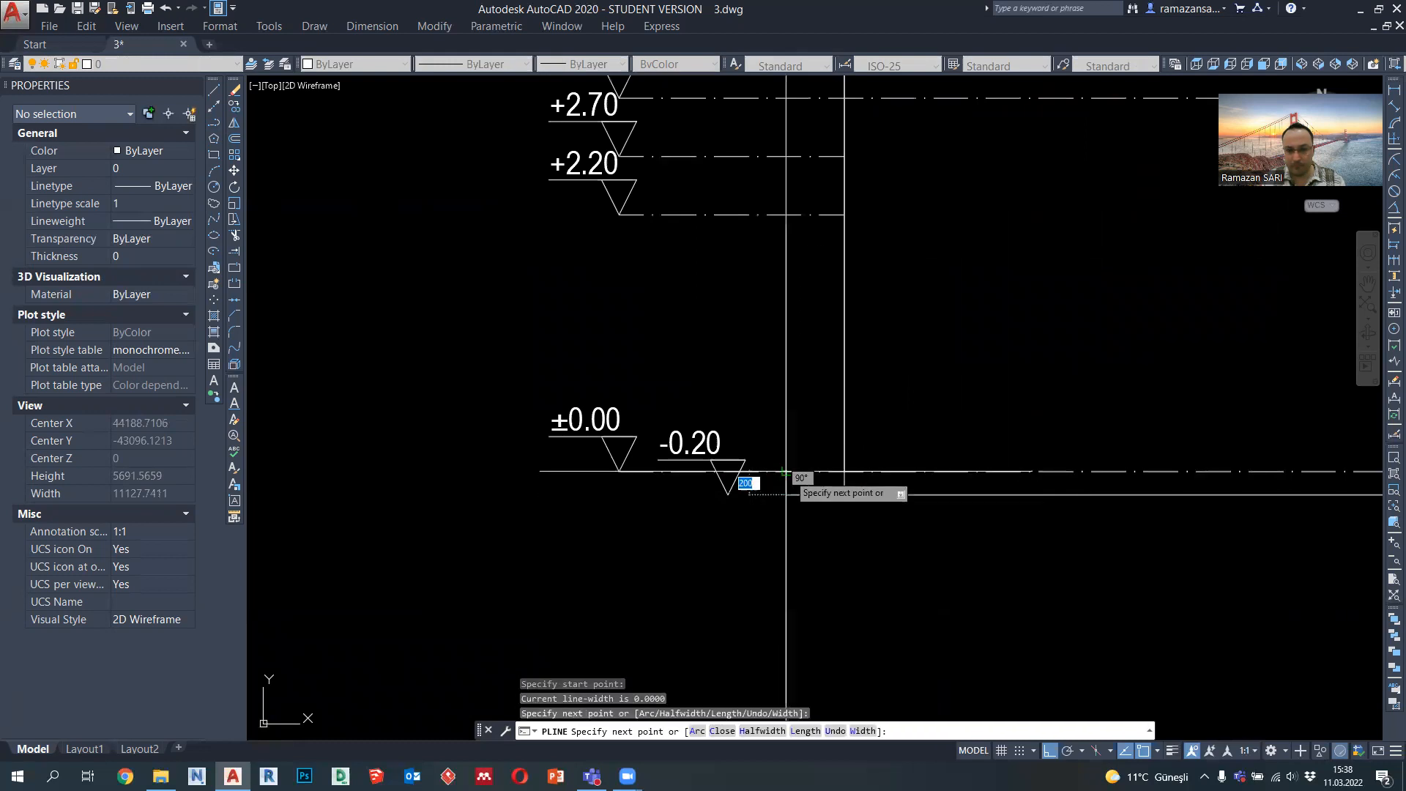
pyautogui.click(786, 473)
pyautogui.click(844, 471)
pyautogui.press('Return')
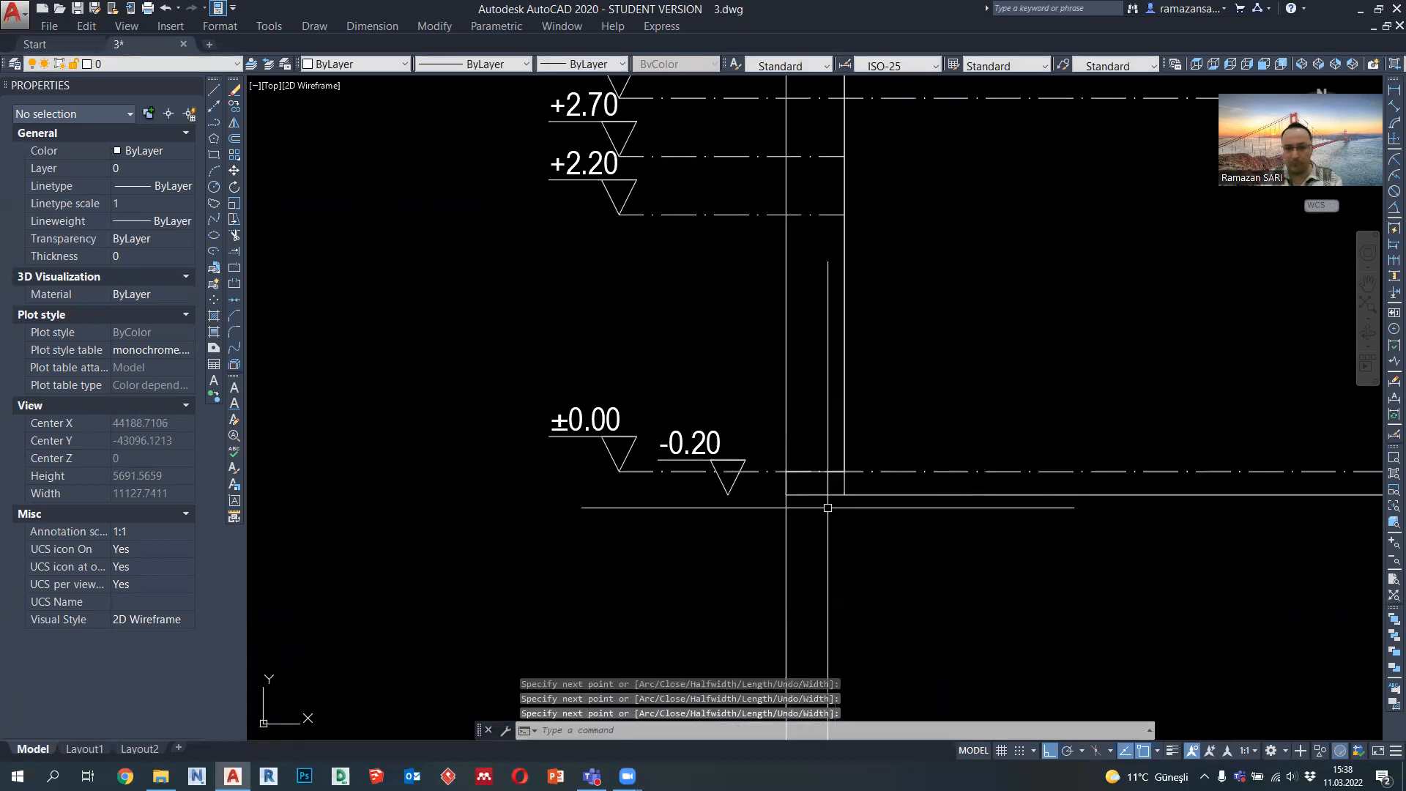
# Copy the small base rectangle 2200 straight up so its upper edge meets the +2.20 level line
pyautogui.click(820, 495)
pyautogui.click(234, 106)
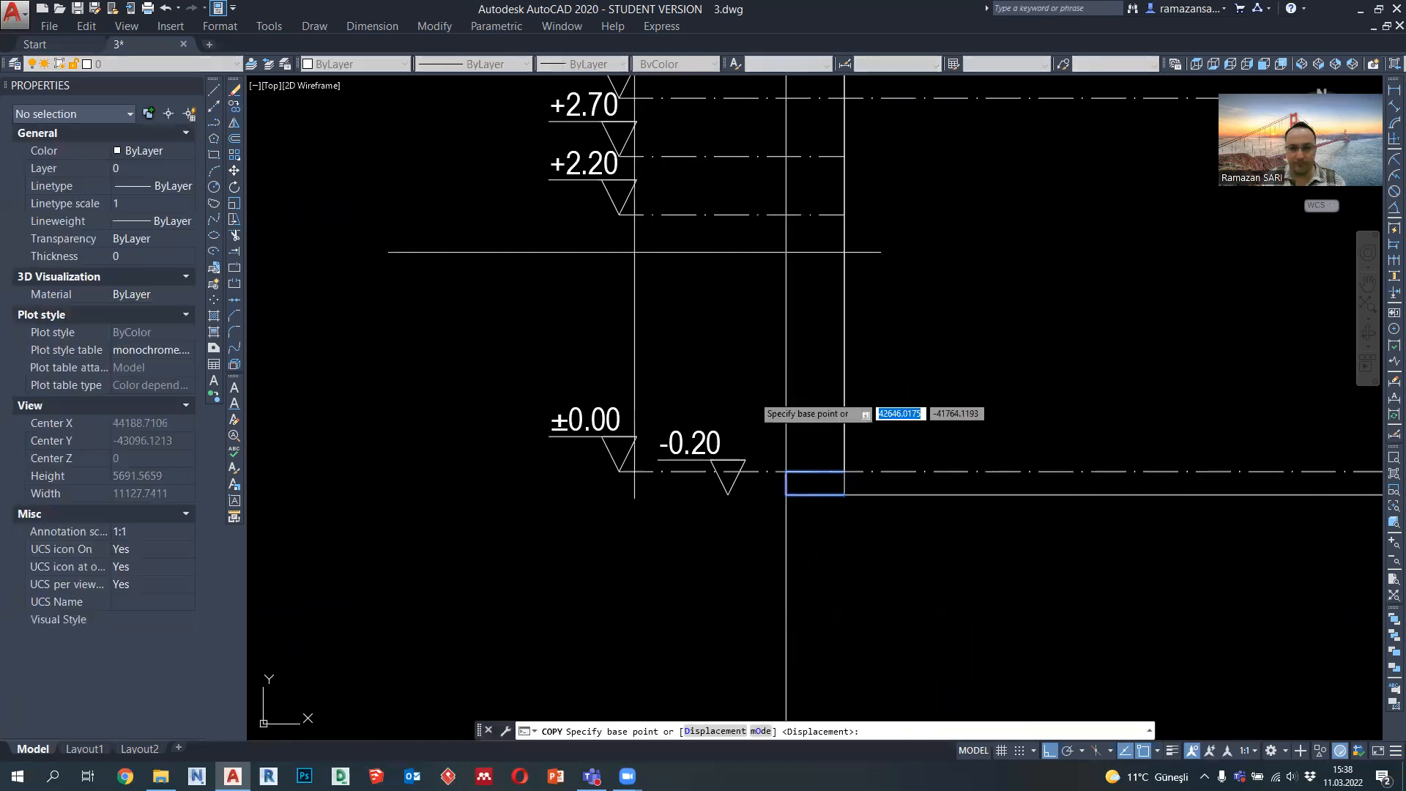
pyautogui.click(786, 471)
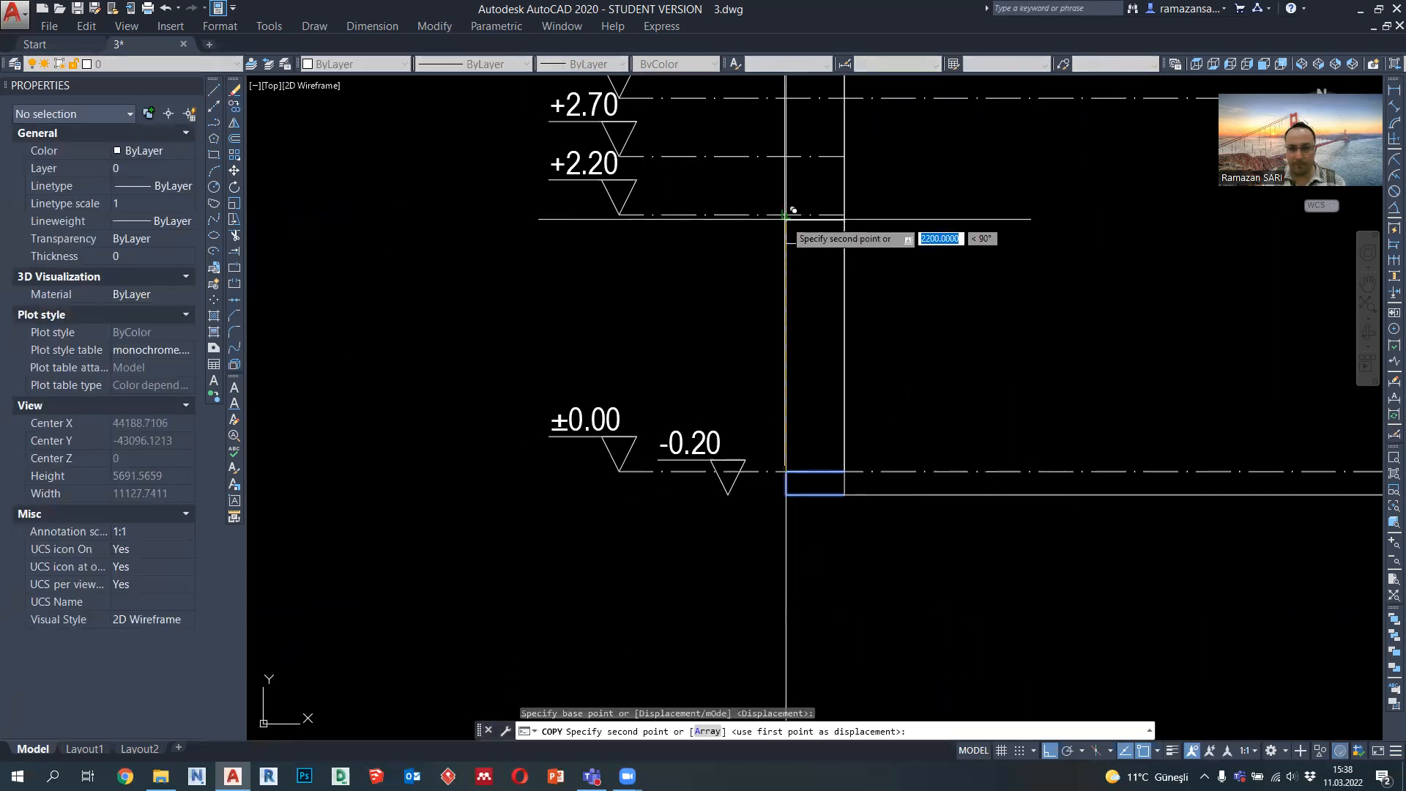
pyautogui.press('Escape')
pyautogui.click(214, 123)
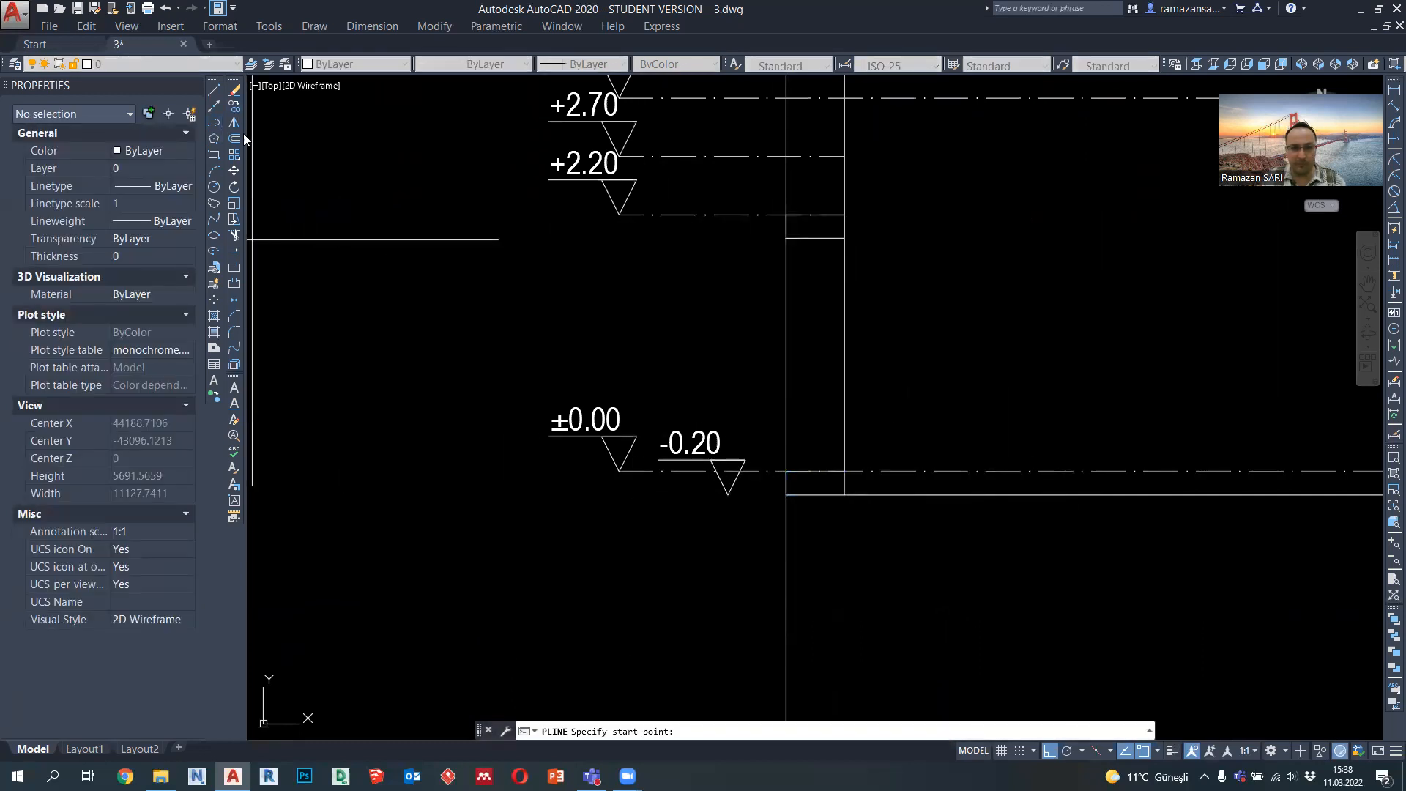
pyautogui.click(786, 471)
pyautogui.scroll(3, 796, 455)
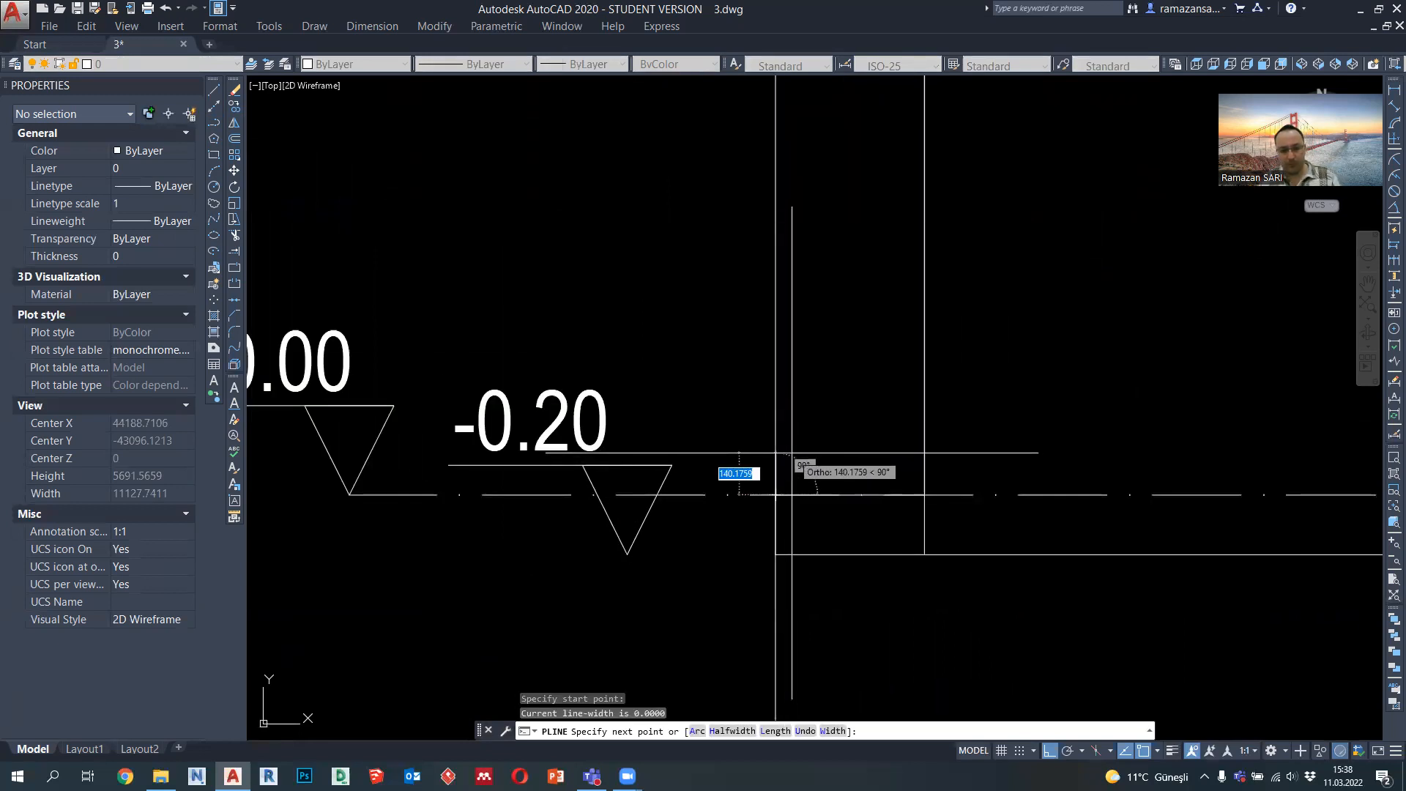
pyautogui.scroll(-8, 792, 495)
pyautogui.press('Escape')
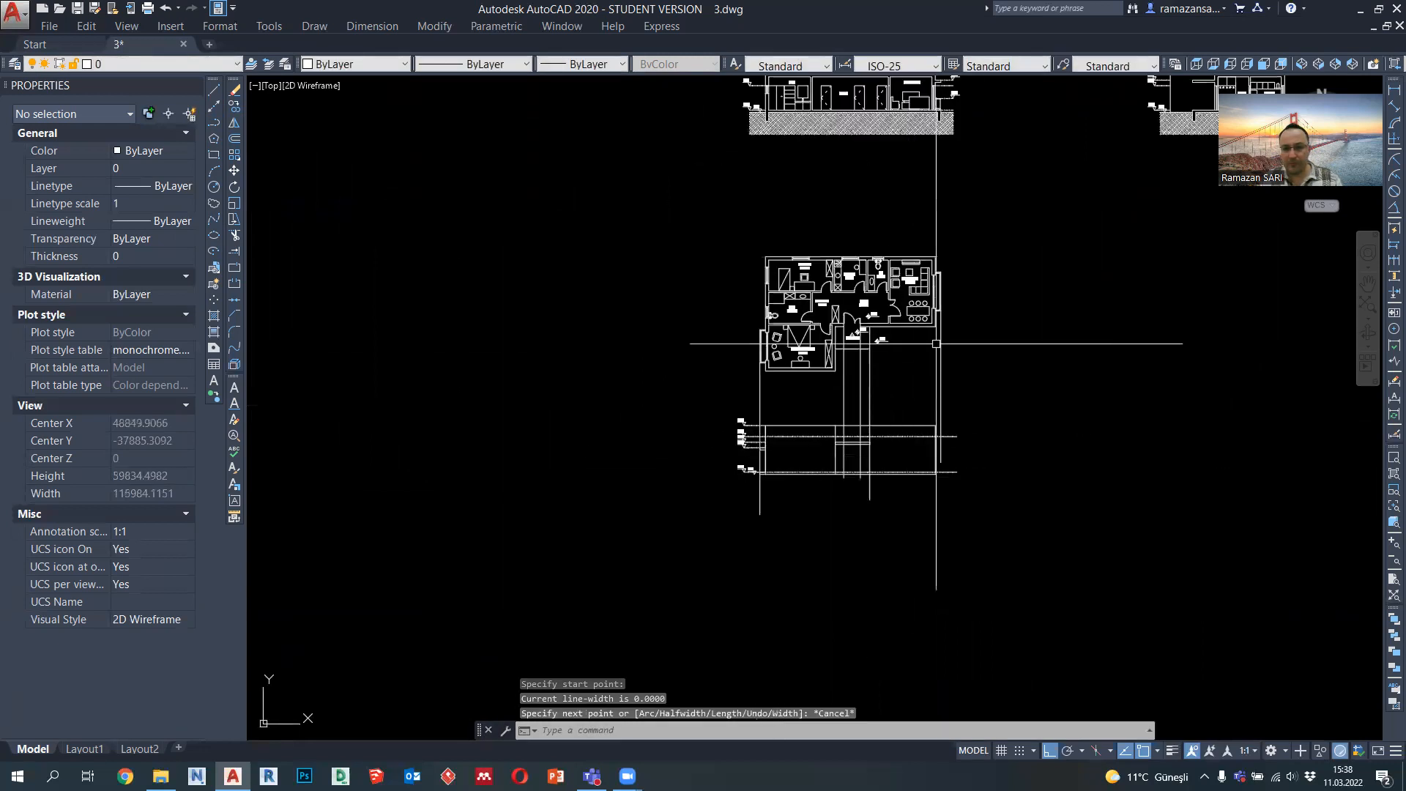
# Copy the living room window bay's lower outline polylines from the section to the empty space left of the elevation's level markers
pyautogui.scroll(-3, 958, 333)
pyautogui.scroll(7, 887, 250)
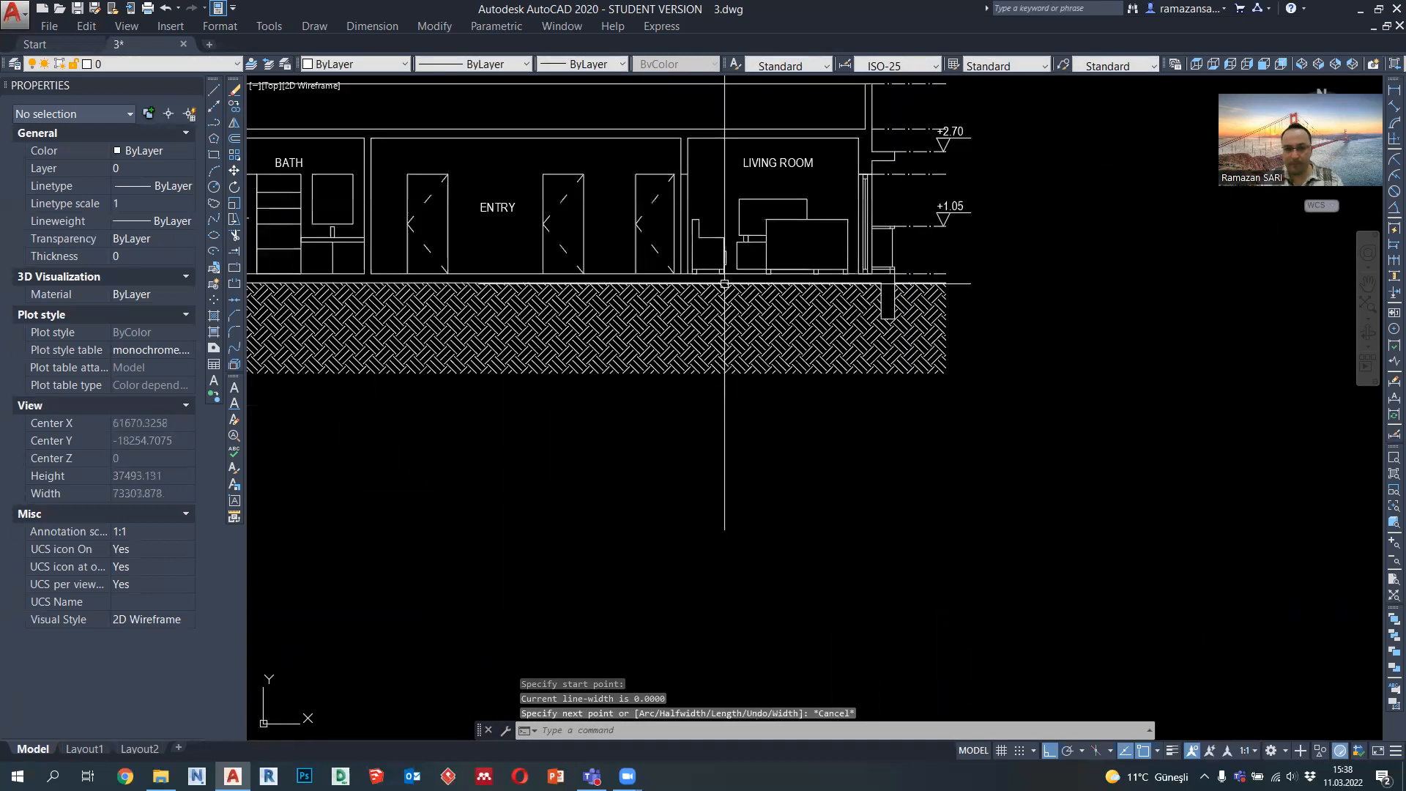
pyautogui.scroll(4, 886, 250)
pyautogui.scroll(2, 876, 271)
pyautogui.click(942, 384)
pyautogui.click(850, 401)
pyautogui.click(908, 236)
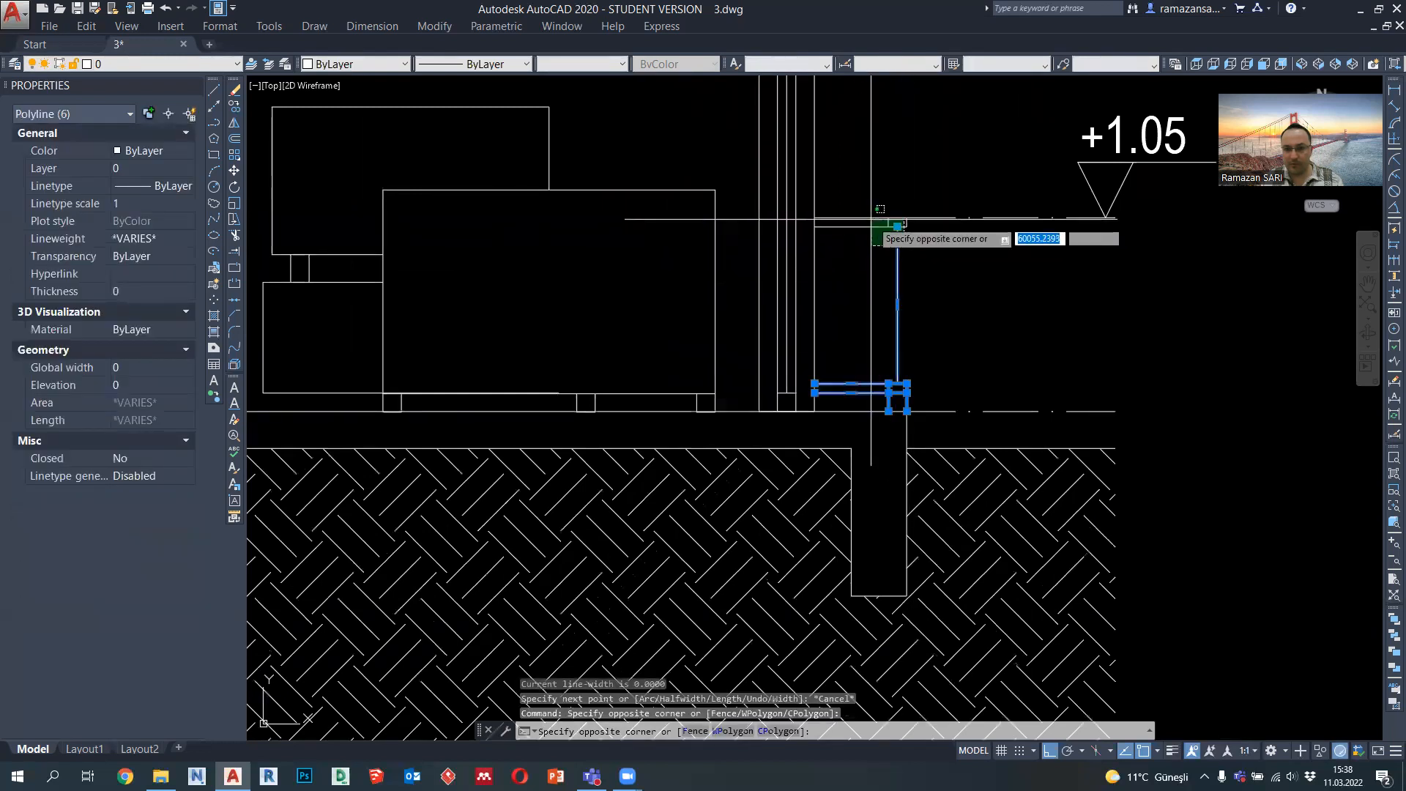
pyautogui.click(879, 217)
pyautogui.click(842, 257)
pyautogui.click(832, 212)
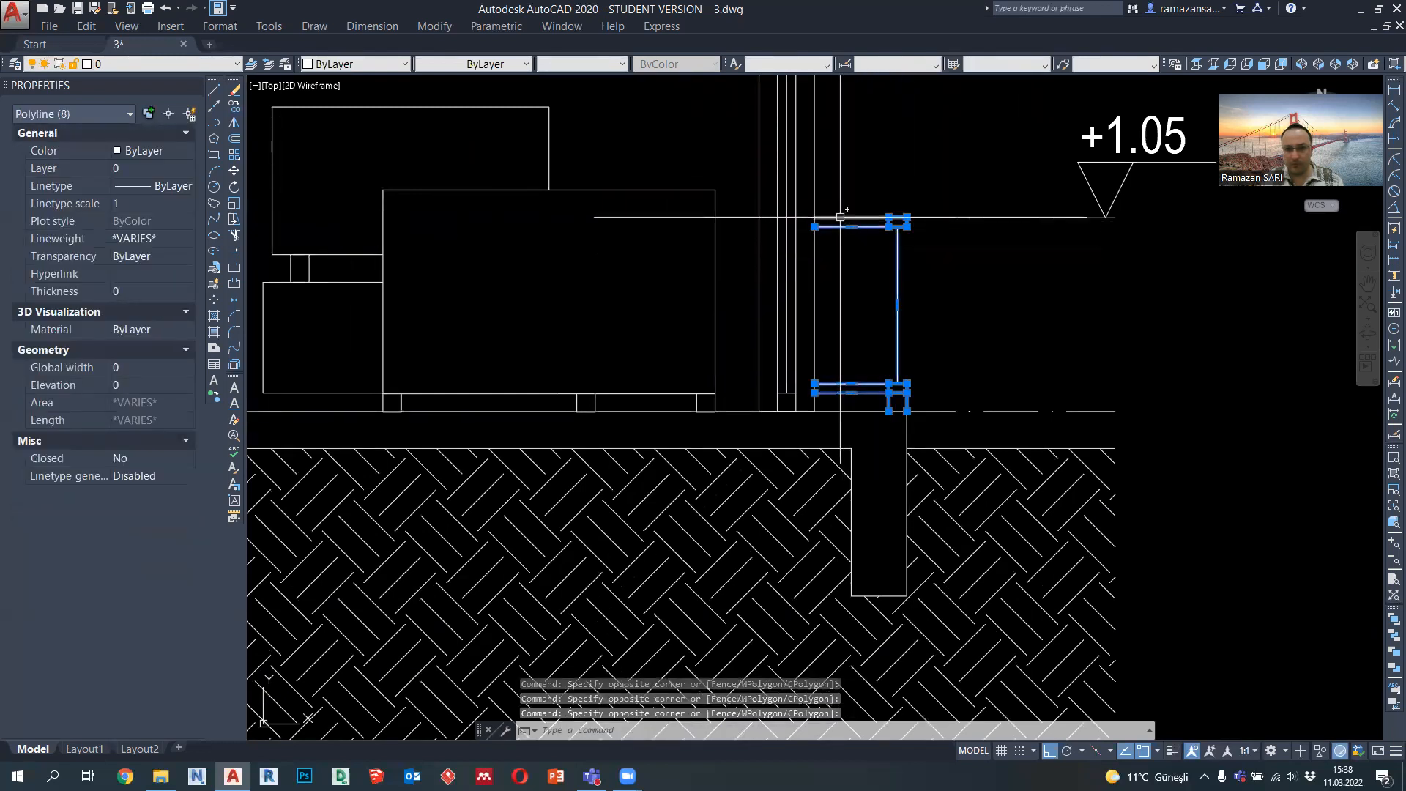
pyautogui.click(236, 109)
pyautogui.click(898, 385)
pyautogui.scroll(-4, 929, 292)
pyautogui.scroll(-2, 930, 291)
pyautogui.moveTo(889, 634); pyautogui.dragTo(874, 477, button='middle')
pyautogui.scroll(4, 949, 532)
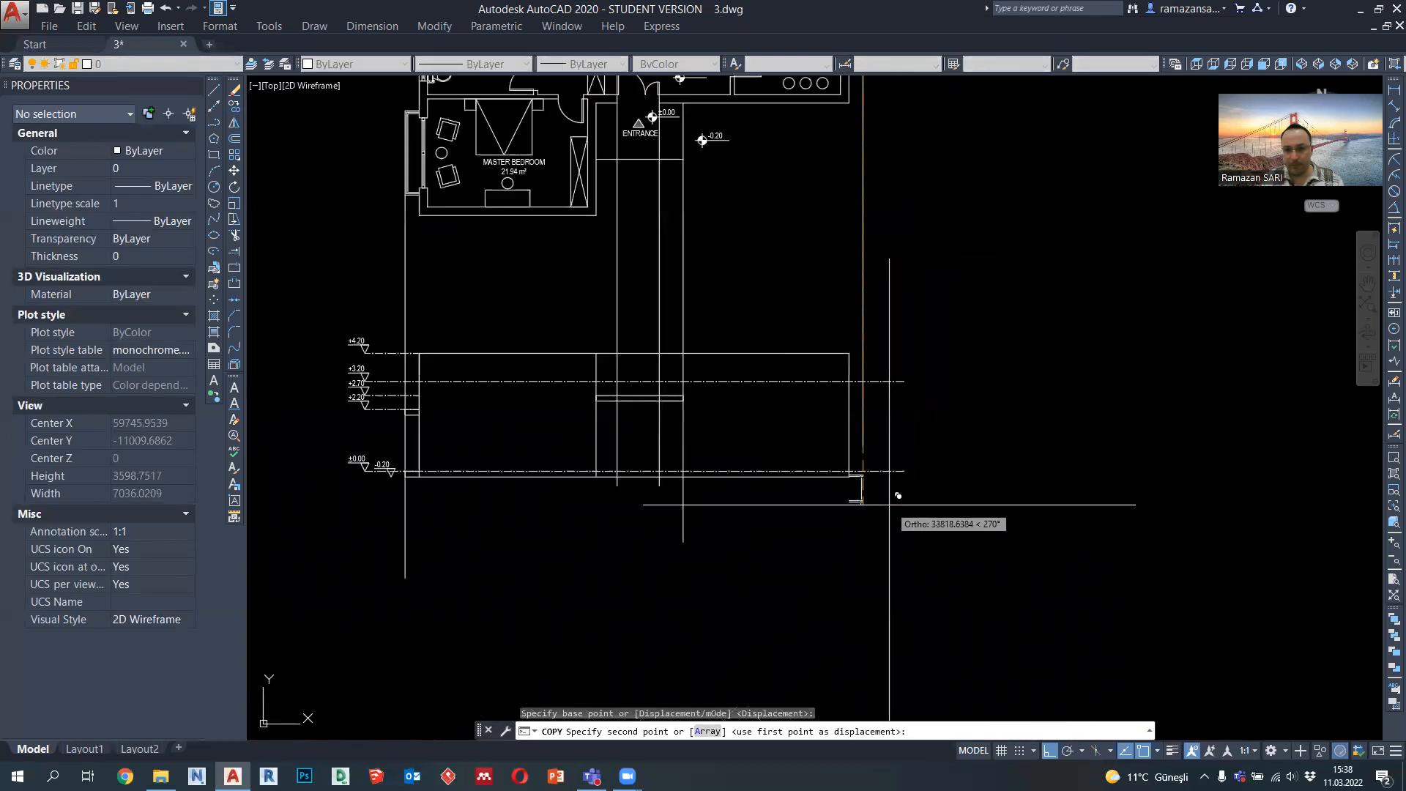
pyautogui.scroll(-4, 898, 496)
pyautogui.scroll(6, 897, 513)
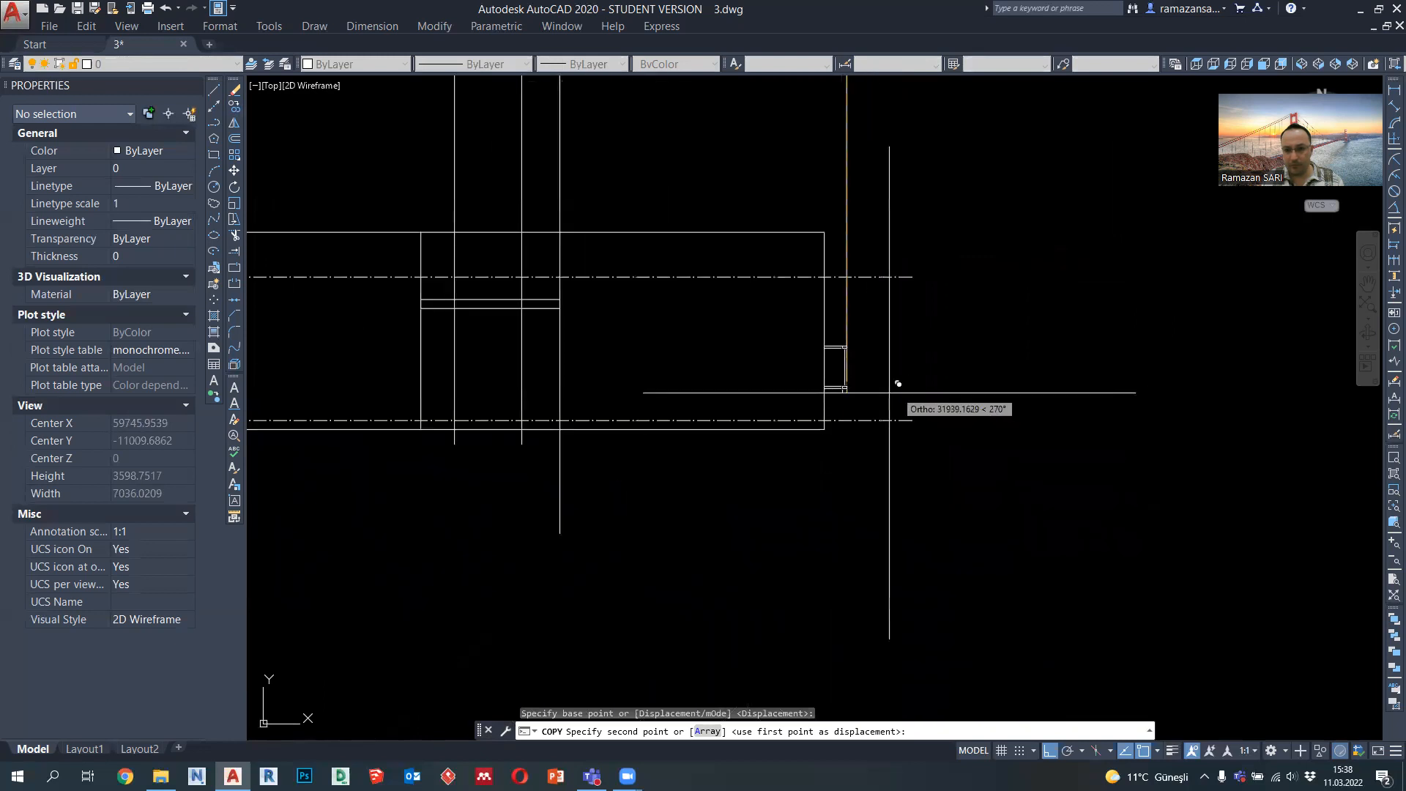
pyautogui.scroll(4, 890, 392)
pyautogui.click(1046, 748)
pyautogui.scroll(-5, 952, 567)
pyautogui.scroll(4, 621, 491)
pyautogui.press('Escape')
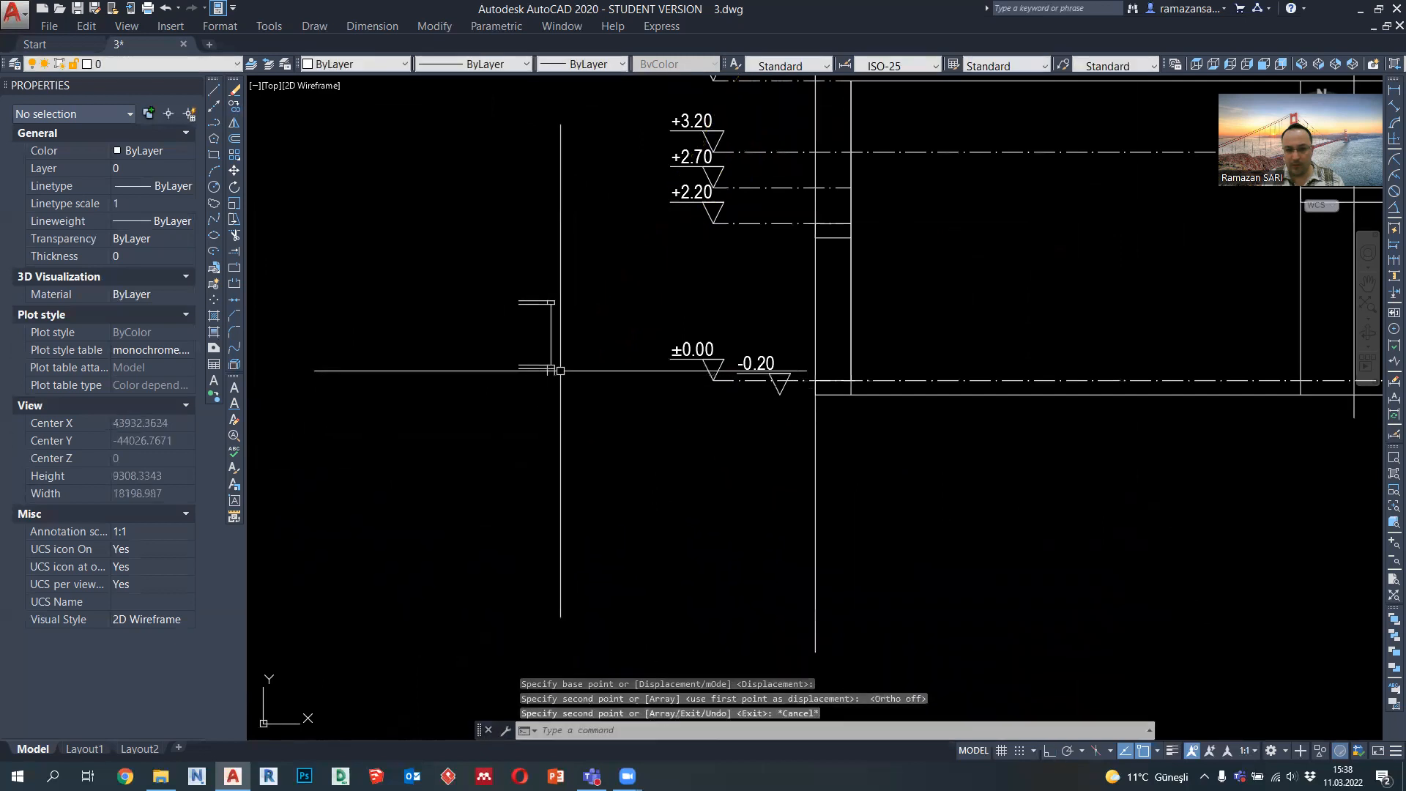
# Draw a horizontal polyline at ±0.00 from the level marker's tip leftward past the copied bay detail, with Ortho on
pyautogui.scroll(2, 560, 371)
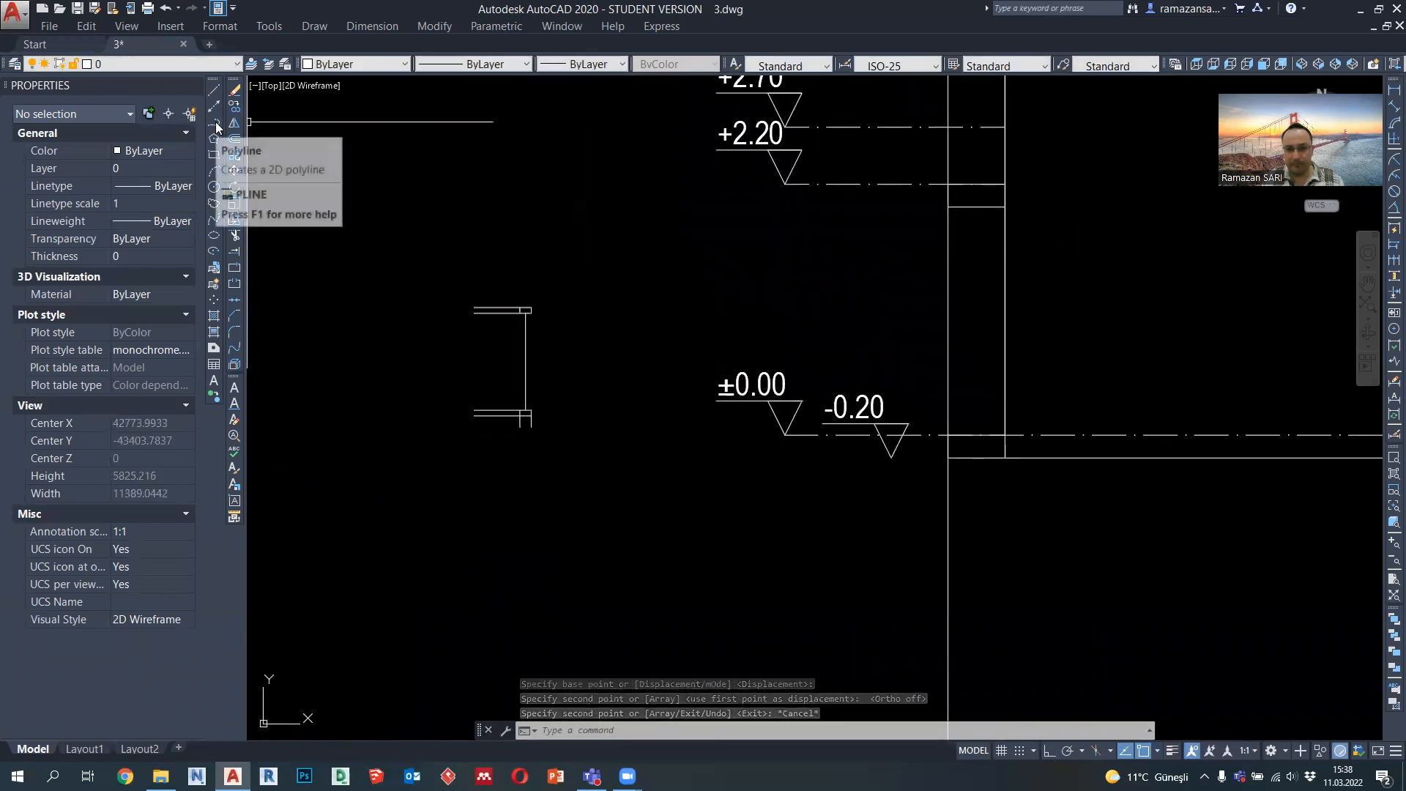
pyautogui.press('Escape')
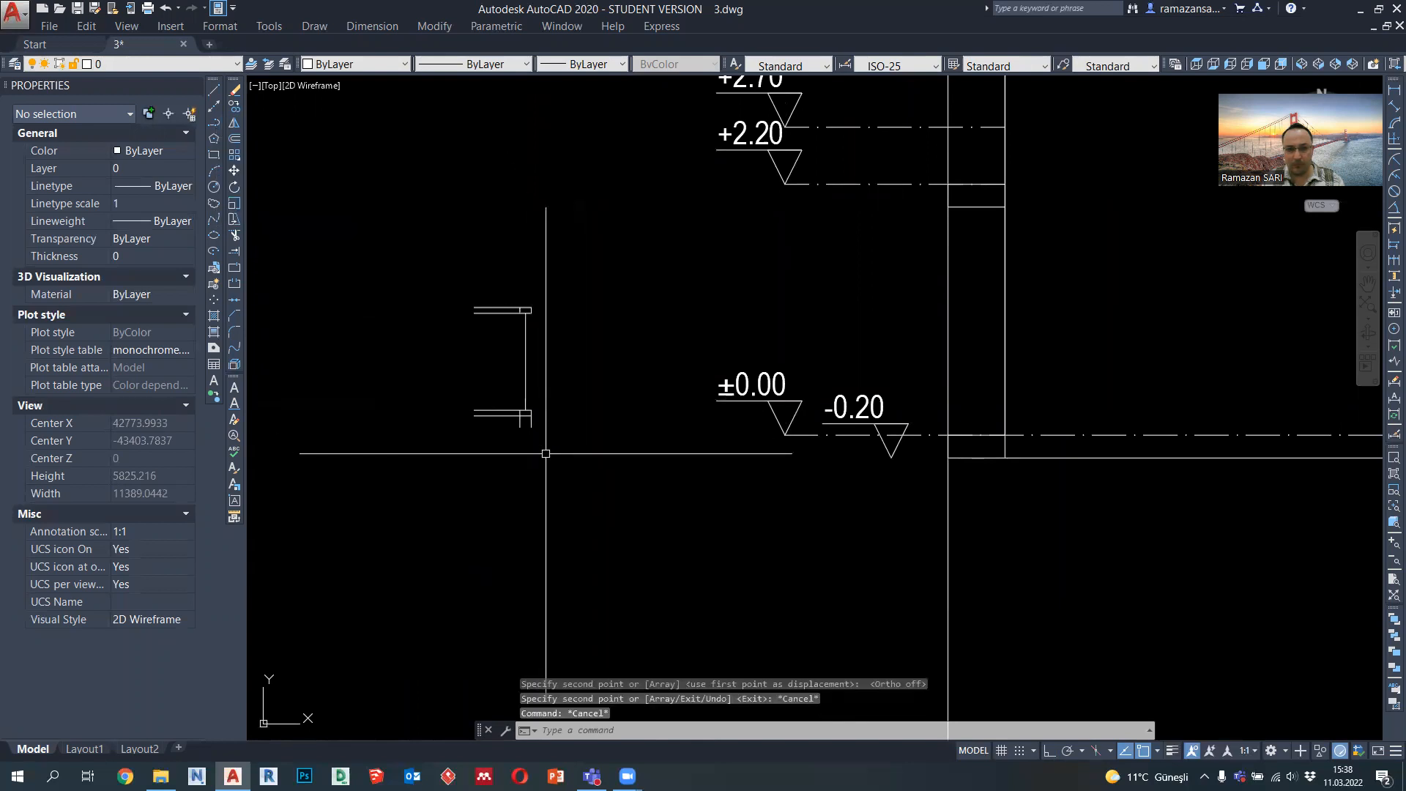
pyautogui.click(214, 123)
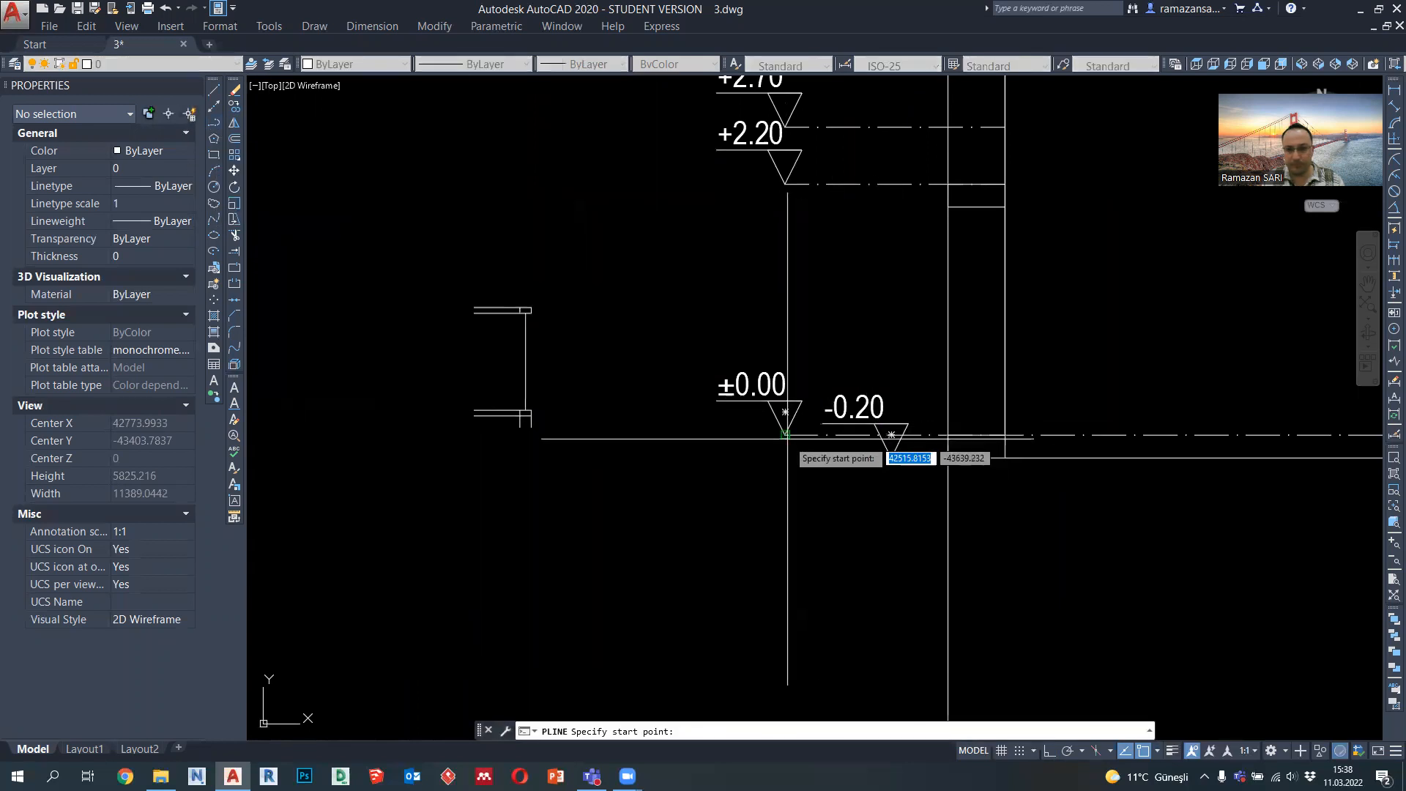
pyautogui.click(785, 435)
pyautogui.click(1051, 752)
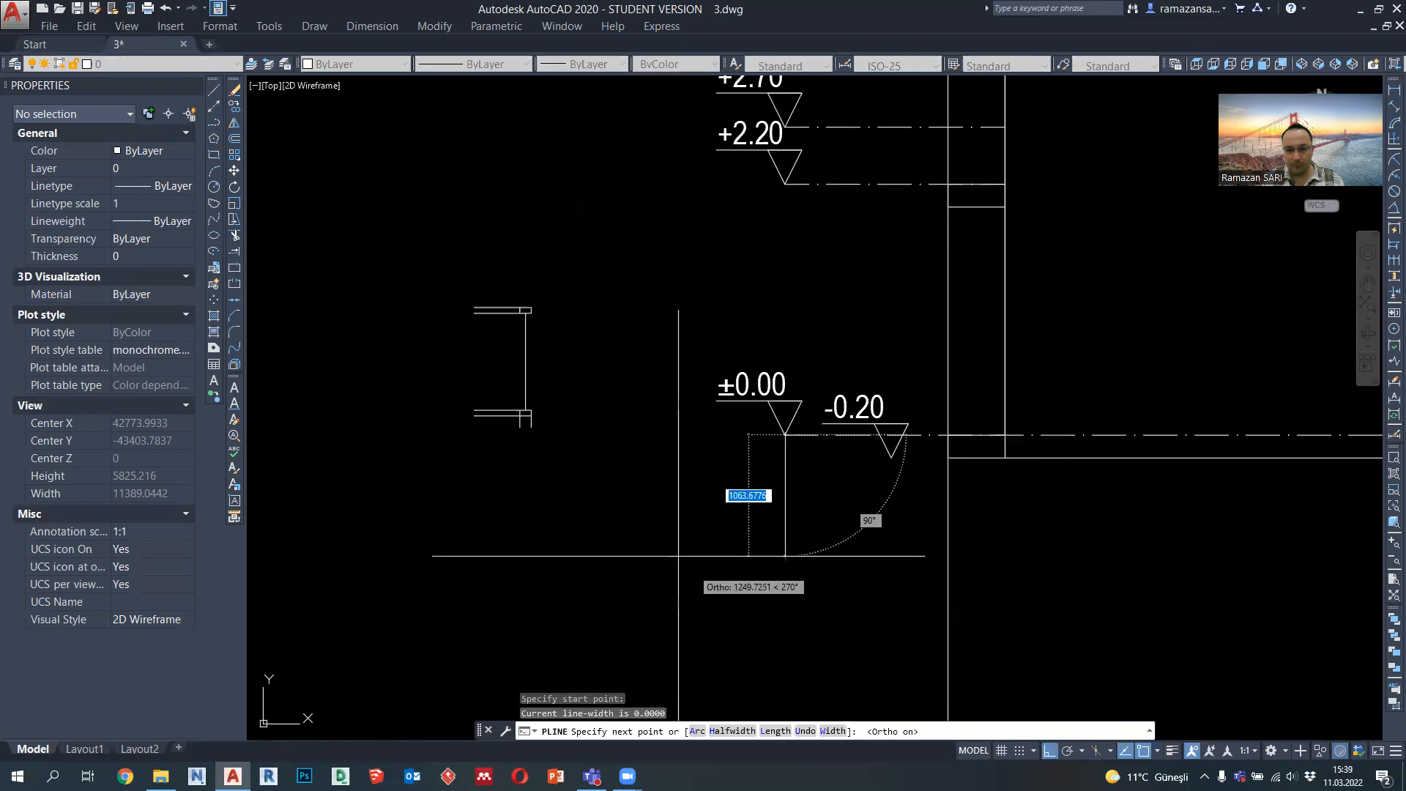
pyautogui.click(371, 446)
pyautogui.press('Escape')
# Move the copied bay detail so the lower-right corner of its base sits on the extended ±0.00 line
pyautogui.click(430, 242)
pyautogui.click(630, 447)
pyautogui.write('m')
pyautogui.press('Return')
pyautogui.click(532, 432)
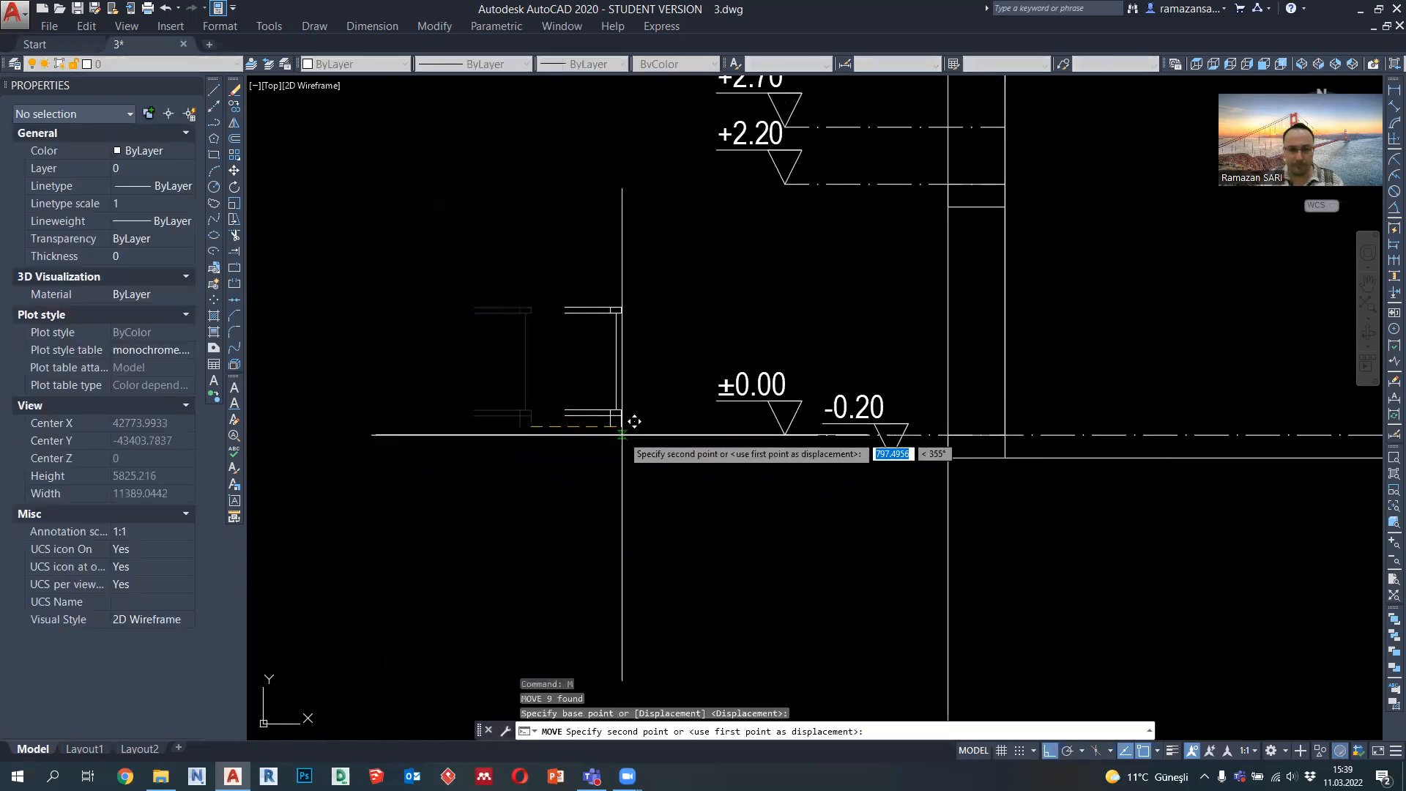
pyautogui.click(622, 435)
pyautogui.press('Escape')
# Draw a horizontal polyline from the bay detail's upper-right corner across the elevation's left projection line and block edge
pyautogui.click(215, 123)
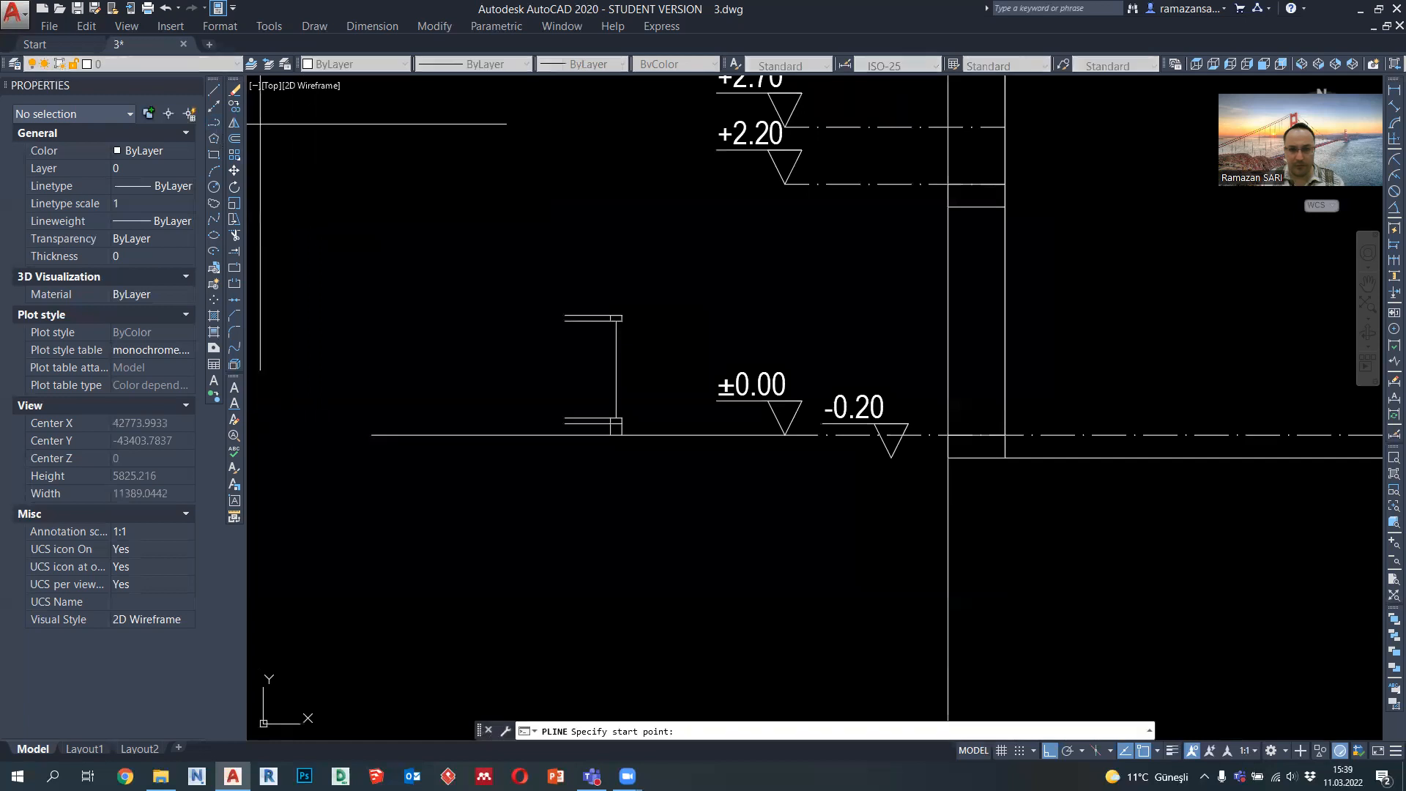
pyautogui.click(622, 316)
pyautogui.click(1124, 315)
pyautogui.press('Escape')
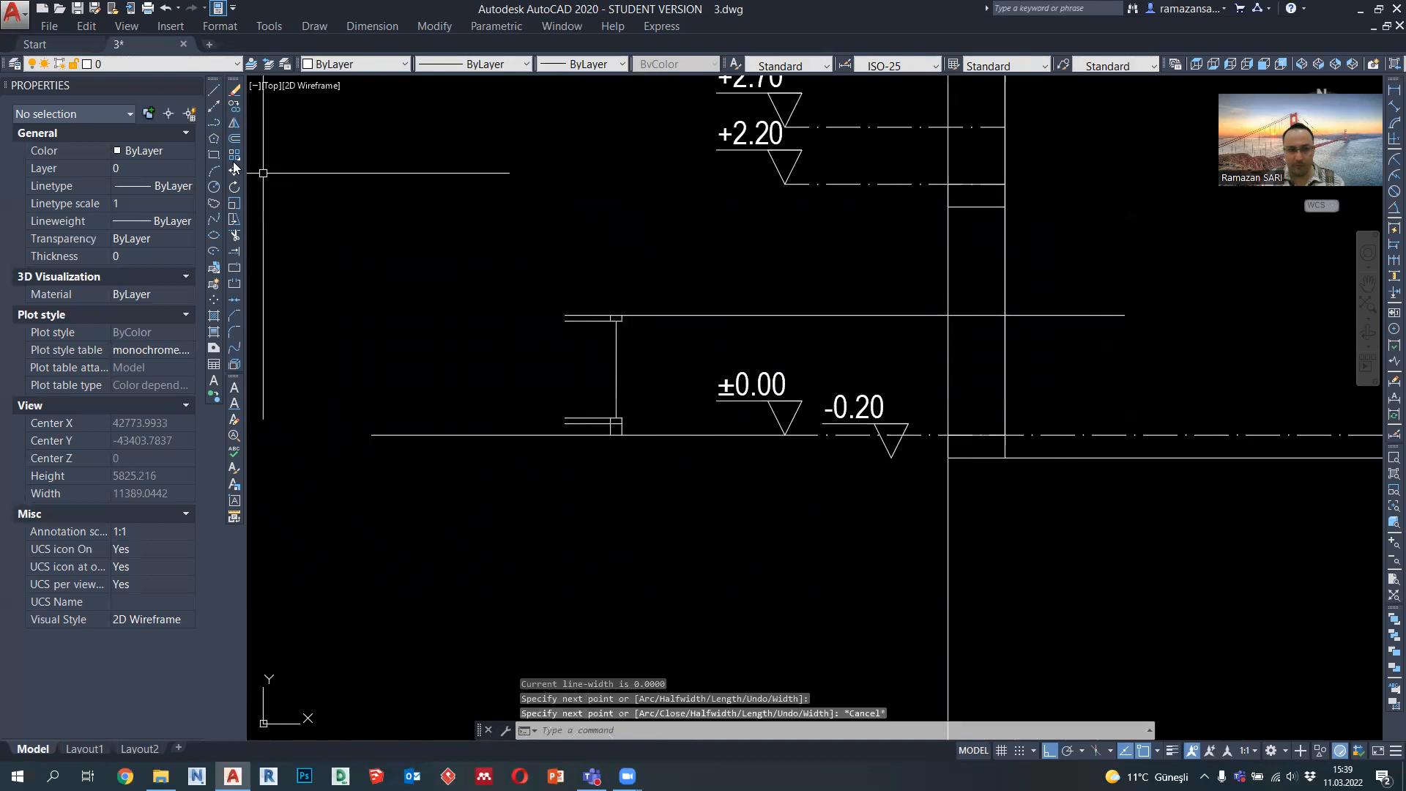
# Try to draw a polyline from the sill guide line's crossing with the left projection line, 50 down and 100 right
pyautogui.click(213, 124)
pyautogui.click(949, 315)
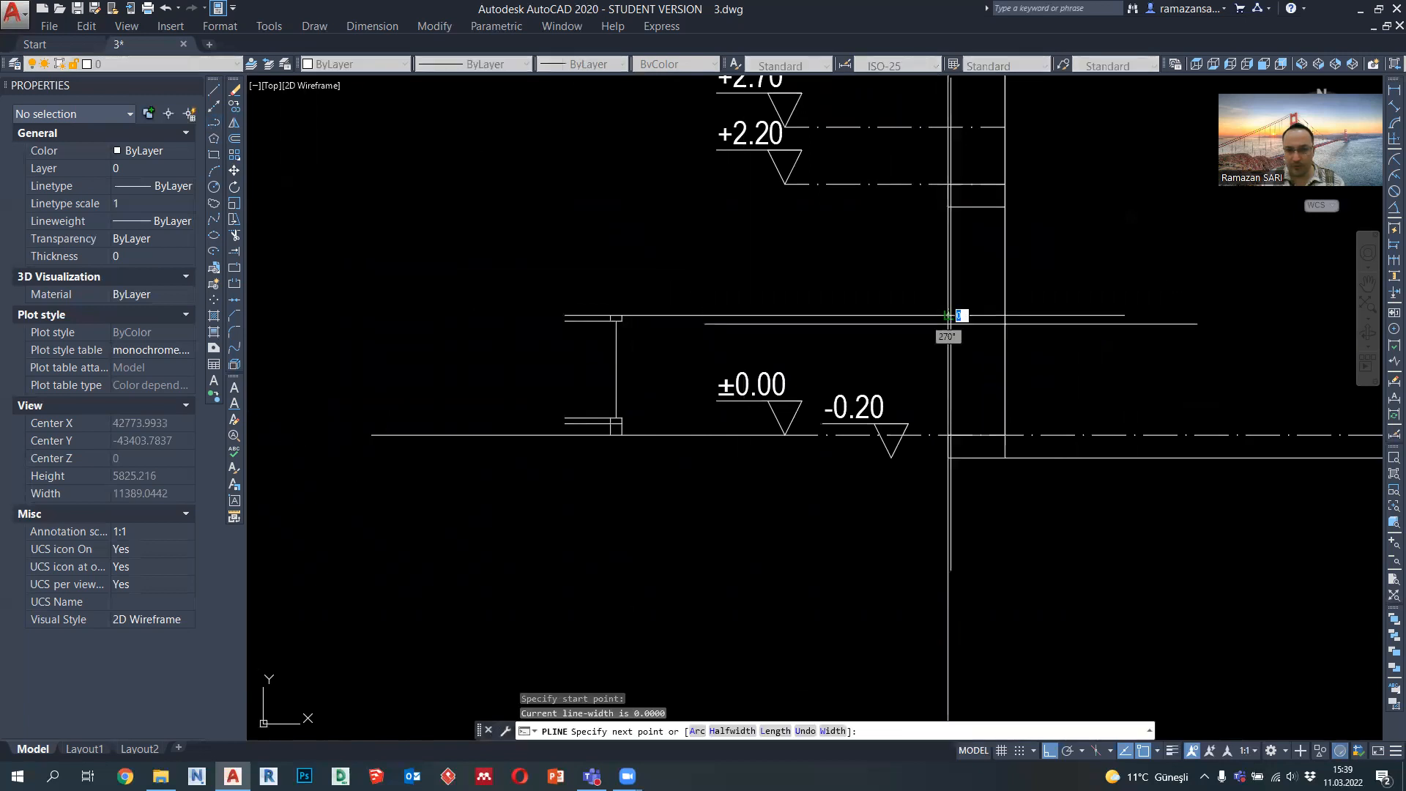
pyautogui.press('Return')
pyautogui.scroll(2, 974, 322)
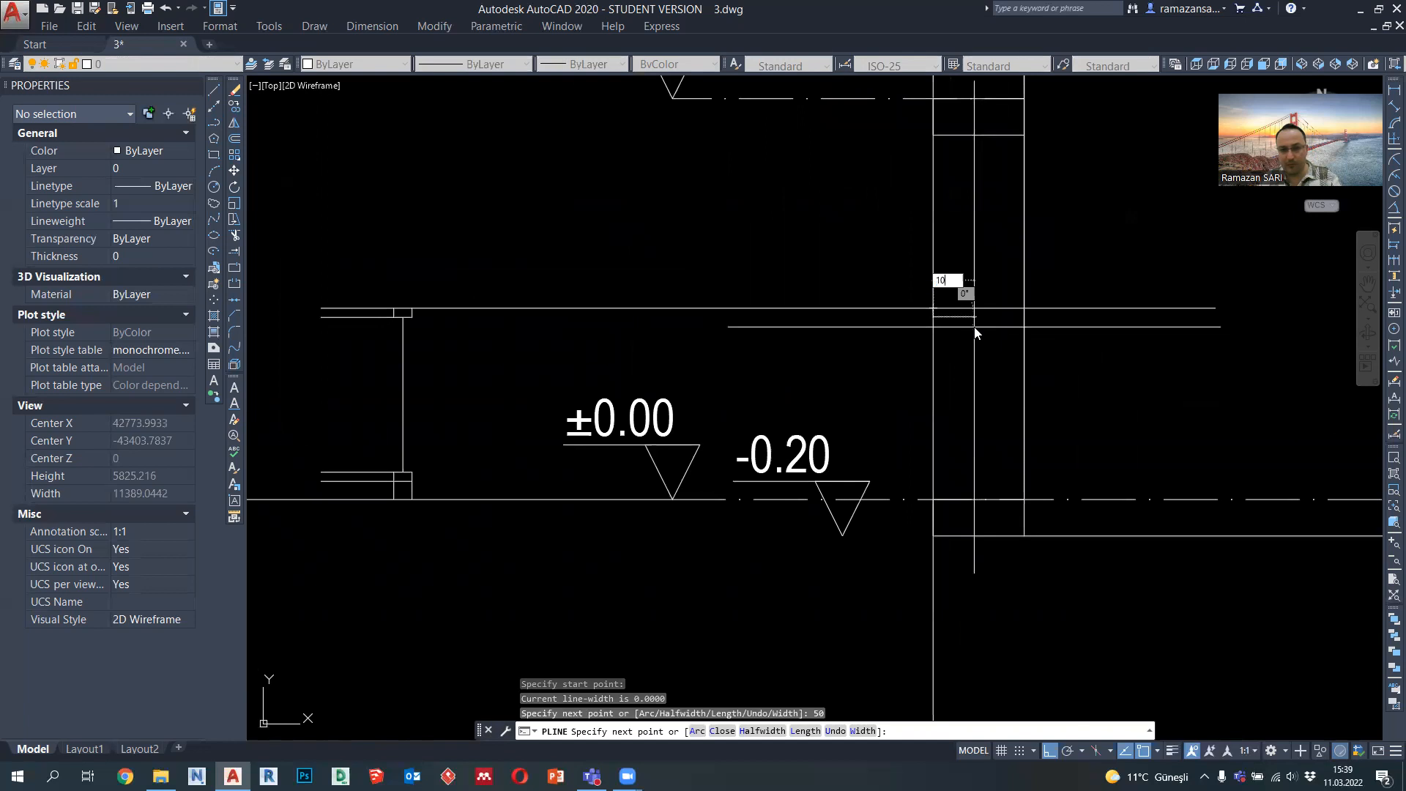
pyautogui.write('100')
pyautogui.press('Return')
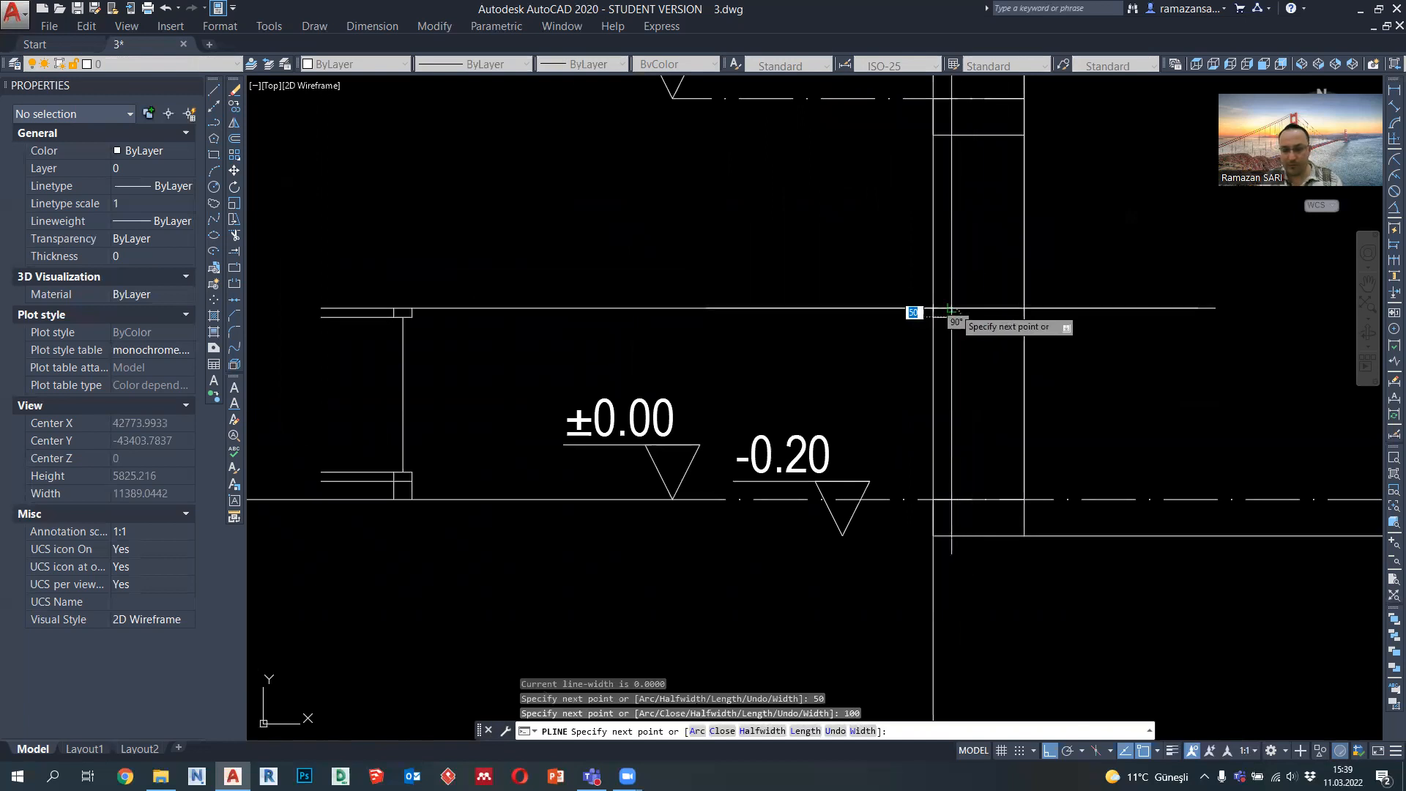
# Undo the sill polyline's segments back to its starting point on the left projection line
pyautogui.hotkey('ctrl', 'z')
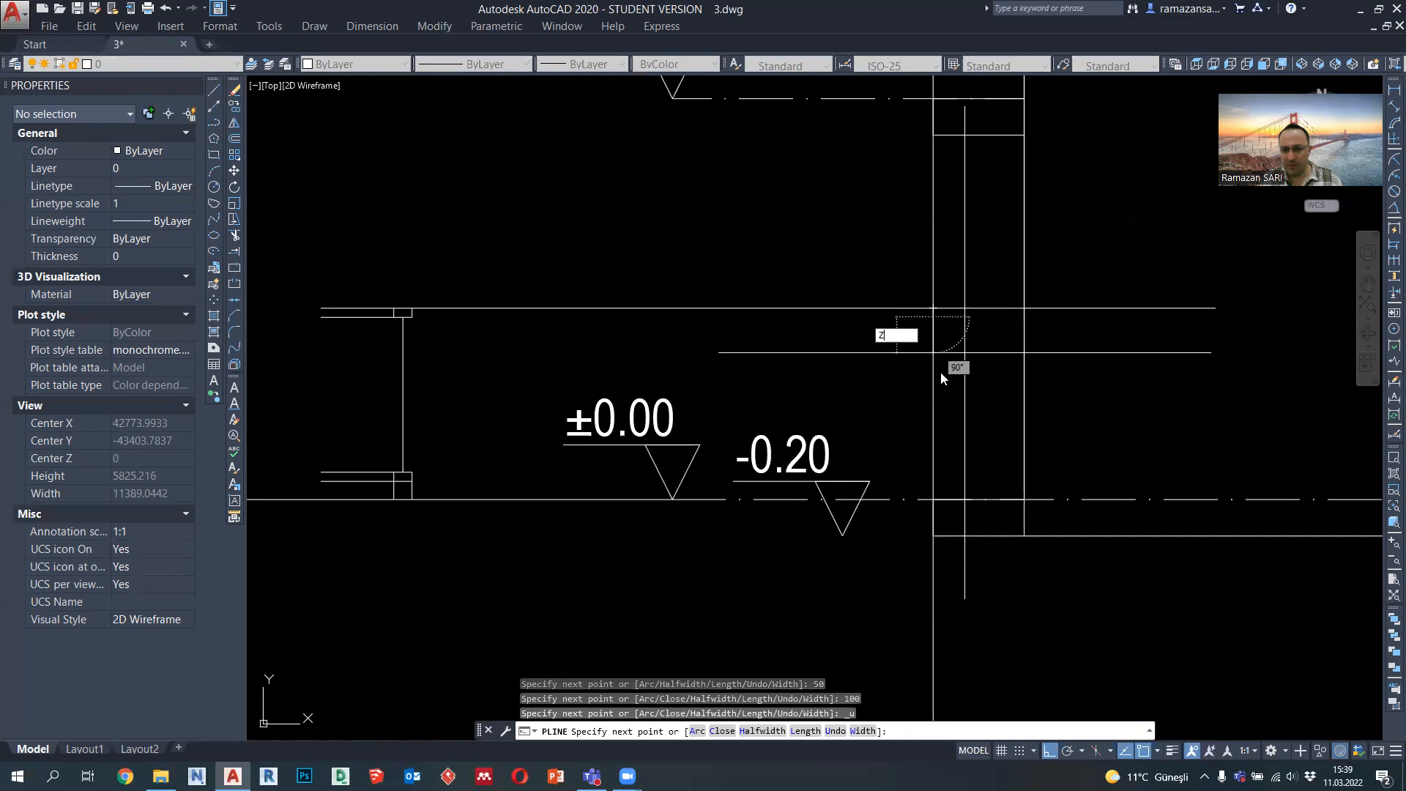
pyautogui.press('Escape')
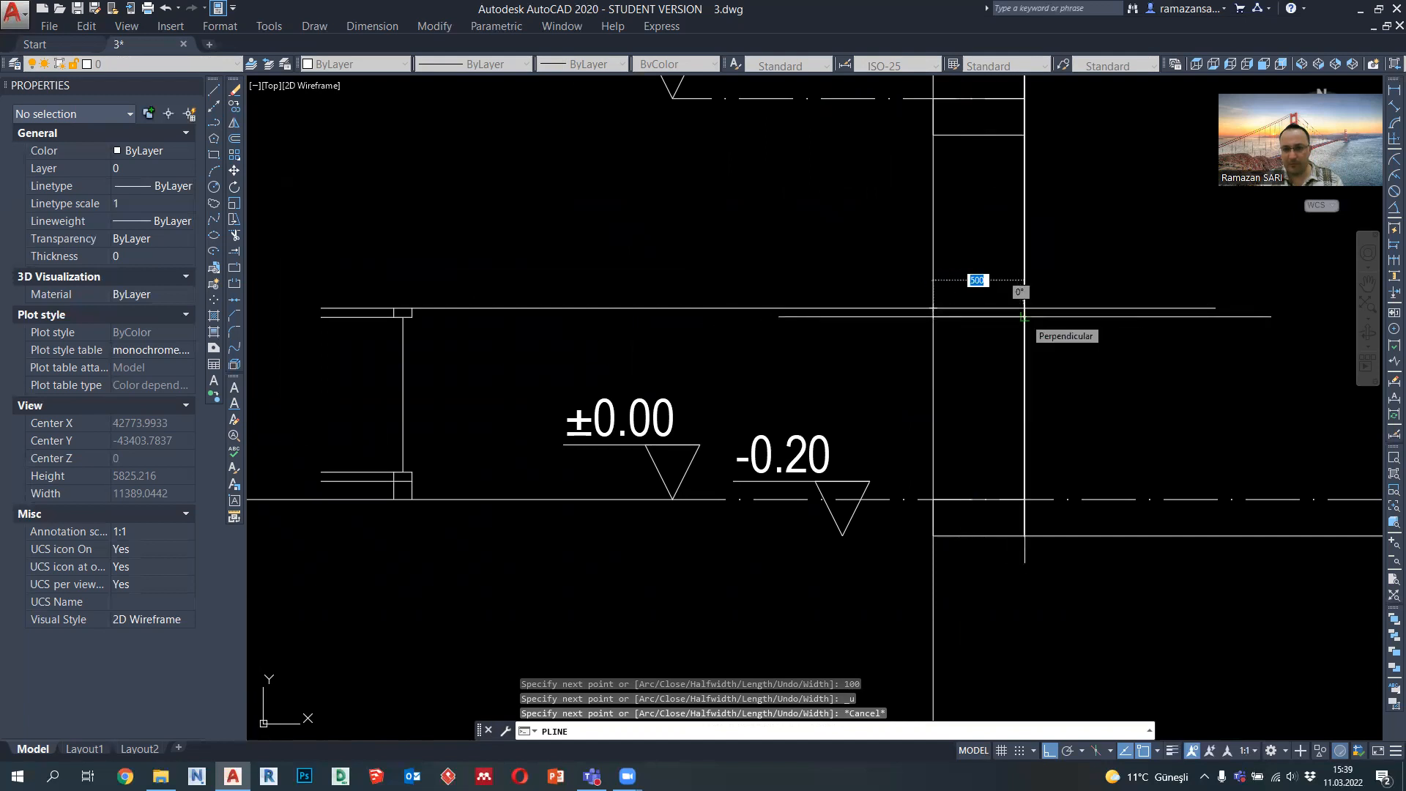
pyautogui.hotkey('ctrl', 'z')
pyautogui.hotkey('ctrl', 'z')
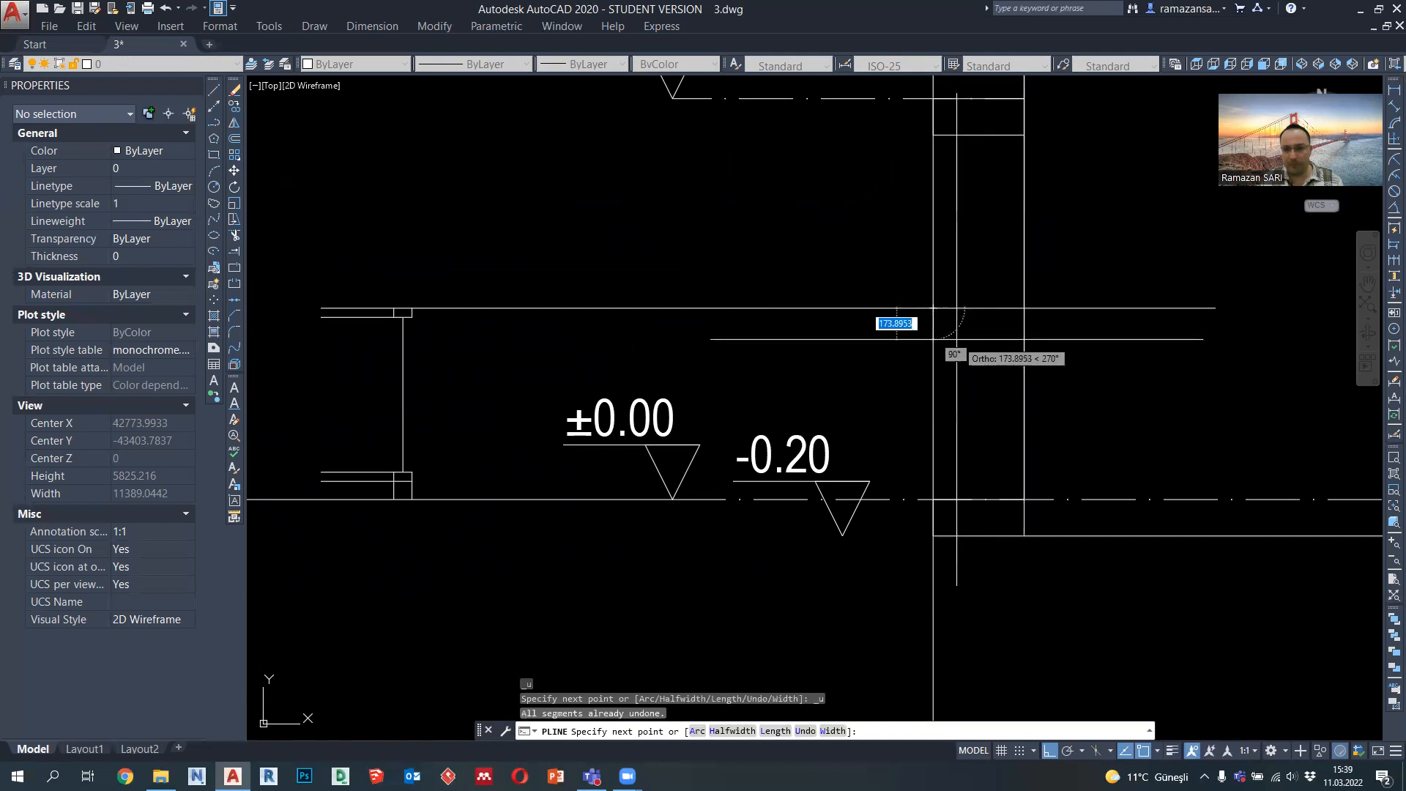
# Draw the sill polyline from the block edge to the left projection line along the guide line, 50 down, and back to the block edge
pyautogui.press('Escape')
pyautogui.press('Escape')
pyautogui.click(214, 123)
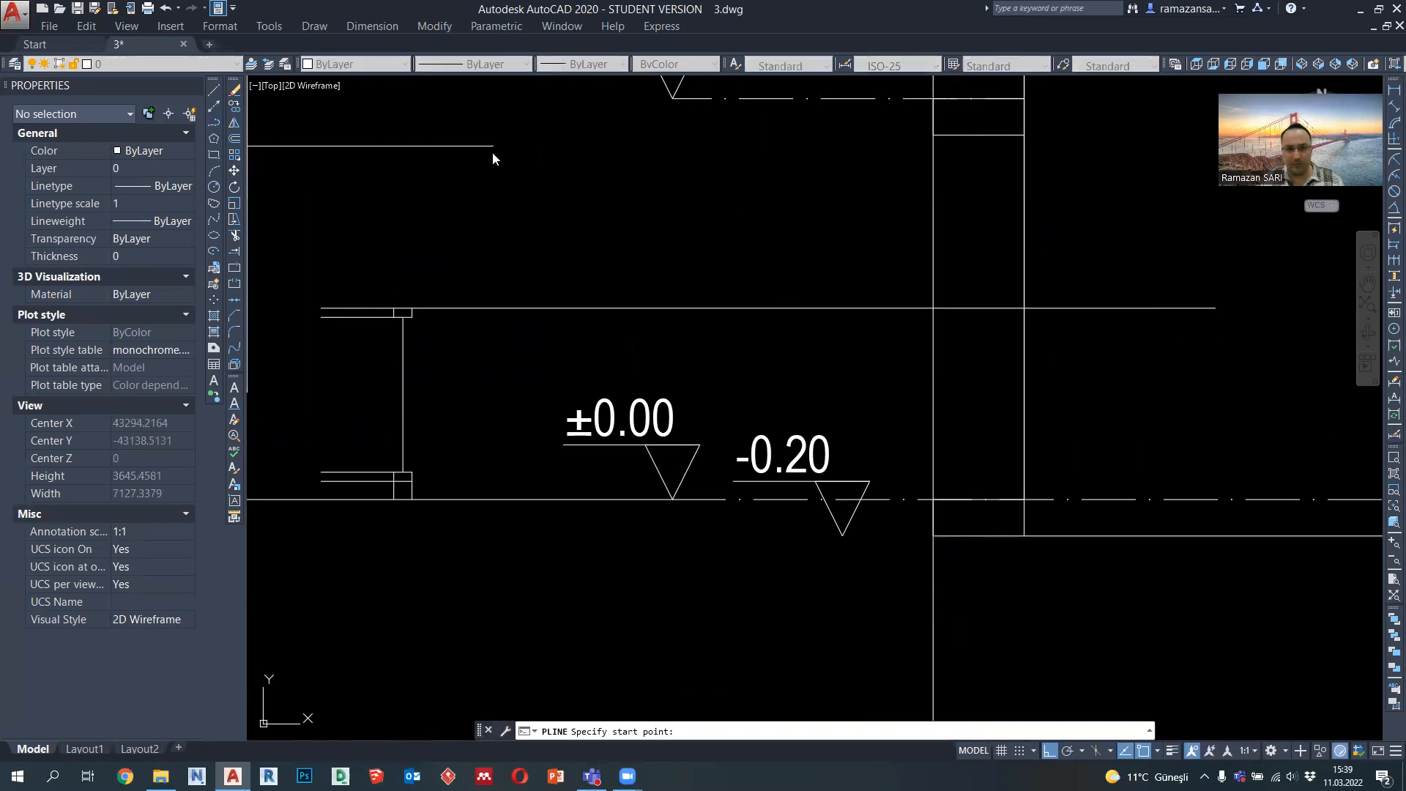
pyautogui.click(1024, 309)
pyautogui.click(933, 308)
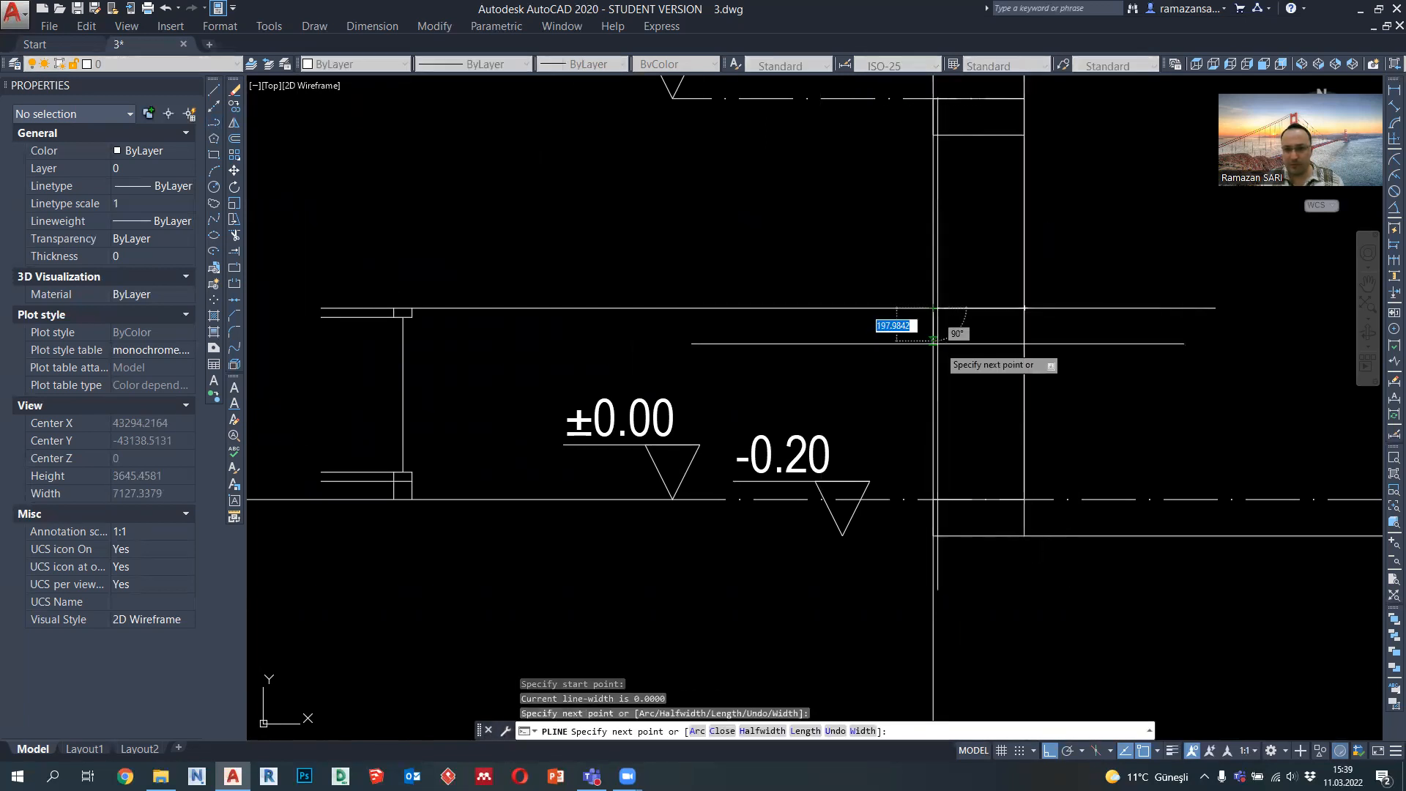
pyautogui.write('50')
pyautogui.press('Return')
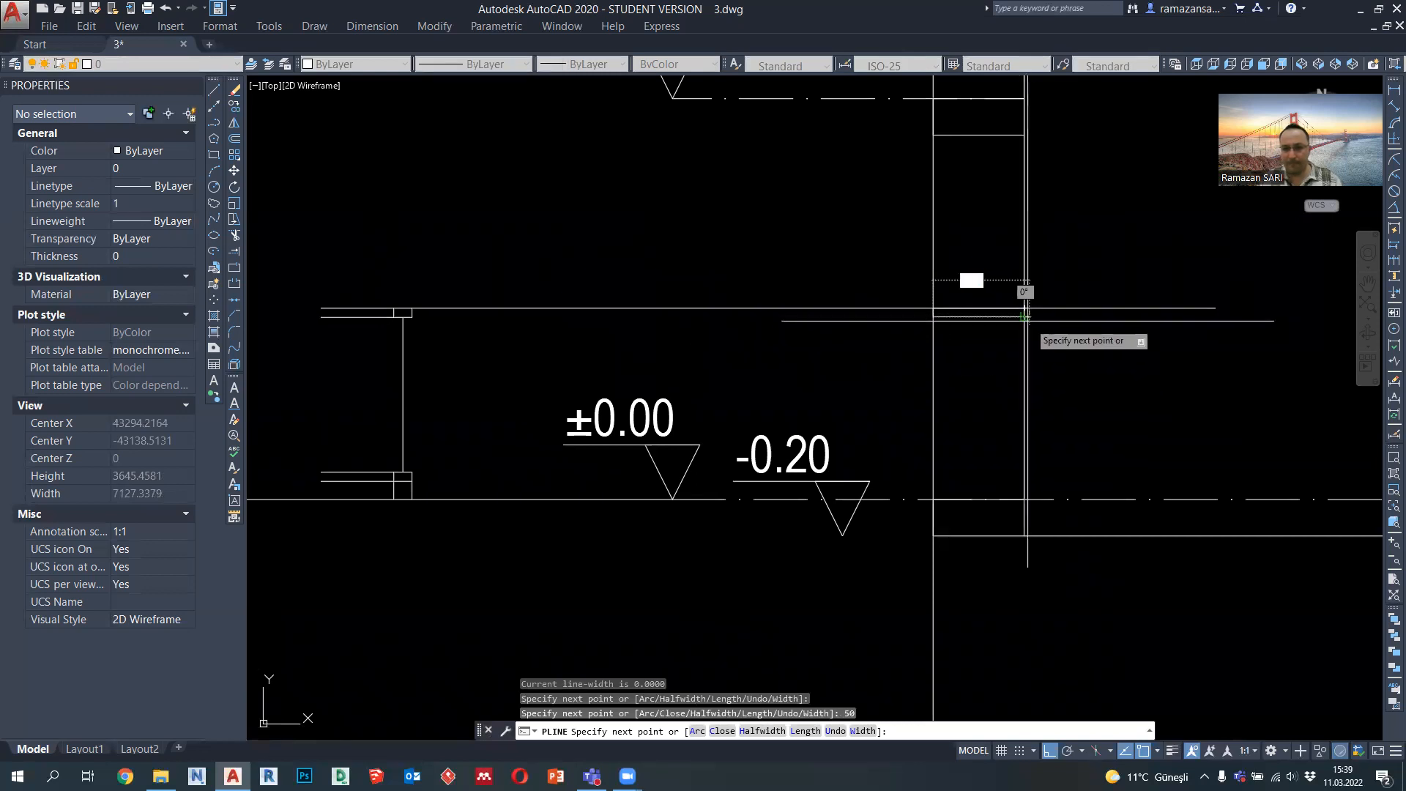
pyautogui.press('Escape')
# Copy the sill outline down to the bay's base, using the matching upper and lower ledges of the copied detail as reference points
pyautogui.click(939, 319)
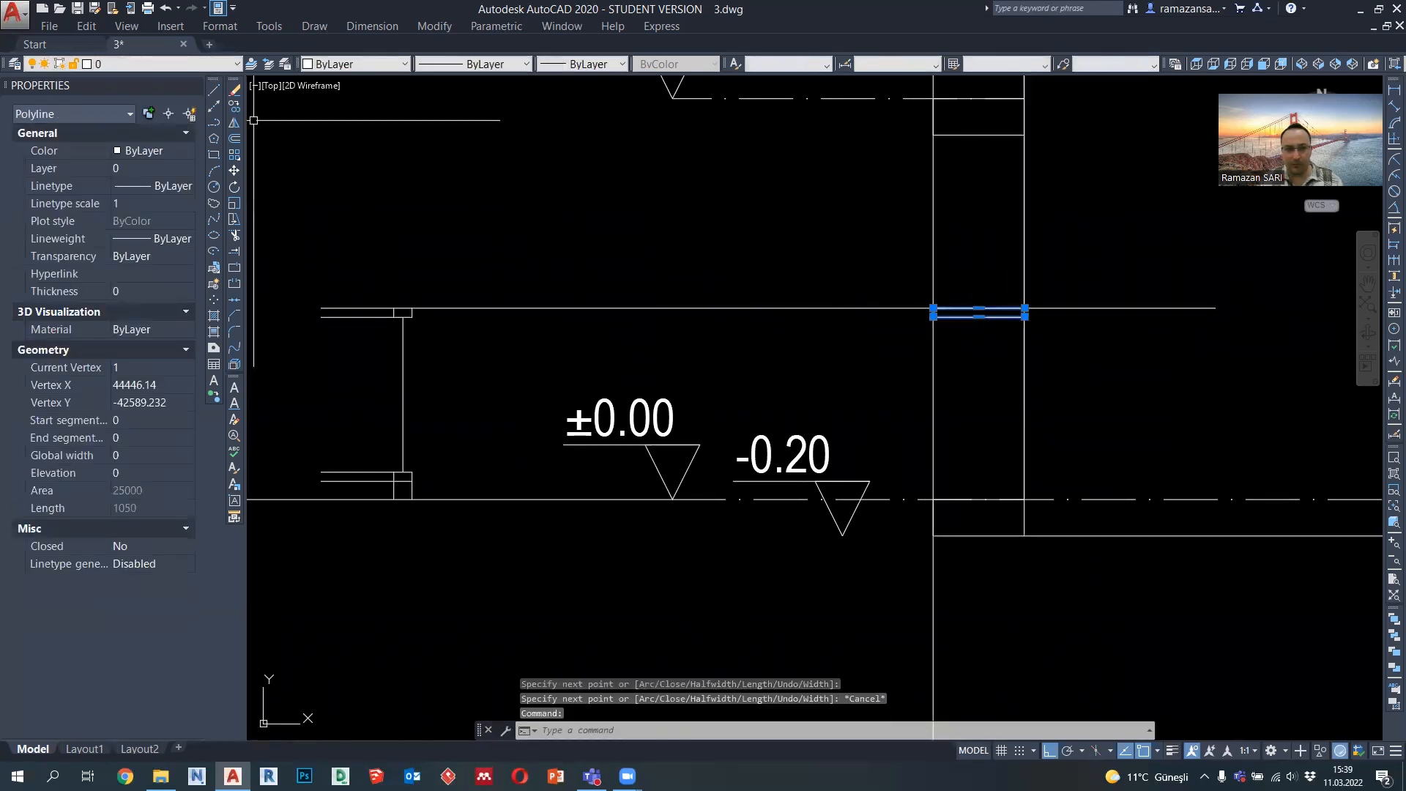
pyautogui.click(234, 106)
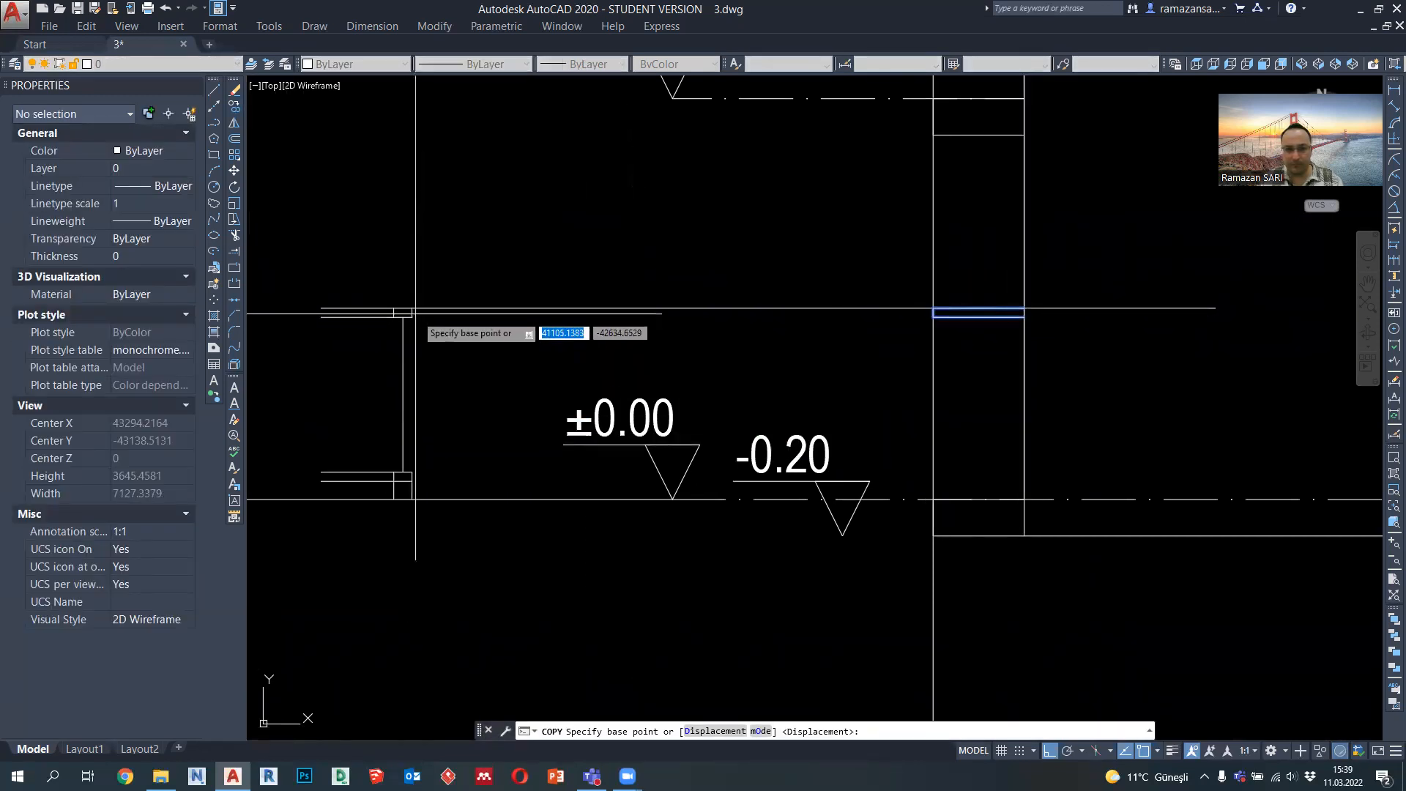
pyautogui.click(416, 314)
pyautogui.click(414, 478)
pyautogui.press('Escape')
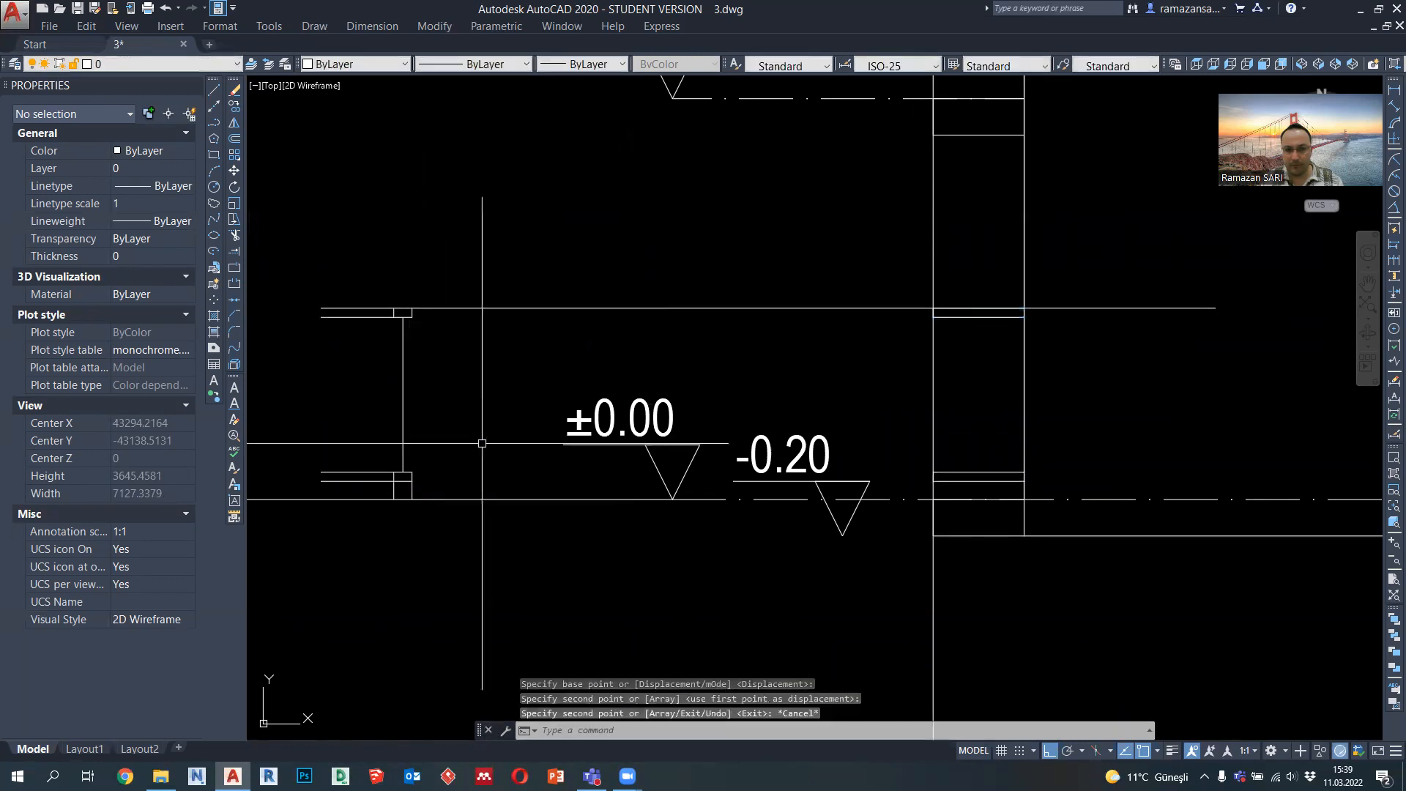
# Draw a polyline from the lower ledge's outer corner down to the ±0.00 line, 100 right, and back up to the ledge
pyautogui.click(214, 140)
pyautogui.scroll(2, 936, 512)
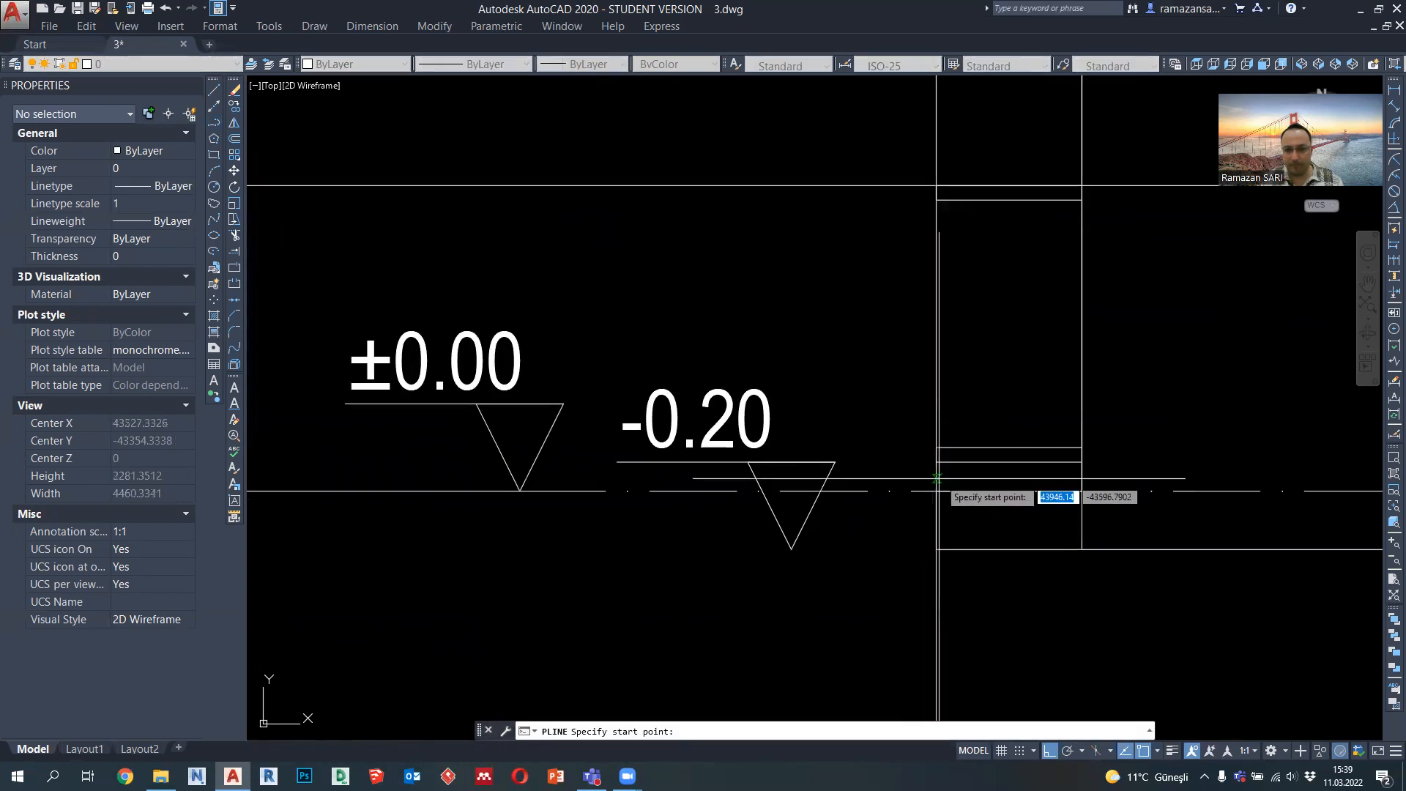
pyautogui.click(937, 462)
pyautogui.click(937, 490)
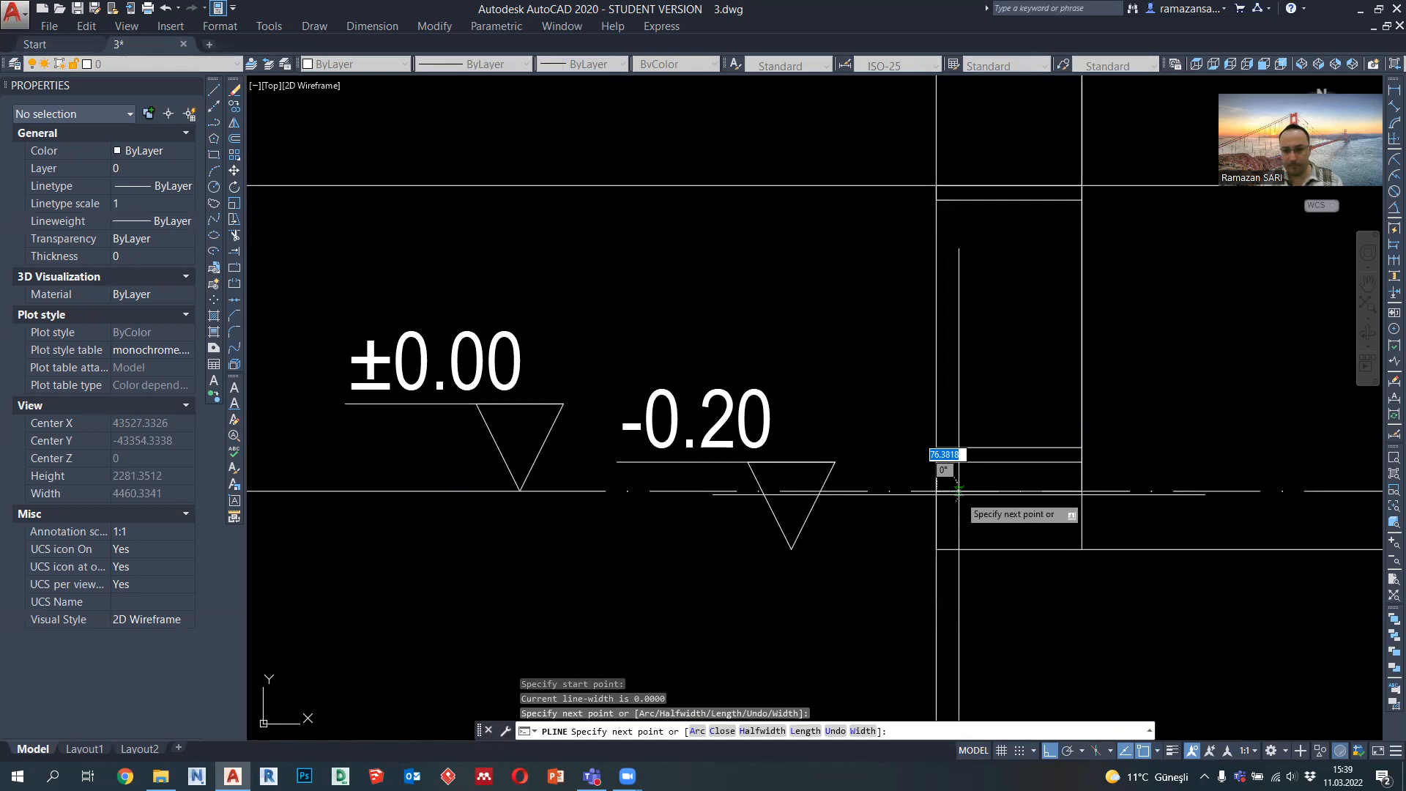
pyautogui.write('100')
pyautogui.press('Return')
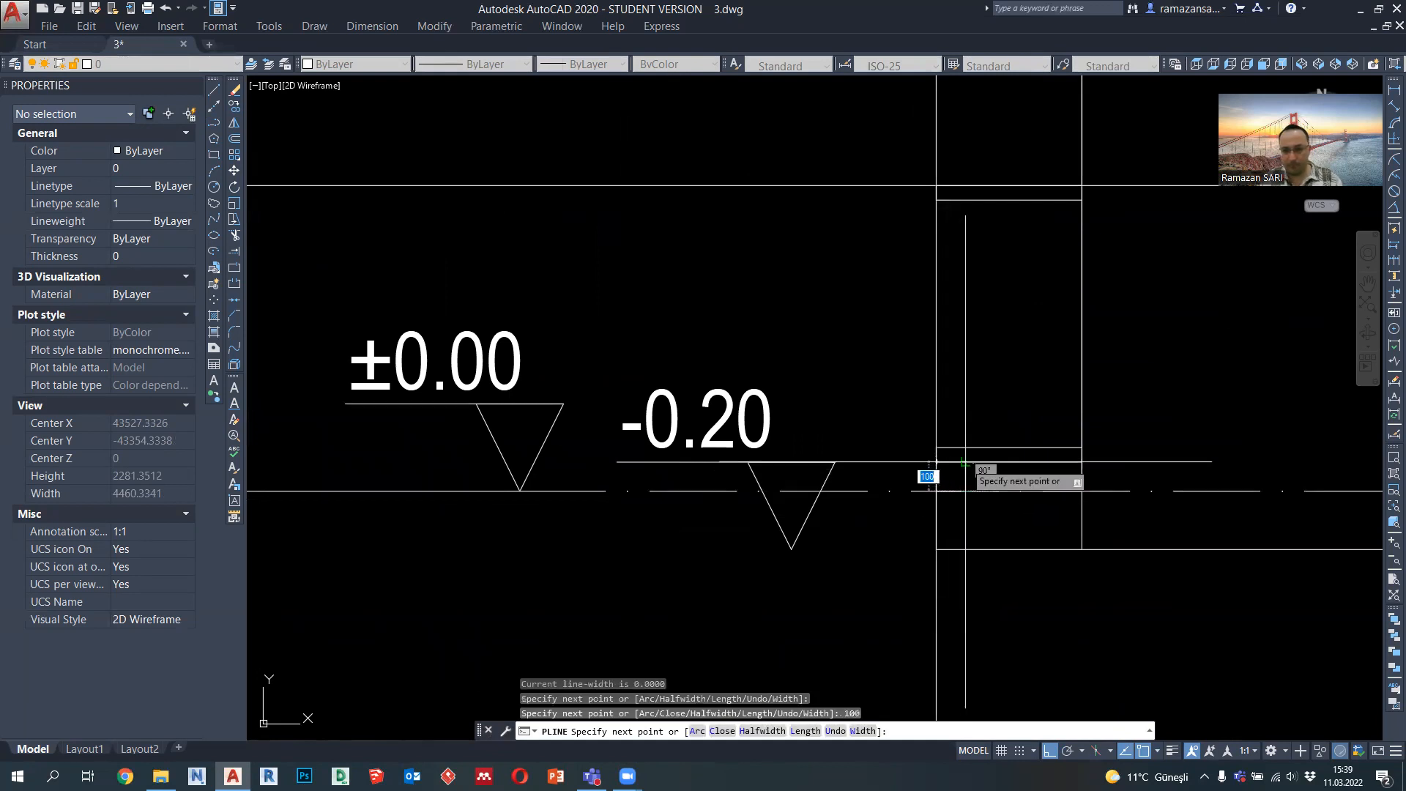
pyautogui.click(965, 463)
pyautogui.press('Escape')
# Delete the left projection line and the horizontal guide line running through the top of the sill
pyautogui.scroll(-2, 950, 467)
pyautogui.click(986, 574)
pyautogui.click(912, 554)
pyautogui.press('Delete')
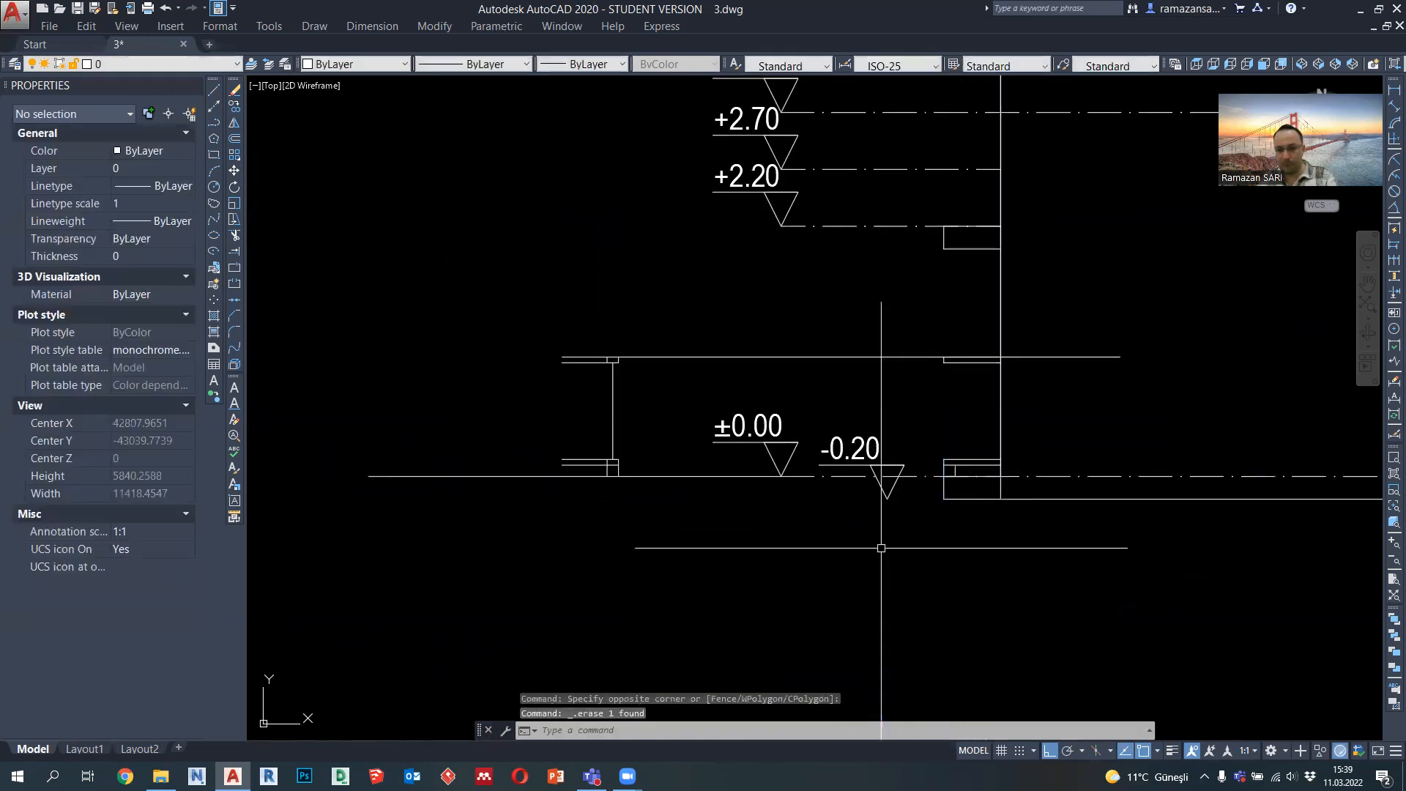
pyautogui.scroll(2, 966, 425)
pyautogui.click(780, 316)
pyautogui.press('Delete')
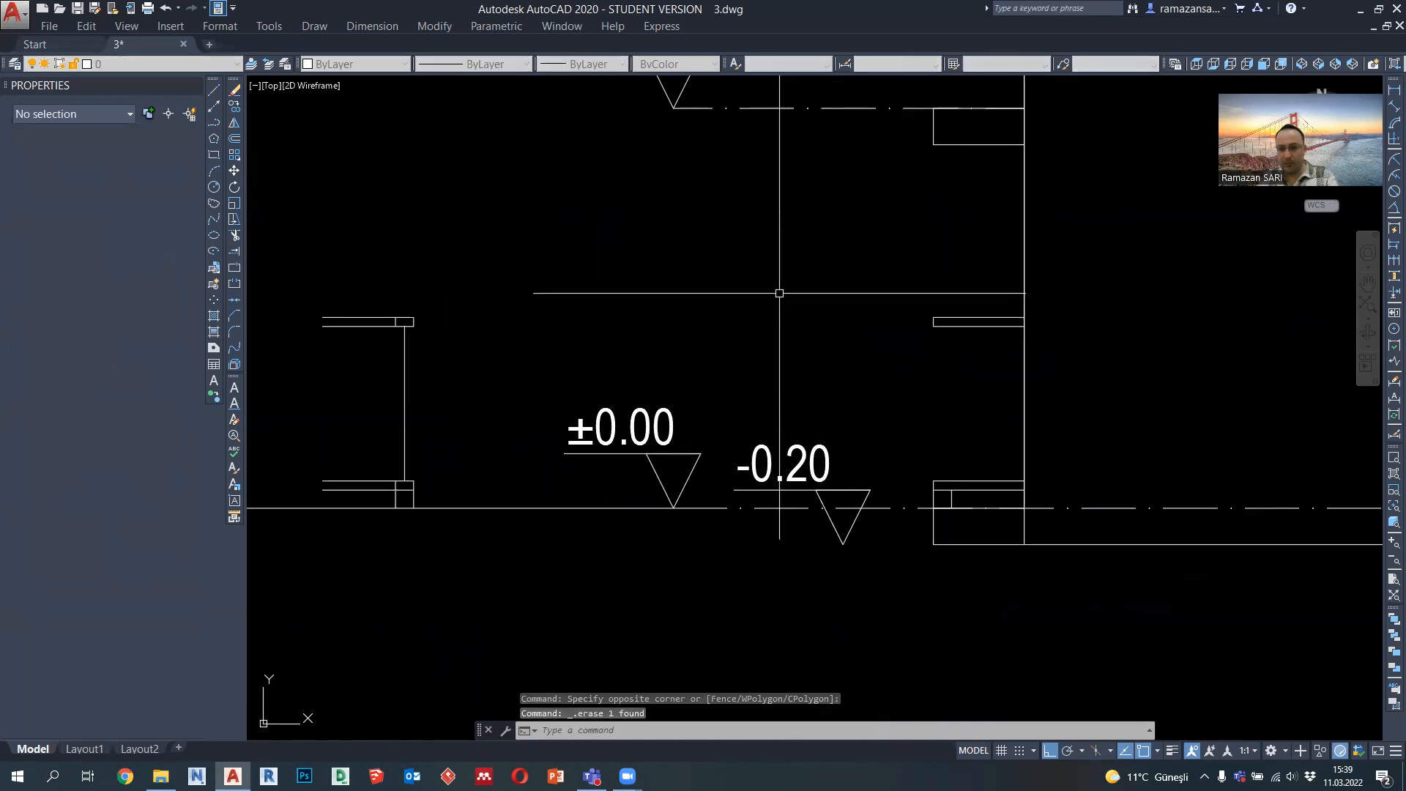
# Draw a vertical polyline joining the outer corners of the bay's upper sill and lower ledge
pyautogui.click(215, 122)
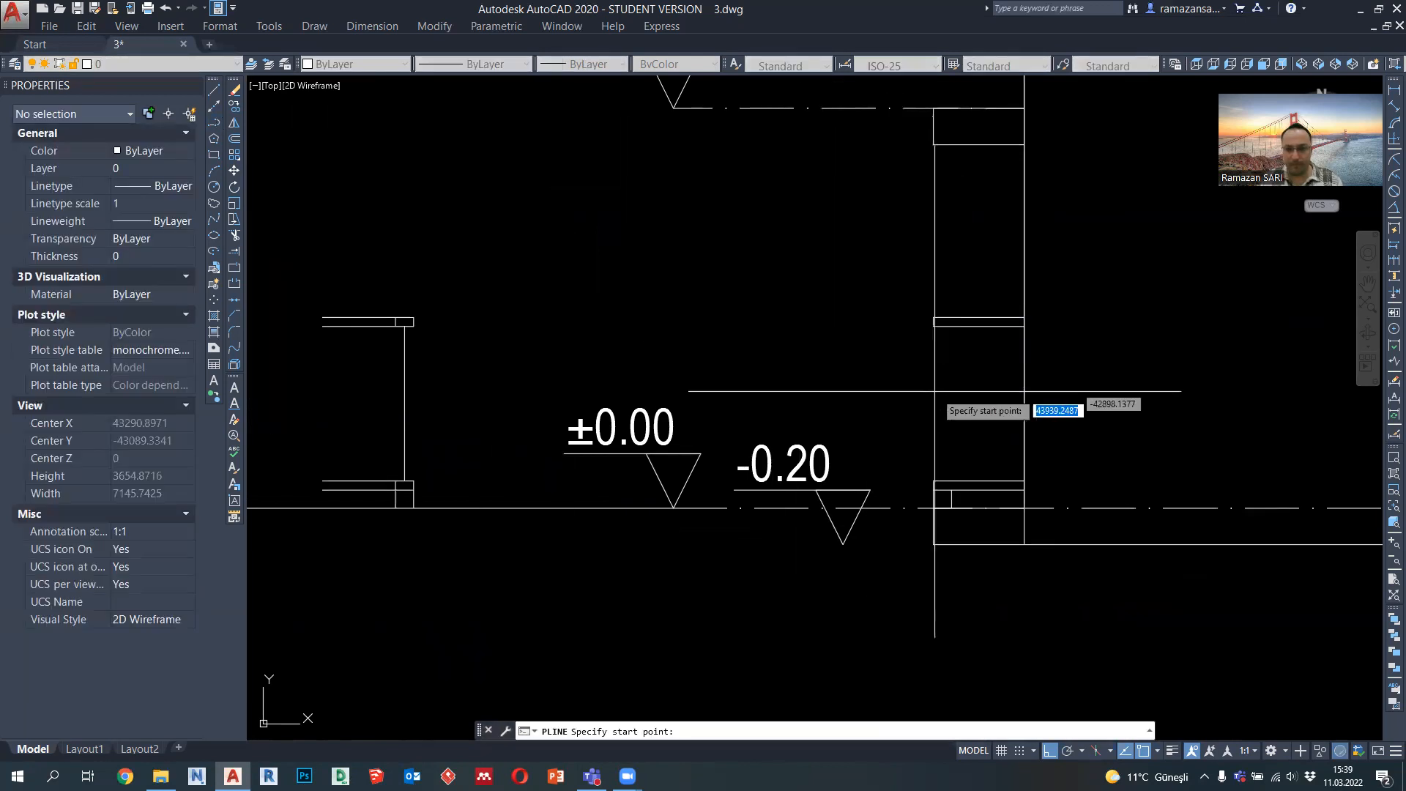
pyautogui.click(941, 489)
pyautogui.click(933, 326)
pyautogui.press('Escape')
# Move the vertical bay line inward by the wall setback taken from the copied detail
pyautogui.click(933, 357)
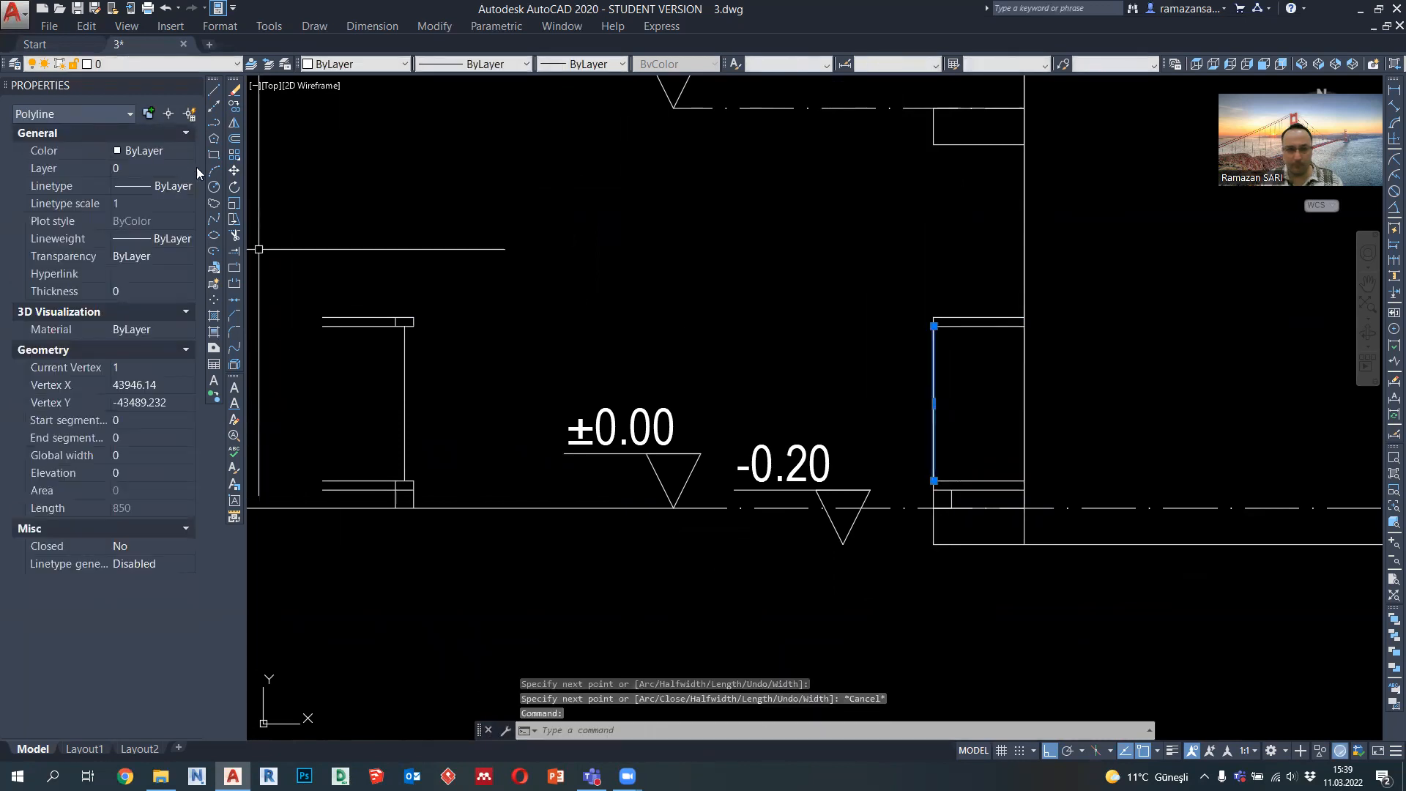
pyautogui.click(235, 170)
pyautogui.click(396, 322)
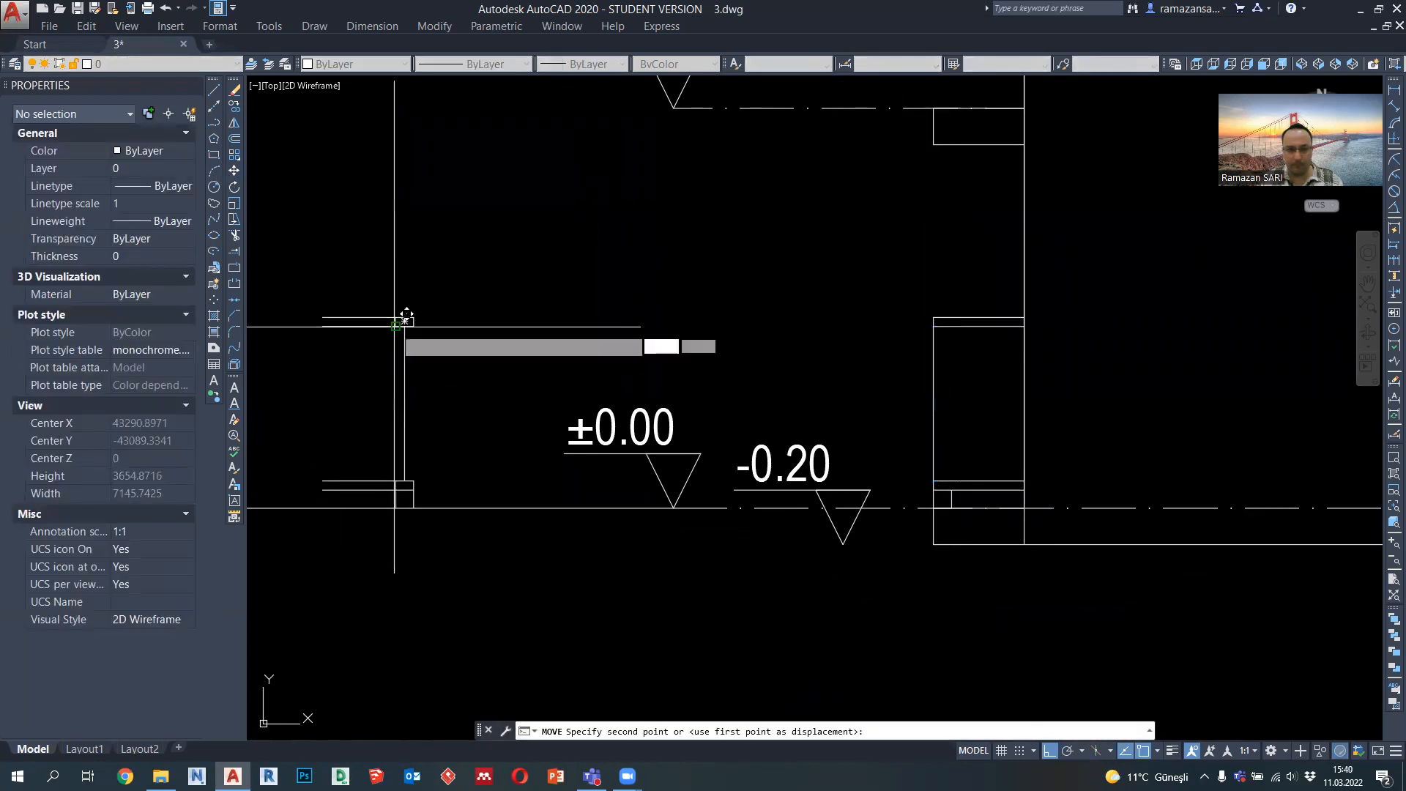
pyautogui.press('Escape')
# Delete the copied bay detail and the ±0.00 extension line beneath it
pyautogui.scroll(-2, 722, 314)
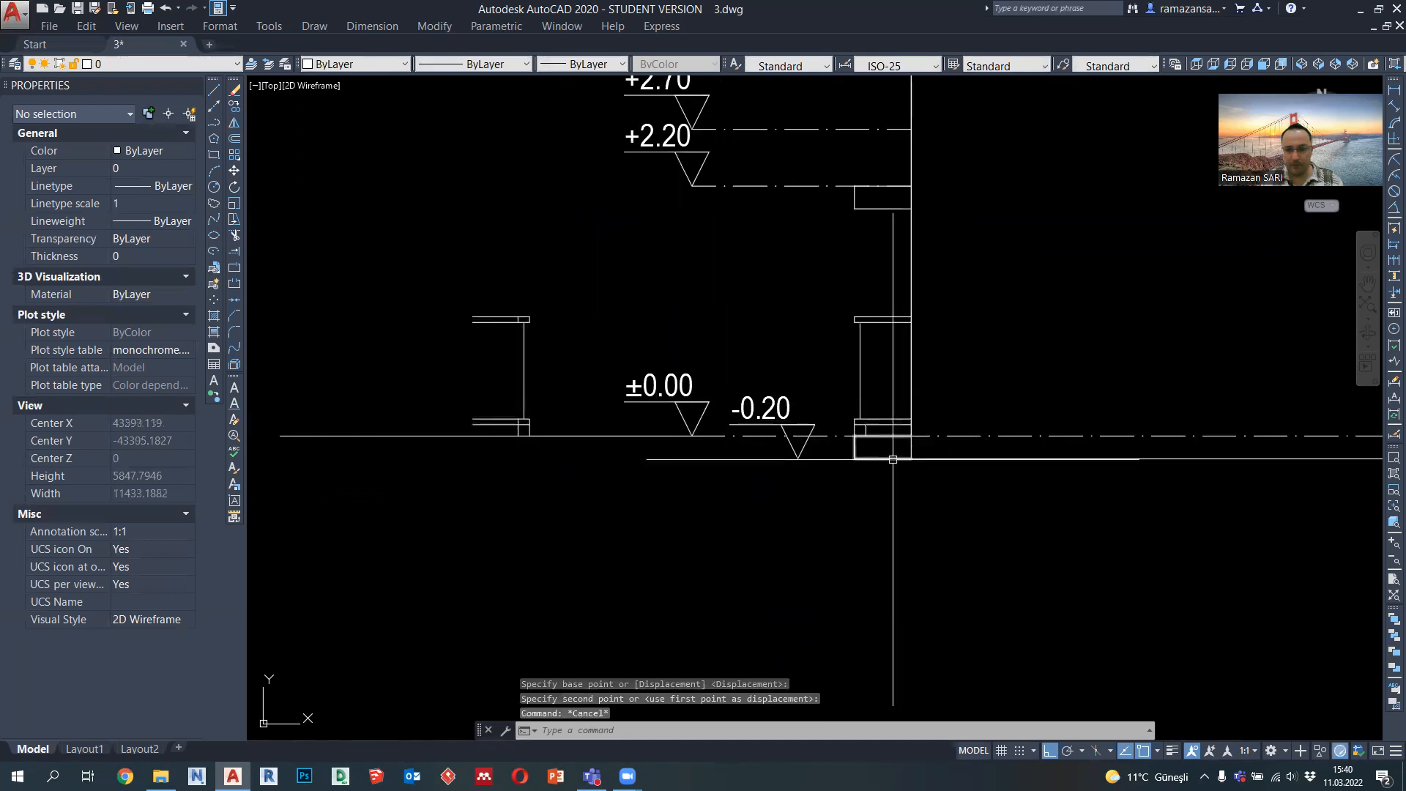
pyautogui.moveTo(635, 420); pyautogui.dragTo(639, 429, button='middle')
pyautogui.click(558, 437)
pyautogui.click(518, 298)
pyautogui.press('Delete')
pyautogui.click(546, 456)
pyautogui.click(464, 389)
pyautogui.press('Delete')
# Set the lineweight of the four lower window bay polylines to 0.15 mm
pyautogui.scroll(-3, 464, 389)
pyautogui.scroll(5, 662, 426)
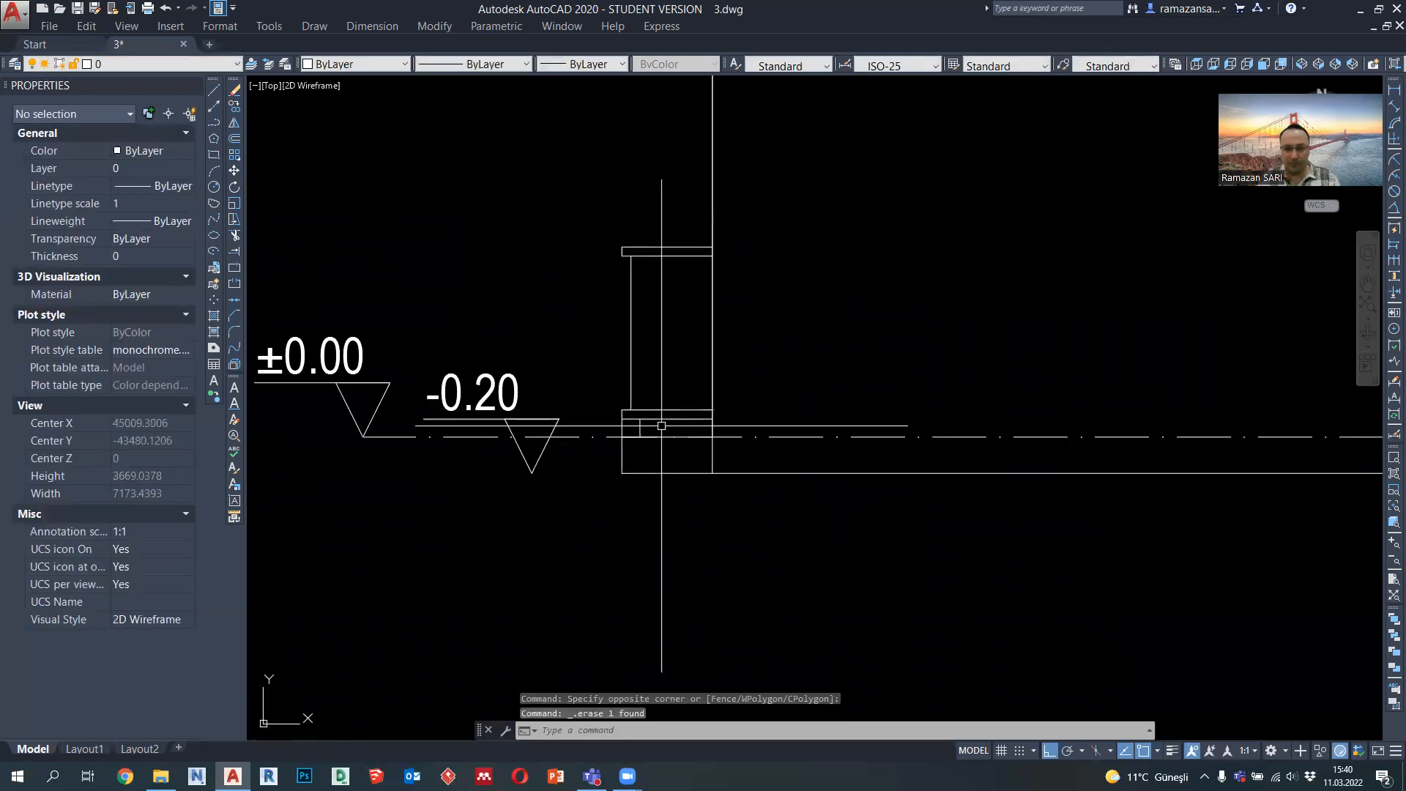
pyautogui.click(661, 425)
pyautogui.click(597, 173)
pyautogui.click(584, 64)
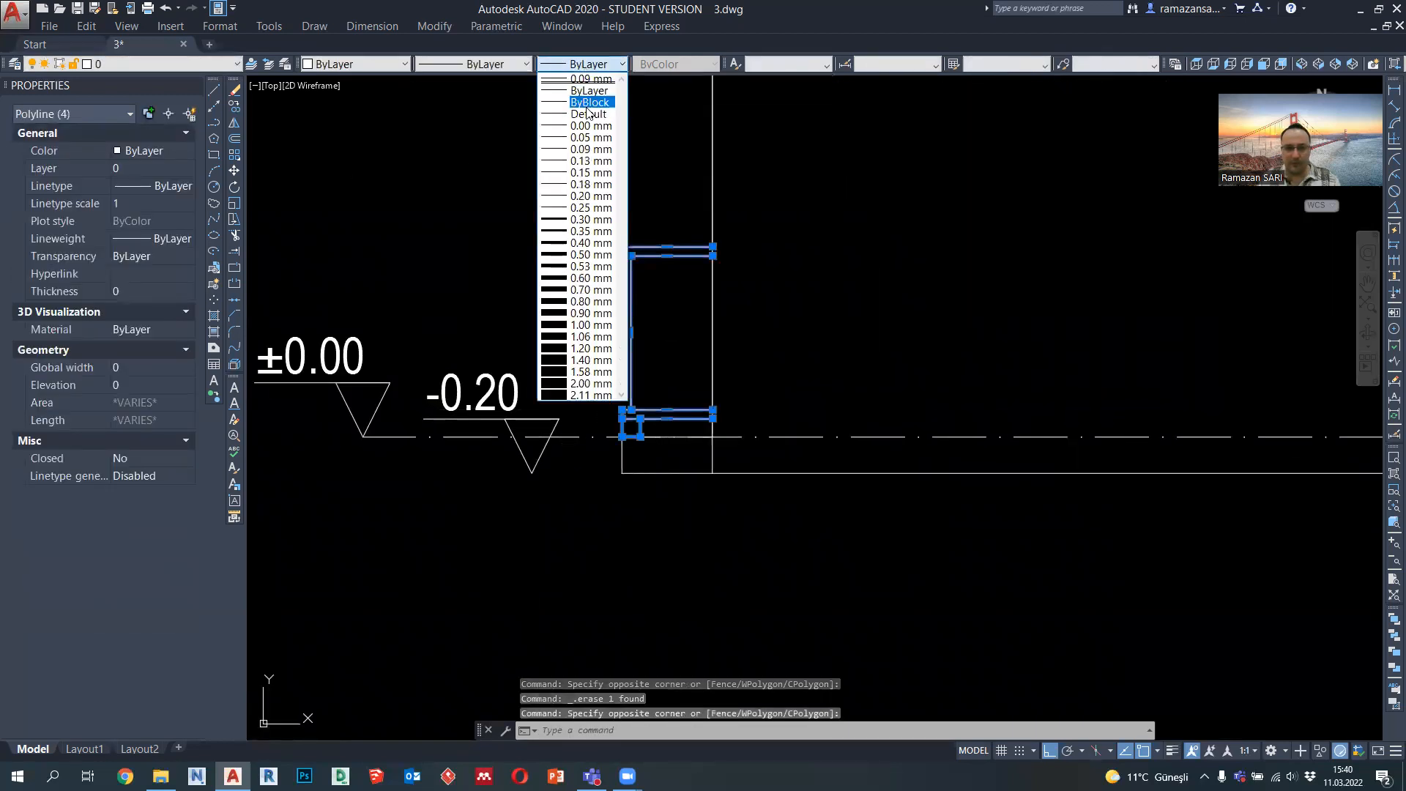
pyautogui.click(587, 151)
pyautogui.scroll(-6, 659, 350)
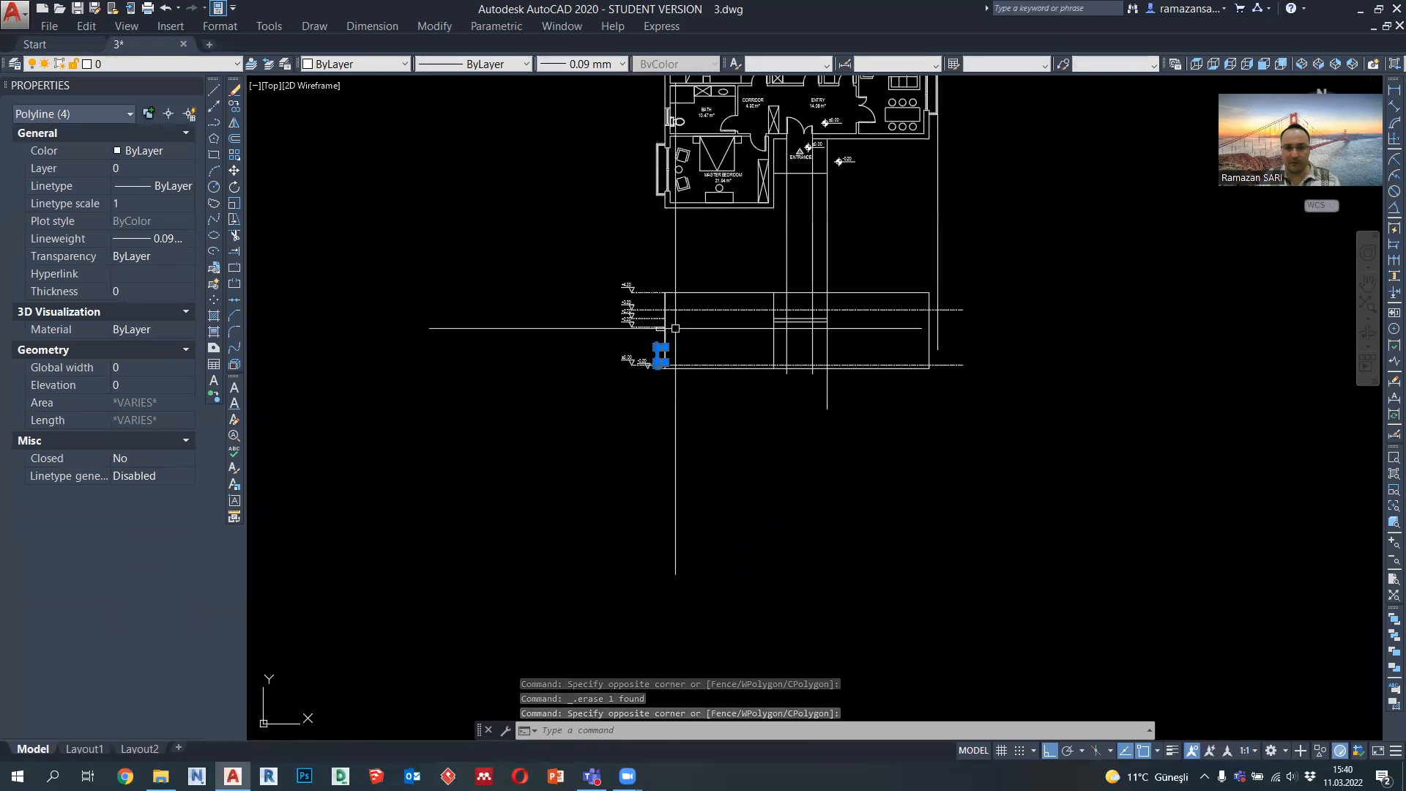
pyautogui.scroll(5, 663, 367)
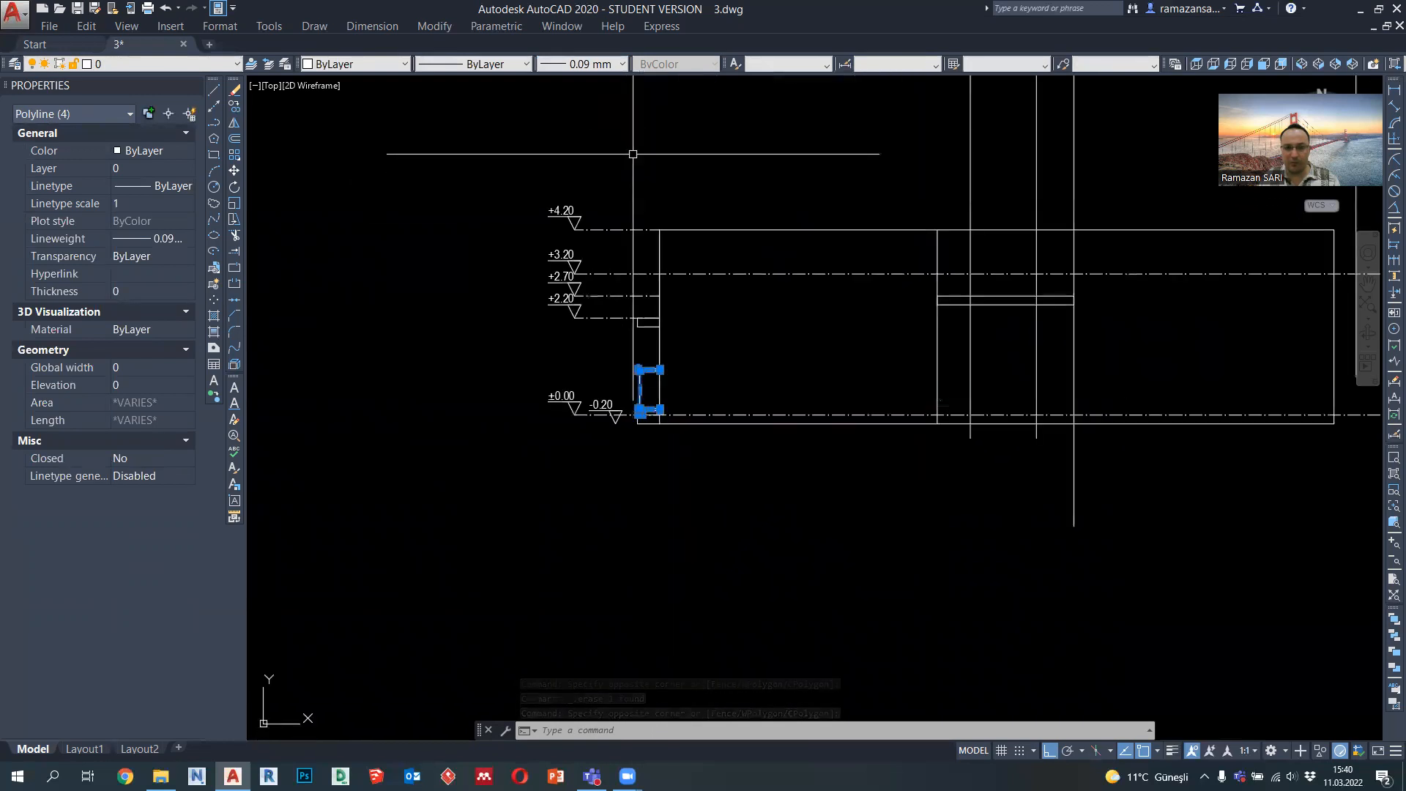
pyautogui.click(587, 64)
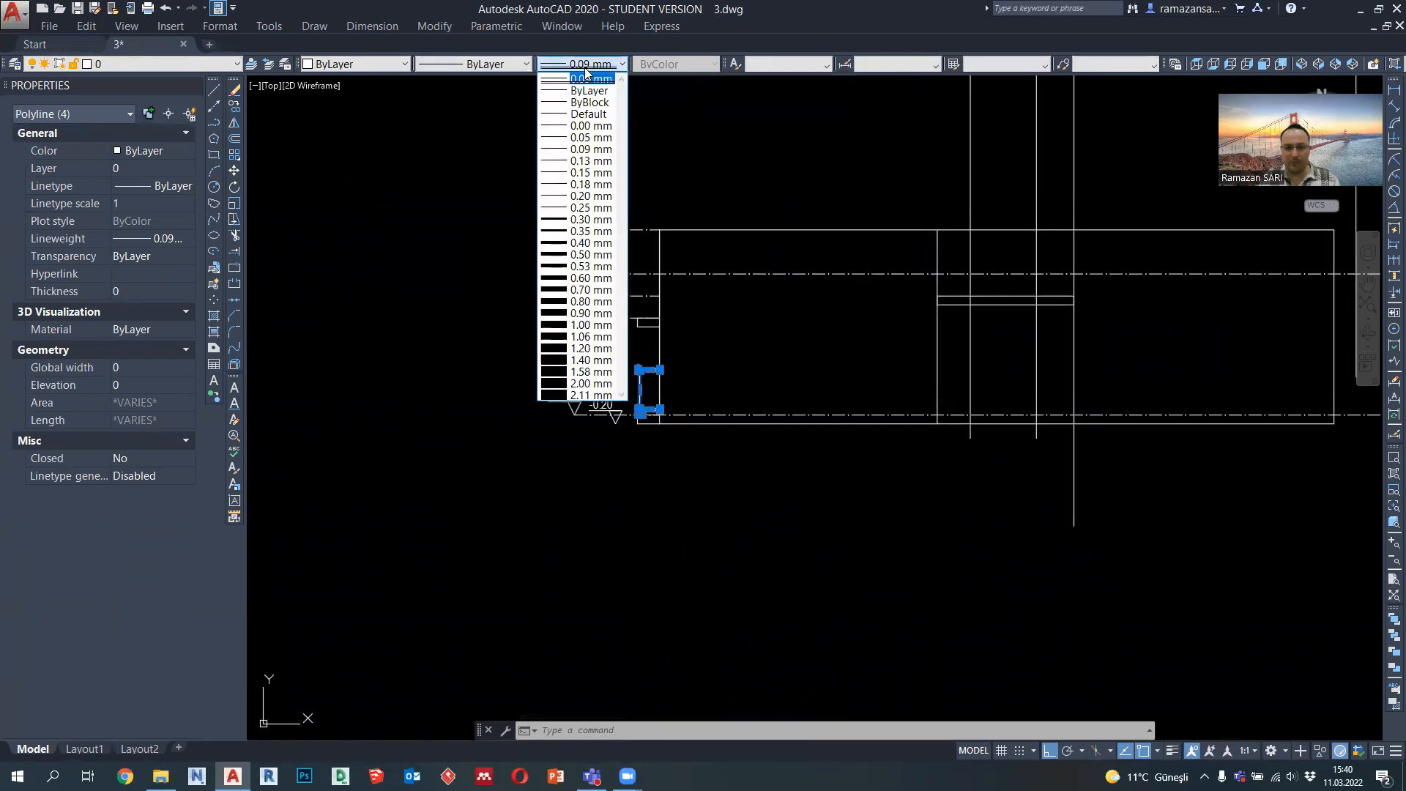
pyautogui.click(589, 174)
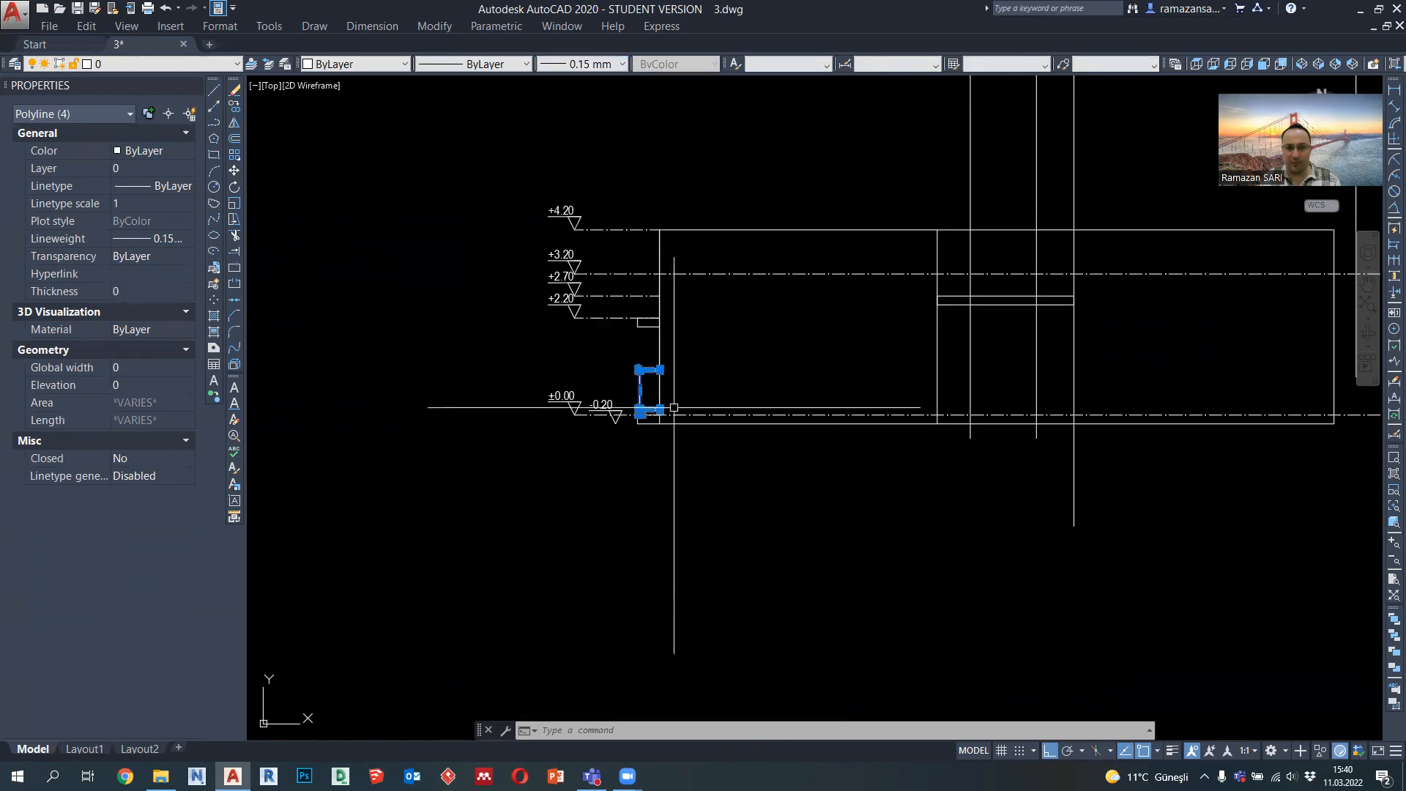
# Set the lineweight of the upper bay rectangle at the +2.20 level to 0.15 mm
pyautogui.scroll(2, 644, 354)
pyautogui.click(644, 336)
pyautogui.press('Escape')
pyautogui.click(650, 302)
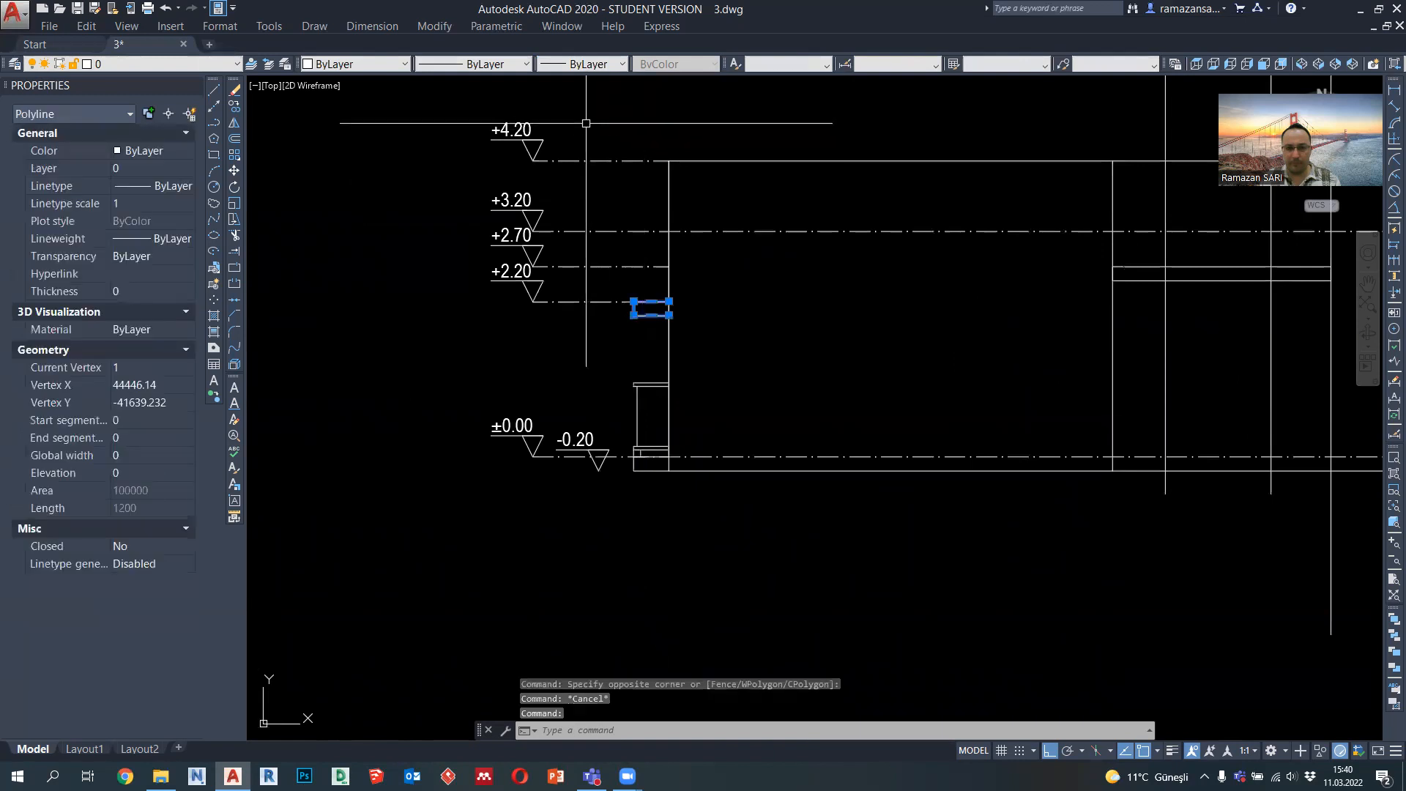
pyautogui.click(587, 65)
pyautogui.click(597, 186)
pyautogui.press('Escape')
# Set the lineweight of the left building block's outline to 0.35 mm
pyautogui.click(668, 195)
pyautogui.click(586, 64)
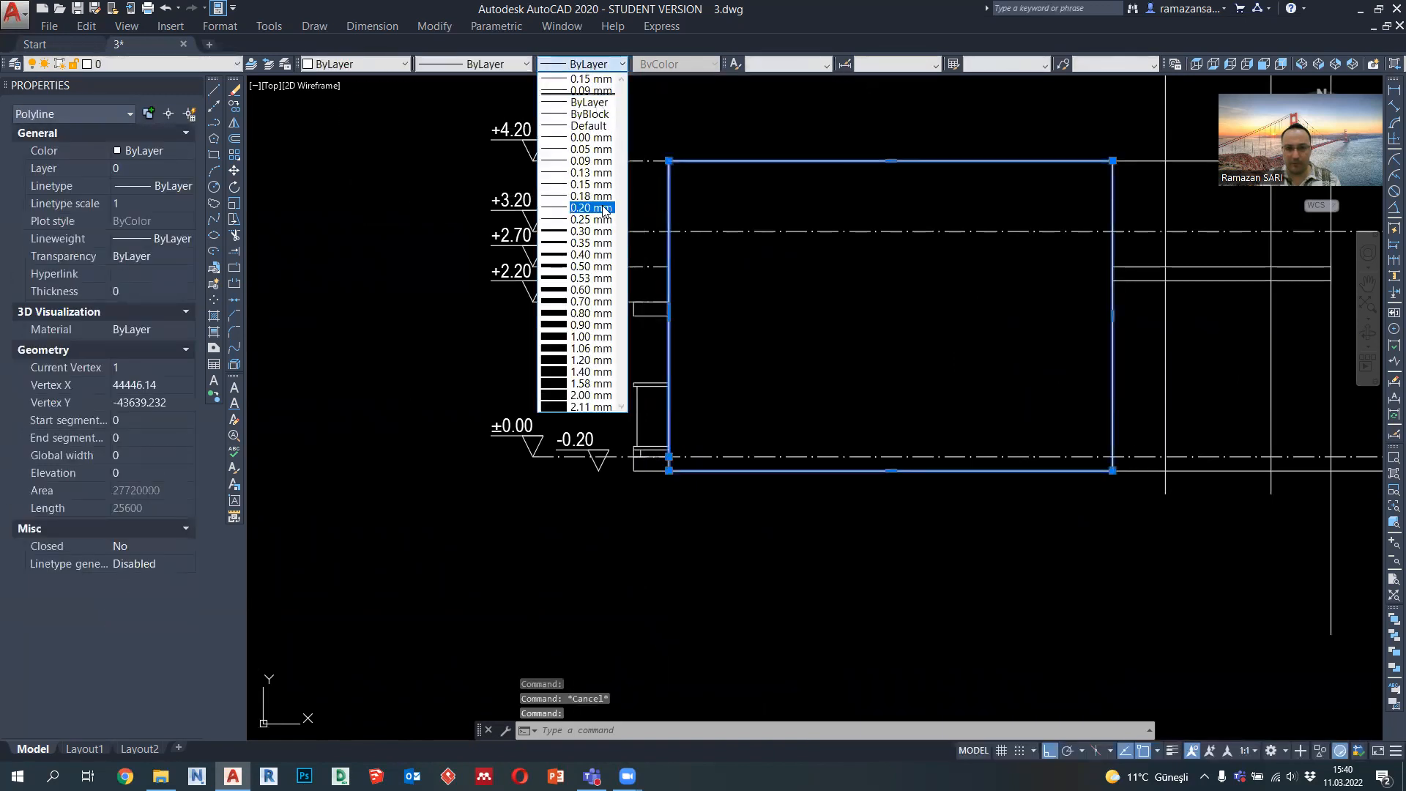
pyautogui.click(595, 245)
pyautogui.scroll(-2, 619, 256)
pyautogui.press('Escape')
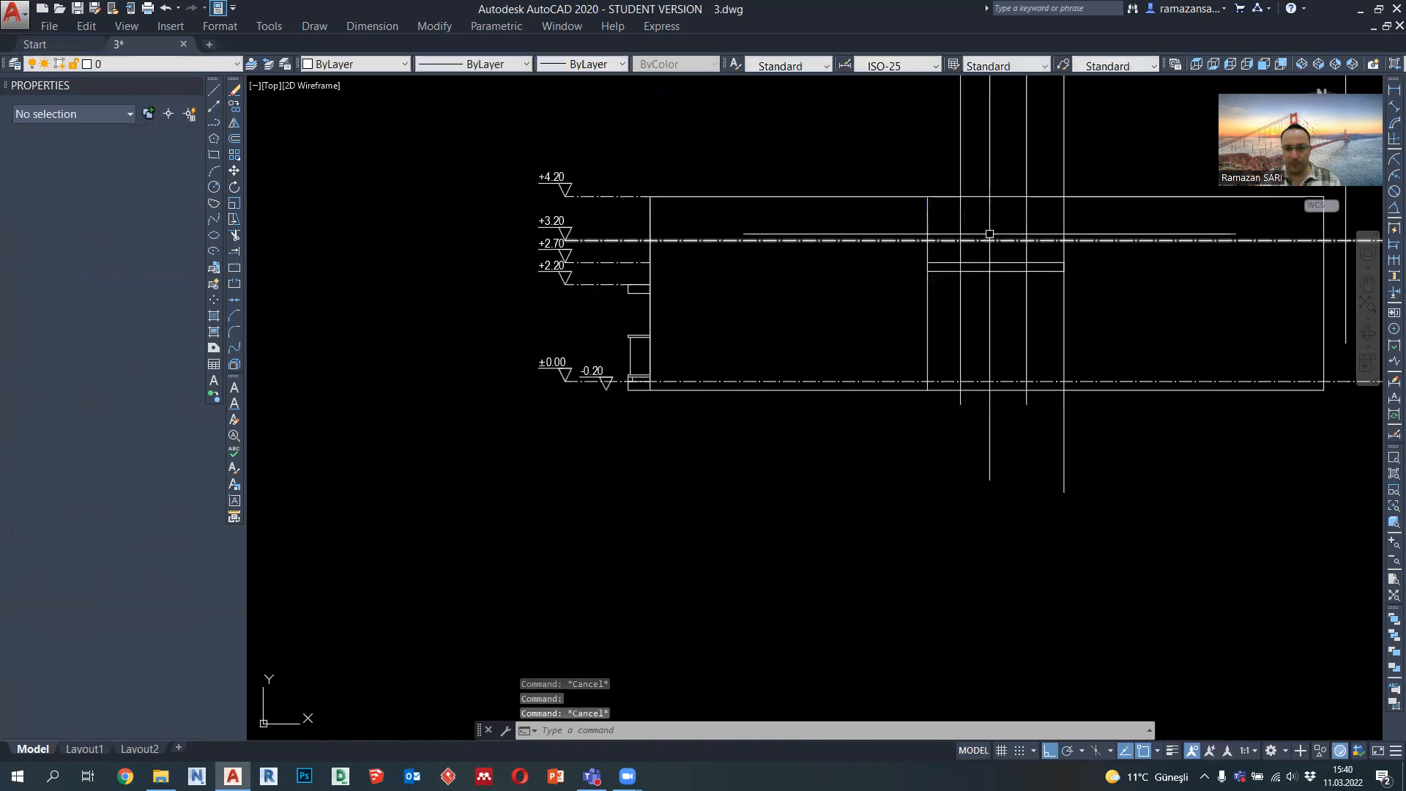
# Set the lineweight of the right building block's outline to 0.09 mm
pyautogui.click(981, 196)
pyautogui.moveTo(1015, 226); pyautogui.dragTo(842, 268, button='middle')
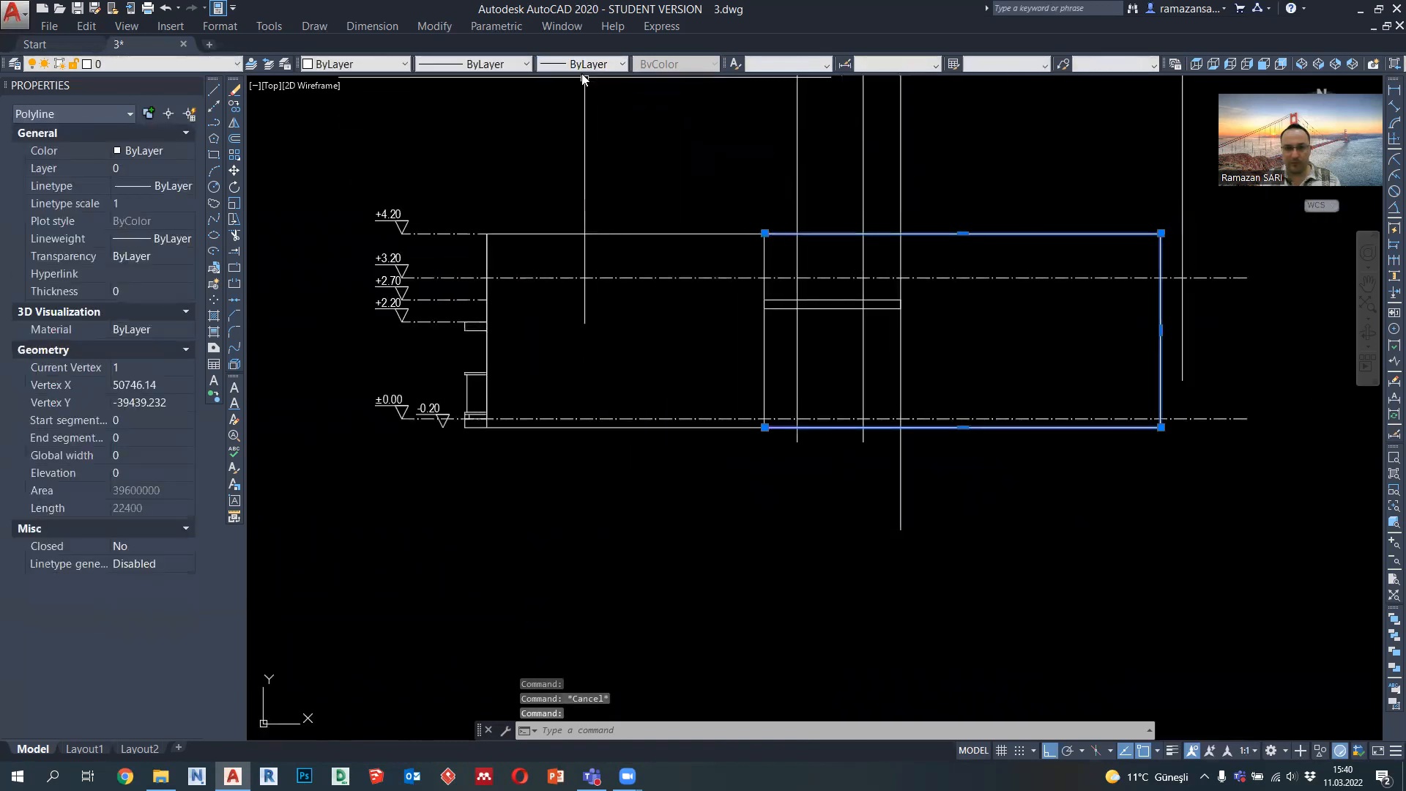
pyautogui.click(586, 65)
pyautogui.click(599, 176)
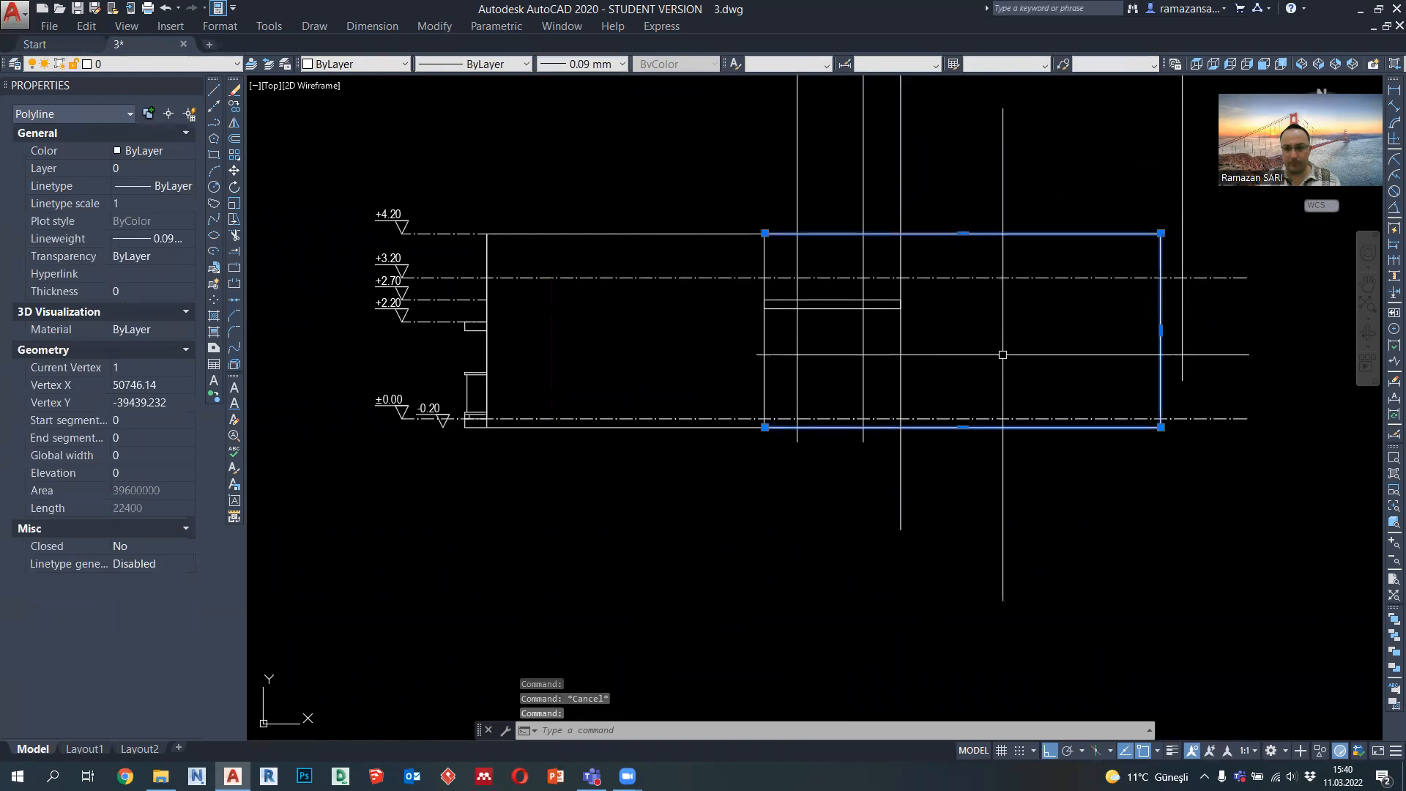
pyautogui.press('Escape')
# Mirror the five window bay polylines about a vertical axis through the right block, keeping the originals
pyautogui.scroll(-3, 989, 308)
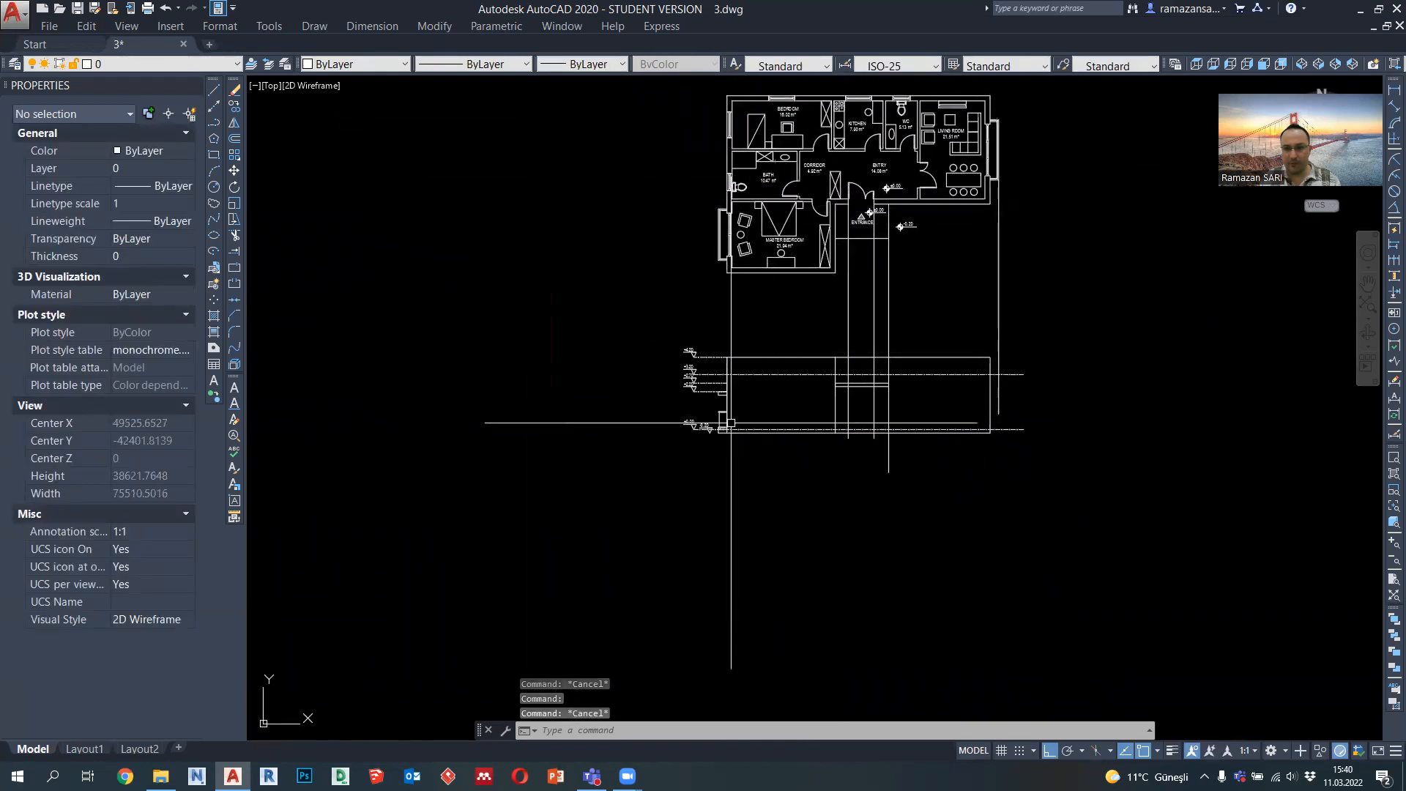
pyautogui.scroll(6, 722, 420)
pyautogui.click(722, 414)
pyautogui.click(684, 374)
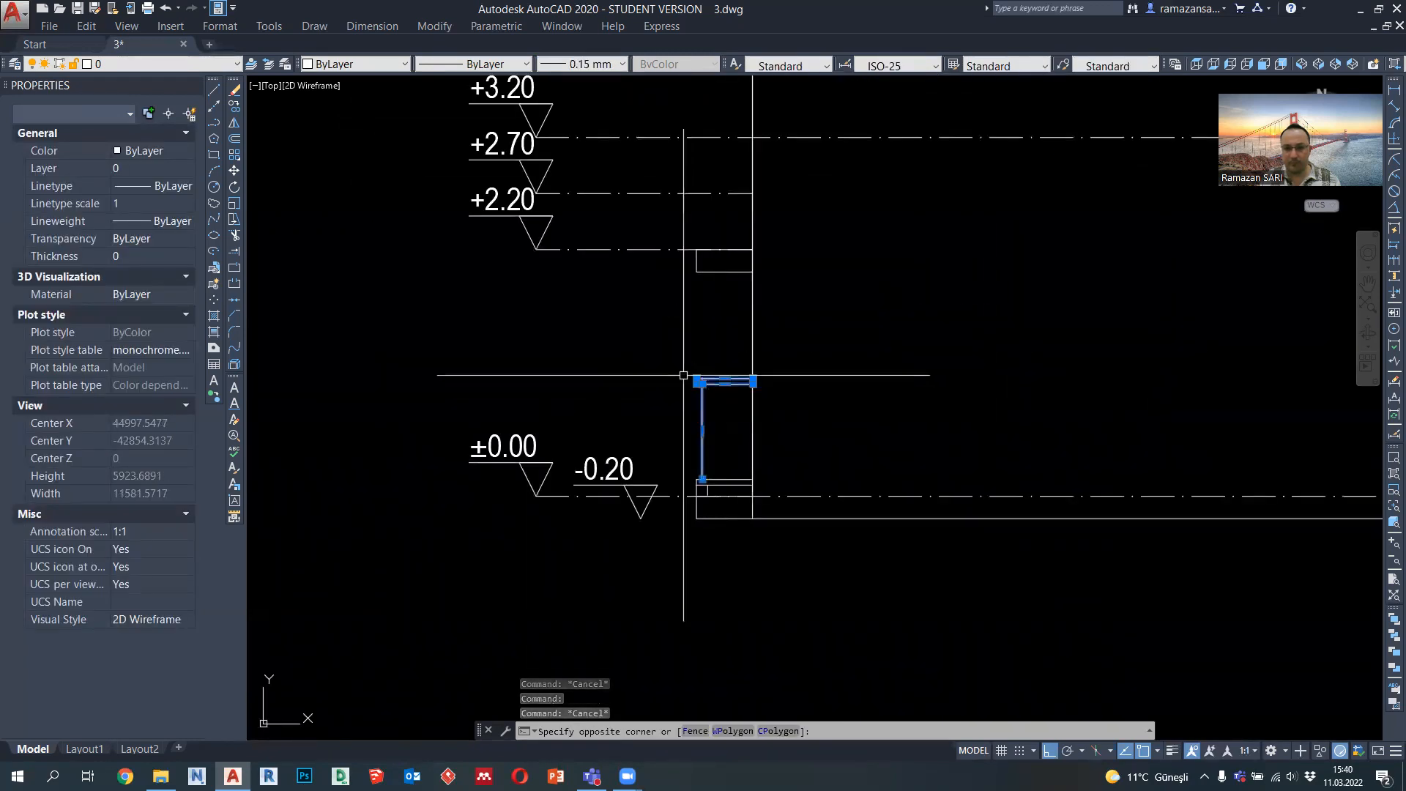
pyautogui.scroll(2, 711, 490)
pyautogui.click(713, 494)
pyautogui.click(665, 467)
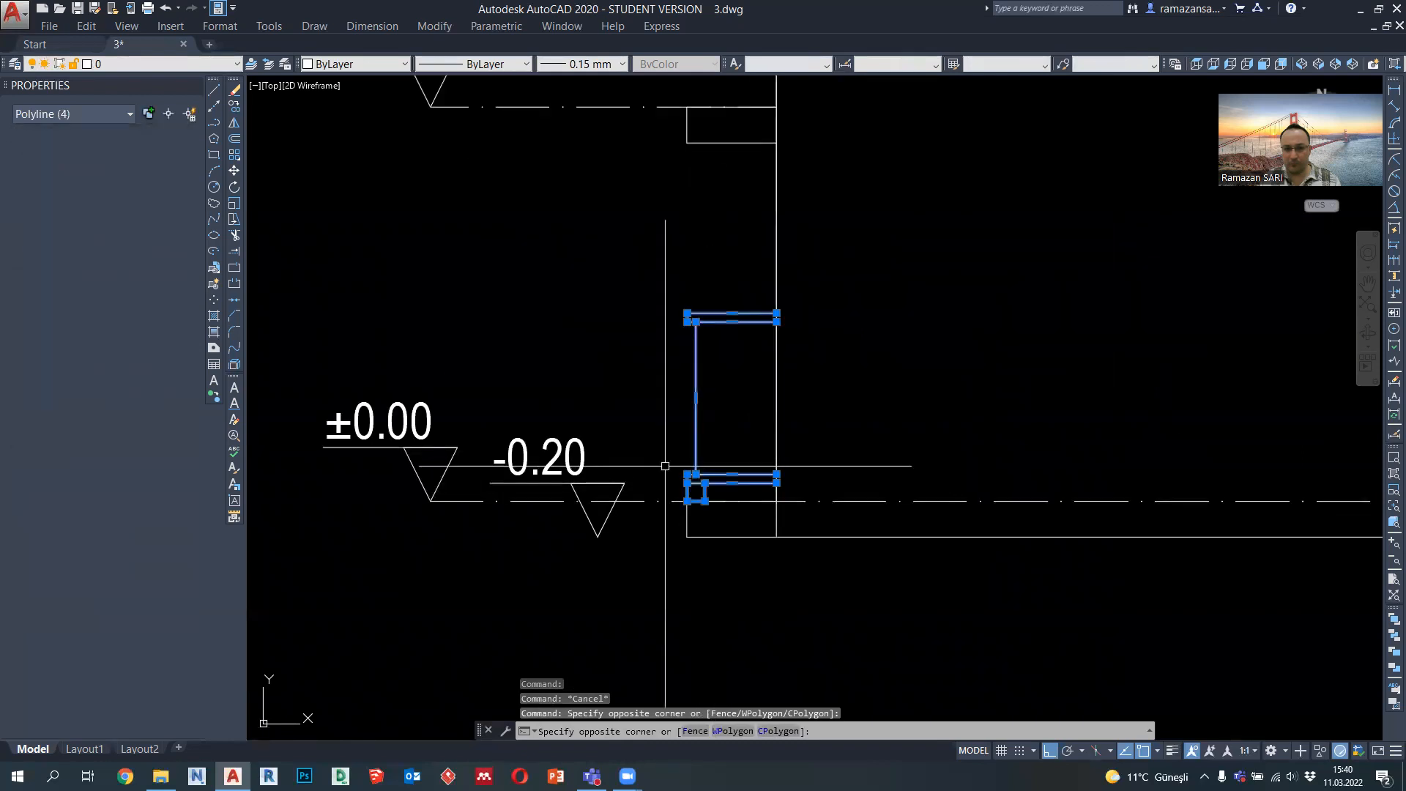
pyautogui.moveTo(686, 303); pyautogui.dragTo(703, 446, button='middle')
pyautogui.click(728, 316)
pyautogui.click(531, 241)
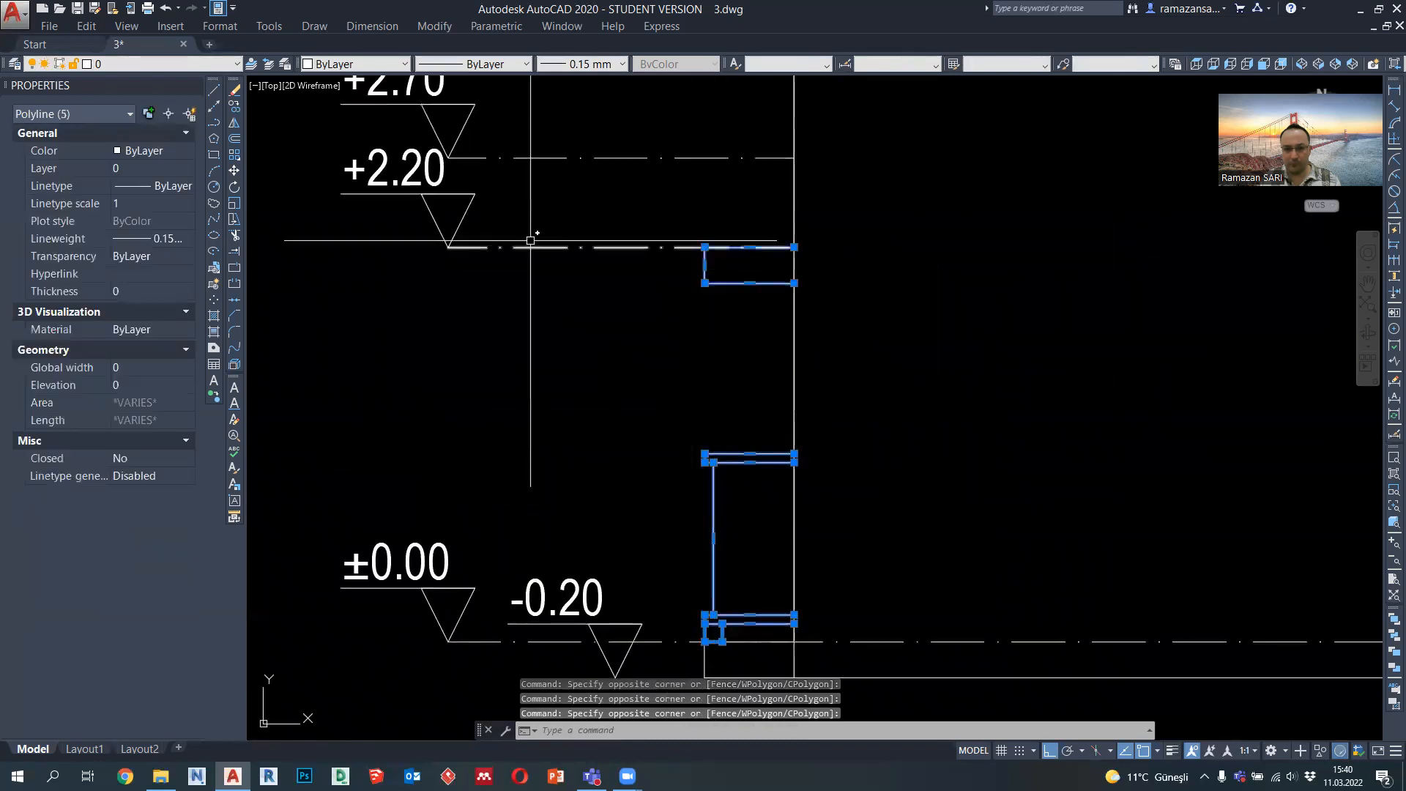
pyautogui.click(235, 126)
pyautogui.scroll(-8, 583, 360)
pyautogui.click(937, 386)
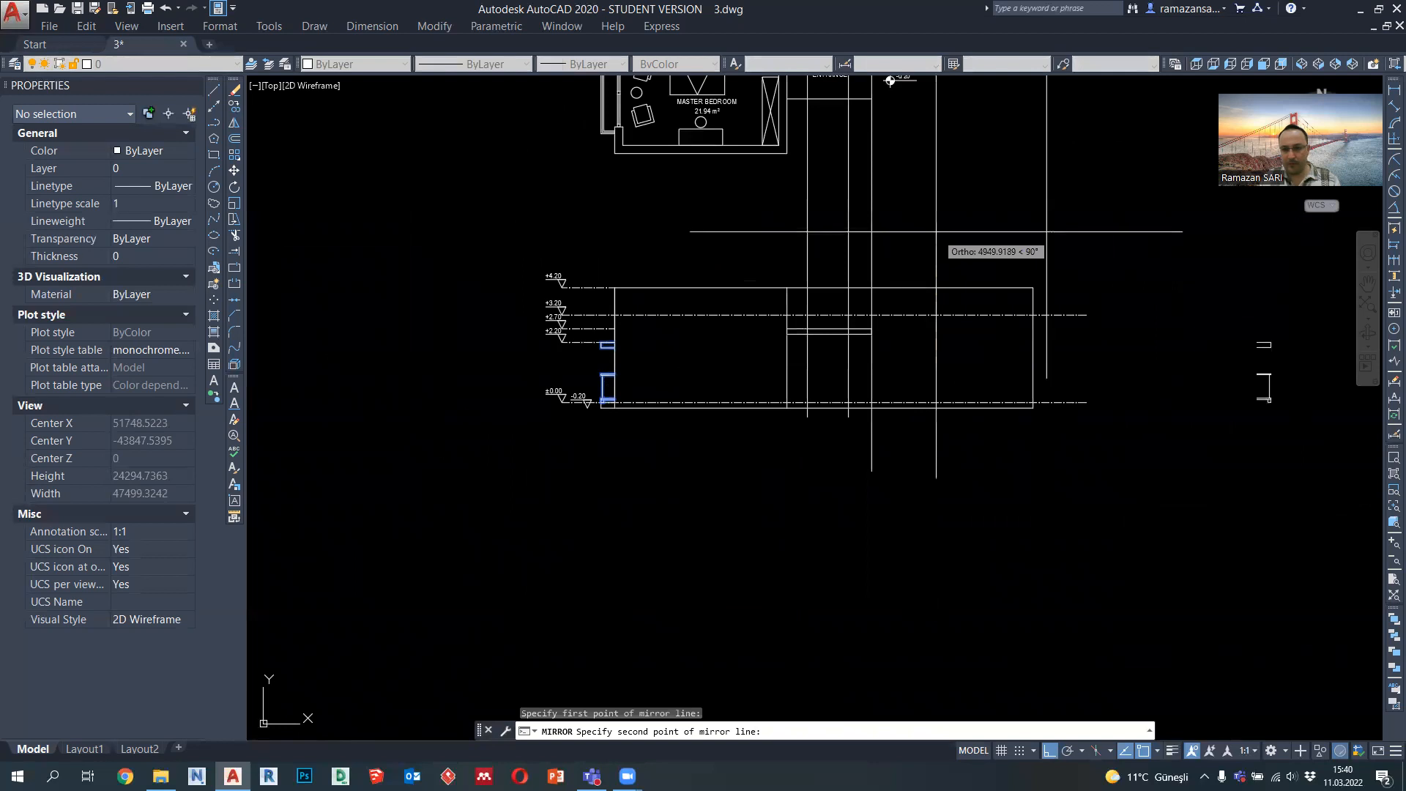
pyautogui.click(937, 232)
pyautogui.press('Return')
# Move the mirrored bay by its upper rectangle's lower inner corner onto the right block's outer edge
pyautogui.click(1258, 426)
pyautogui.click(1205, 322)
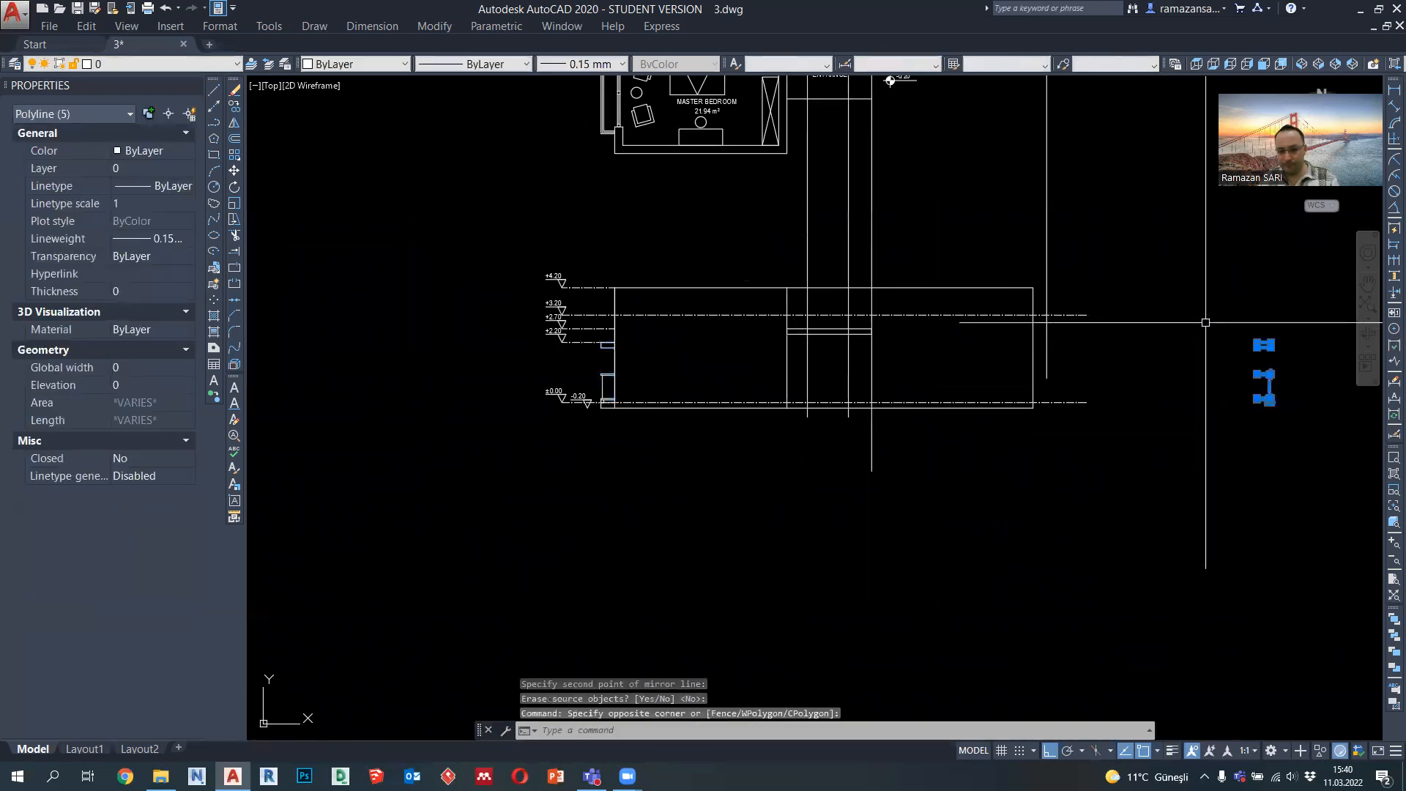
pyautogui.write('m')
pyautogui.press('Return')
pyautogui.scroll(2, 1263, 359)
pyautogui.click(1270, 322)
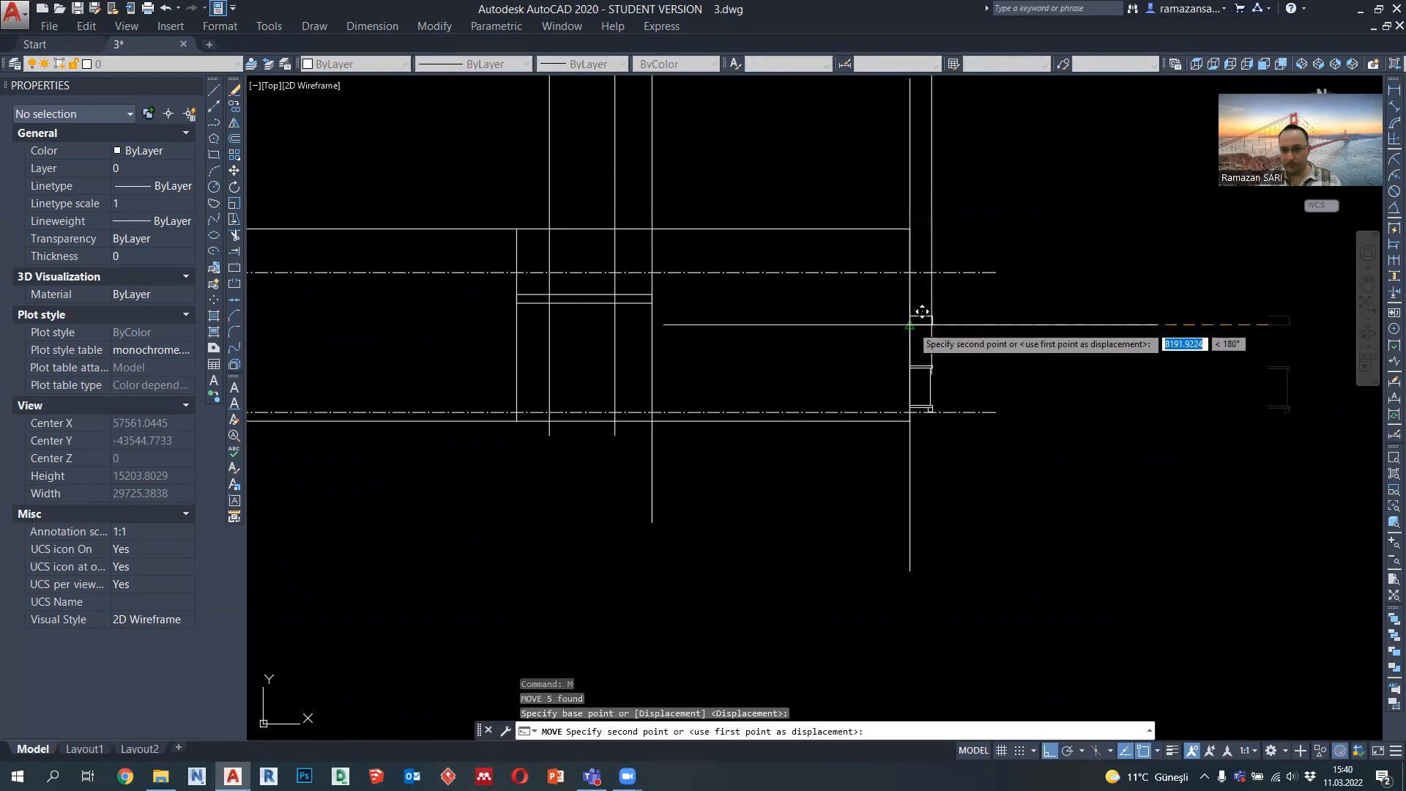
pyautogui.scroll(2, 910, 327)
pyautogui.scroll(3, 925, 315)
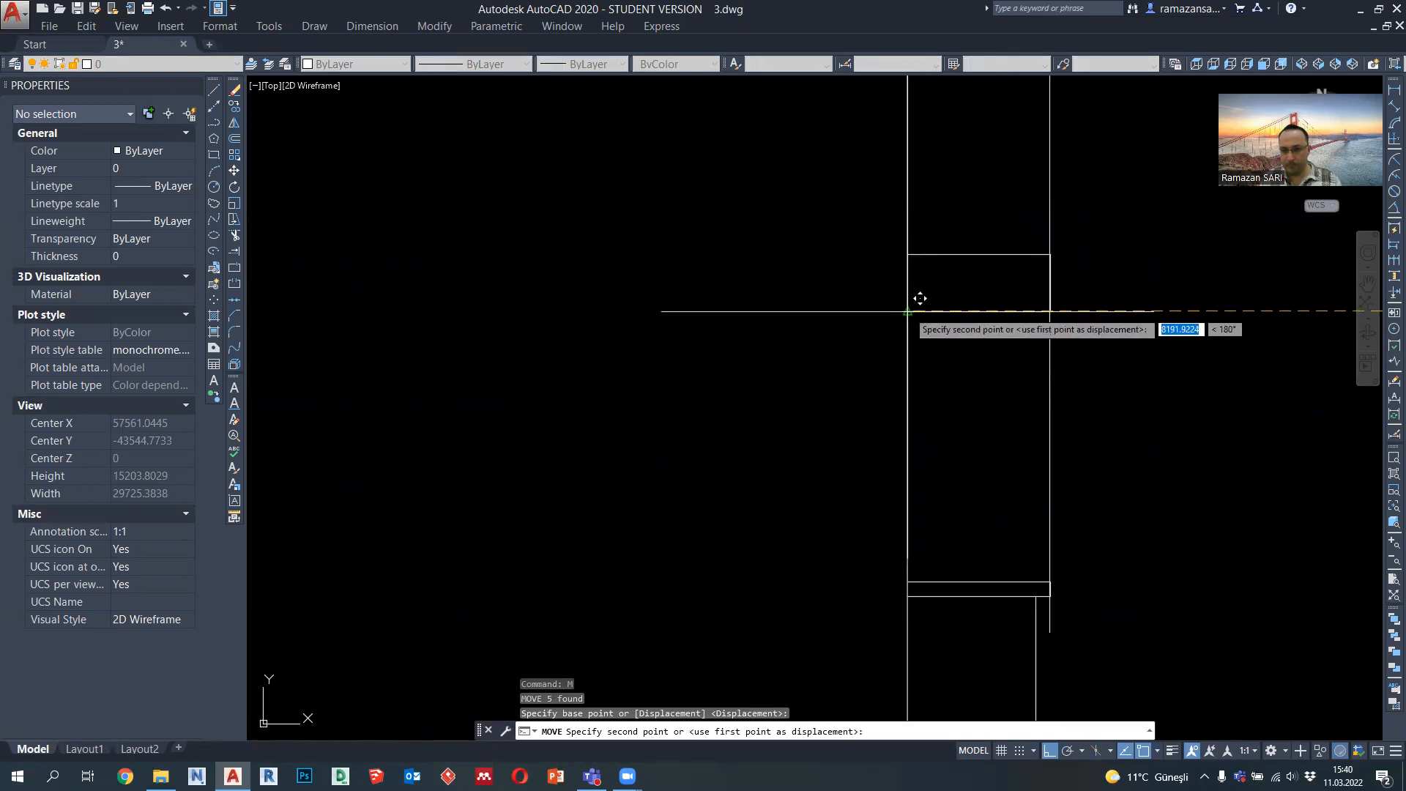
pyautogui.press('Escape')
# Delete the right bay's projection line and the three vertical projection lines at the entrance
pyautogui.scroll(-5, 938, 315)
pyautogui.click(998, 366)
pyautogui.click(984, 347)
pyautogui.press('Delete')
pyautogui.scroll(-2, 663, 279)
pyautogui.click(634, 174)
pyautogui.click(485, 110)
pyautogui.press('Delete')
pyautogui.scroll(4, 846, 341)
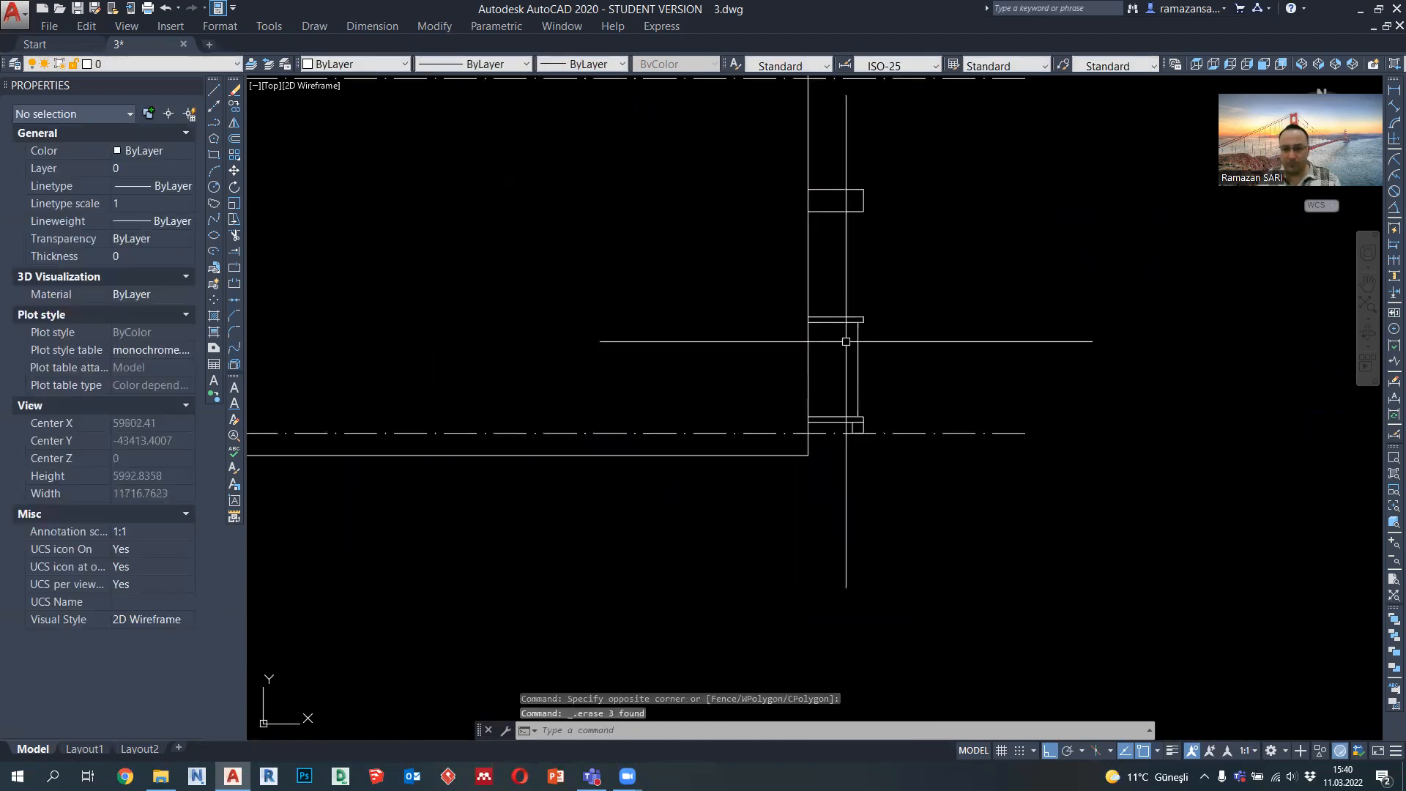
# Set the lineweight of the five polylines in the right window bay to 0.09 mm
pyautogui.click(768, 188)
pyautogui.click(904, 434)
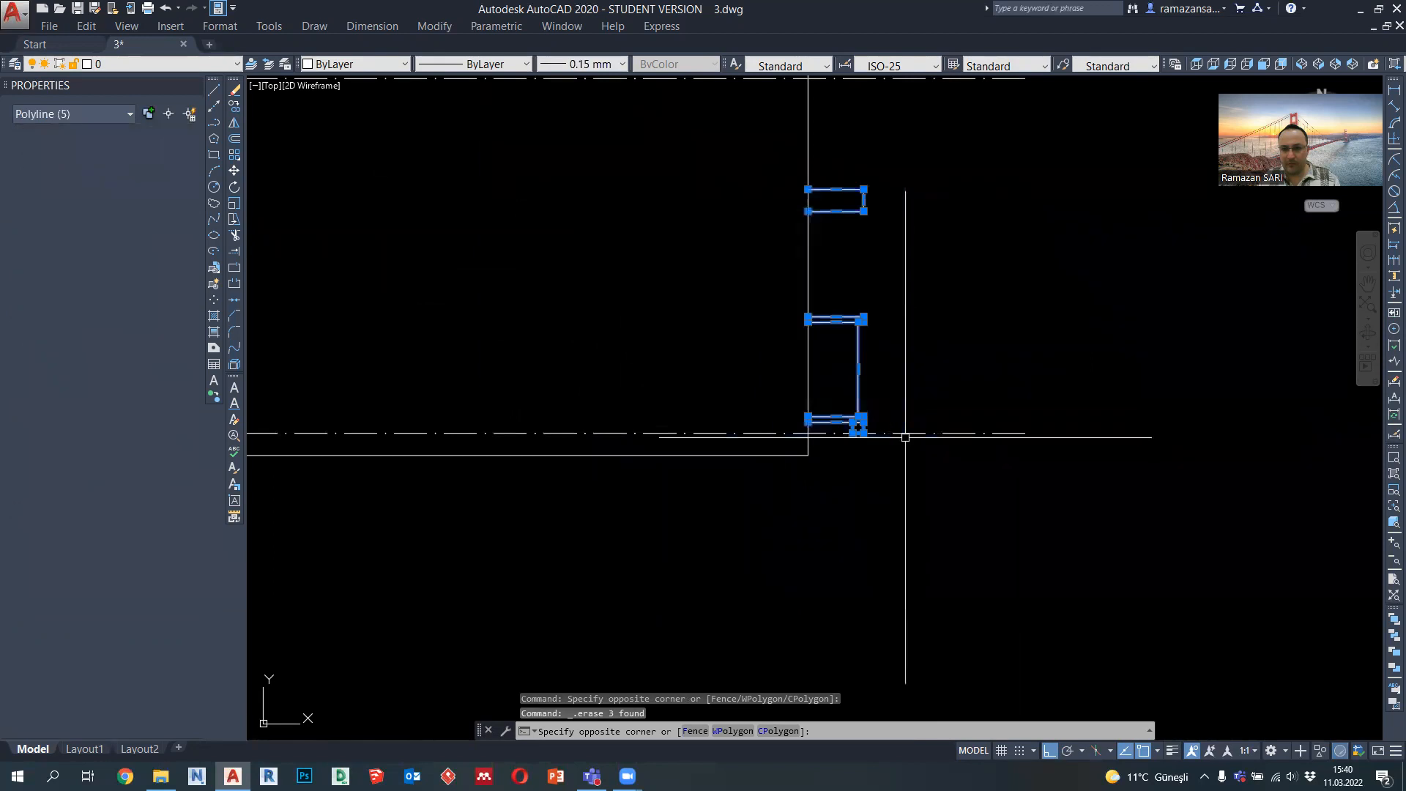
pyautogui.click(579, 65)
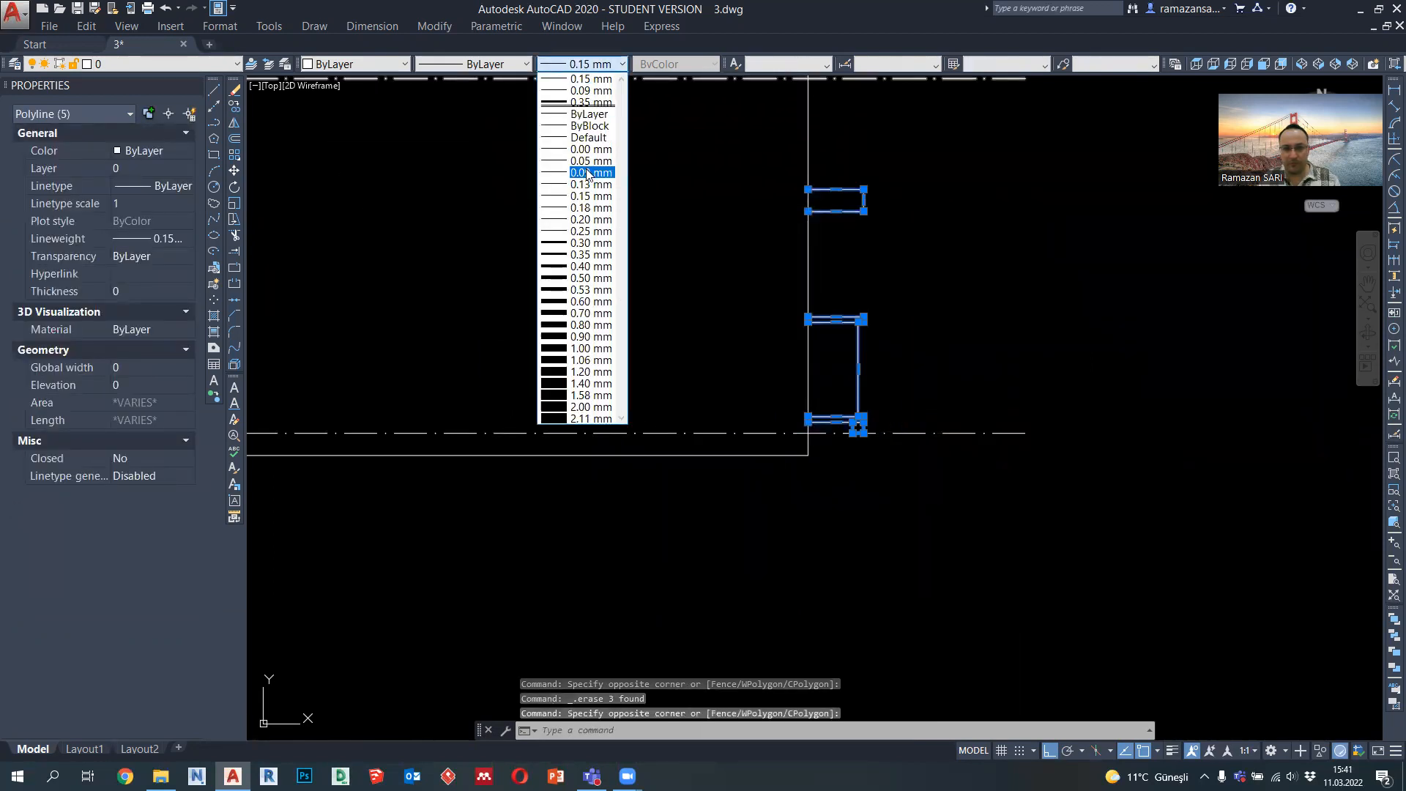
pyautogui.click(588, 173)
pyautogui.press('Escape')
# Draw a polyline from the right bay's lower outer corner down to the ground line and back to the block's corner
pyautogui.click(214, 122)
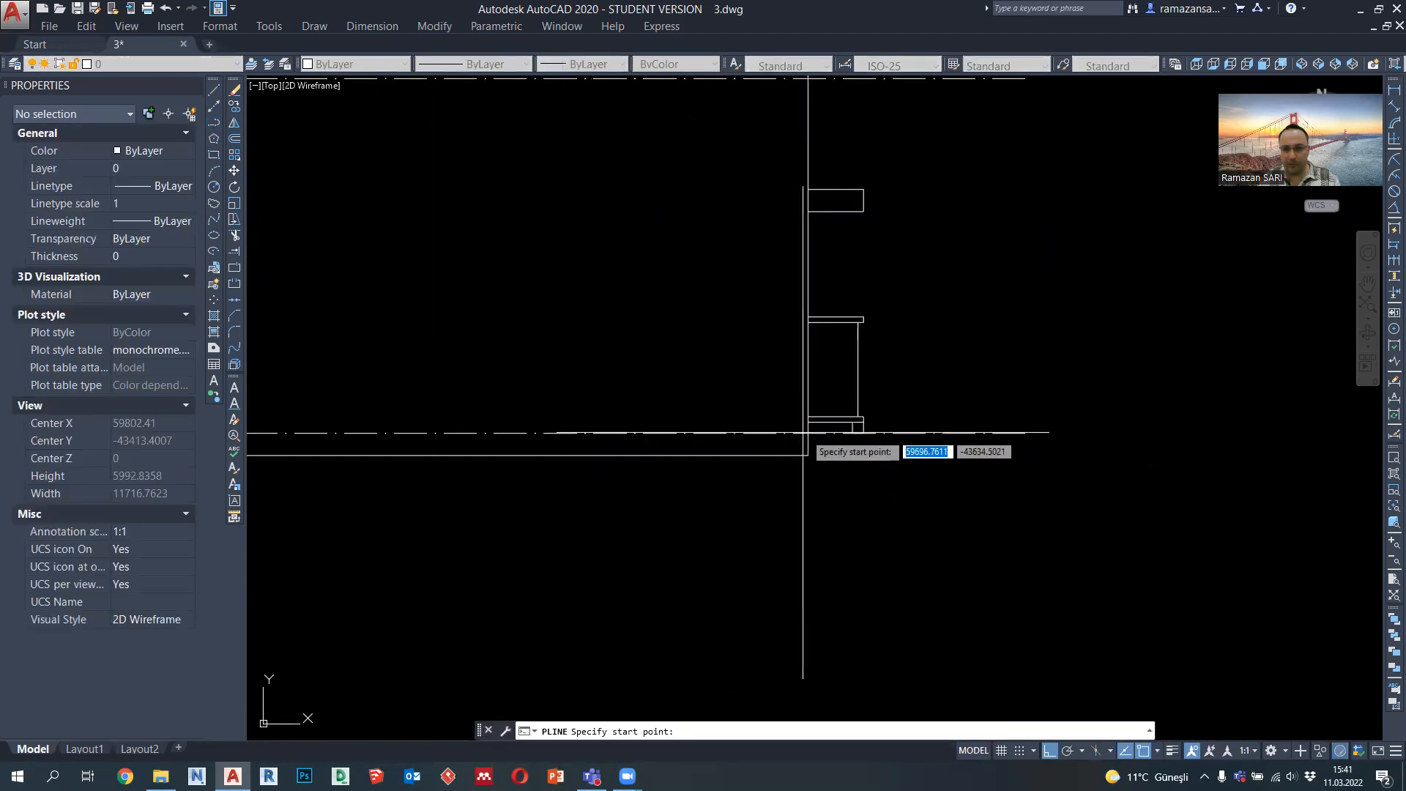
pyautogui.click(863, 434)
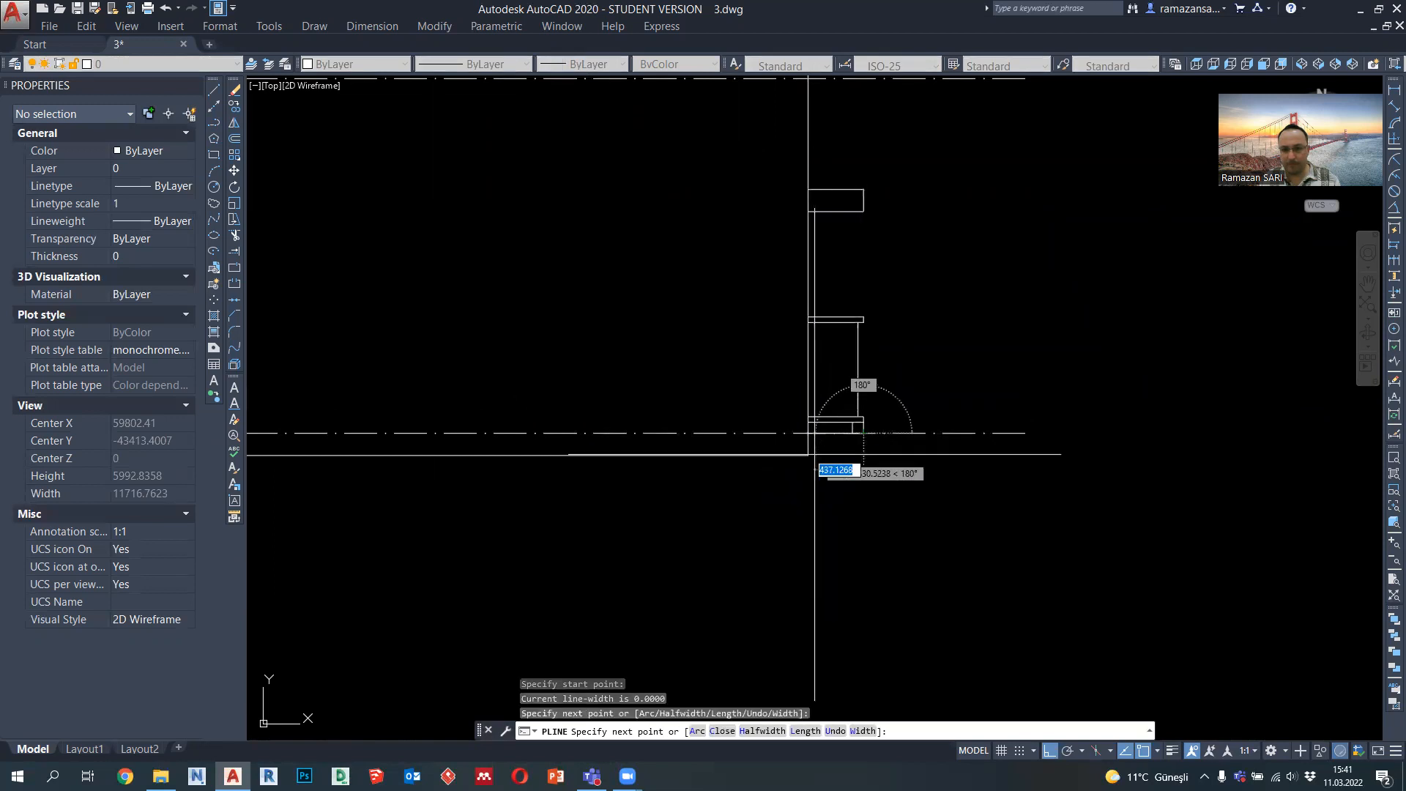
pyautogui.click(864, 455)
pyautogui.click(808, 455)
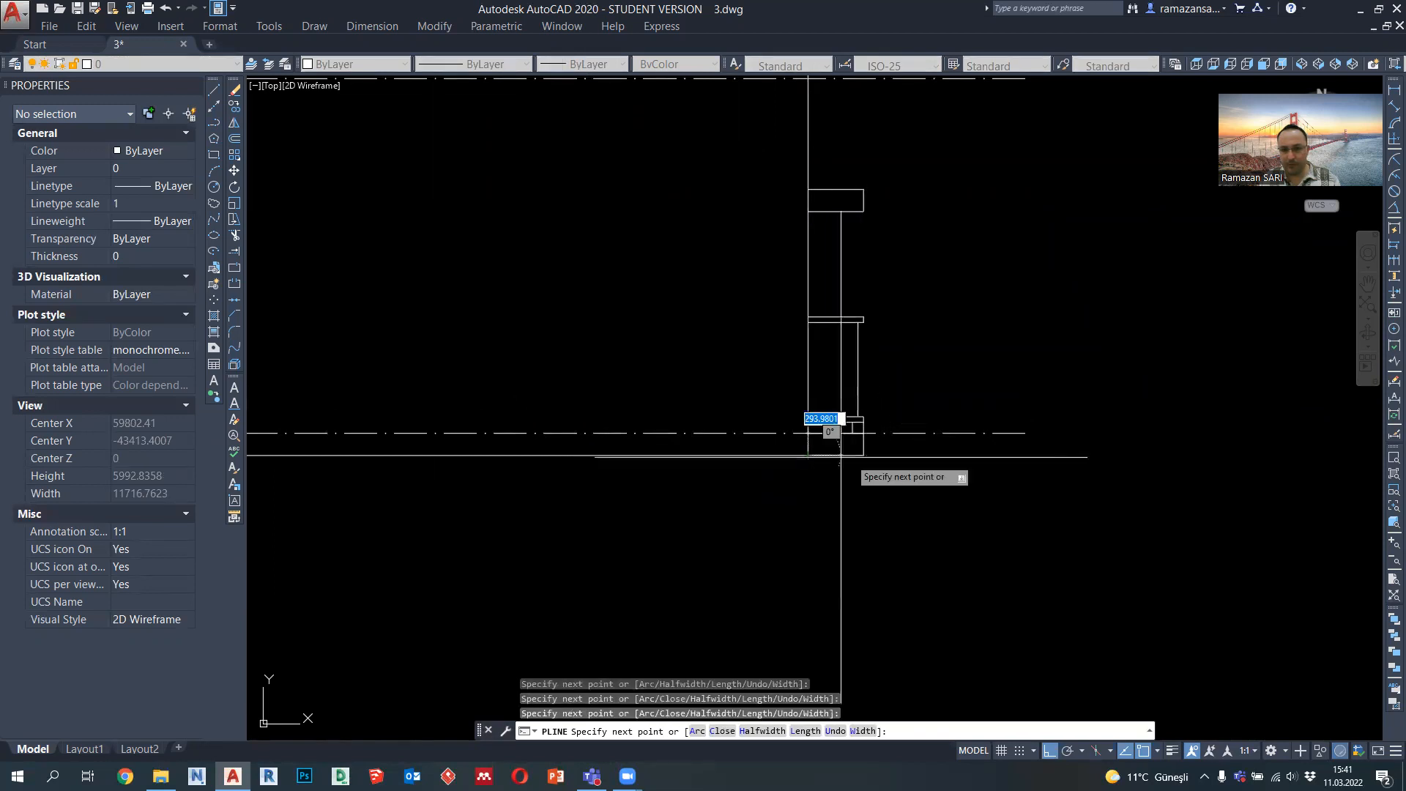
pyautogui.scroll(-3, 841, 457)
pyautogui.scroll(2, 605, 452)
pyautogui.press('Escape')
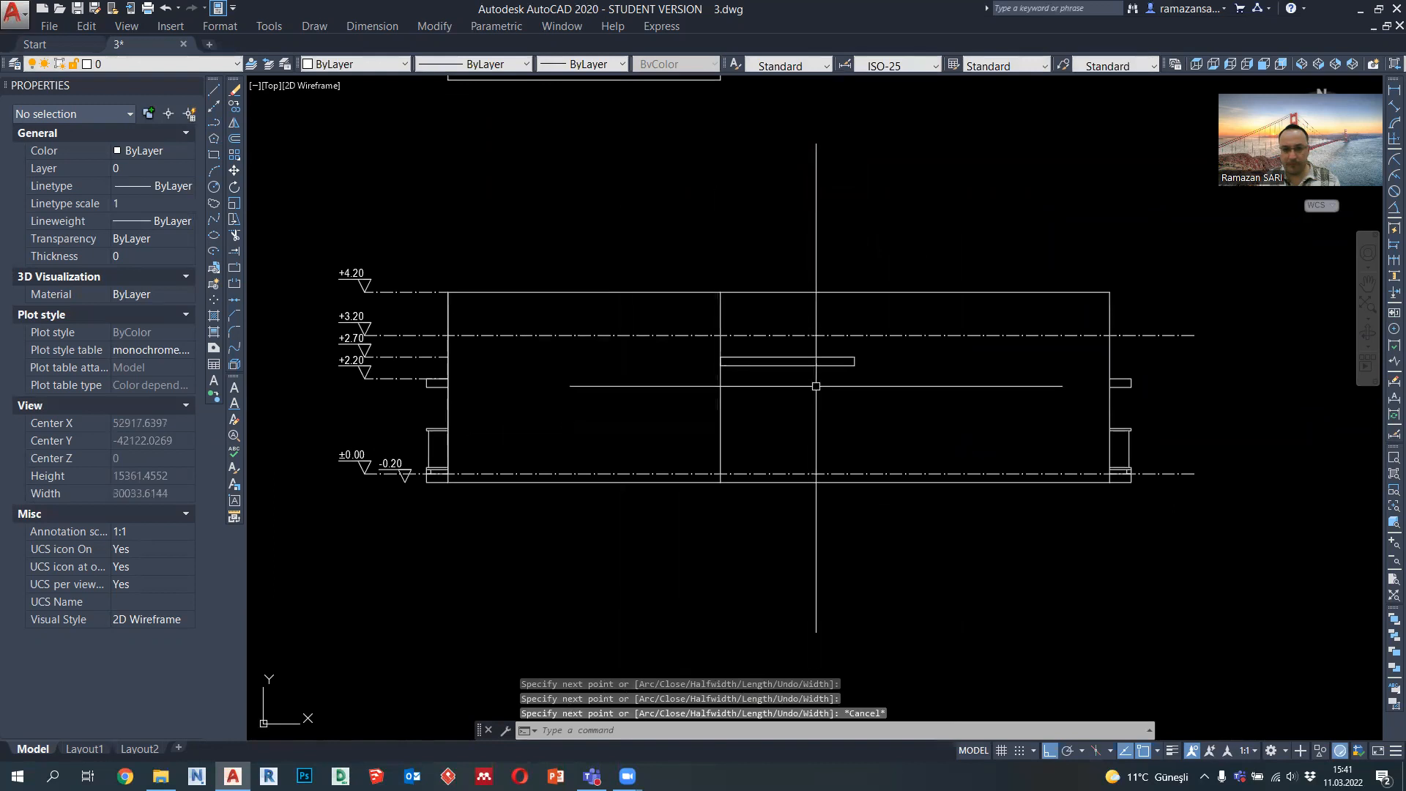
# Copy the entrance canopy rectangle 2700 straight down onto the ground line as the entrance platform
pyautogui.click(816, 365)
pyautogui.click(234, 107)
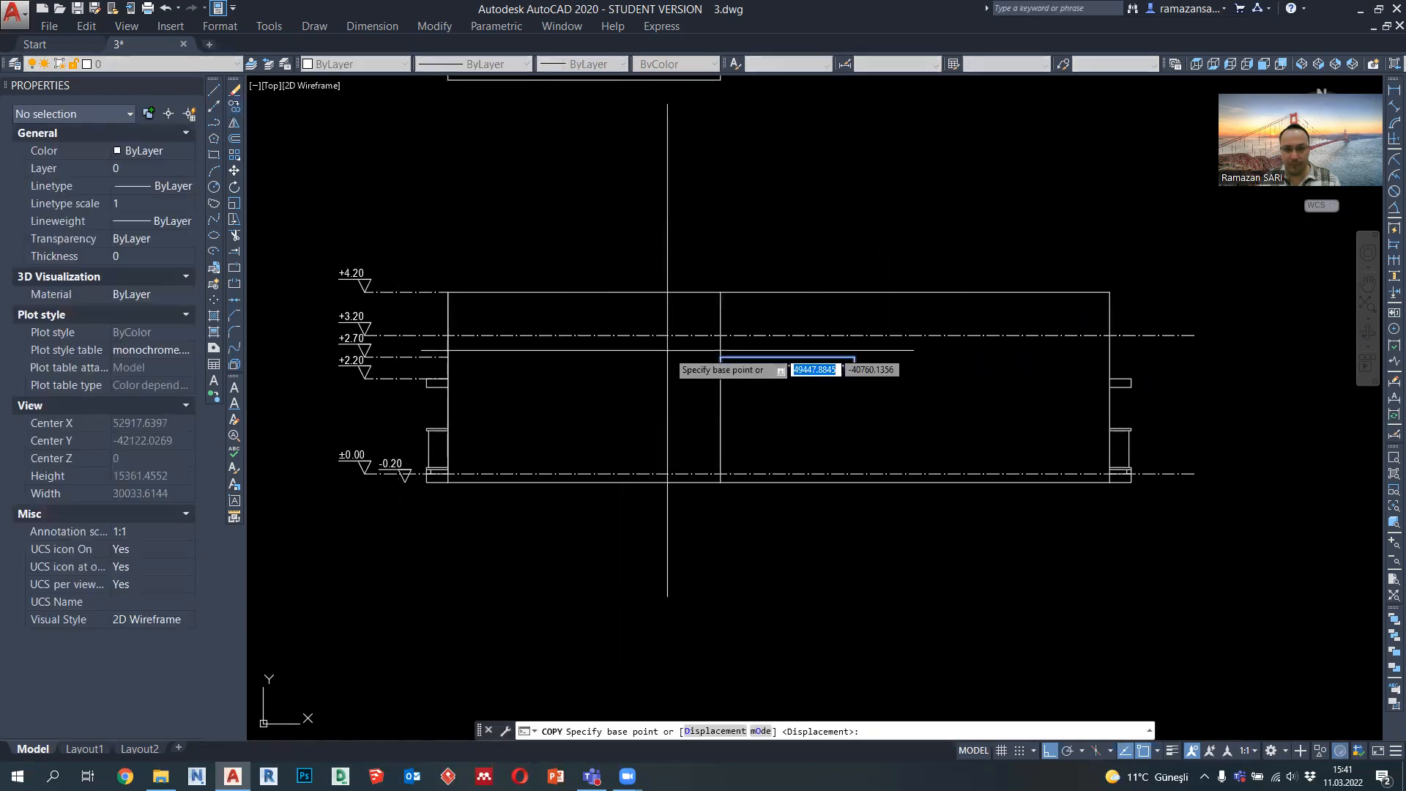
pyautogui.click(721, 359)
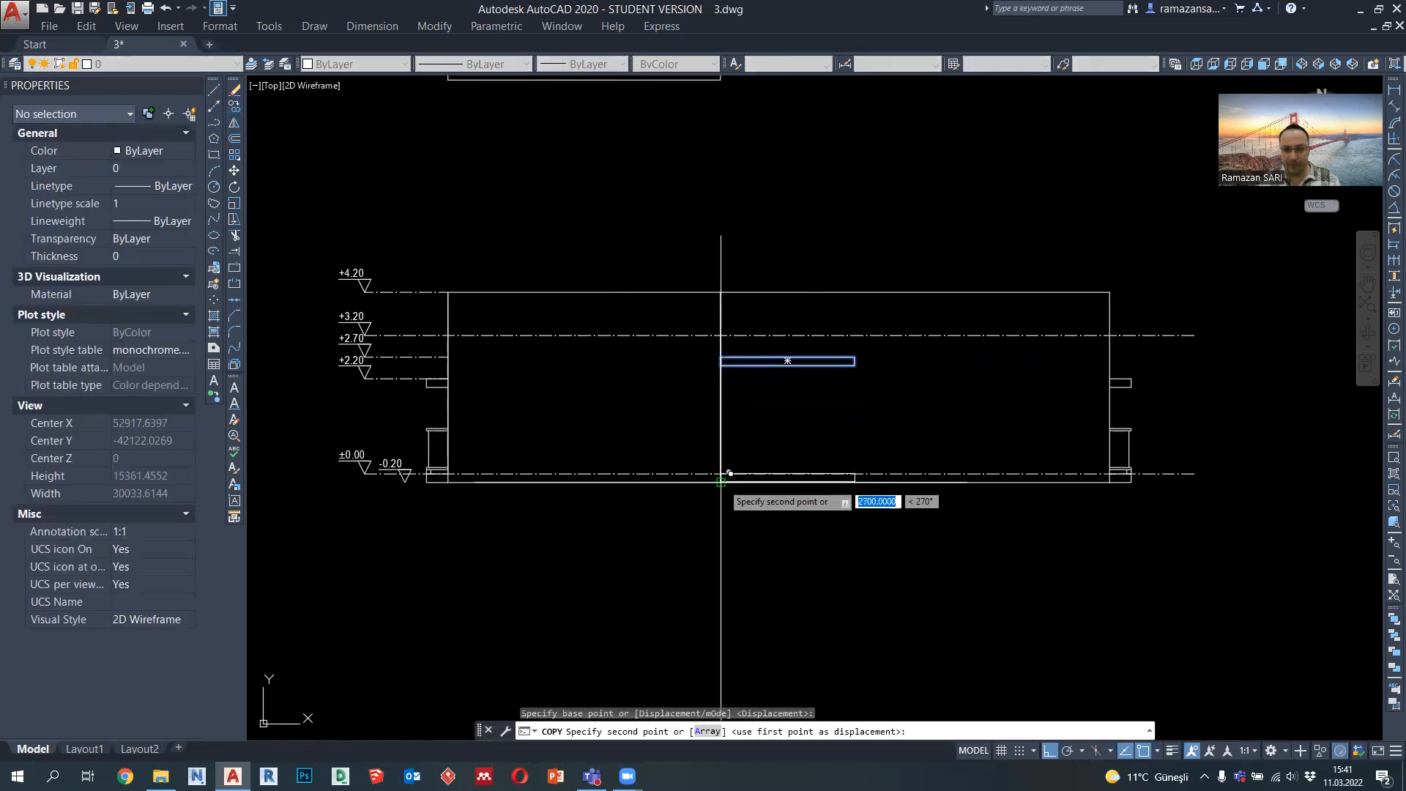
pyautogui.click(740, 476)
pyautogui.press('Escape')
# Draw vertical projection polylines from both jambs of the plan's entrance door down past the elevation
pyautogui.scroll(-4, 773, 343)
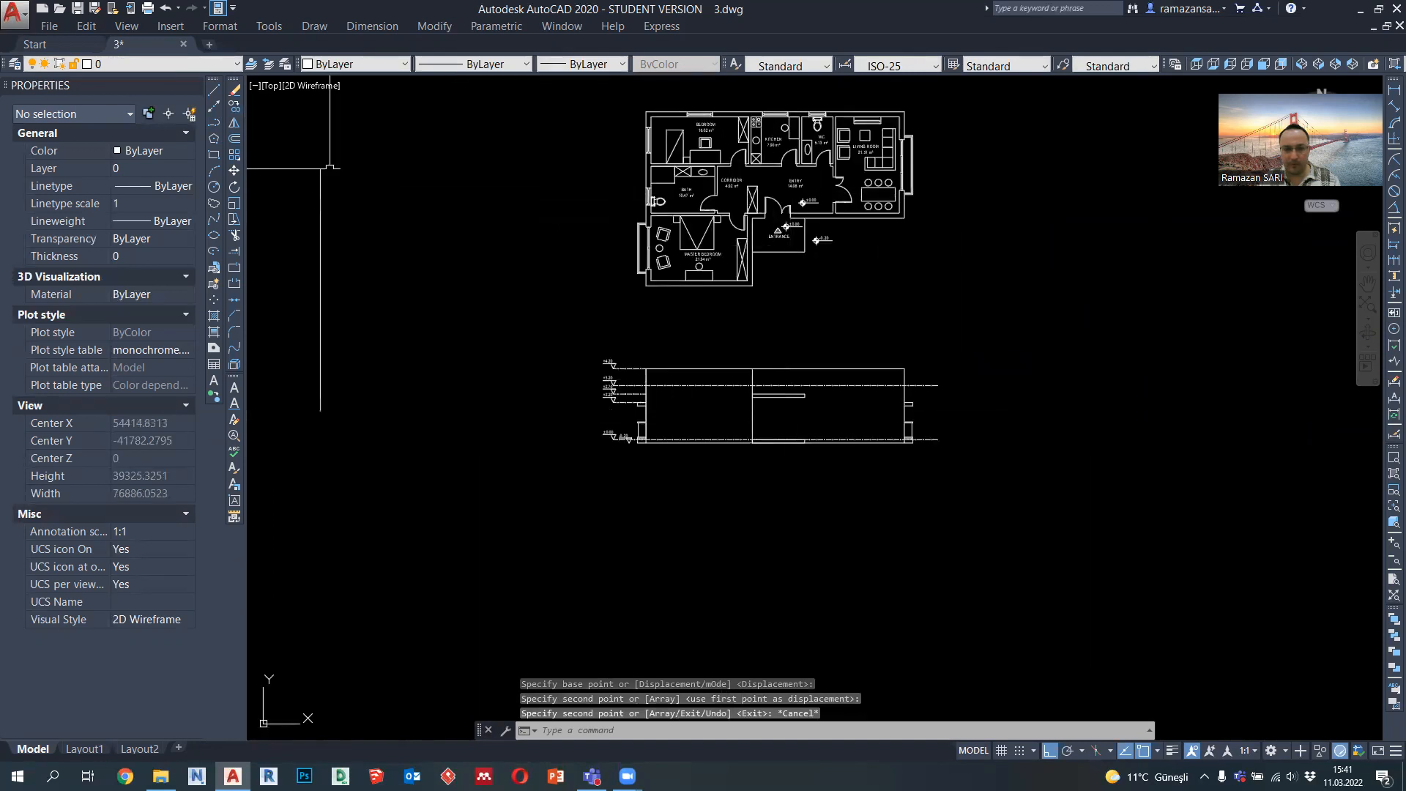
pyautogui.click(216, 123)
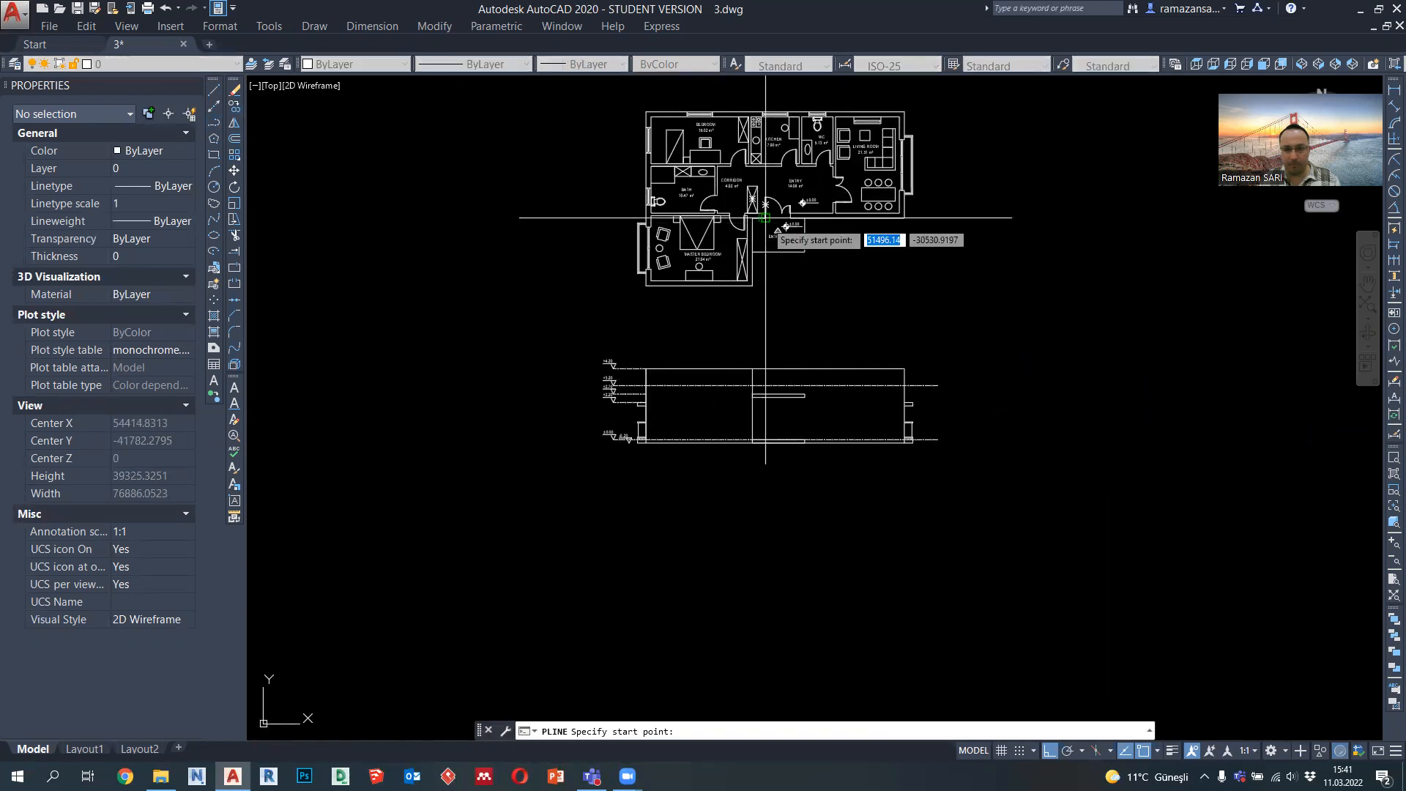
pyautogui.scroll(8, 791, 218)
pyautogui.click(873, 132)
pyautogui.scroll(-6, 850, 225)
pyautogui.click(876, 654)
pyautogui.press('Return')
pyautogui.scroll(4, 820, 555)
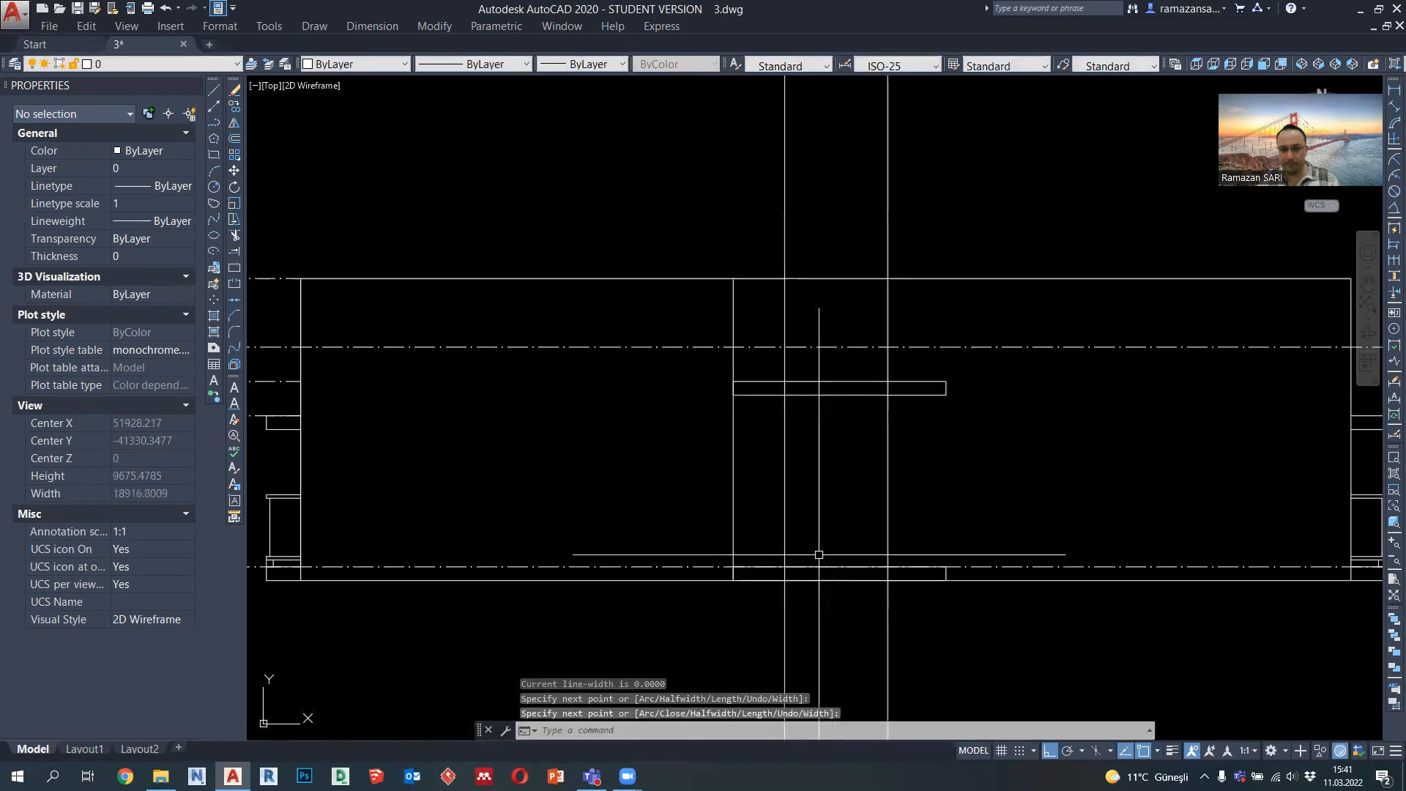
# Draw a vertical projection polyline from where the two entrance door leaves meet down past the elevation
pyautogui.click(215, 123)
pyautogui.scroll(-6, 543, 472)
pyautogui.scroll(6, 645, 253)
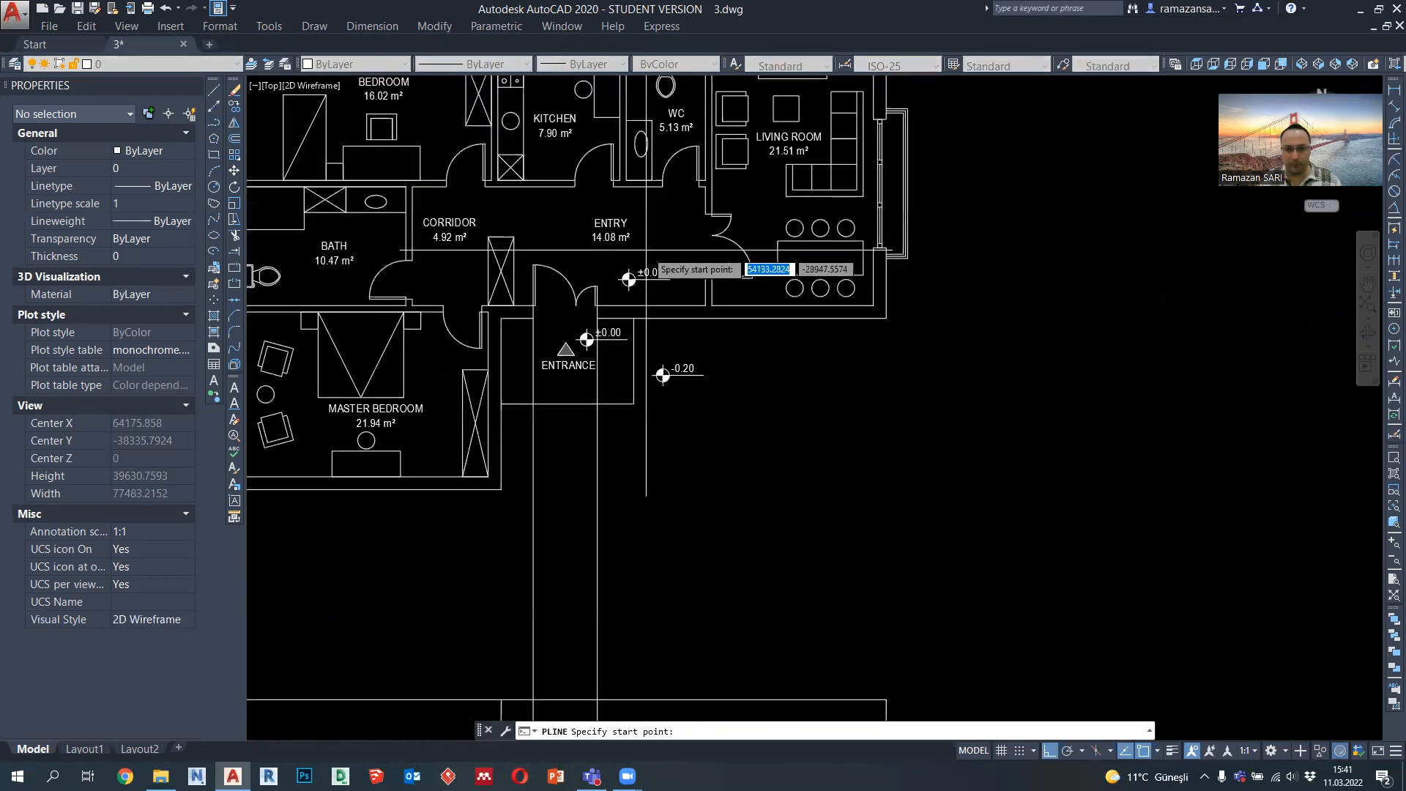
pyautogui.scroll(2, 498, 358)
pyautogui.scroll(-6, 554, 330)
pyautogui.moveTo(577, 566); pyautogui.dragTo(615, 321, button='middle')
pyautogui.scroll(4, 584, 470)
pyautogui.click(586, 494)
pyautogui.press('Escape')
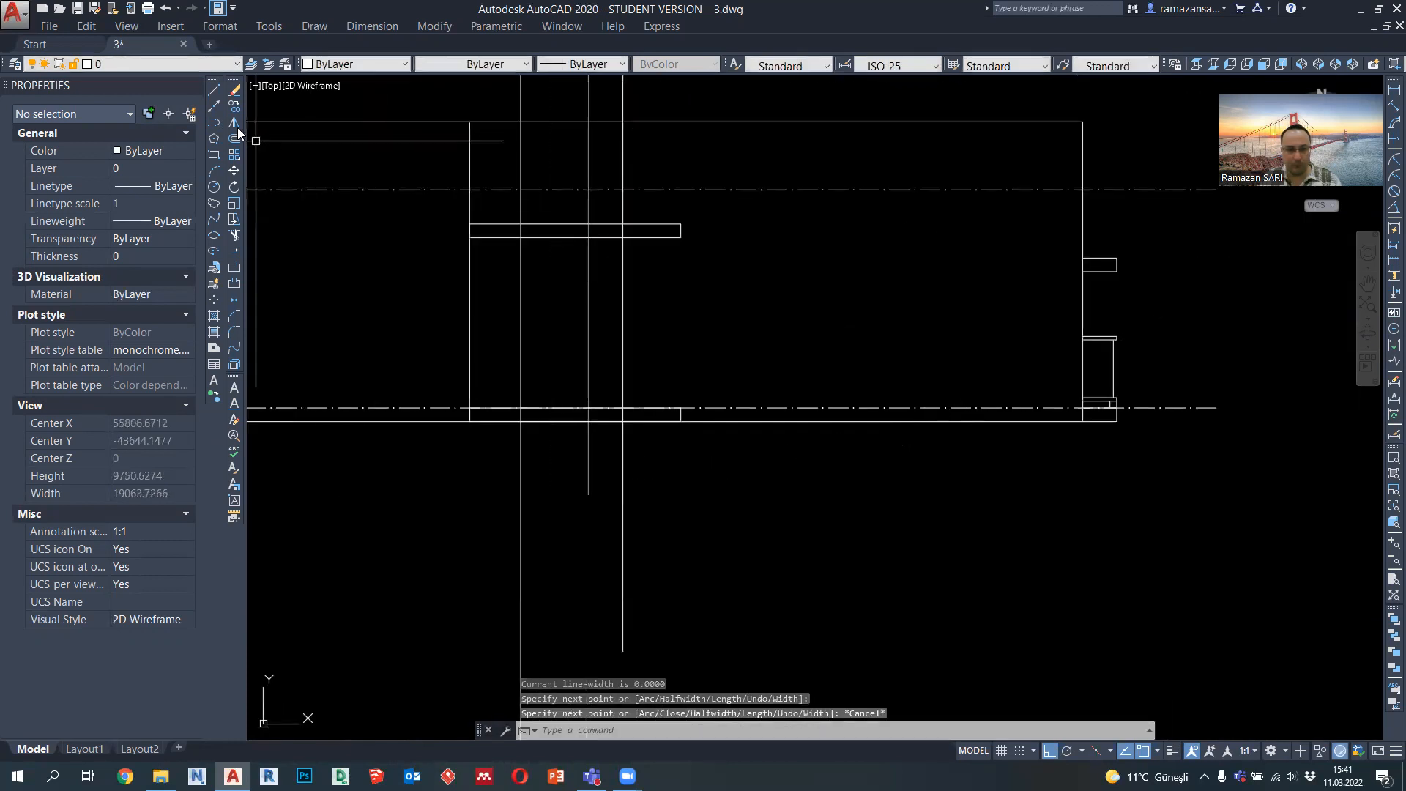
# Draw the wide door leaf's outline 2200 high from the ±0.00 line, between the left jamb and middle projection lines
pyautogui.click(214, 122)
pyautogui.scroll(2, 521, 331)
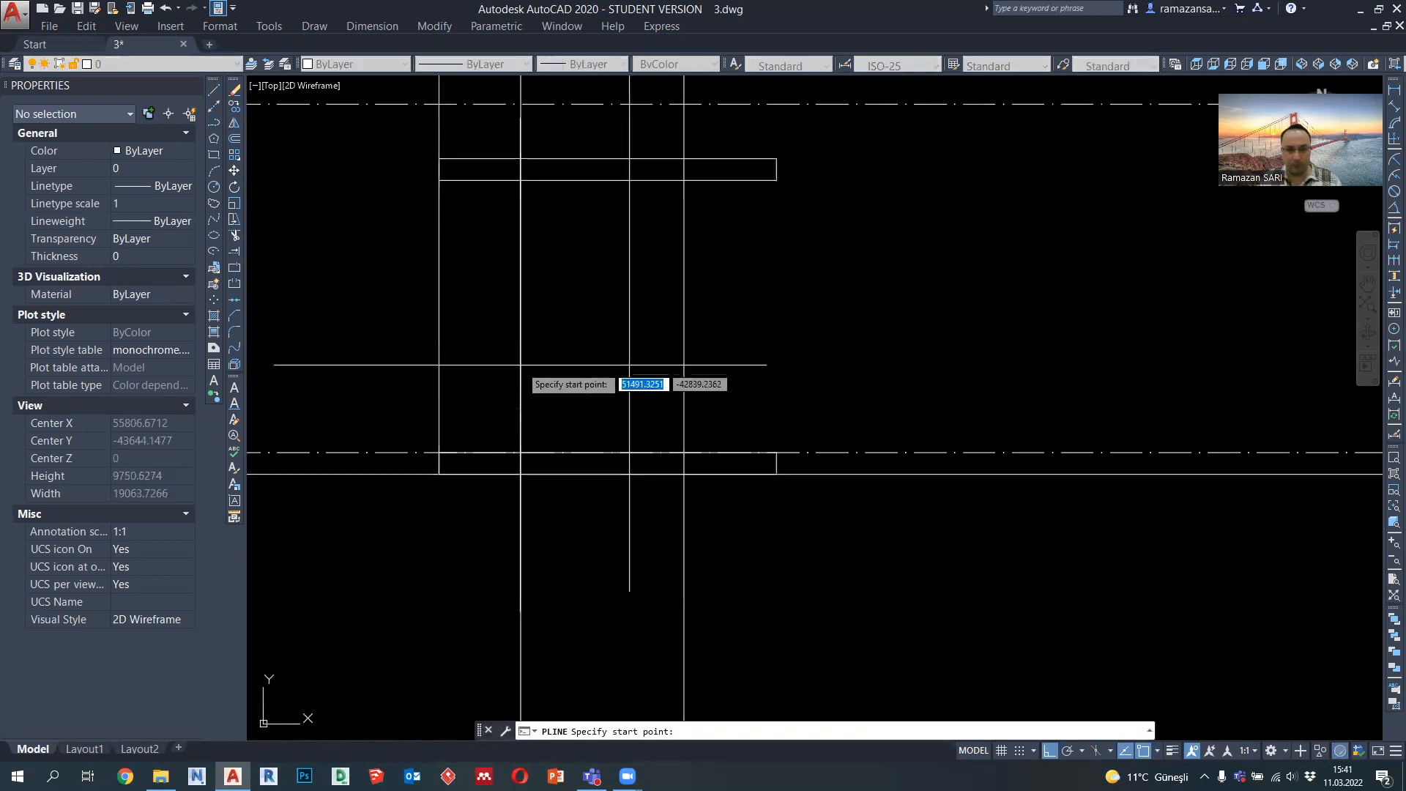
pyautogui.click(521, 452)
pyautogui.write('2200')
pyautogui.press('Return')
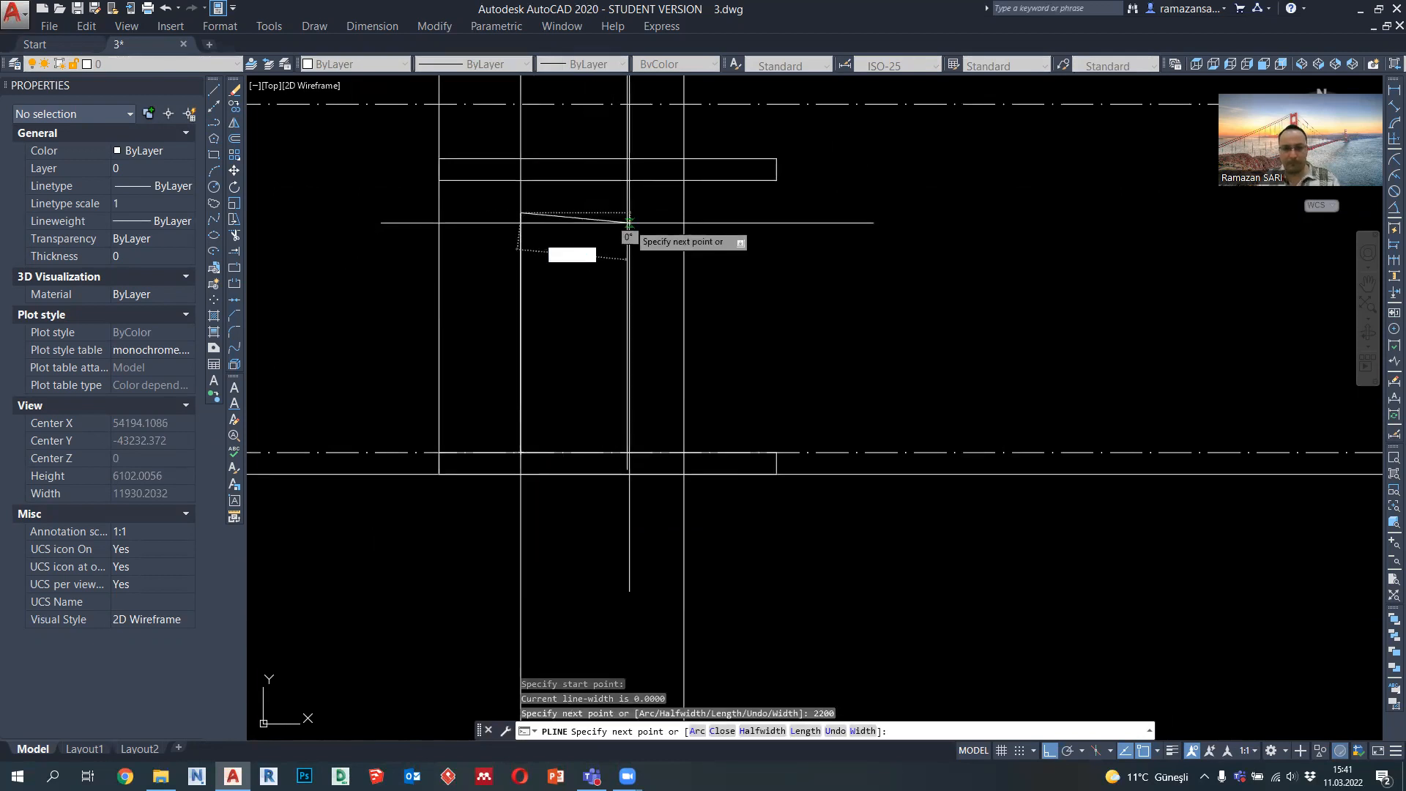
pyautogui.press('Return')
# Draw the narrow door leaf's outline from the ±0.00 line up the right jamb projection and across to the wide leaf's top corner
pyautogui.press('Return')
pyautogui.click(684, 452)
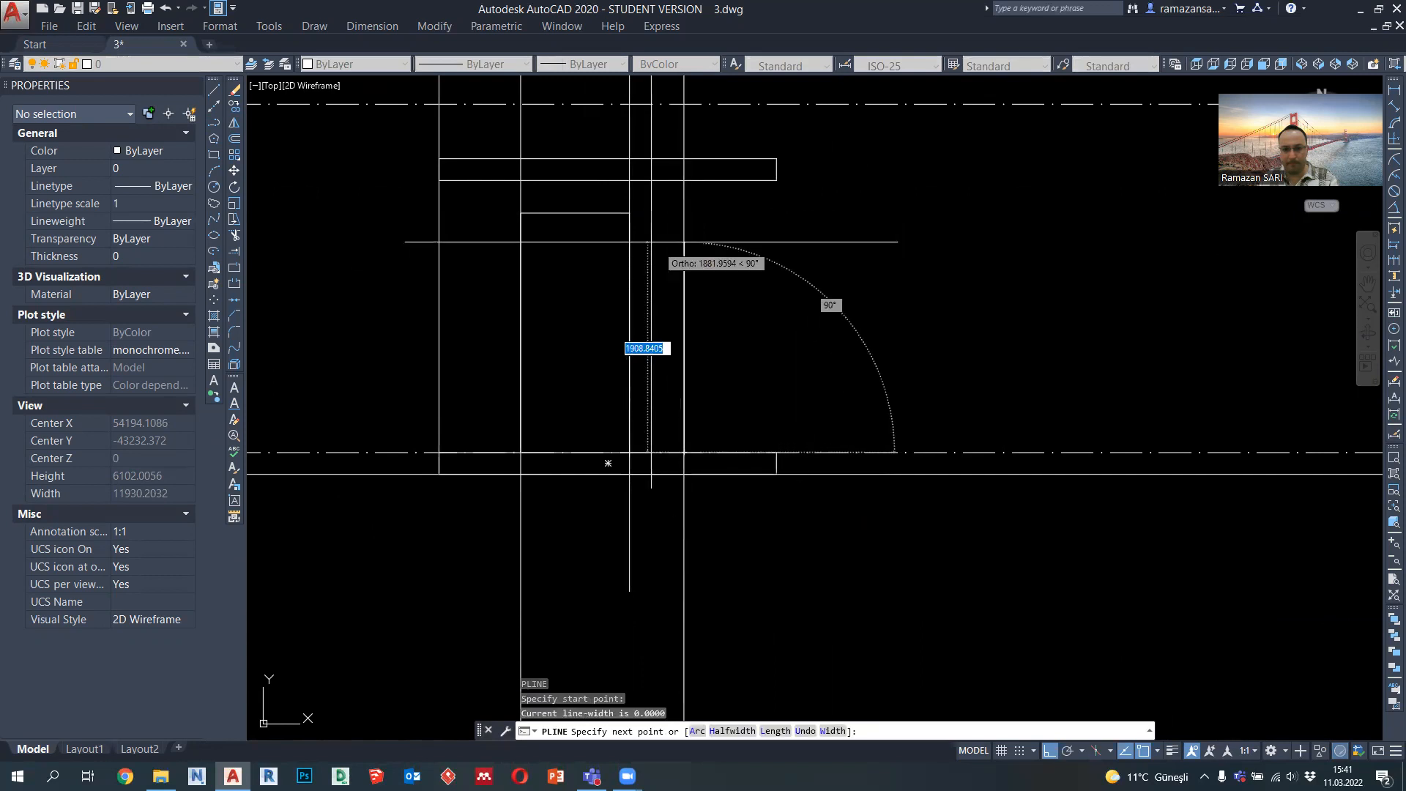
pyautogui.click(684, 213)
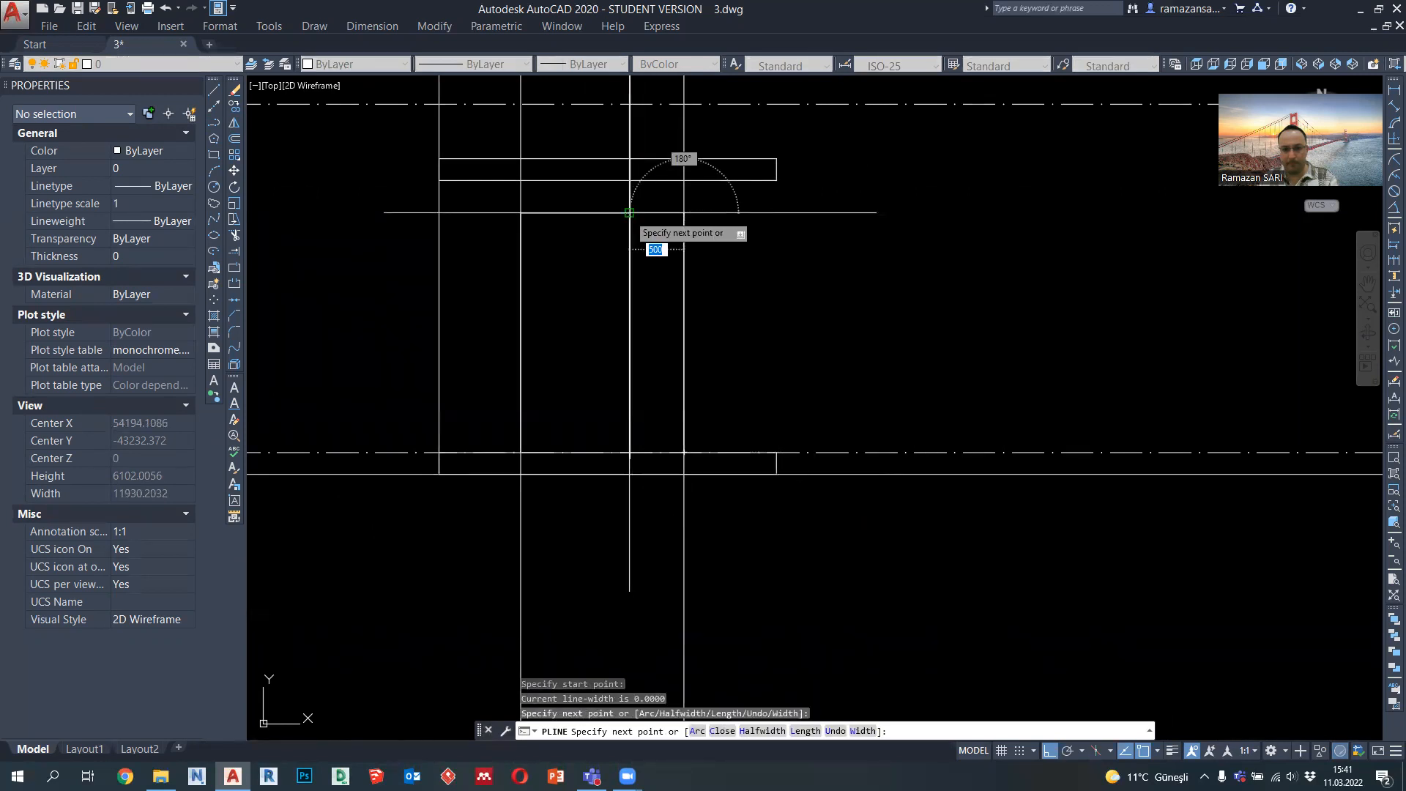
pyautogui.click(629, 213)
pyautogui.press('Return')
# Delete the three vertical projection lines running through the entrance door
pyautogui.click(745, 662)
pyautogui.click(474, 541)
pyautogui.press('Delete')
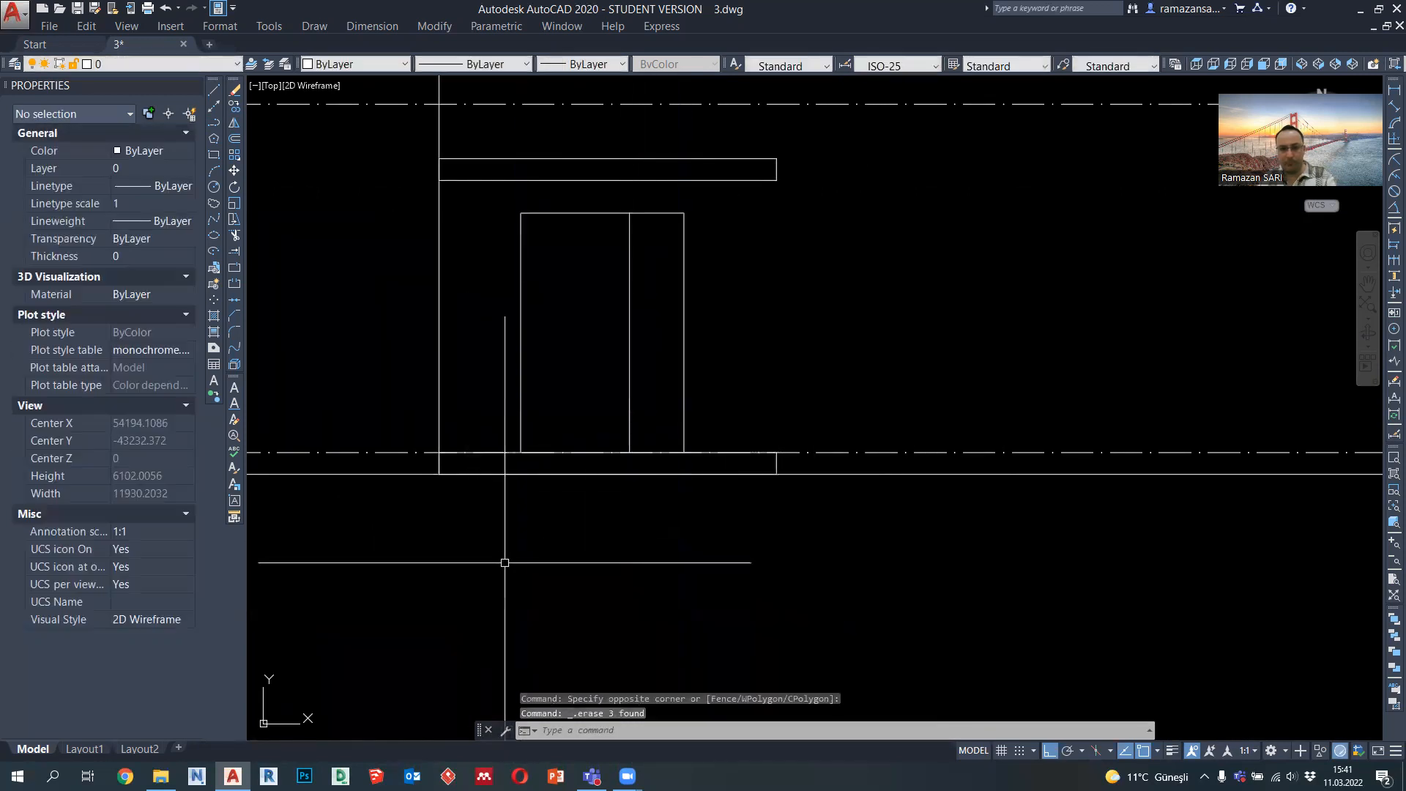
# Draw the wide leaf's opening symbol from its outer top corner to the middle line's midpoint and the outer bottom corner
pyautogui.click(213, 122)
pyautogui.click(520, 213)
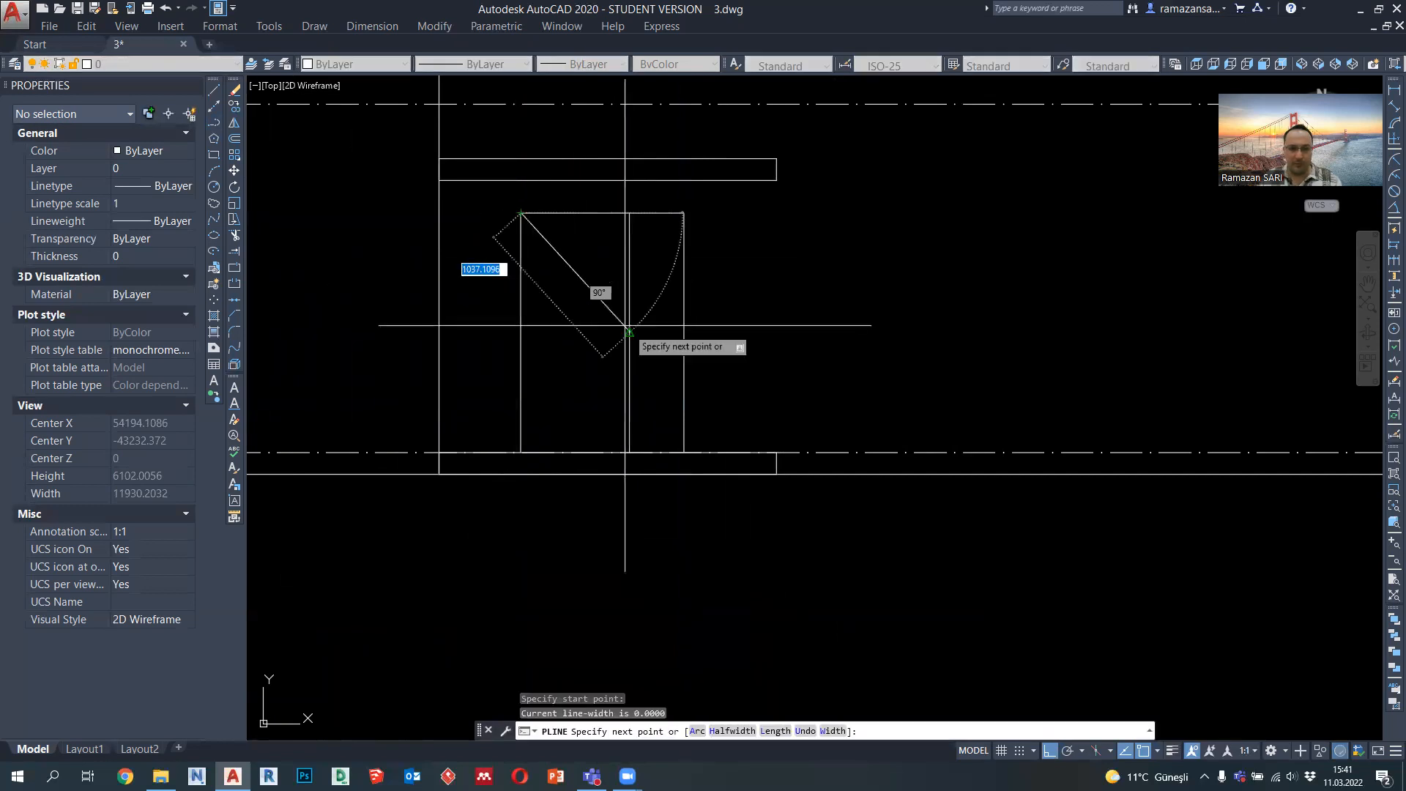
pyautogui.click(629, 332)
pyautogui.click(521, 452)
pyautogui.press('Return')
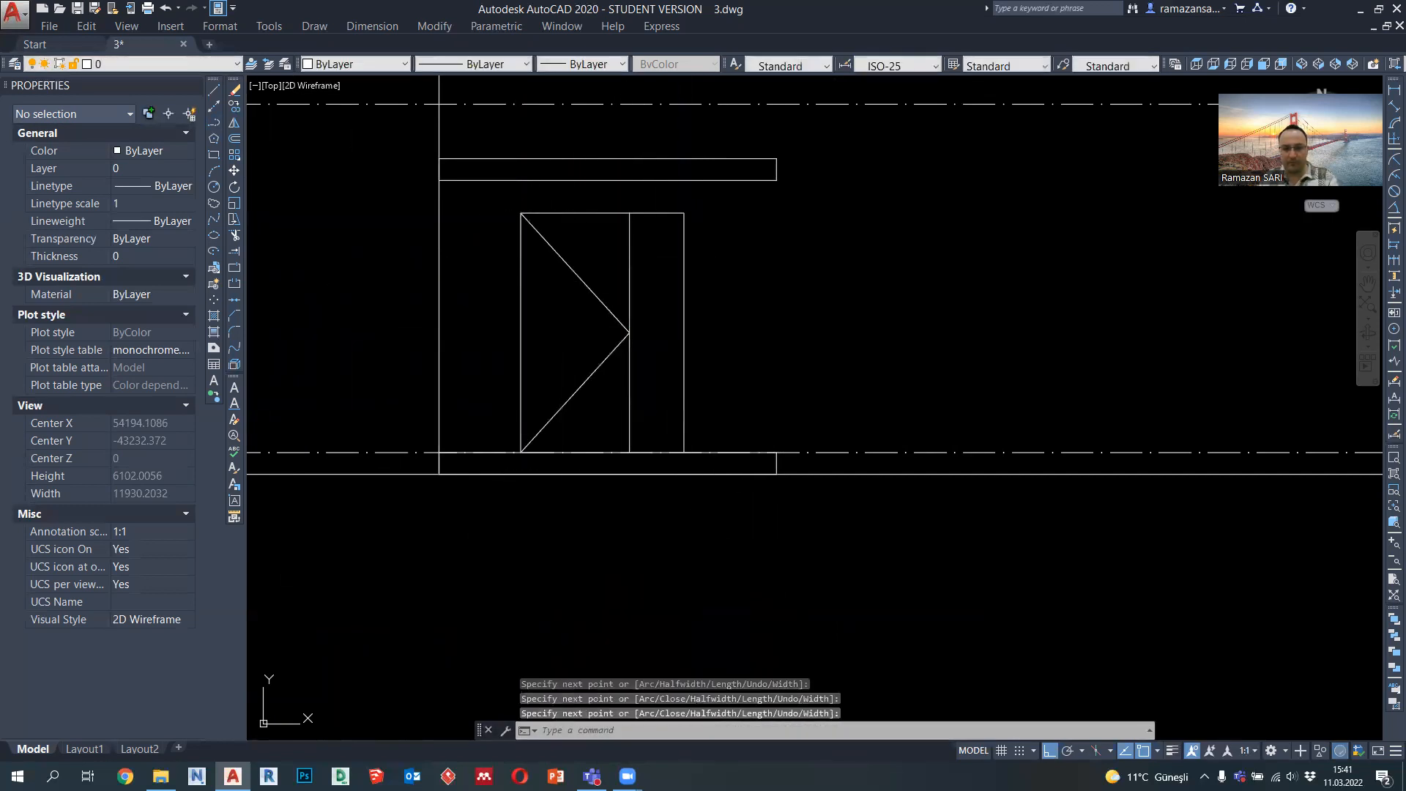
# Draw the narrow leaf's opening symbol from its outer top corner to the middle line's midpoint and the outer bottom corner
pyautogui.press('Return')
pyautogui.click(684, 213)
pyautogui.click(629, 332)
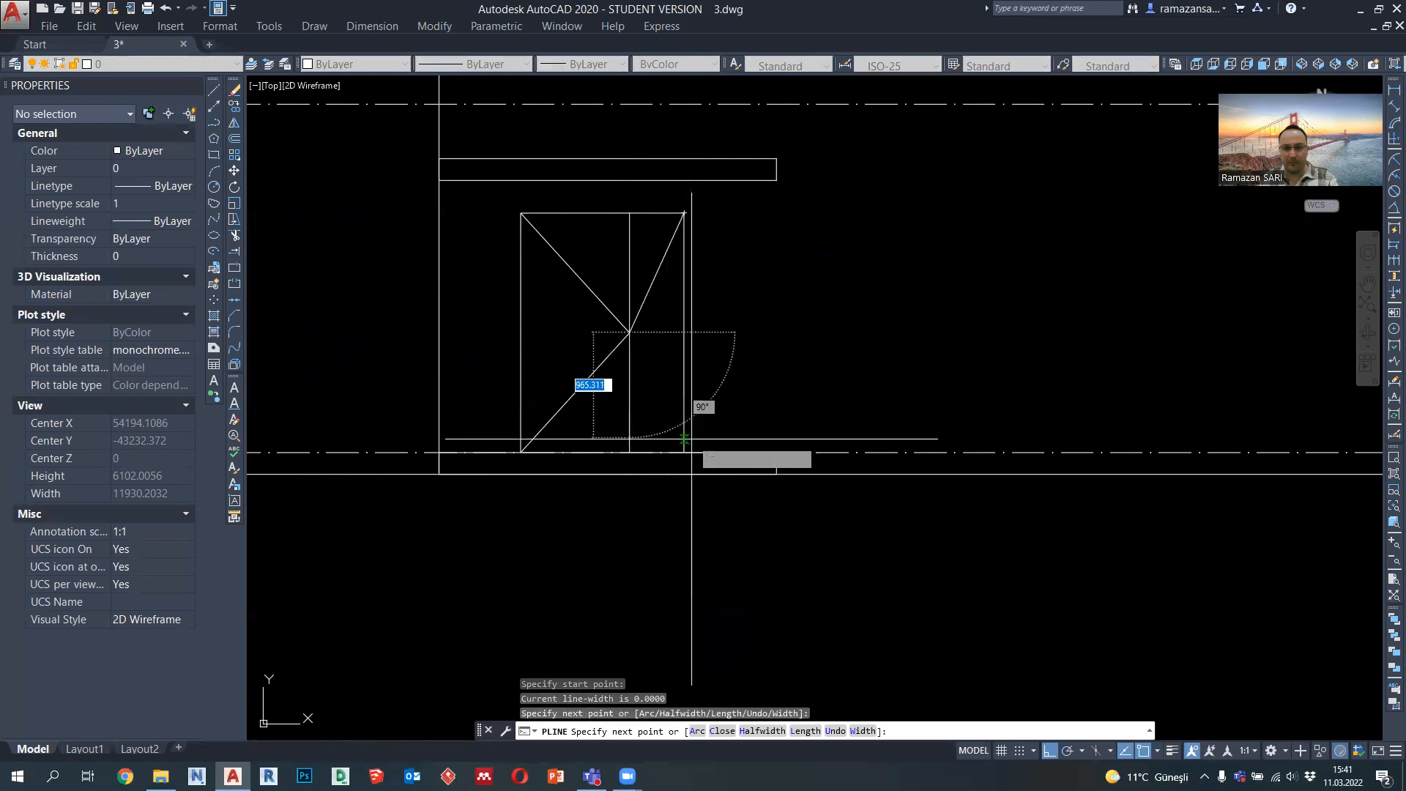
pyautogui.click(685, 452)
pyautogui.press('Return')
pyautogui.scroll(-8, 739, 437)
pyautogui.press('Escape')
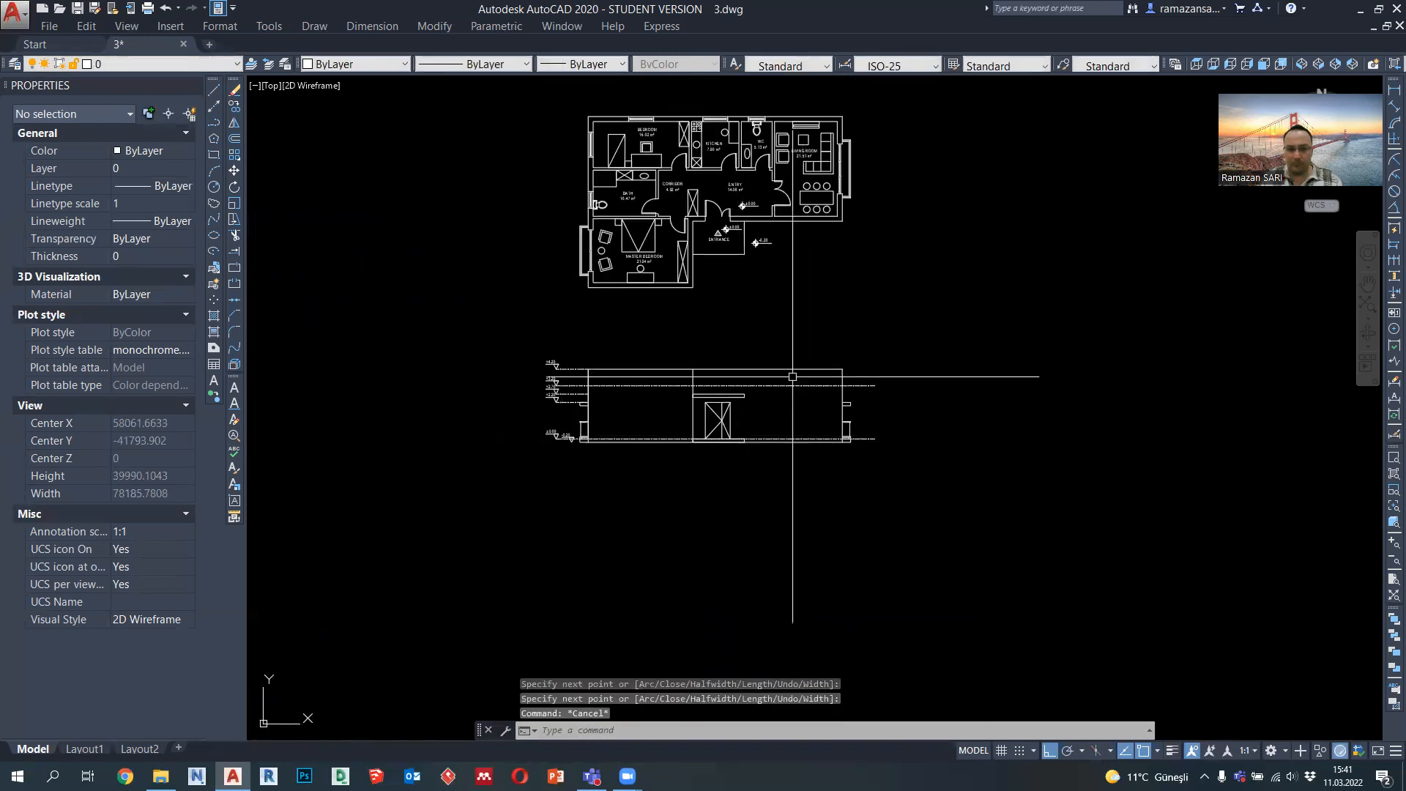
pyautogui.scroll(3, 681, 396)
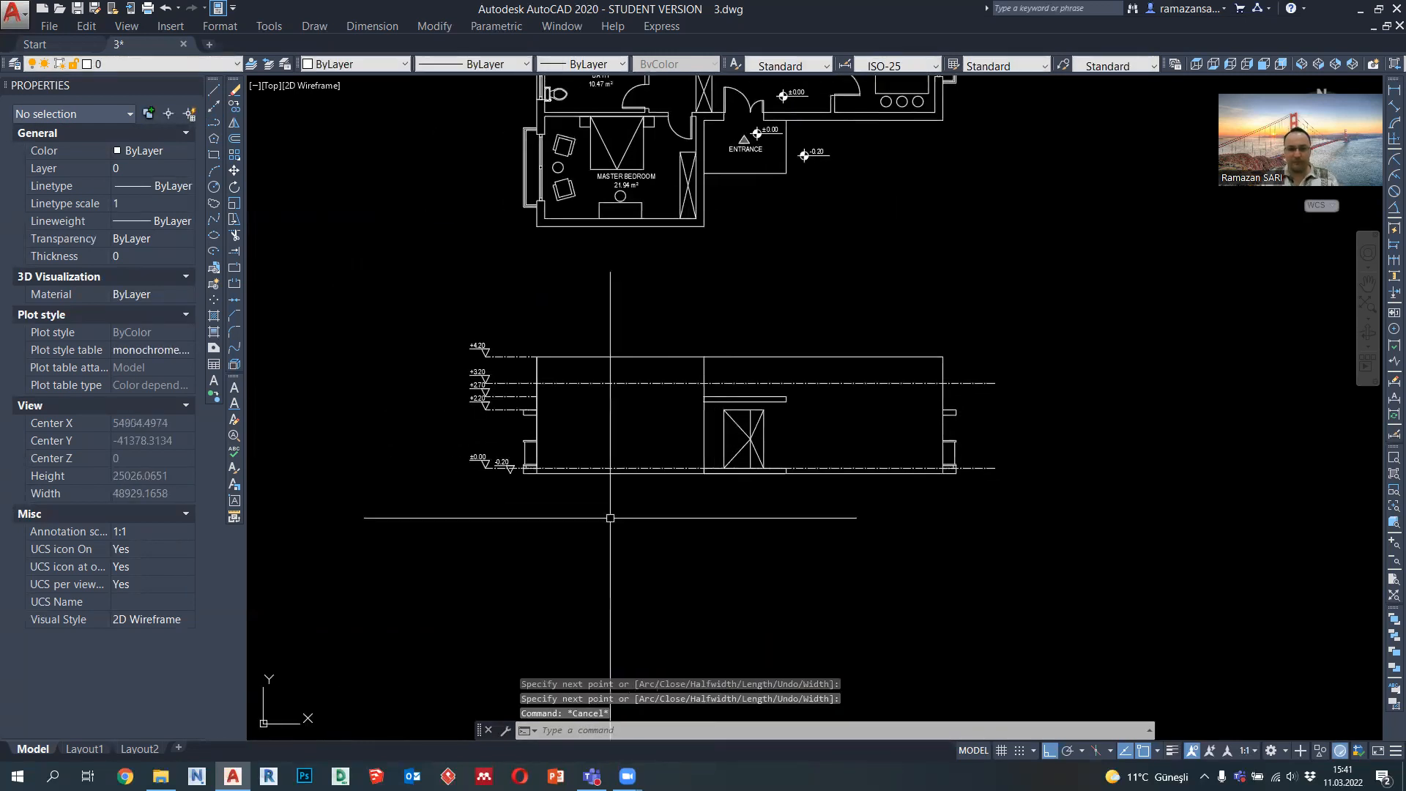
pyautogui.scroll(2, 725, 410)
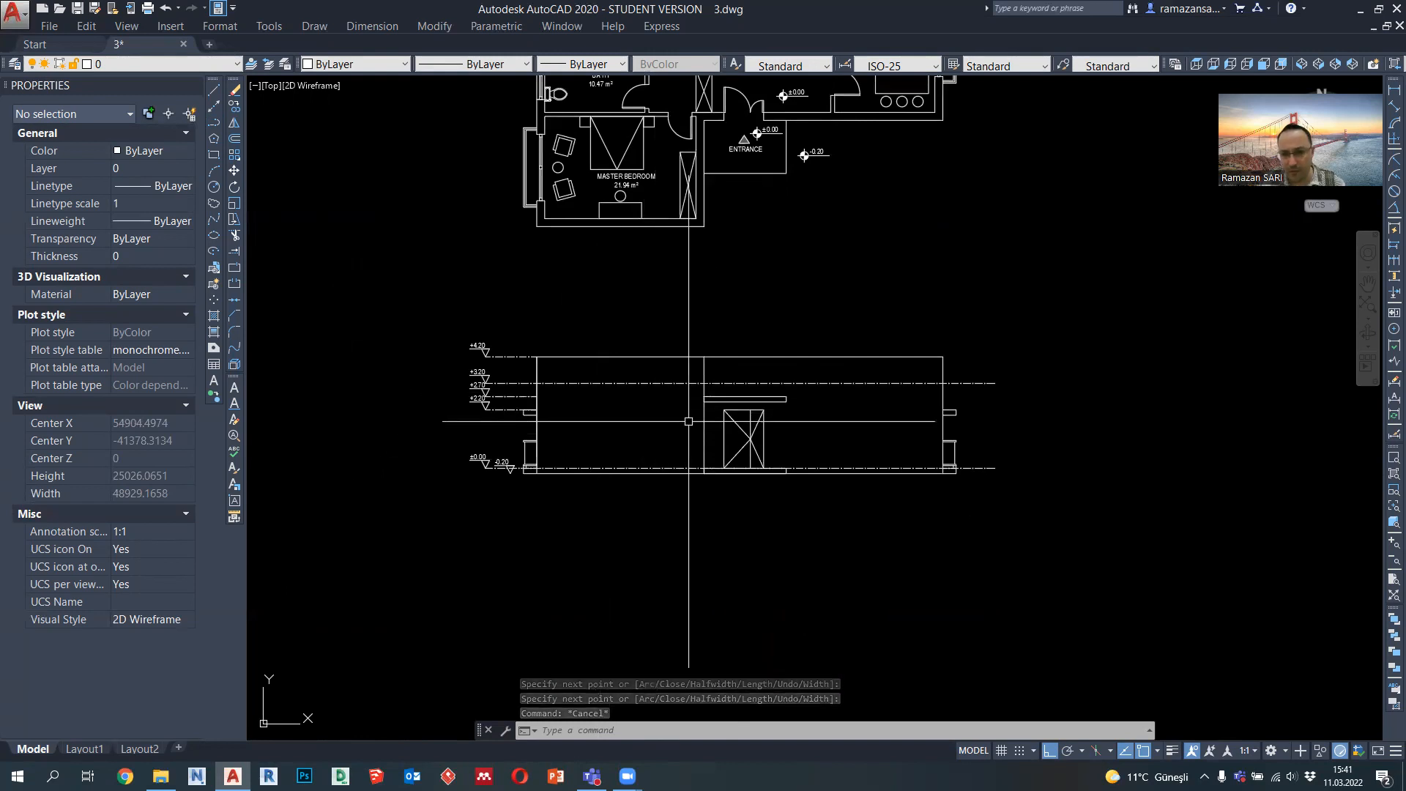
pyautogui.scroll(2, 775, 460)
pyautogui.click(775, 460)
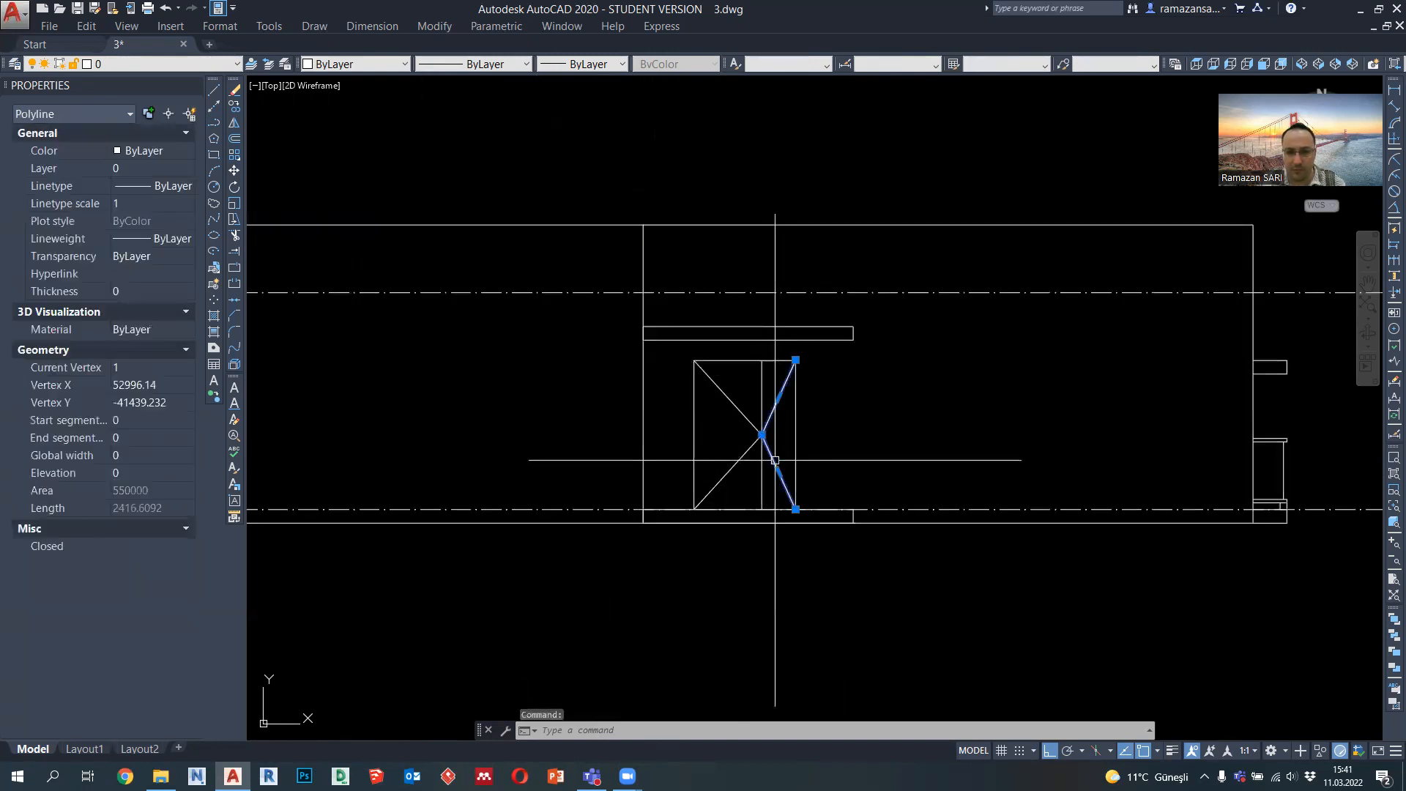
pyautogui.click(743, 458)
pyautogui.press('Escape')
# Match the properties of a dashed door-opening symbol in the section drawing onto both opening symbols of the elevation's entrance door
pyautogui.scroll(2, 616, 271)
pyautogui.write('MA')
pyautogui.scroll(-6, 637, 293)
pyautogui.press('Return')
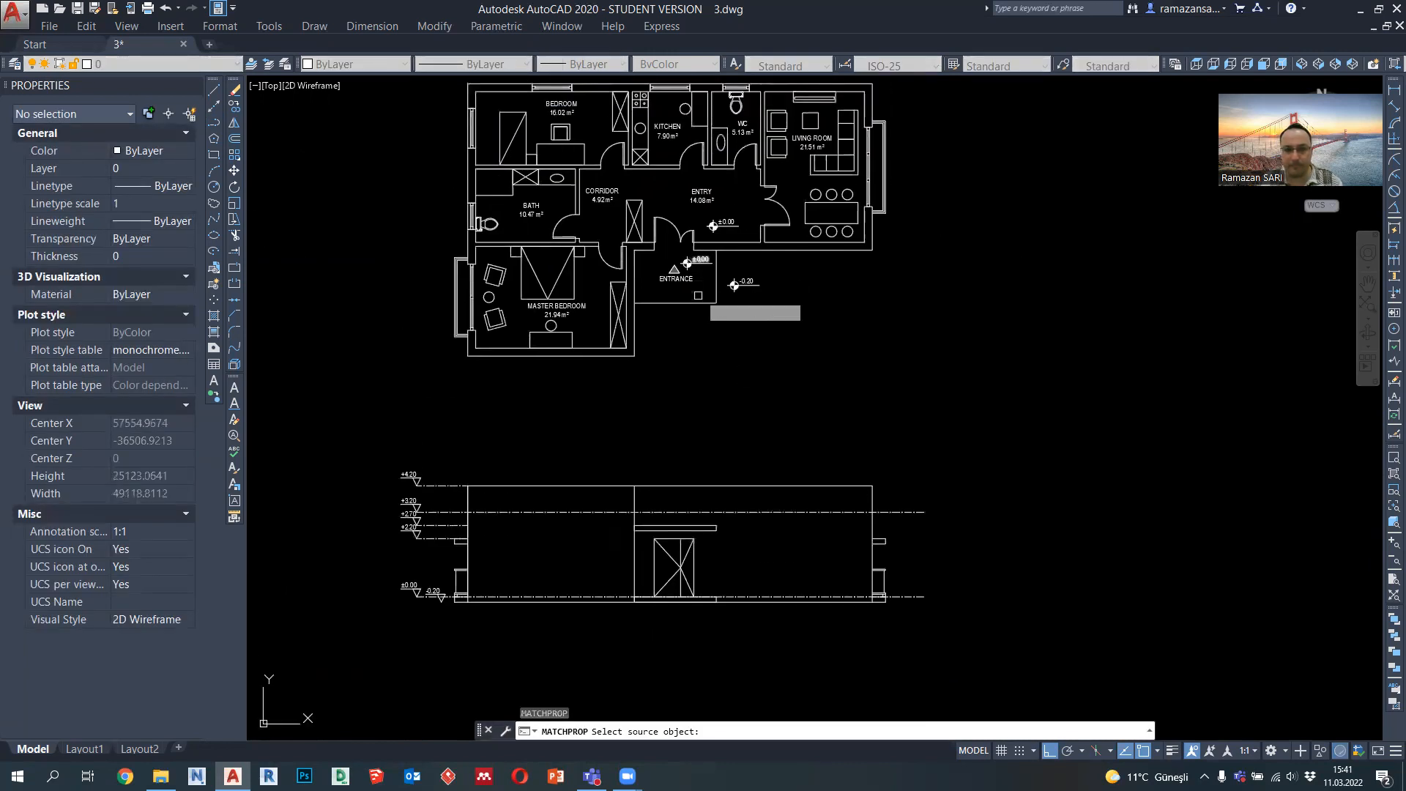
pyautogui.scroll(-4, 699, 296)
pyautogui.moveTo(744, 212); pyautogui.dragTo(745, 285, button='middle')
pyautogui.scroll(6, 663, 142)
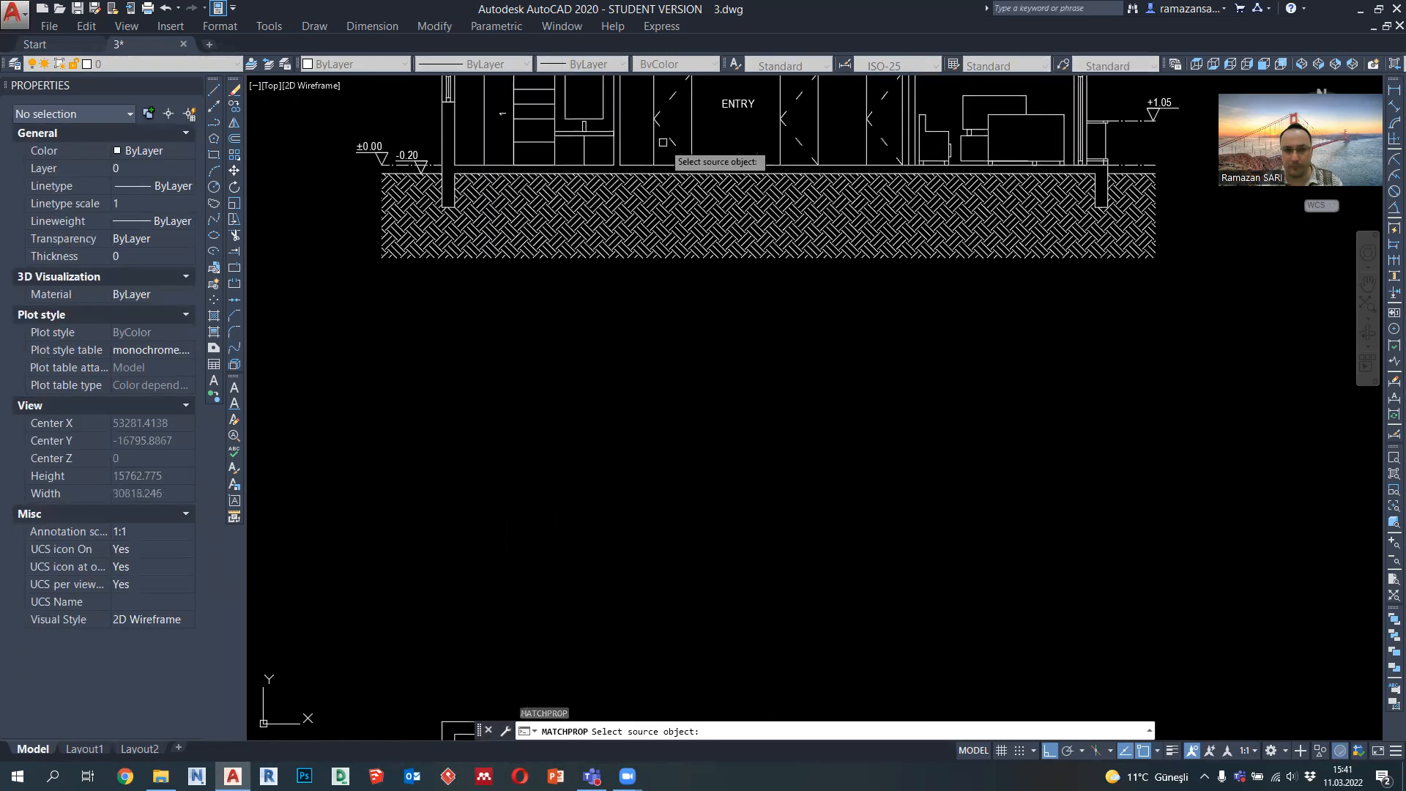
pyautogui.click(662, 142)
pyautogui.scroll(-5, 663, 142)
pyautogui.scroll(8, 724, 505)
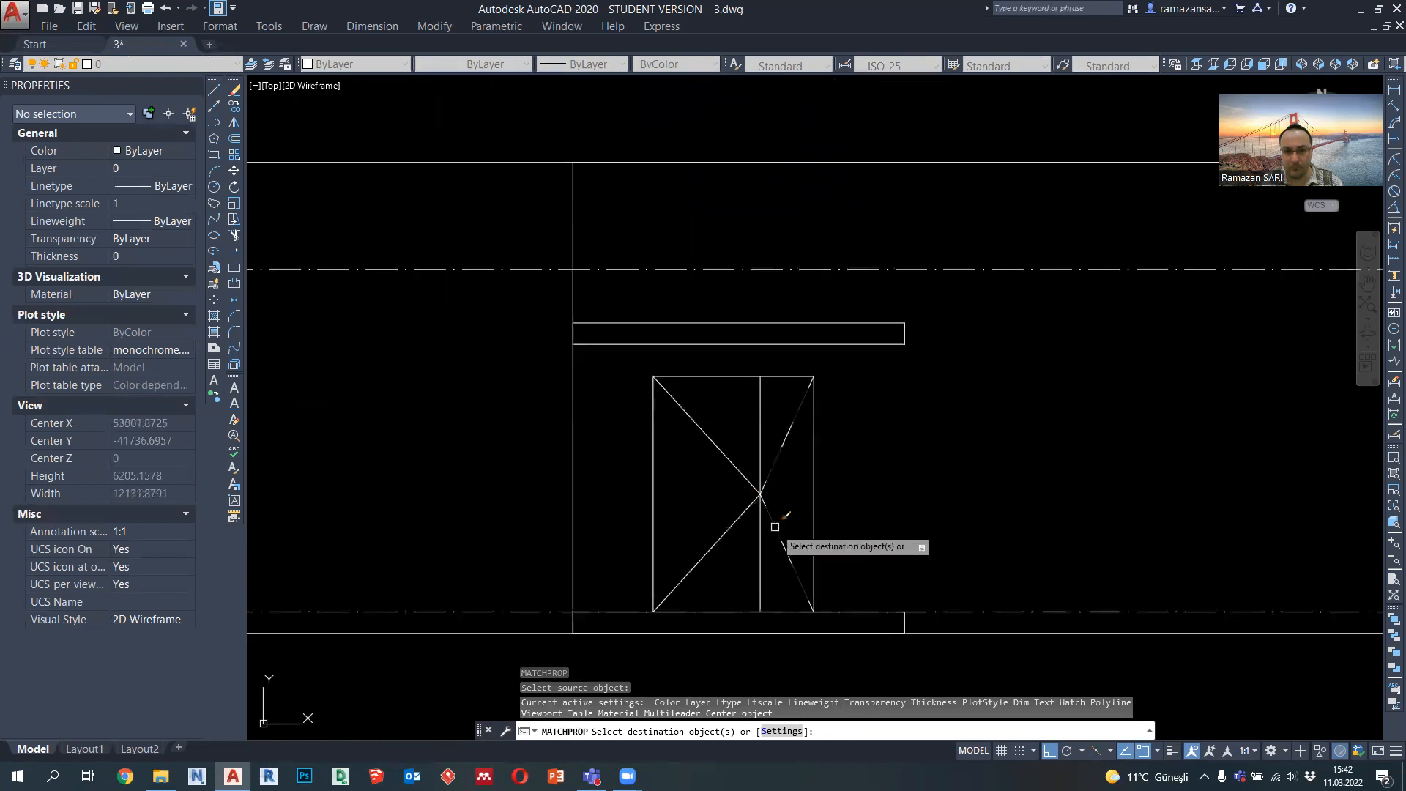
pyautogui.click(775, 527)
pyautogui.click(741, 508)
pyautogui.scroll(-4, 691, 449)
pyautogui.press('Escape')
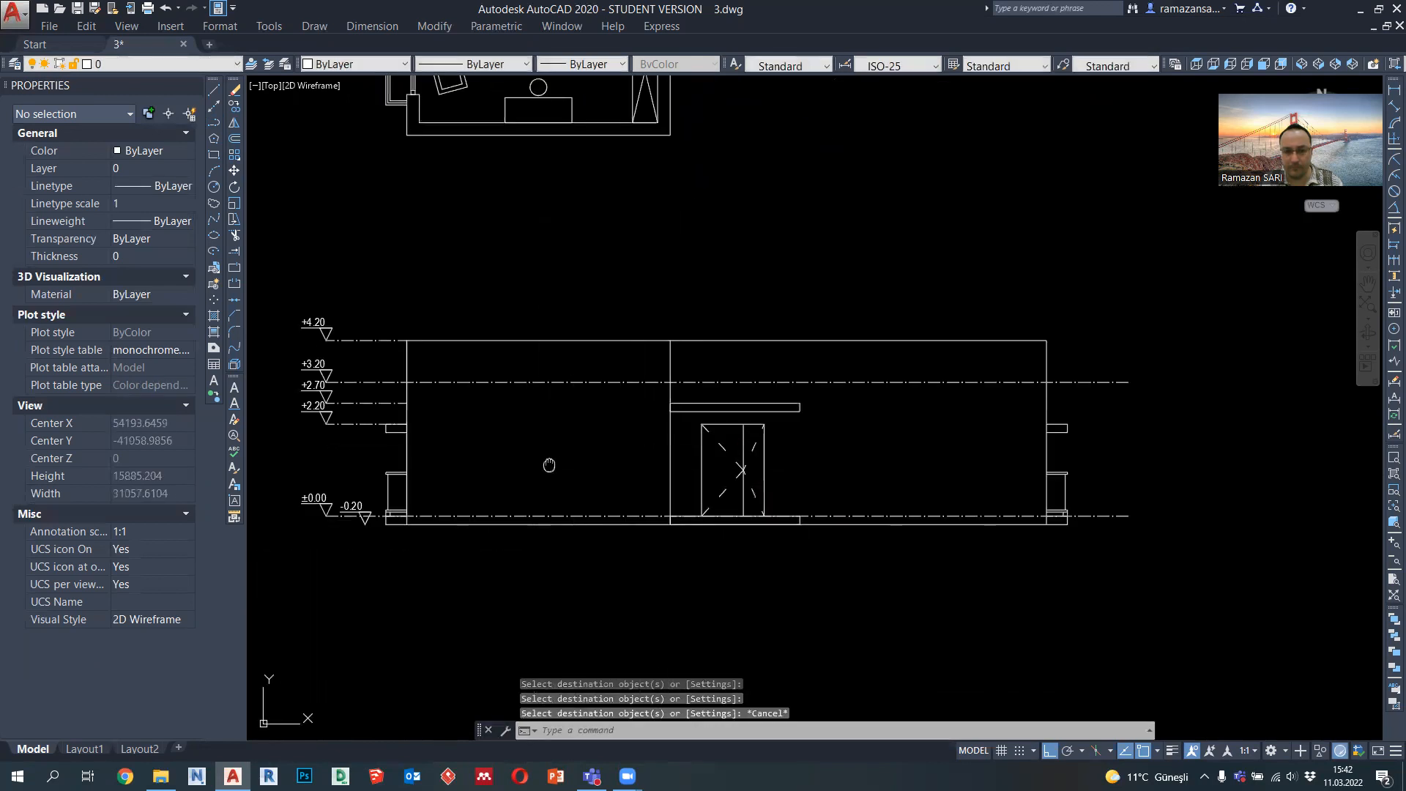
# Set the lineweight of the entrance canopy and the entrance platform to 0.15 mm
pyautogui.click(749, 407)
pyautogui.scroll(-2, 734, 434)
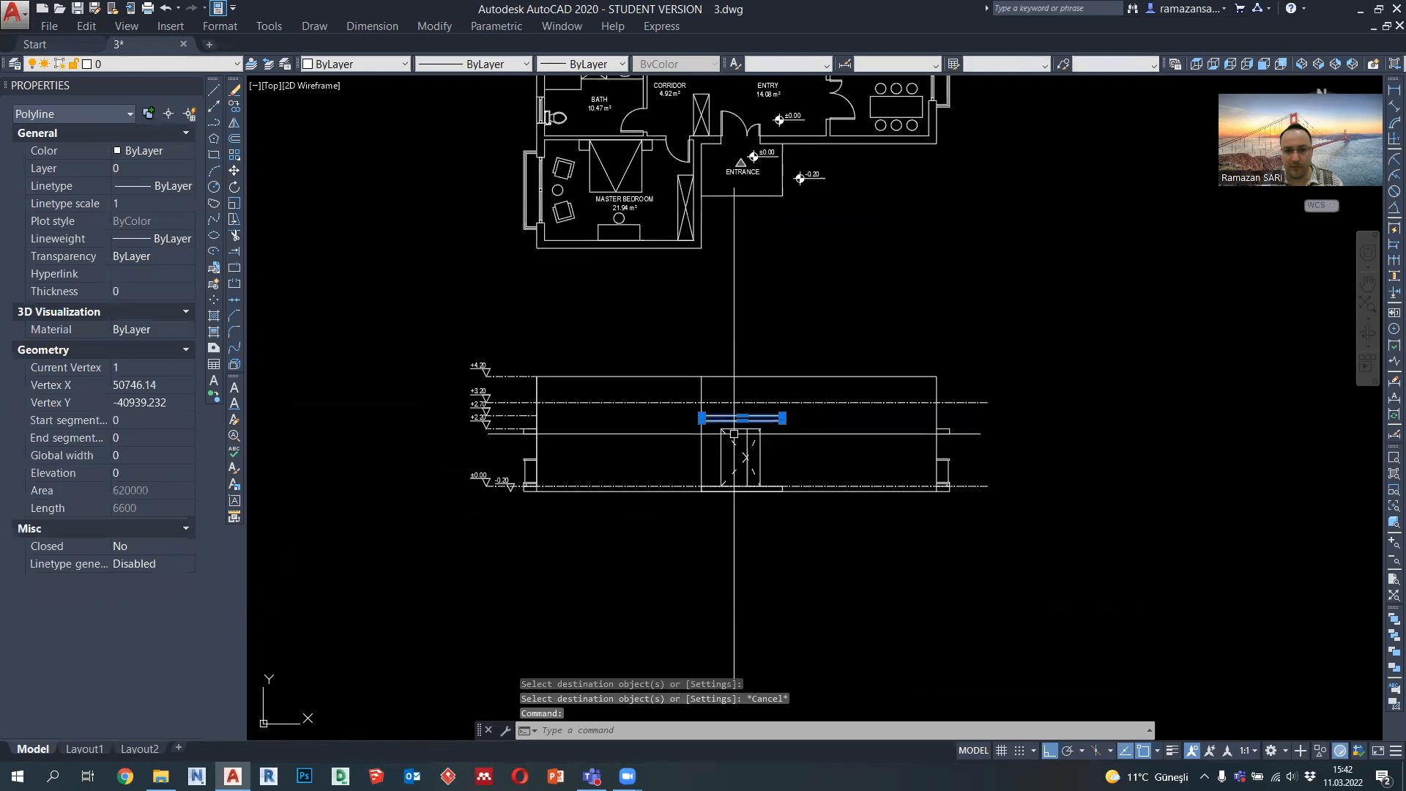
pyautogui.scroll(-2, 734, 434)
pyautogui.scroll(6, 731, 460)
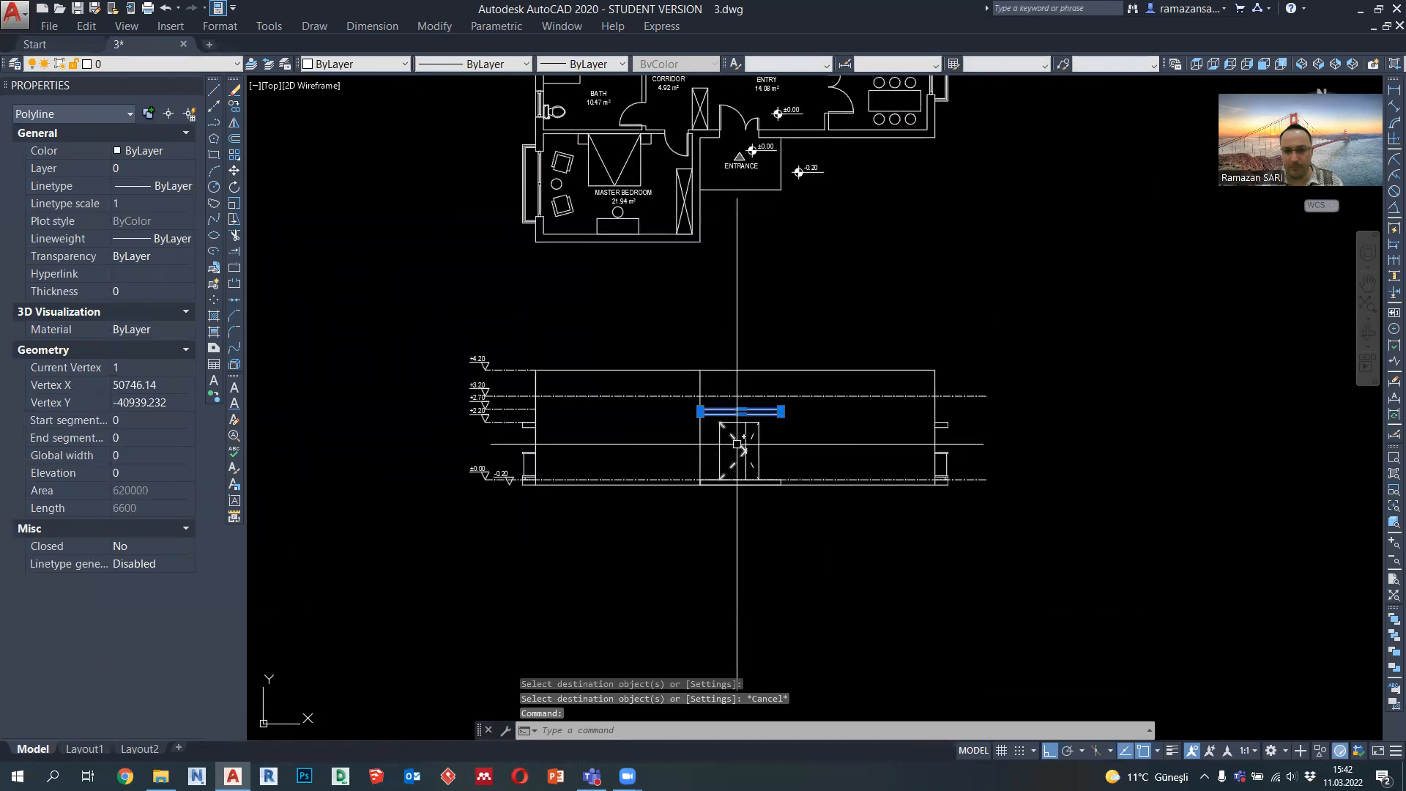
pyautogui.click(710, 494)
pyautogui.click(498, 64)
pyautogui.click(586, 64)
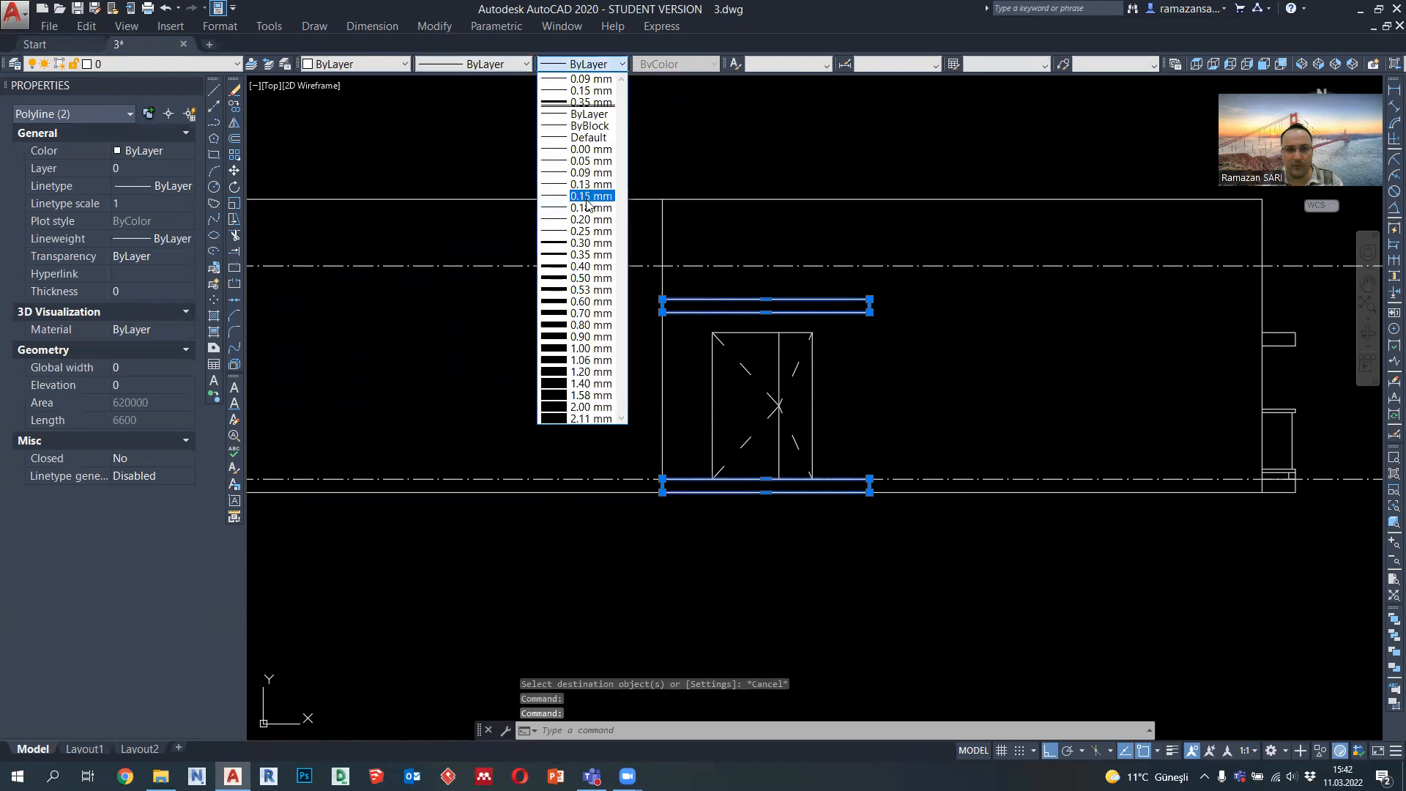
pyautogui.click(587, 197)
pyautogui.scroll(-3, 813, 399)
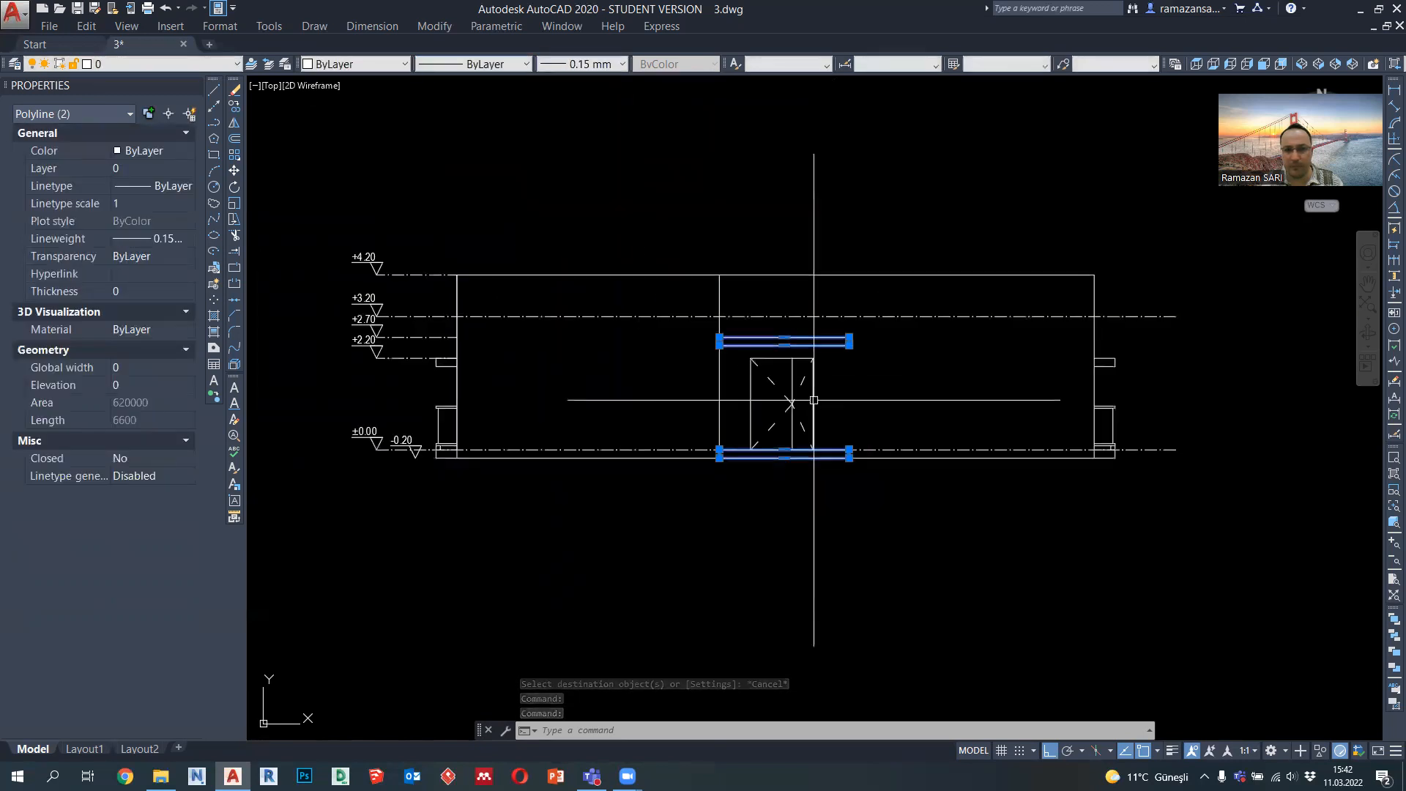
pyautogui.press('Escape')
# Set the lineweight of the entrance door's outlines and opening symbols to 0.09 mm
pyautogui.click(826, 410)
pyautogui.click(749, 344)
pyautogui.click(586, 63)
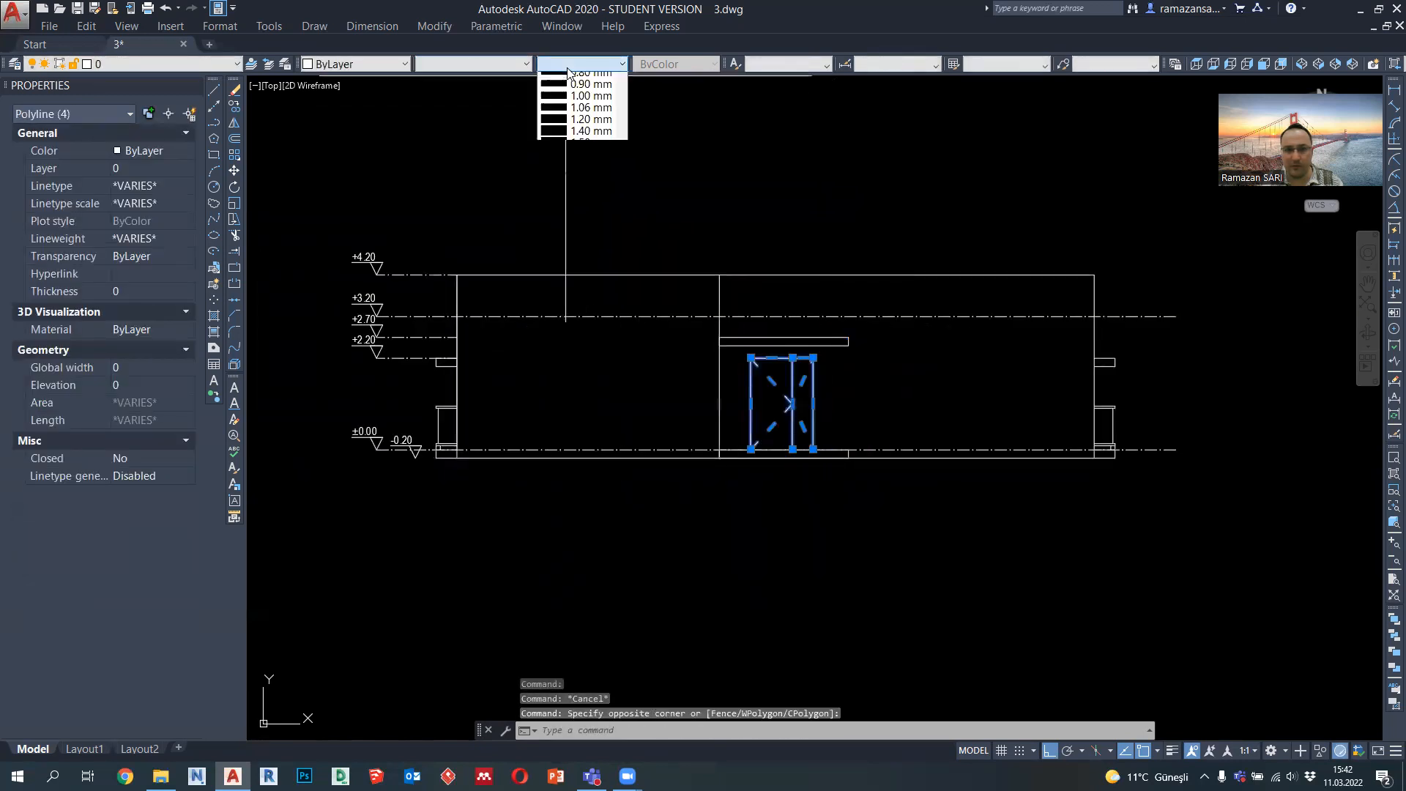
pyautogui.click(585, 175)
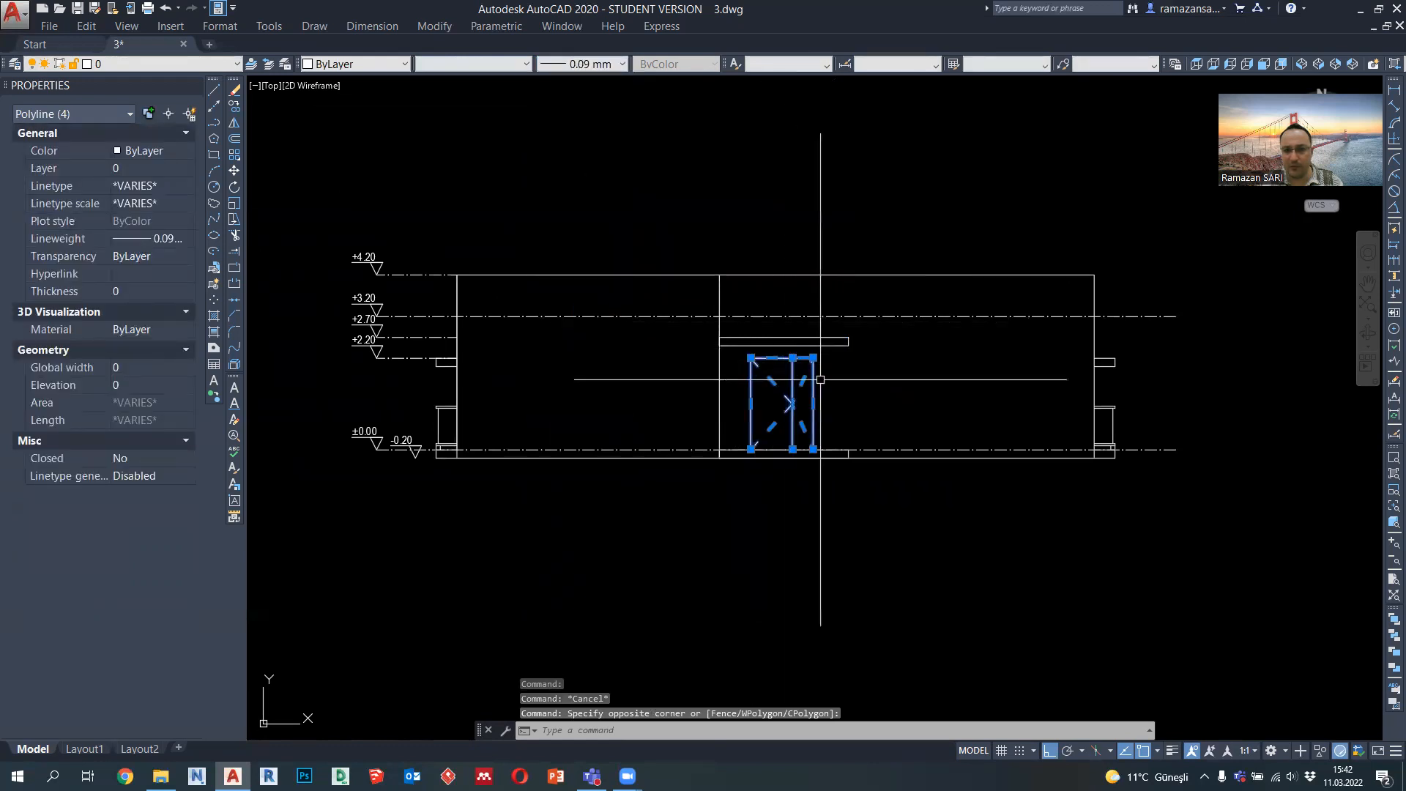
# Set the lineweight of the right-hand window bay's lines to 0.09 mm and check the lineweights of both wall outlines
pyautogui.press('Escape')
pyautogui.click(1077, 346)
pyautogui.click(1138, 473)
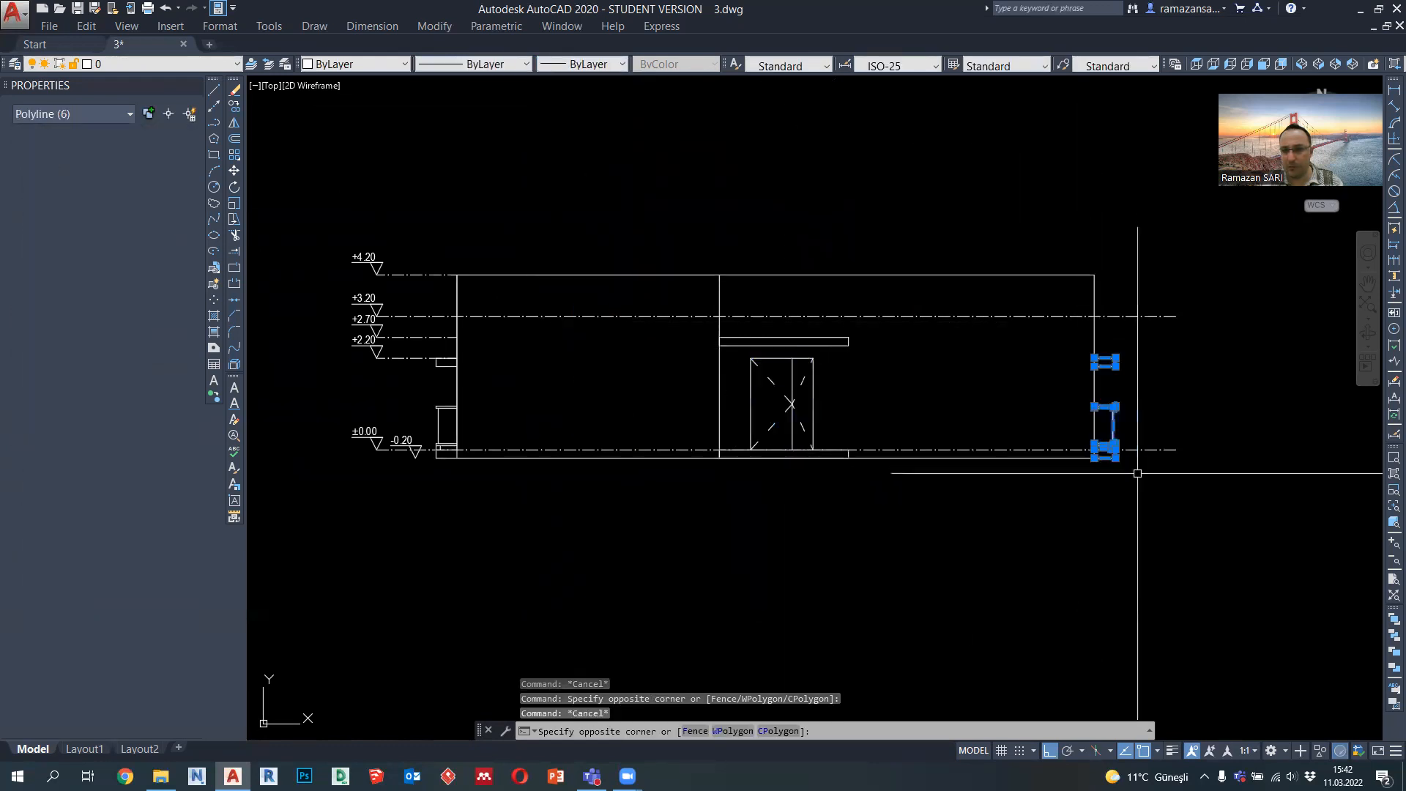
pyautogui.click(586, 63)
pyautogui.click(603, 174)
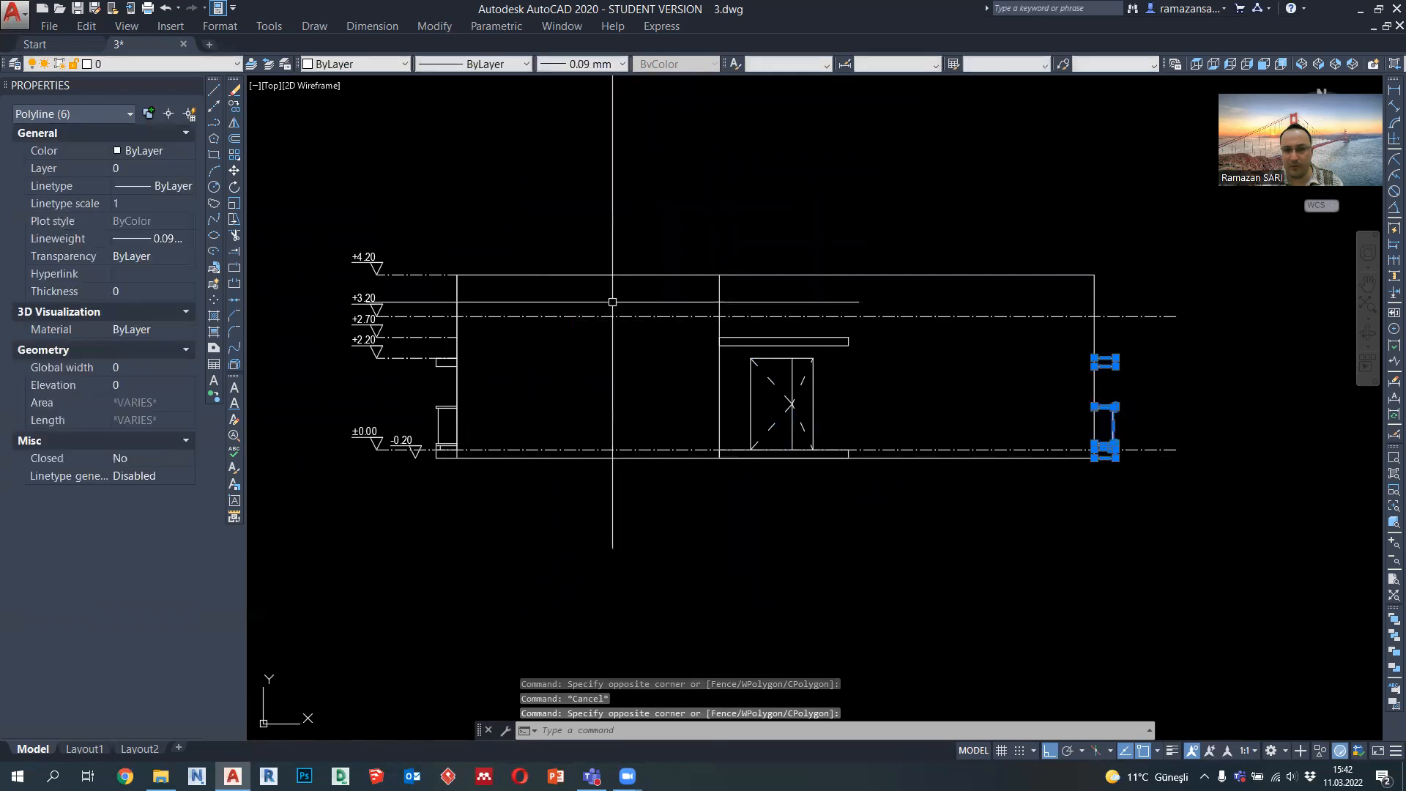
pyautogui.press('Escape')
pyautogui.click(744, 275)
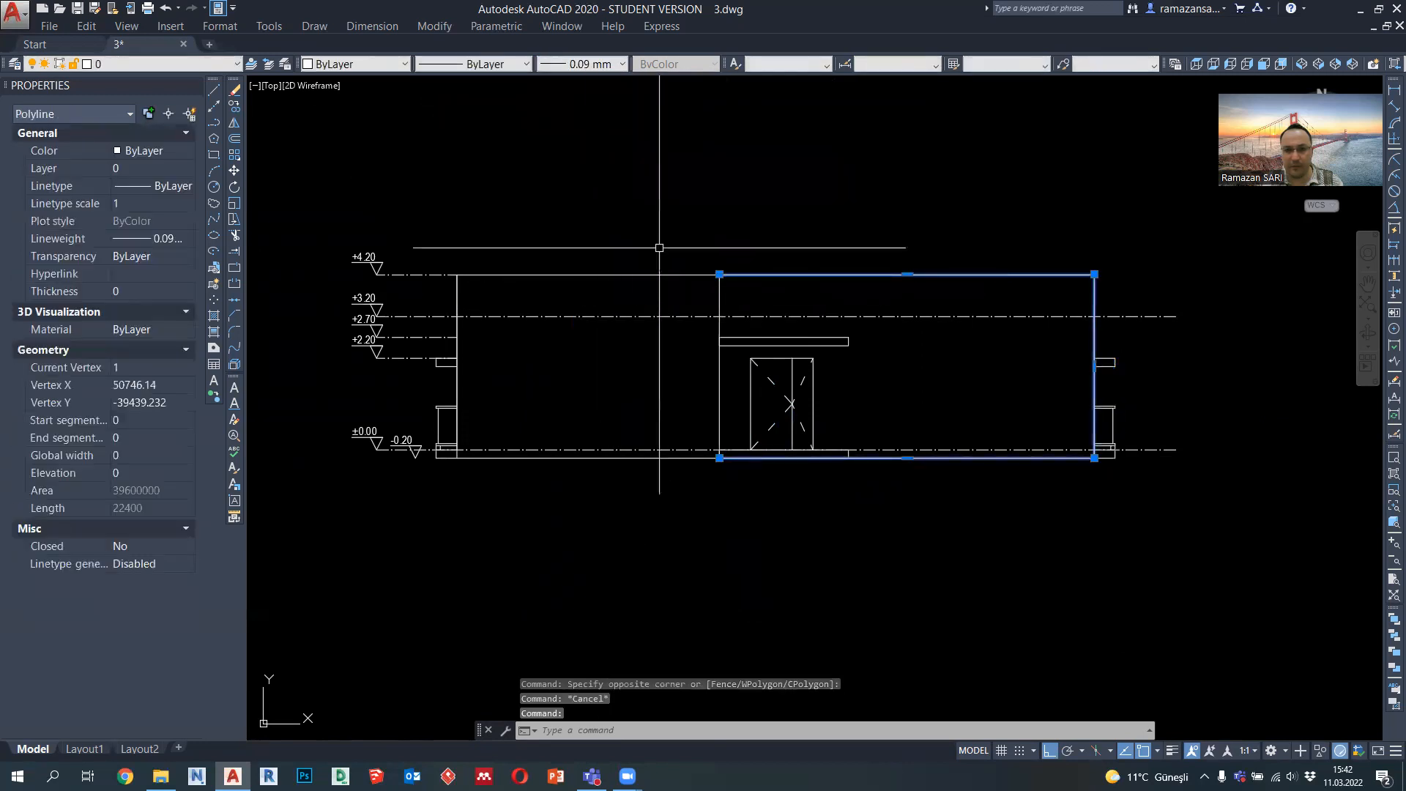
pyautogui.press('Escape')
pyautogui.click(720, 305)
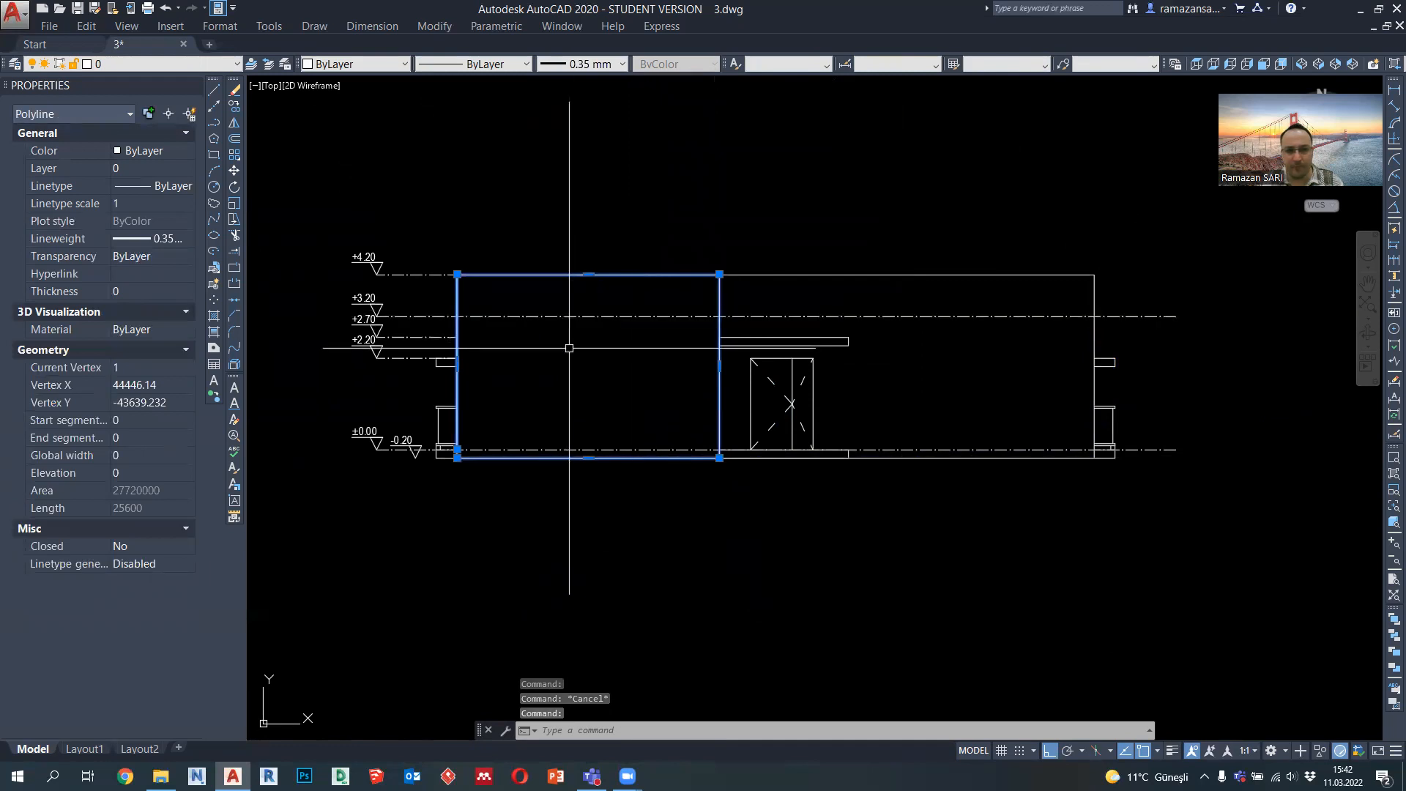
pyautogui.press('Escape')
# Draw a ground line about 1848 long outward from the left window bay's bottom outer corner, with a 0.40 mm lineweight
pyautogui.moveTo(587, 344); pyautogui.dragTo(647, 317, button='middle')
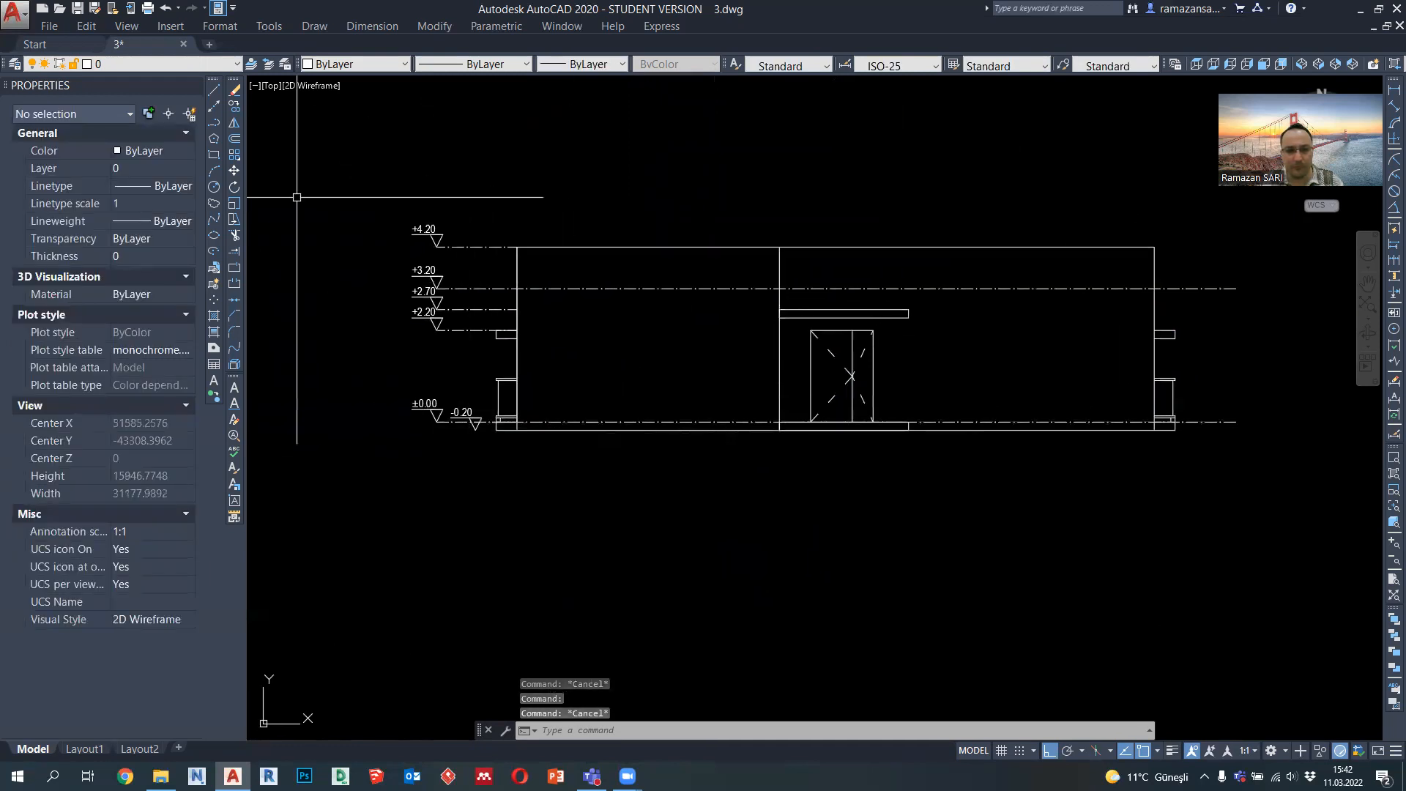
pyautogui.click(213, 122)
pyautogui.scroll(2, 388, 406)
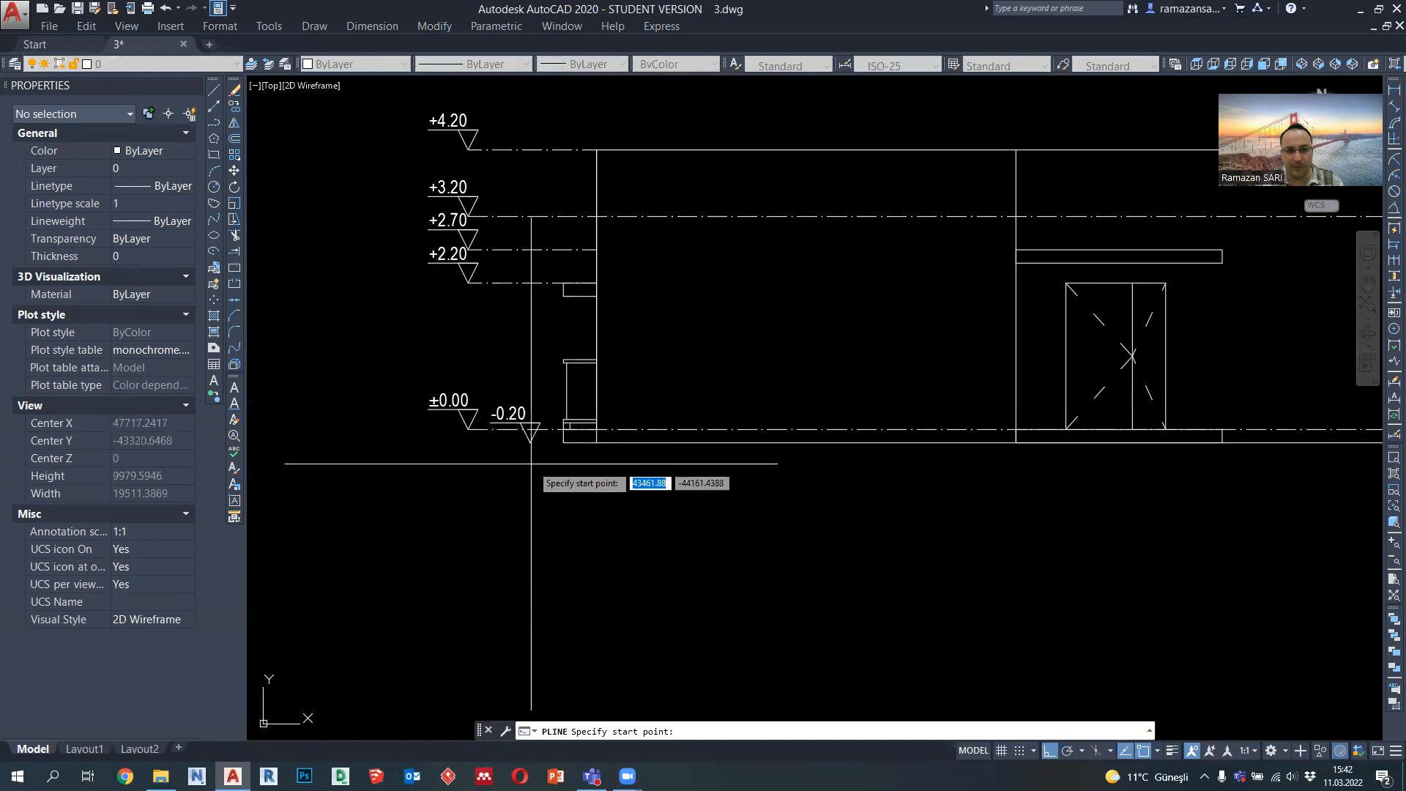
pyautogui.click(564, 443)
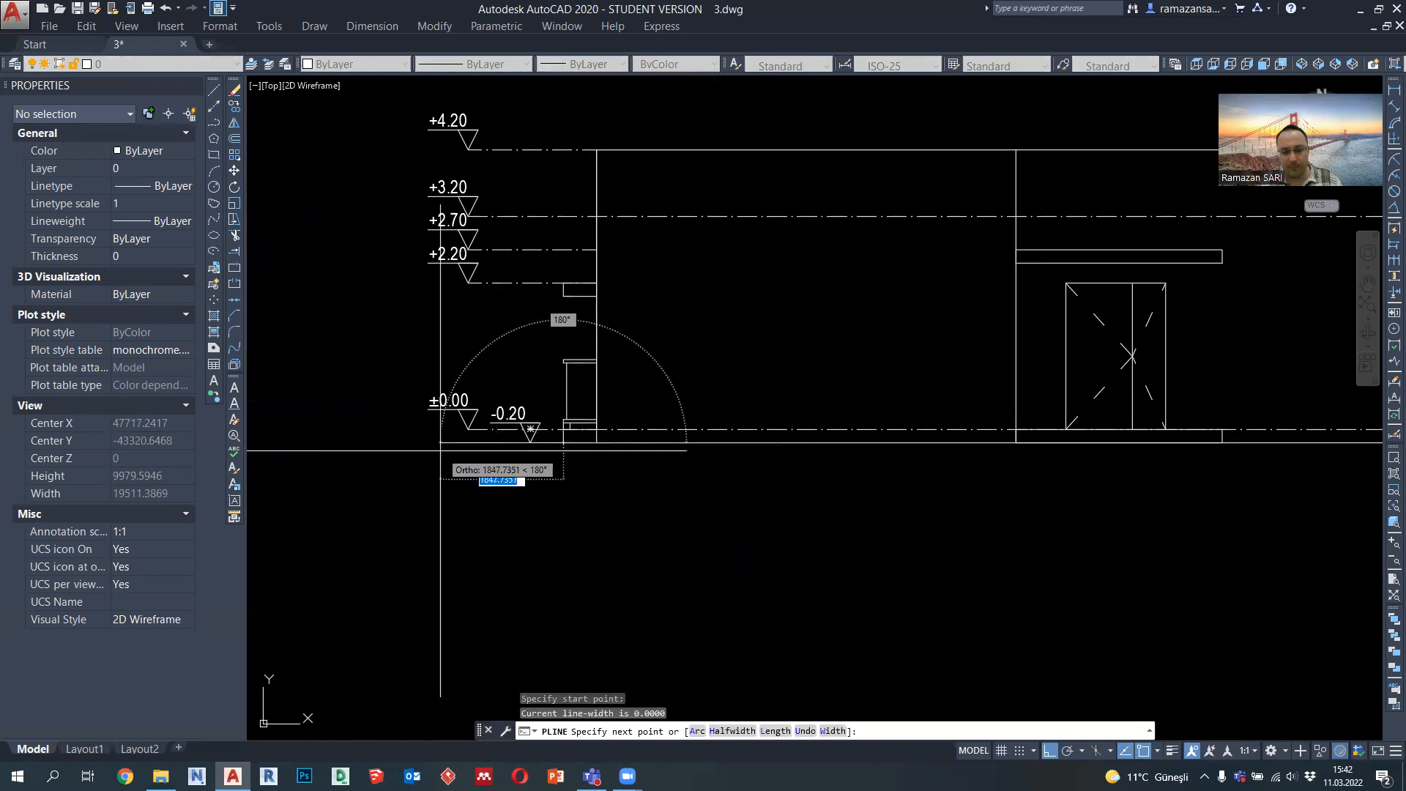
pyautogui.click(440, 443)
pyautogui.press('Escape')
pyautogui.click(502, 443)
pyautogui.click(582, 64)
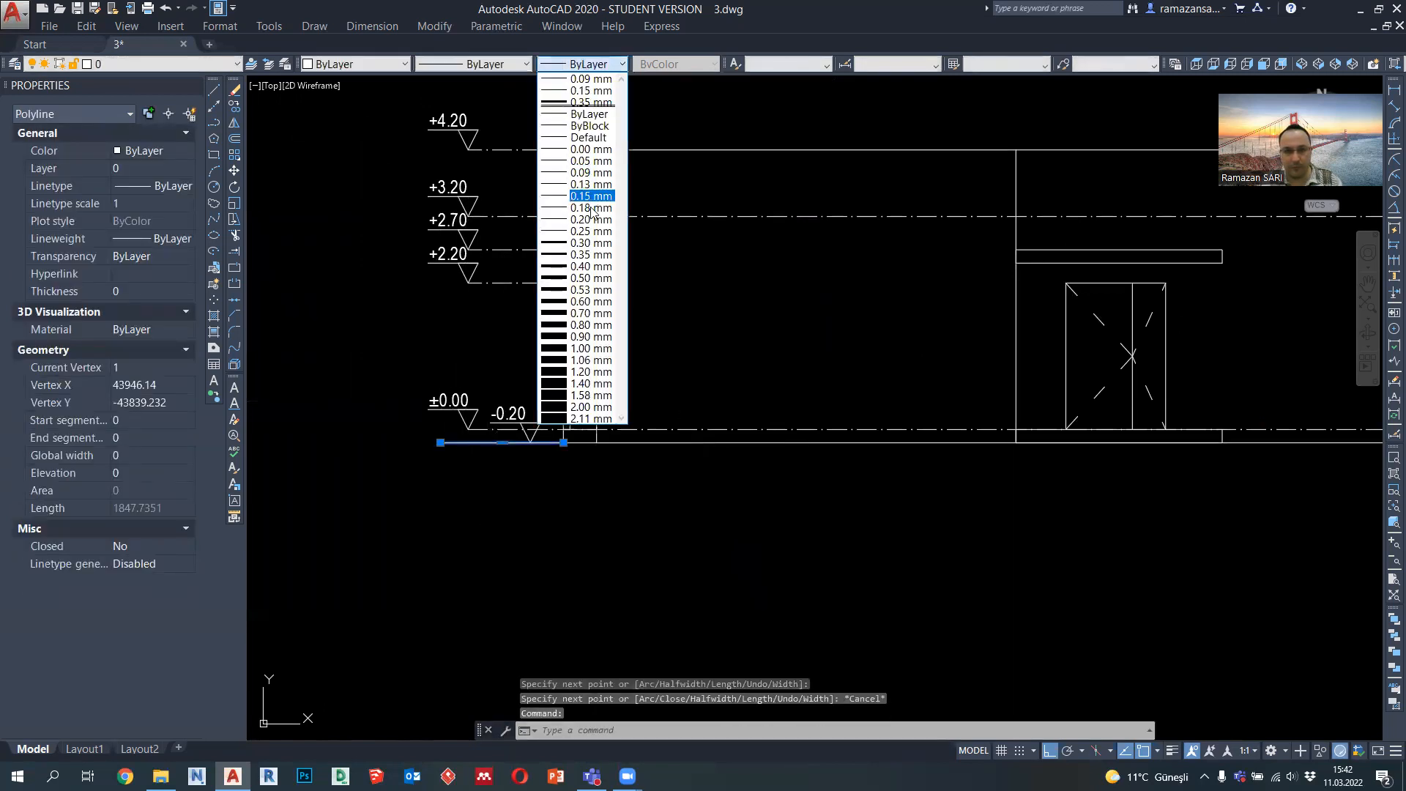
pyautogui.click(591, 266)
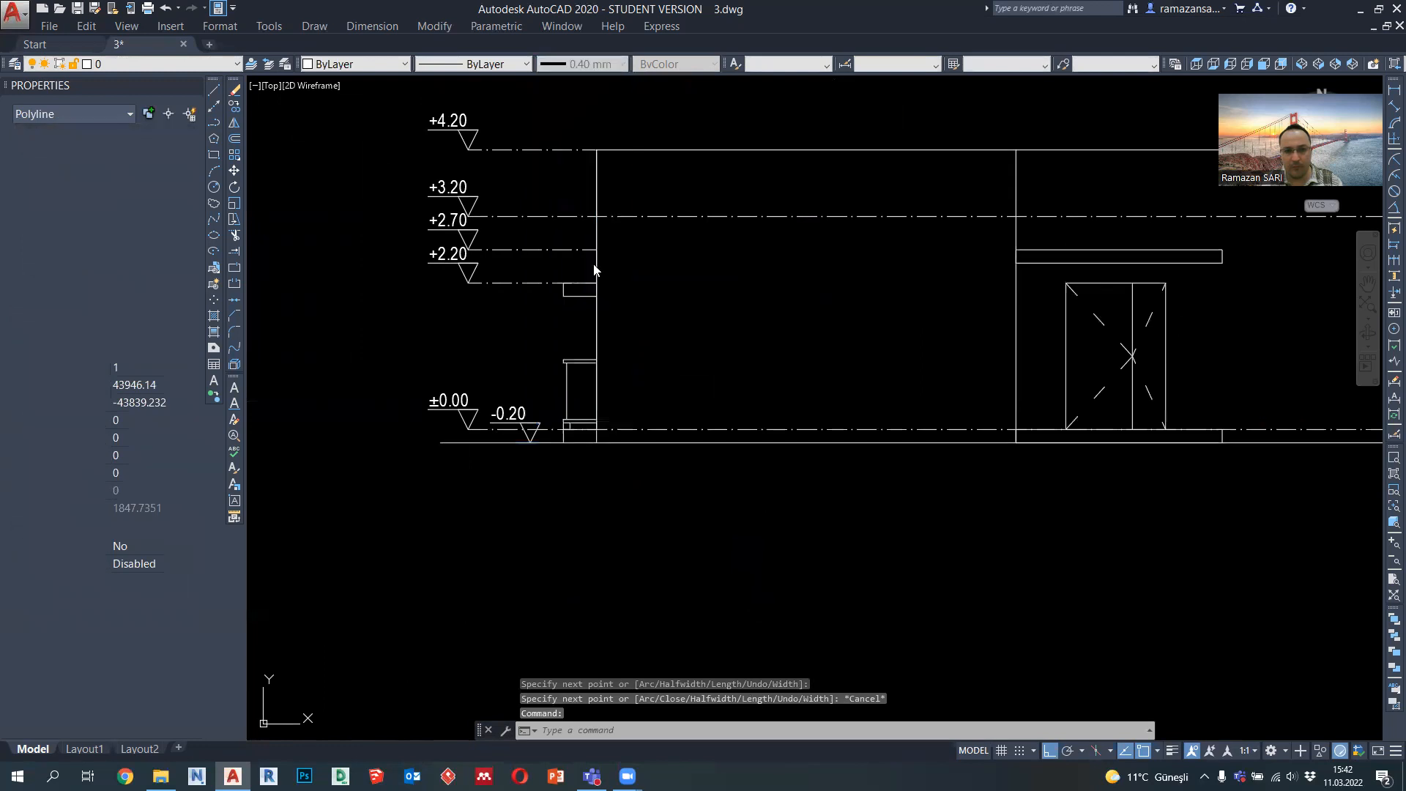
# Copy the short ground line to the right end of the elevation and erase the copy
pyautogui.click(232, 110)
pyautogui.click(440, 442)
pyautogui.scroll(-2, 441, 440)
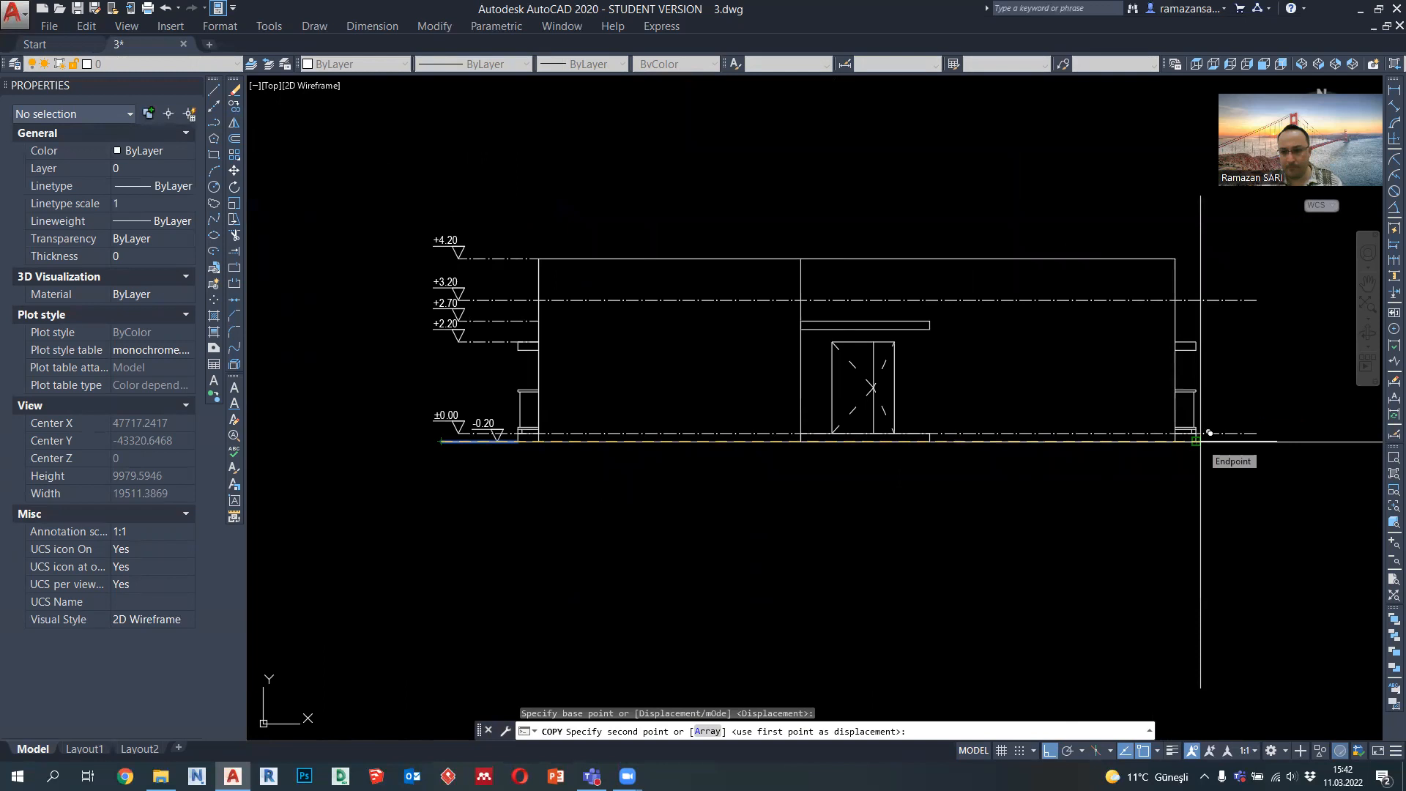
pyautogui.scroll(2, 1201, 441)
pyautogui.click(1257, 443)
pyautogui.press('Escape')
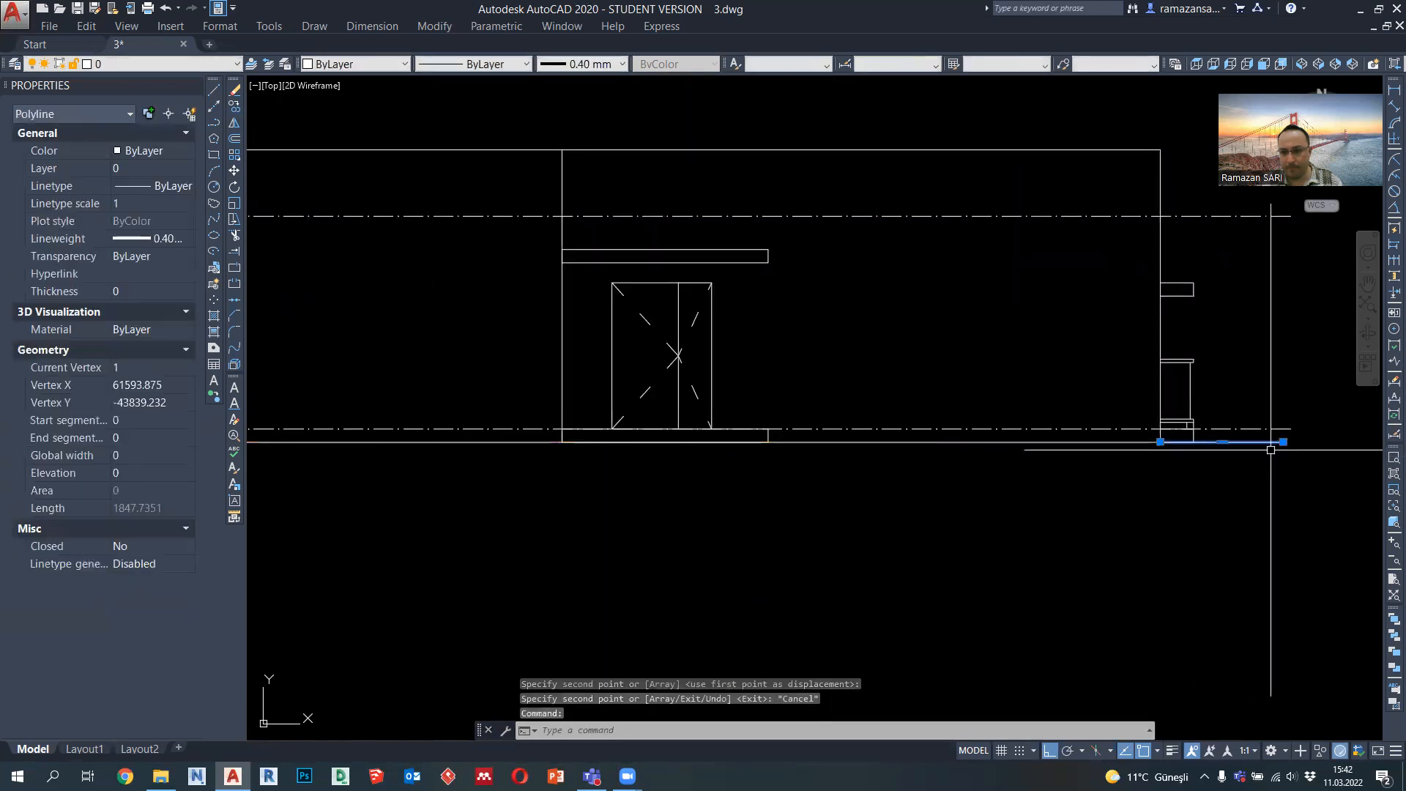
pyautogui.scroll(-2, 1199, 462)
pyautogui.press('Escape')
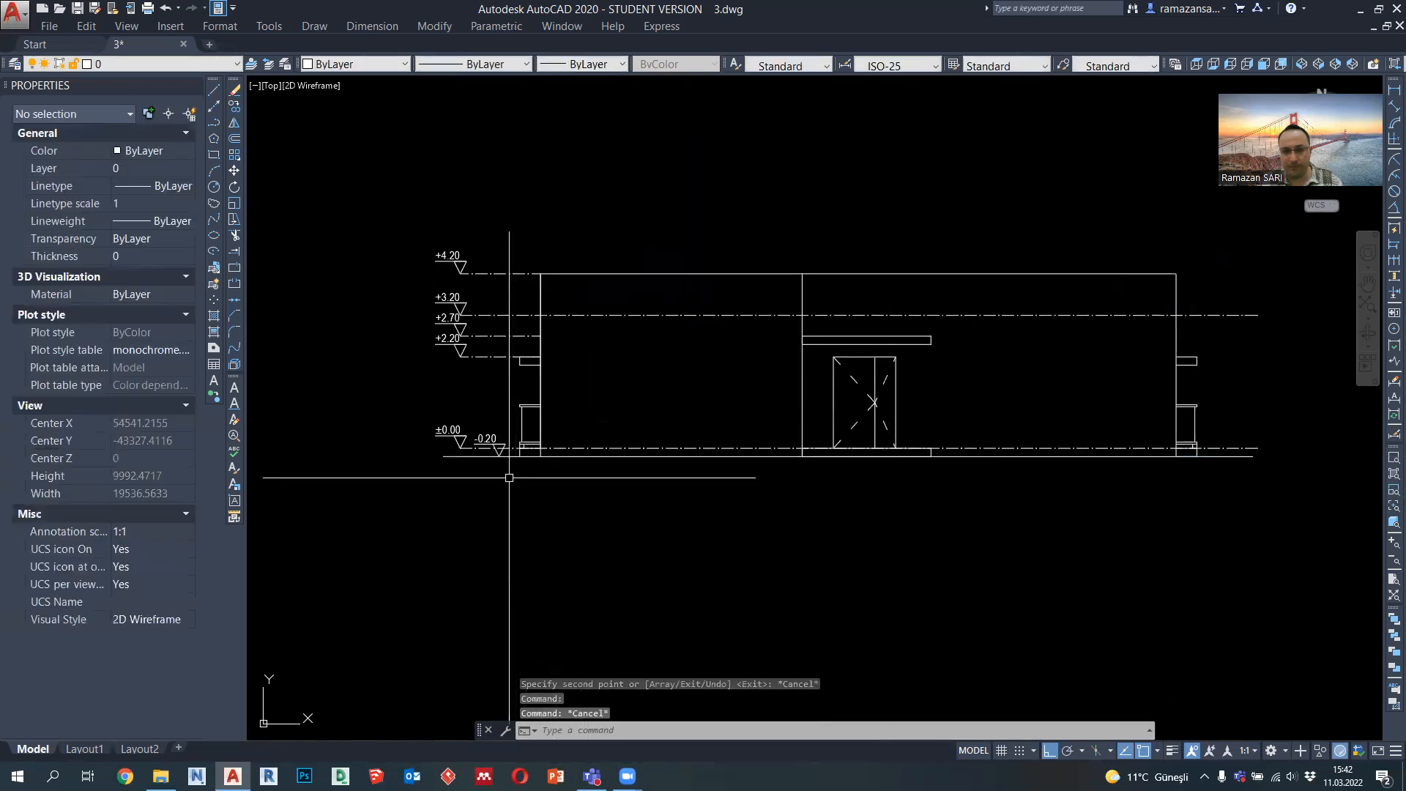
pyautogui.click(482, 455)
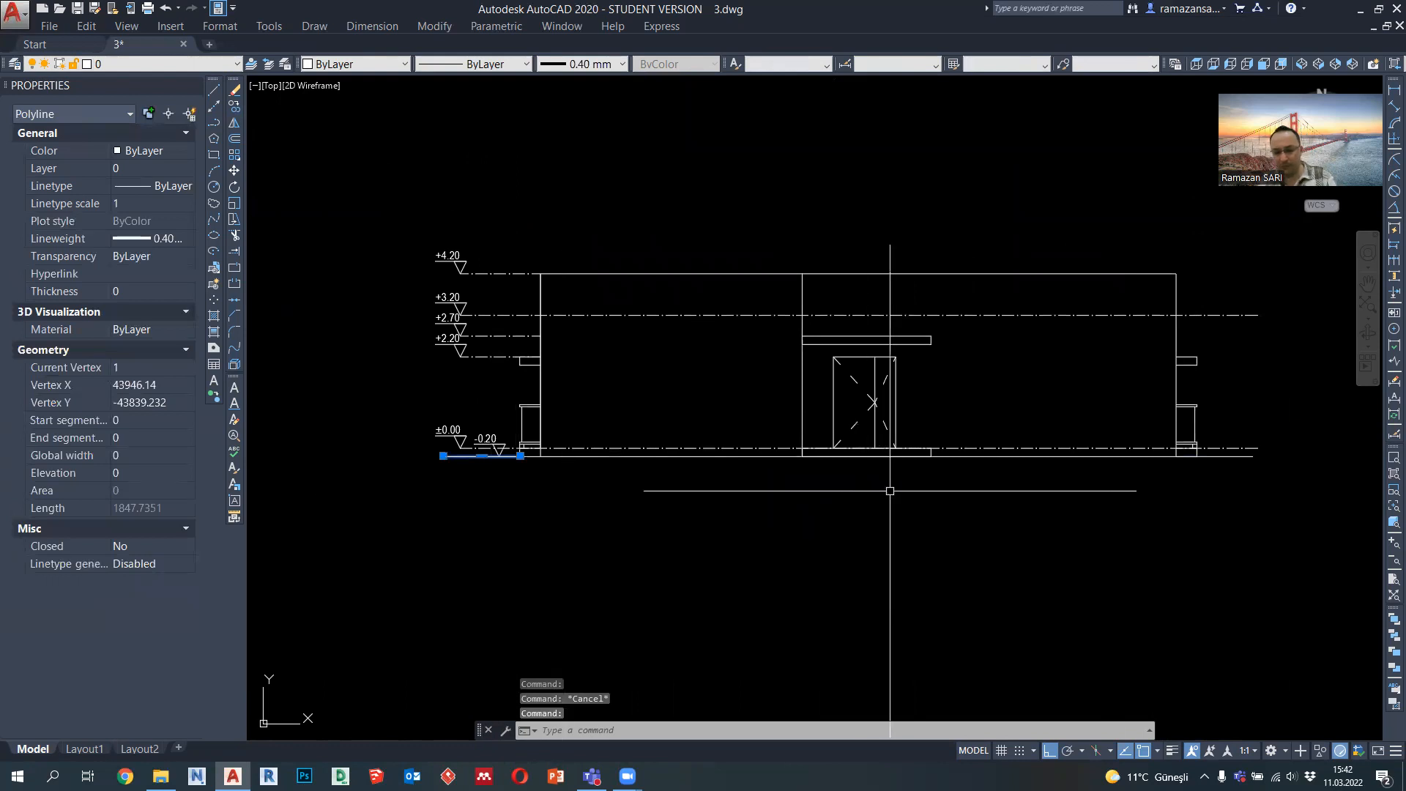
pyautogui.press('Escape')
pyautogui.click(1227, 456)
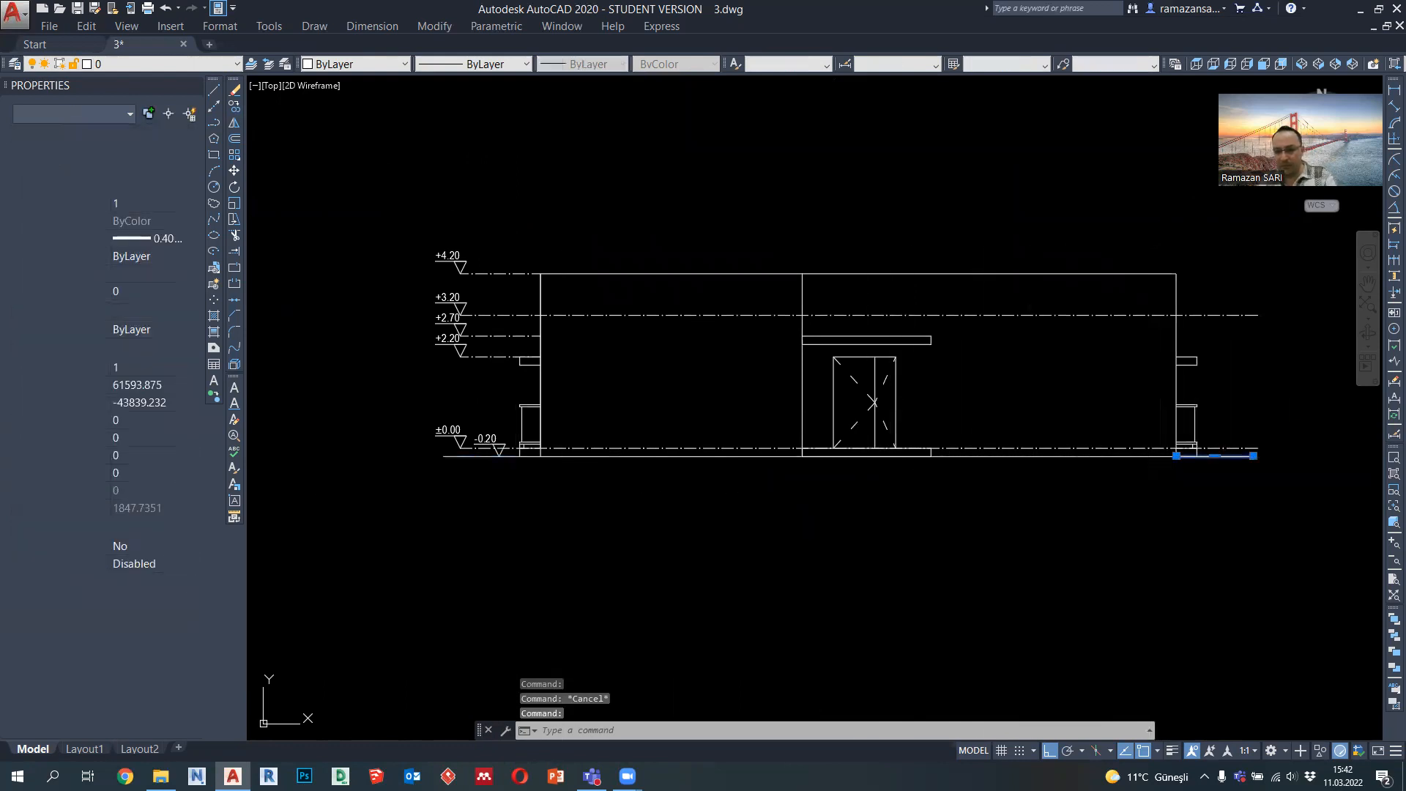
pyautogui.press('Delete')
# Stretch the left ground line's inner end across the elevation to line up with the right end of the ±0.00 level line
pyautogui.click(474, 456)
pyautogui.click(520, 456)
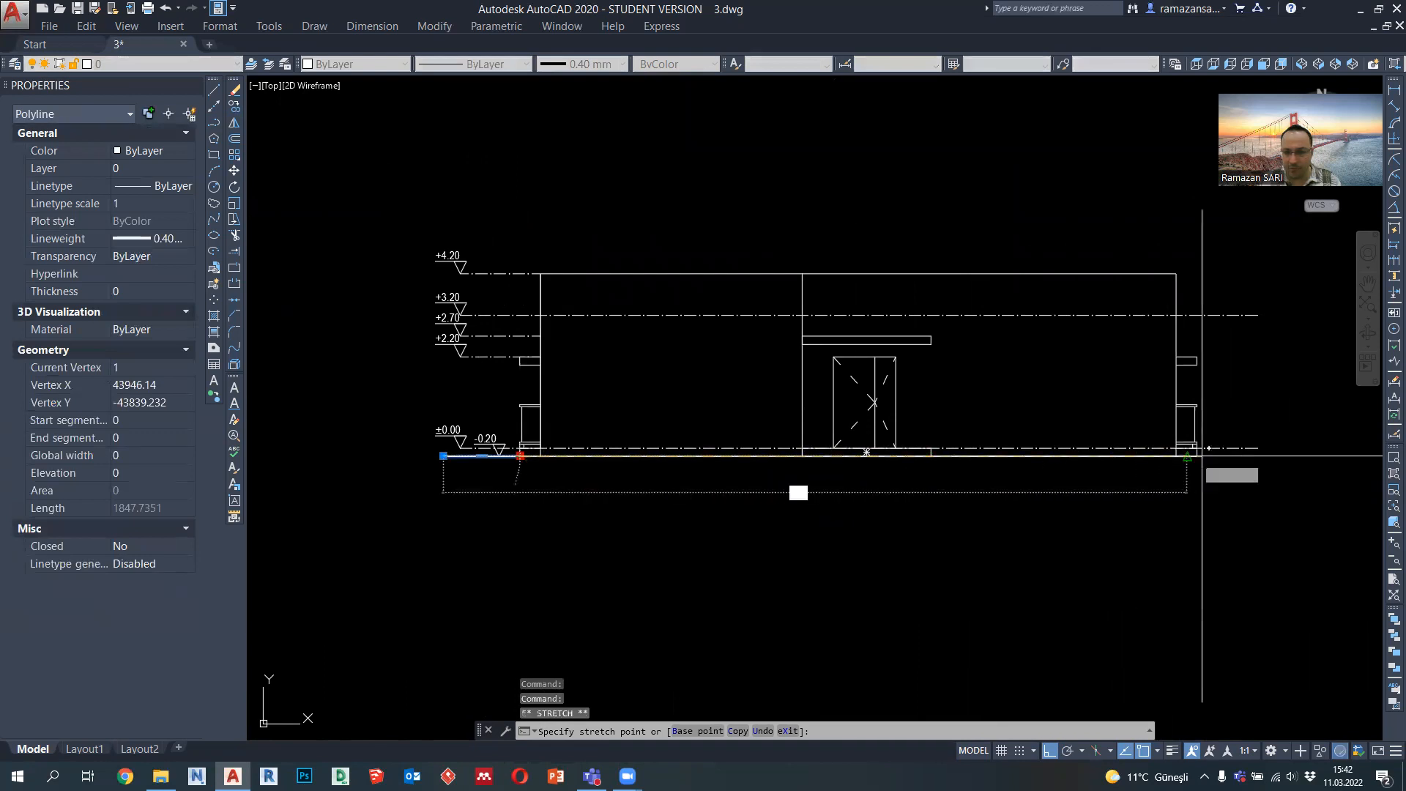
pyautogui.click(1258, 455)
pyautogui.press('Escape')
pyautogui.press('Escape')
pyautogui.press('Escape')
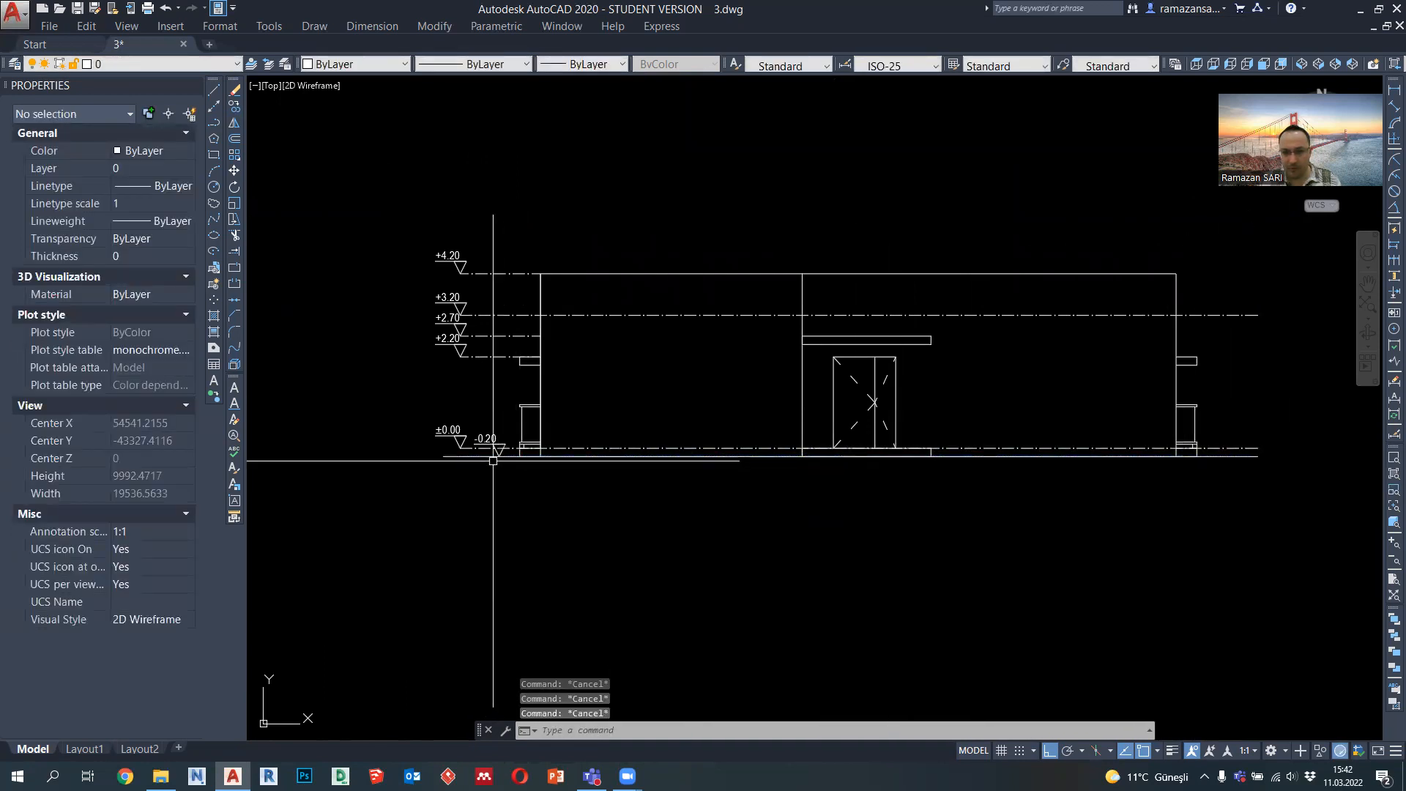
pyautogui.click(493, 457)
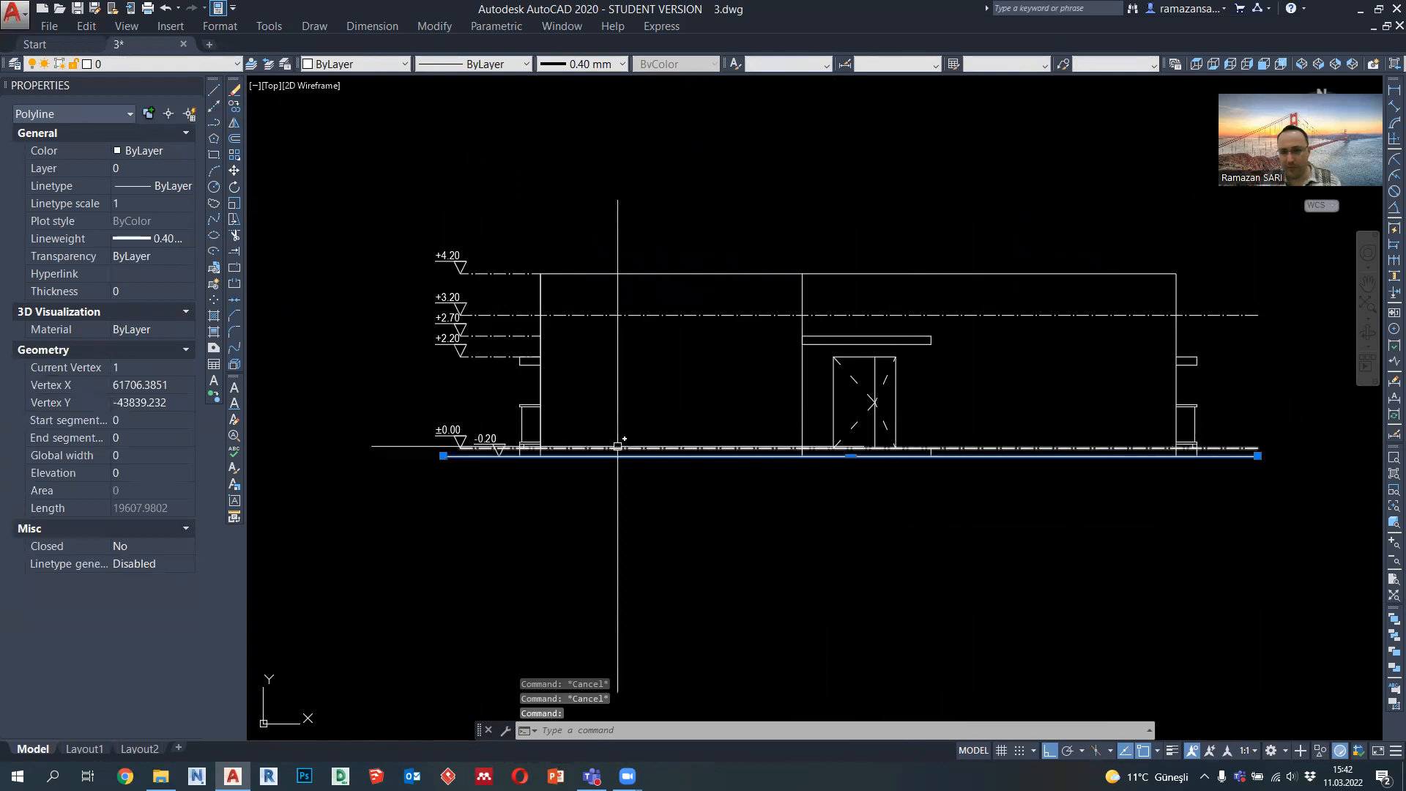
pyautogui.press('Escape')
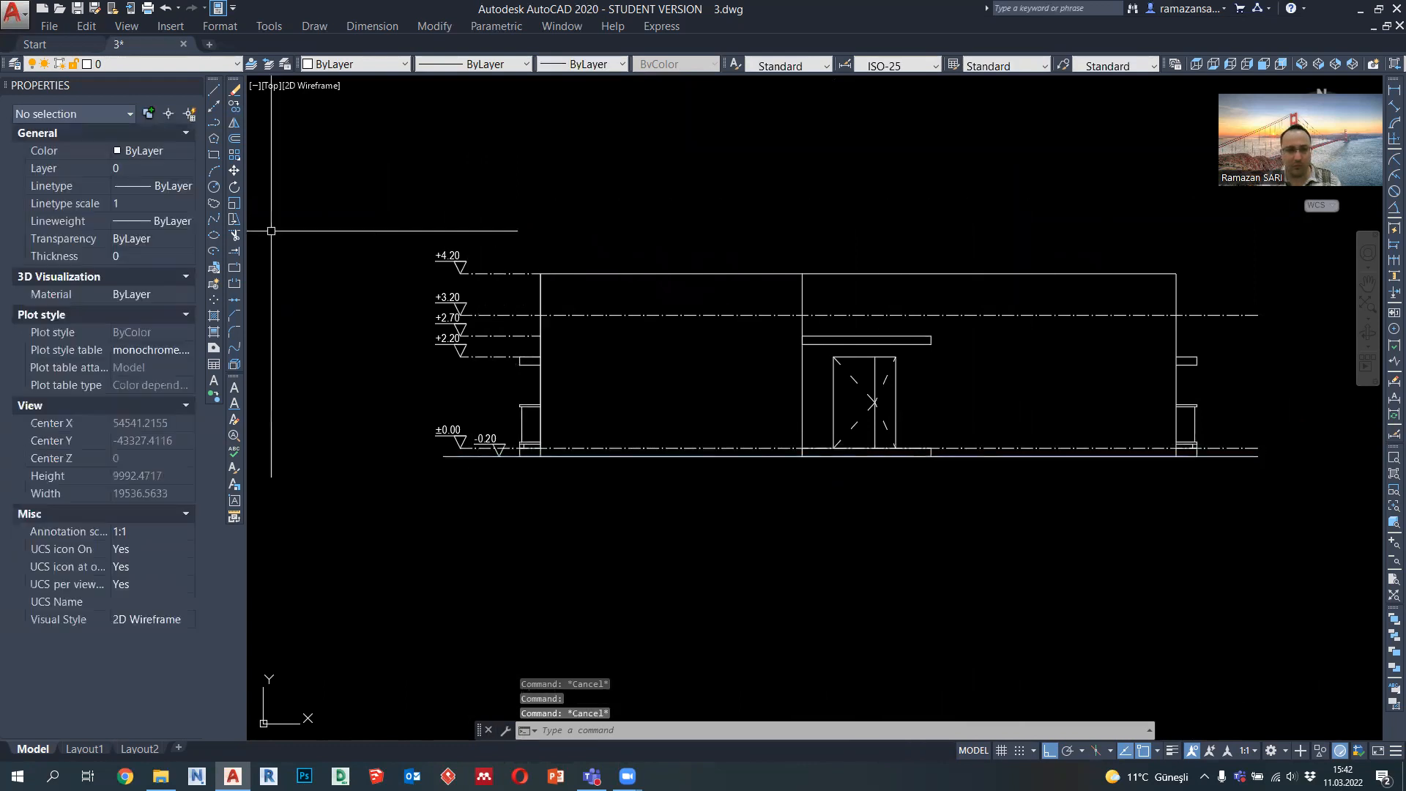
# Draw an open outline below the ground line, 1000 deep and spanning from its left end to its right end
pyautogui.click(214, 123)
pyautogui.click(443, 455)
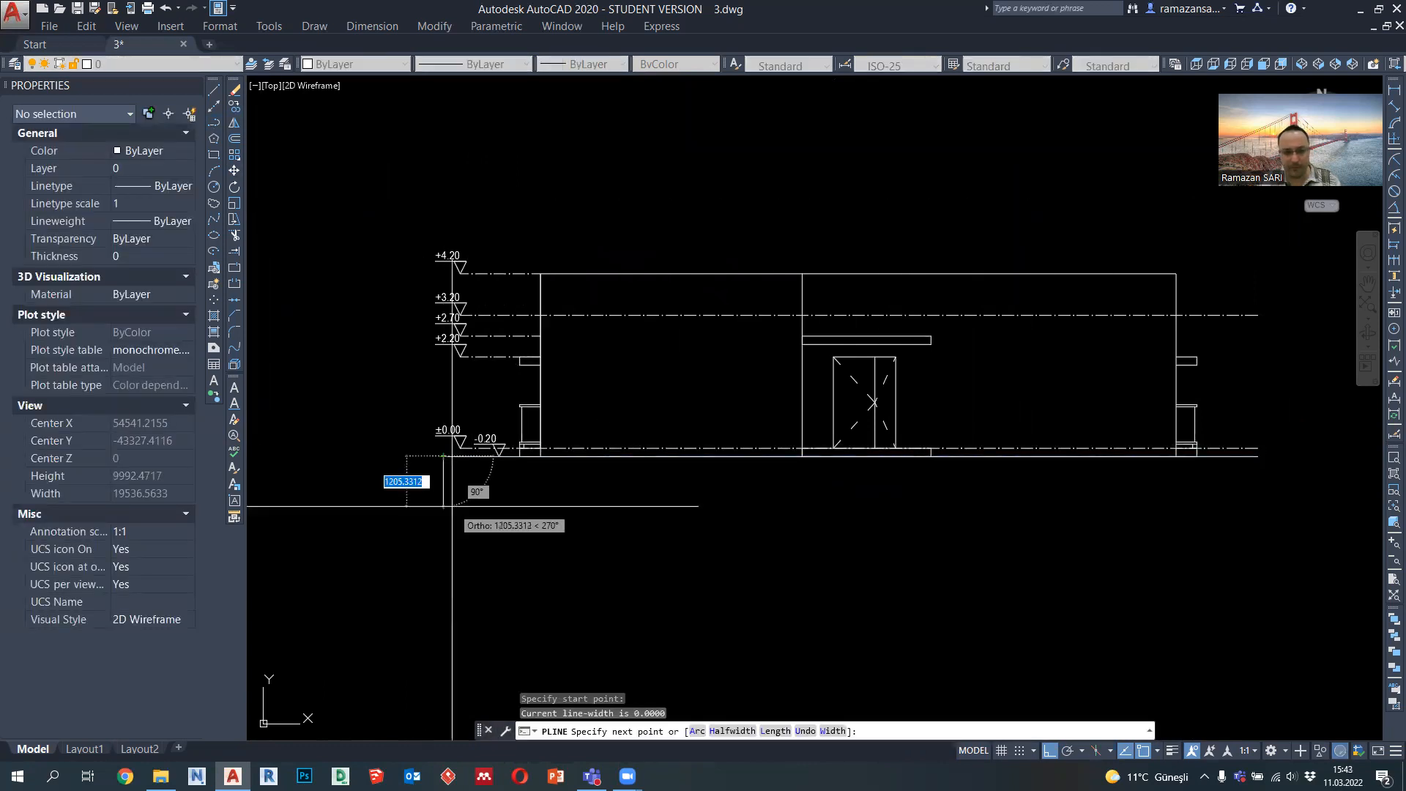
pyautogui.press('Return')
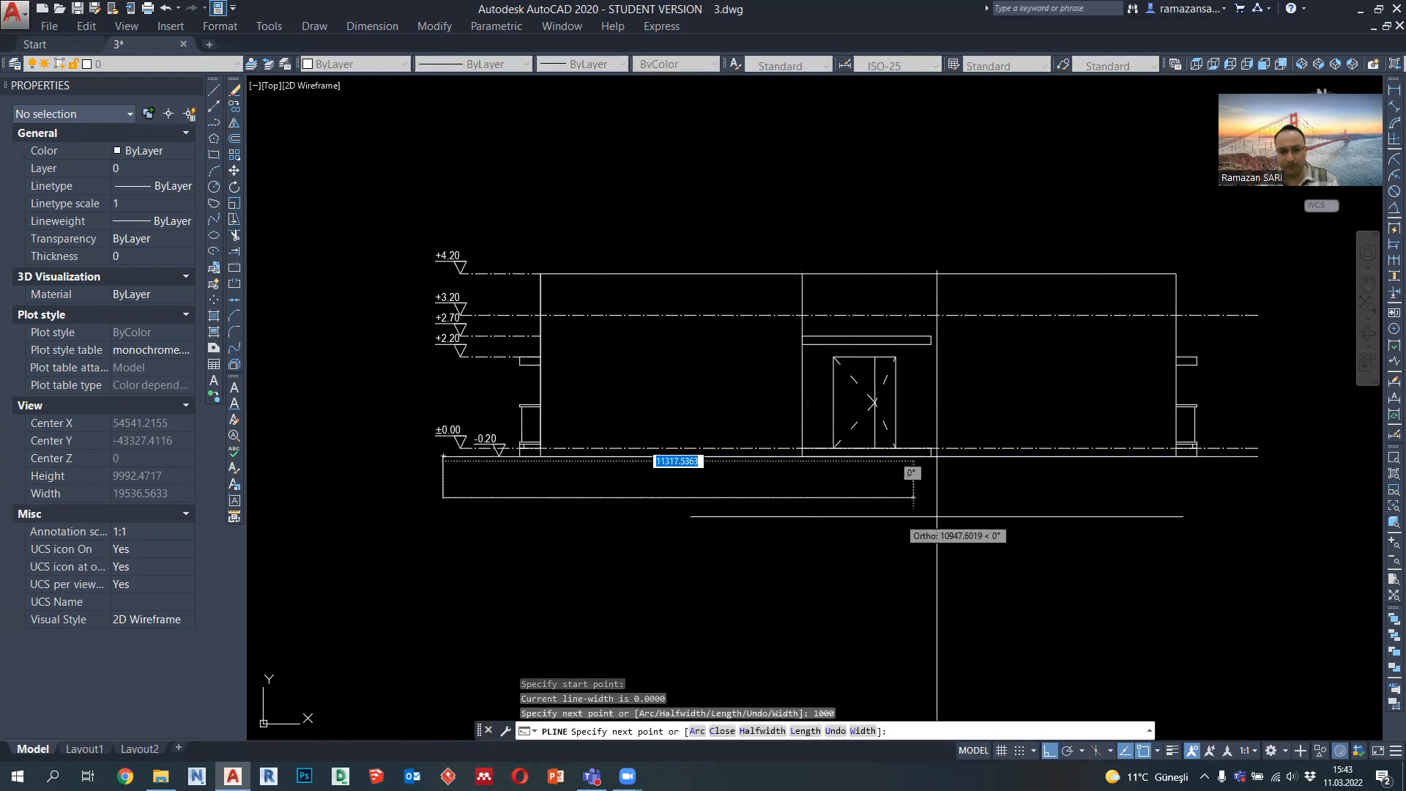
pyautogui.click(1256, 498)
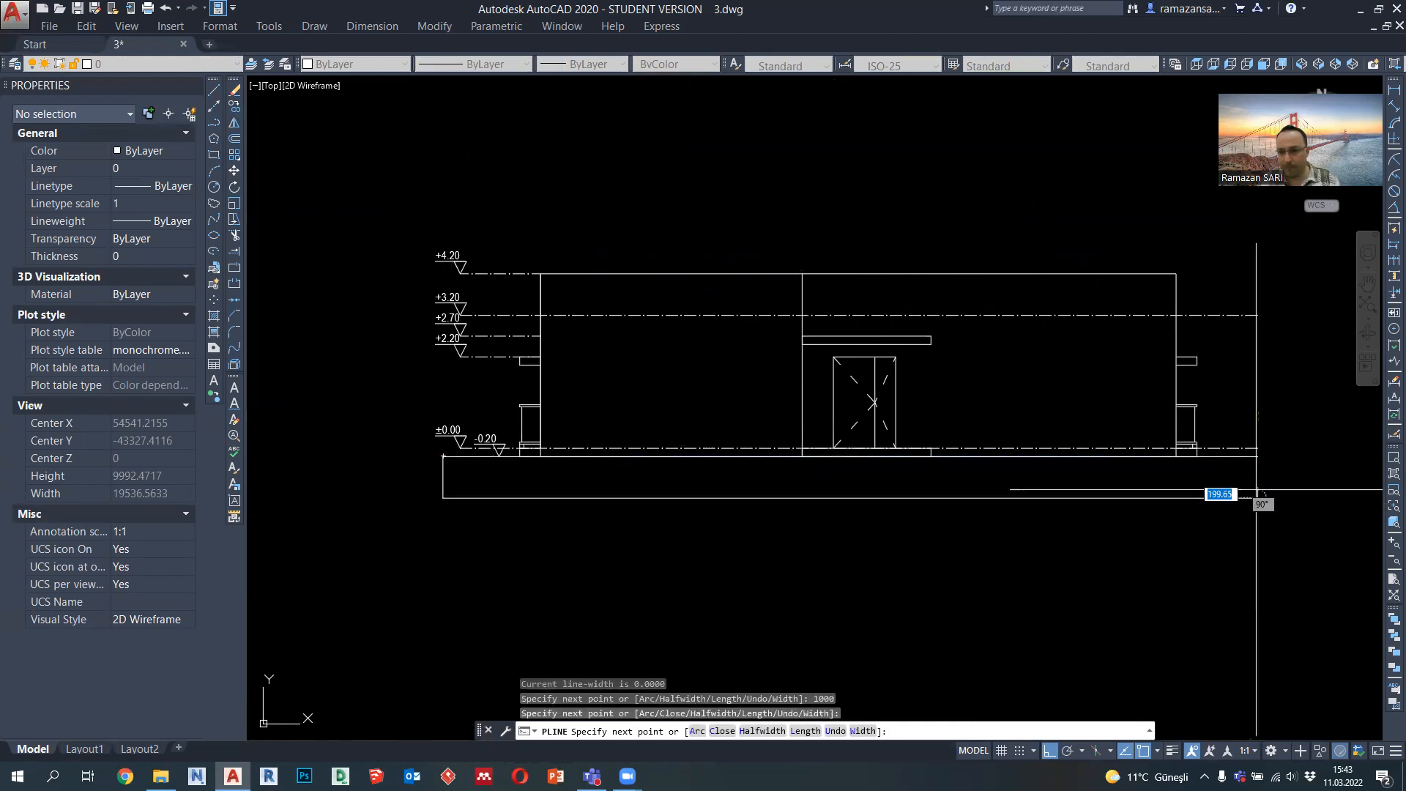
pyautogui.click(1258, 457)
pyautogui.press('Escape')
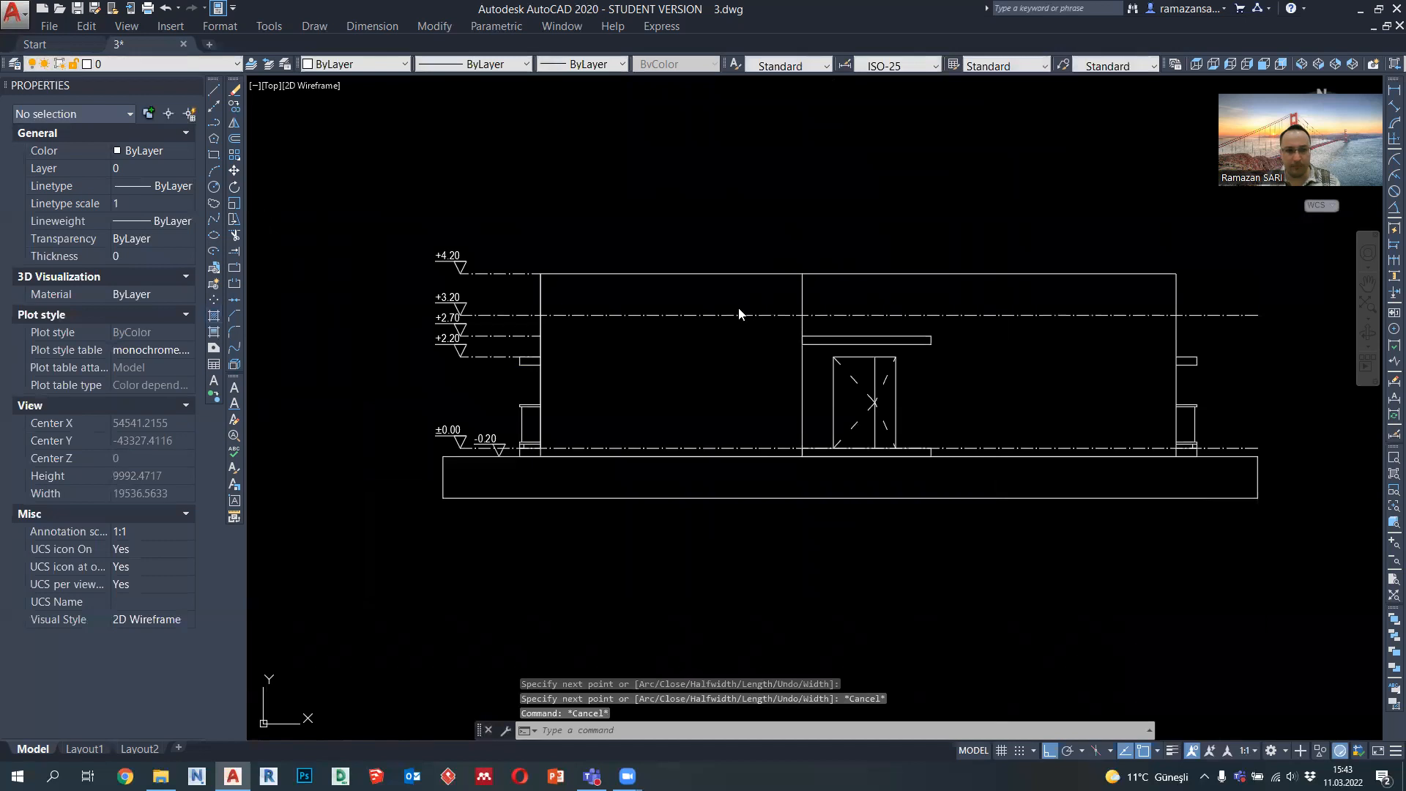
pyautogui.write('h')
pyautogui.press('Return')
pyautogui.click(1056, 246)
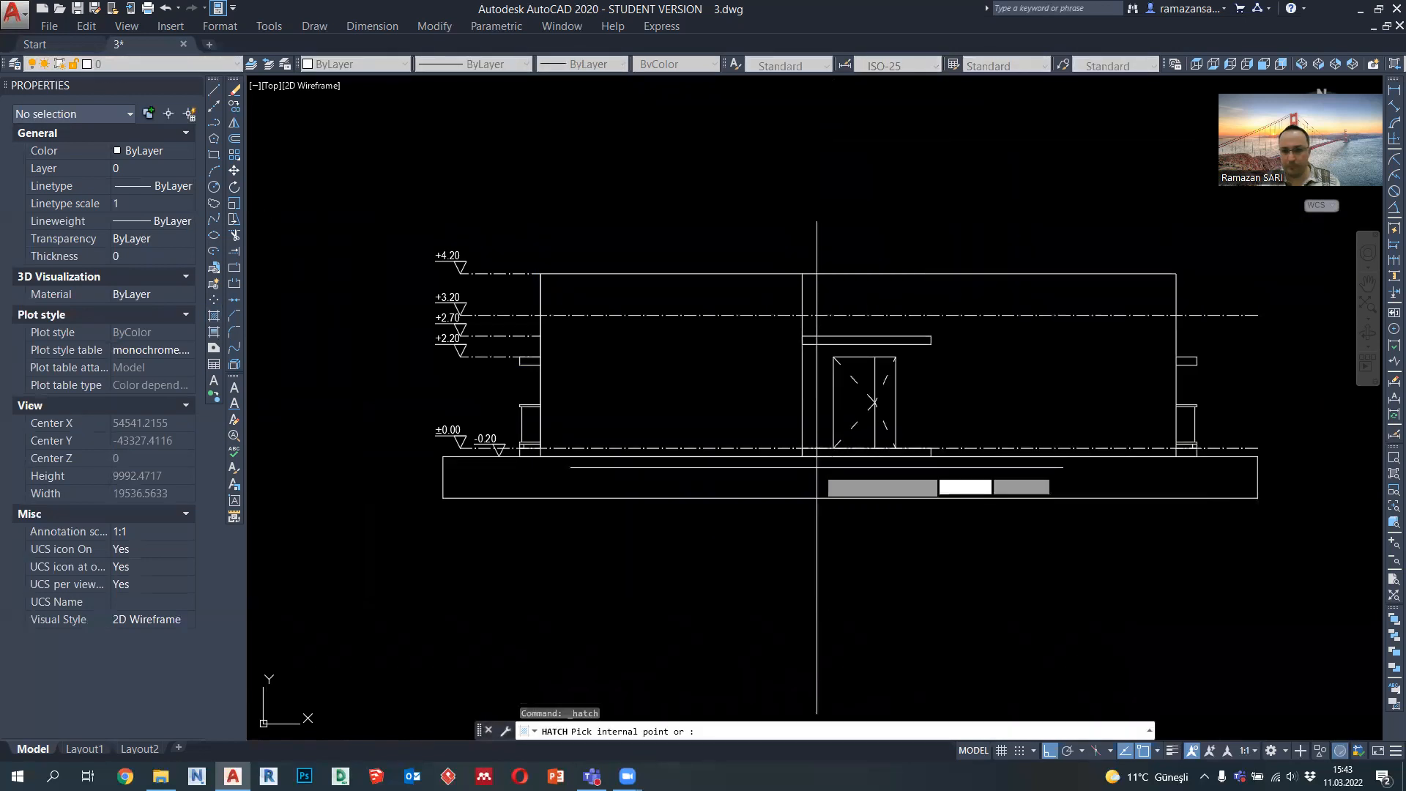
pyautogui.click(813, 472)
pyautogui.press('Return')
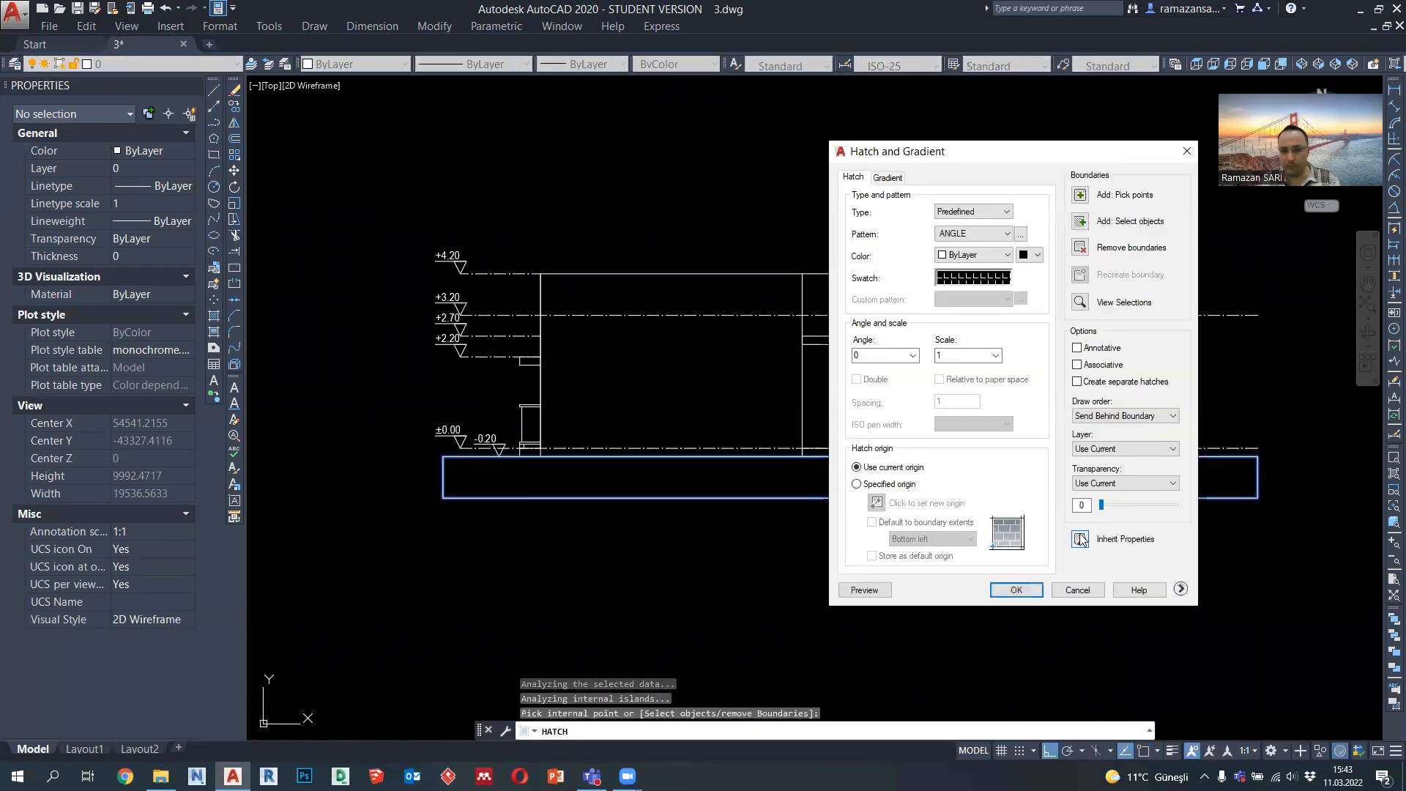
pyautogui.click(1080, 539)
pyautogui.scroll(-6, 991, 559)
pyautogui.click(961, 221)
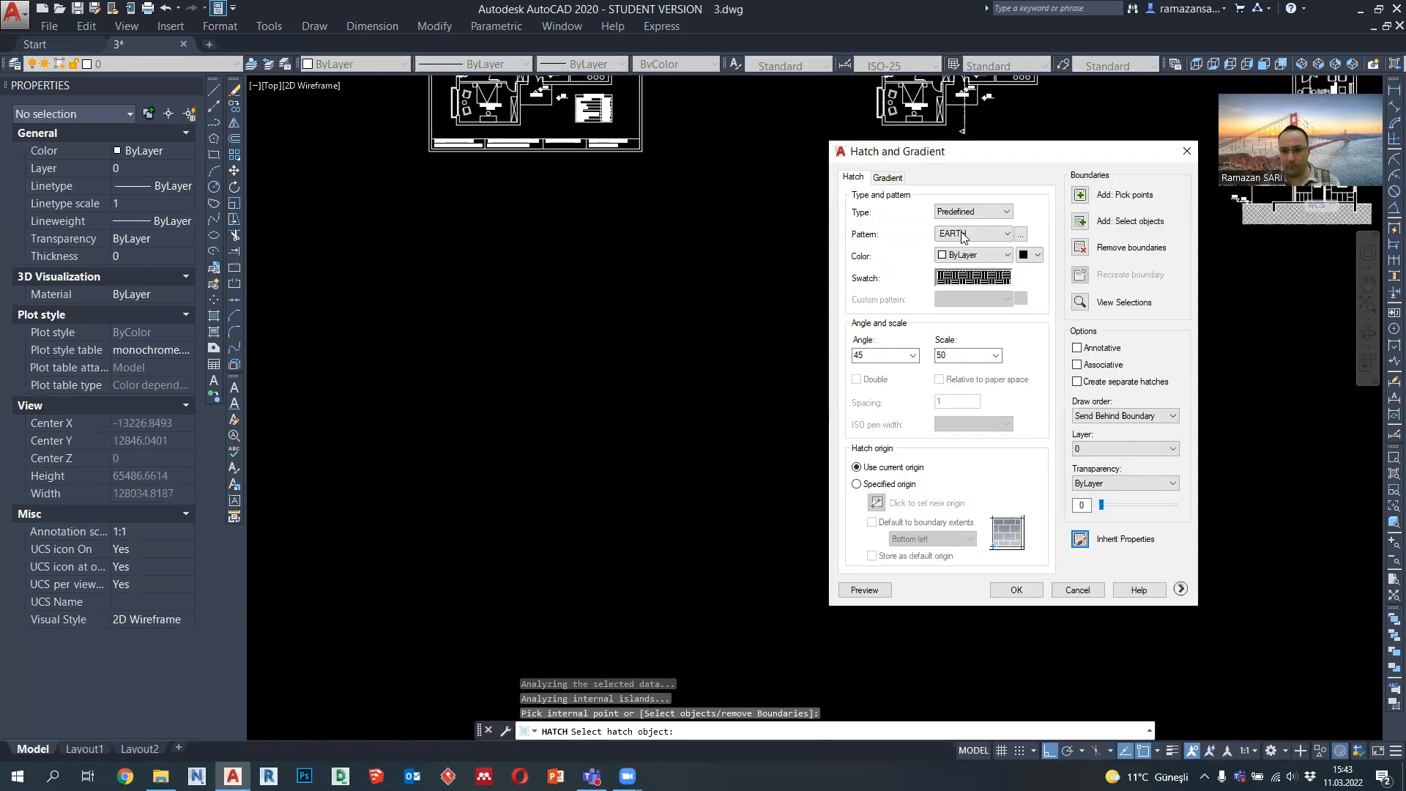
pyautogui.click(1077, 590)
# Hatch the area below the ground line with the EARTH pattern, scale 50 and angle 45, inherited from the section drawing's ground hatch
pyautogui.scroll(3, 981, 564)
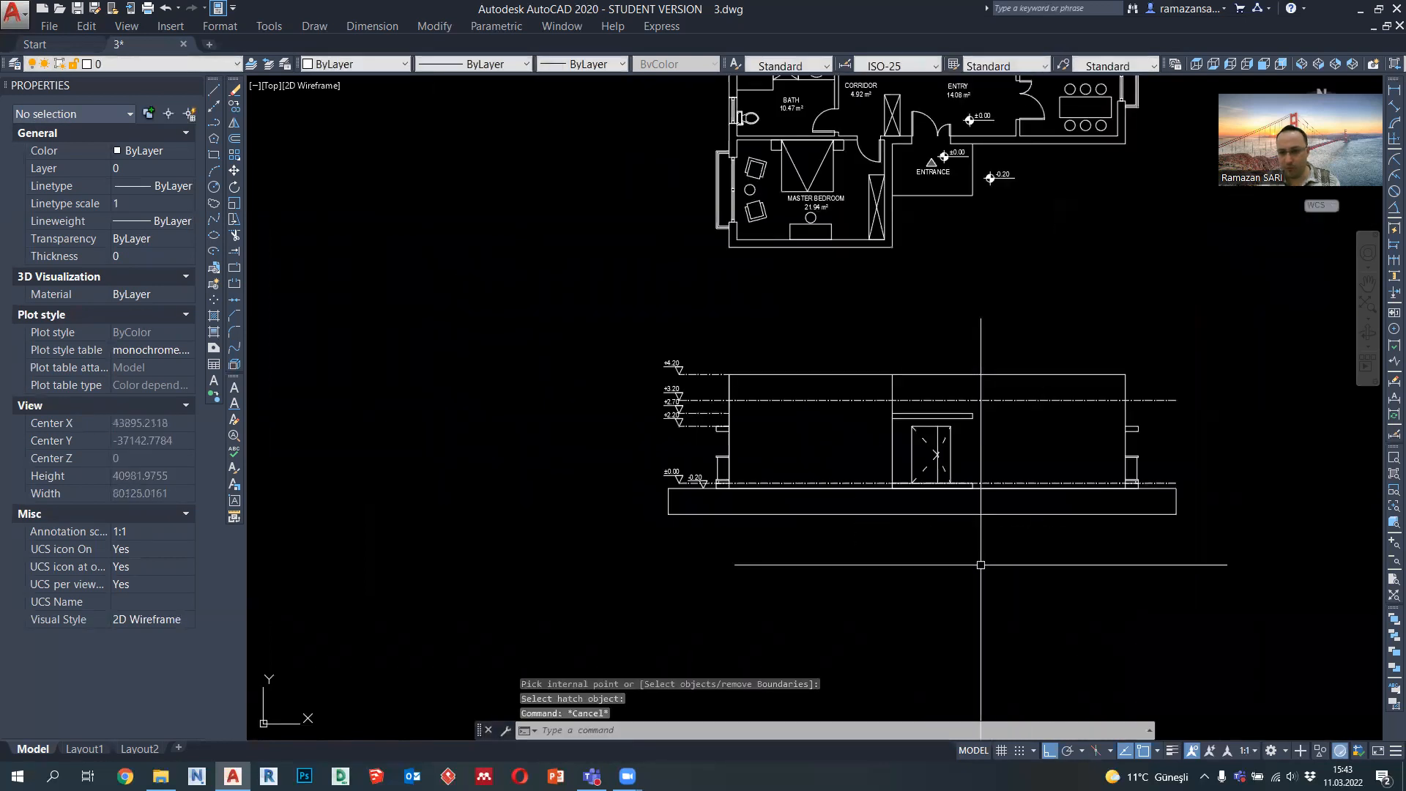
pyautogui.click(215, 322)
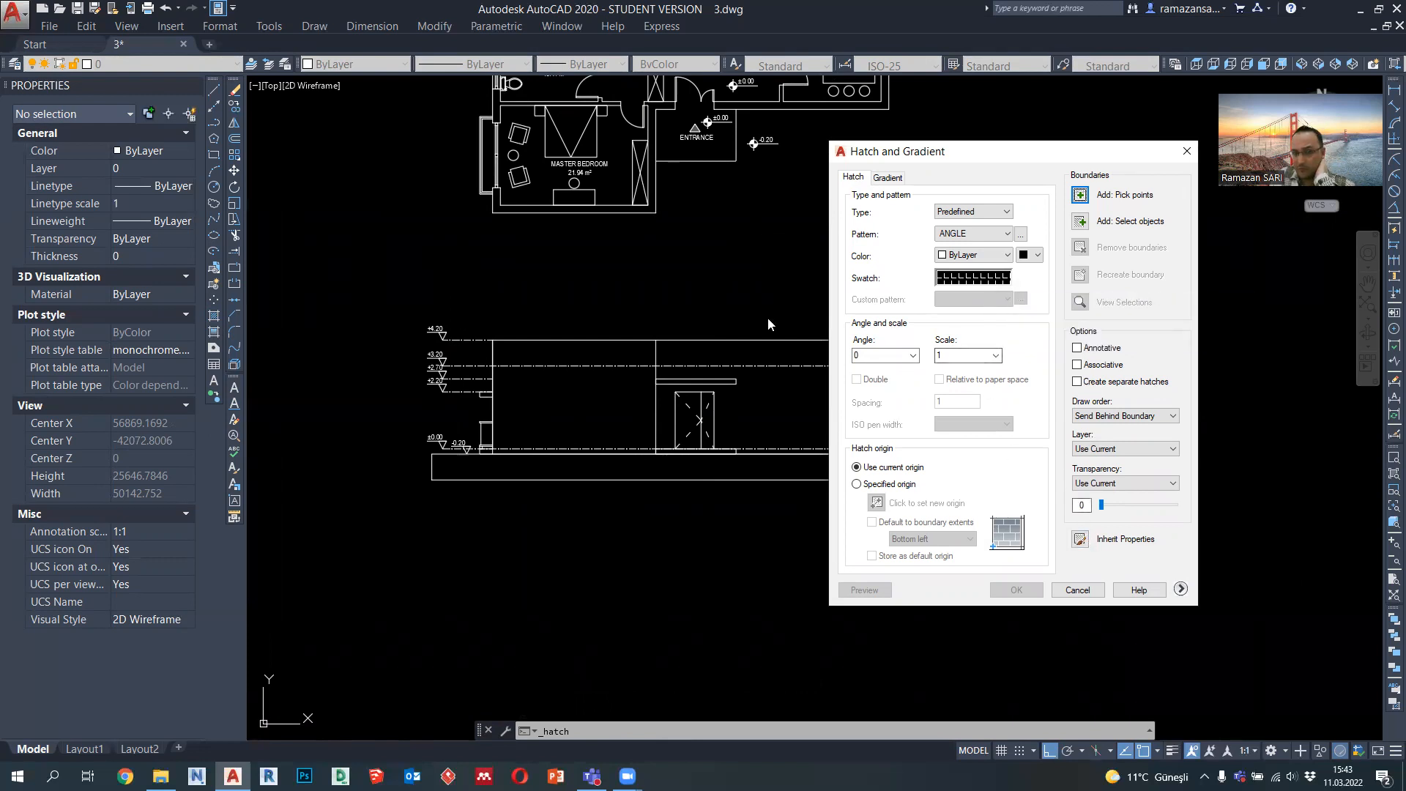
pyautogui.click(1082, 546)
pyautogui.moveTo(757, 229); pyautogui.dragTo(759, 540, button='middle')
pyautogui.moveTo(804, 196); pyautogui.dragTo(796, 401, button='middle')
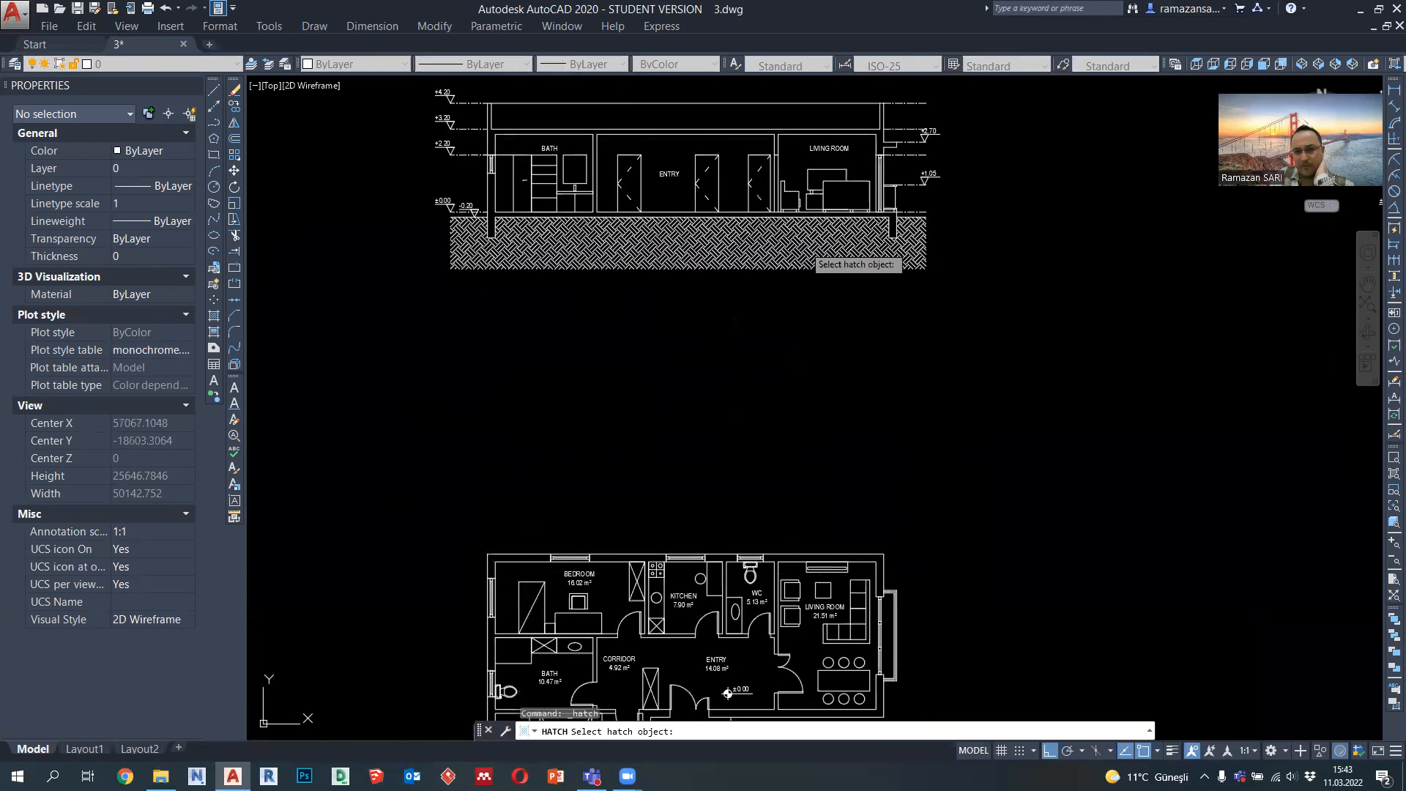
pyautogui.click(804, 258)
pyautogui.scroll(-4, 796, 292)
pyautogui.scroll(4, 752, 431)
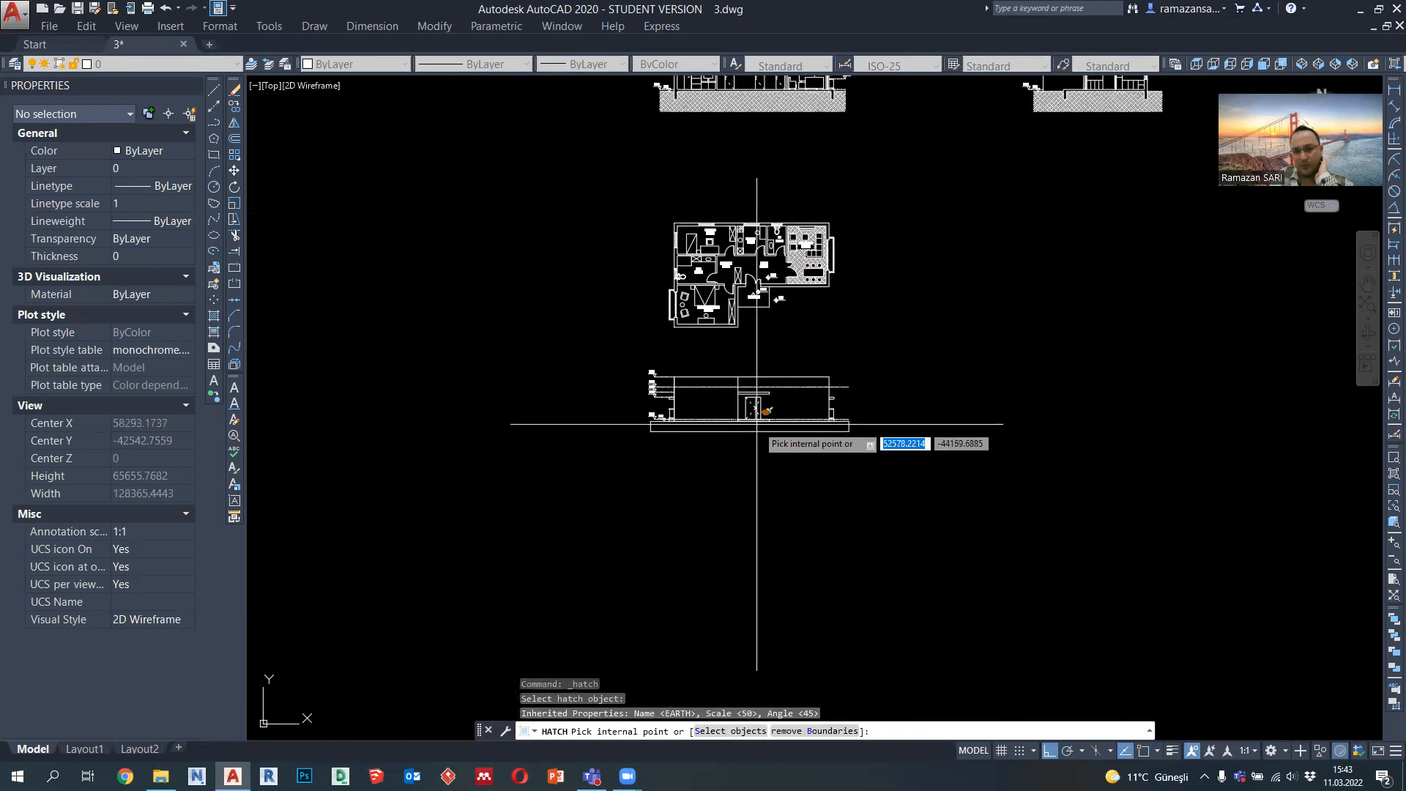
pyautogui.click(752, 432)
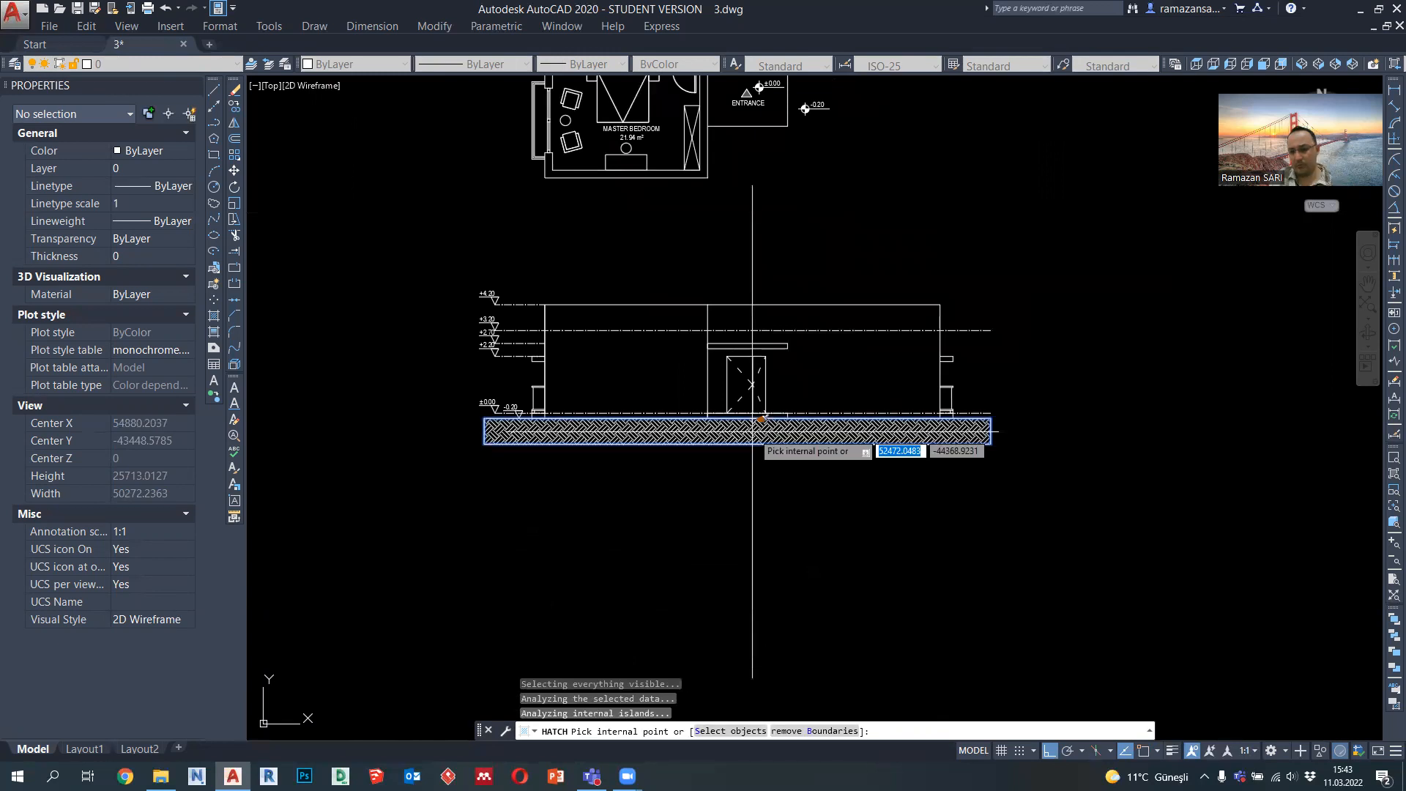
pyautogui.press('Return')
pyautogui.press('Return')
# Erase the outline around the ground hatch and set the hatch's lineweight to 0.09 mm
pyautogui.click(737, 444)
pyautogui.press('Delete')
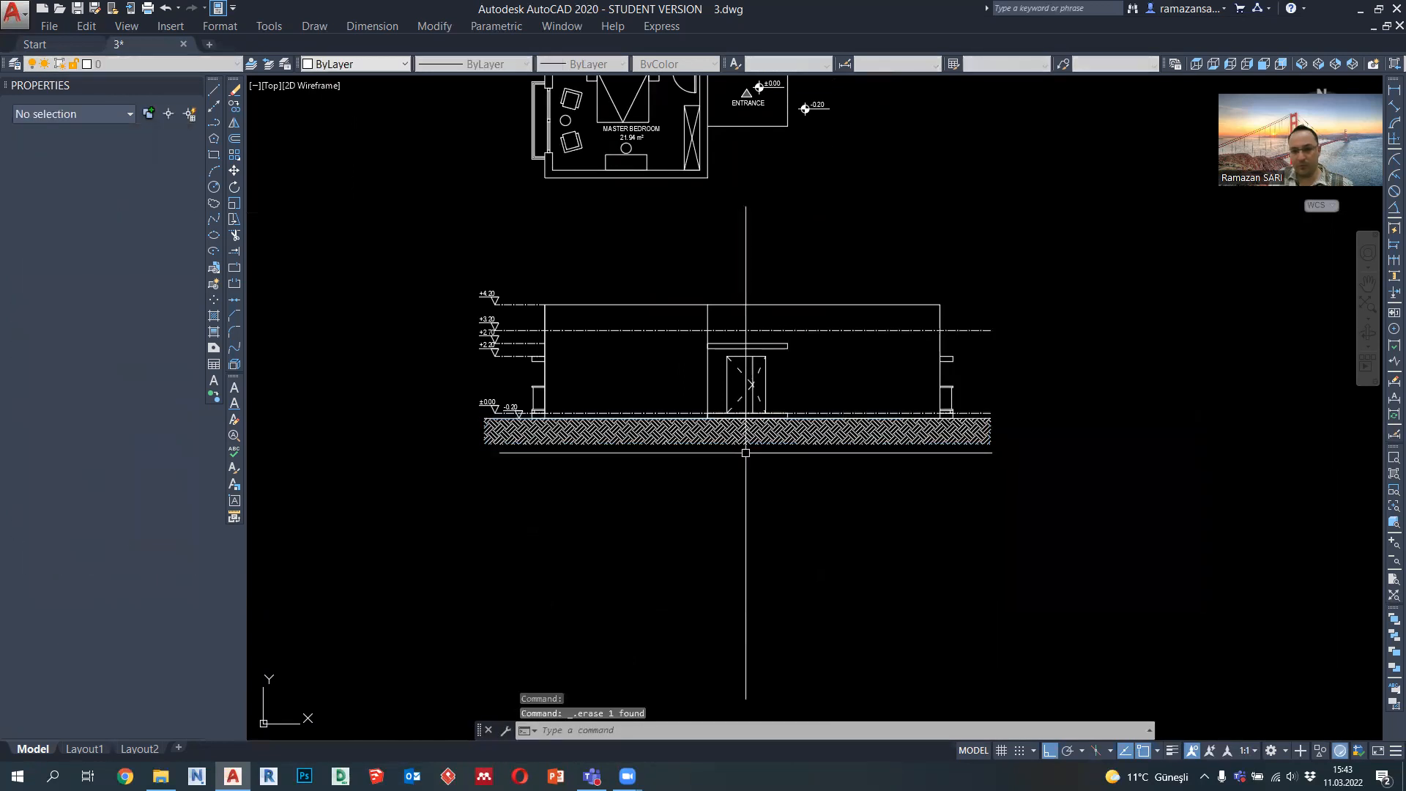
pyautogui.click(744, 436)
pyautogui.click(583, 63)
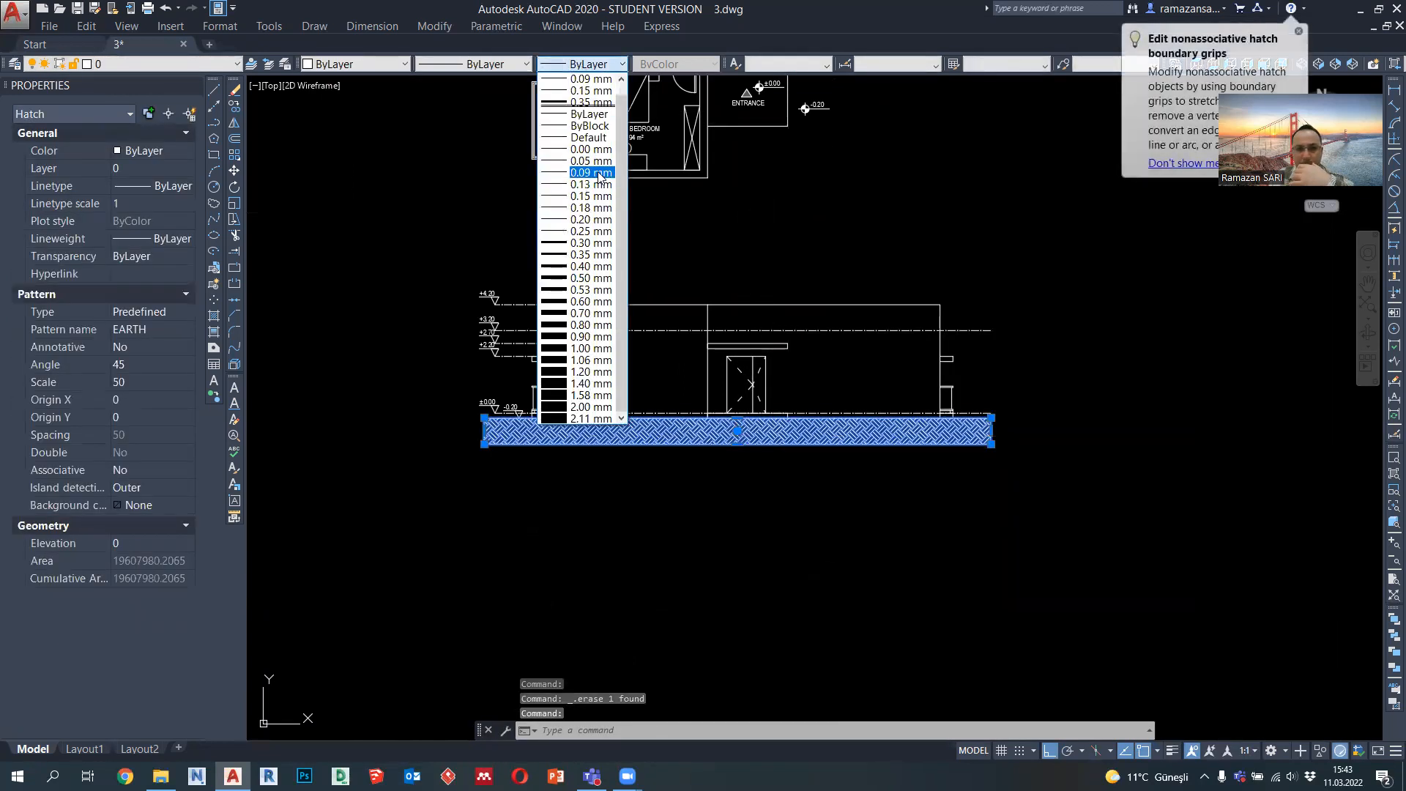
pyautogui.click(599, 173)
pyautogui.press('Escape')
# Check the lineweight assigned to the ±0.00 level line and select the upper level lines for inspection
pyautogui.moveTo(623, 352); pyautogui.dragTo(627, 367, button='middle')
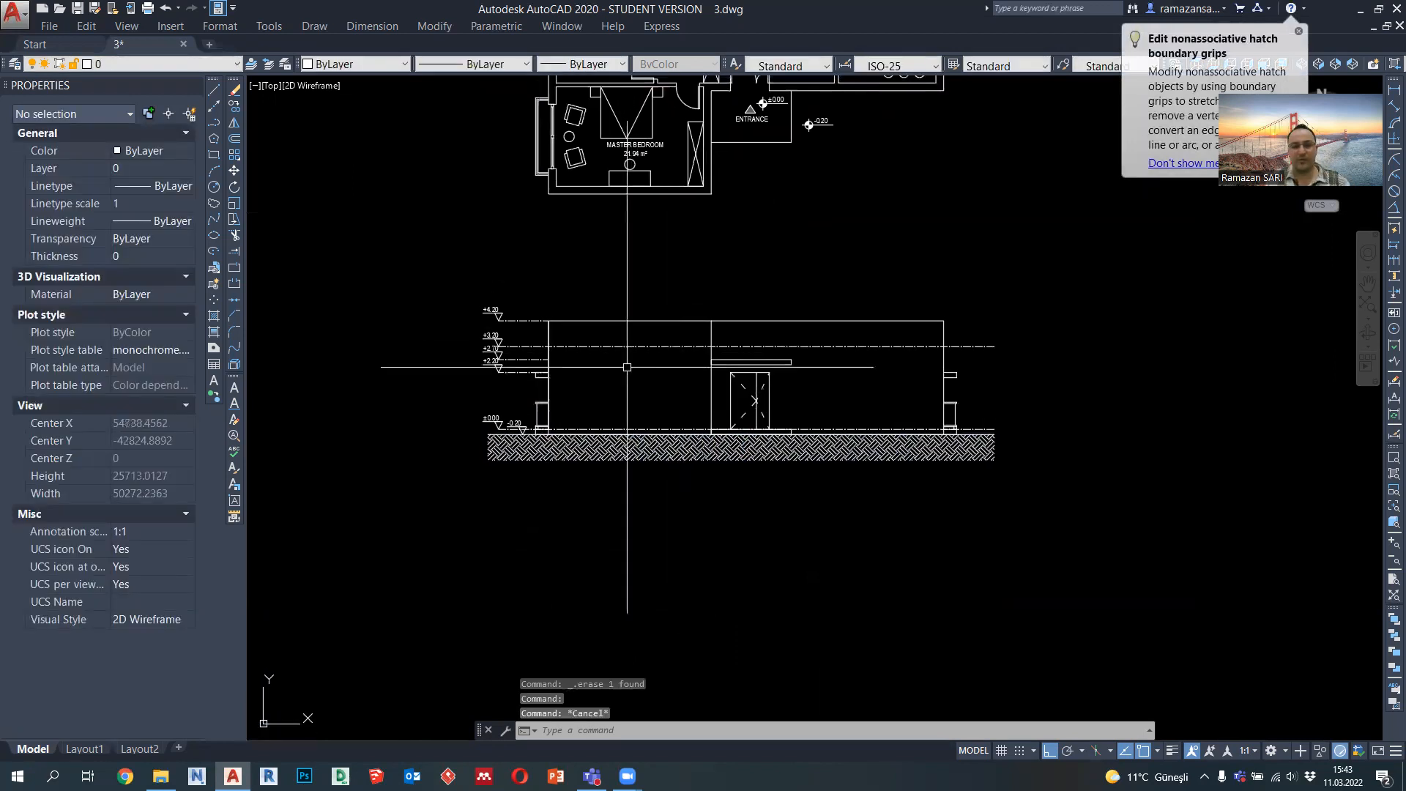
pyautogui.scroll(2, 515, 382)
pyautogui.click(587, 457)
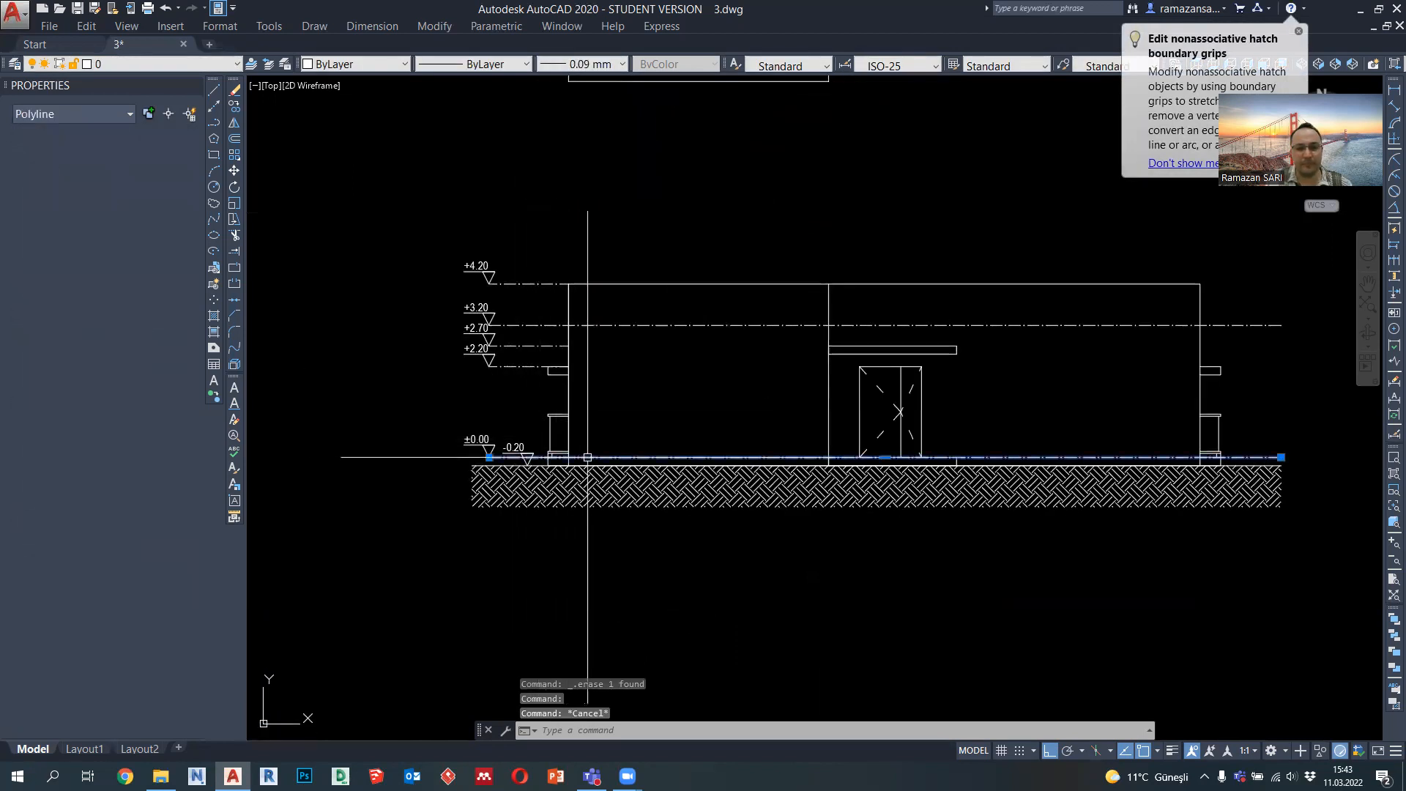
pyautogui.press('Escape')
pyautogui.click(515, 386)
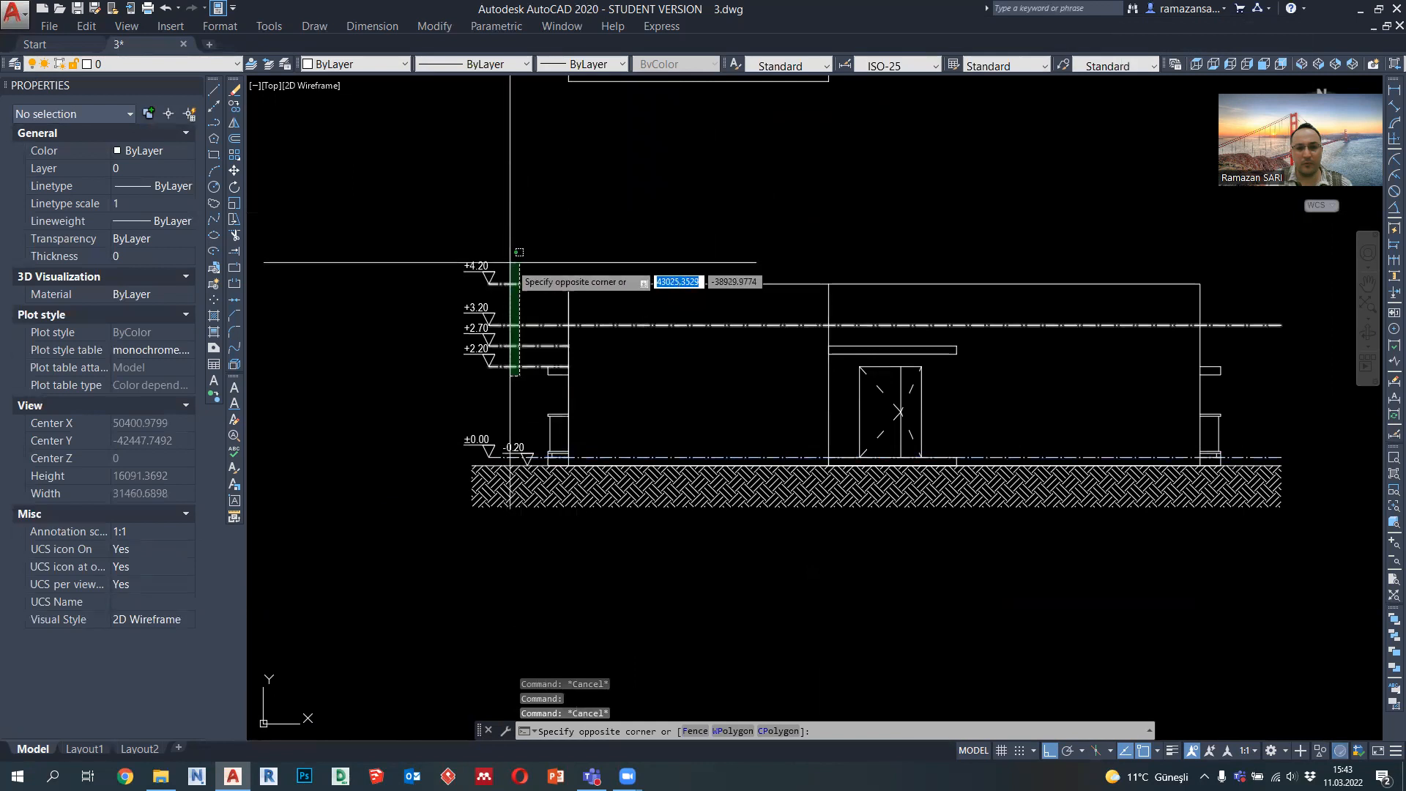
pyautogui.click(480, 263)
pyautogui.press('Escape')
pyautogui.scroll(-2, 514, 294)
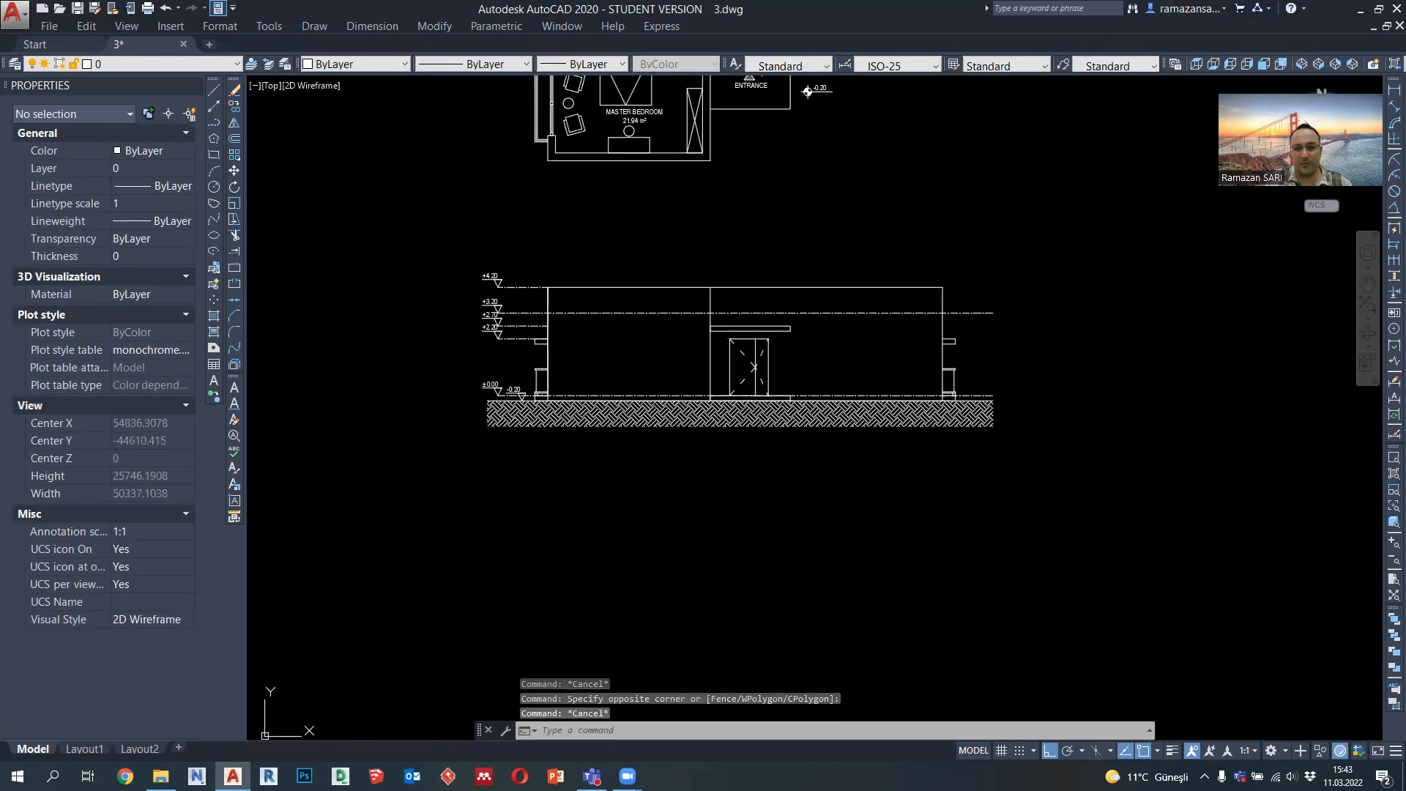
# Preview a plot of the elevation, using a plot window around its level marks, facade and ground hatch
pyautogui.click(149, 8)
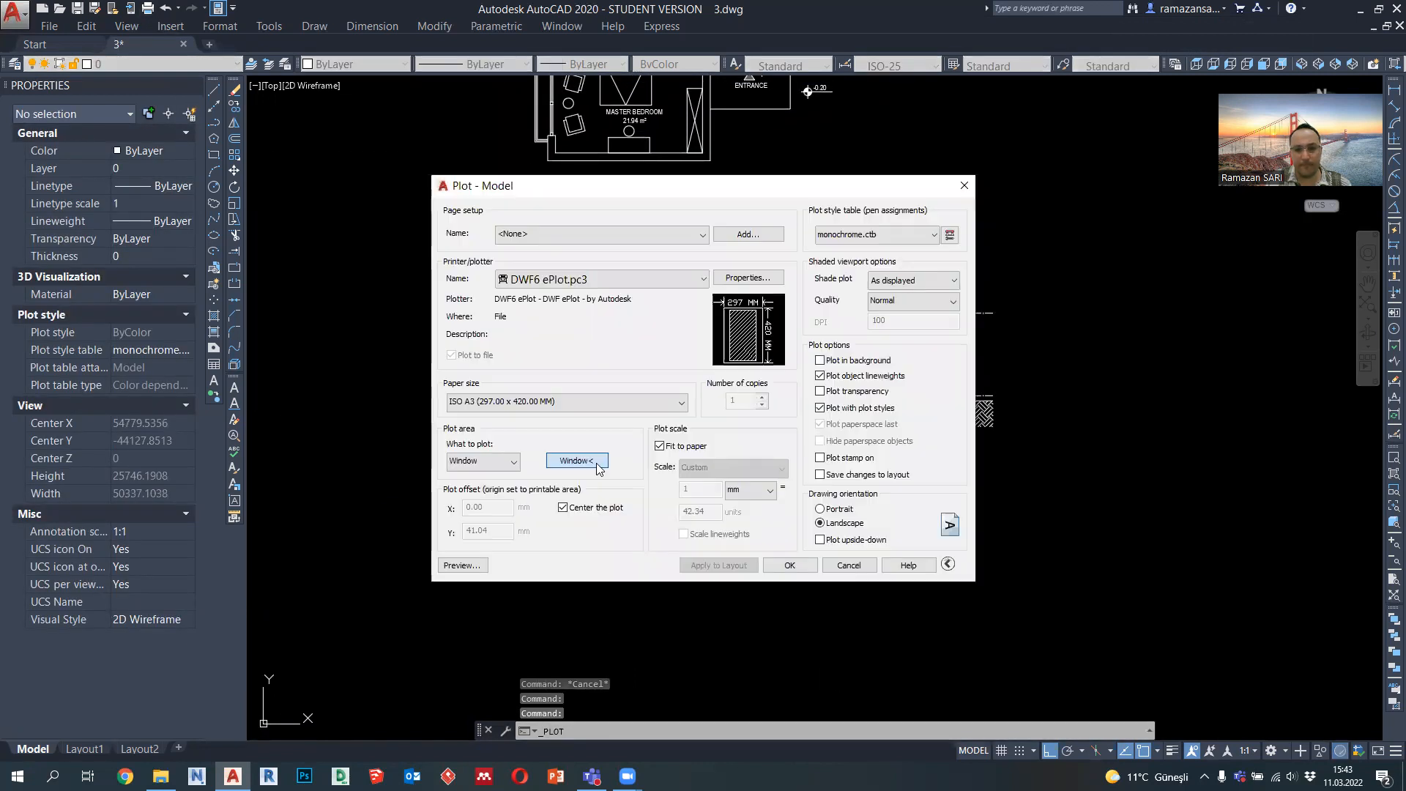
pyautogui.click(599, 468)
pyautogui.click(459, 249)
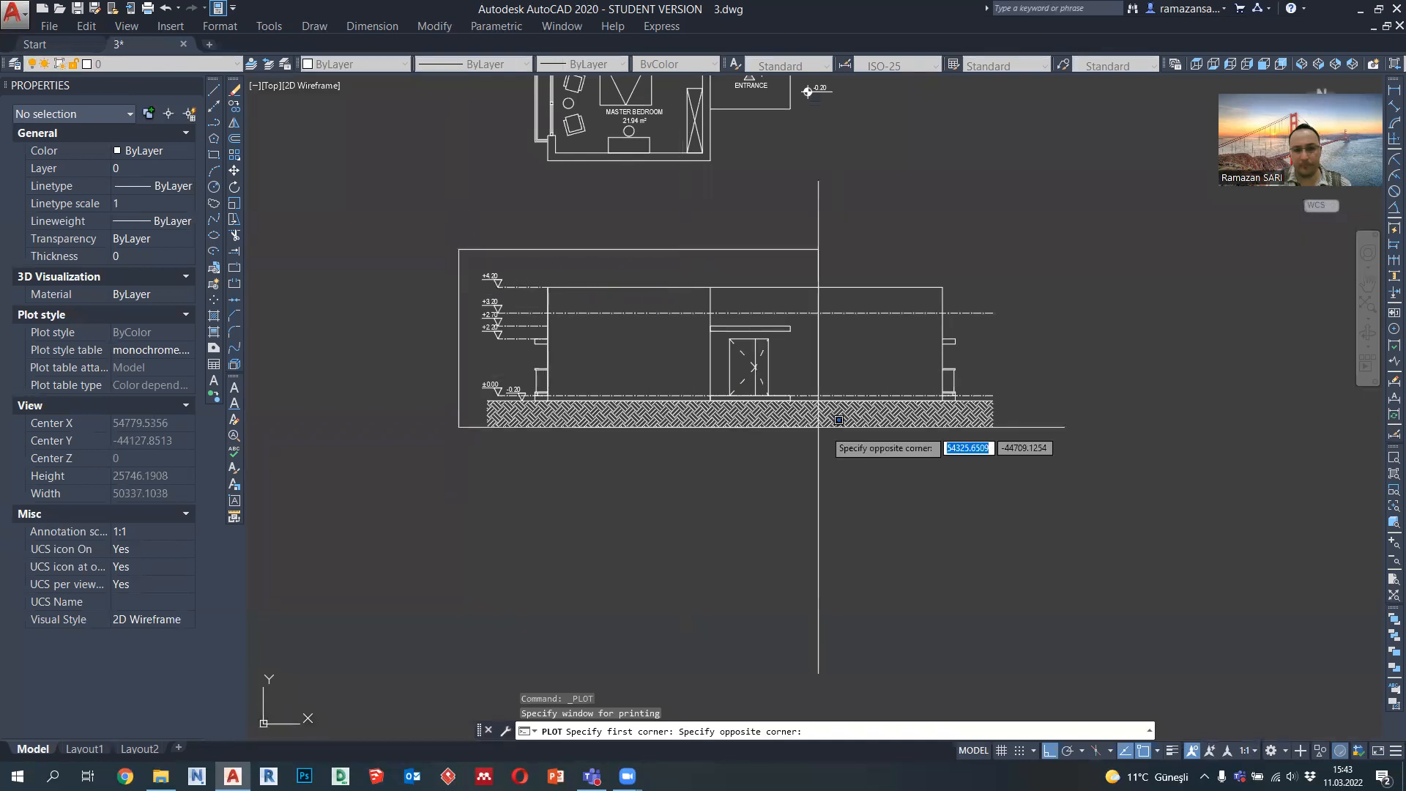
pyautogui.click(1008, 426)
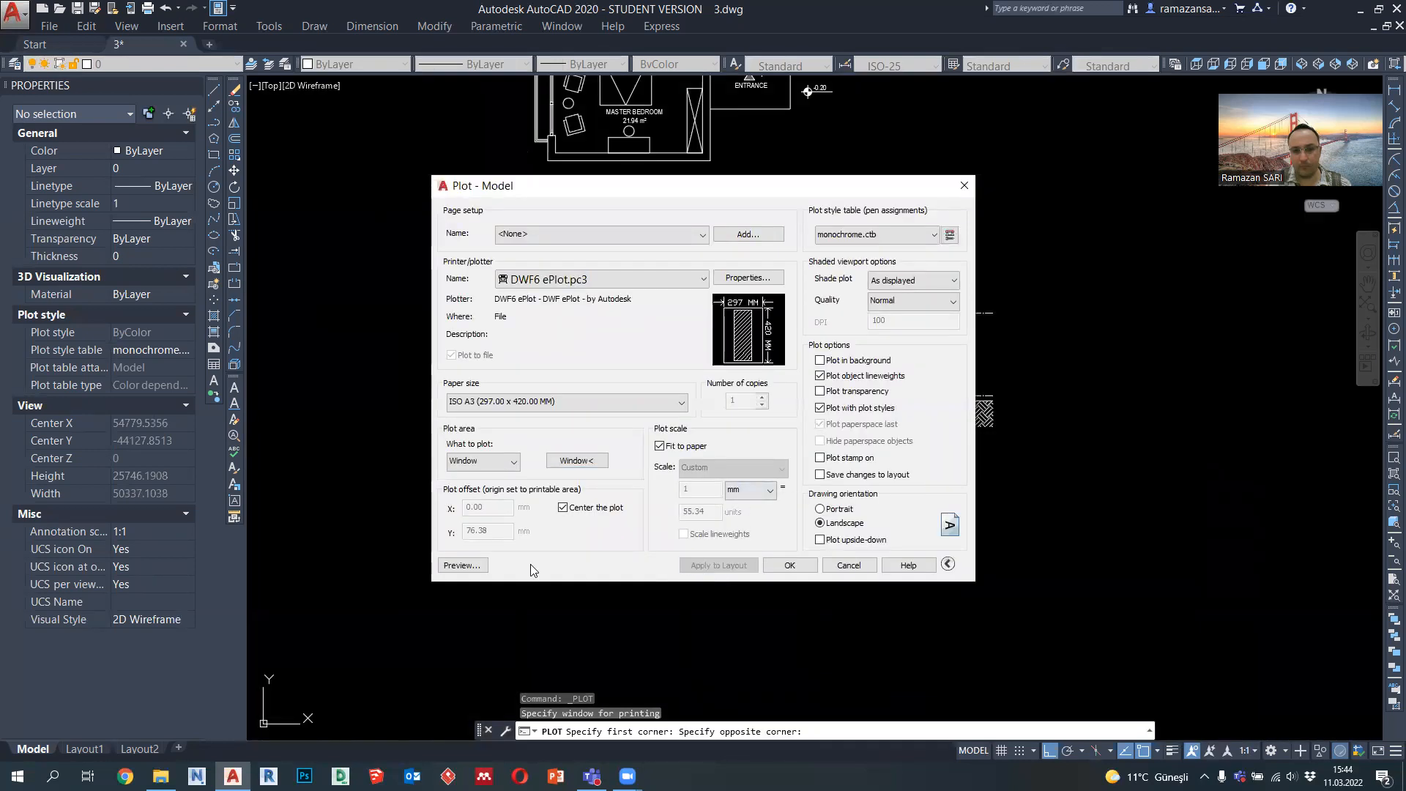
pyautogui.click(461, 566)
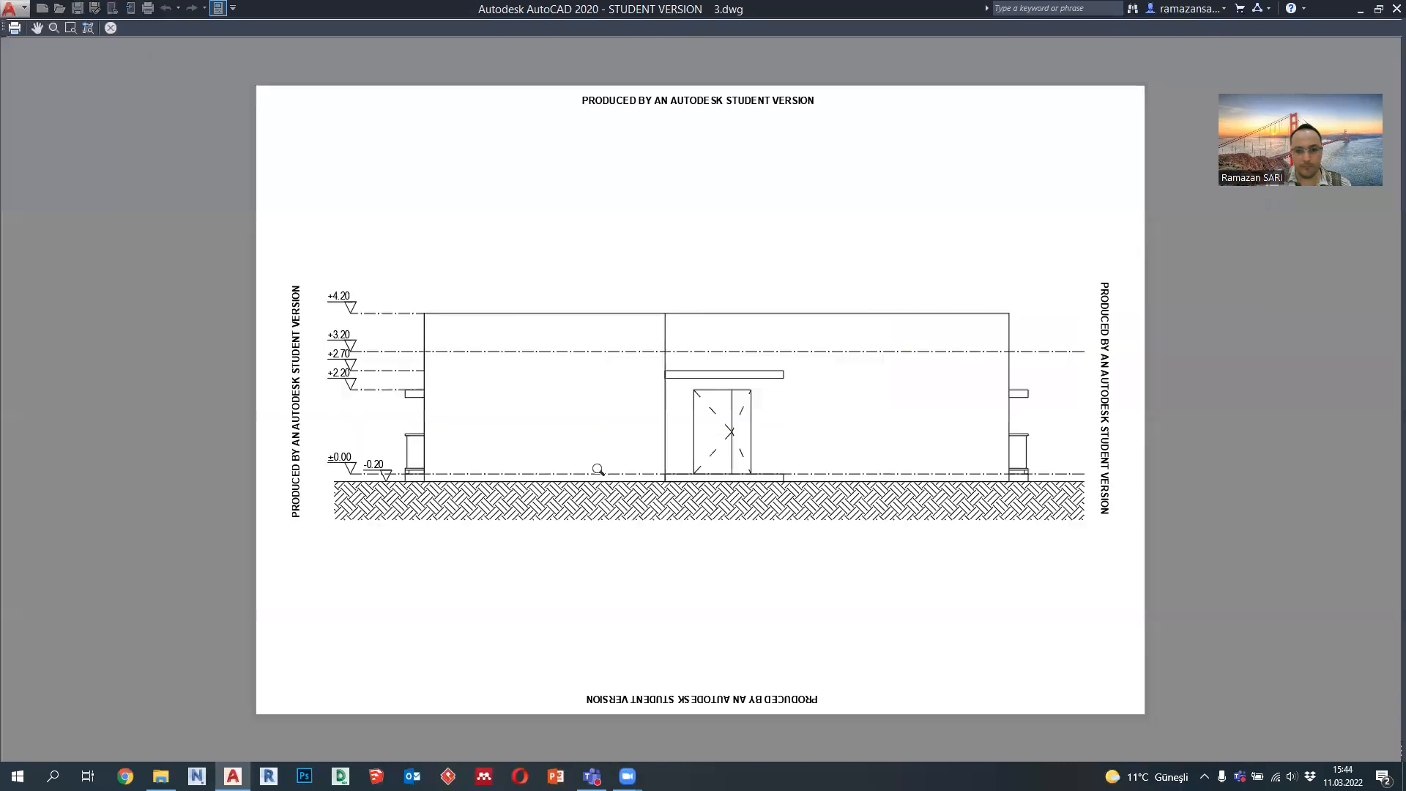
# Examine the elevation's lineweights in the plot preview, from the level marks to the far bay, and leave without plotting
pyautogui.scroll(5, 663, 366)
pyautogui.scroll(-3, 717, 289)
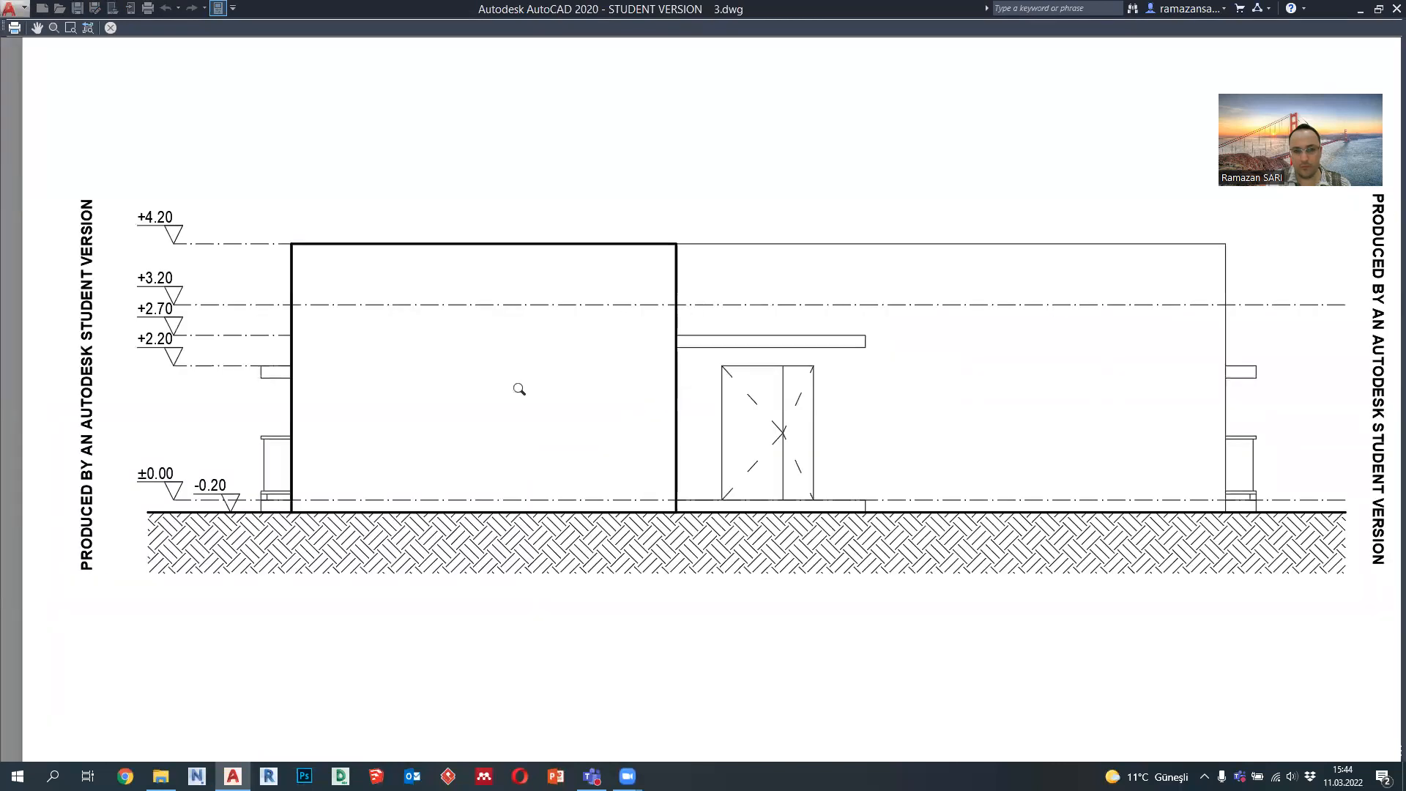
pyautogui.scroll(4, 327, 424)
pyautogui.scroll(-2, 327, 425)
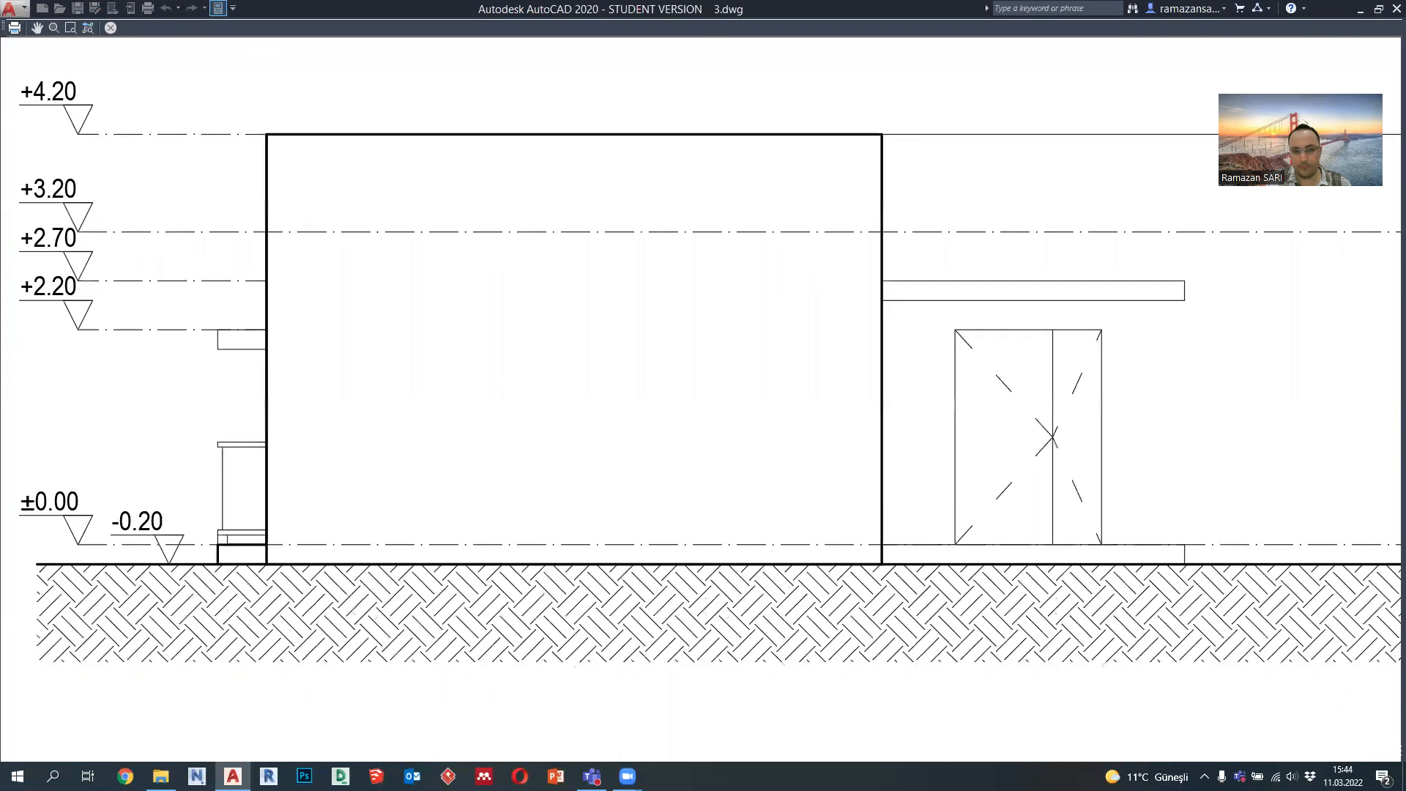
pyautogui.moveTo(327, 425); pyautogui.dragTo(374, 442, button='middle')
pyautogui.scroll(2, 339, 424)
pyautogui.moveTo(641, 433); pyautogui.dragTo(226, 460, button='middle')
pyautogui.scroll(-2, 1067, 462)
pyautogui.moveTo(1067, 462); pyautogui.dragTo(408, 455, button='middle')
pyautogui.moveTo(798, 455); pyautogui.dragTo(1058, 476, button='middle')
pyautogui.scroll(-2, 1057, 477)
pyautogui.moveTo(756, 458); pyautogui.dragTo(705, 455, button='middle')
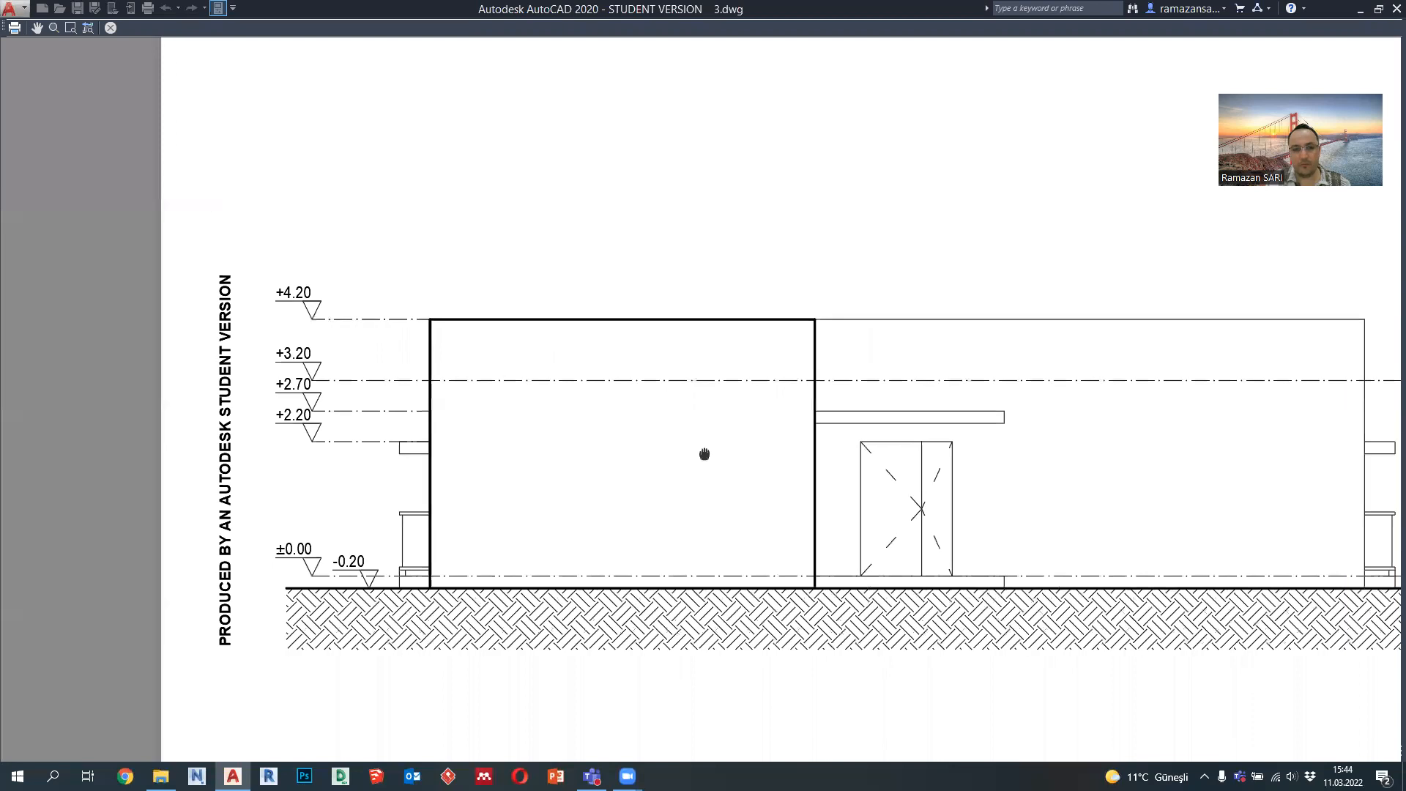
pyautogui.press('Escape')
pyautogui.click(838, 560)
# Copy the whole floor plan above the elevation horizontally into the empty space to its left
pyautogui.scroll(-2, 712, 481)
pyautogui.moveTo(829, 430); pyautogui.dragTo(758, 489, button='middle')
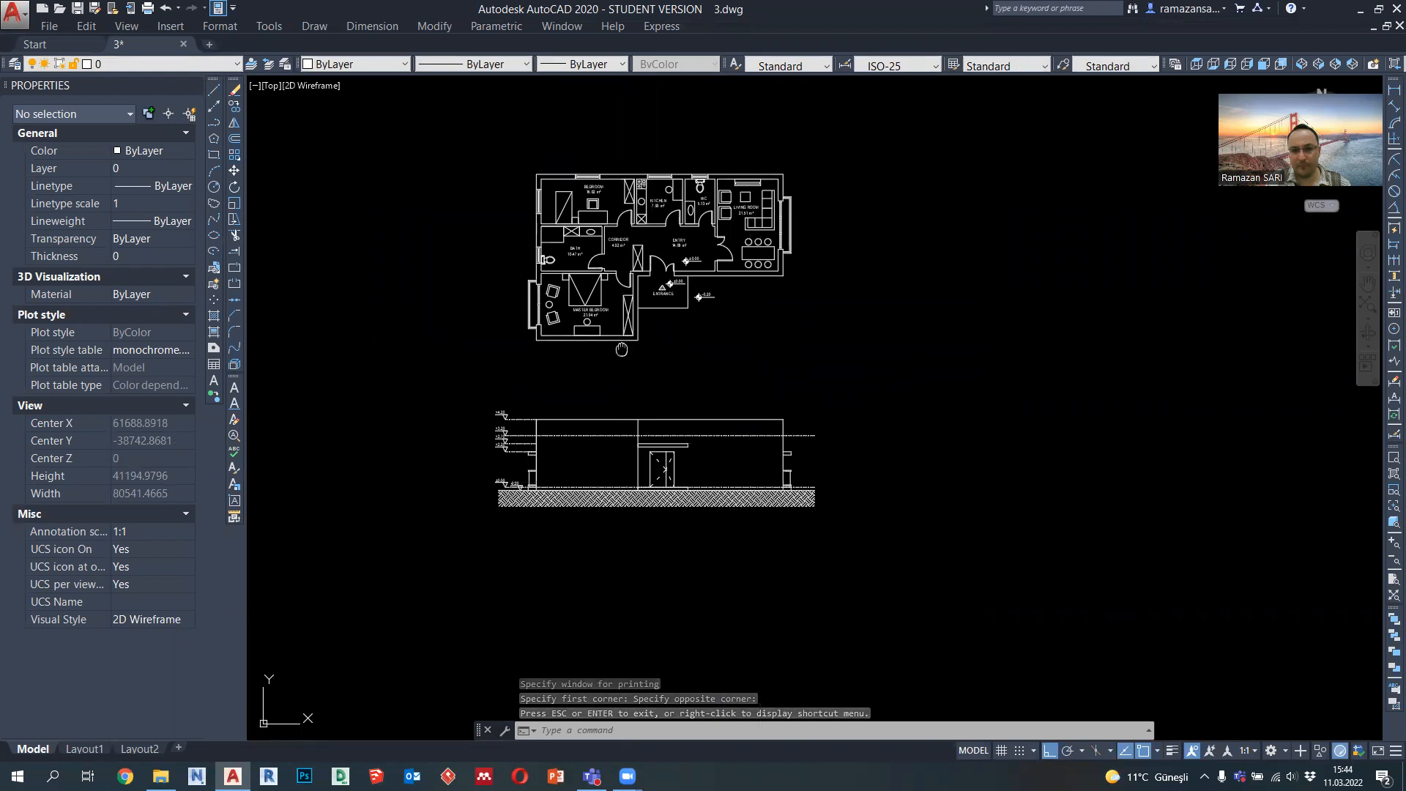
pyautogui.moveTo(645, 370); pyautogui.dragTo(653, 391, button='middle')
pyautogui.scroll(-4, 545, 314)
pyautogui.moveTo(522, 351); pyautogui.dragTo(681, 377, button='middle')
pyautogui.scroll(2, 747, 344)
pyautogui.click(877, 377)
pyautogui.click(672, 285)
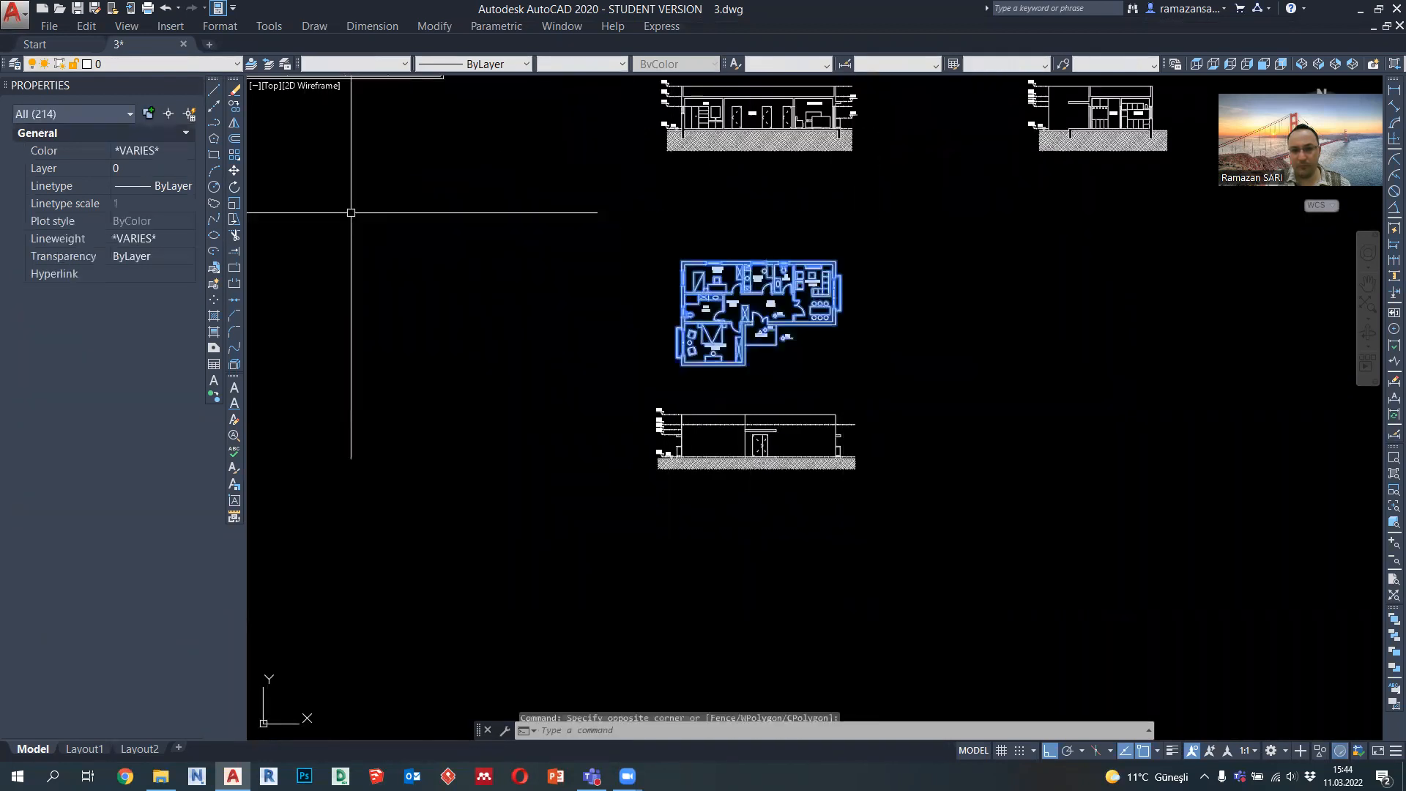
pyautogui.click(235, 106)
pyautogui.click(742, 314)
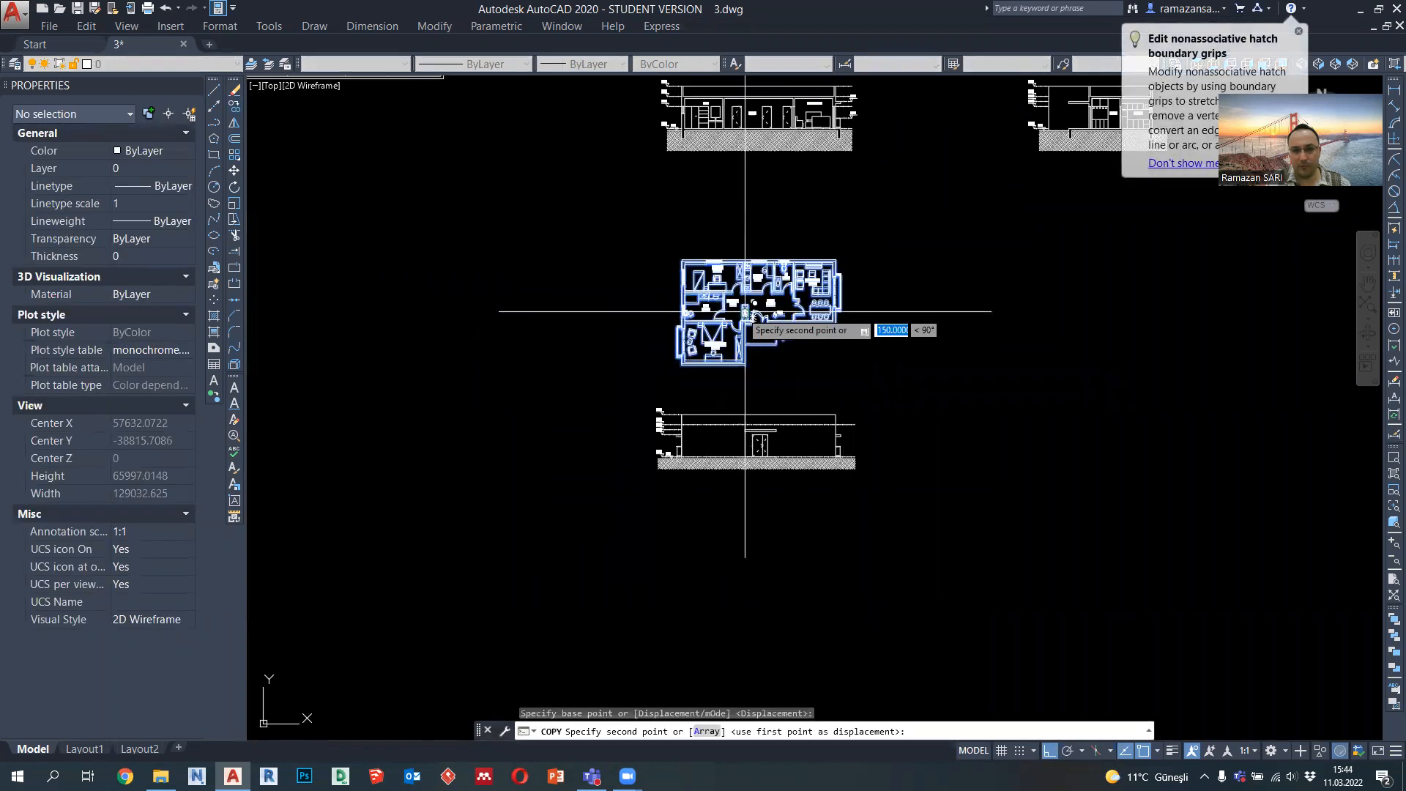
pyautogui.click(483, 313)
pyautogui.press('Escape')
# Rotate the copied floor plan 90° counterclockwise so that its master bedroom bay faces down
pyautogui.click(618, 385)
pyautogui.click(383, 219)
pyautogui.click(235, 188)
pyautogui.scroll(2, 506, 310)
pyautogui.click(480, 302)
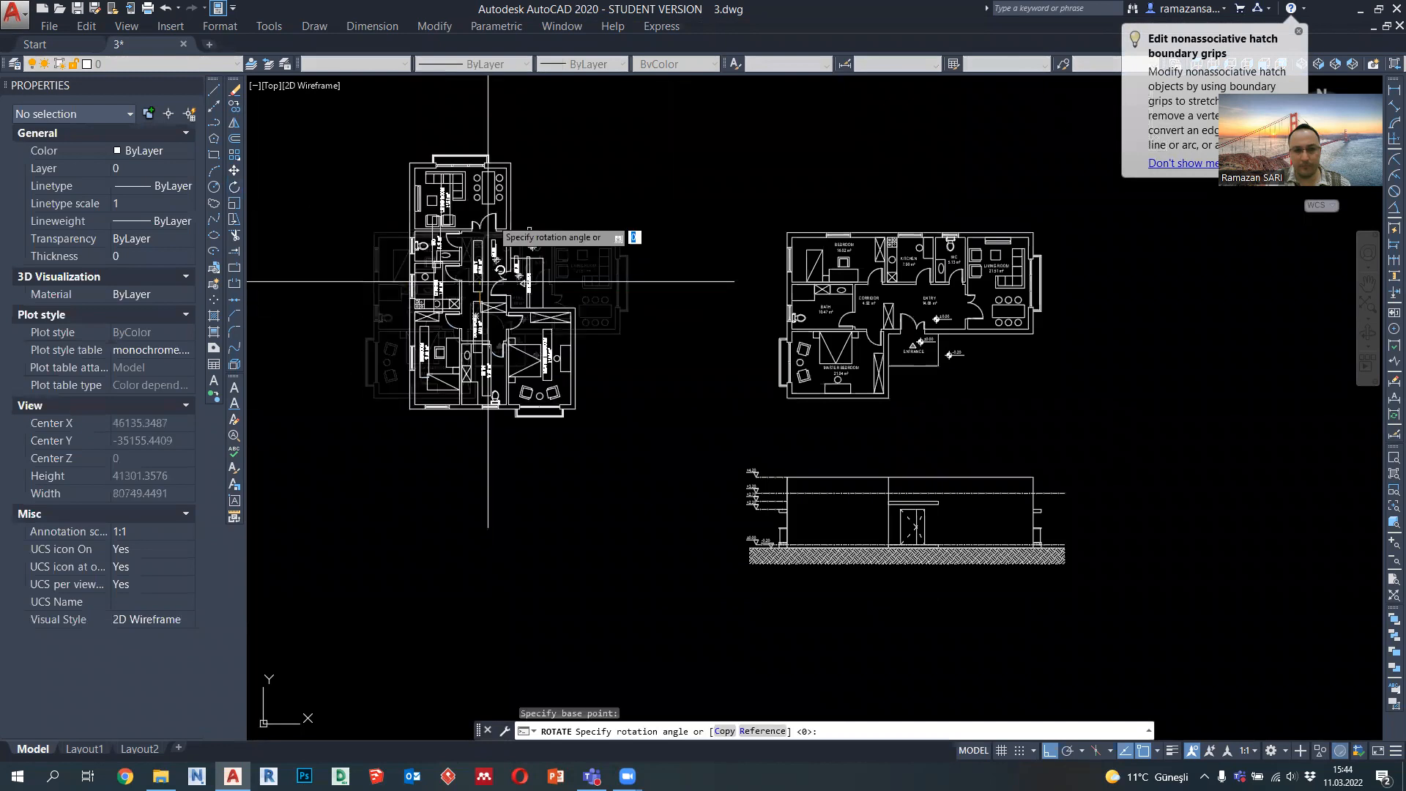
pyautogui.click(480, 147)
pyautogui.moveTo(496, 422); pyautogui.dragTo(737, 359, button='middle')
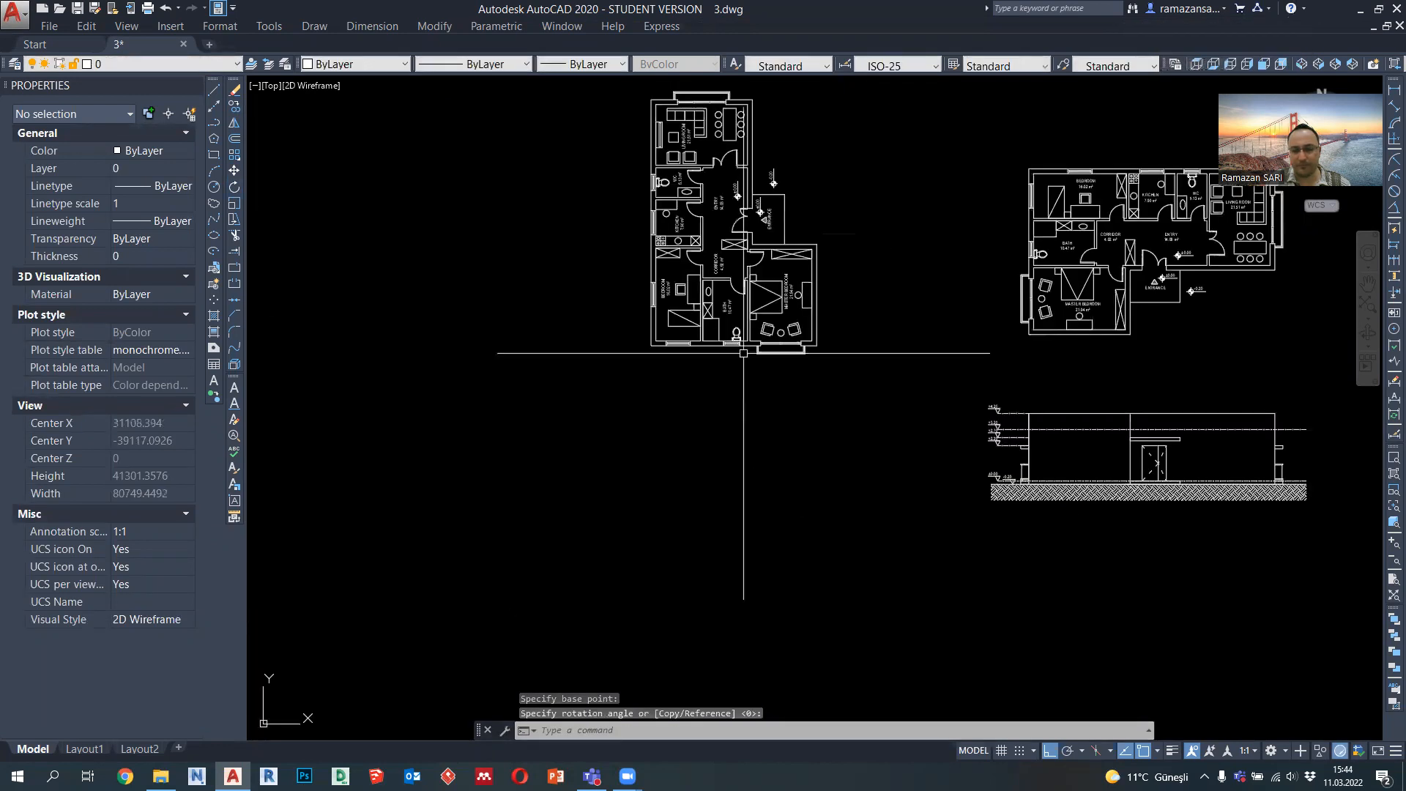
# Copy the elevation's level marks and level lines horizontally to the left, below the rotated floor plan
pyautogui.scroll(8, 983, 453)
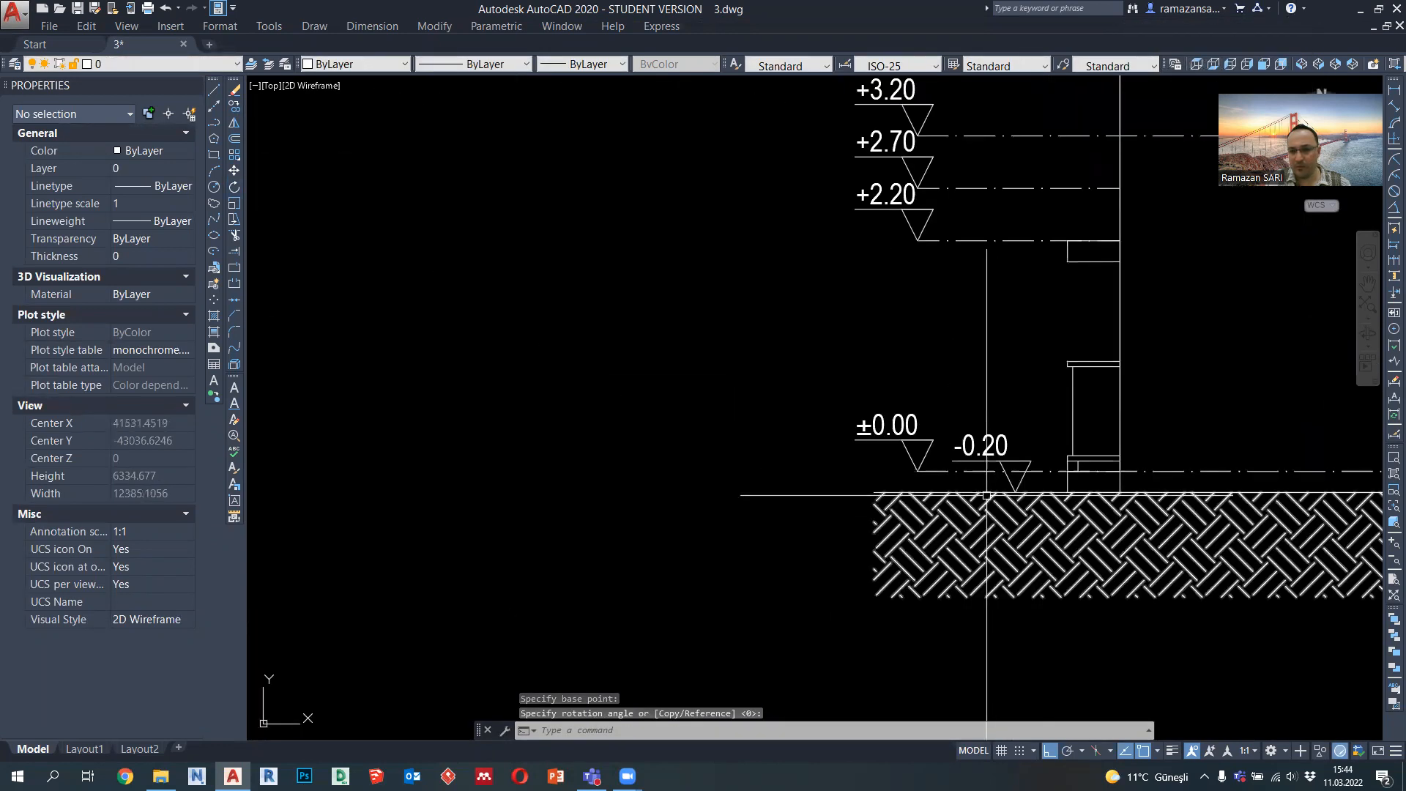
pyautogui.click(1035, 491)
pyautogui.scroll(-3, 967, 444)
pyautogui.click(801, 143)
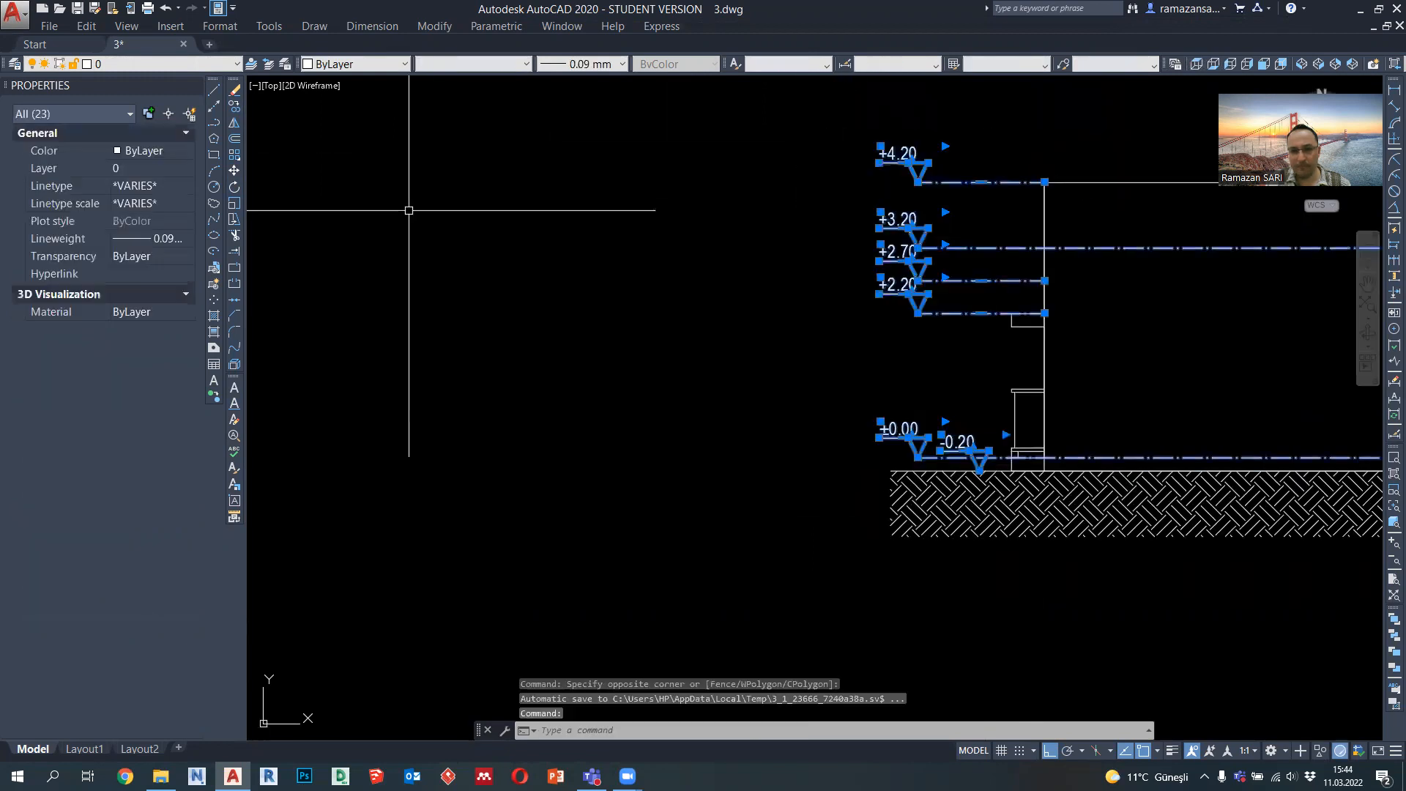
pyautogui.click(235, 107)
pyautogui.click(1045, 249)
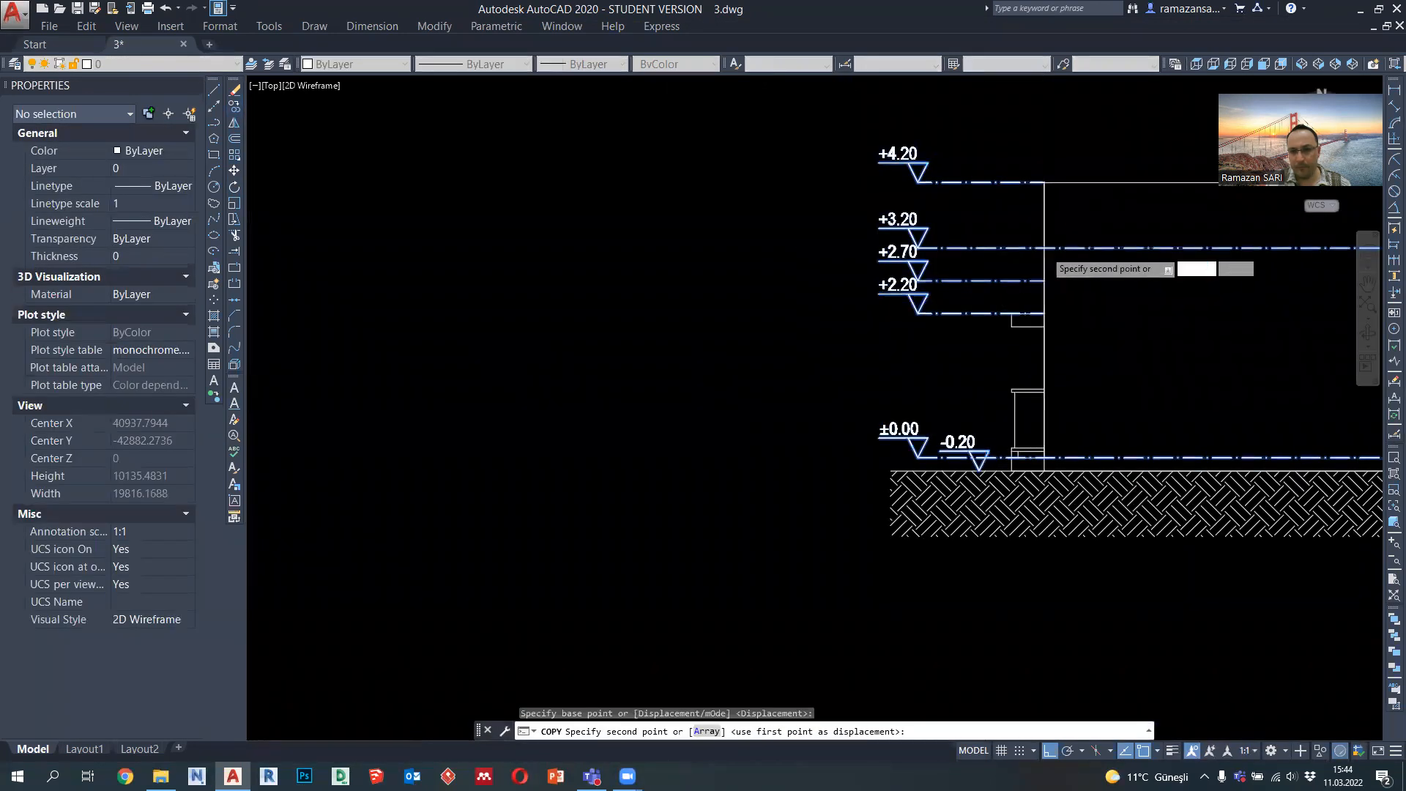
pyautogui.scroll(-6, 1045, 249)
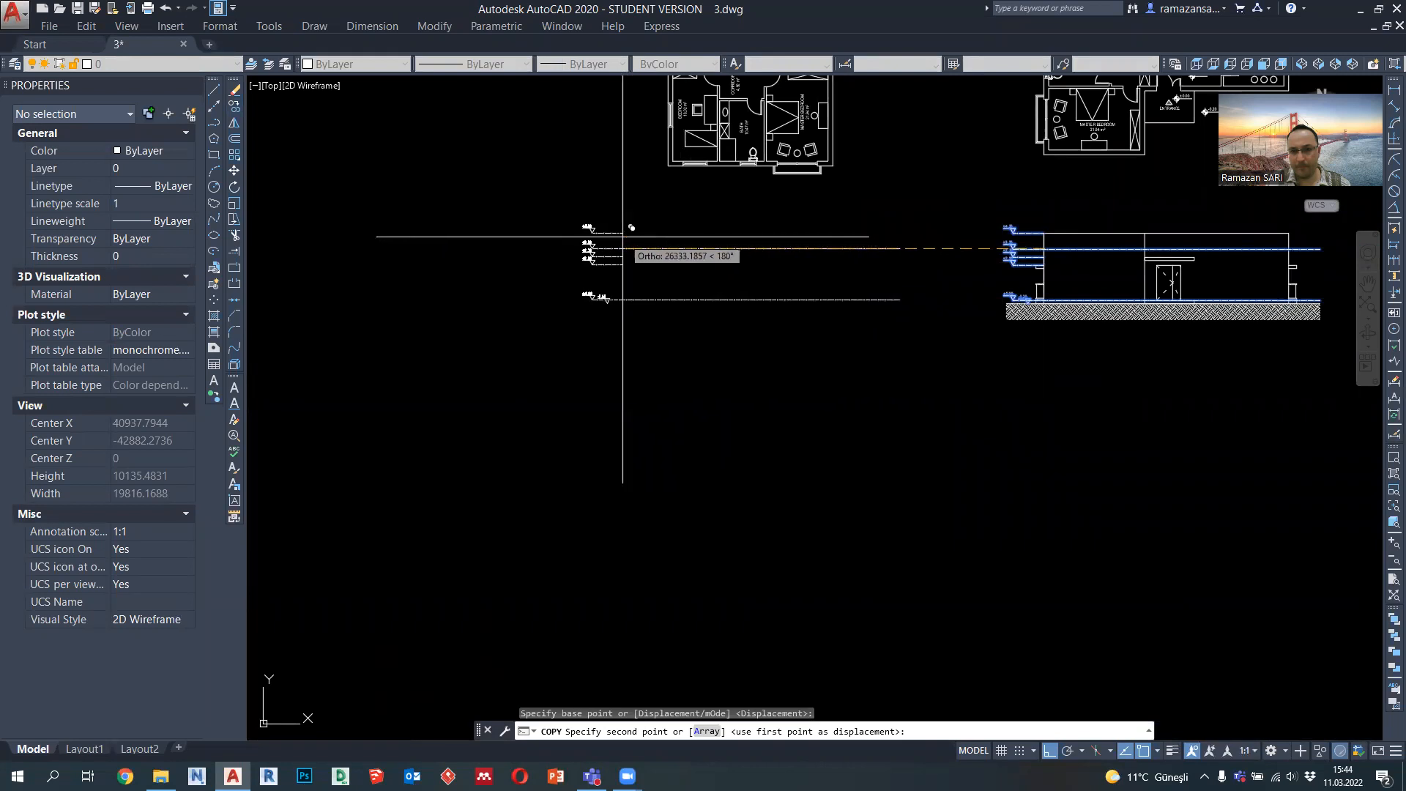
pyautogui.click(622, 236)
pyautogui.press('Escape')
# Draw a vertical projection polyline about 14190 long from the rotated plan's lower-left corner down across the level lines
pyautogui.scroll(3, 655, 334)
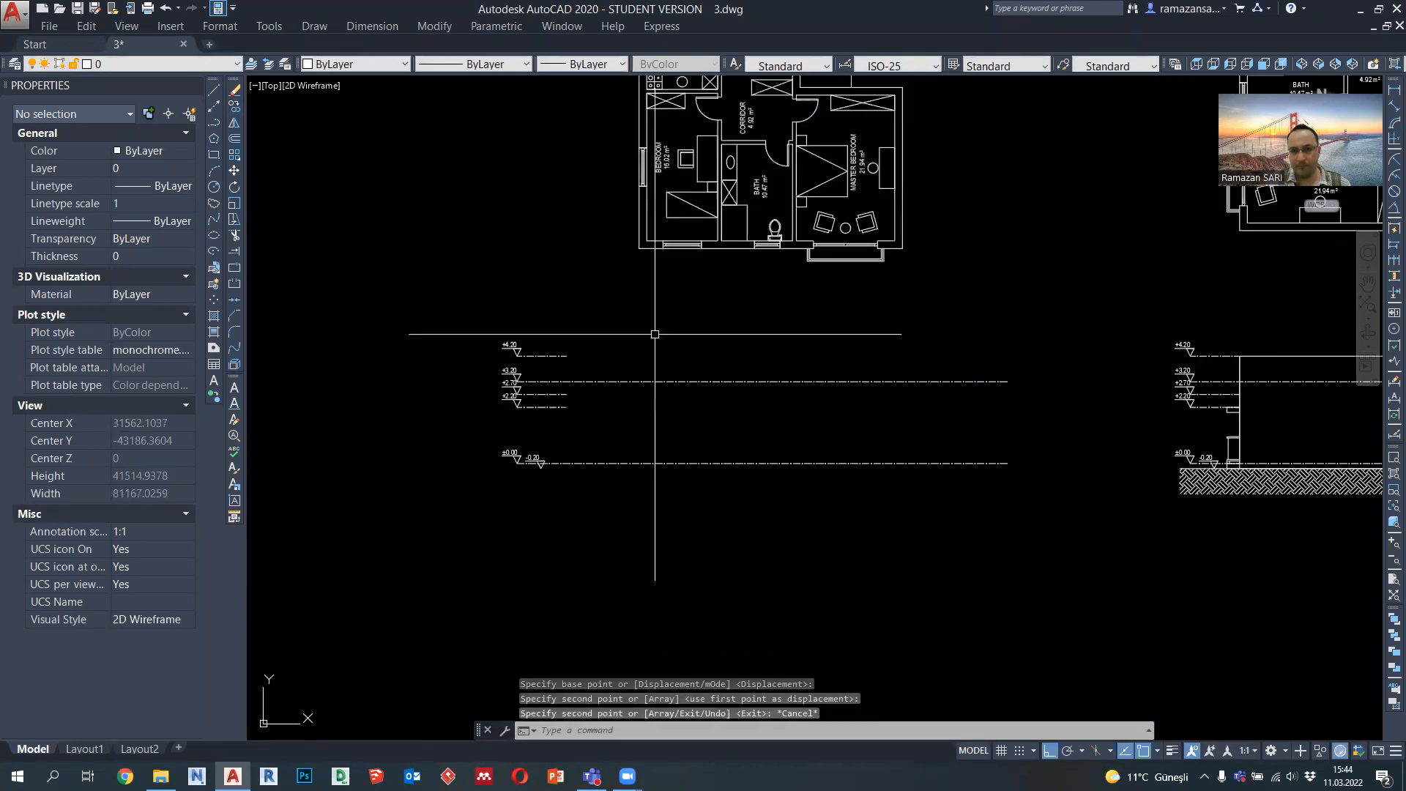
pyautogui.write('pl')
pyautogui.press('Return')
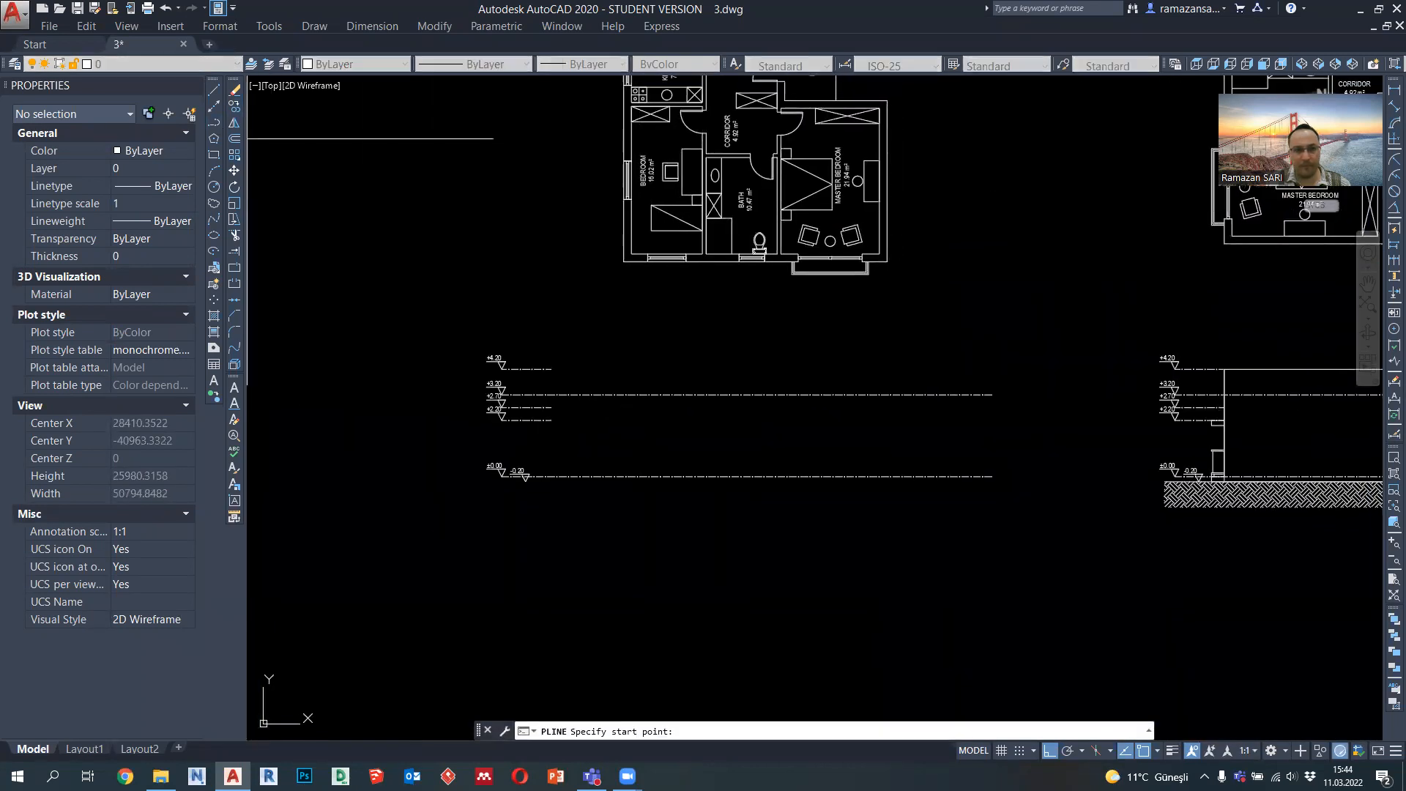
pyautogui.click(623, 267)
pyautogui.click(640, 625)
pyautogui.press('Escape')
# Copy the projection line to the rotated plan's lower-right corner, the bay edges and the edges of the lower wall's windows
pyautogui.click(671, 562)
pyautogui.click(590, 504)
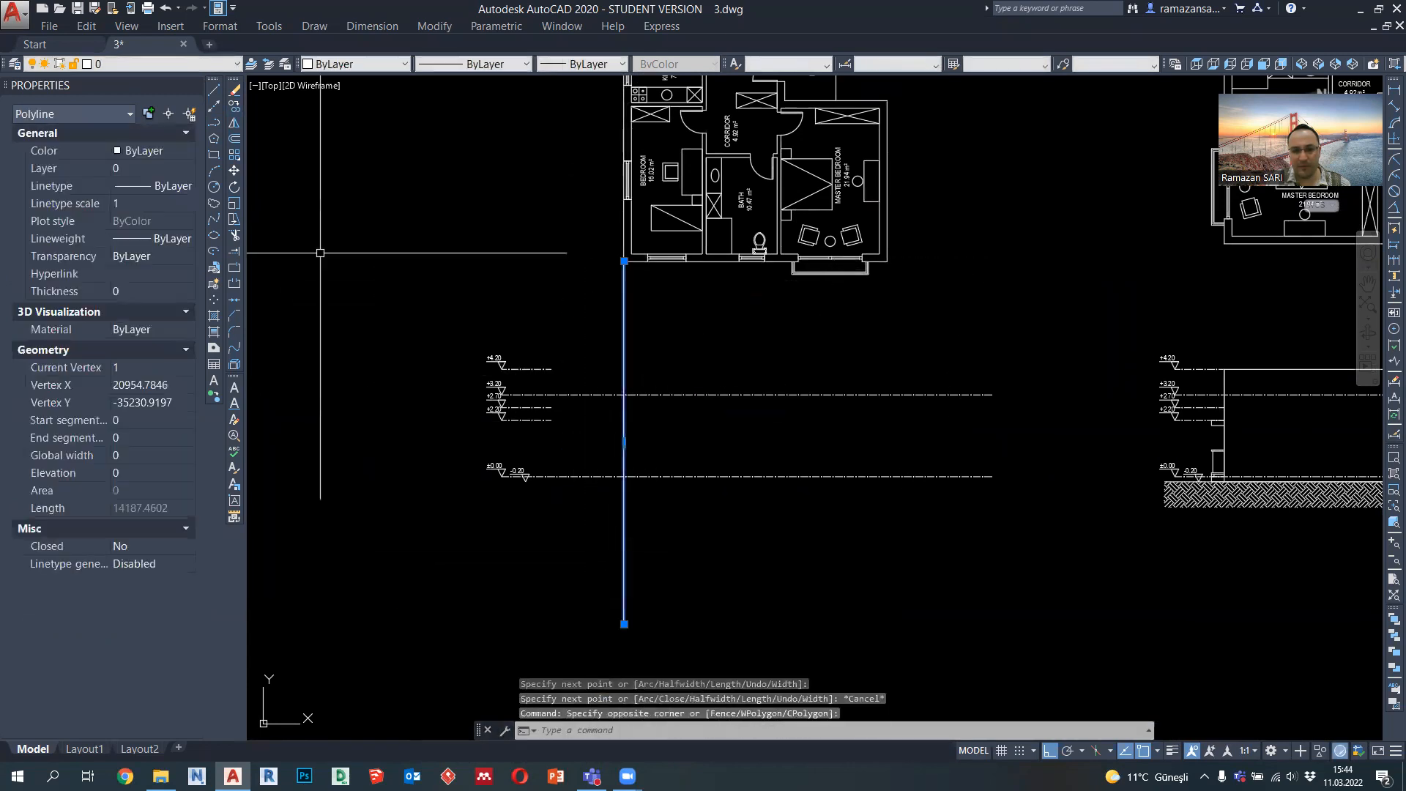
pyautogui.click(235, 107)
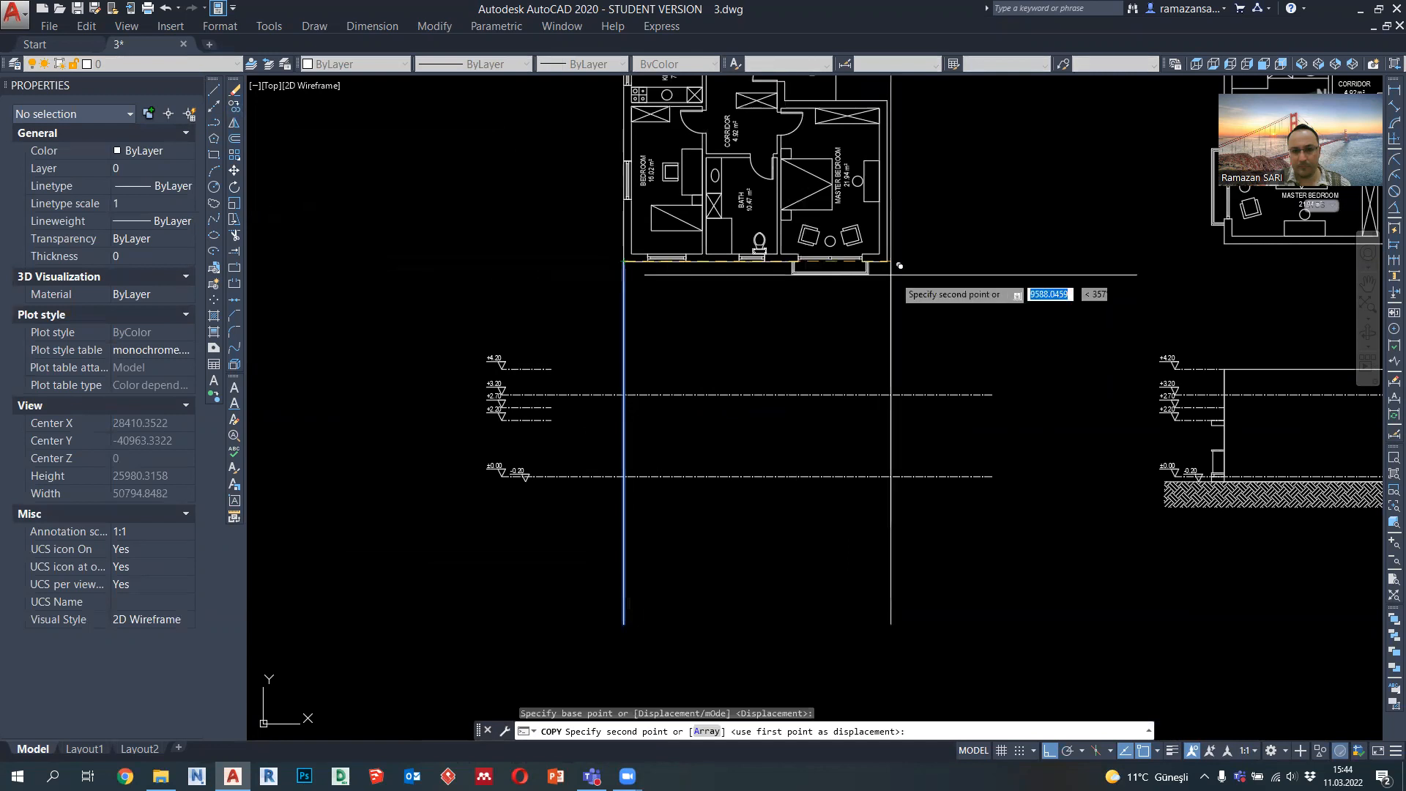
pyautogui.click(801, 271)
pyautogui.scroll(4, 804, 300)
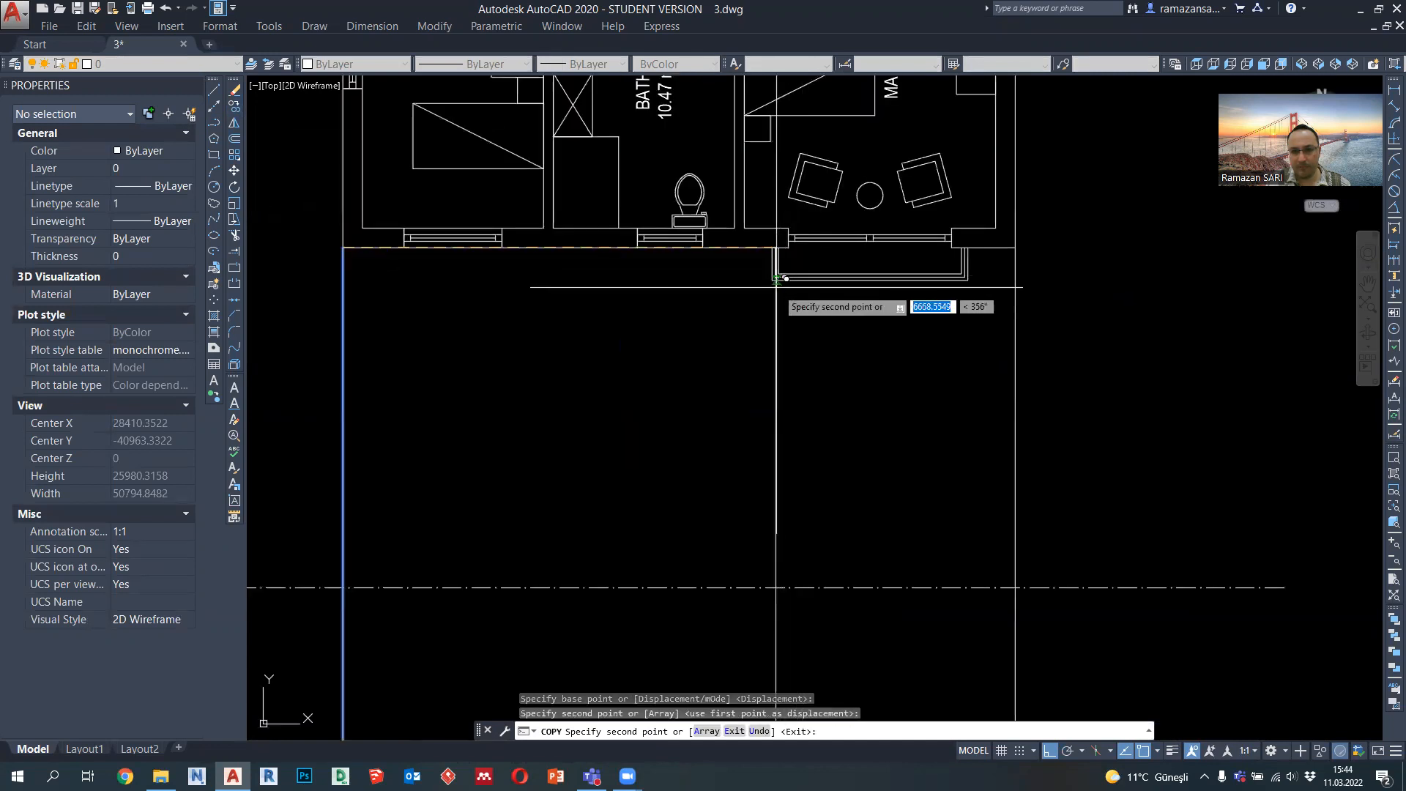
pyautogui.click(779, 276)
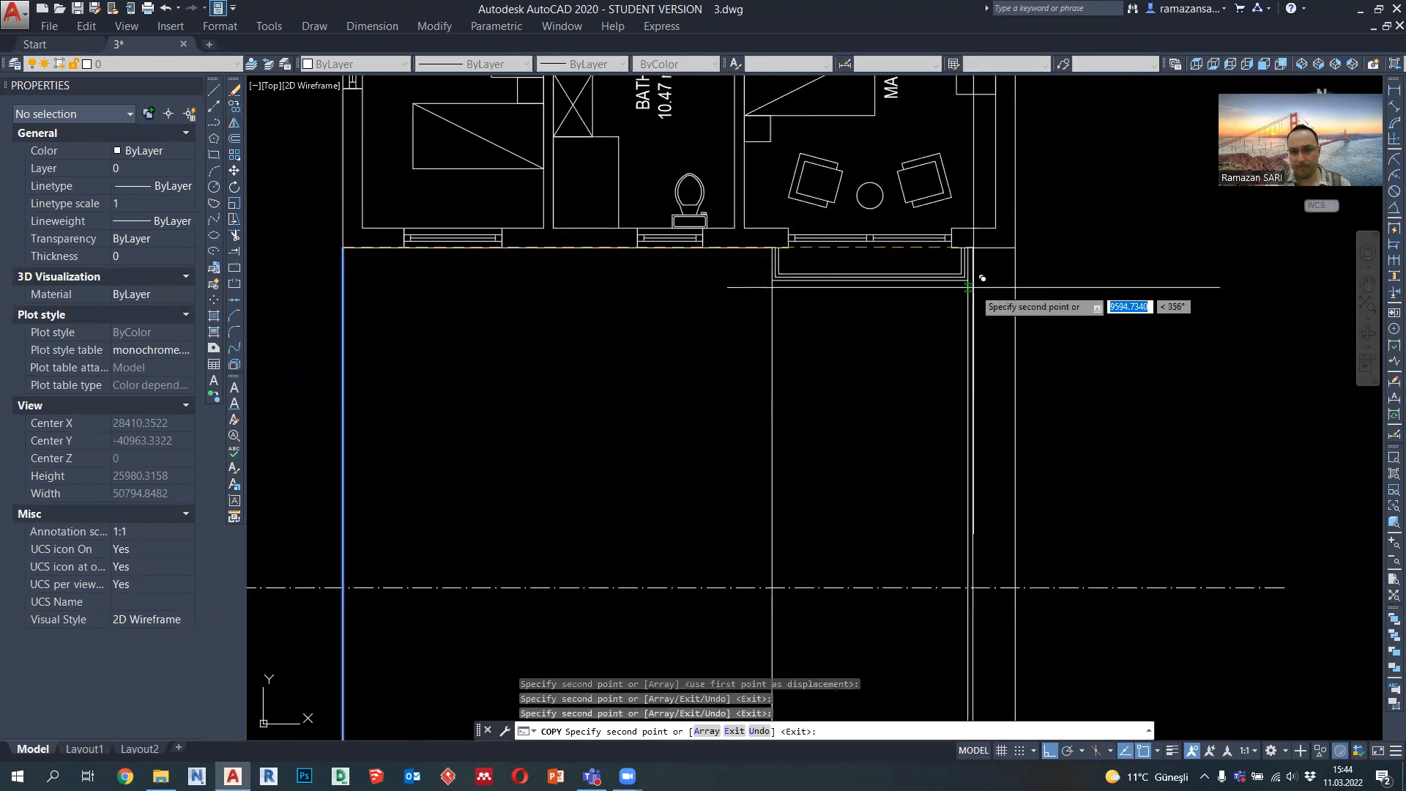
pyautogui.scroll(4, 967, 264)
pyautogui.scroll(-4, 542, 242)
pyautogui.click(663, 291)
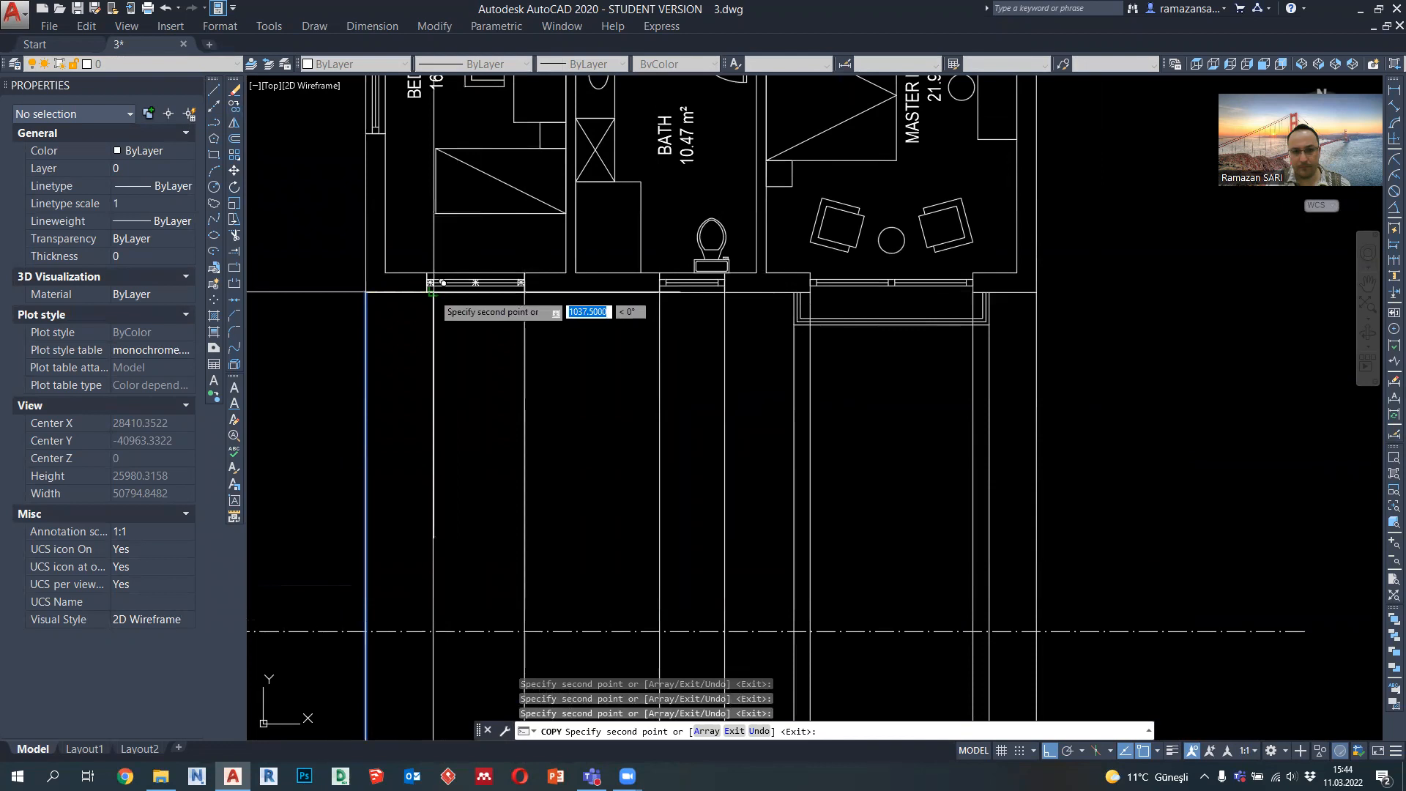
pyautogui.scroll(-5, 427, 291)
pyautogui.press('Escape')
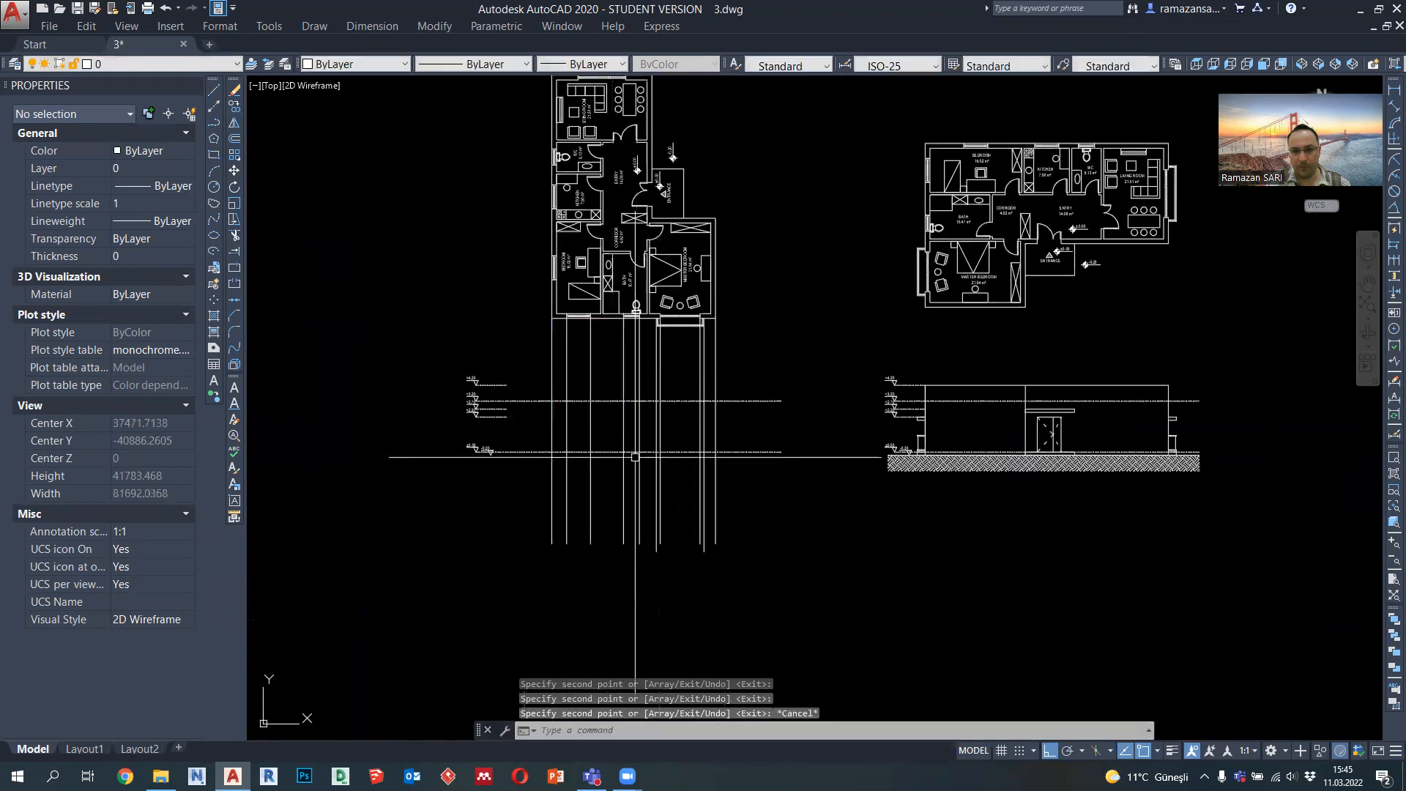
# Draw the elevation outline as a polyline from the +4.20 level, 4400 down, across to the plan's far corner projection line, up and back
pyautogui.scroll(1, 585, 464)
pyautogui.click(213, 123)
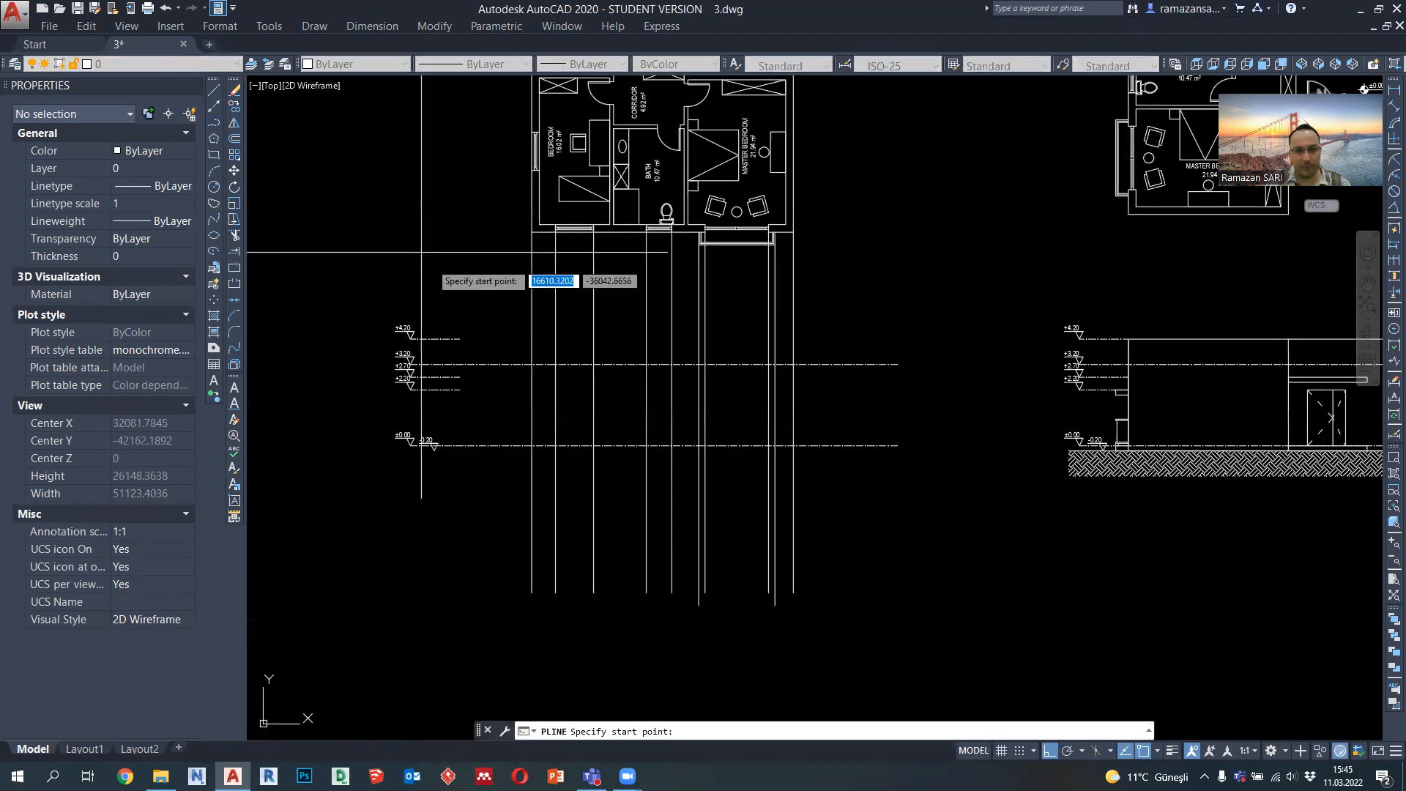
pyautogui.scroll(2, 507, 387)
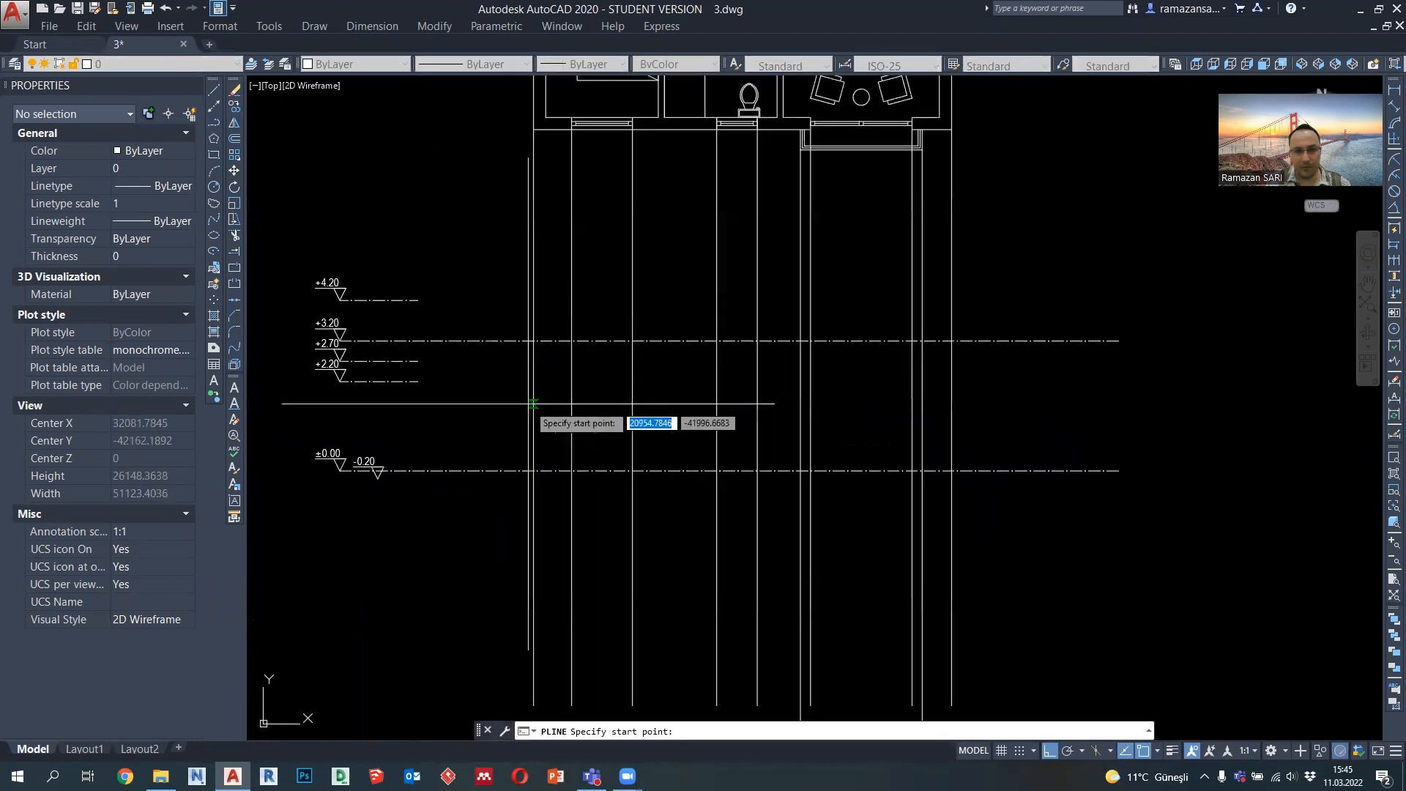
pyautogui.click(548, 303)
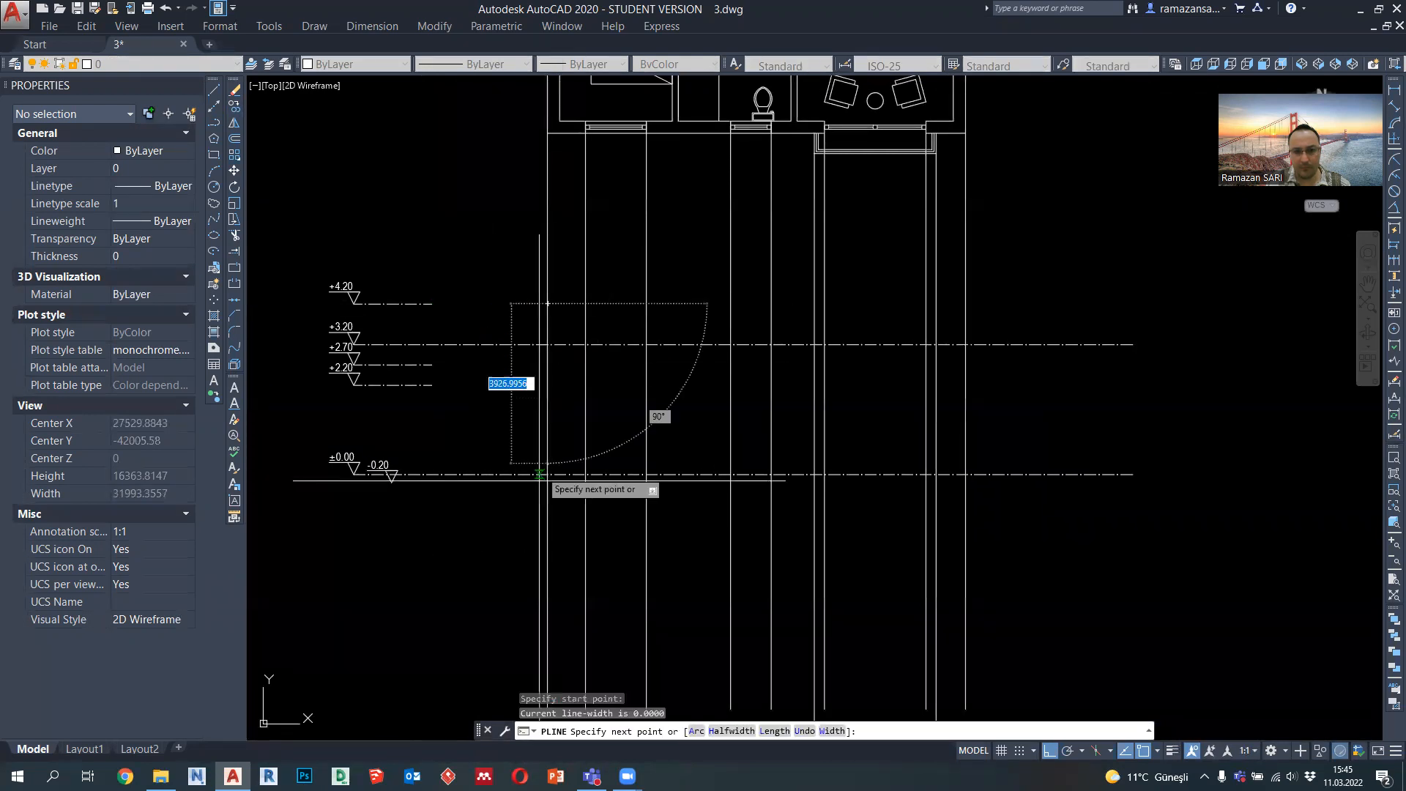
pyautogui.write('4400')
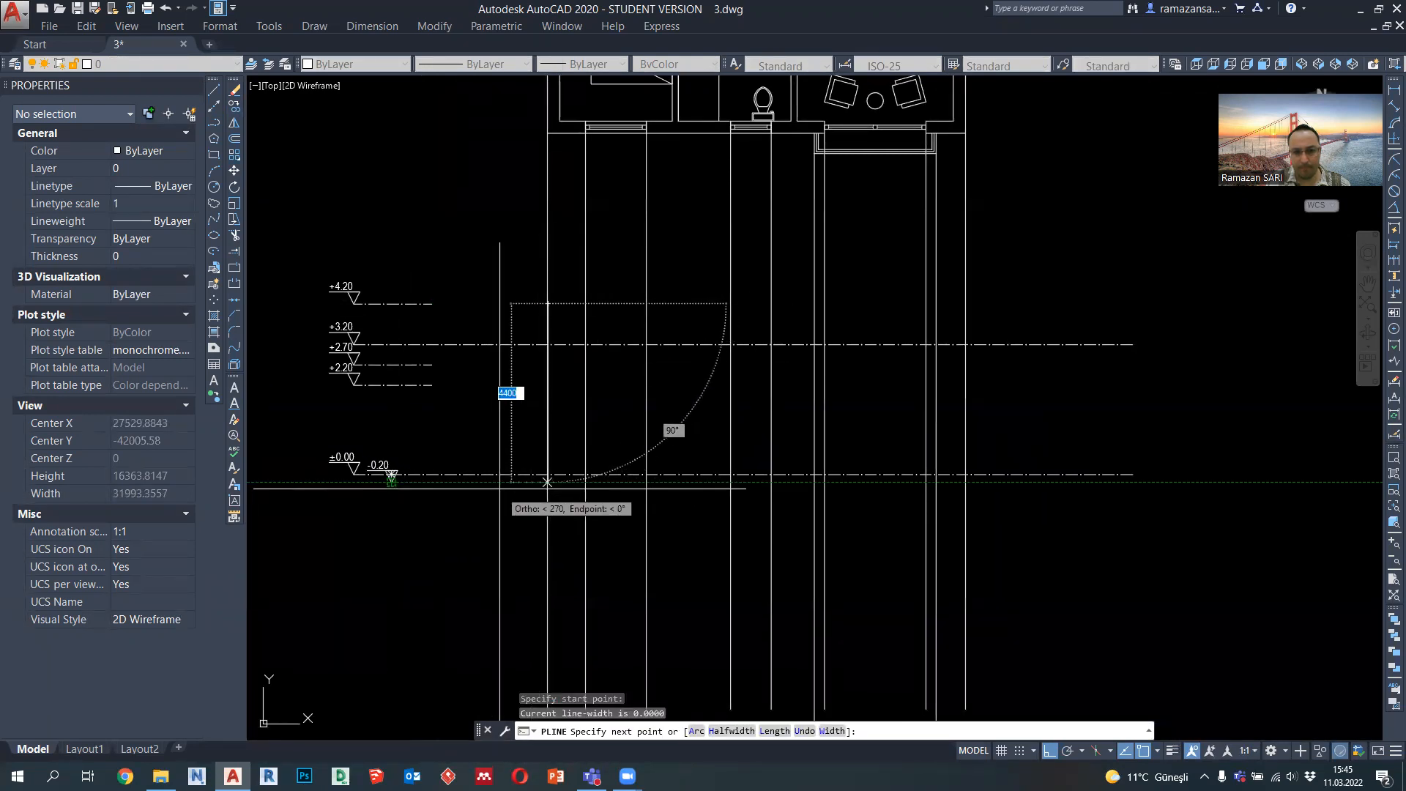
pyautogui.press('Return')
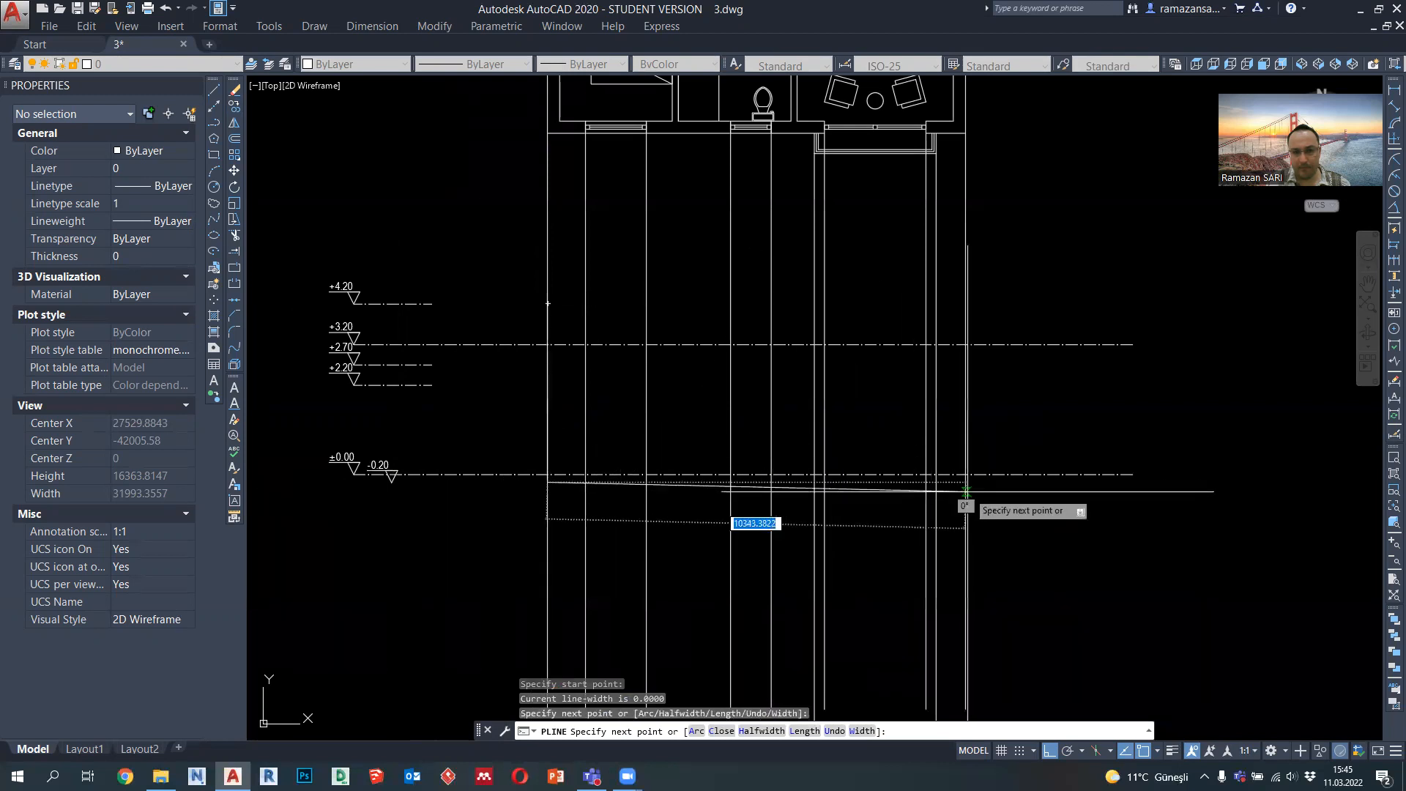
pyautogui.click(966, 485)
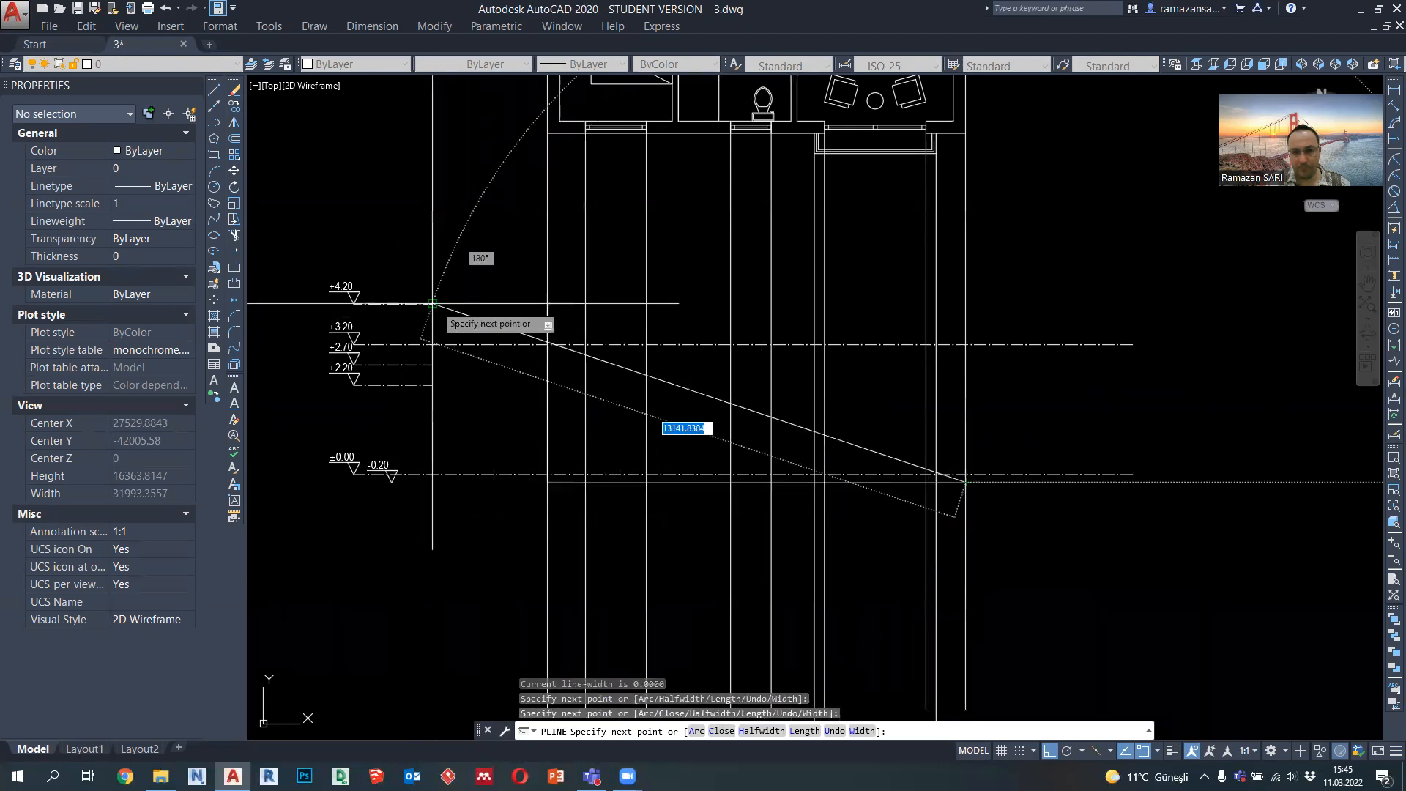
pyautogui.click(966, 302)
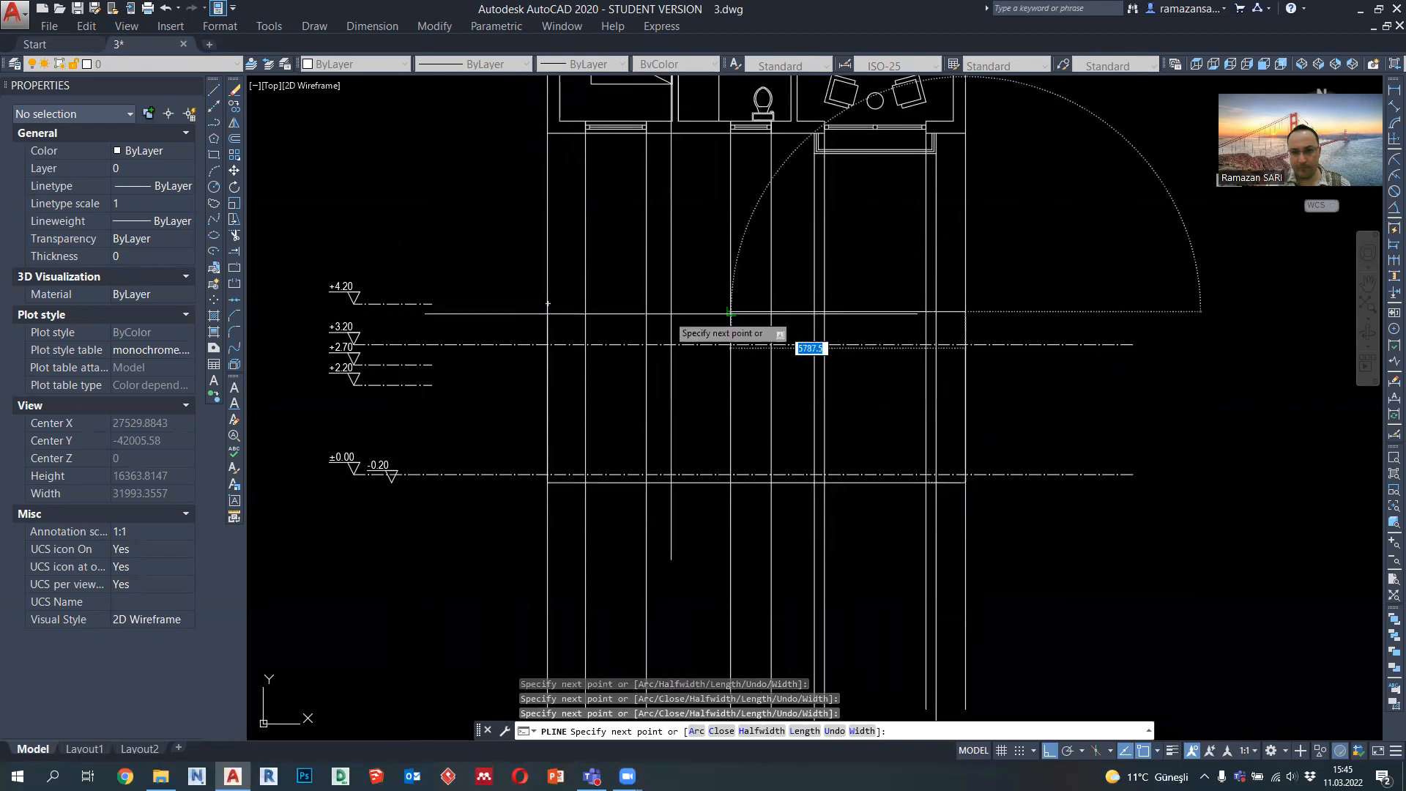
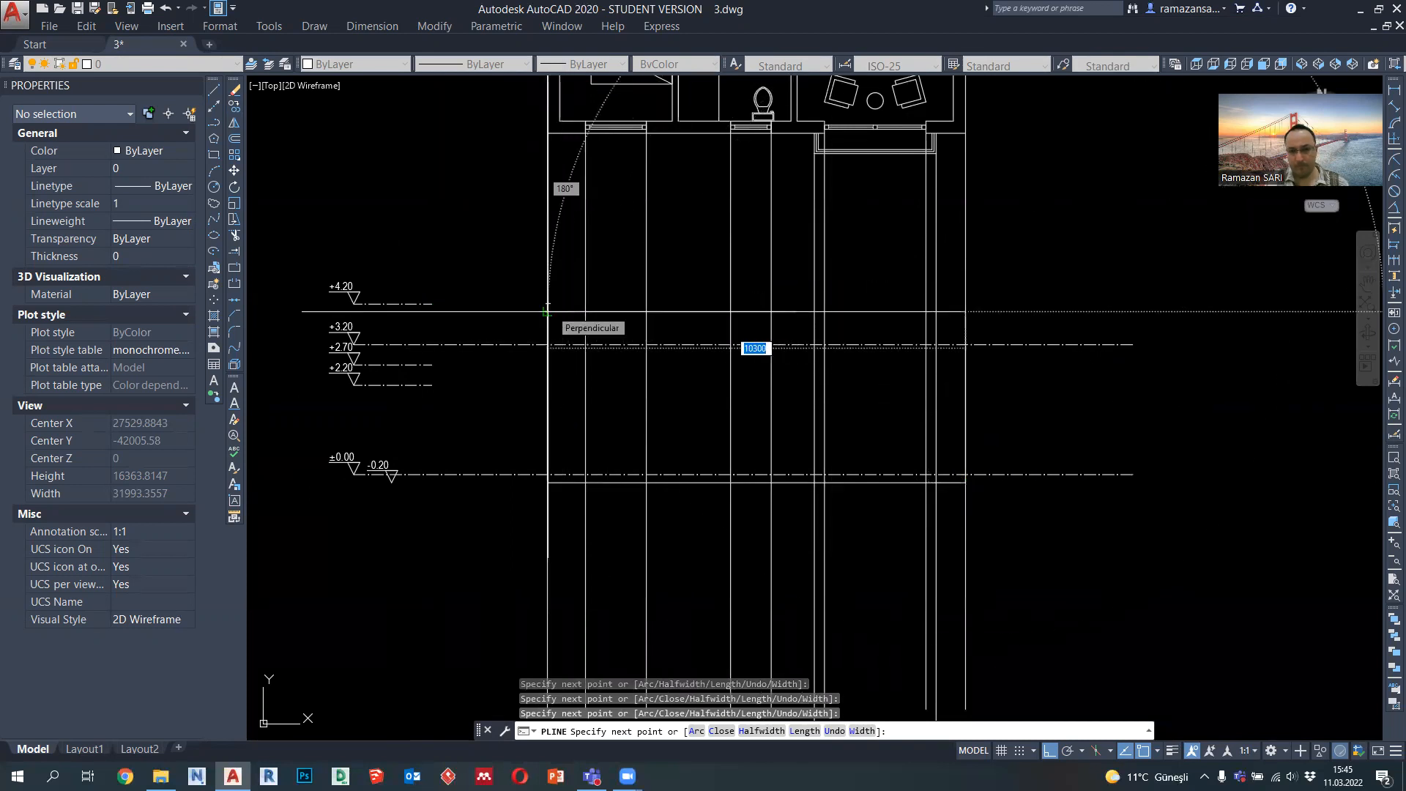
pyautogui.hotkey('ctrl', 'z')
pyautogui.click(966, 303)
pyautogui.press('Escape')
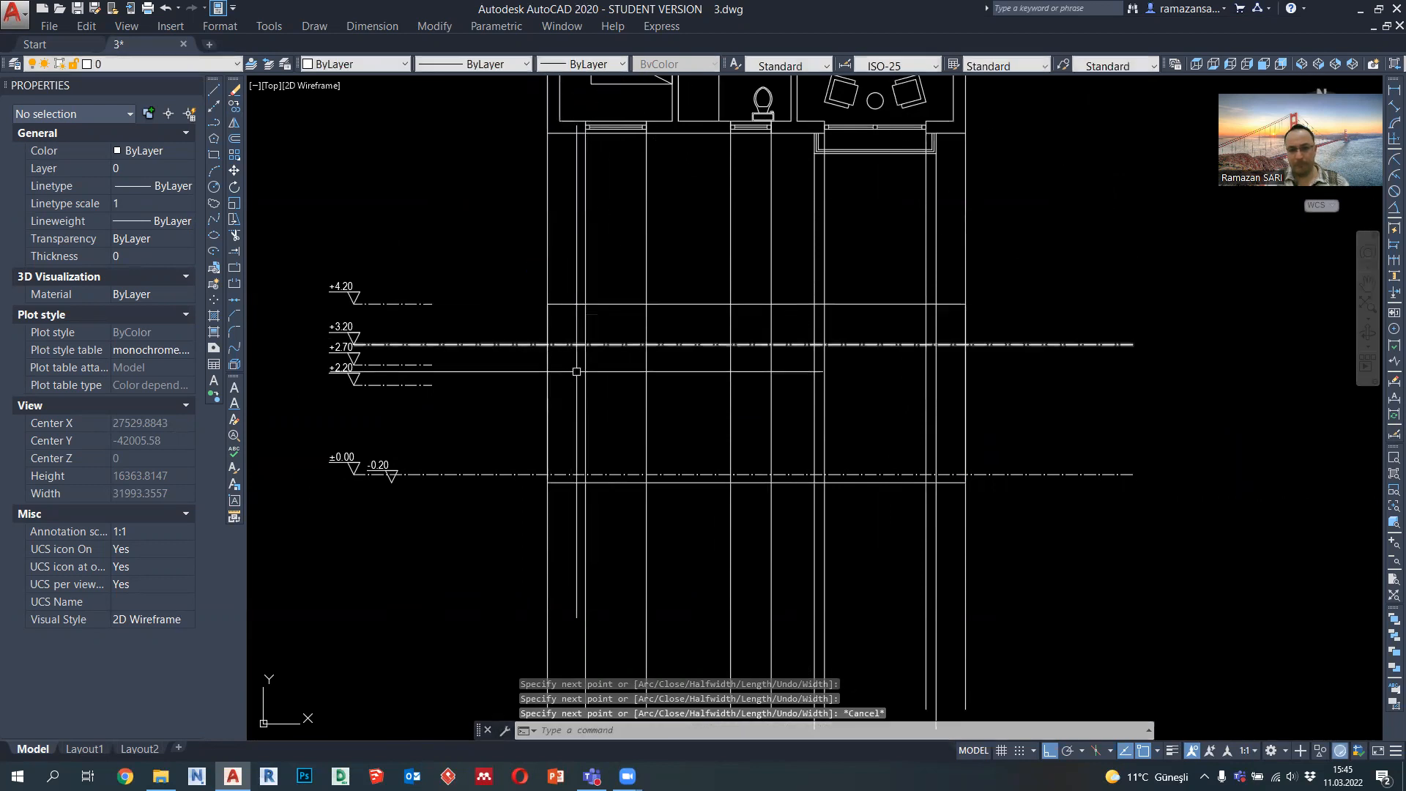
# Draw a thin slab outline between the bay's outer projection lines, from the ±0.00 level down to -0.20
pyautogui.moveTo(596, 344); pyautogui.dragTo(591, 402, button='middle')
pyautogui.press('Return')
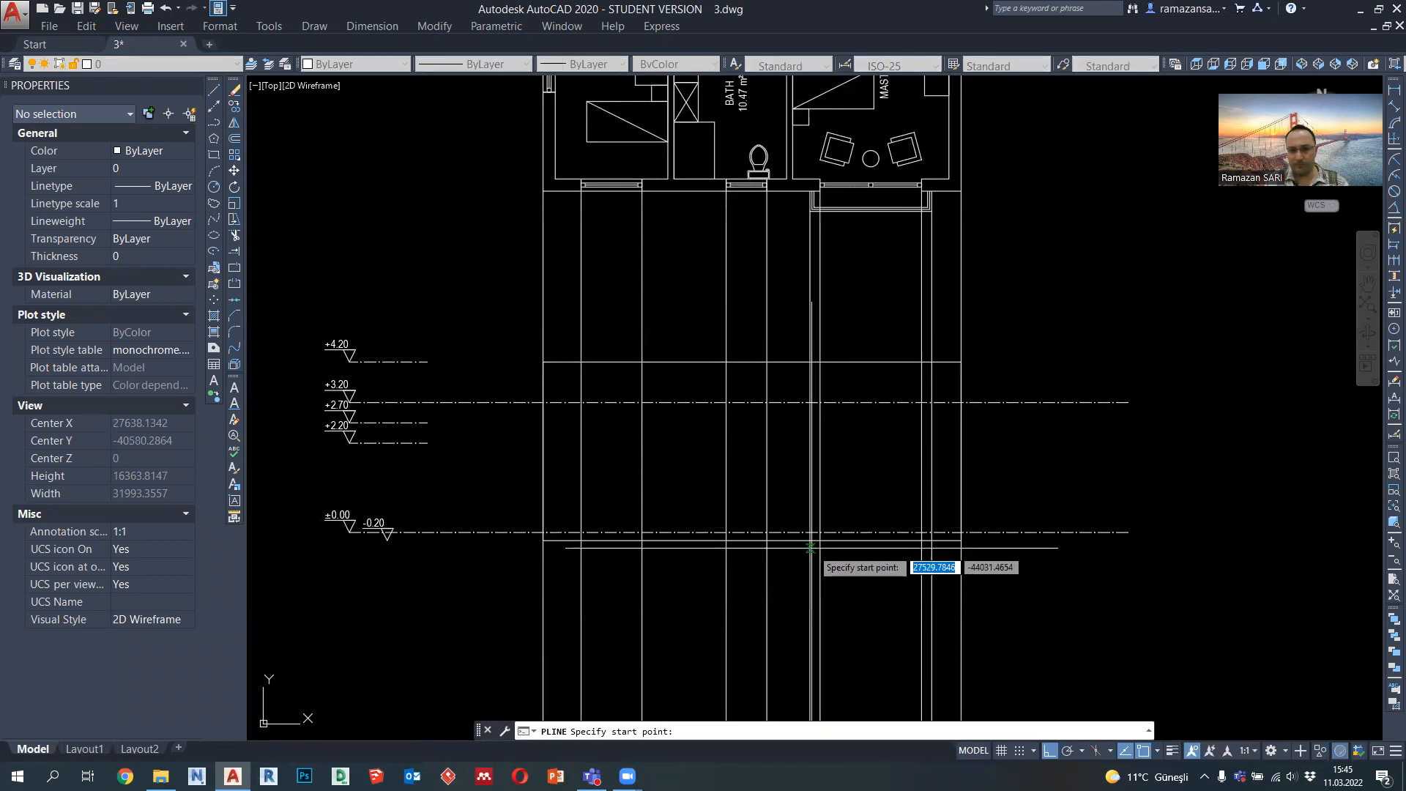
pyautogui.click(811, 532)
pyautogui.click(811, 531)
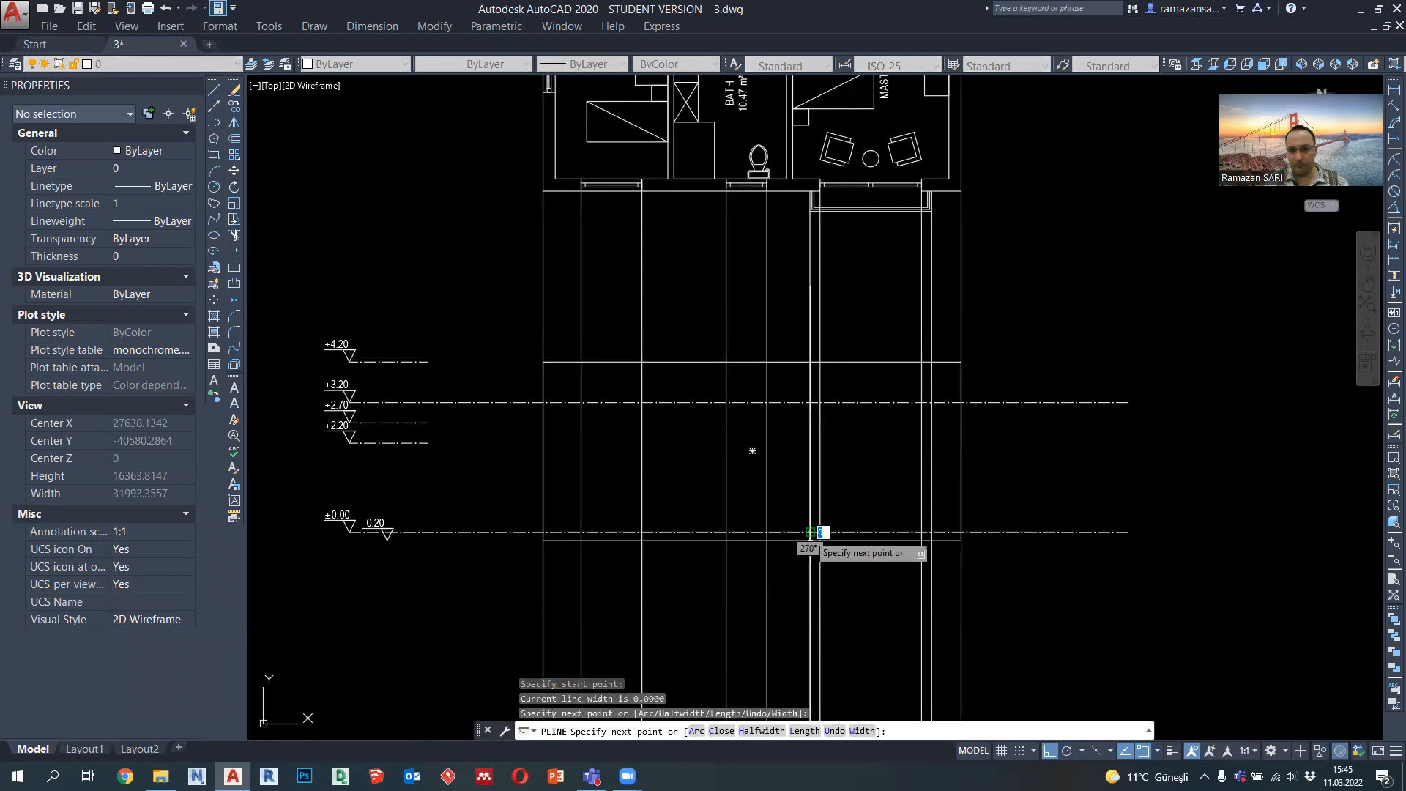
pyautogui.click(932, 532)
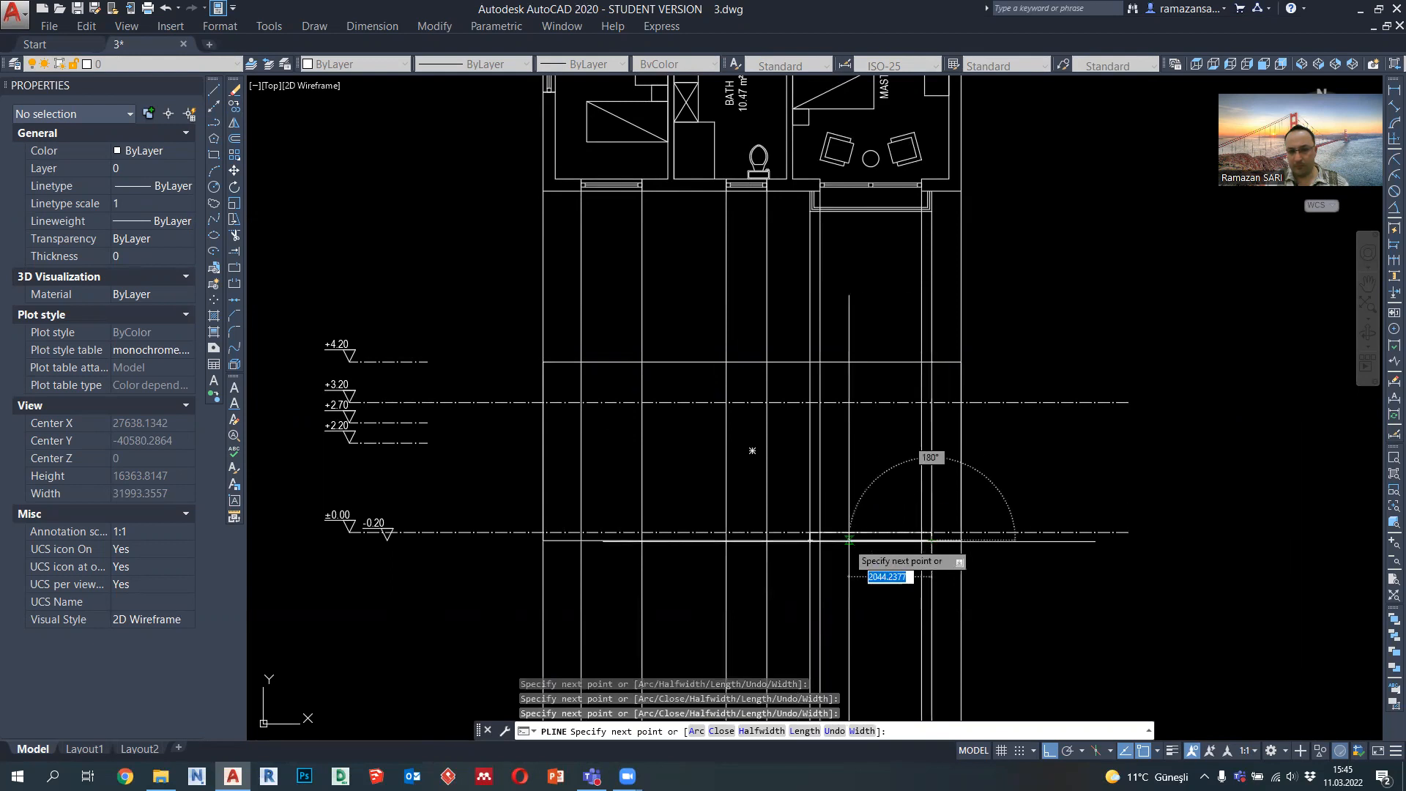
pyautogui.click(811, 541)
pyautogui.press('Escape')
# Copy the bay's slab outline vertically from the ±0.00 level to the +2.70 level
pyautogui.click(811, 539)
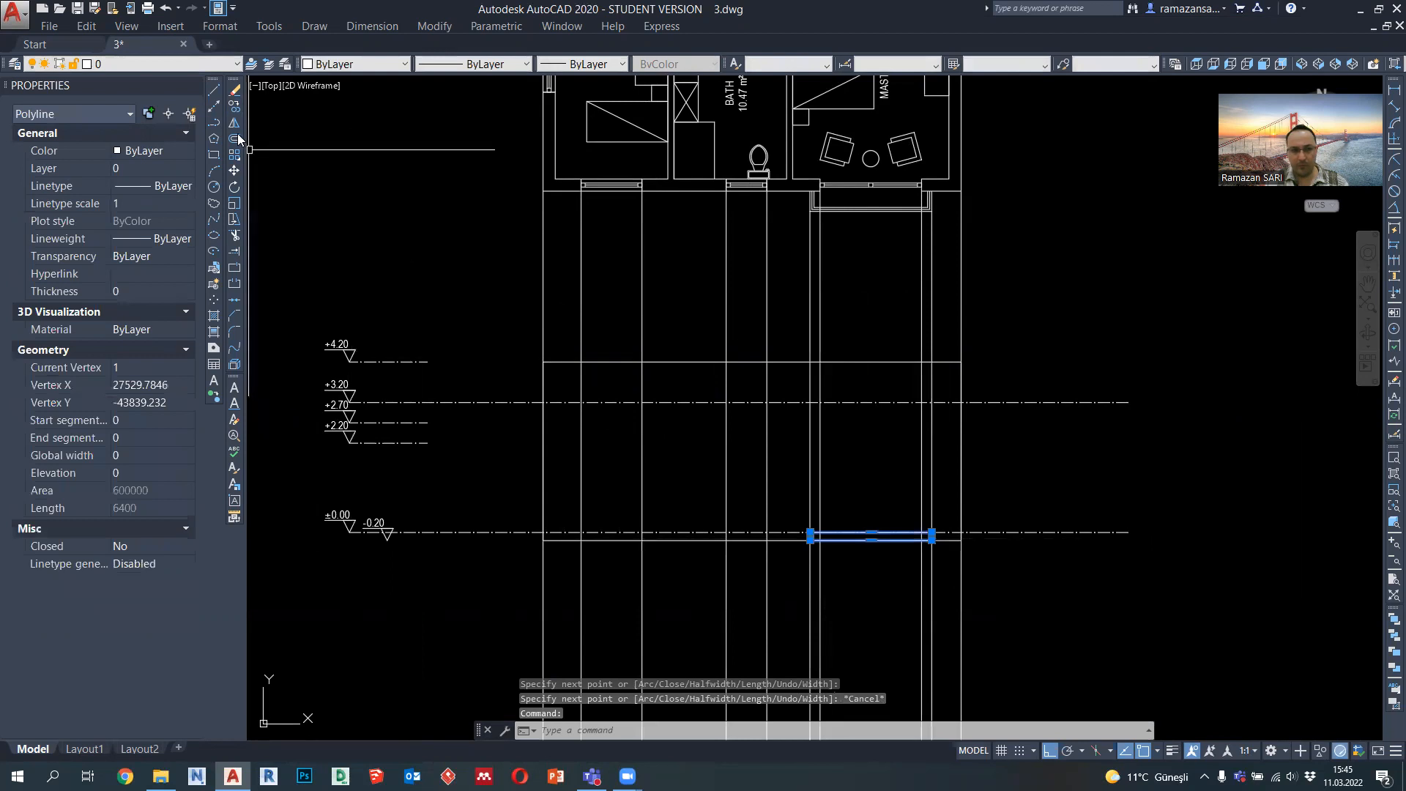
pyautogui.click(234, 107)
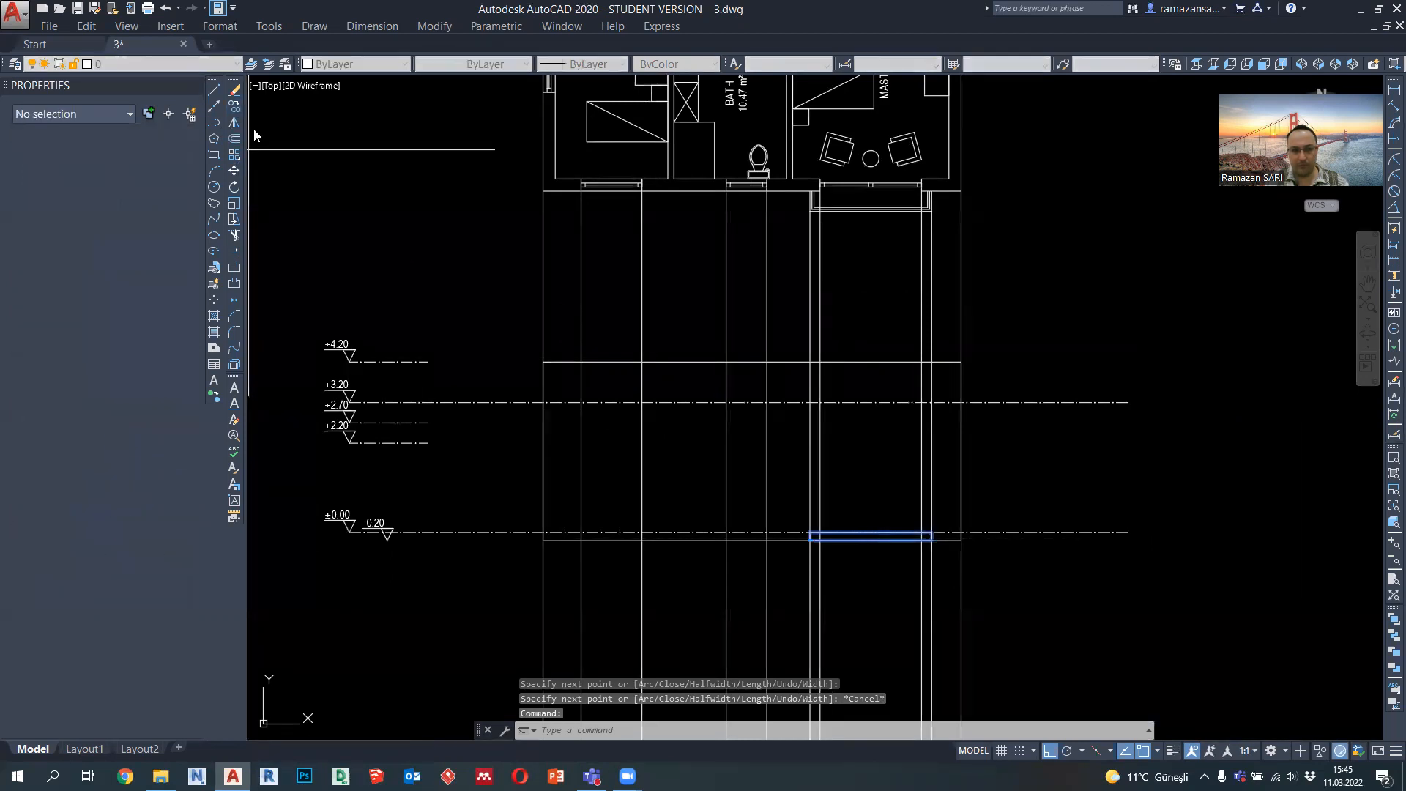
pyautogui.click(431, 532)
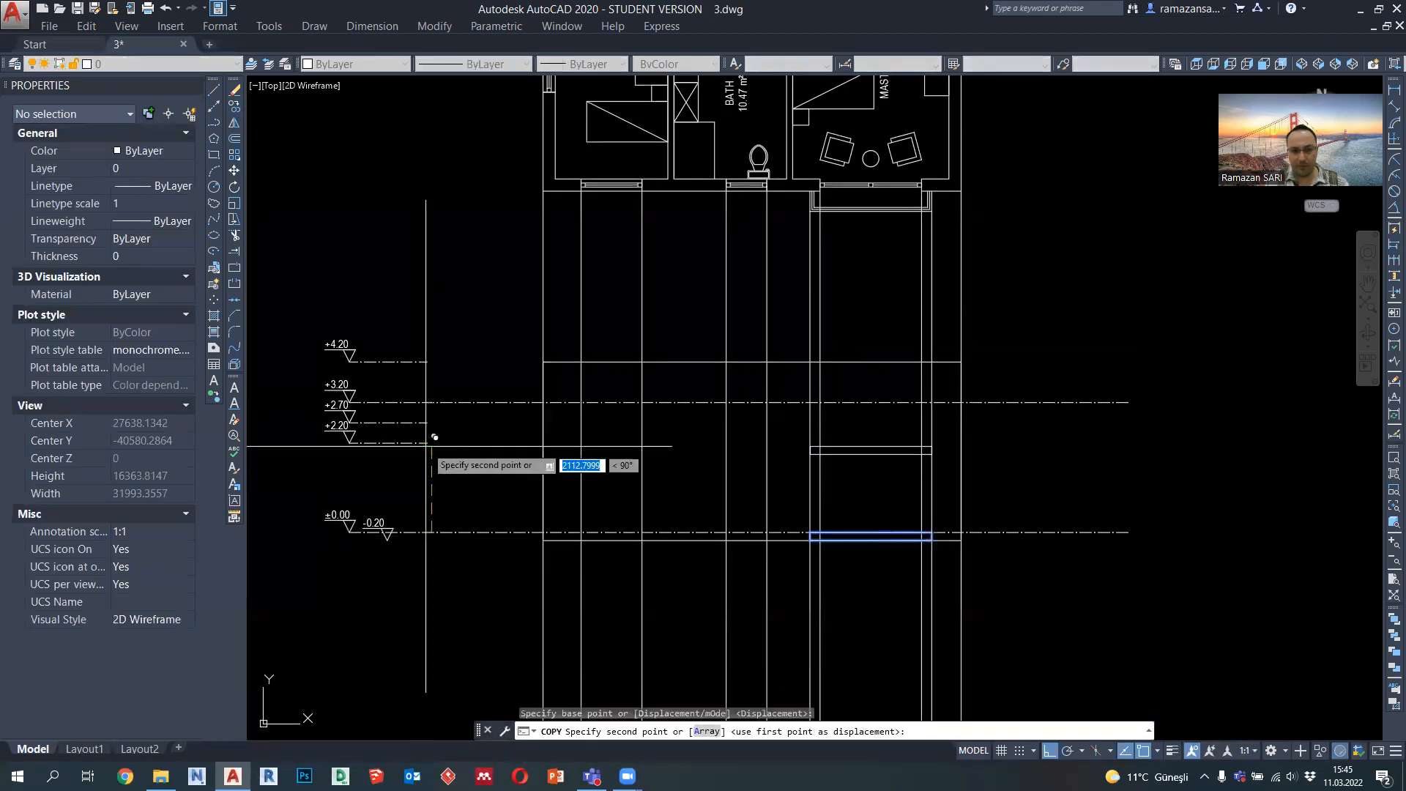
pyautogui.press('Escape')
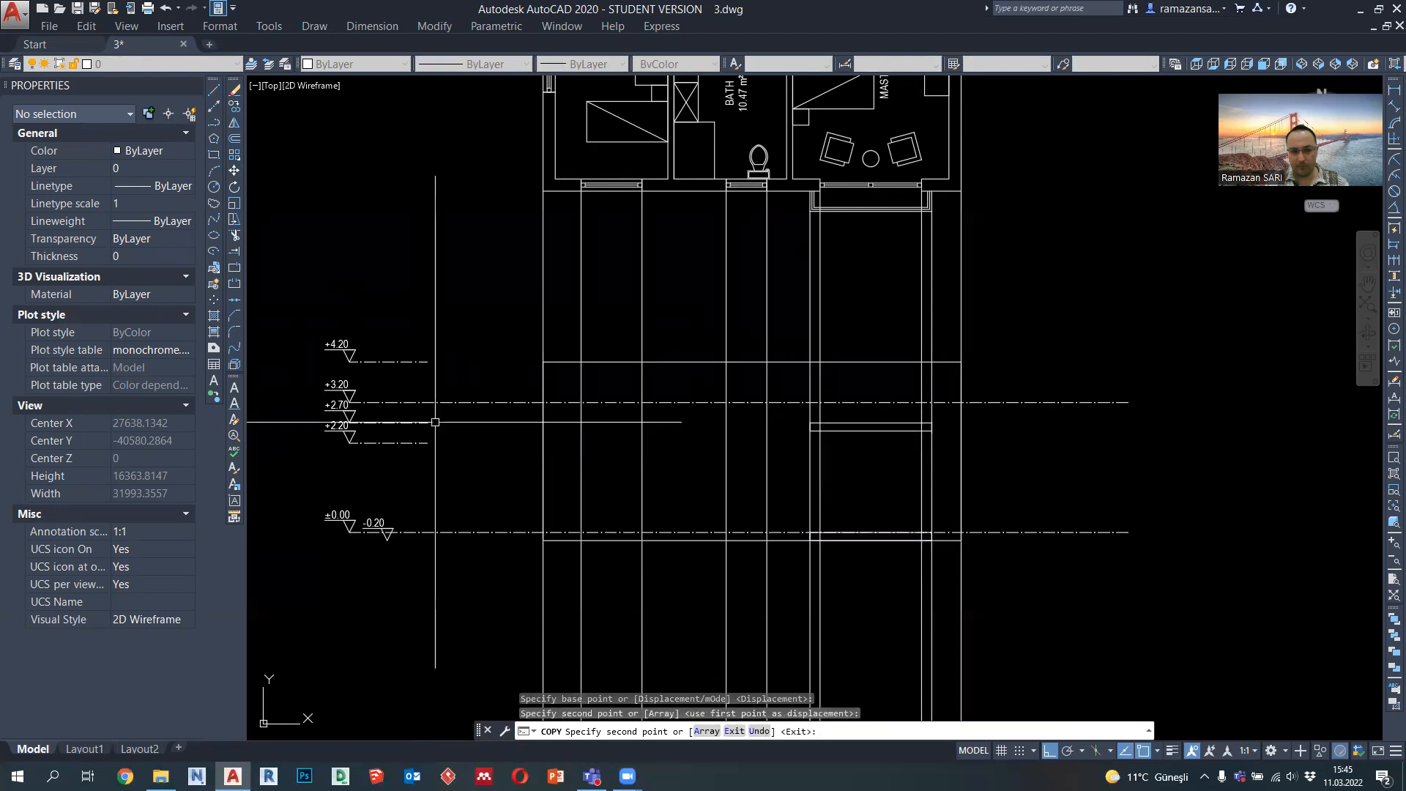
# Draw the bay window outline 2200 high from the ±0.00 level between the master bedroom window's projection lines
pyautogui.moveTo(810, 462); pyautogui.dragTo(810, 478, button='middle')
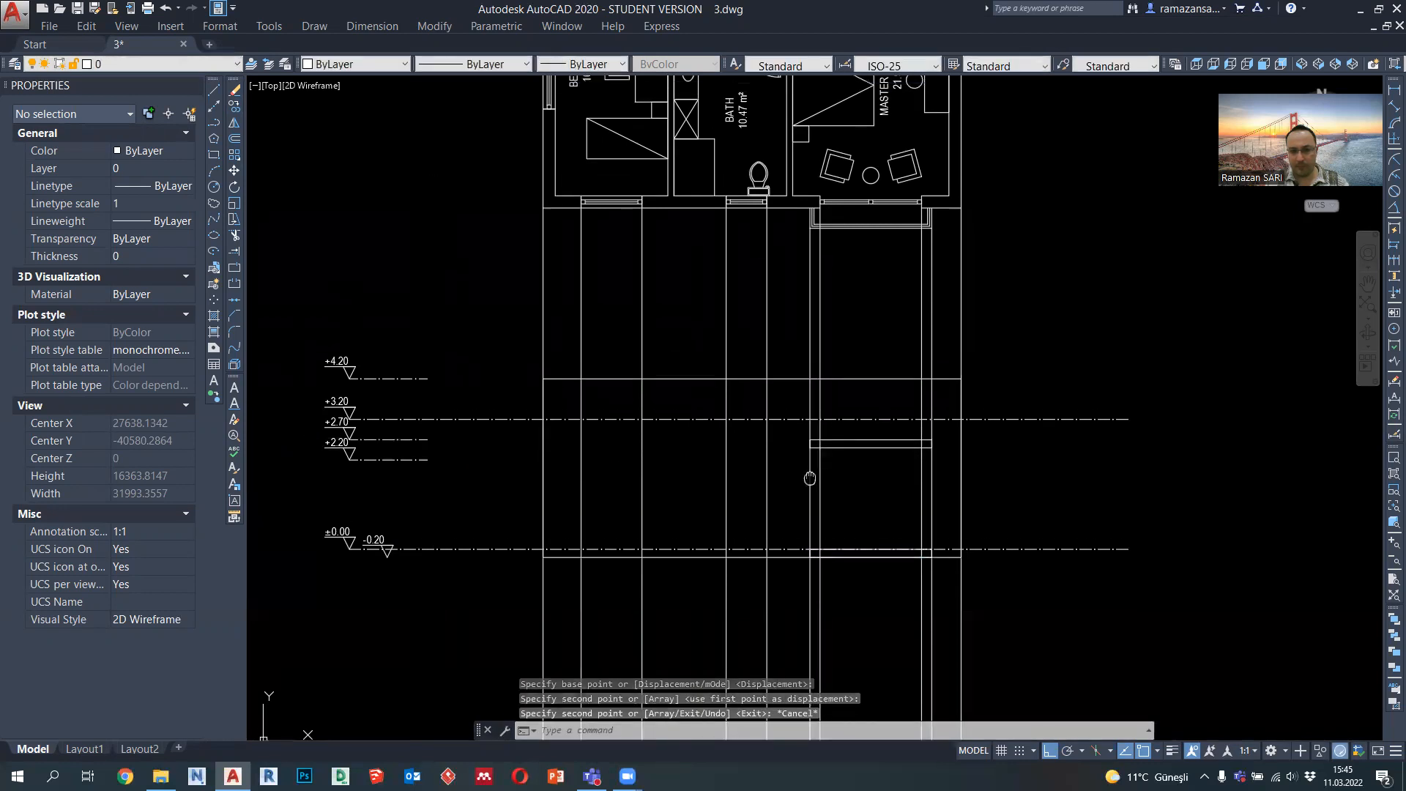
pyautogui.click(214, 122)
pyautogui.click(817, 549)
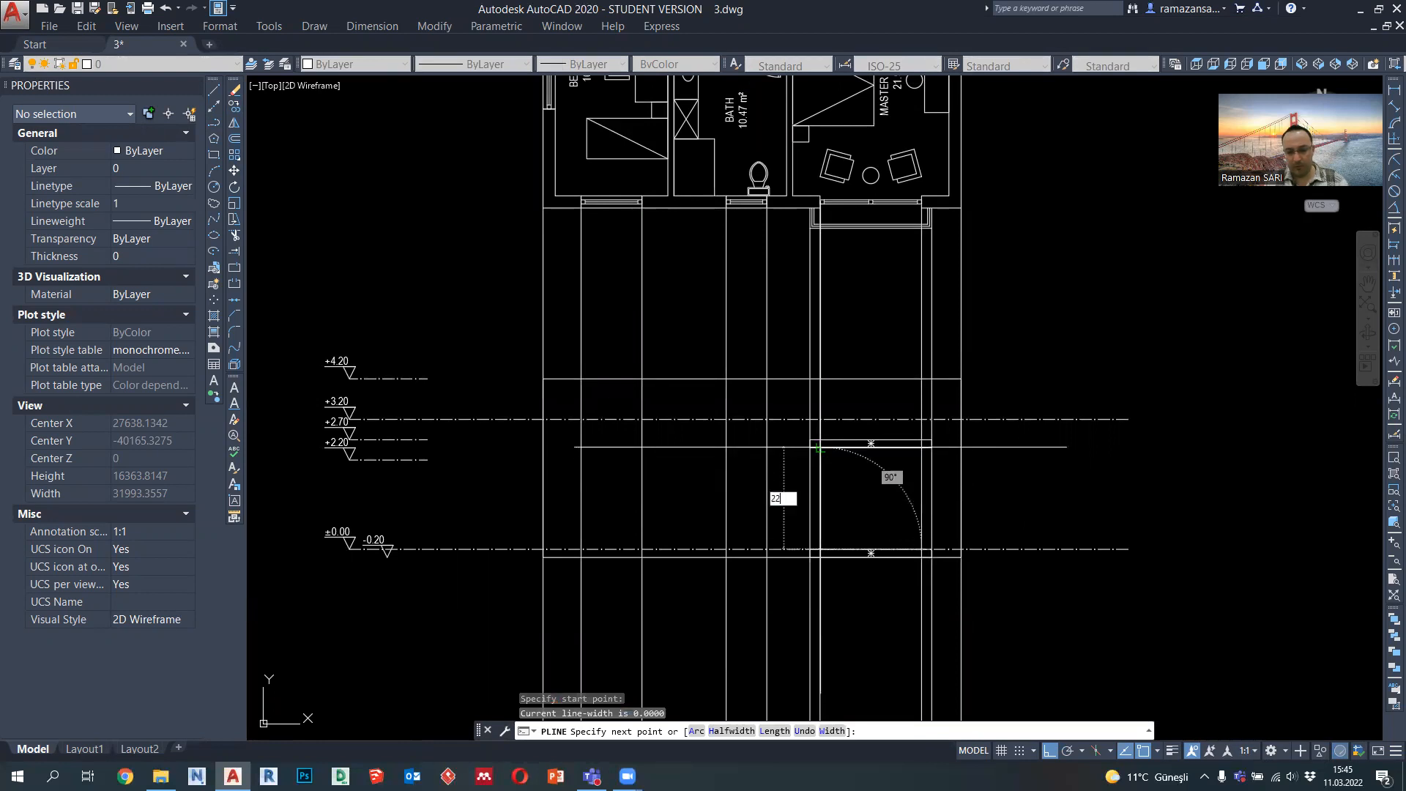
pyautogui.press('Return')
pyautogui.scroll(2, 898, 461)
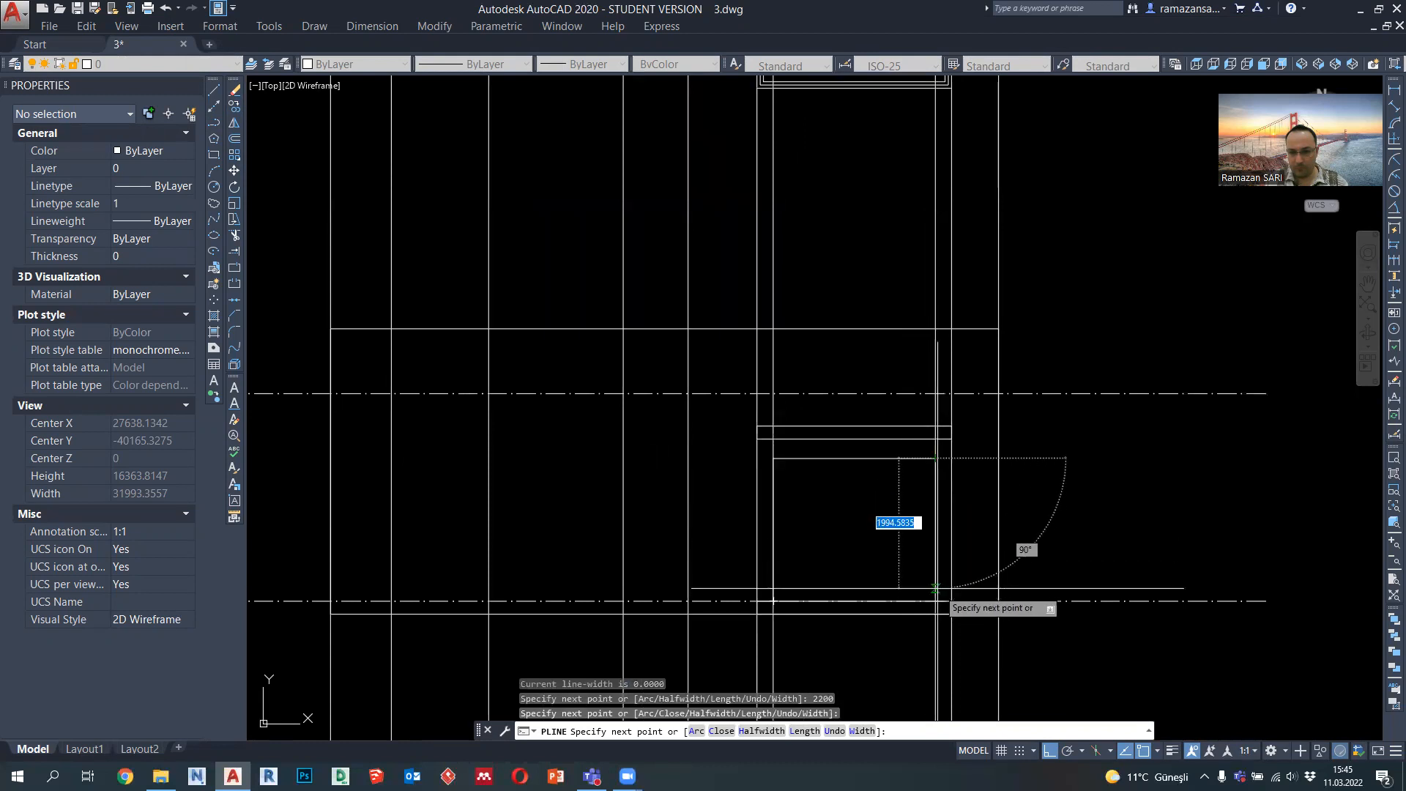
pyautogui.press('Escape')
pyautogui.scroll(-2, 875, 483)
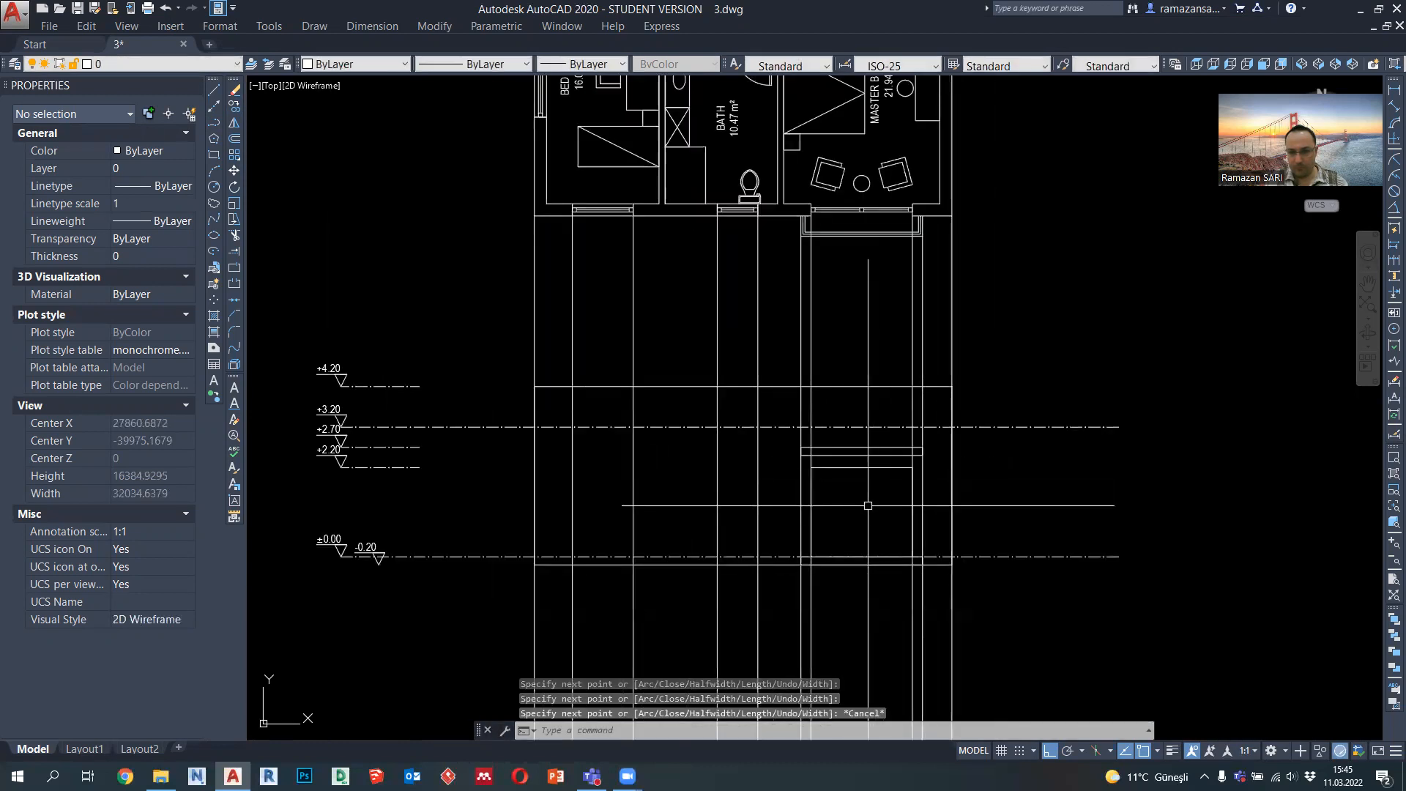
# Copy the +2.20 level mark and its level line 1200 downward
pyautogui.moveTo(840, 489); pyautogui.dragTo(856, 495, button='middle')
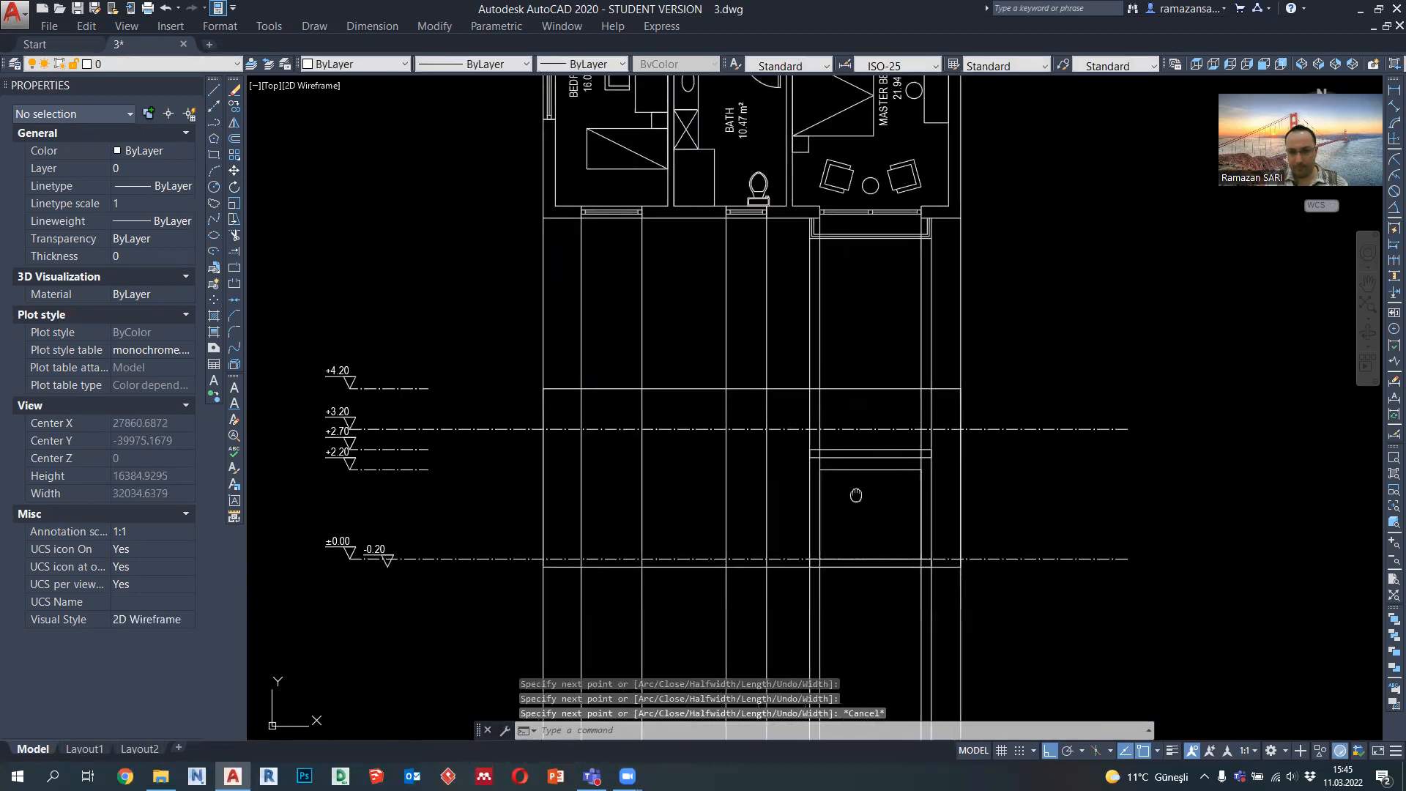
pyautogui.click(215, 124)
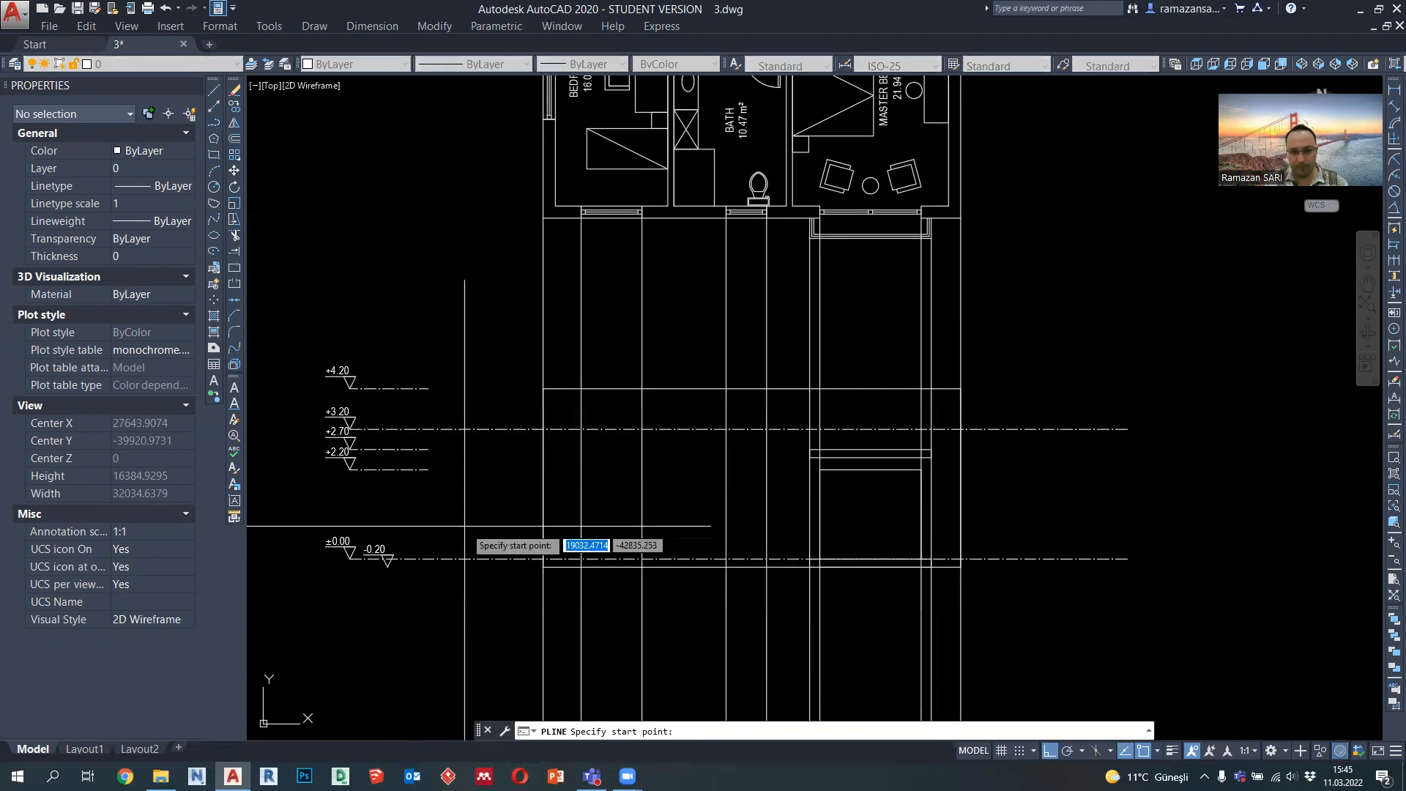
pyautogui.press('Escape')
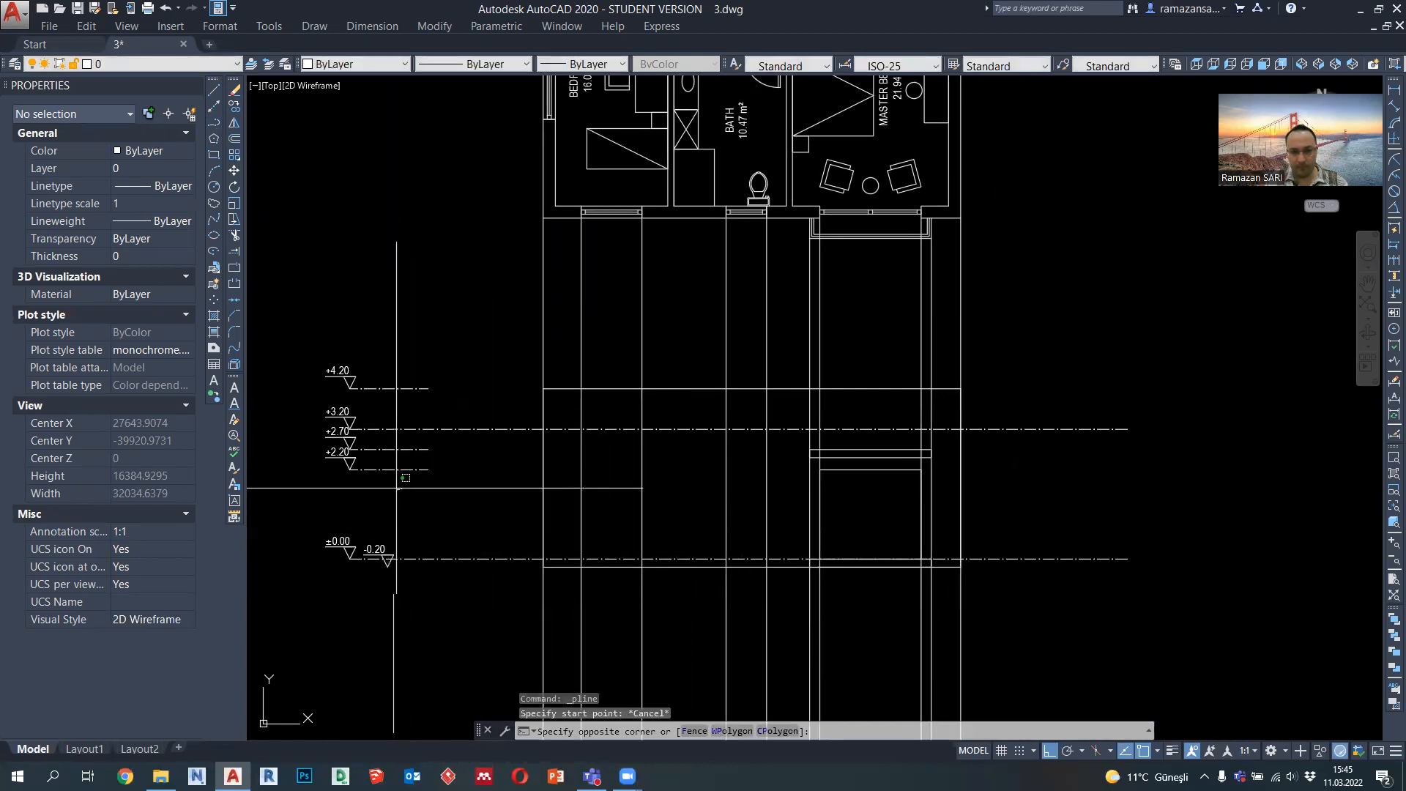
pyautogui.click(331, 460)
pyautogui.click(234, 108)
pyautogui.click(412, 201)
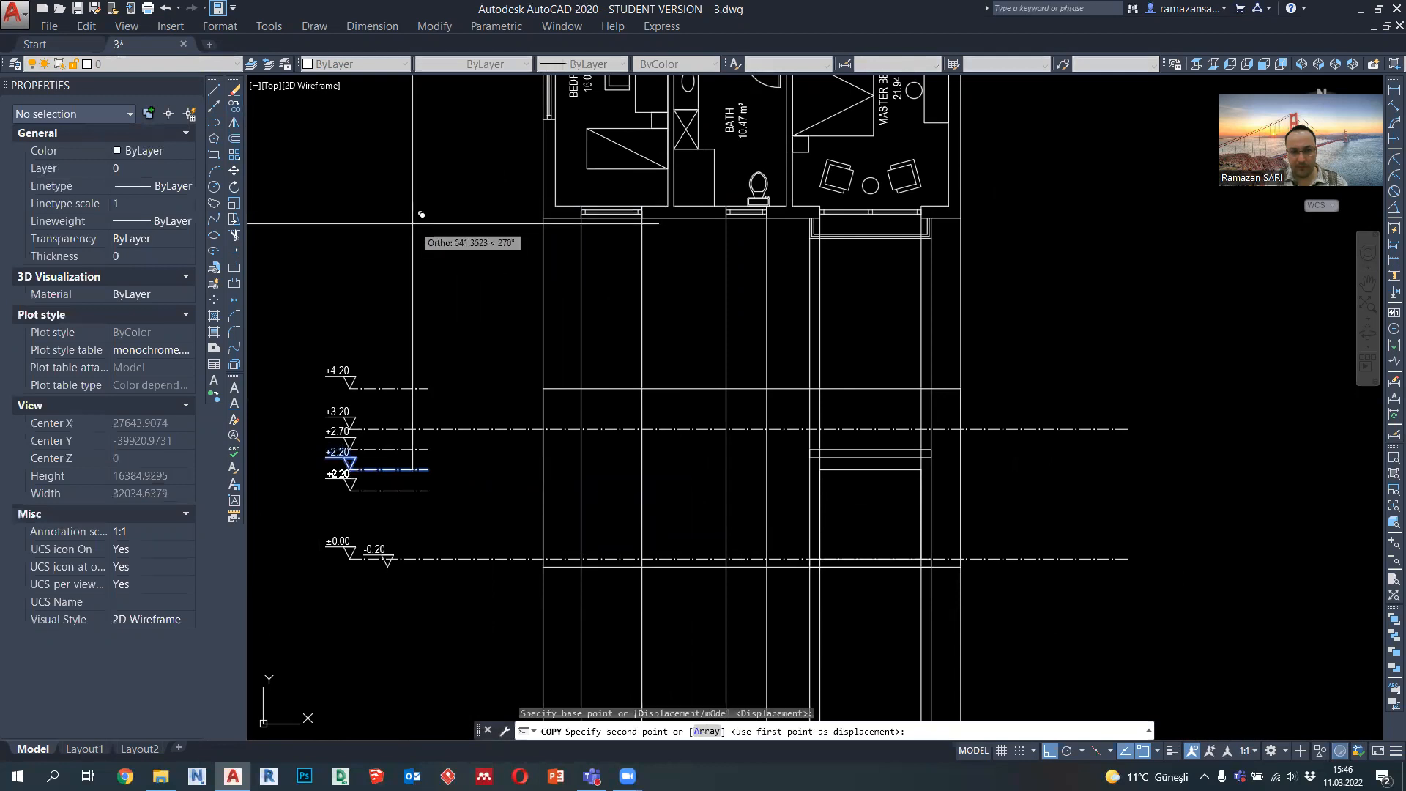
pyautogui.write('1200')
pyautogui.press('Return')
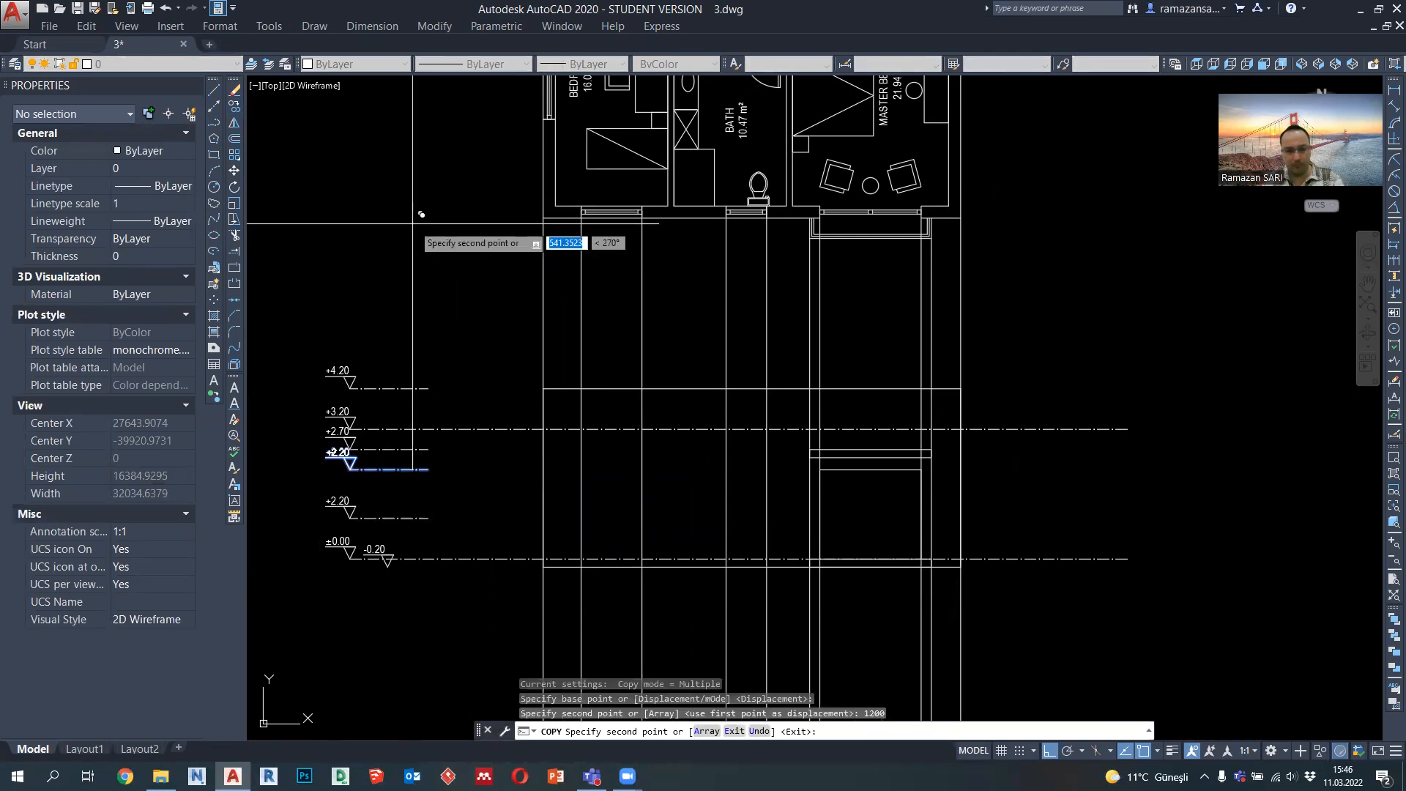
pyautogui.press('Escape')
# Change the copied level mark's text to +1.00
pyautogui.click(334, 501)
pyautogui.scroll(4, 334, 501)
pyautogui.doubleClick(343, 511)
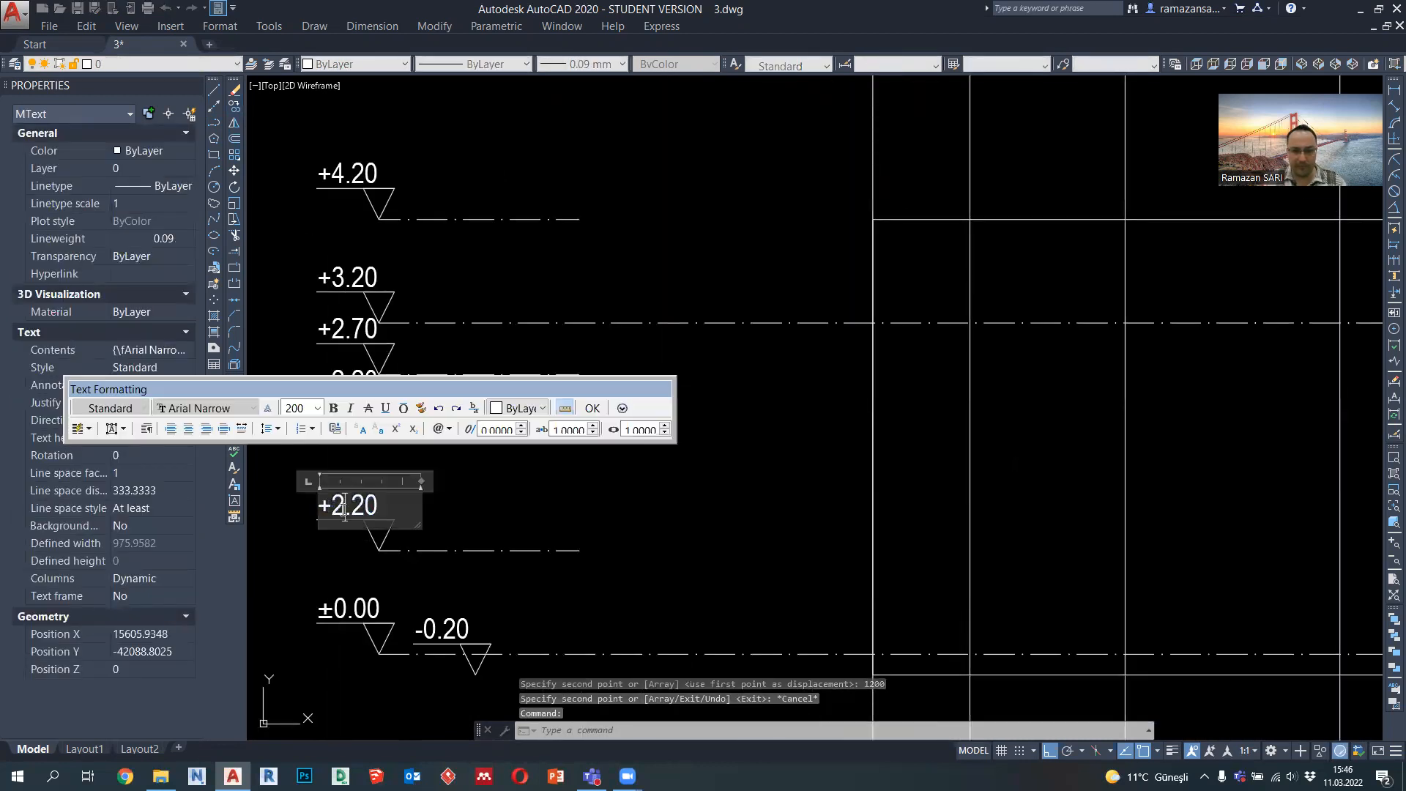
pyautogui.press('BackSpace')
pyautogui.write('1')
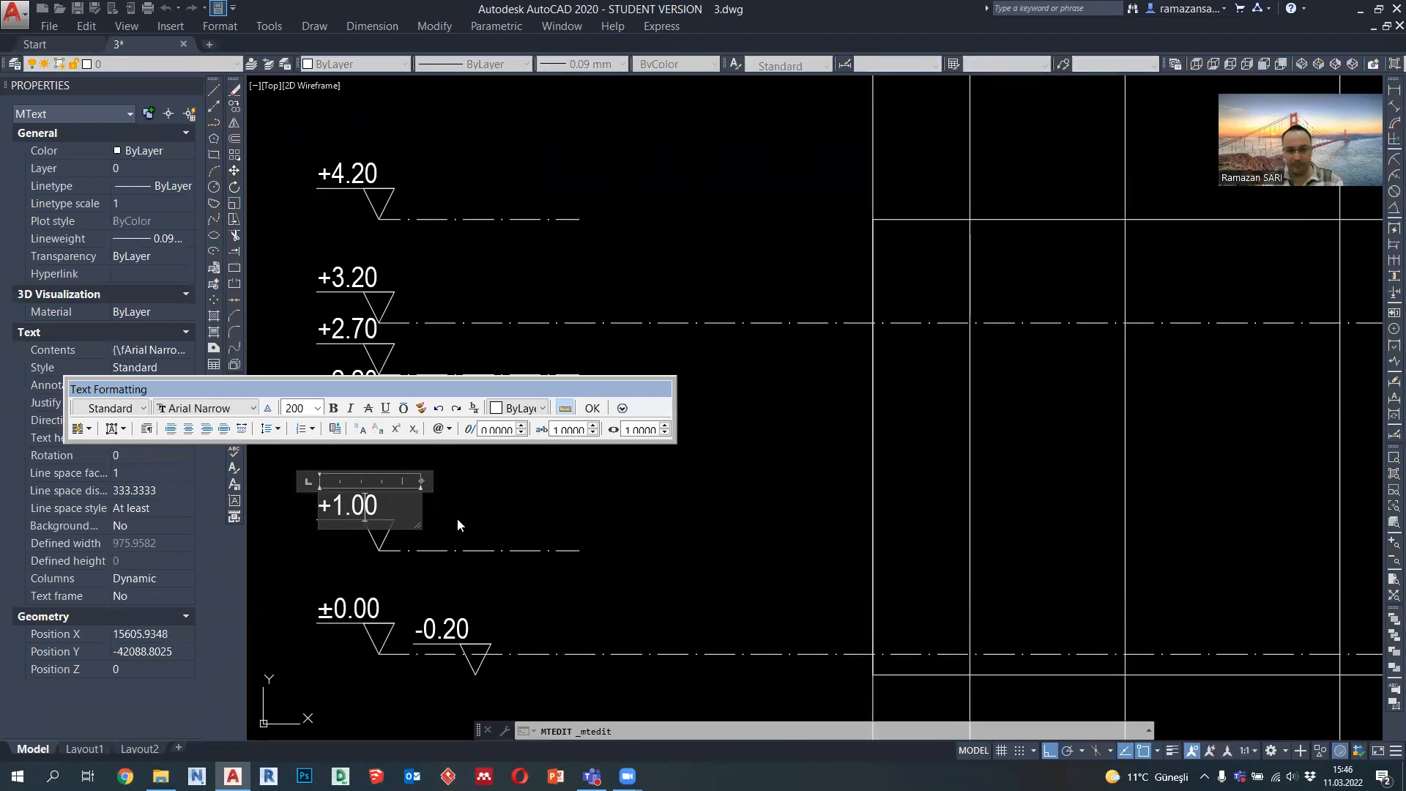
pyautogui.click(460, 525)
# Draw the bedroom window outline between its two projection lines, from the +1.00 level up to the +2.20 level
pyautogui.scroll(-4, 410, 498)
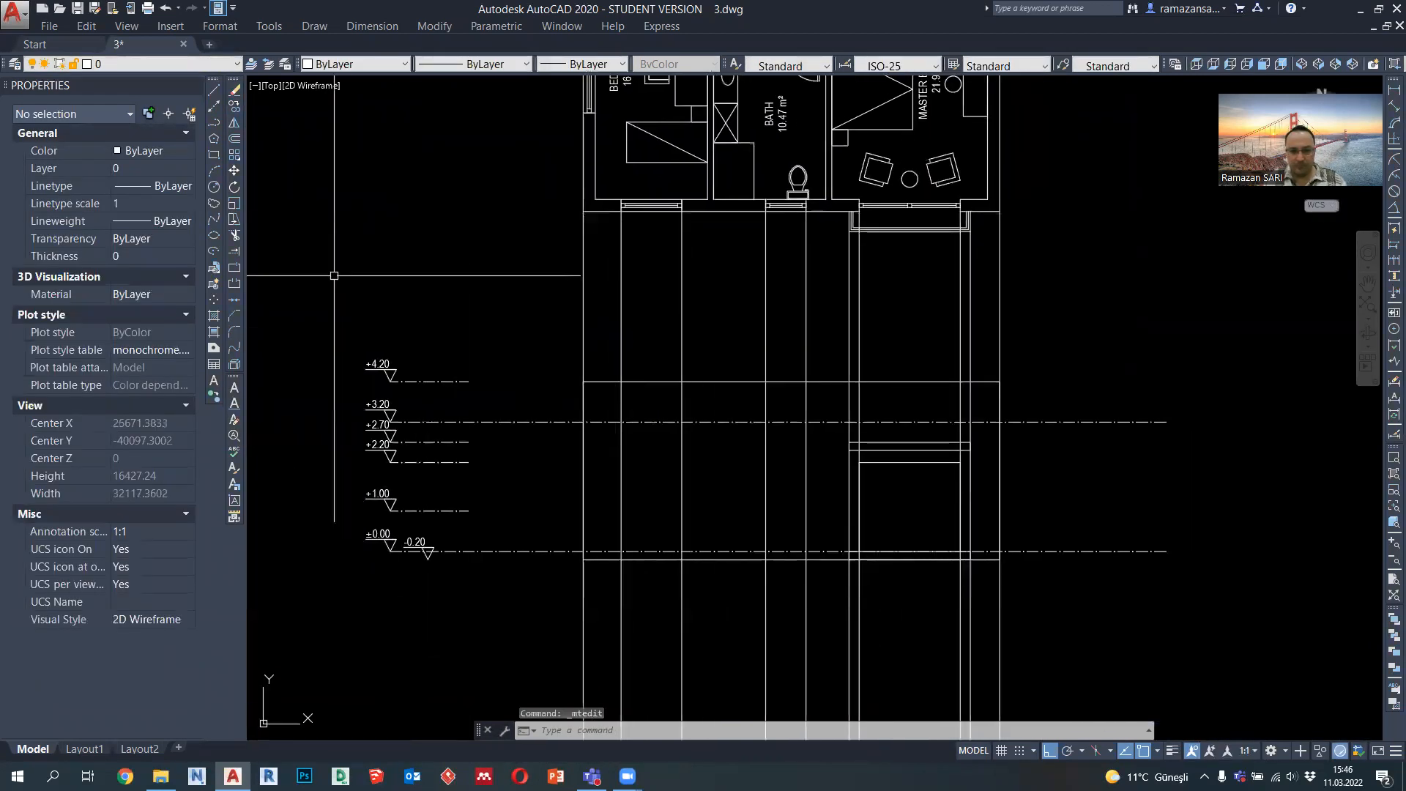
pyautogui.click(217, 120)
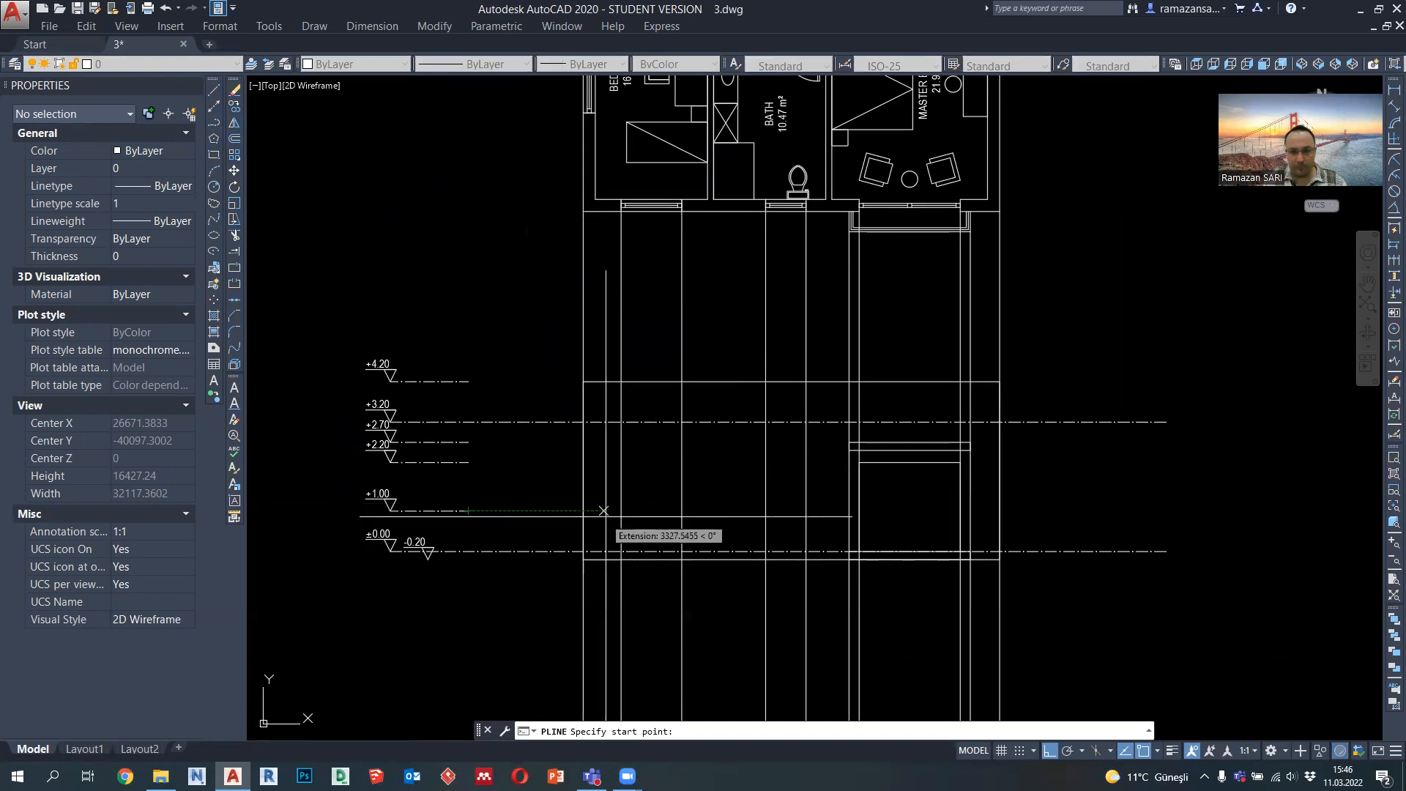
pyautogui.click(621, 510)
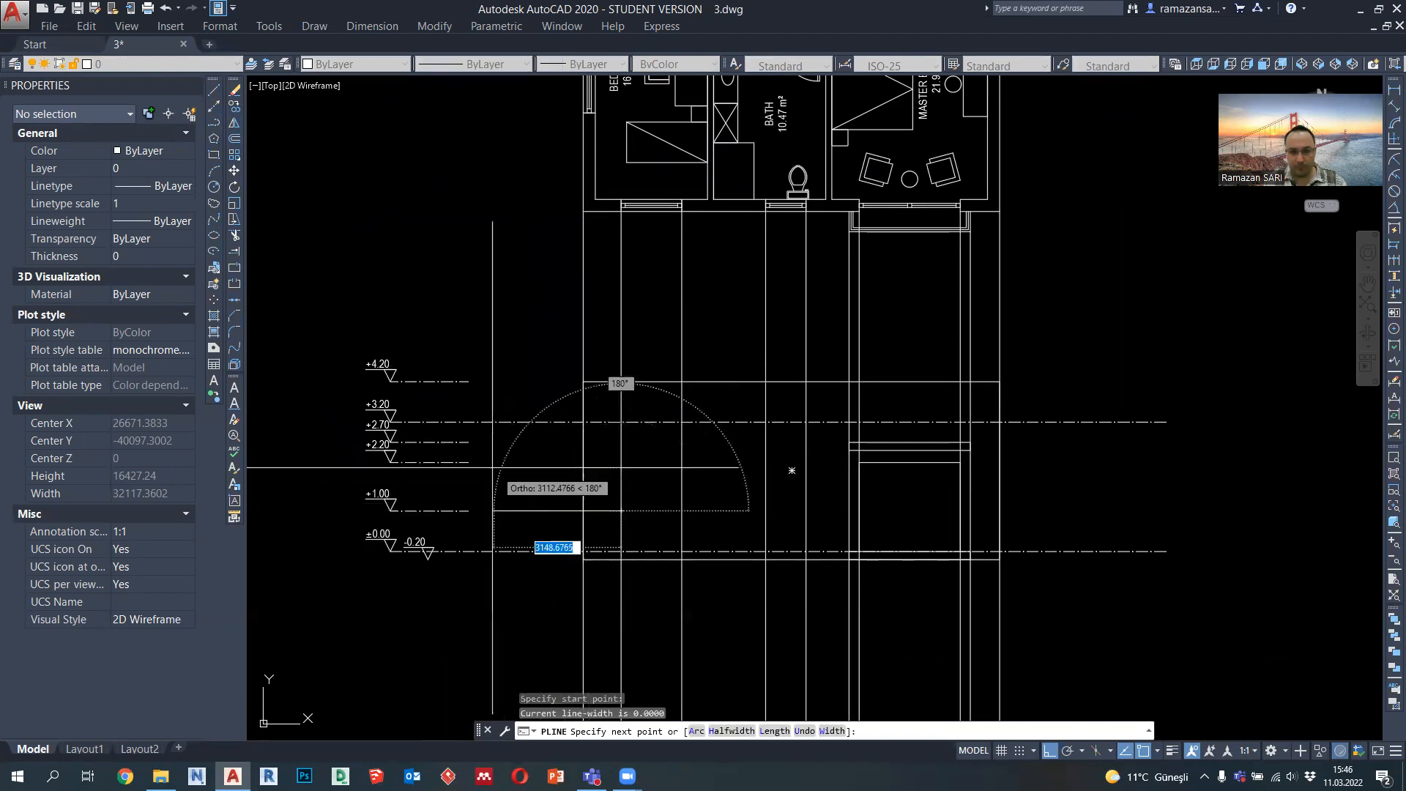
pyautogui.click(621, 458)
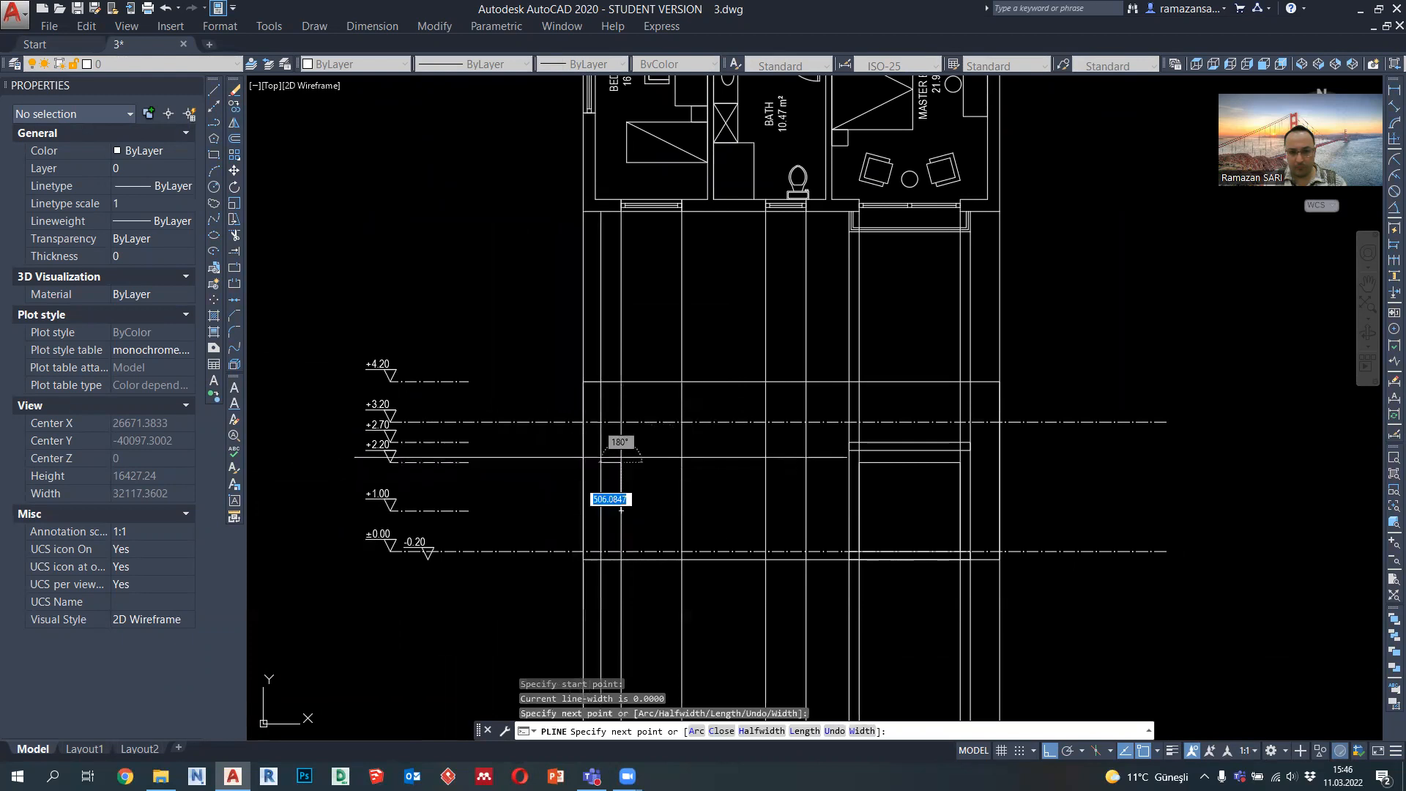
pyautogui.click(681, 462)
pyautogui.click(682, 510)
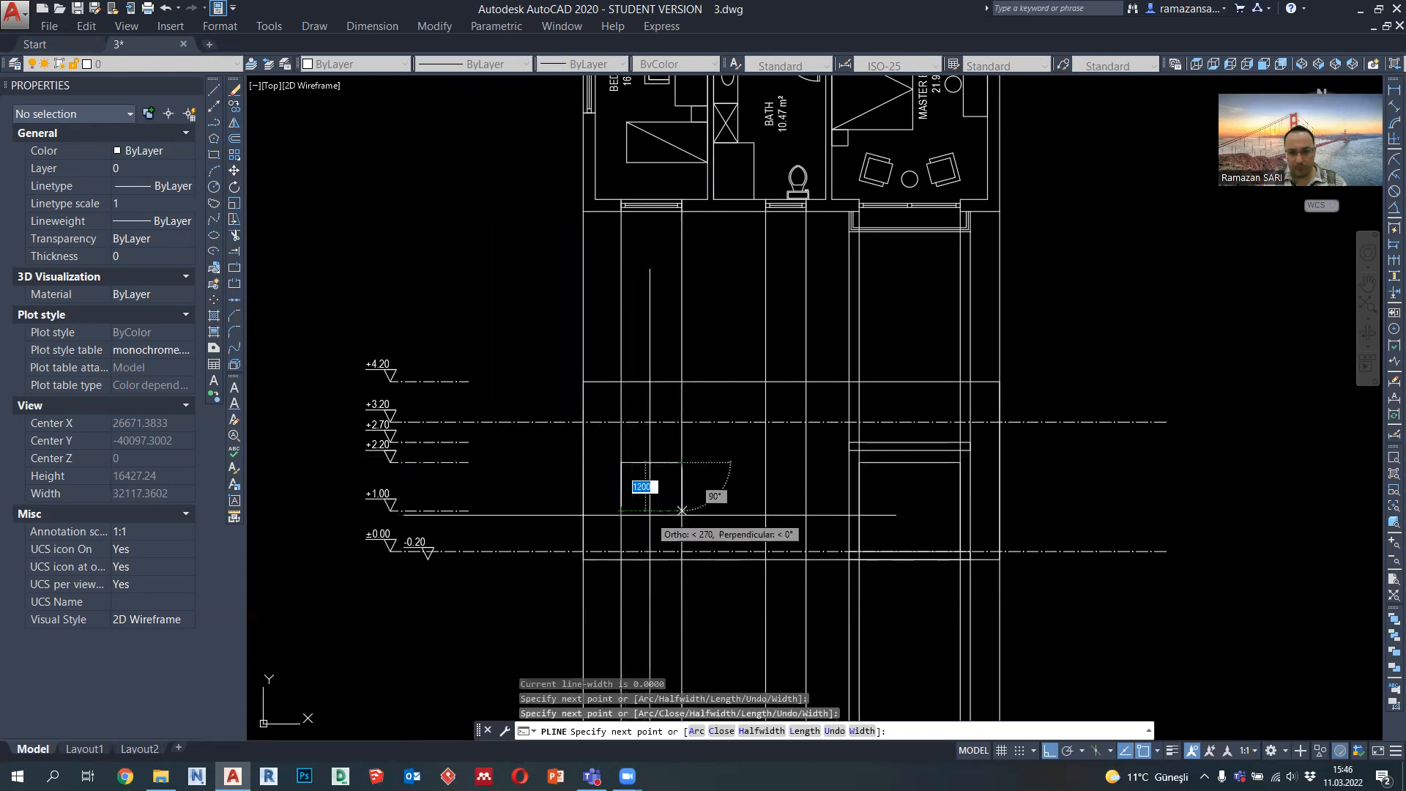
pyautogui.click(621, 510)
pyautogui.press('Escape')
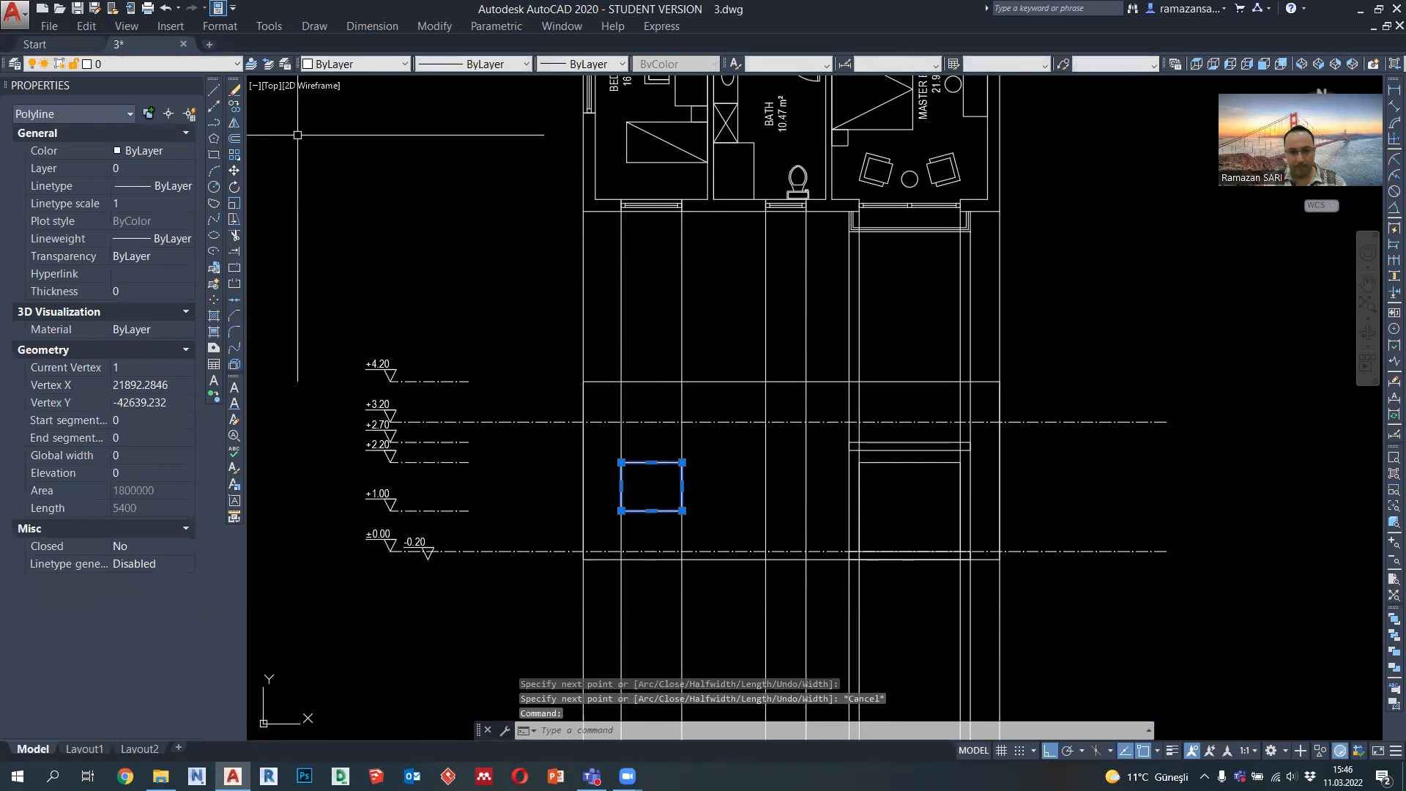
# Copy the bedroom window outline so its right edge lies on the bath window's right projection line
pyautogui.click(234, 107)
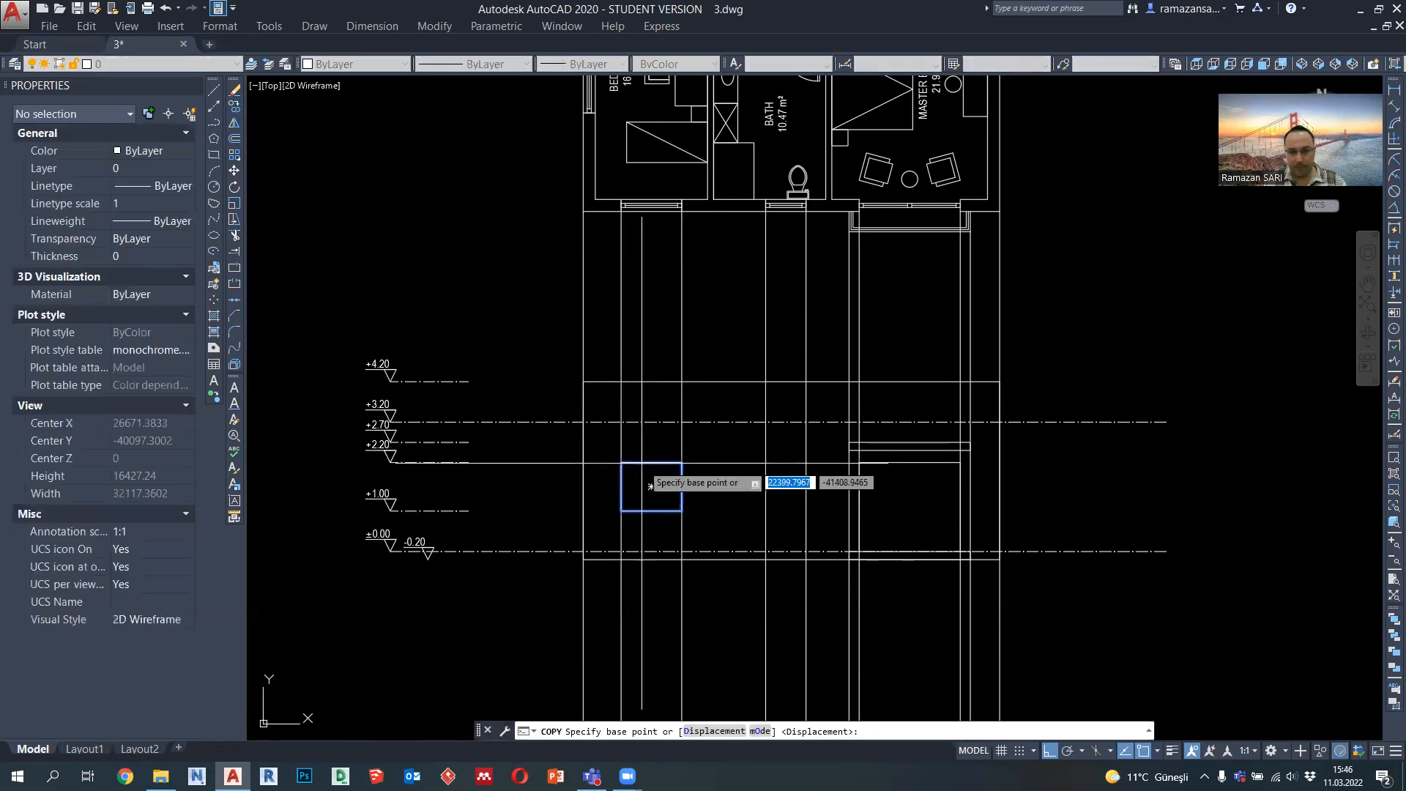
pyautogui.click(682, 484)
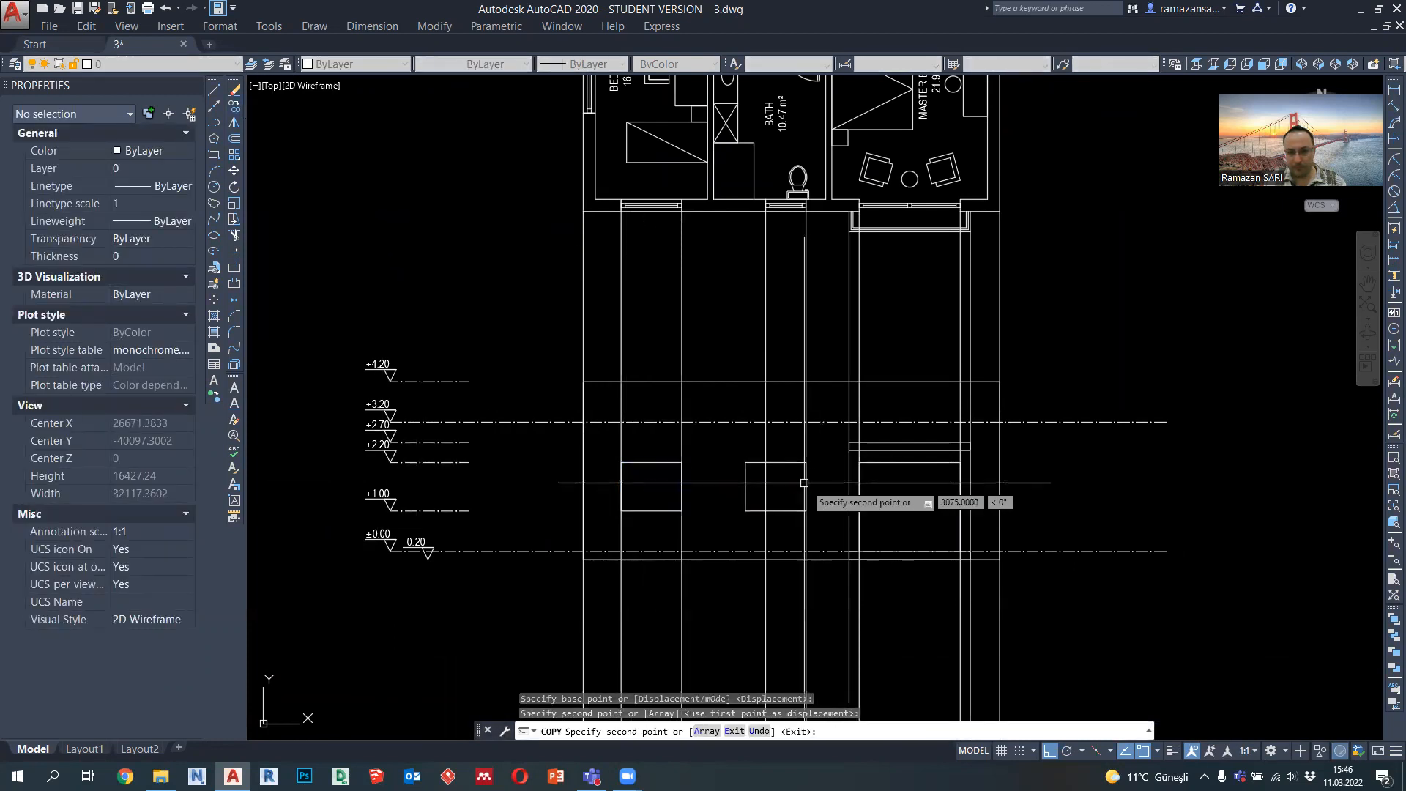
pyautogui.press('Escape')
# Stretch the copied outline's left edge and leftover lower-left vertex to the bath window's left projection line
pyautogui.click(745, 486)
pyautogui.click(745, 487)
pyautogui.click(767, 486)
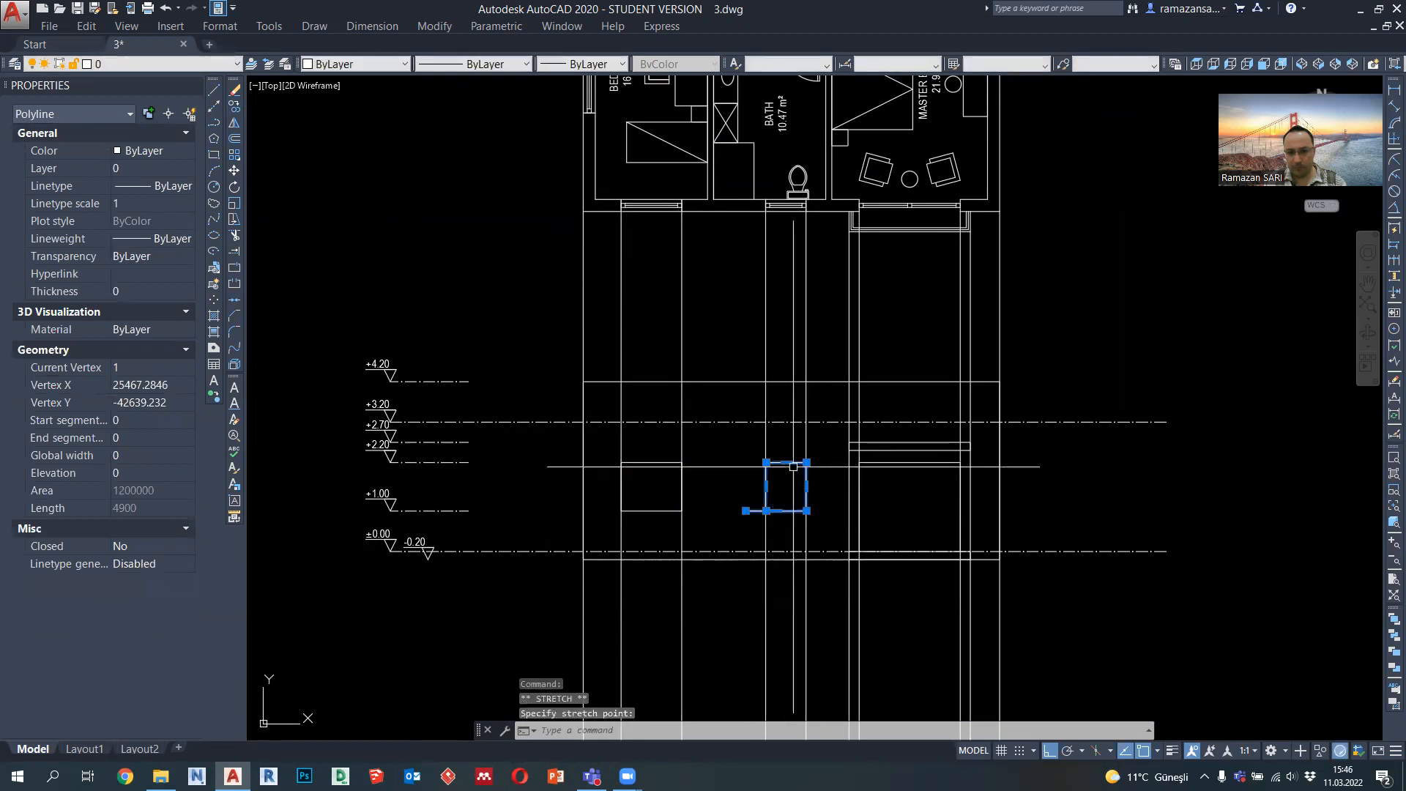
pyautogui.press('Escape')
pyautogui.click(766, 510)
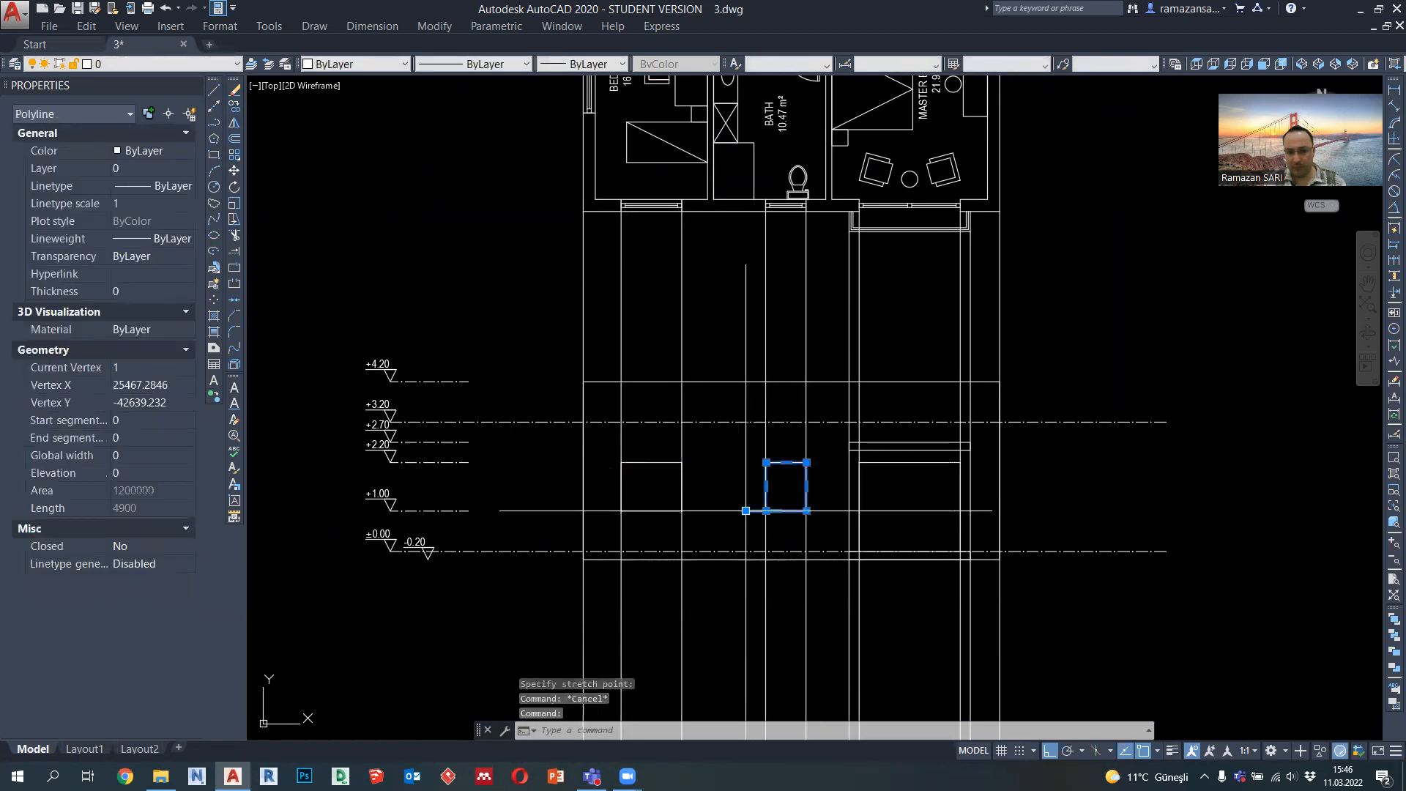
pyautogui.click(746, 511)
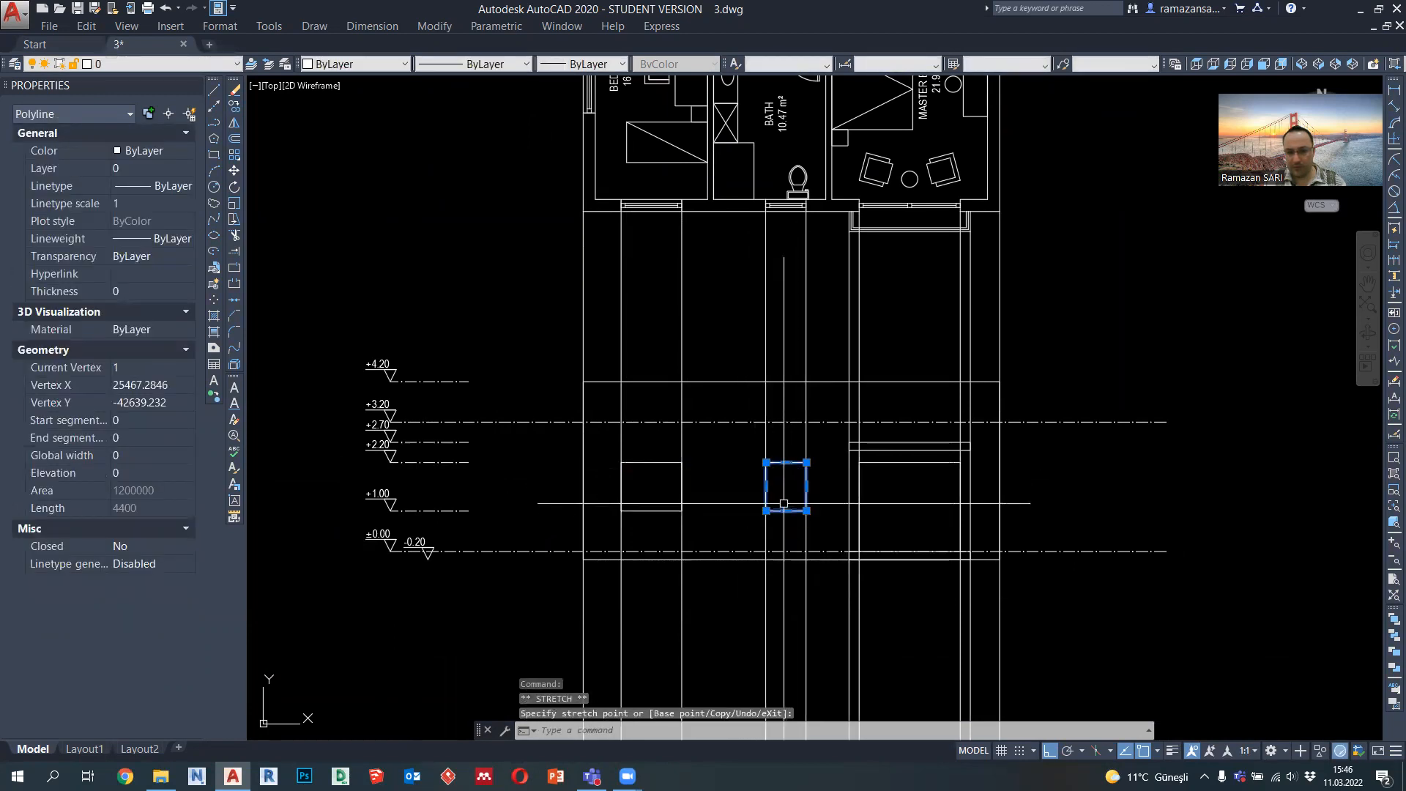
# Measure the bath window's height in the section drawing, from the +2.20 level to its sill
pyautogui.scroll(1, 783, 504)
pyautogui.scroll(-2, 761, 520)
pyautogui.scroll(-5, 758, 518)
pyautogui.scroll(9, 842, 305)
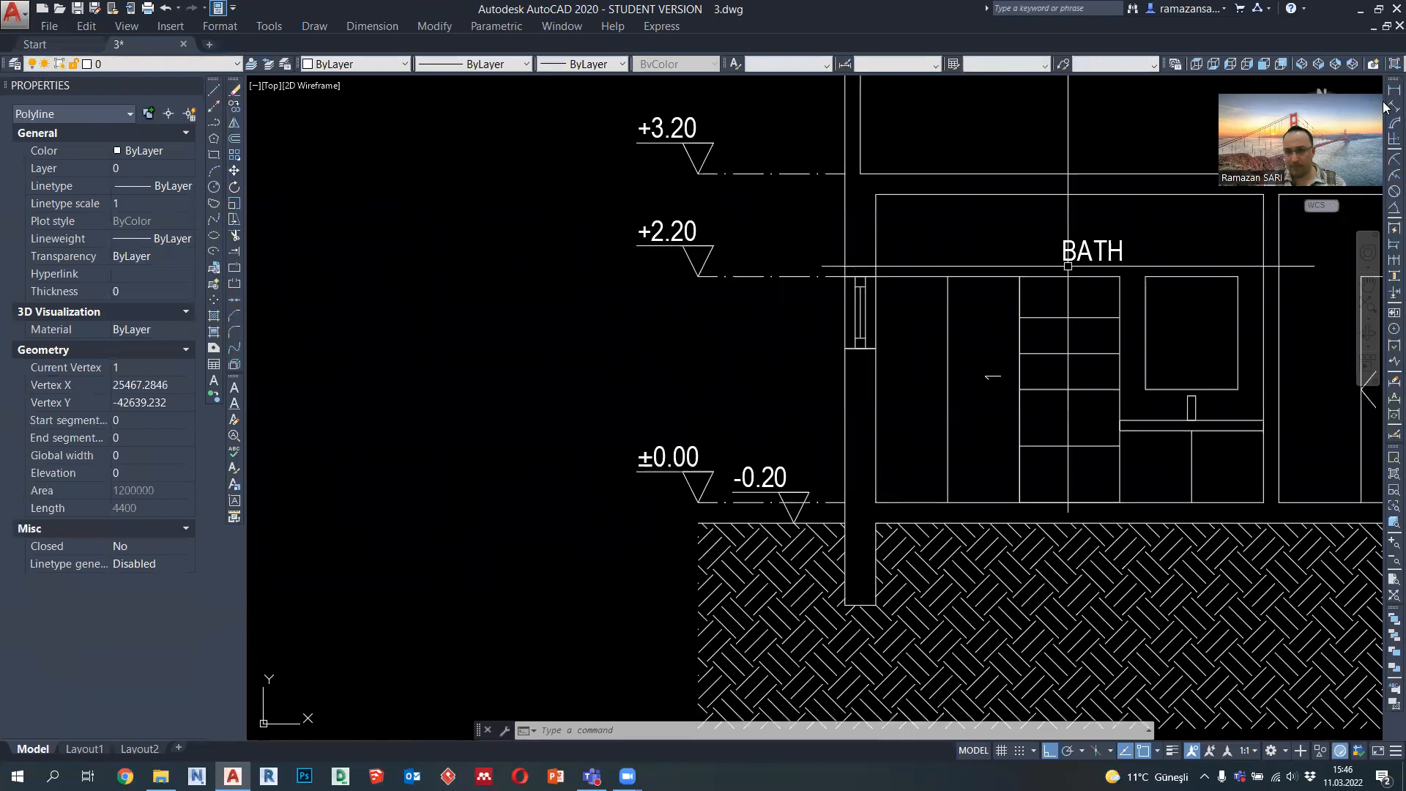
pyautogui.press('space')
pyautogui.click(846, 276)
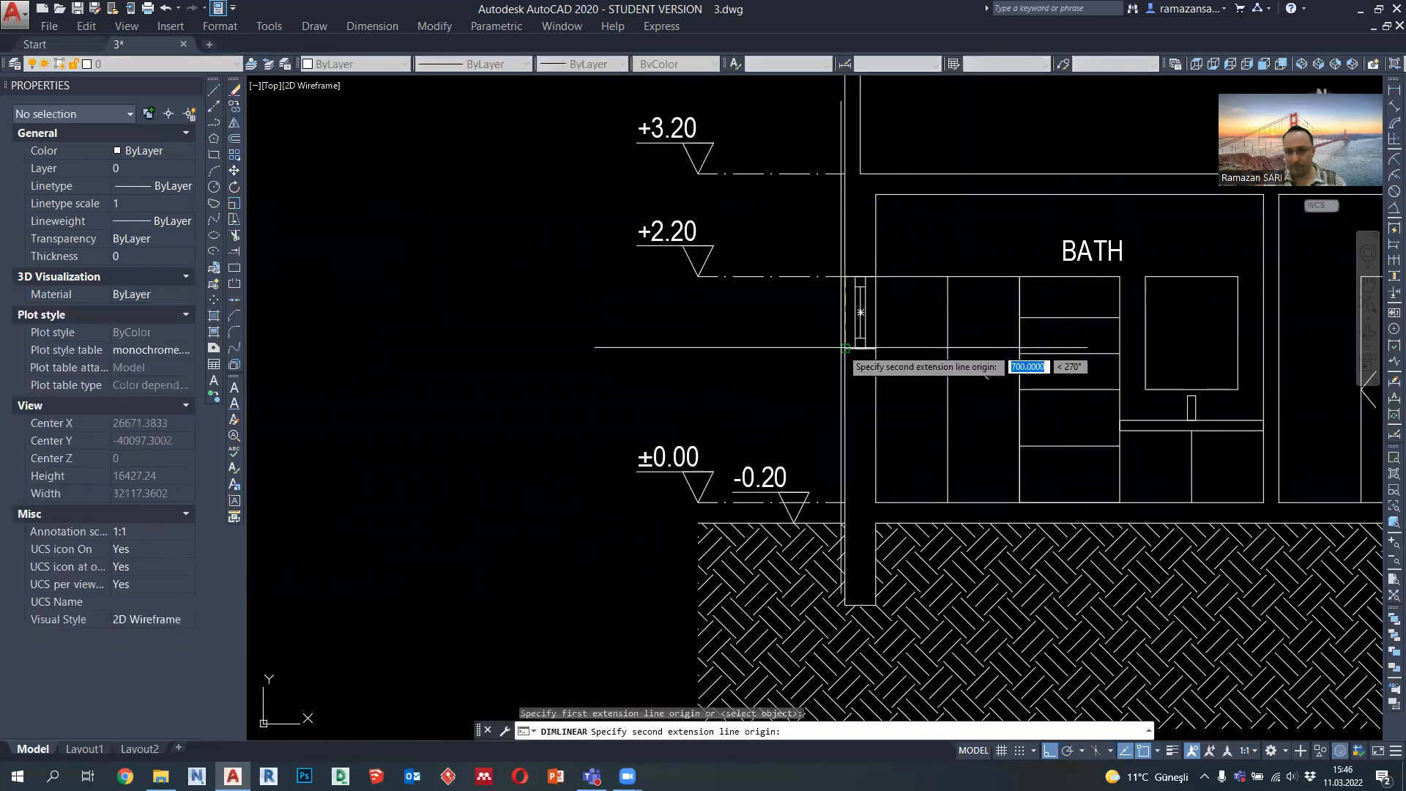
pyautogui.scroll(-6, 850, 333)
pyautogui.press('Escape')
pyautogui.moveTo(851, 331); pyautogui.dragTo(891, 291, button='middle')
pyautogui.scroll(5, 733, 623)
pyautogui.moveTo(794, 490); pyautogui.dragTo(889, 465, button='middle')
pyautogui.scroll(2, 792, 491)
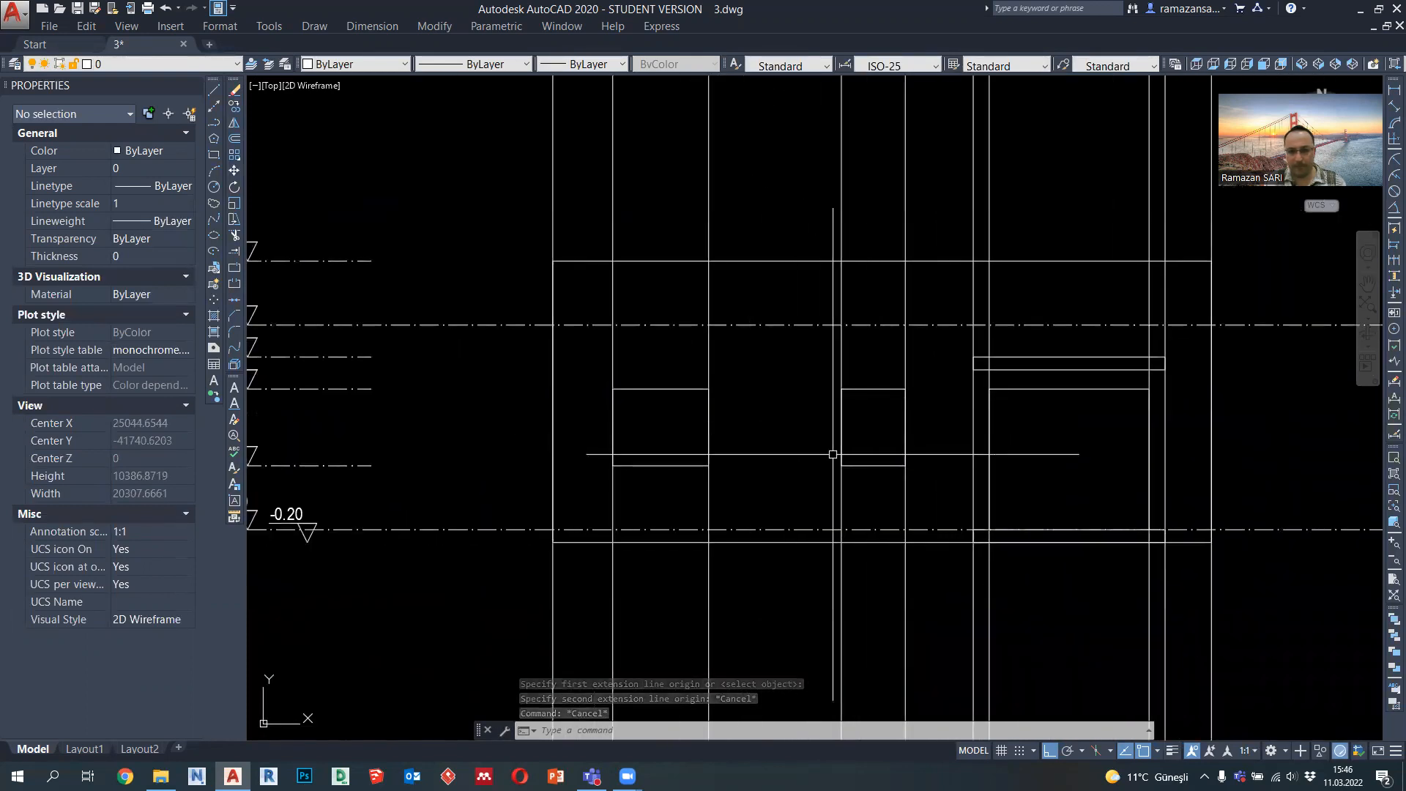
pyautogui.click(215, 125)
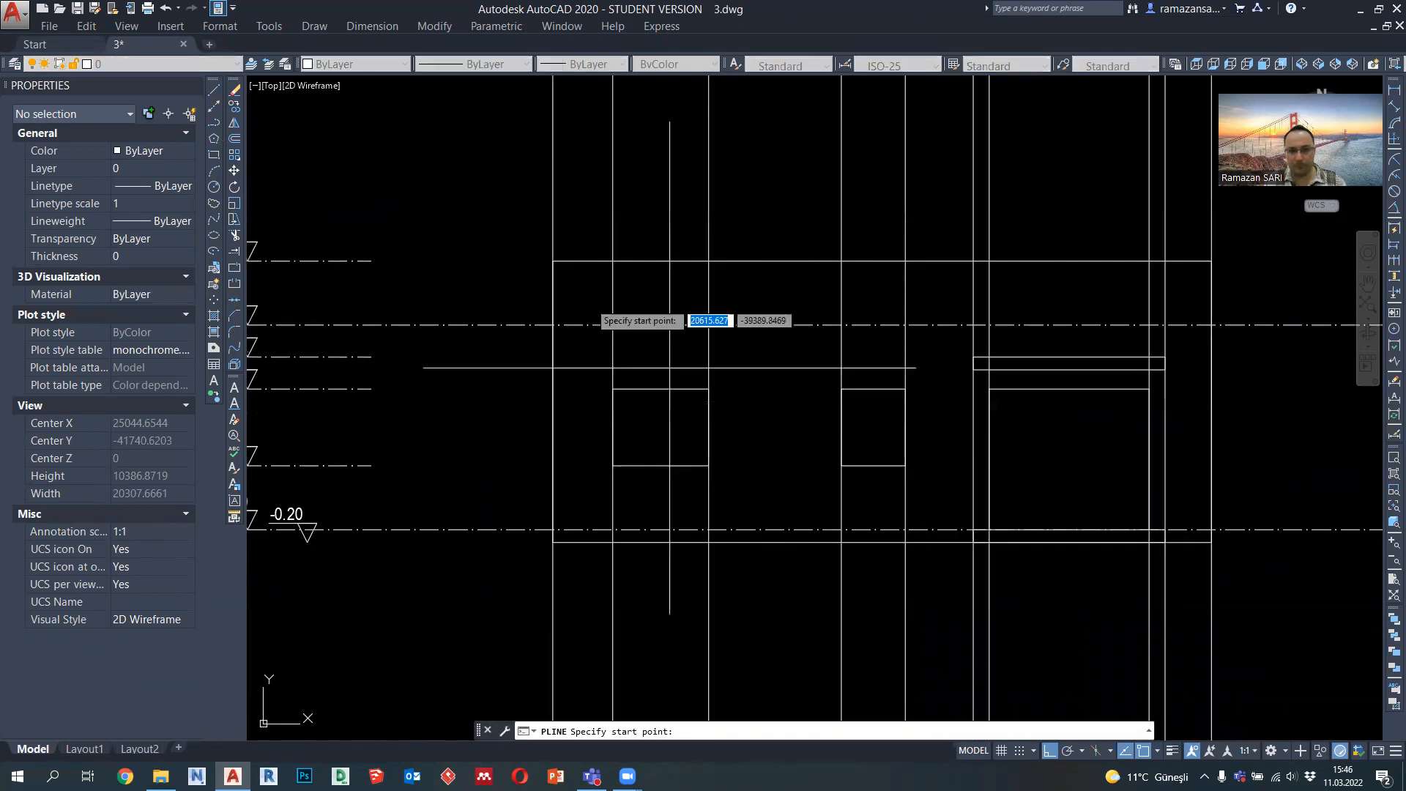
pyautogui.click(843, 463)
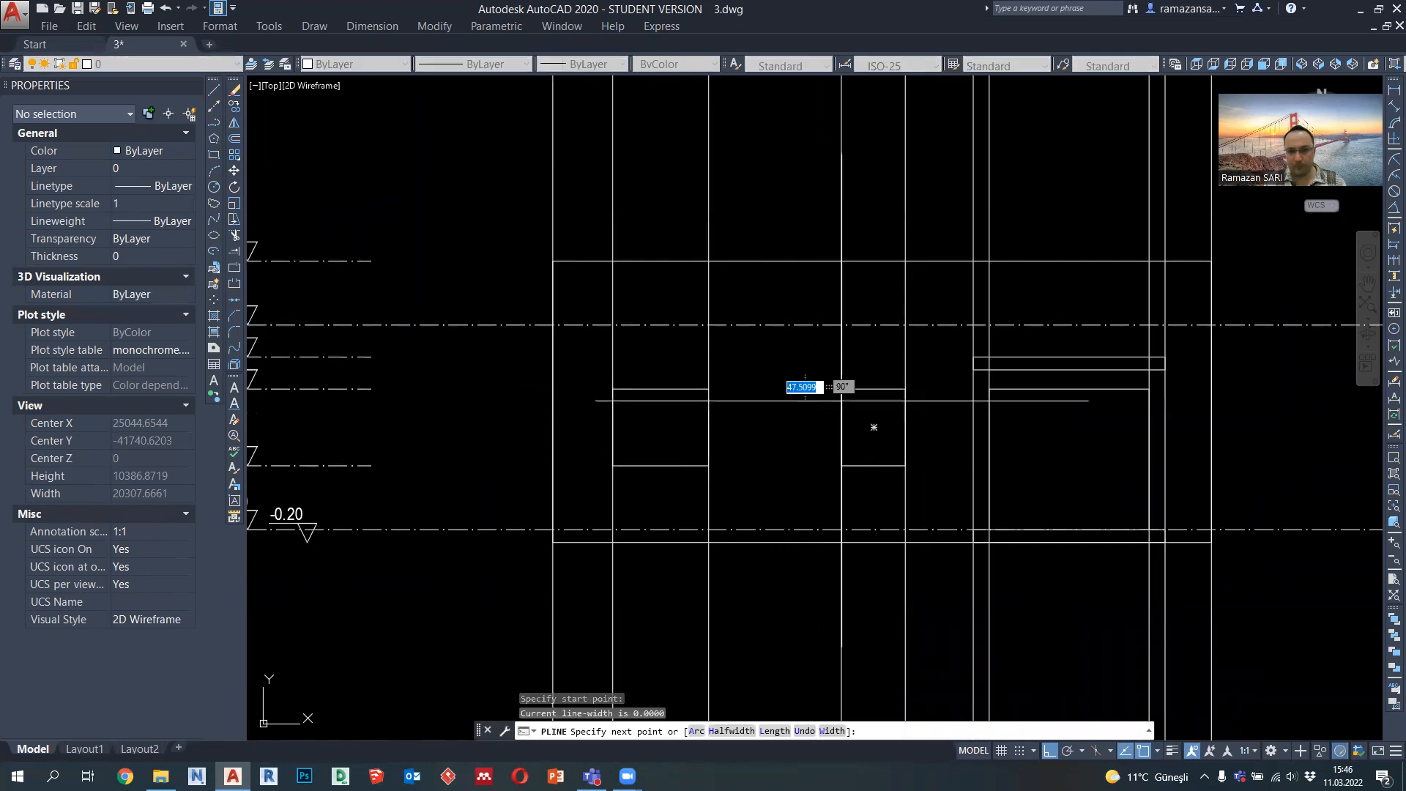
pyautogui.press('Escape')
# Stretch the bath window outline's bottom edge upward by 500 in the elevation
pyautogui.click(861, 465)
pyautogui.click(873, 465)
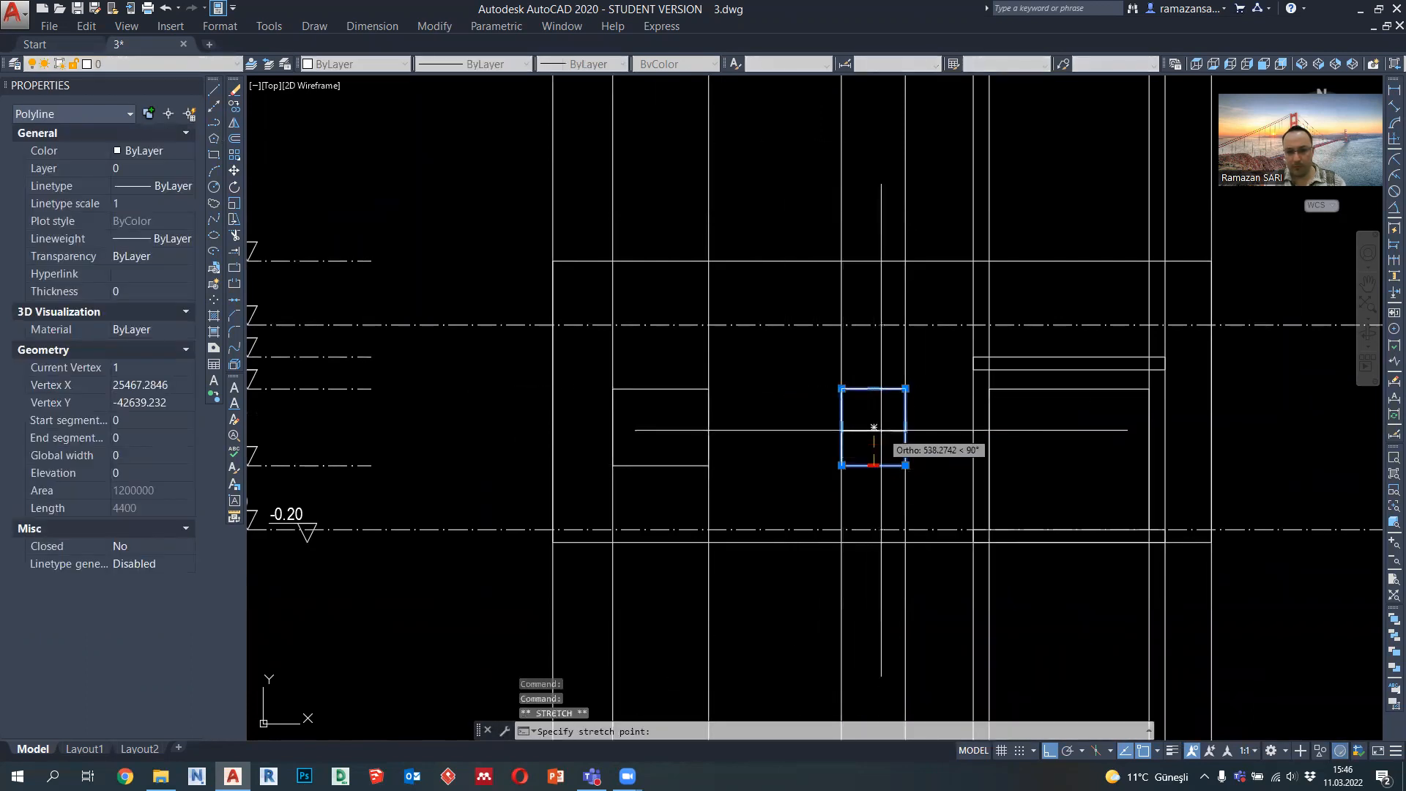
pyautogui.write('500')
pyautogui.press('Return')
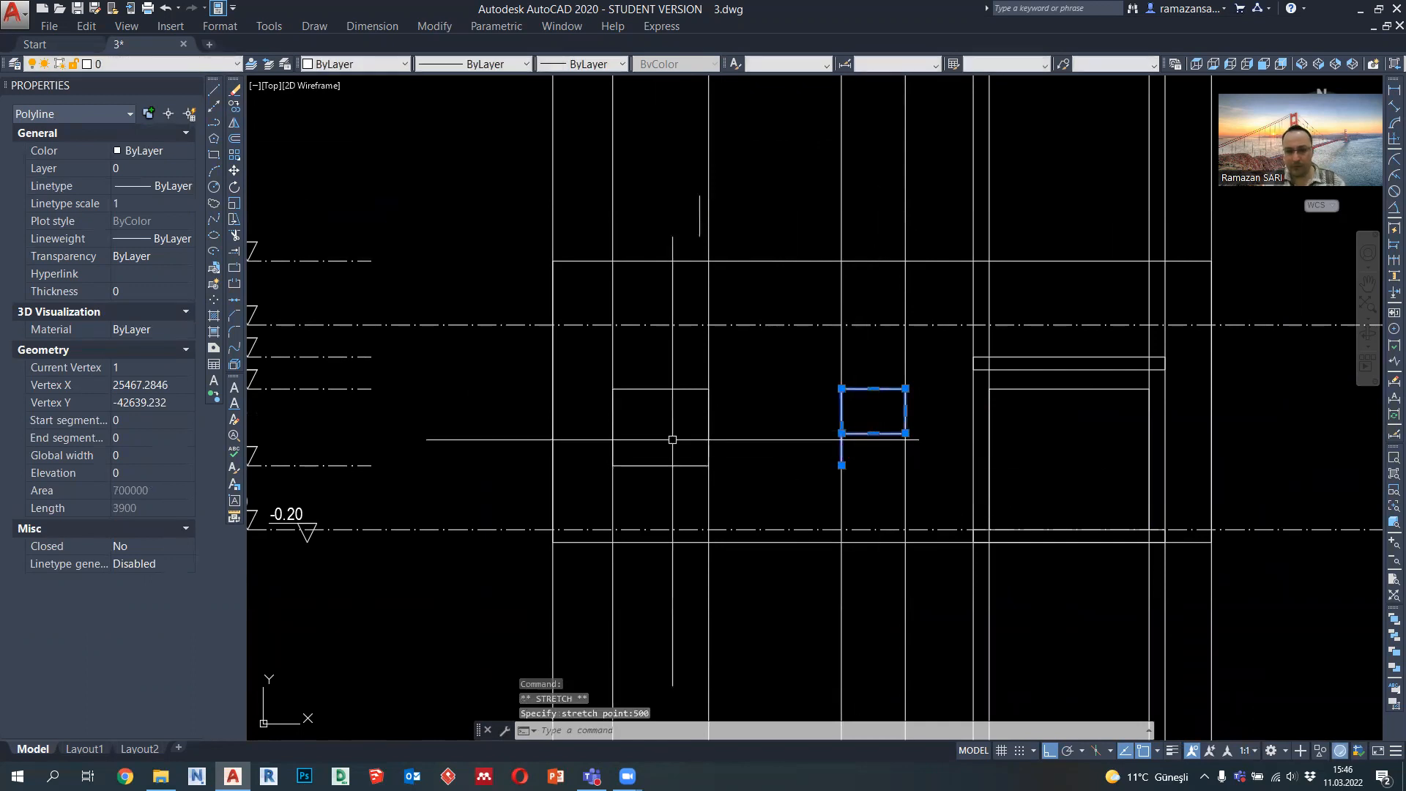
# Clean up the bath window outline's lower-left corner with Chamfer, between its bottom and left edges
pyautogui.press('Escape')
pyautogui.click(232, 331)
pyautogui.click(877, 433)
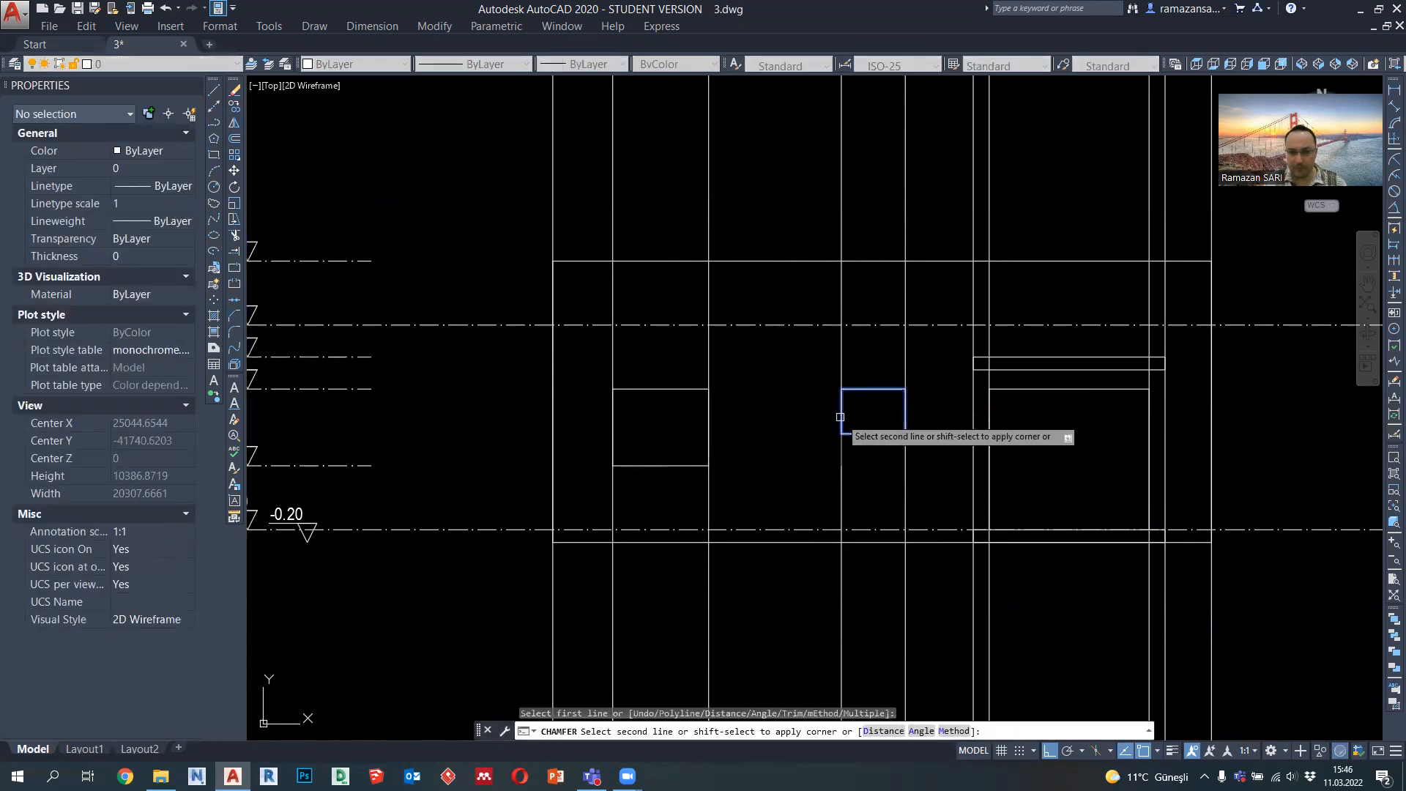
pyautogui.click(842, 410)
# Erase all the vertical projection lines running from the plan through the elevation
pyautogui.scroll(-3, 820, 407)
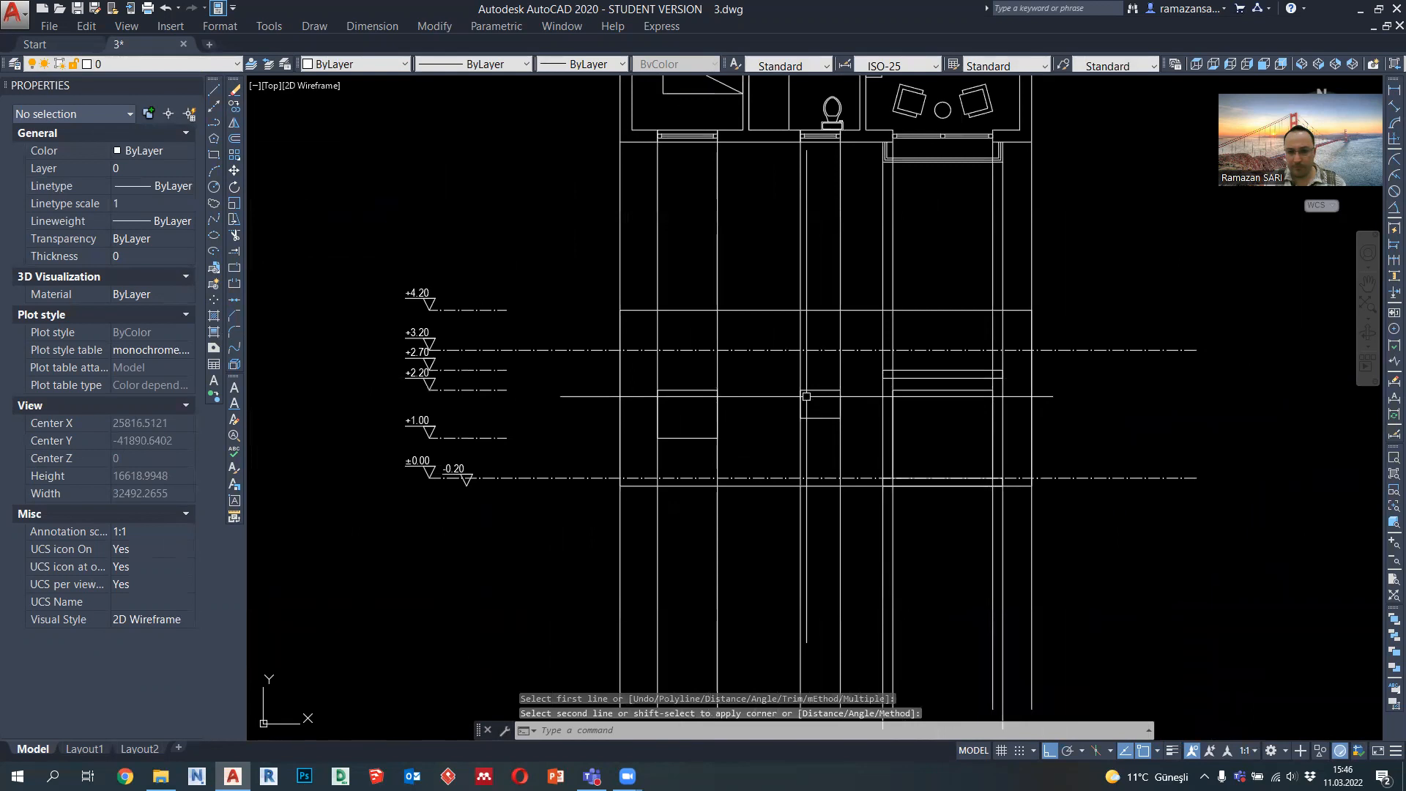
pyautogui.scroll(-2, 712, 389)
pyautogui.click(938, 599)
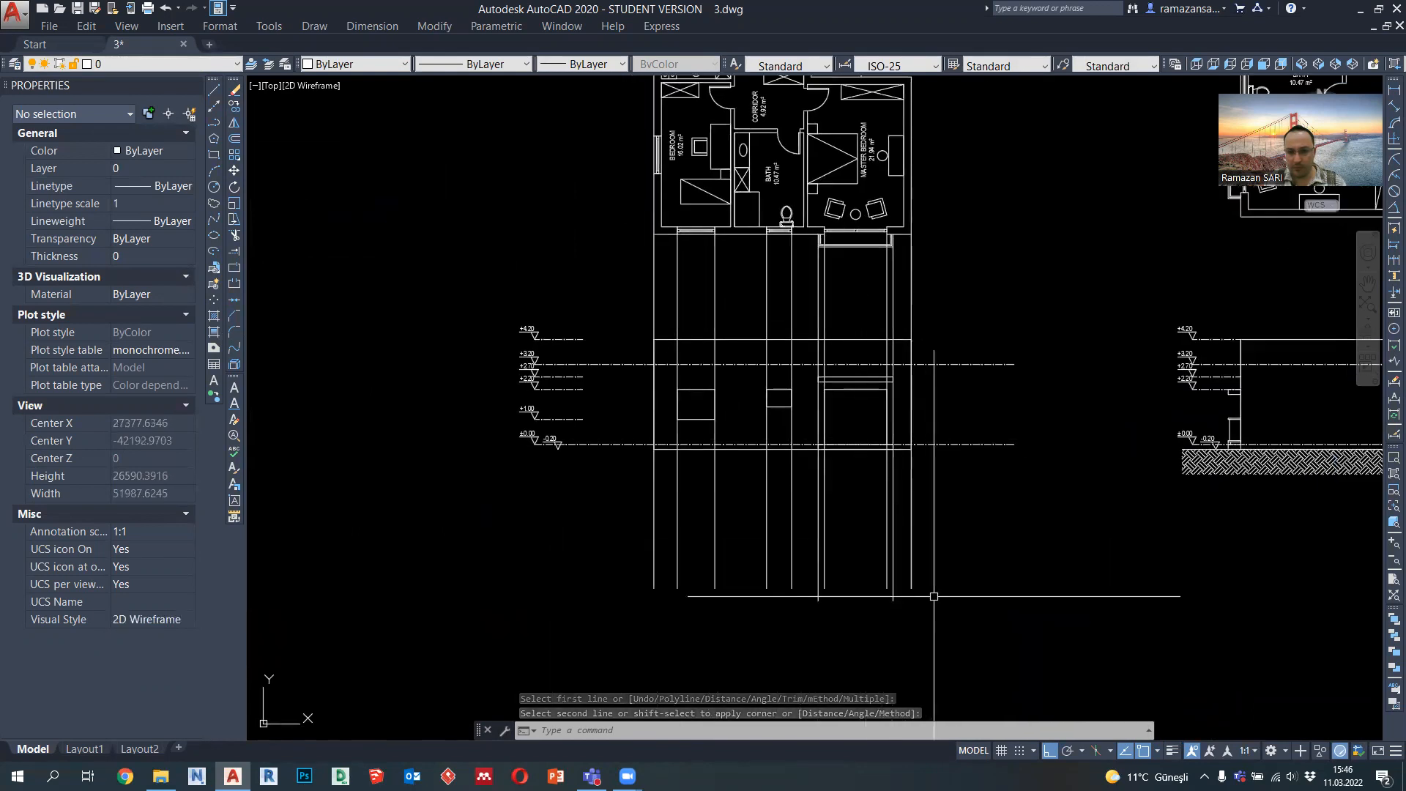
pyautogui.click(699, 543)
pyautogui.press('Delete')
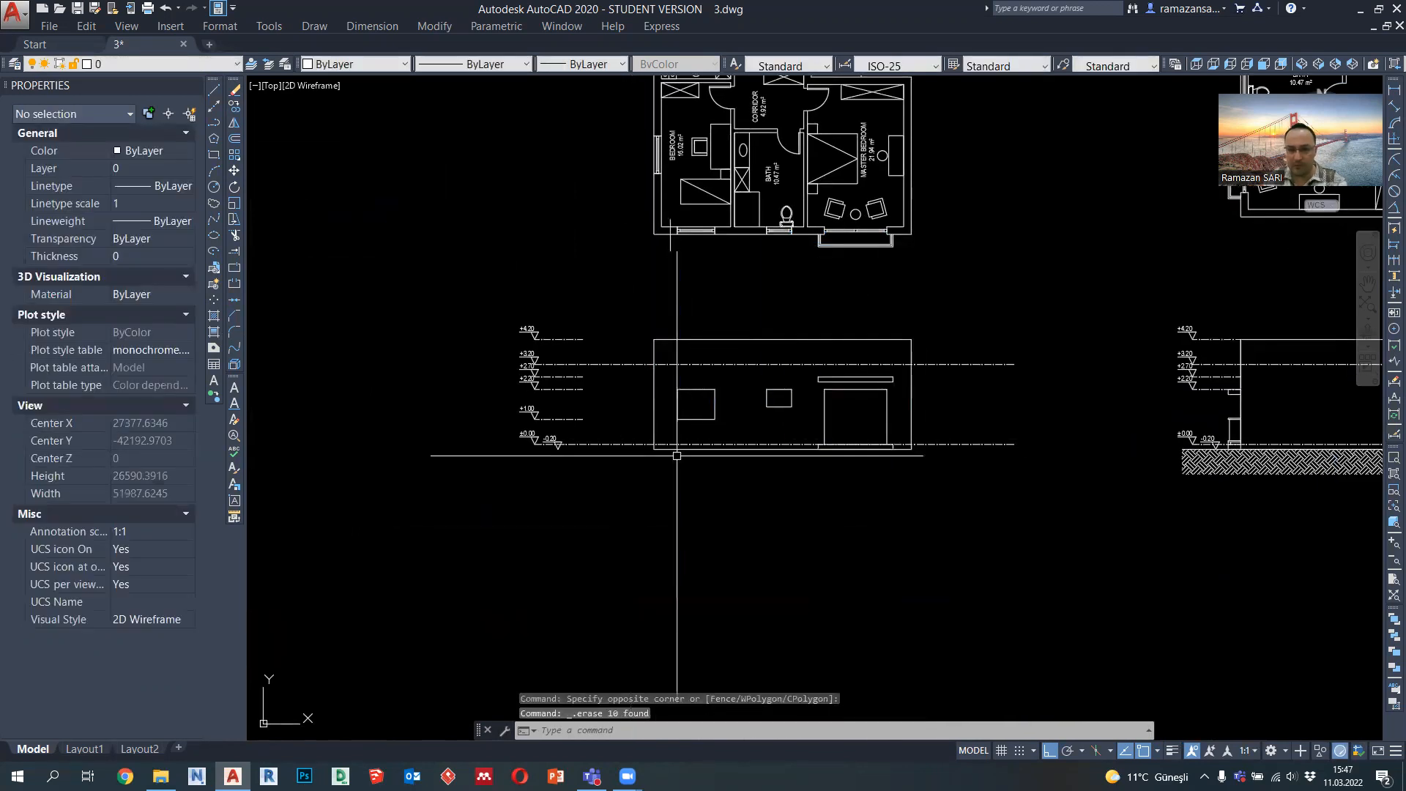
# Offset the bay window outline 100 inward to form its frame
pyautogui.scroll(2, 739, 343)
pyautogui.scroll(2, 740, 430)
pyautogui.moveTo(729, 426); pyautogui.dragTo(713, 419, button='middle')
pyautogui.moveTo(997, 464)
pyautogui.mouseDown(button='middle')
pyautogui.moveTo(846, 463)
pyautogui.moveTo(842, 364)
pyautogui.mouseUp(button='middle')
pyautogui.scroll(-2, 879, 463)
pyautogui.scroll(-3, 879, 464)
pyautogui.scroll(4, 883, 376)
pyautogui.moveTo(663, 464); pyautogui.dragTo(634, 339, button='middle')
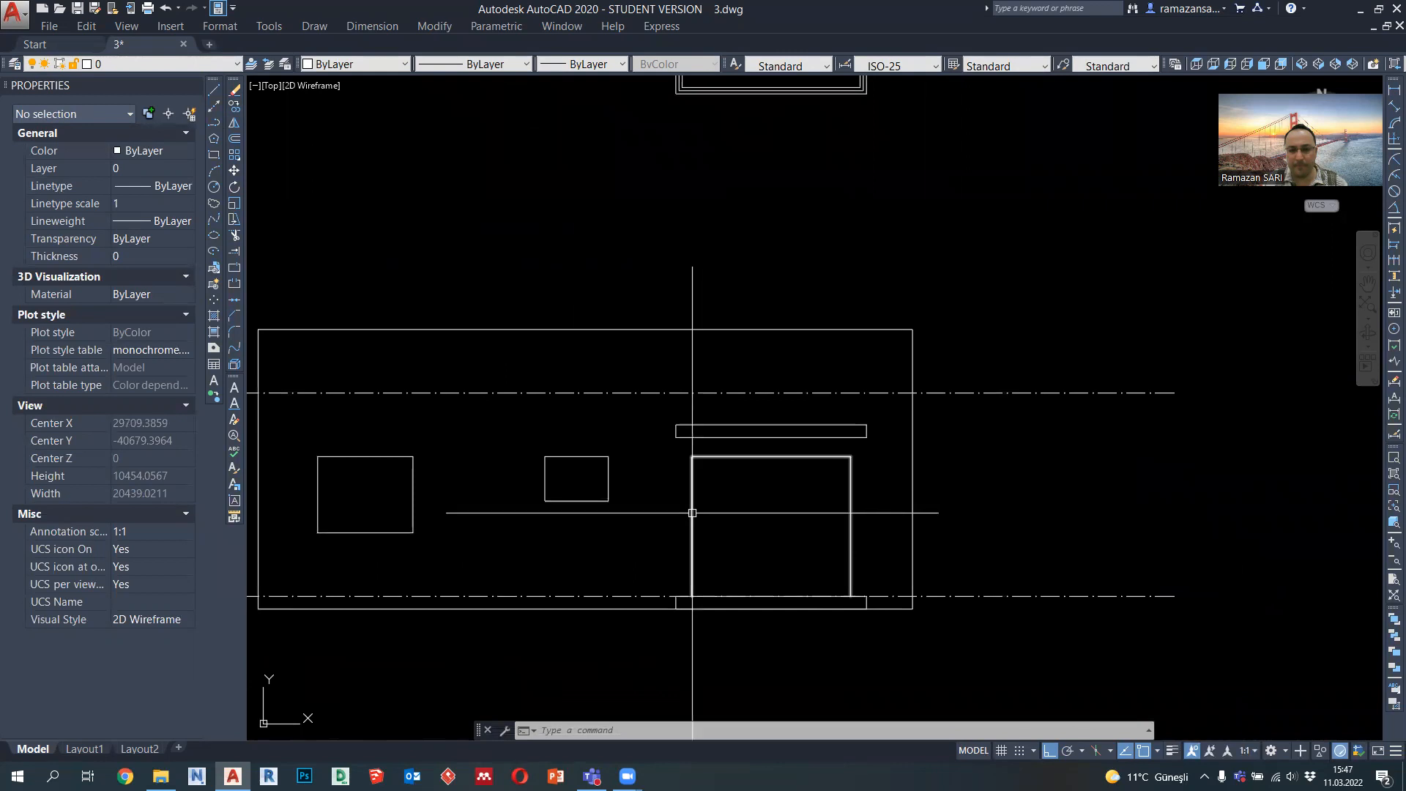
pyautogui.click(235, 141)
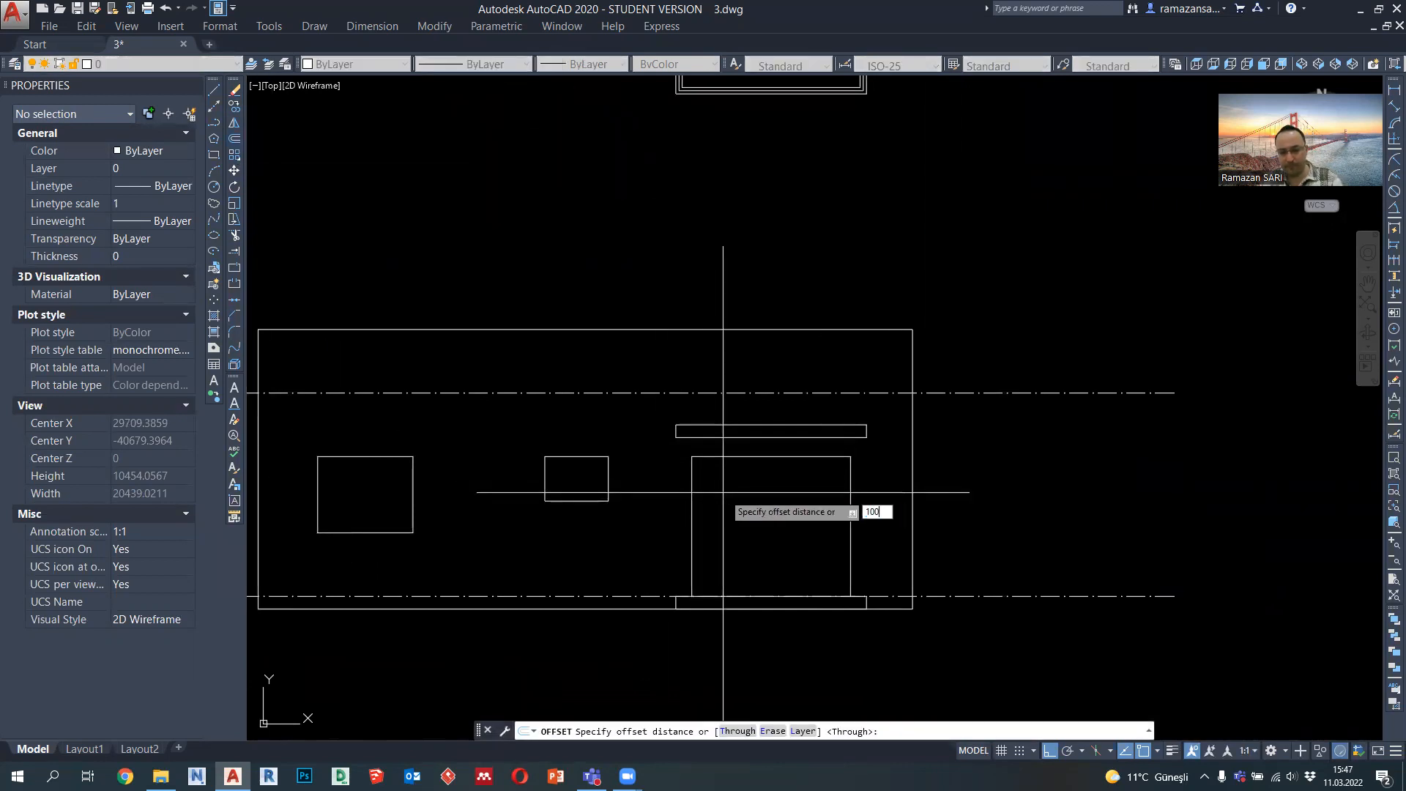
pyautogui.press('Return')
pyautogui.click(693, 484)
pyautogui.click(735, 513)
pyautogui.press('Escape')
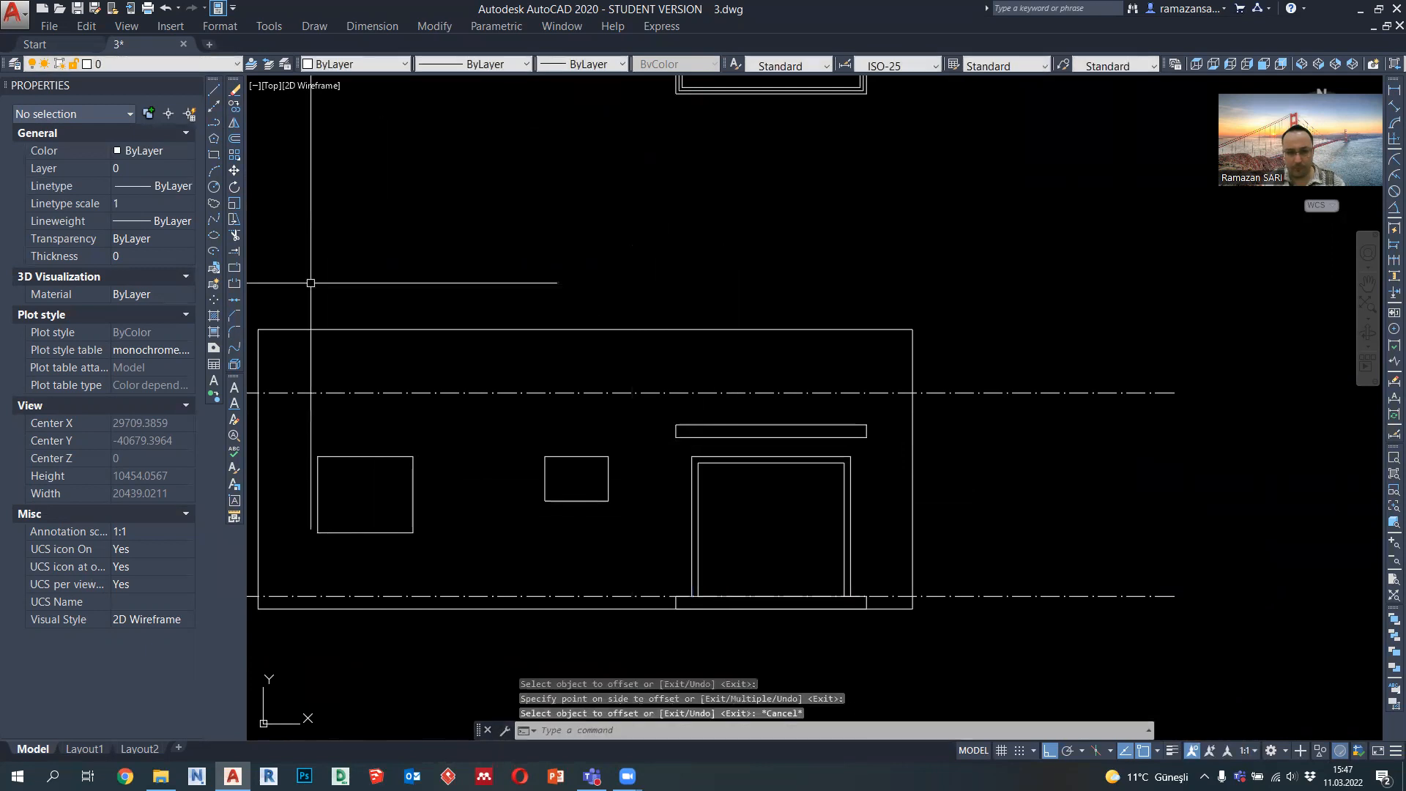
# Draw a vertical polyline down the middle of the bay window, from the inner frame's top to the ±0.00 level
pyautogui.click(213, 125)
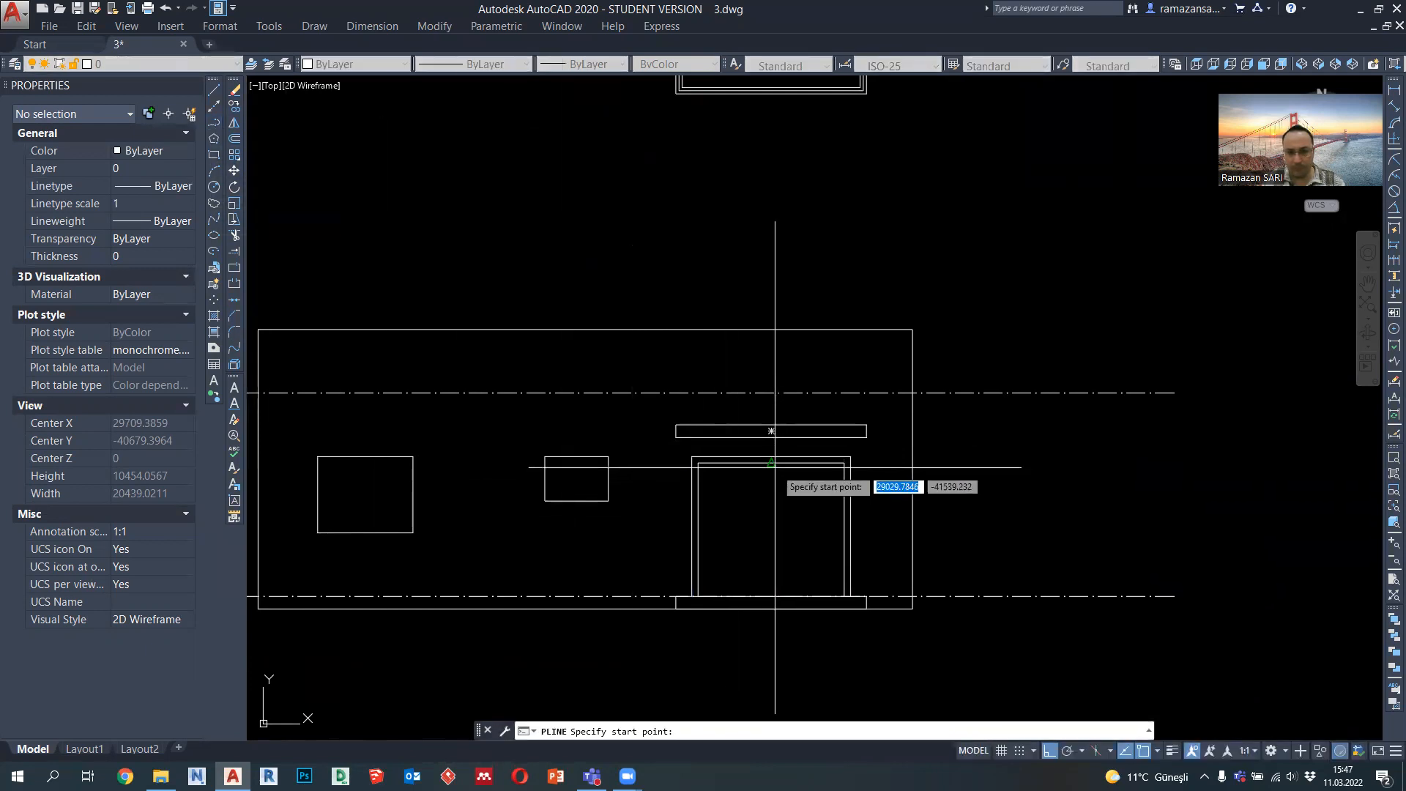
pyautogui.click(771, 596)
pyautogui.click(771, 597)
pyautogui.press('Escape')
# Move the bay window's vertical centre line 50 to the left
pyautogui.scroll(2, 771, 547)
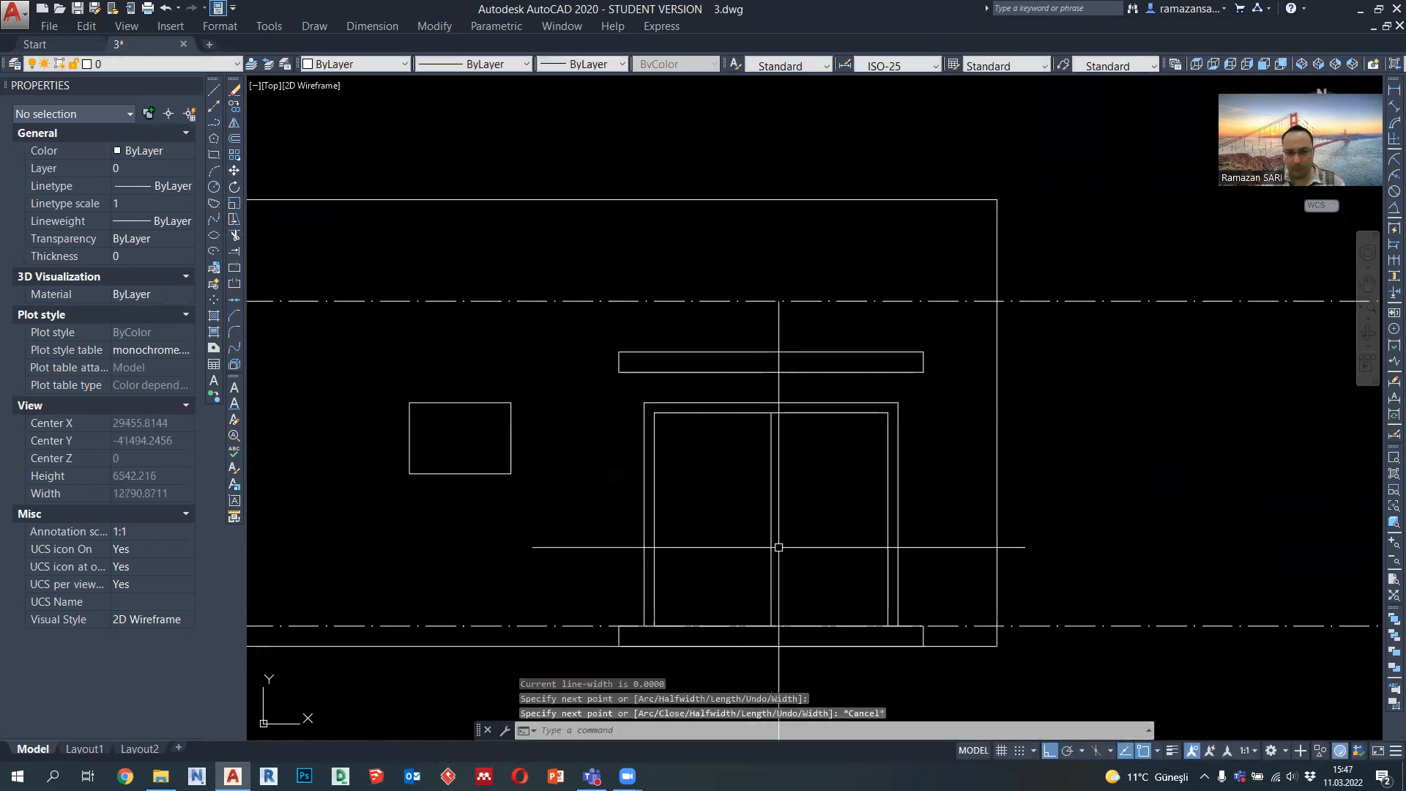
pyautogui.click(779, 546)
pyautogui.click(754, 536)
pyautogui.write('m')
pyautogui.press('Return')
pyautogui.click(772, 519)
pyautogui.write('50')
pyautogui.press('Return')
# Copy the shifted vertical line 100 to the right to complete the bay window's mullion
pyautogui.click(789, 523)
pyautogui.click(755, 511)
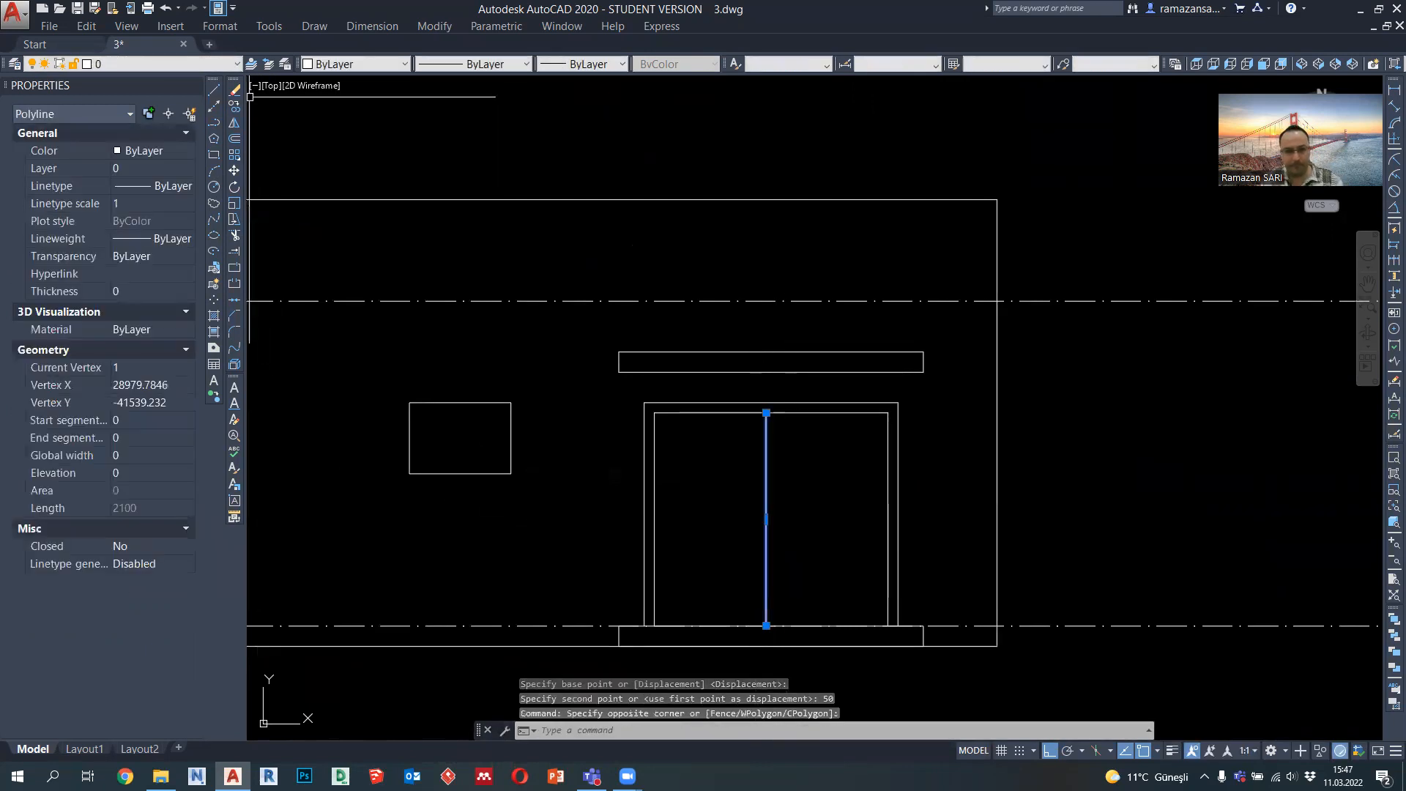
pyautogui.write('co')
pyautogui.press('Return')
pyautogui.click(360, 254)
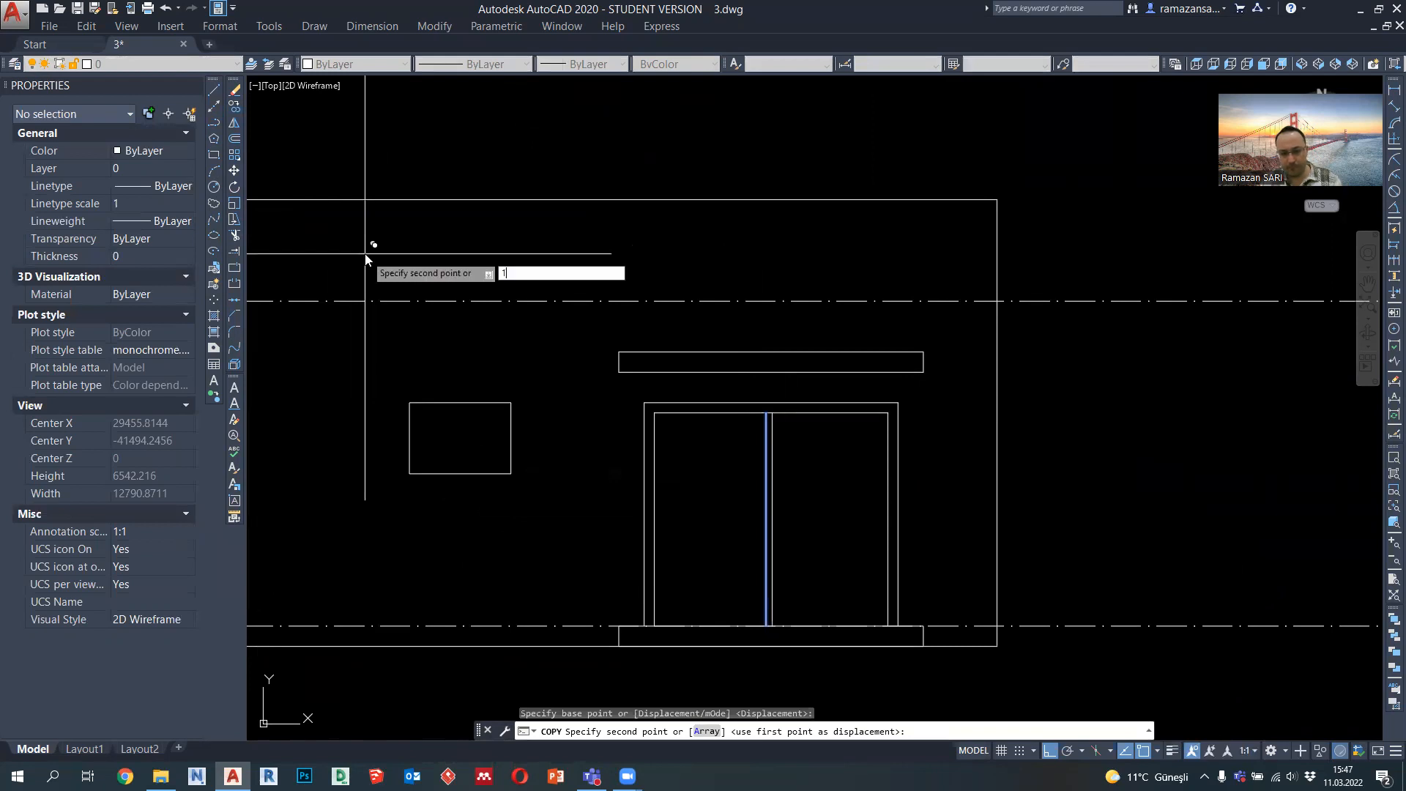
pyautogui.write('100')
pyautogui.press('Return')
pyautogui.press('Escape')
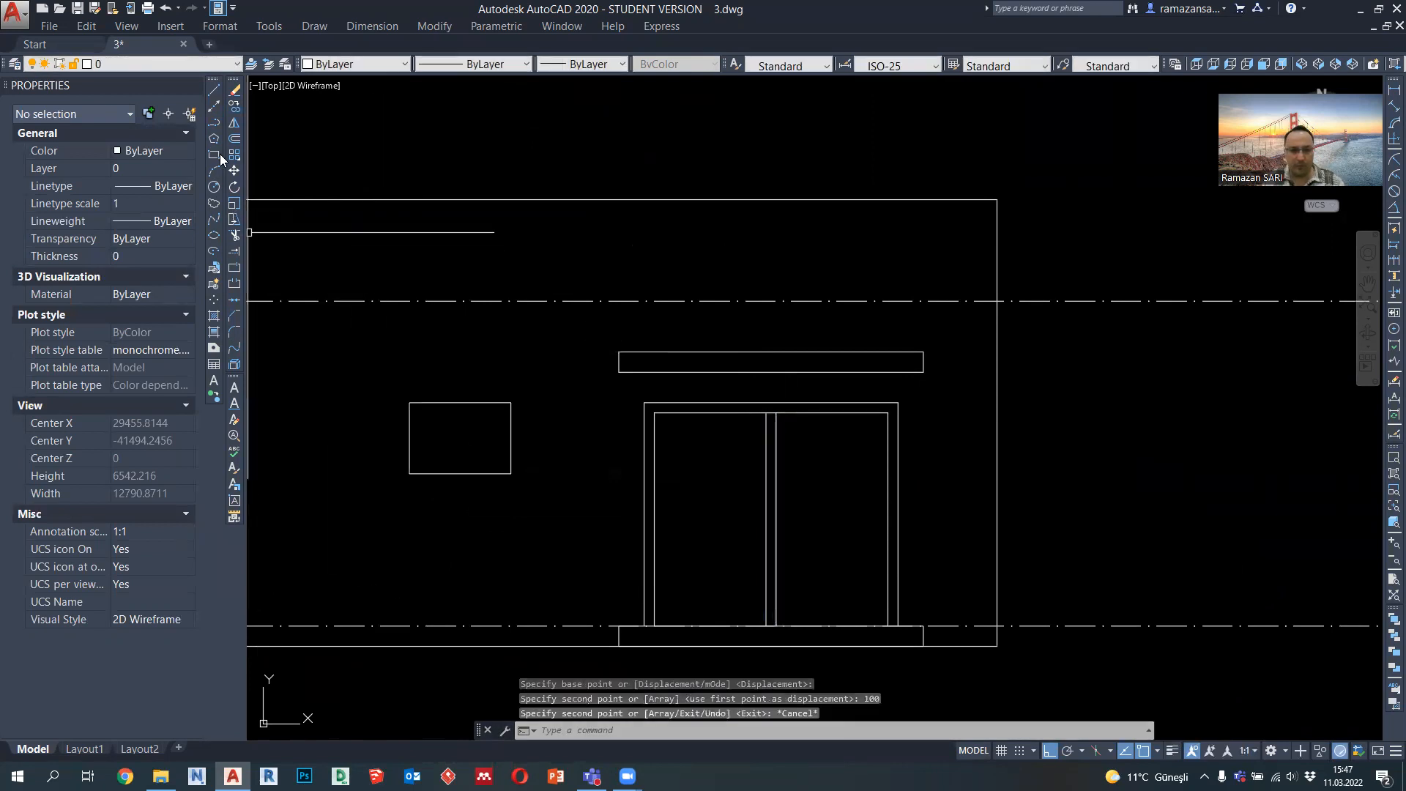
# Draw a polyline along the bay window's base between the outer frame's two lower corners
pyautogui.click(215, 125)
pyautogui.scroll(4, 762, 512)
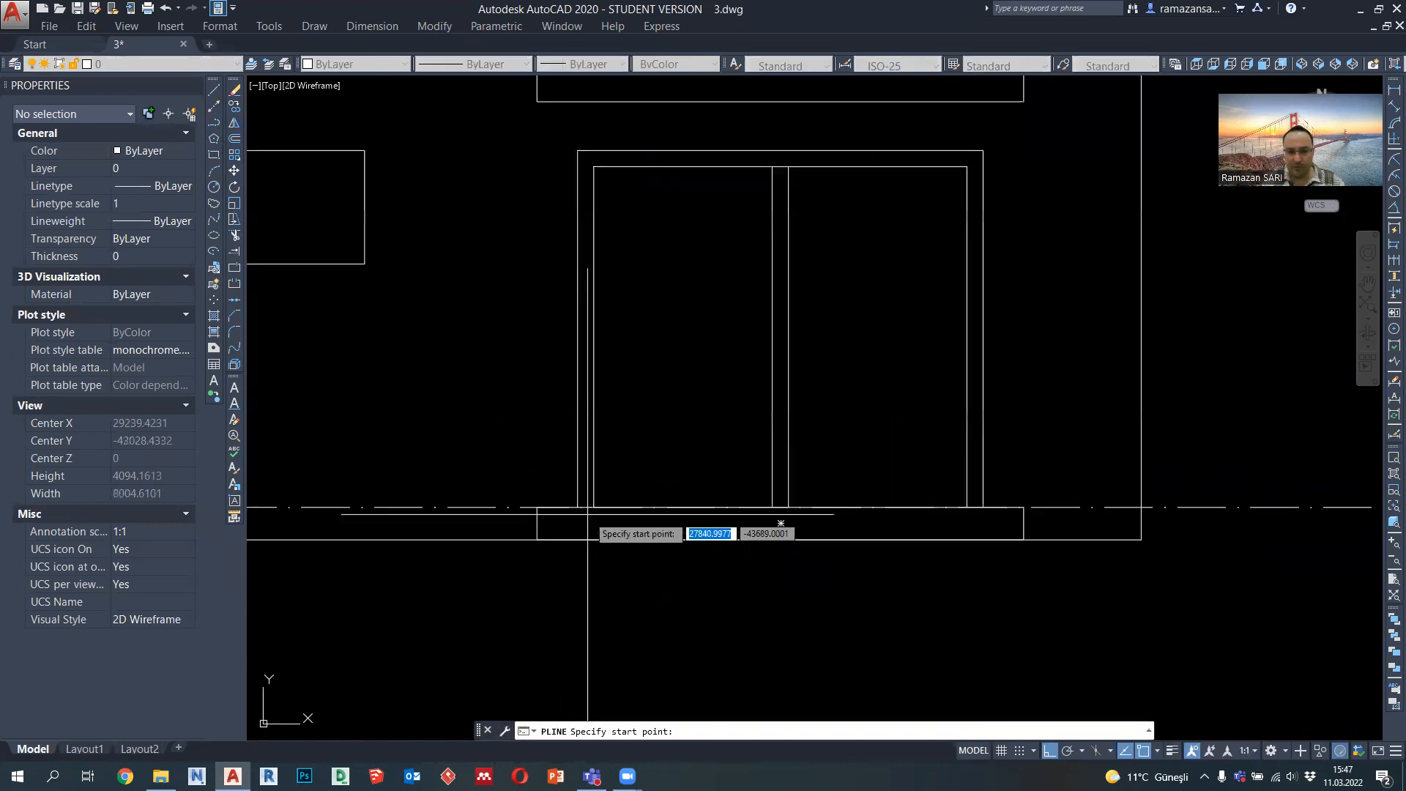
pyautogui.click(578, 507)
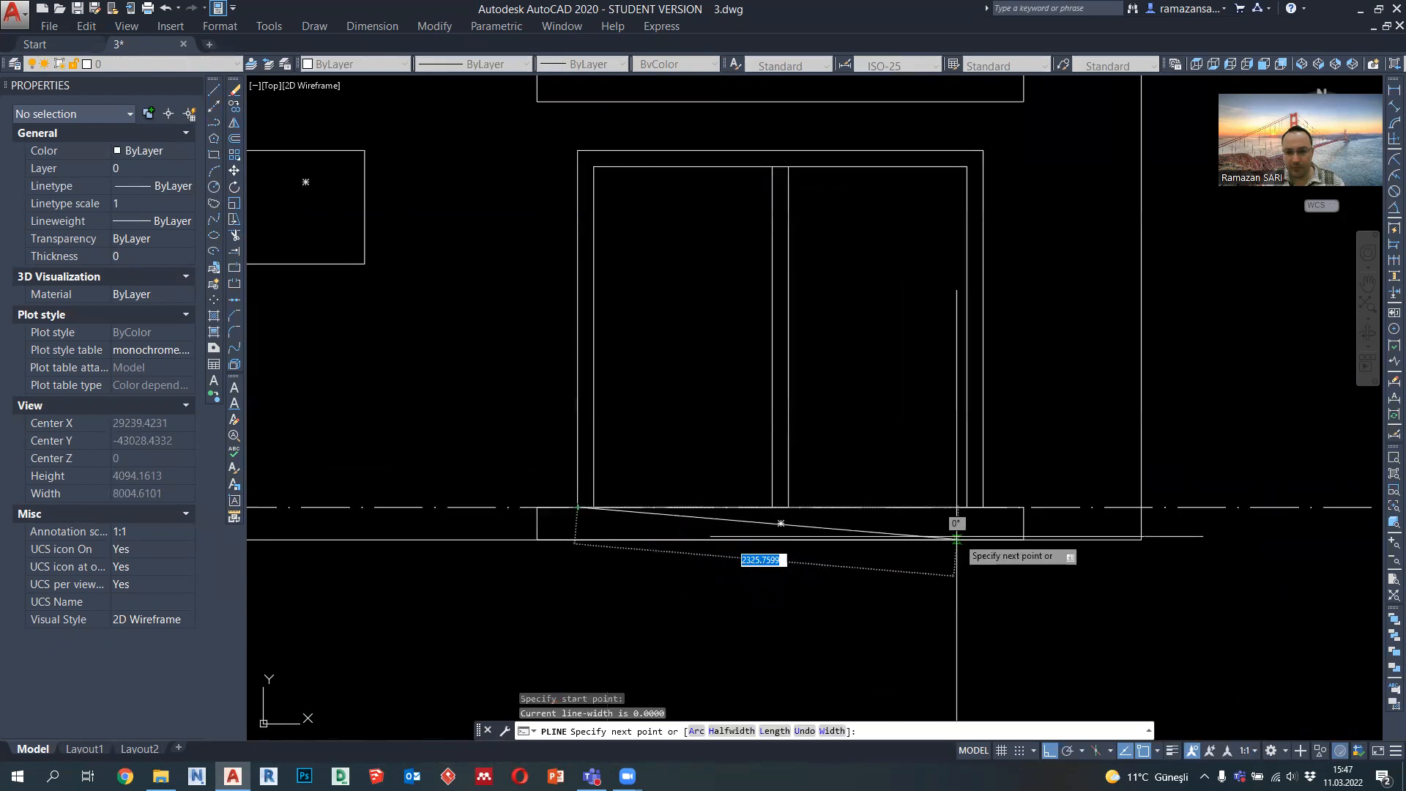
pyautogui.click(982, 506)
pyautogui.press('Escape')
# Offset the bay window's base line 100 upward to form the bottom rail
pyautogui.write('o')
pyautogui.press('Return')
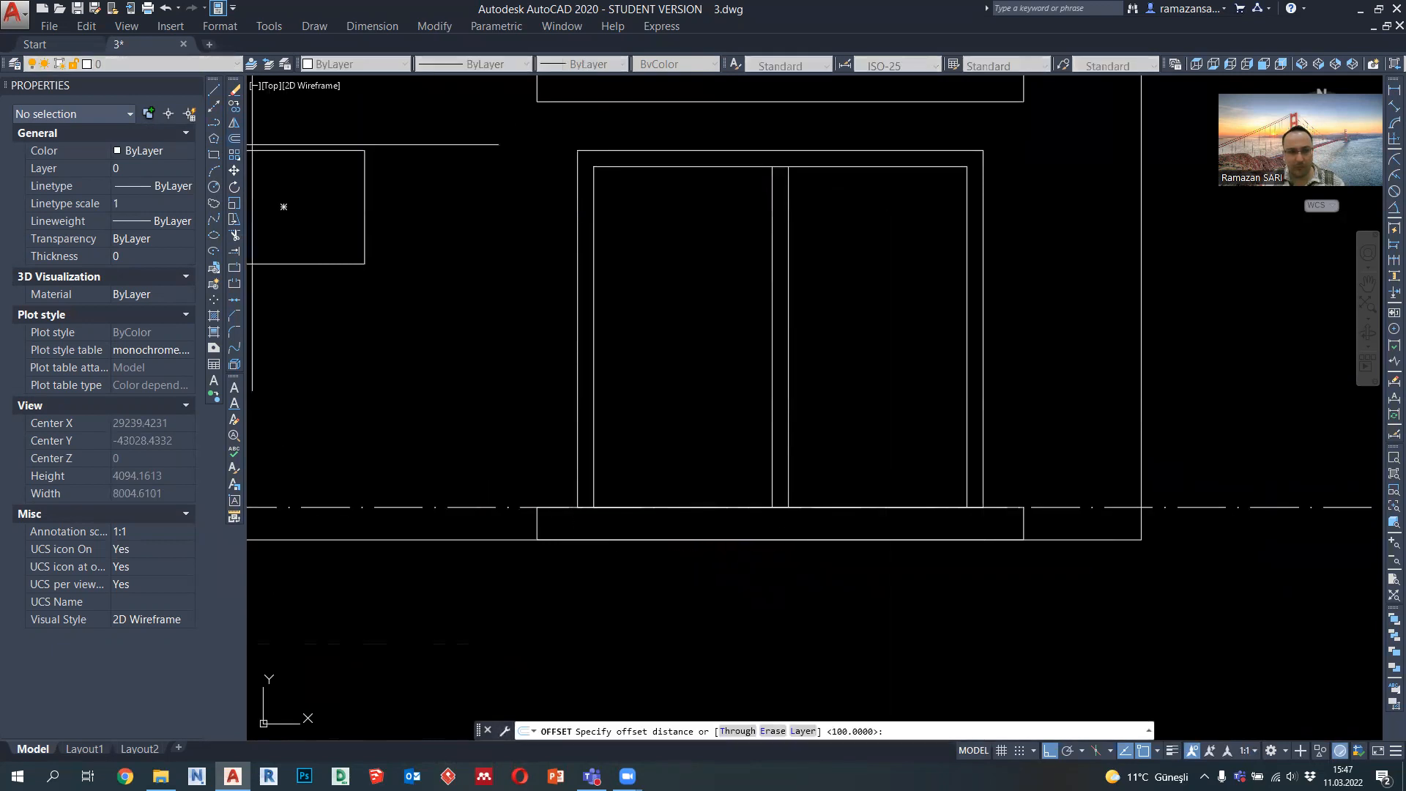
pyautogui.press('Return')
pyautogui.click(714, 507)
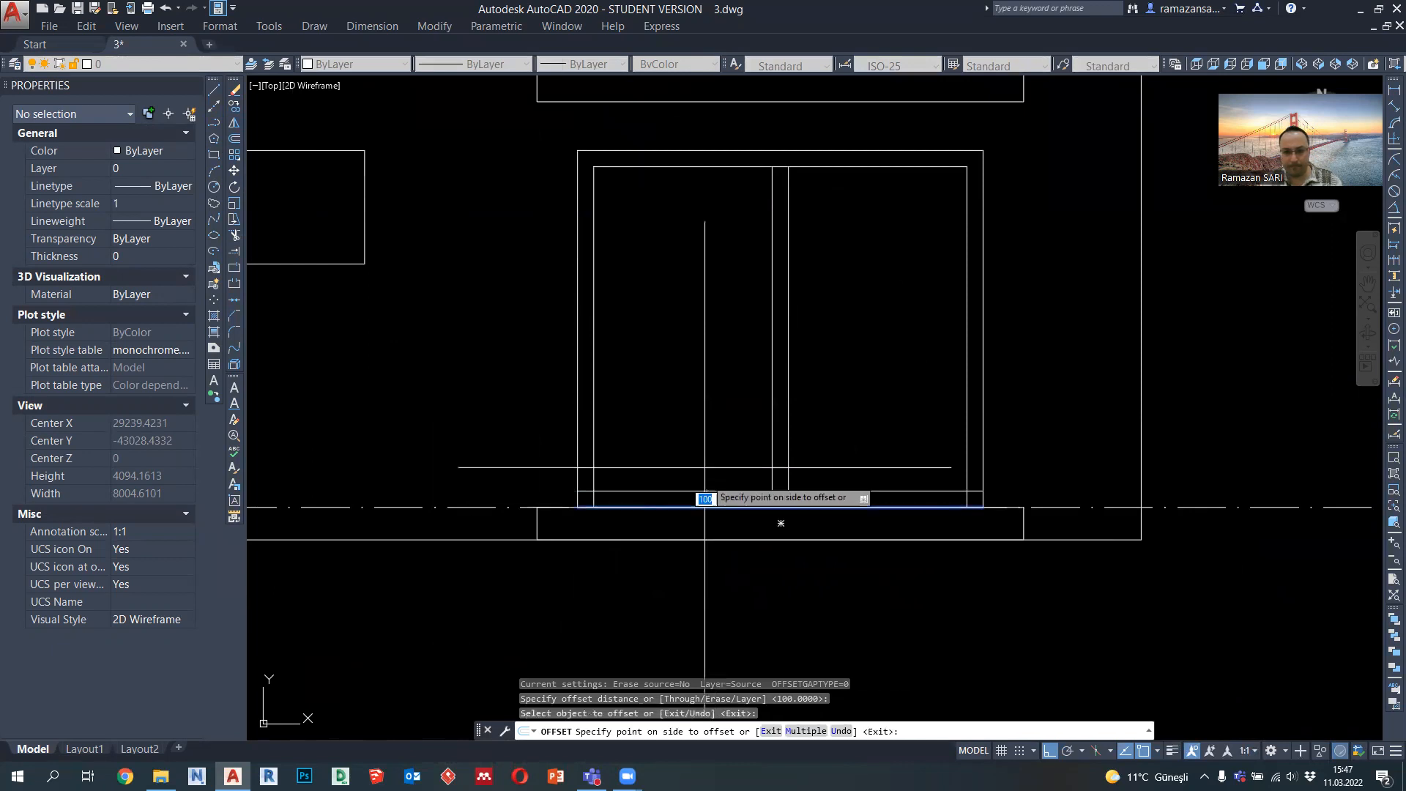
pyautogui.click(705, 453)
pyautogui.press('Escape')
# Join the bottom rail line to the inner frame's left edge with Chamfer
pyautogui.click(235, 315)
pyautogui.click(597, 475)
pyautogui.click(609, 490)
pyautogui.press('Return')
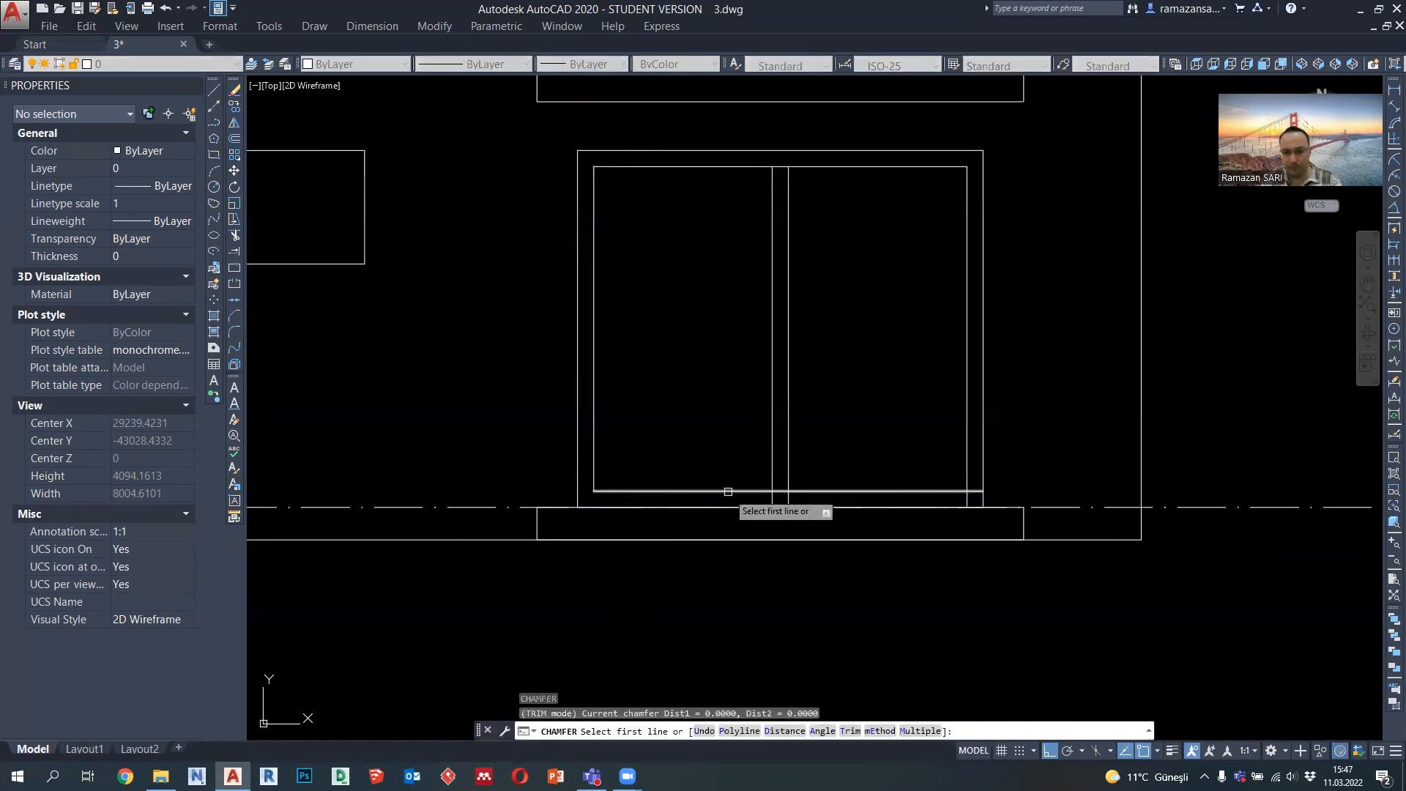
# Trim the bottom rail line between the mullion lines and join the remaining lower corners of both panes with Chamfer
pyautogui.click(236, 234)
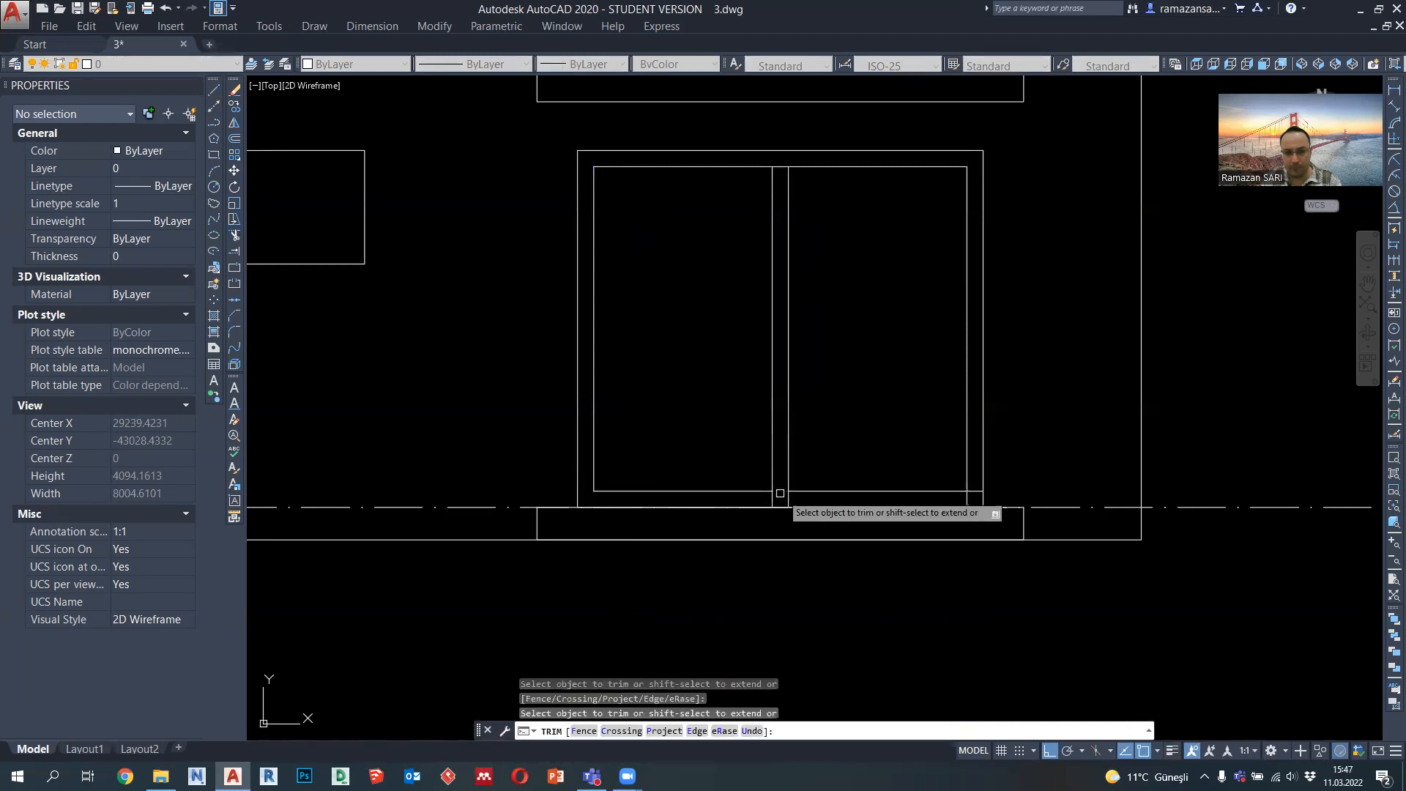
pyautogui.click(232, 316)
pyautogui.click(744, 492)
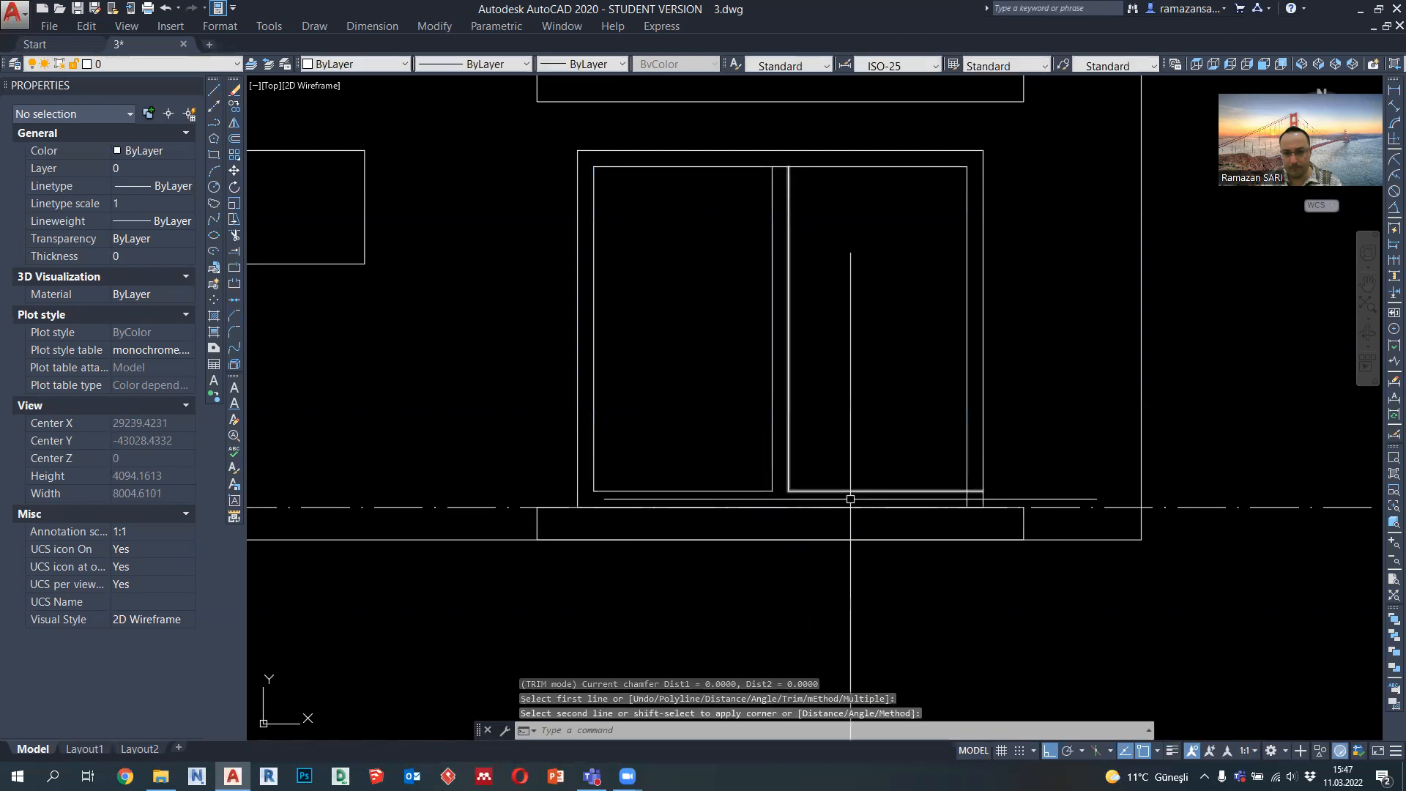
pyautogui.click(966, 476)
pyautogui.press('space')
pyautogui.click(981, 481)
pyautogui.click(938, 507)
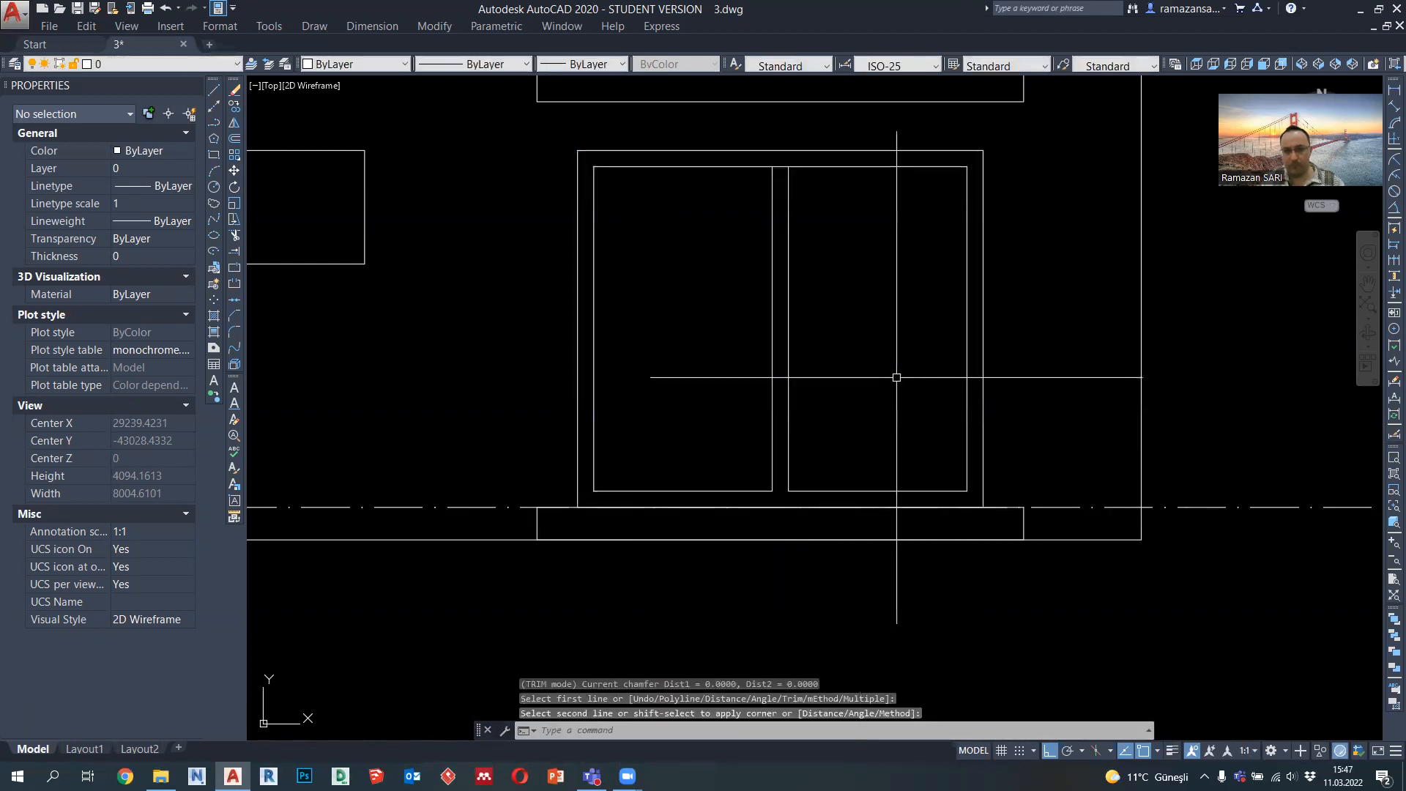
# Trim the inner frame's top line between the mullion lines and join both panes' upper corners at the mullion with Chamfer
pyautogui.click(235, 236)
pyautogui.press('space')
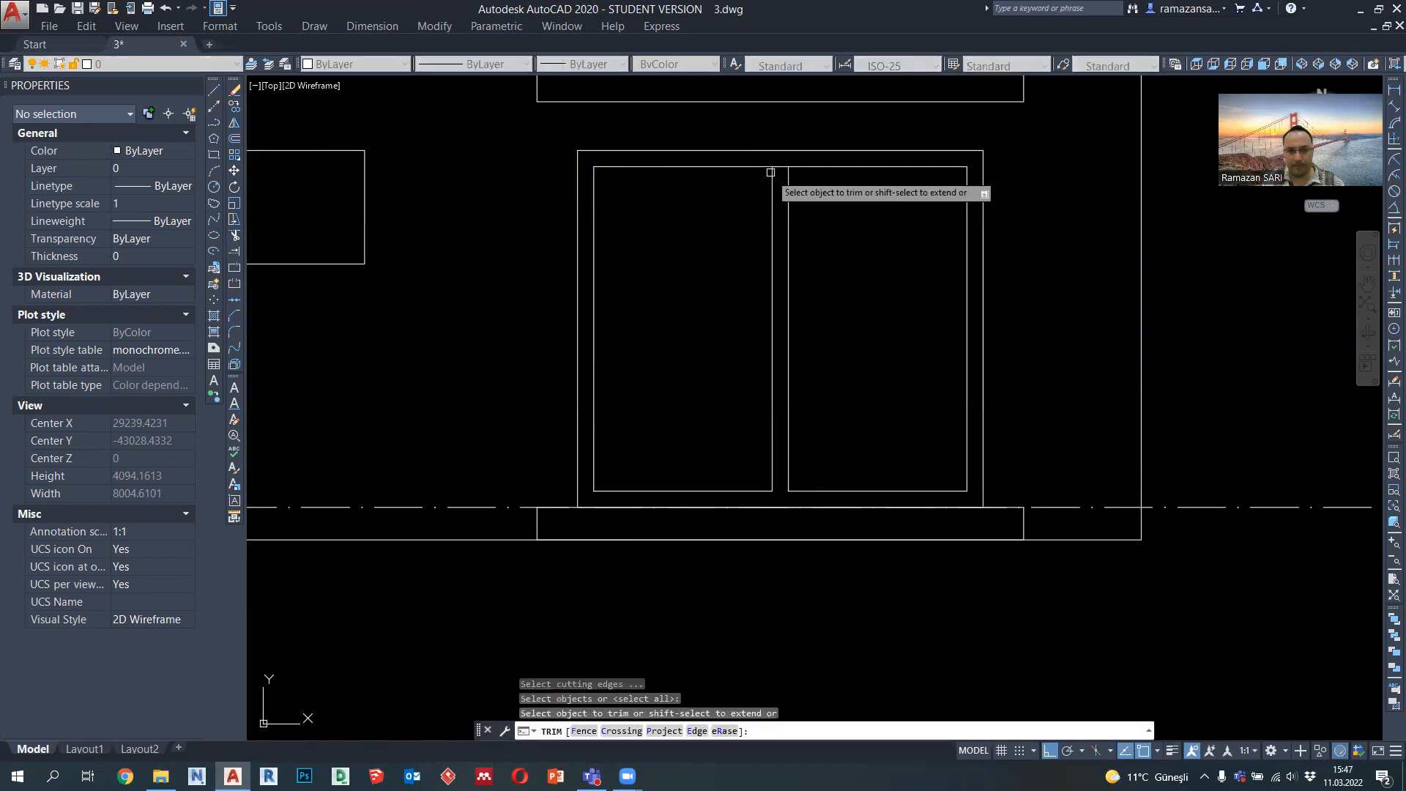
pyautogui.press('Escape')
pyautogui.click(234, 317)
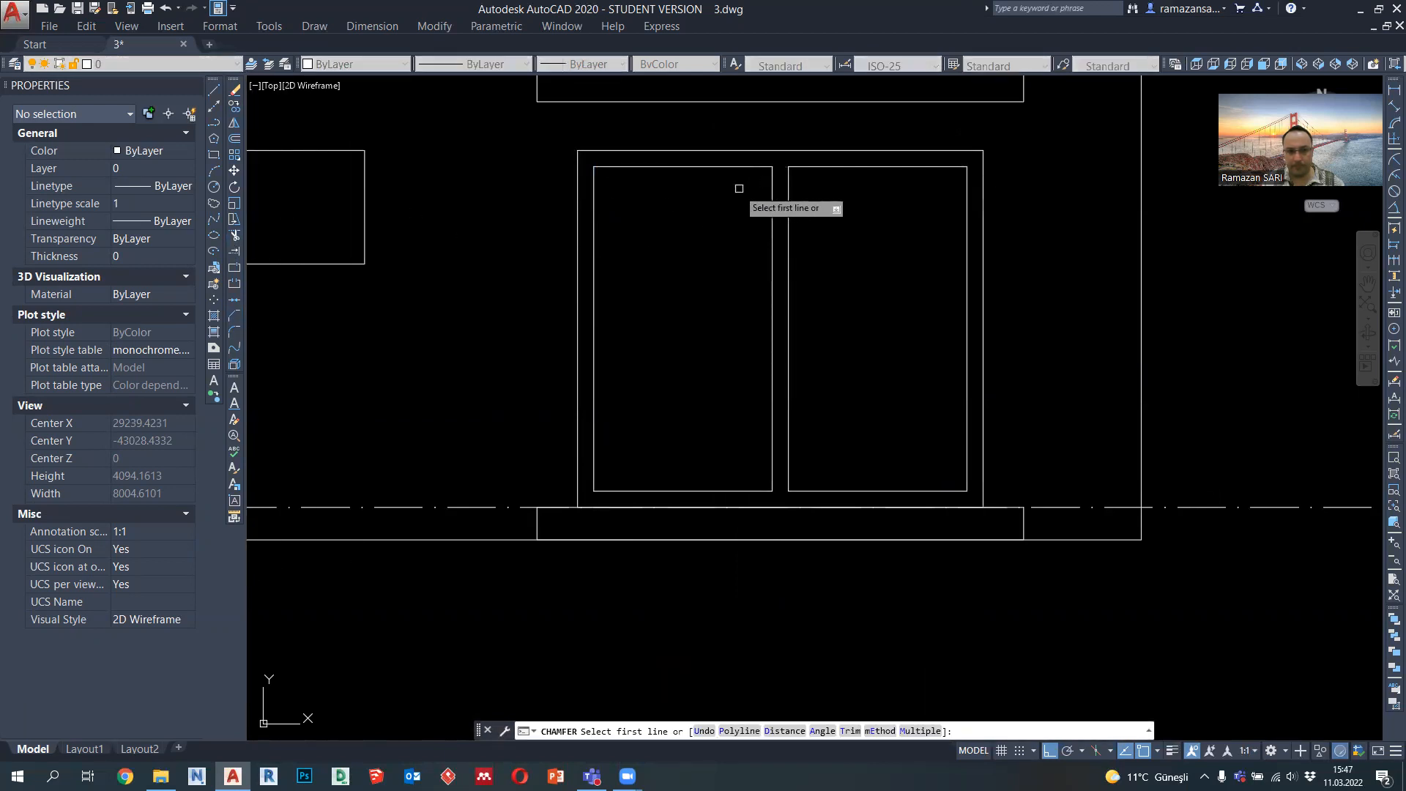
pyautogui.click(773, 187)
pyautogui.click(749, 167)
pyautogui.press('space')
pyautogui.click(789, 183)
pyautogui.click(811, 167)
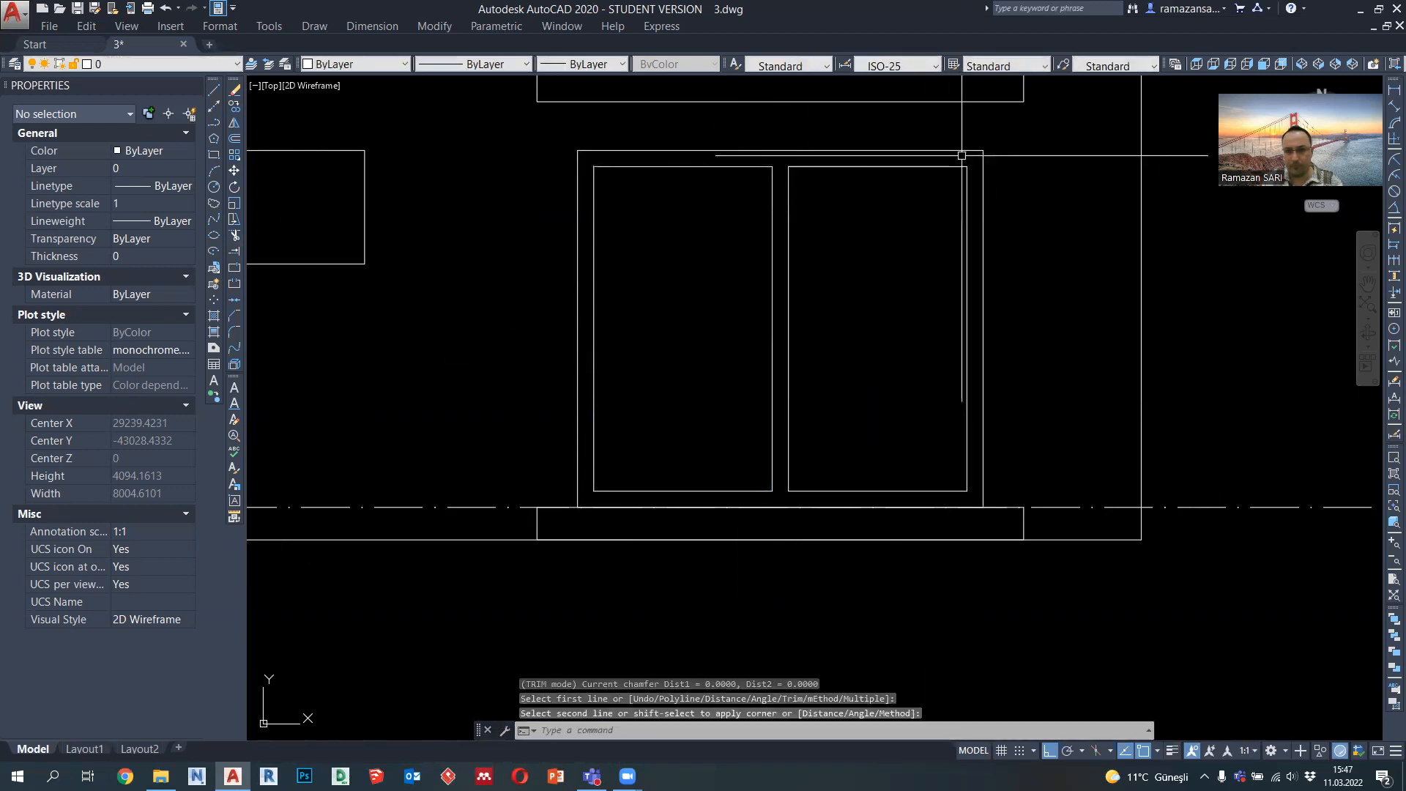
# Set the lineweight of the bay window's outer frame and both pane outlines to 0.09 mm
pyautogui.click(1003, 279)
pyautogui.click(698, 86)
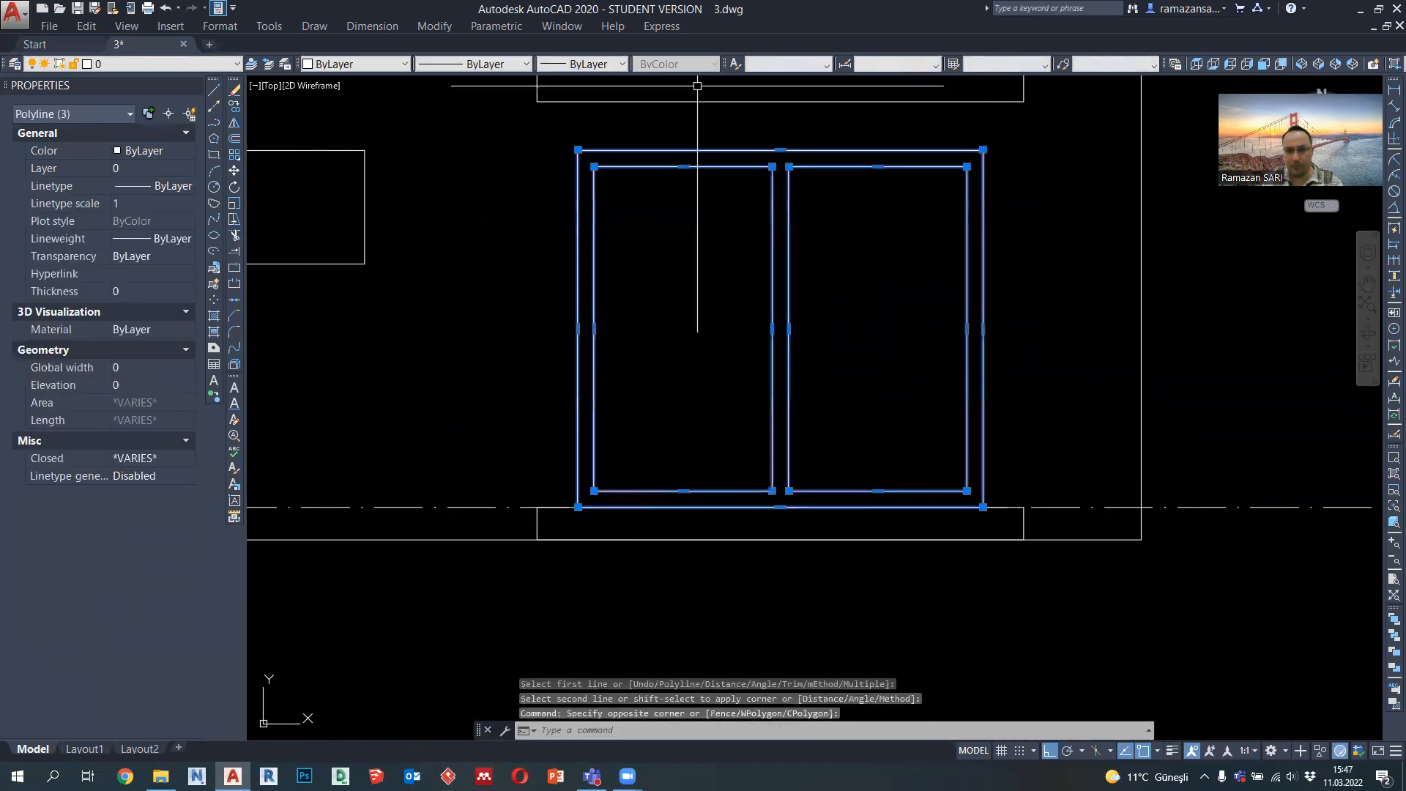
pyautogui.click(599, 173)
pyautogui.scroll(-4, 844, 427)
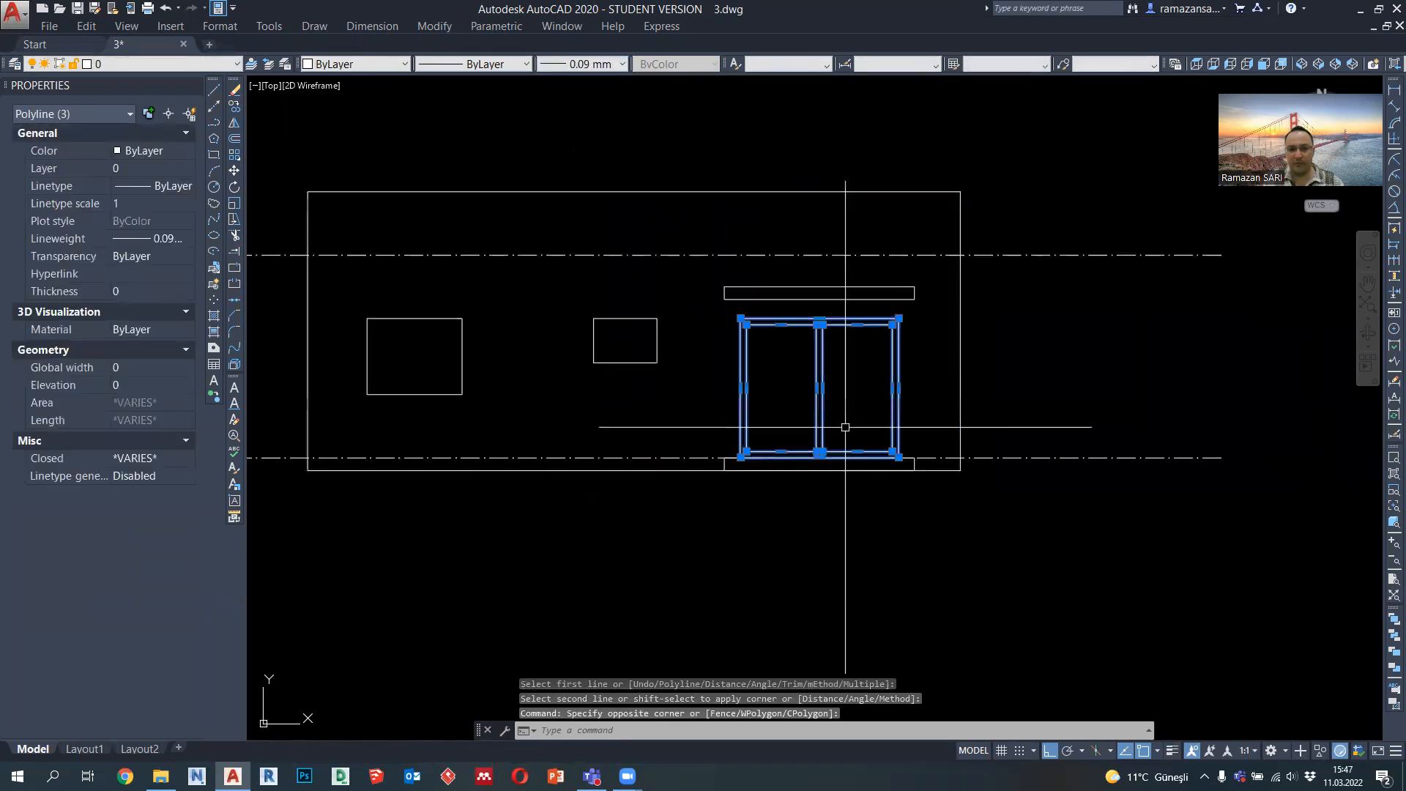
pyautogui.press('Escape')
pyautogui.moveTo(758, 392); pyautogui.dragTo(812, 412, button='middle')
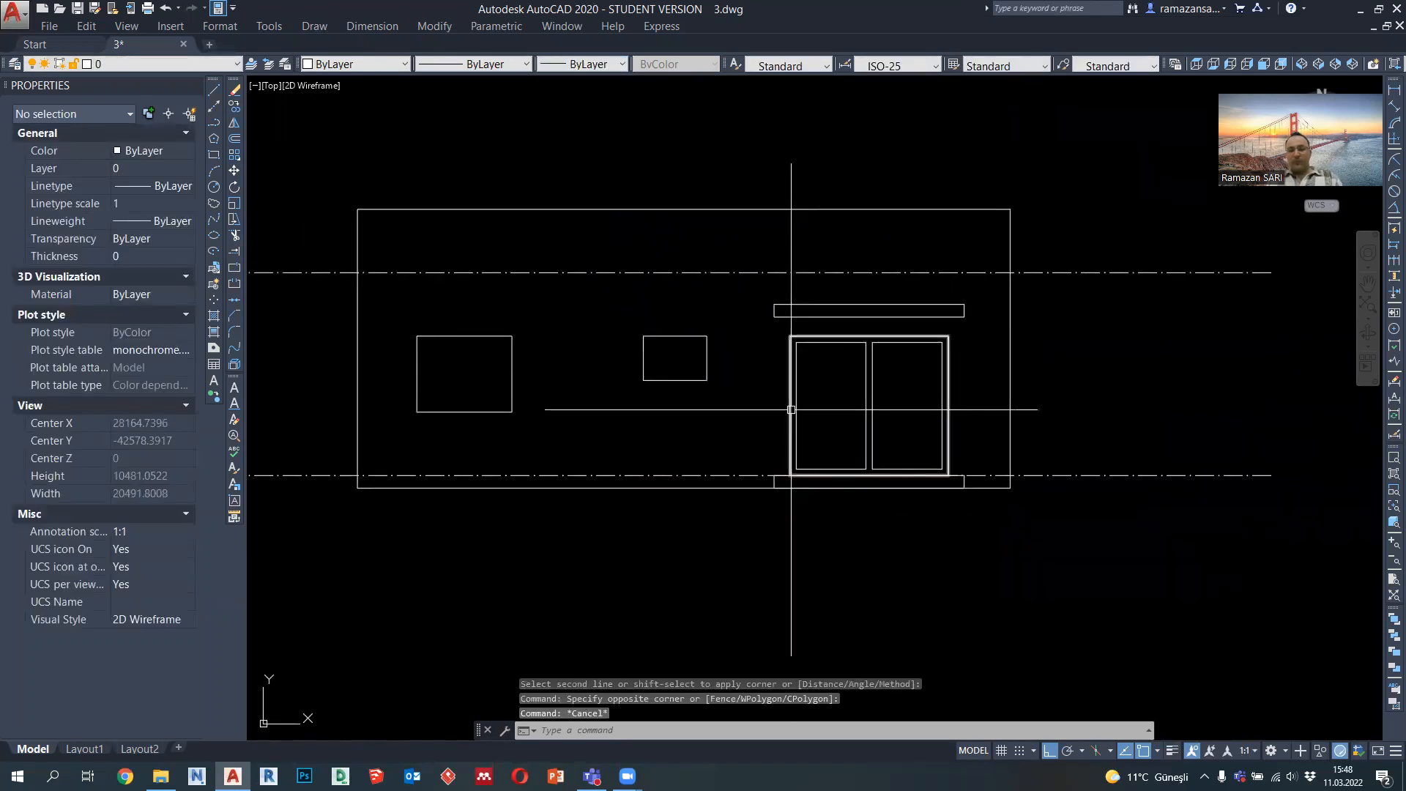
# Offset the outlines of the two smaller windows 100 inward to form their frames
pyautogui.scroll(2, 696, 388)
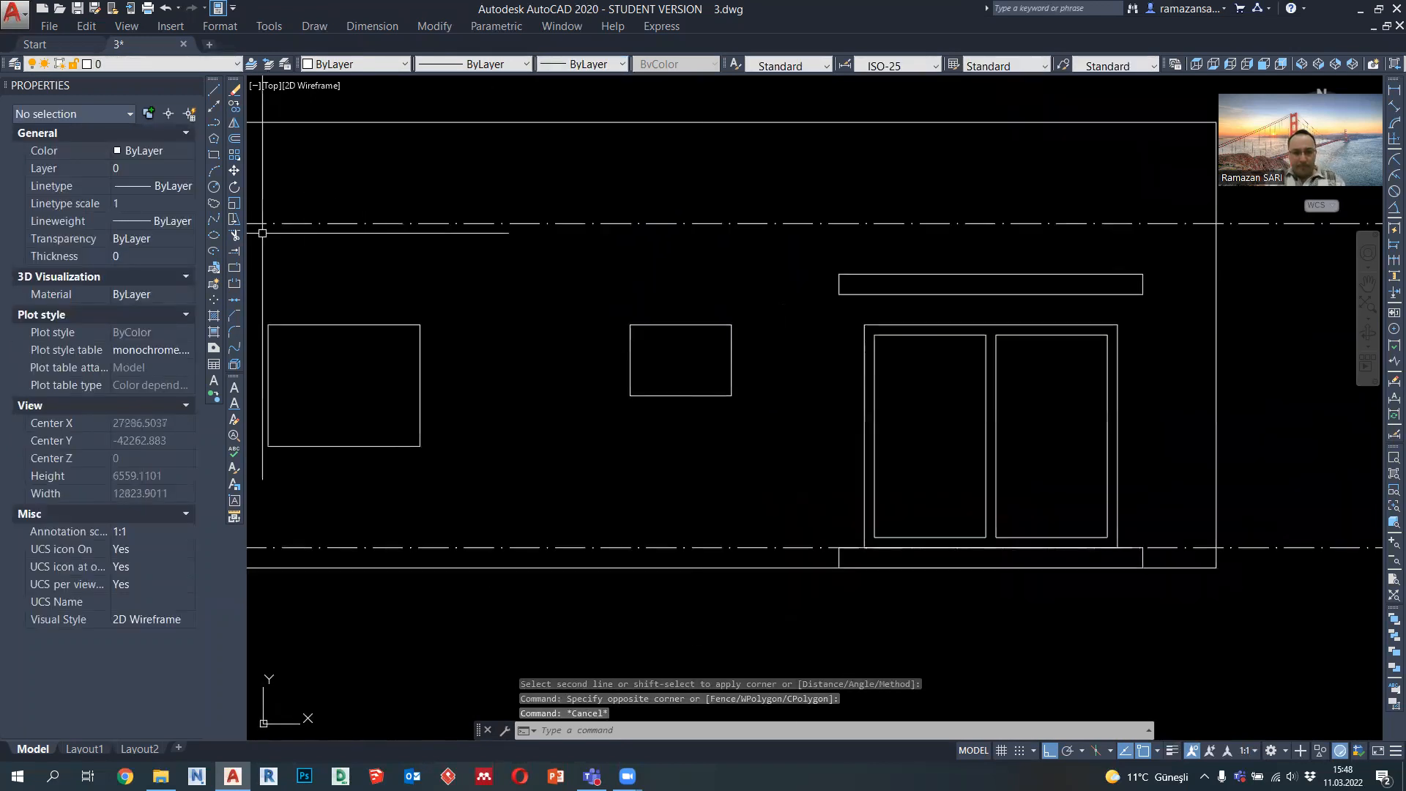
pyautogui.click(236, 139)
pyautogui.click(626, 350)
pyautogui.click(639, 350)
pyautogui.moveTo(388, 387); pyautogui.dragTo(462, 390, button='middle')
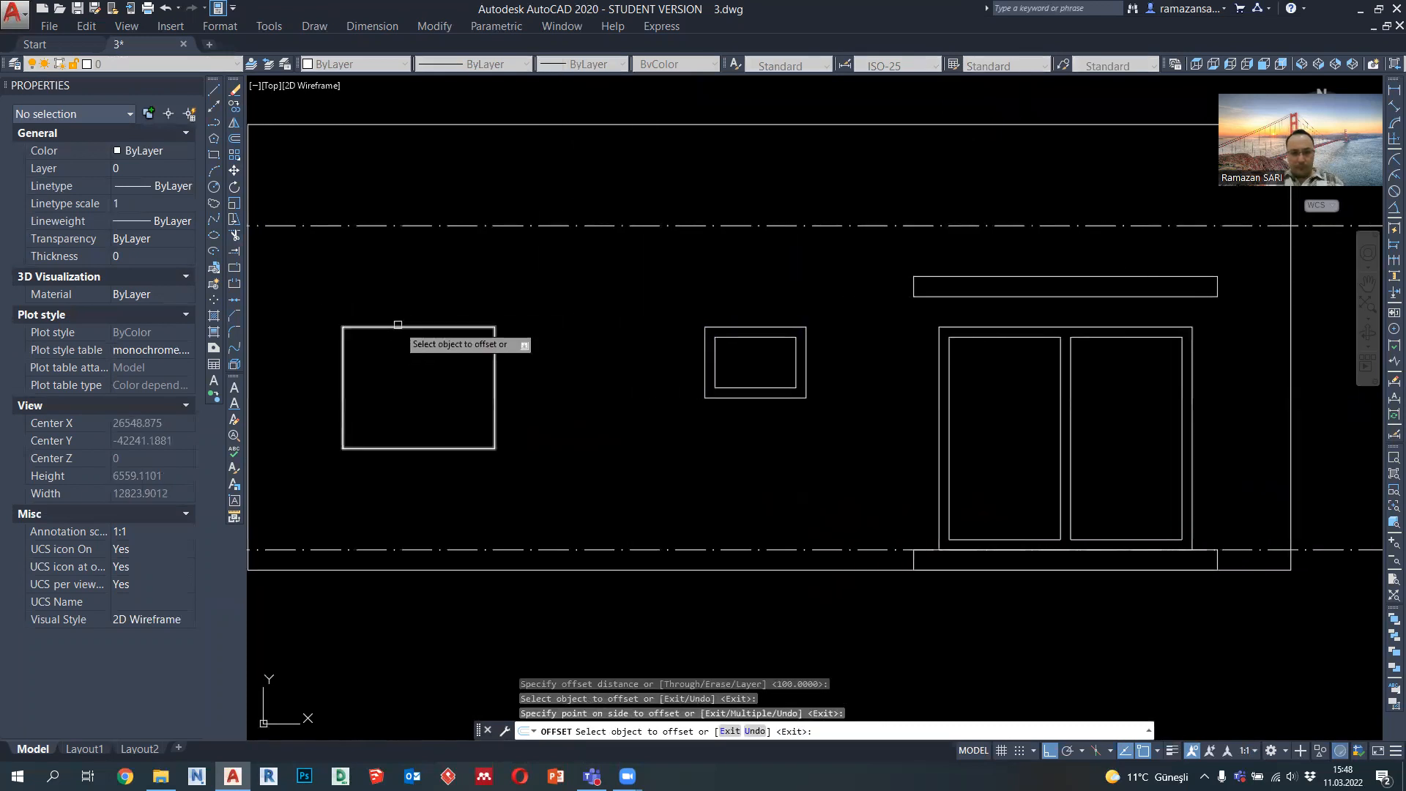
pyautogui.press('Escape')
# Draw a side-opening symbol polyline in the larger of the two small windows, from the inner frame's left corners to its right edge's midpoint
pyautogui.scroll(-4, 487, 440)
pyautogui.scroll(2, 416, 426)
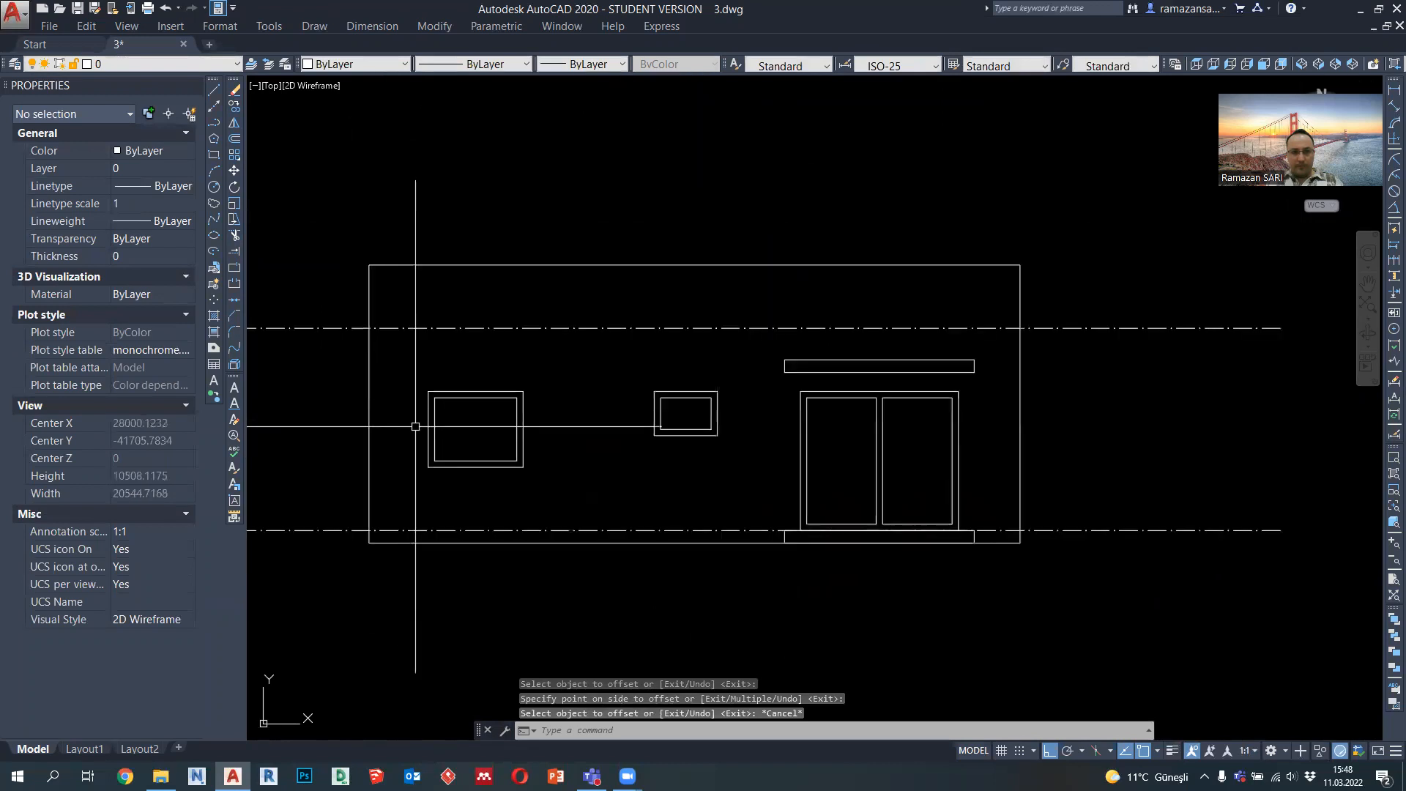
pyautogui.scroll(-2, 462, 445)
pyautogui.scroll(2, 460, 445)
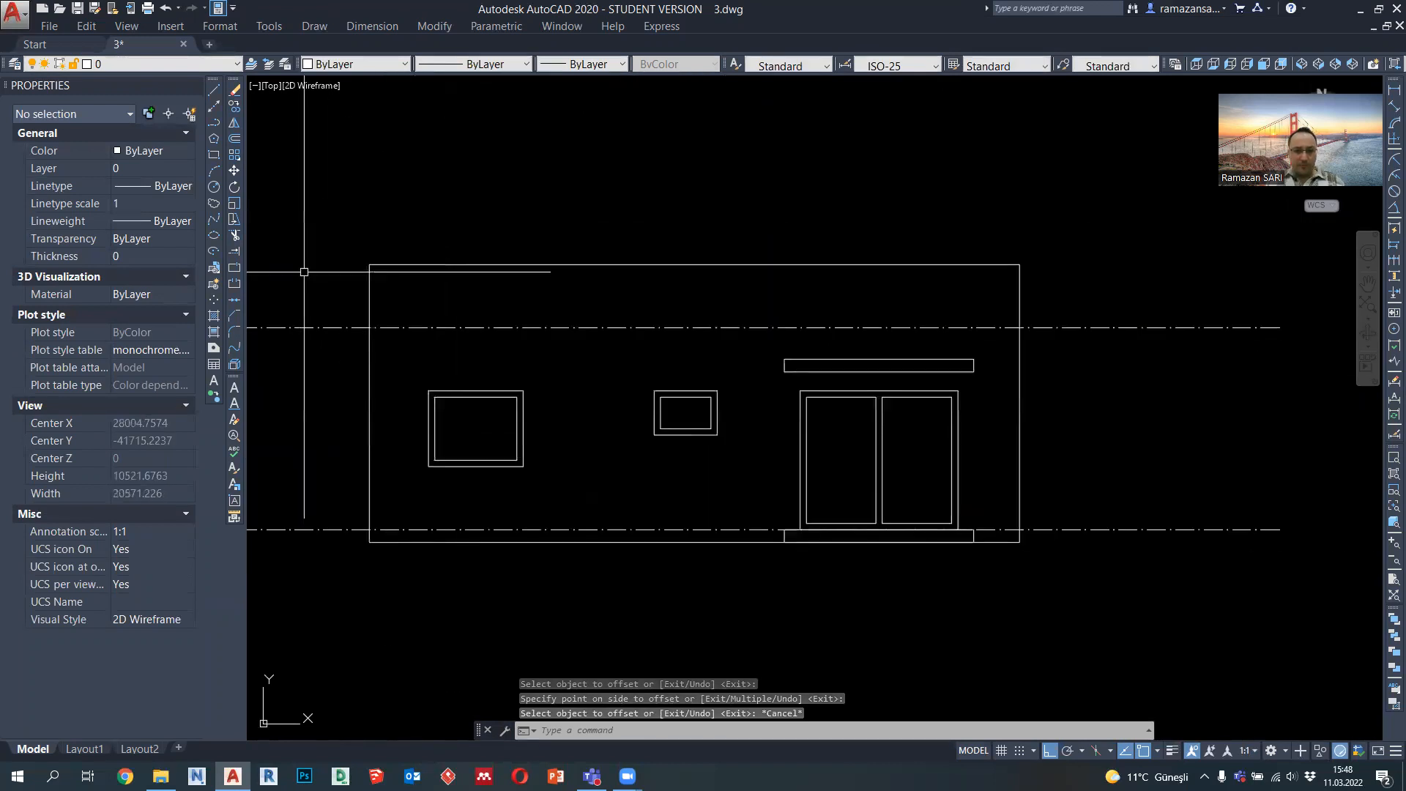
pyautogui.click(214, 122)
pyautogui.scroll(2, 476, 429)
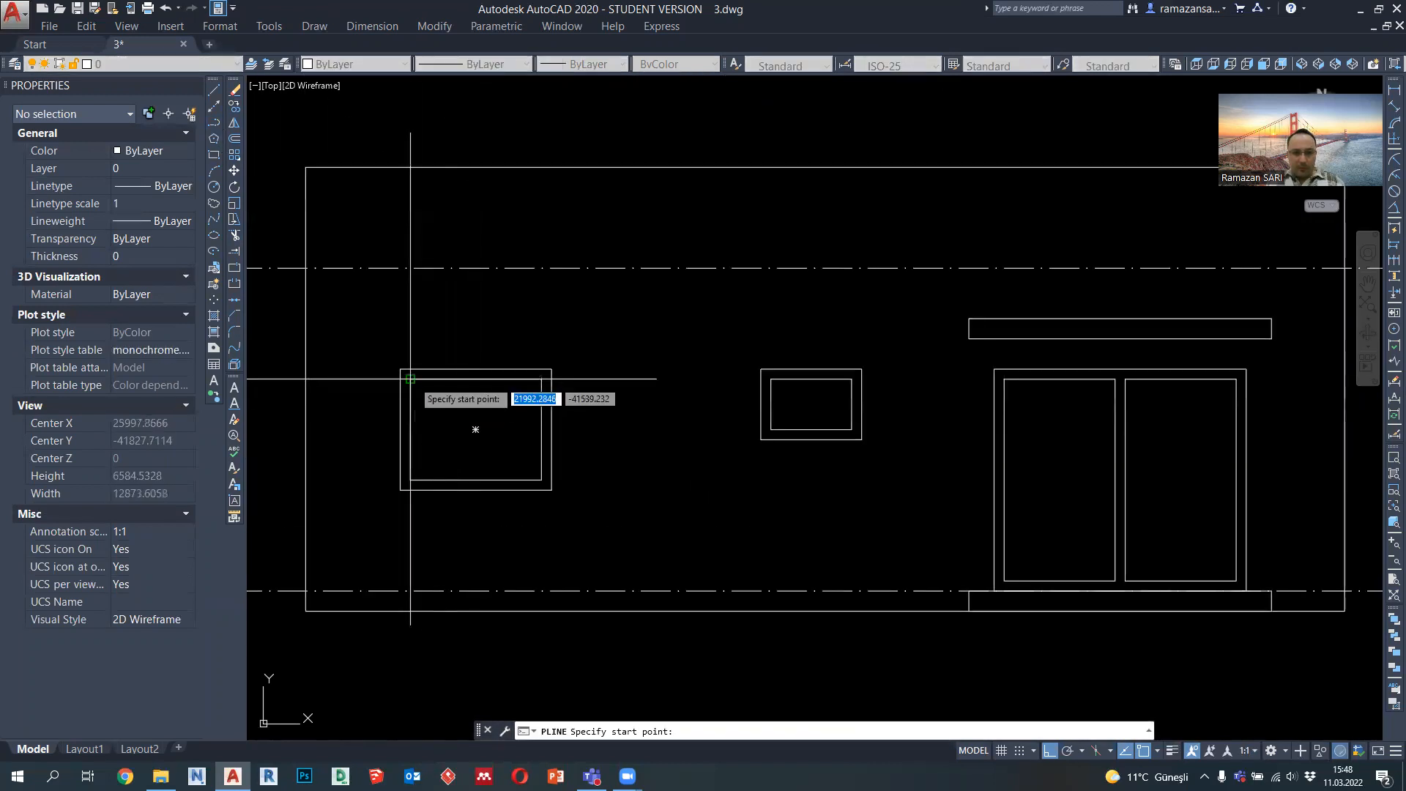
pyautogui.click(410, 379)
pyautogui.click(541, 429)
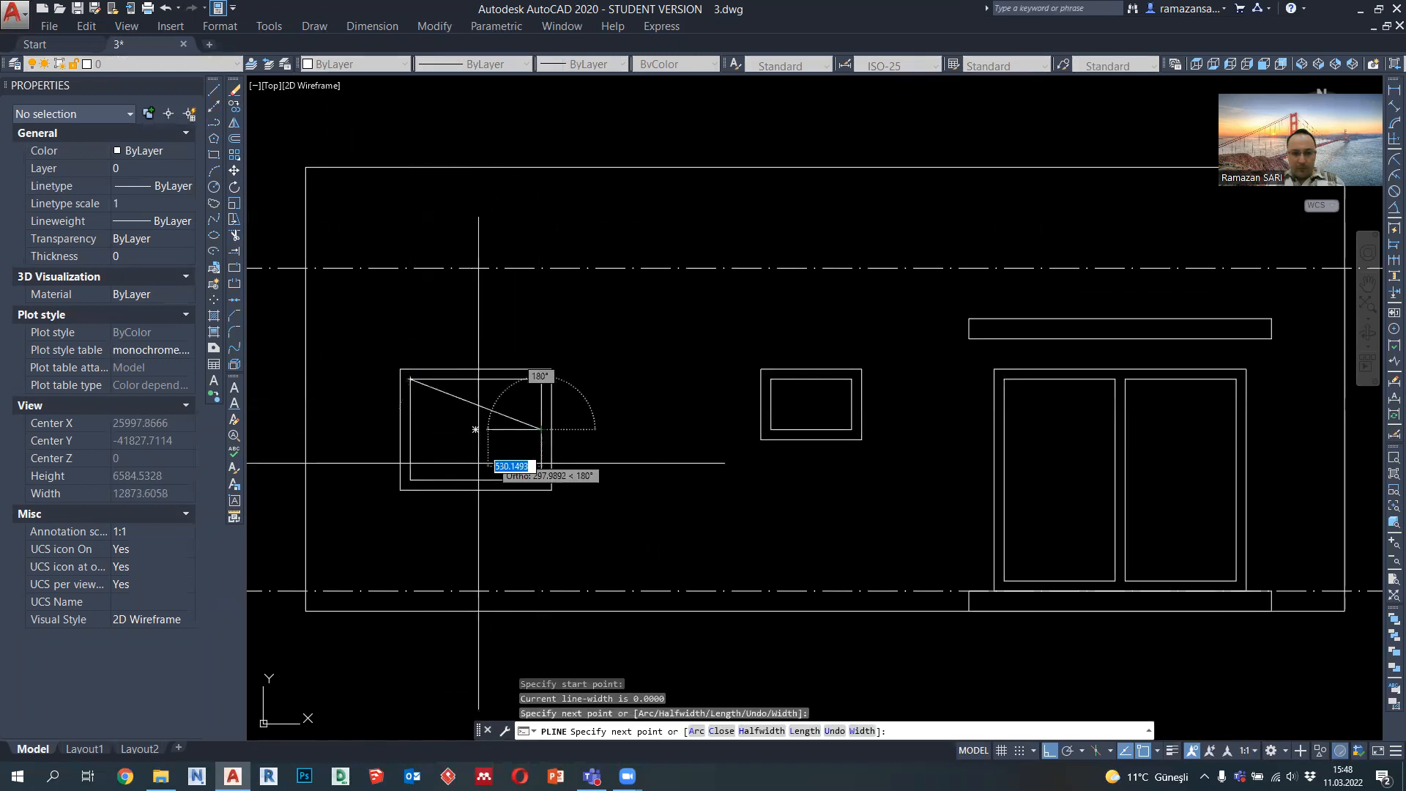
pyautogui.click(410, 480)
pyautogui.press('Return')
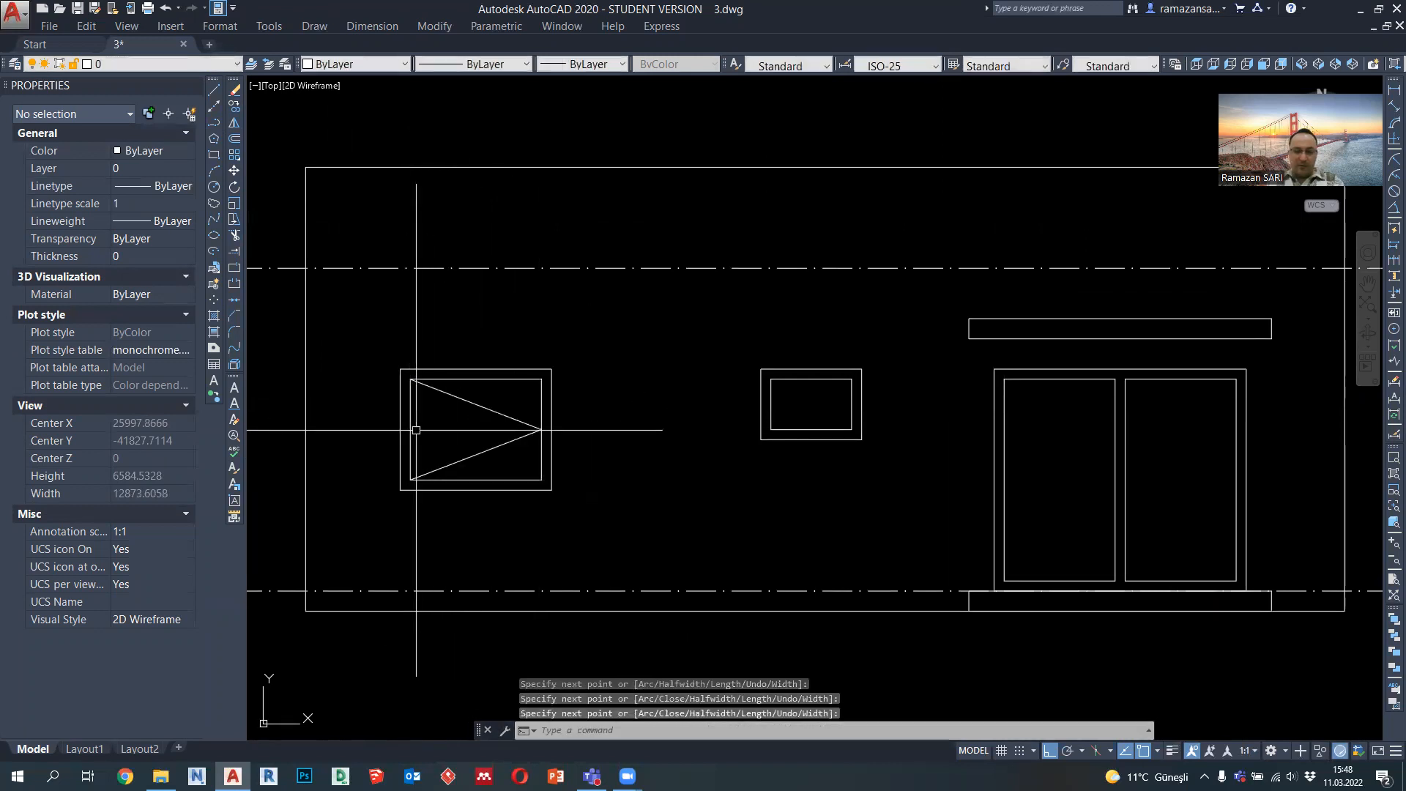
# Draw a tilt-opening symbol polyline in the same window, from the inner frame's lower corners to its top edge's midpoint
pyautogui.press('Return')
pyautogui.click(410, 479)
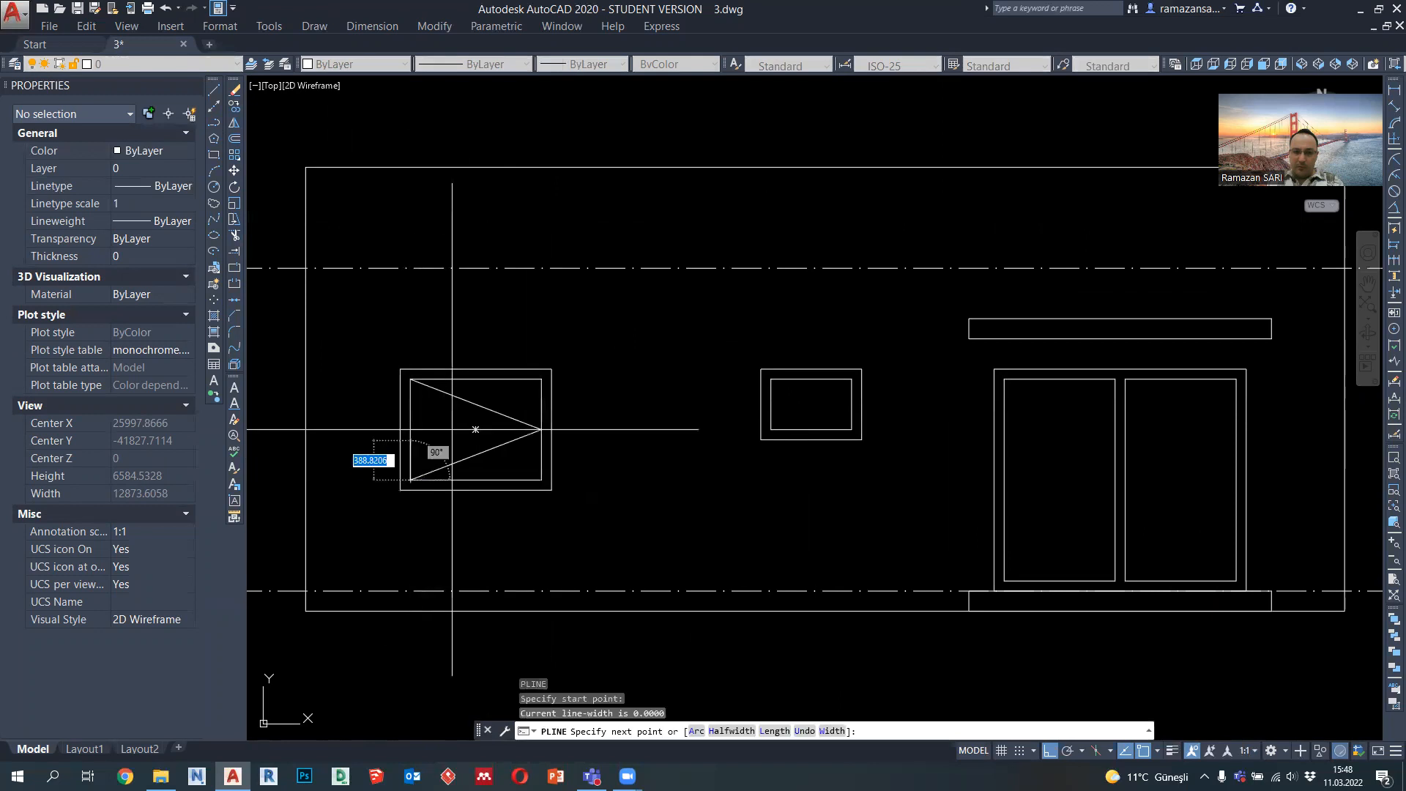
pyautogui.click(475, 379)
pyautogui.click(540, 479)
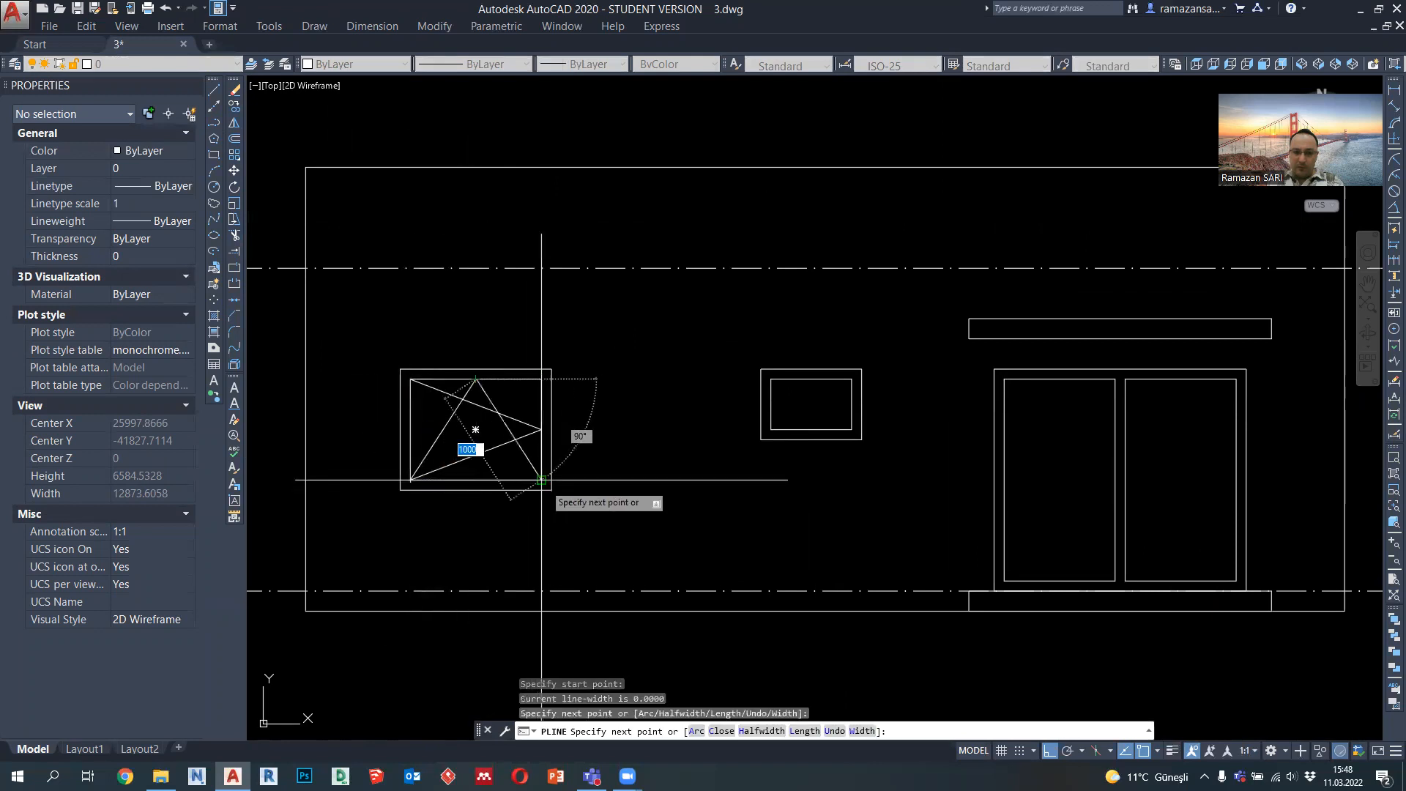
pyautogui.press('Return')
# Draw a tilt-opening symbol polyline in the smallest window, joining its inner lower corners to the top edge's midpoint
pyautogui.press('Return')
pyautogui.click(771, 430)
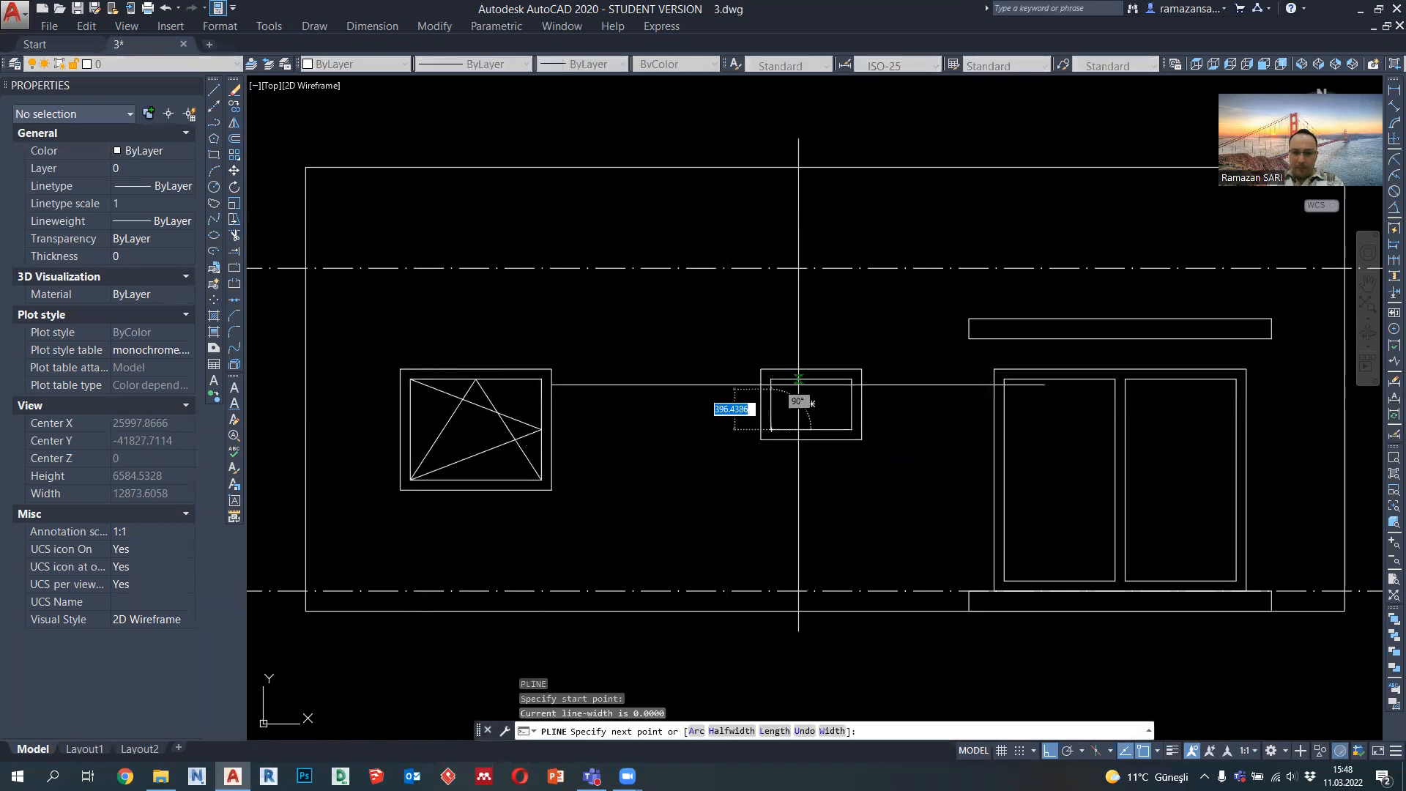
pyautogui.click(811, 379)
pyautogui.click(852, 430)
pyautogui.press('Return')
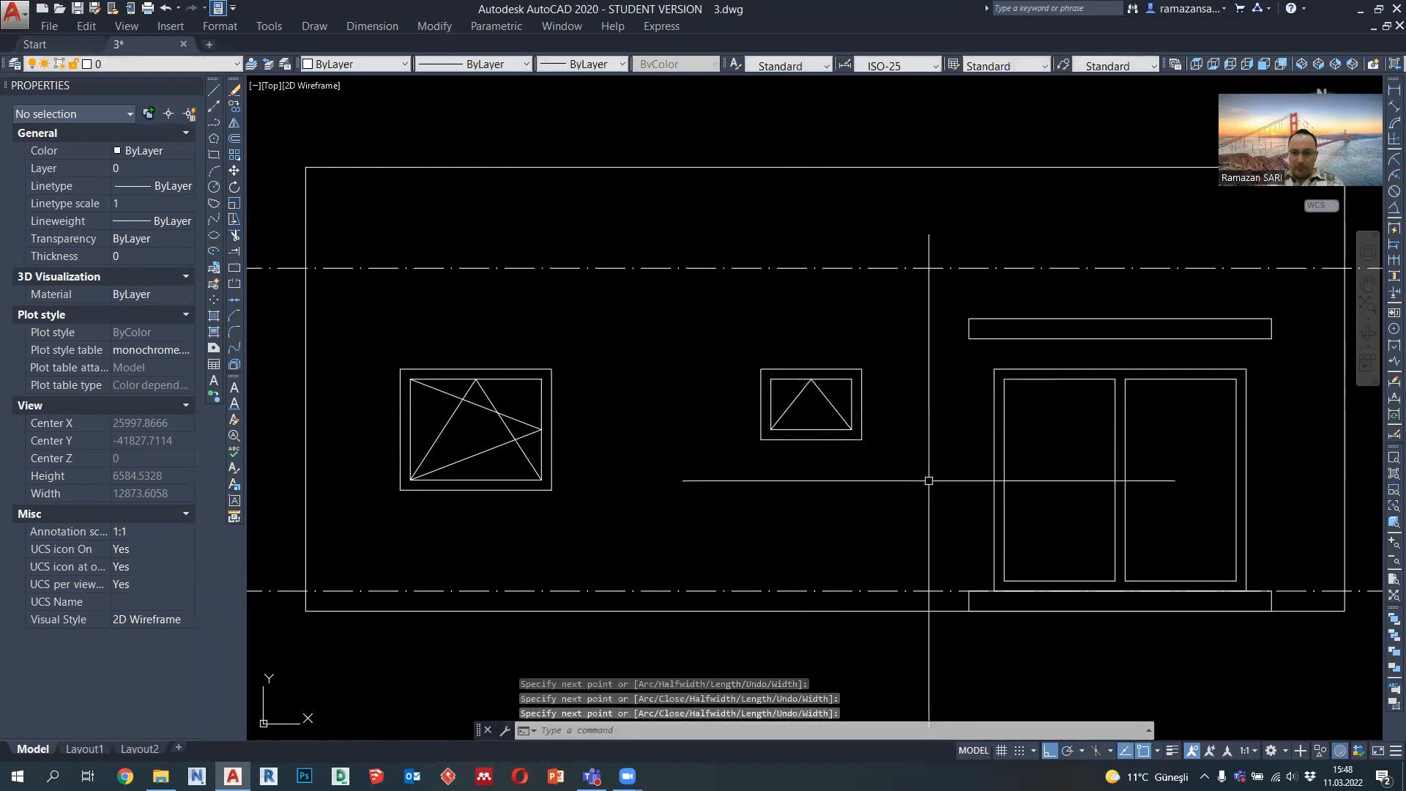
pyautogui.click(828, 400)
pyautogui.press('Escape')
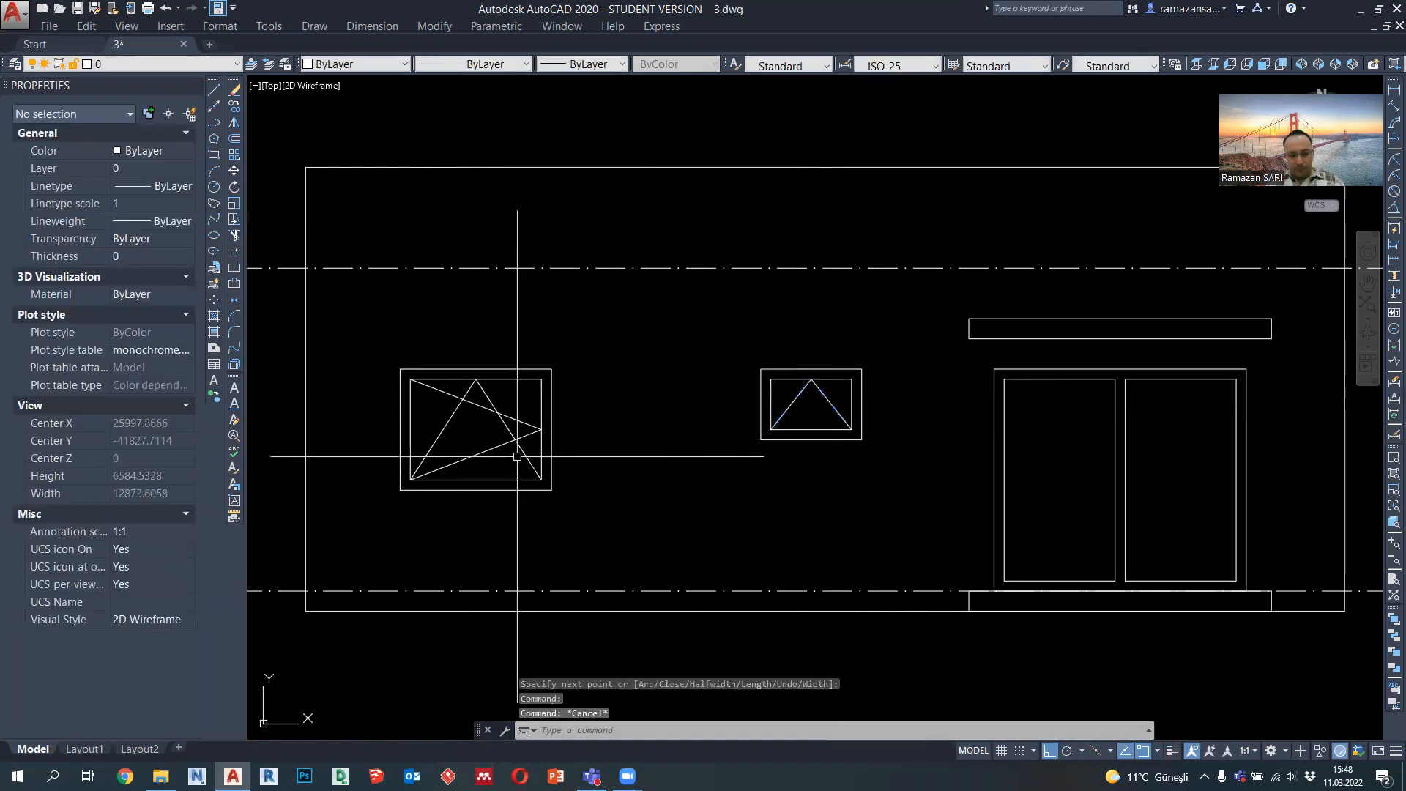
# Match the three window opening symbols to the dashed opening lines of the door in the neighbouring elevation
pyautogui.write('MA')
pyautogui.press('Return')
pyautogui.scroll(-5, 660, 479)
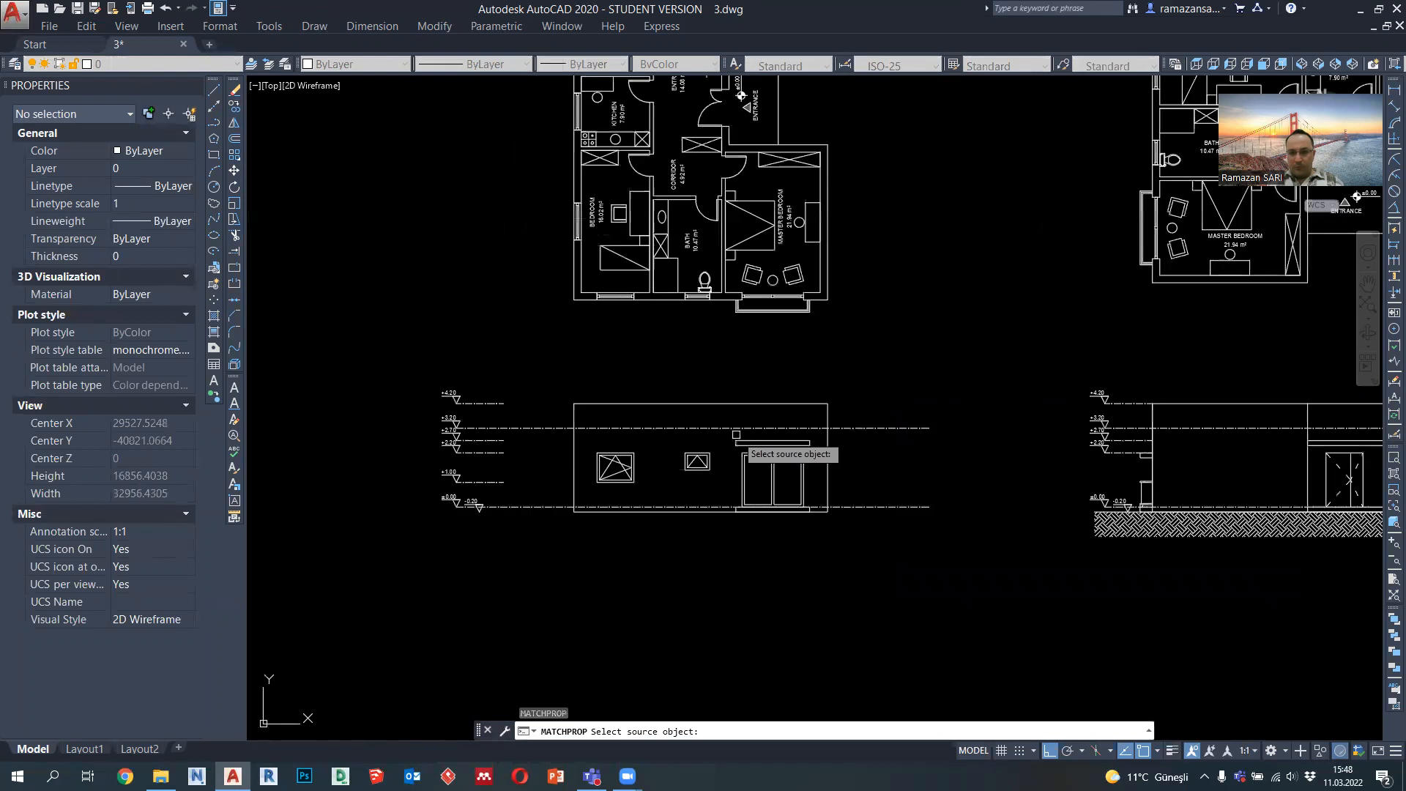
pyautogui.click(1349, 480)
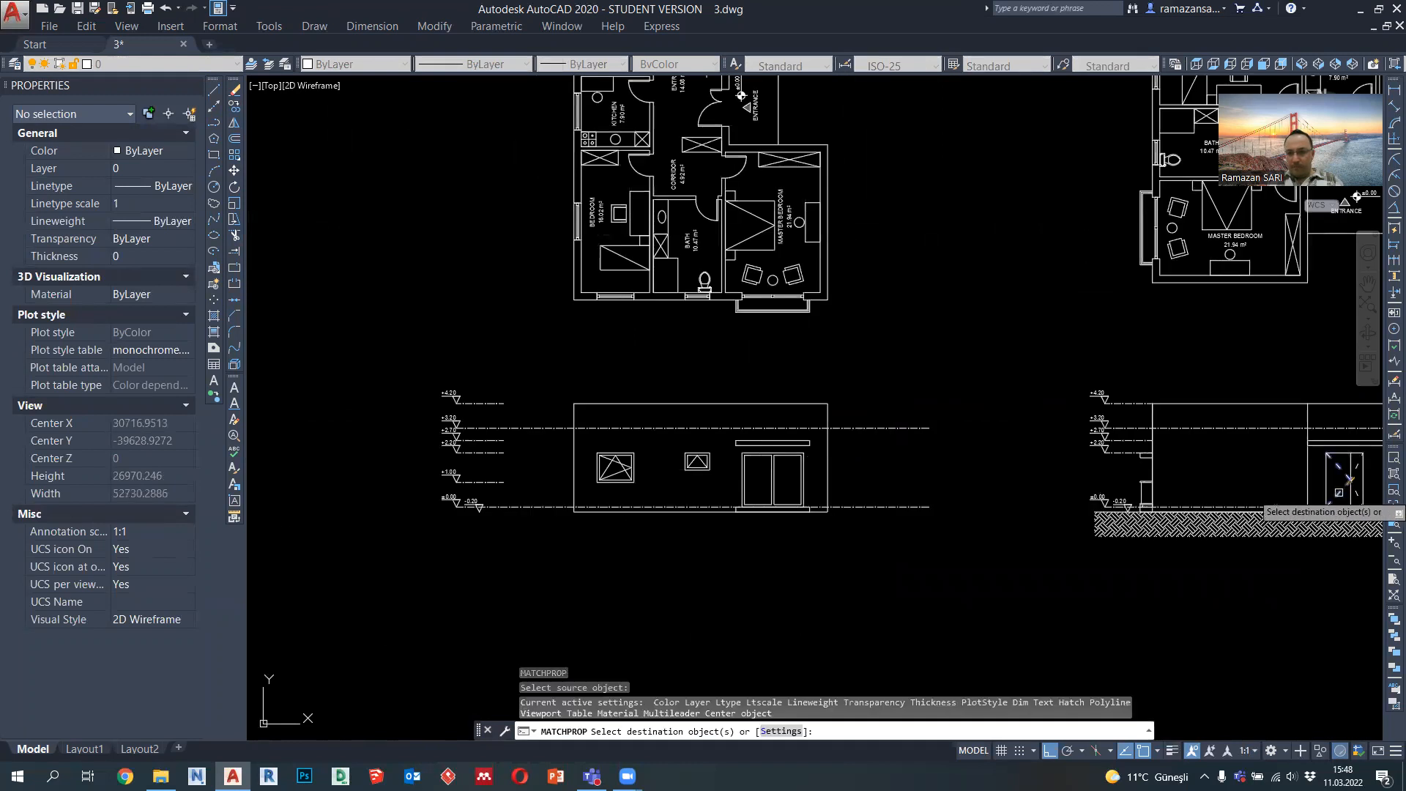
pyautogui.scroll(4, 618, 465)
pyautogui.click(597, 471)
pyautogui.click(607, 462)
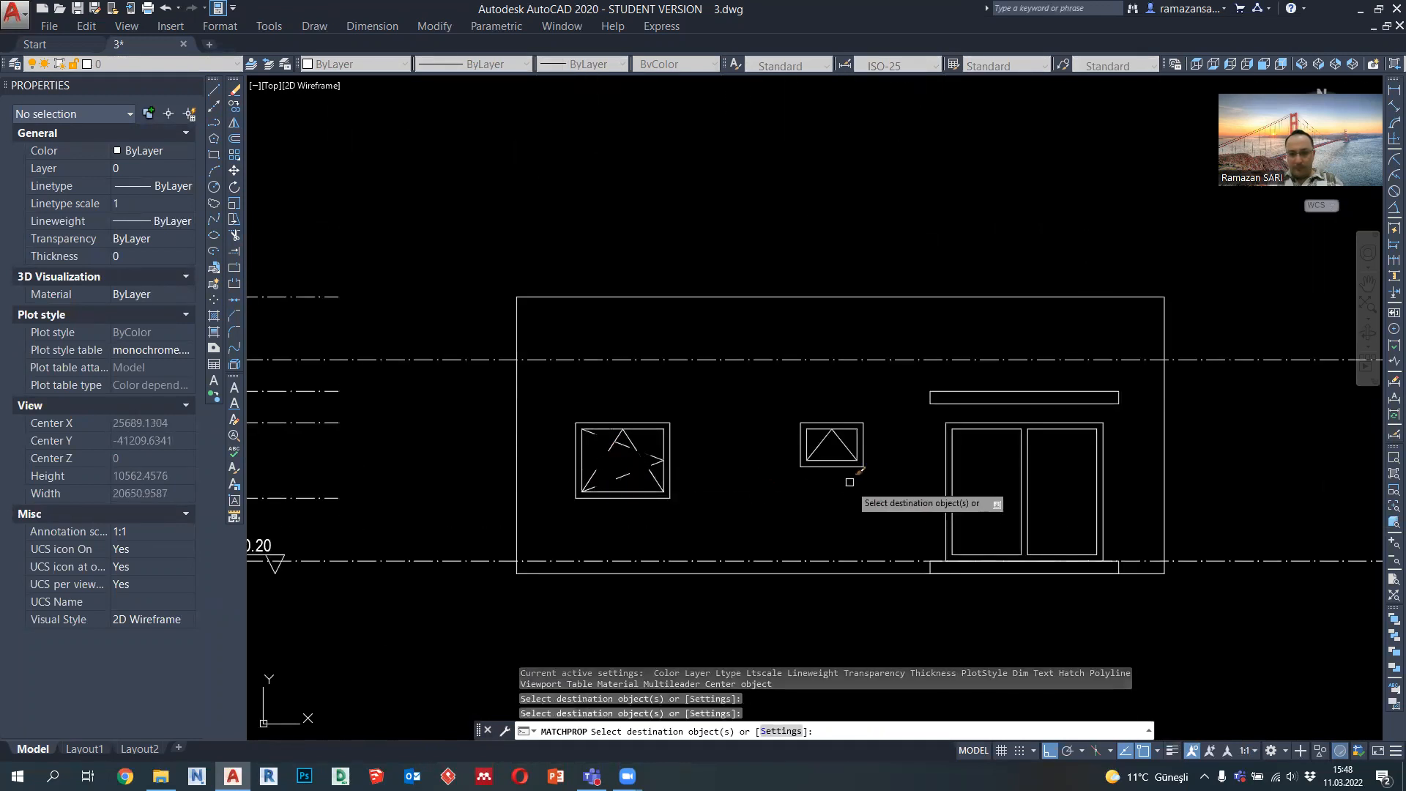
pyautogui.click(825, 442)
pyautogui.press('Escape')
# Set the linetype scale of the three dashed window opening symbols to 15
pyautogui.scroll(2, 793, 462)
pyautogui.click(820, 442)
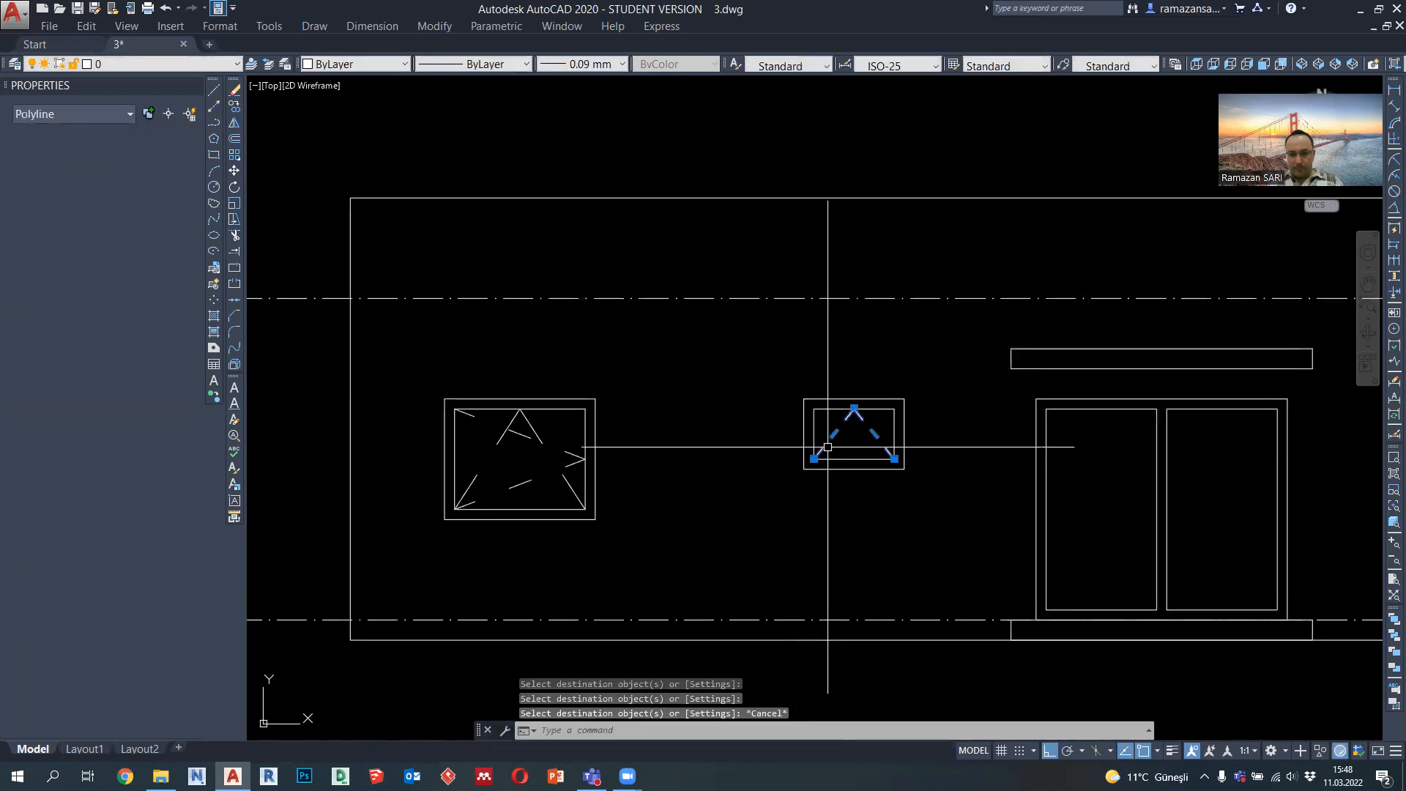
pyautogui.click(626, 492)
pyautogui.click(477, 458)
pyautogui.click(158, 202)
pyautogui.write('15')
pyautogui.press('Return')
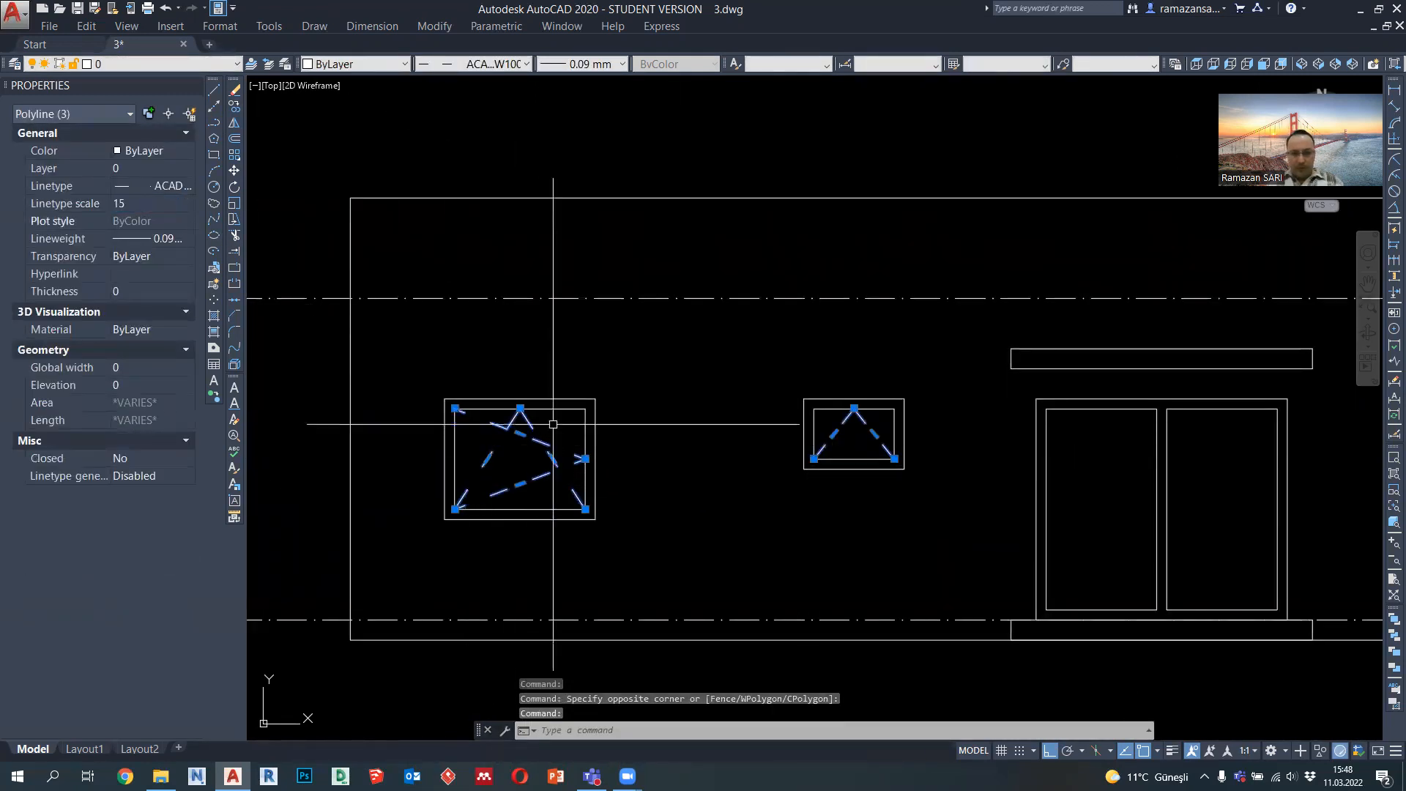
pyautogui.press('Escape')
pyautogui.scroll(-4, 692, 486)
pyautogui.scroll(2, 737, 477)
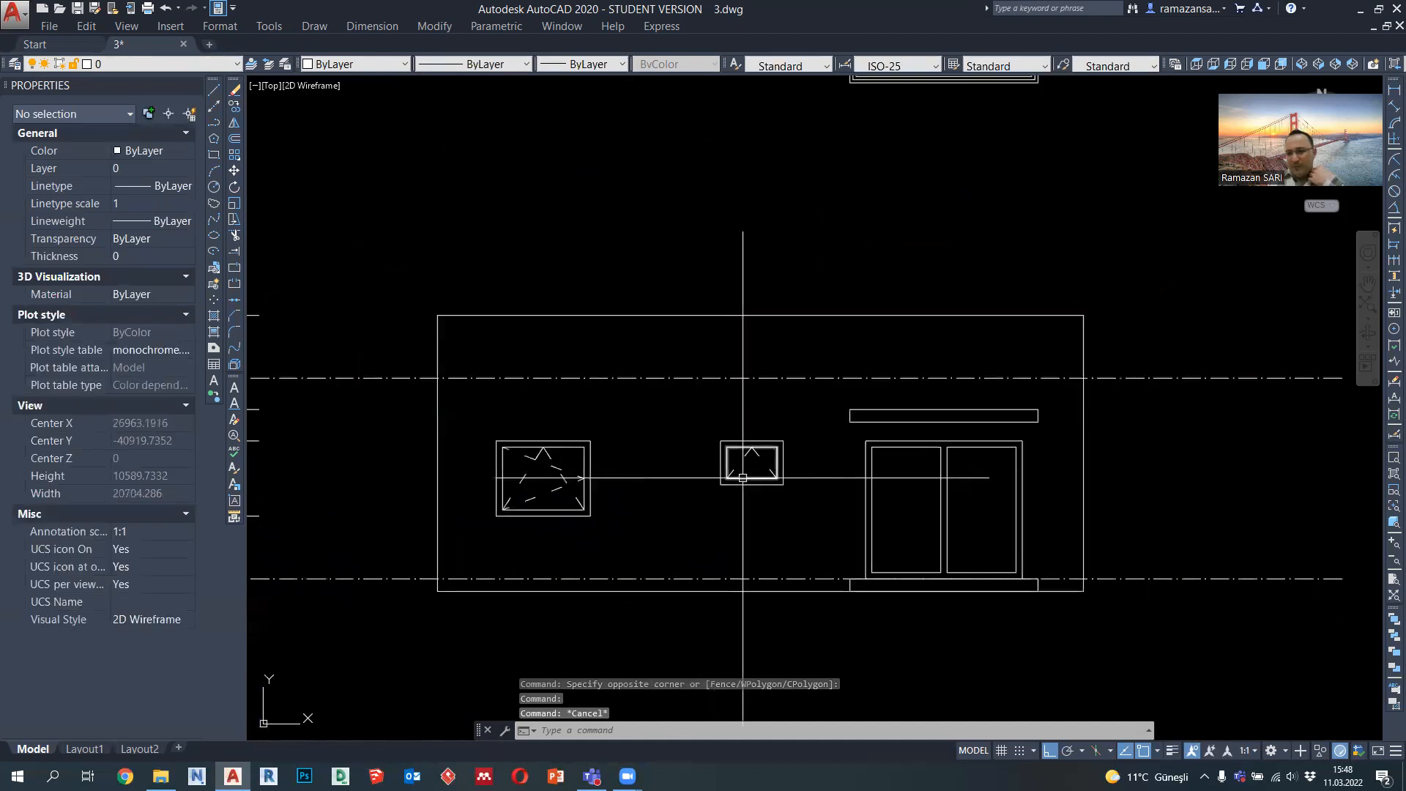
# Draw a sliding arrow in the bay window's left pane as a 250-long horizontal polyline ending in a short slanted half arrowhead
pyautogui.scroll(-3, 743, 477)
pyautogui.scroll(3, 728, 503)
pyautogui.scroll(3, 728, 503)
pyautogui.click(214, 122)
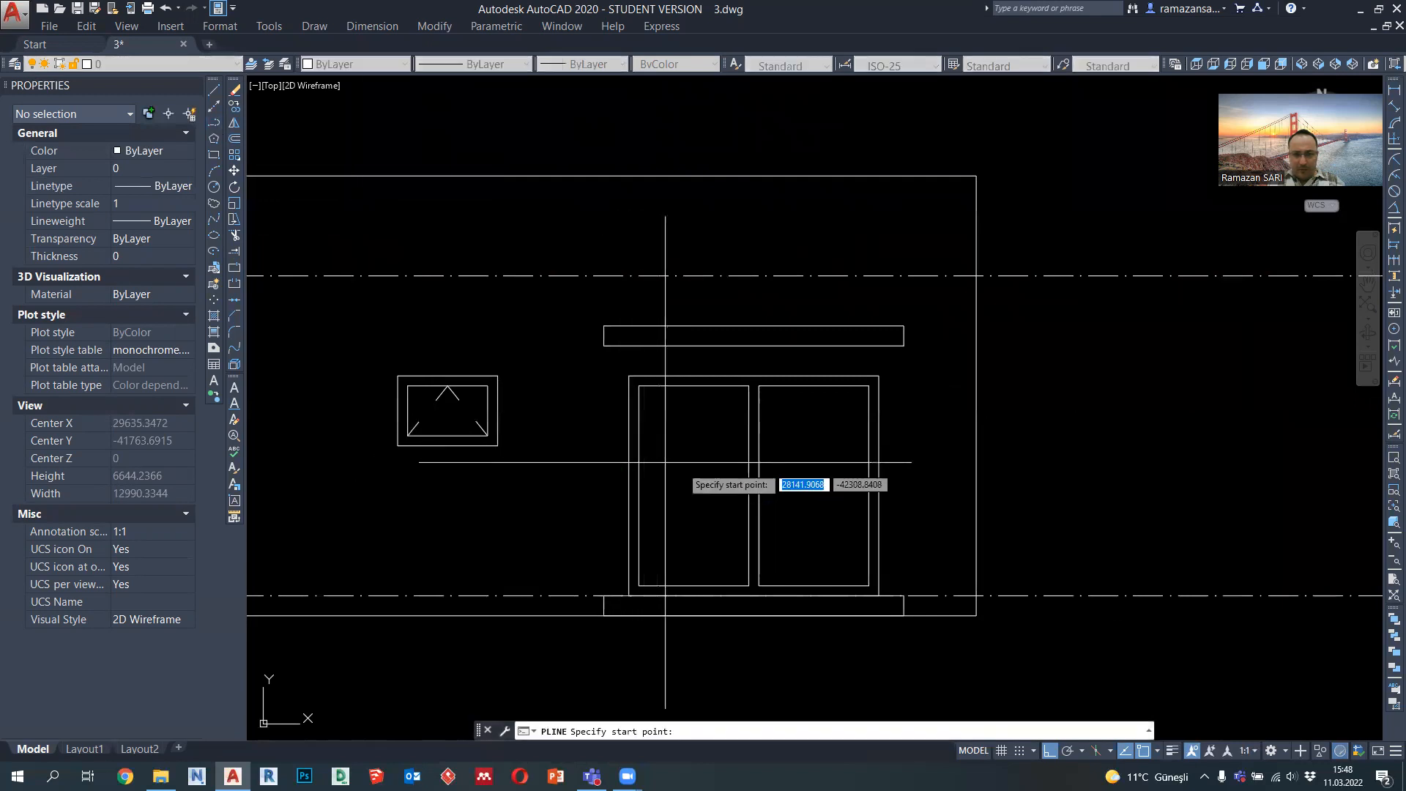
pyautogui.scroll(2, 720, 465)
pyautogui.click(734, 474)
pyautogui.write('250')
pyautogui.press('Return')
pyautogui.scroll(4, 703, 480)
pyautogui.press('F8')
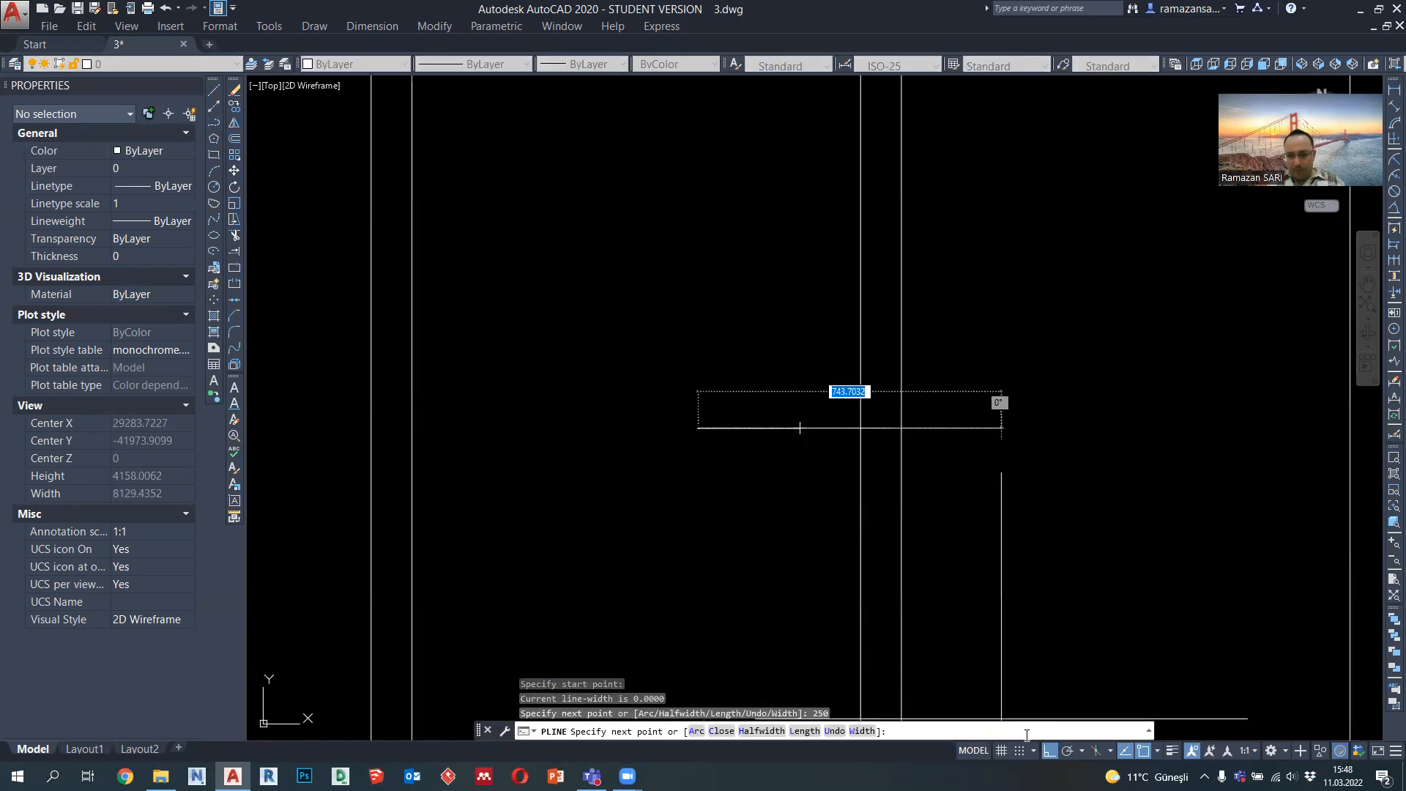
pyautogui.click(722, 407)
pyautogui.press('Escape')
pyautogui.scroll(-4, 748, 453)
# Mirror the sliding arrow about the bay window's central axis into the right pane, keeping the original
pyautogui.click(754, 455)
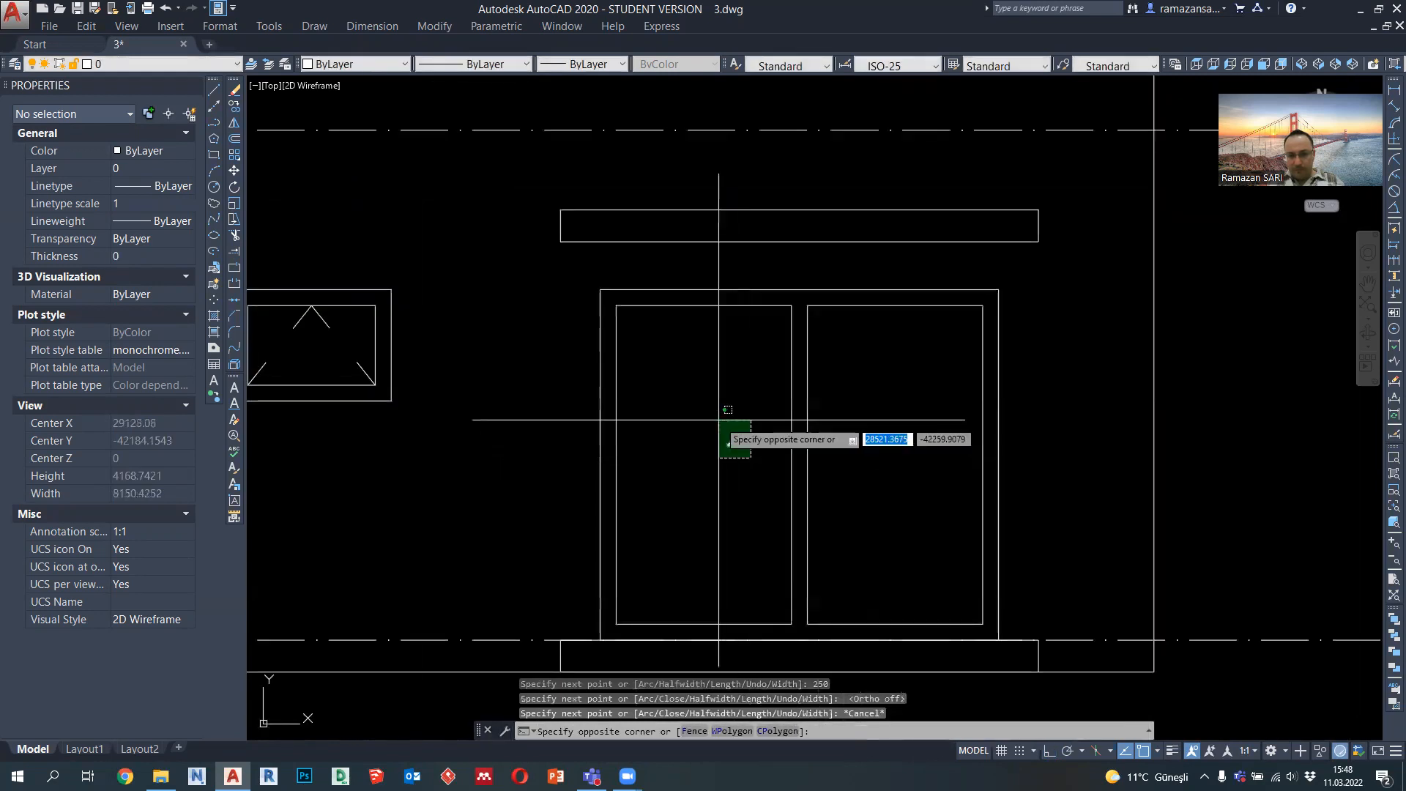
pyautogui.click(716, 413)
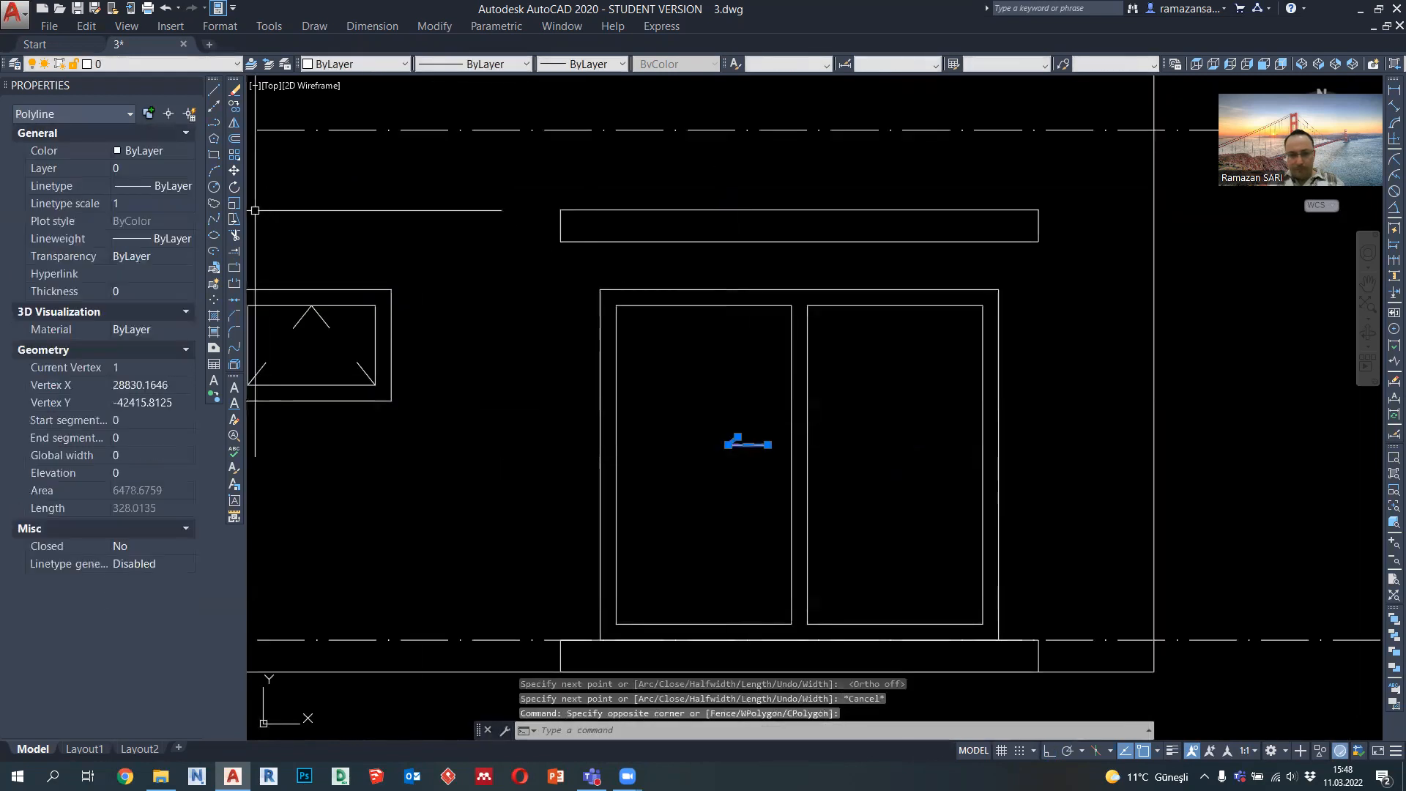
pyautogui.click(235, 126)
pyautogui.click(800, 640)
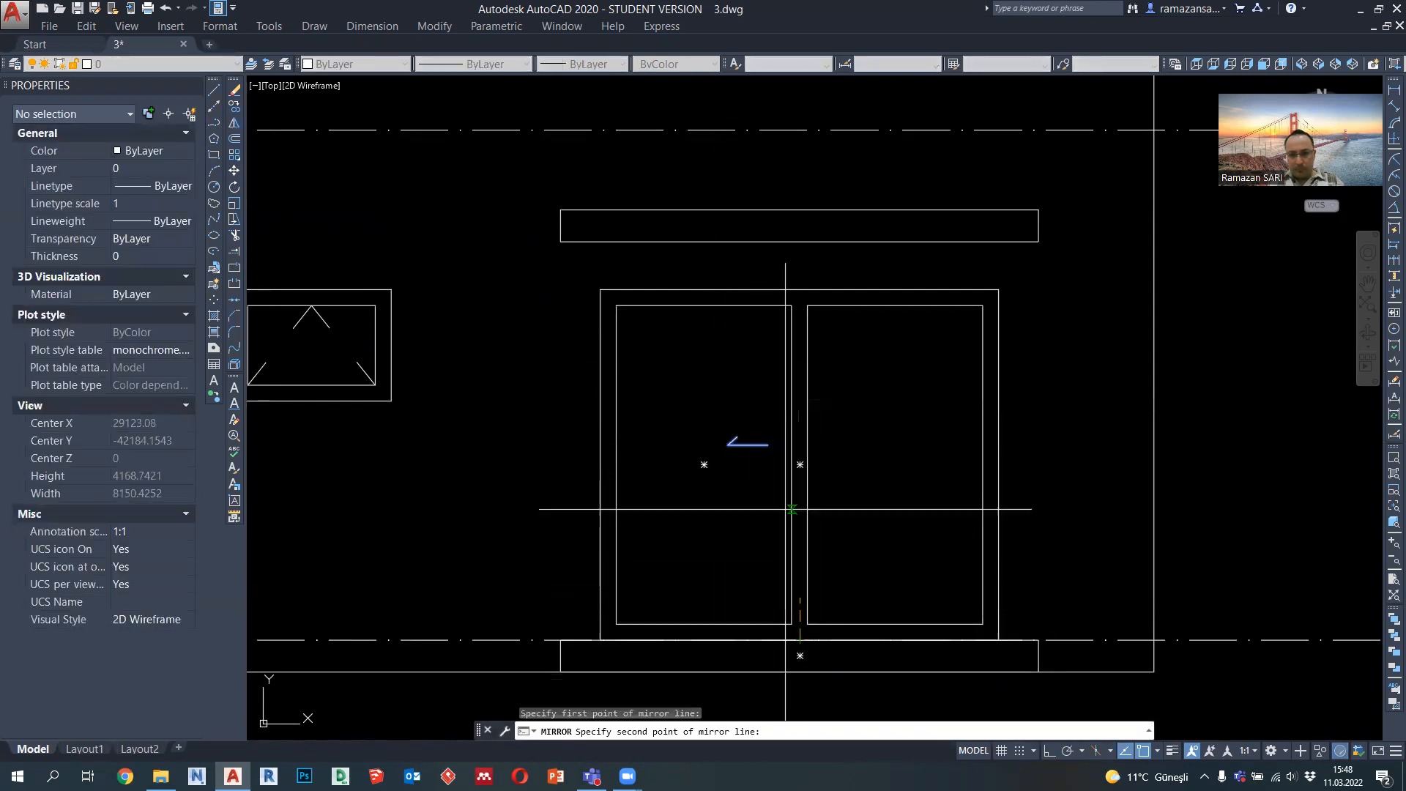
pyautogui.click(800, 307)
pyautogui.press('Return')
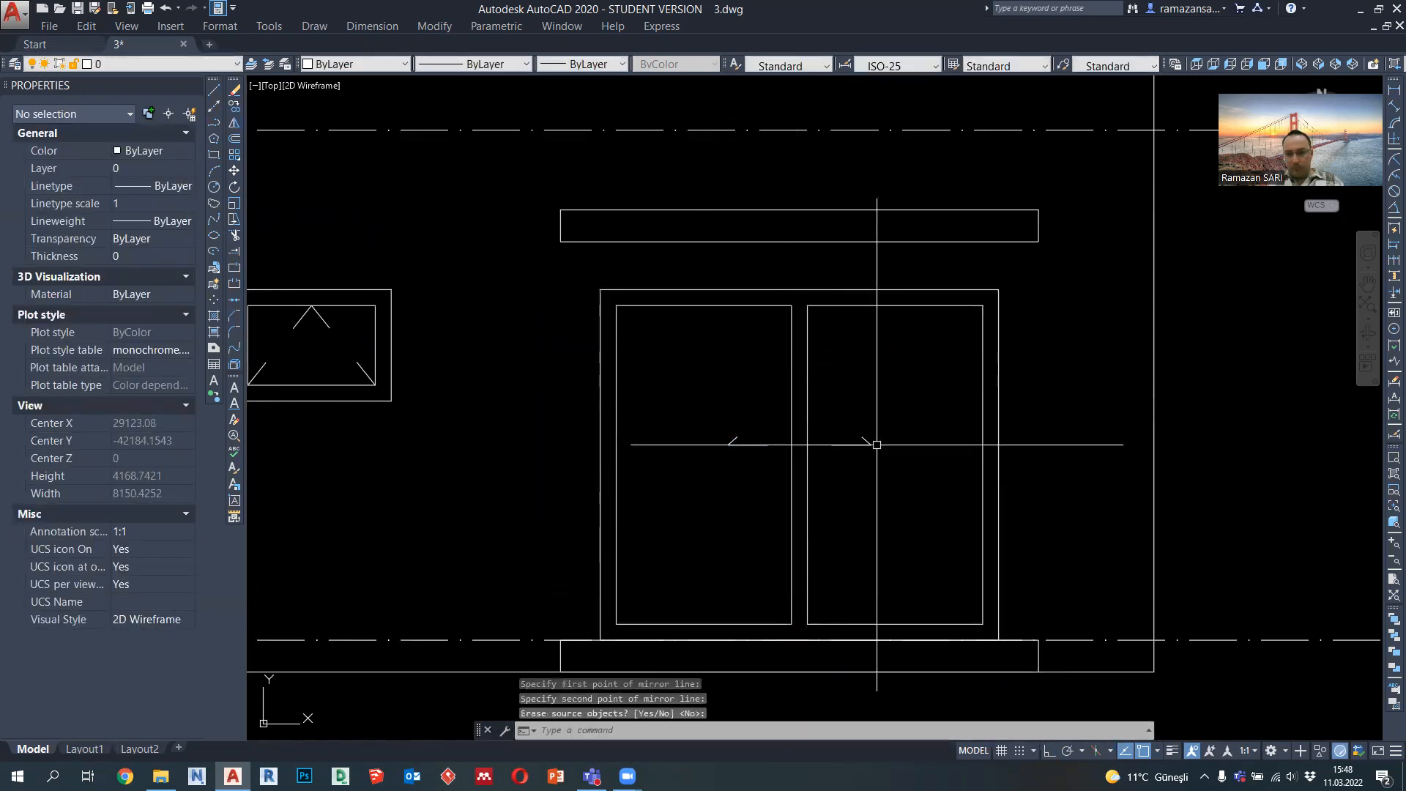
pyautogui.scroll(-6, 877, 445)
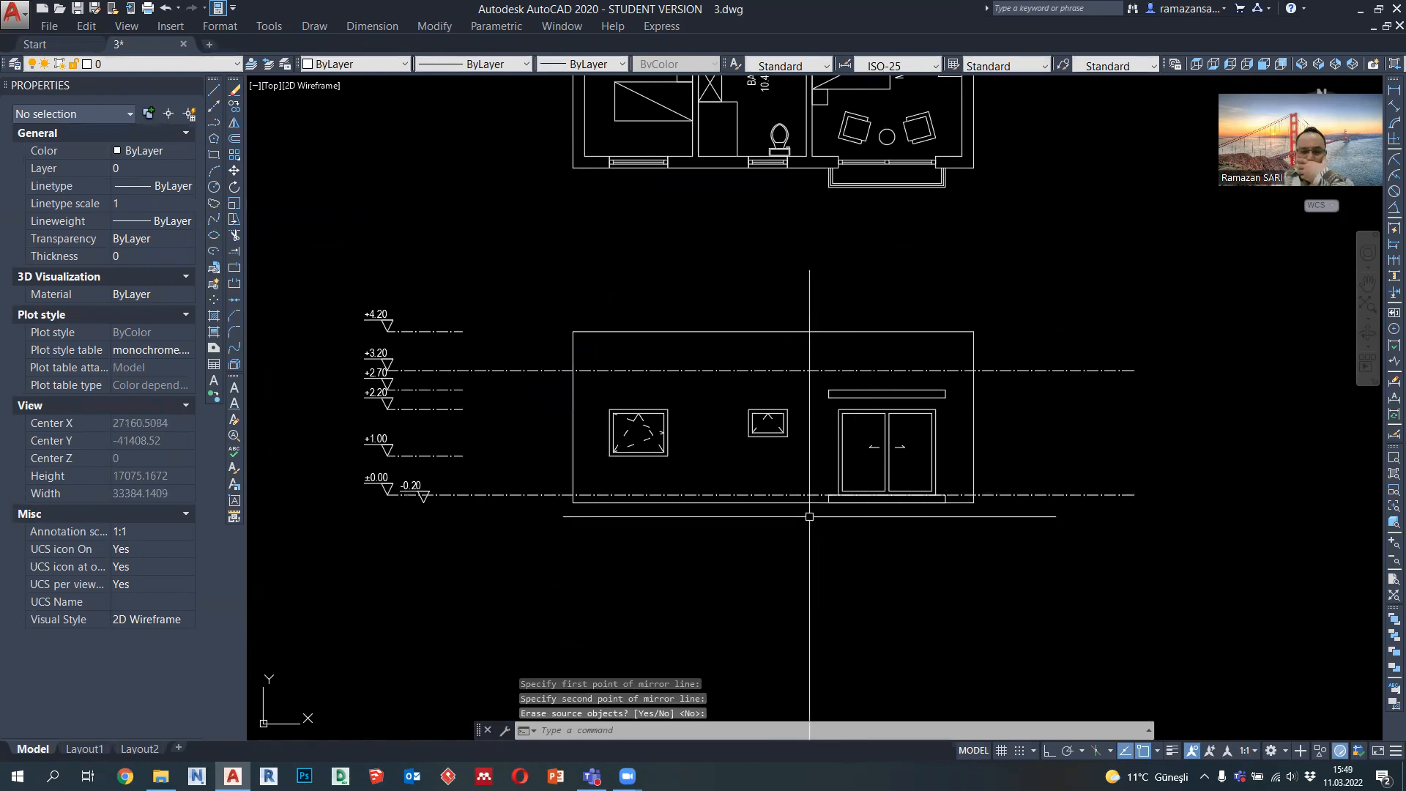
# Set the lineweight of the rectangles above and below the bay window to 0.30 mm
pyautogui.scroll(2, 851, 454)
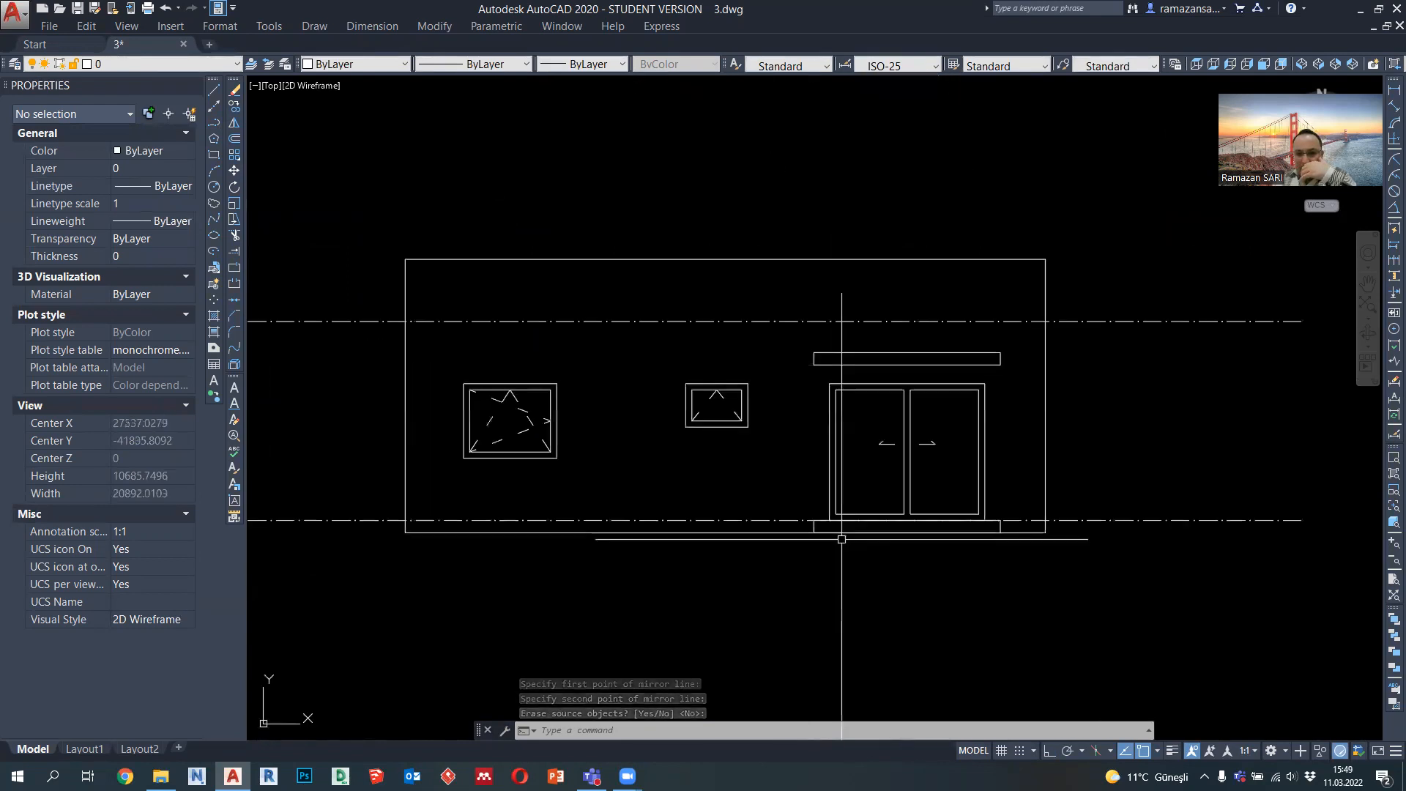
pyautogui.click(816, 526)
pyautogui.click(816, 355)
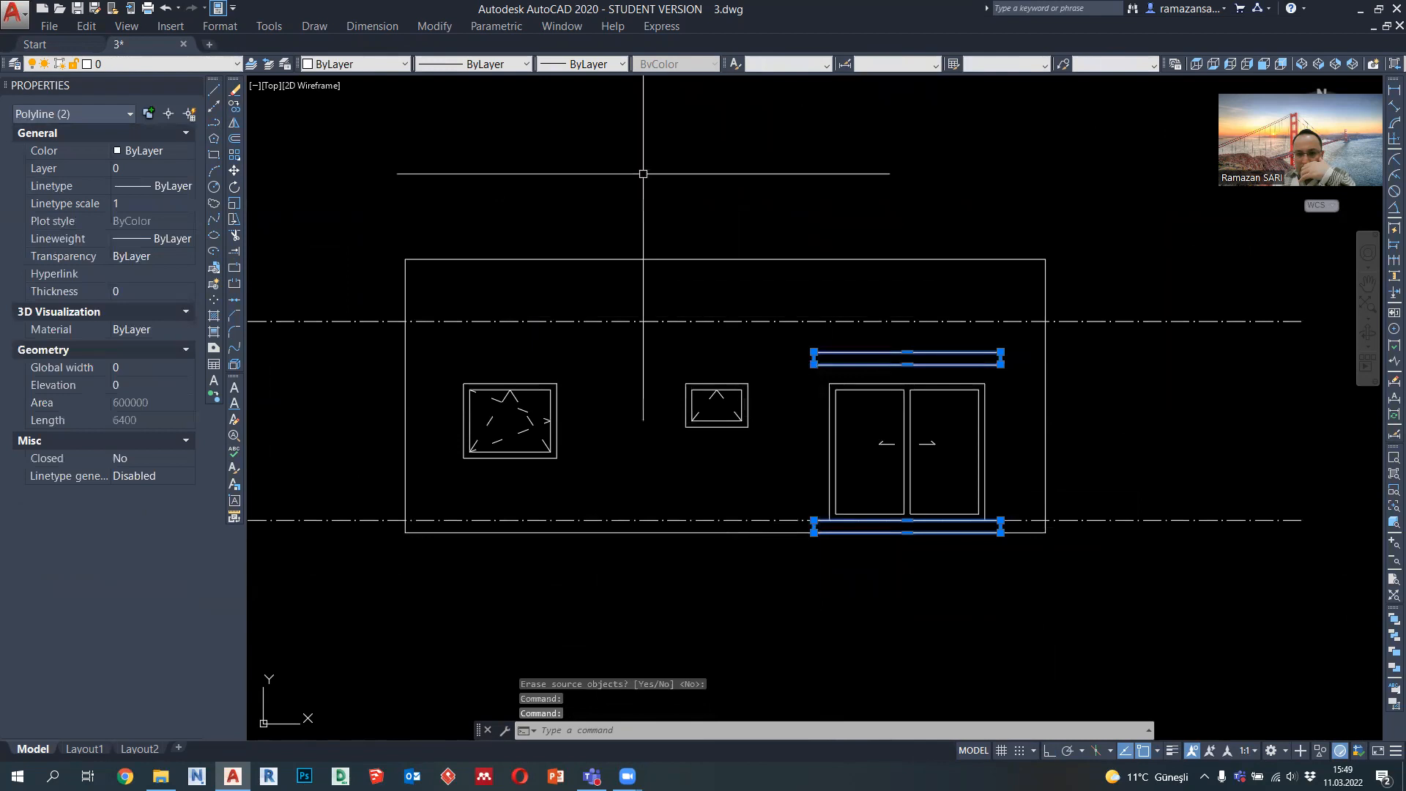
pyautogui.click(586, 65)
pyautogui.click(599, 243)
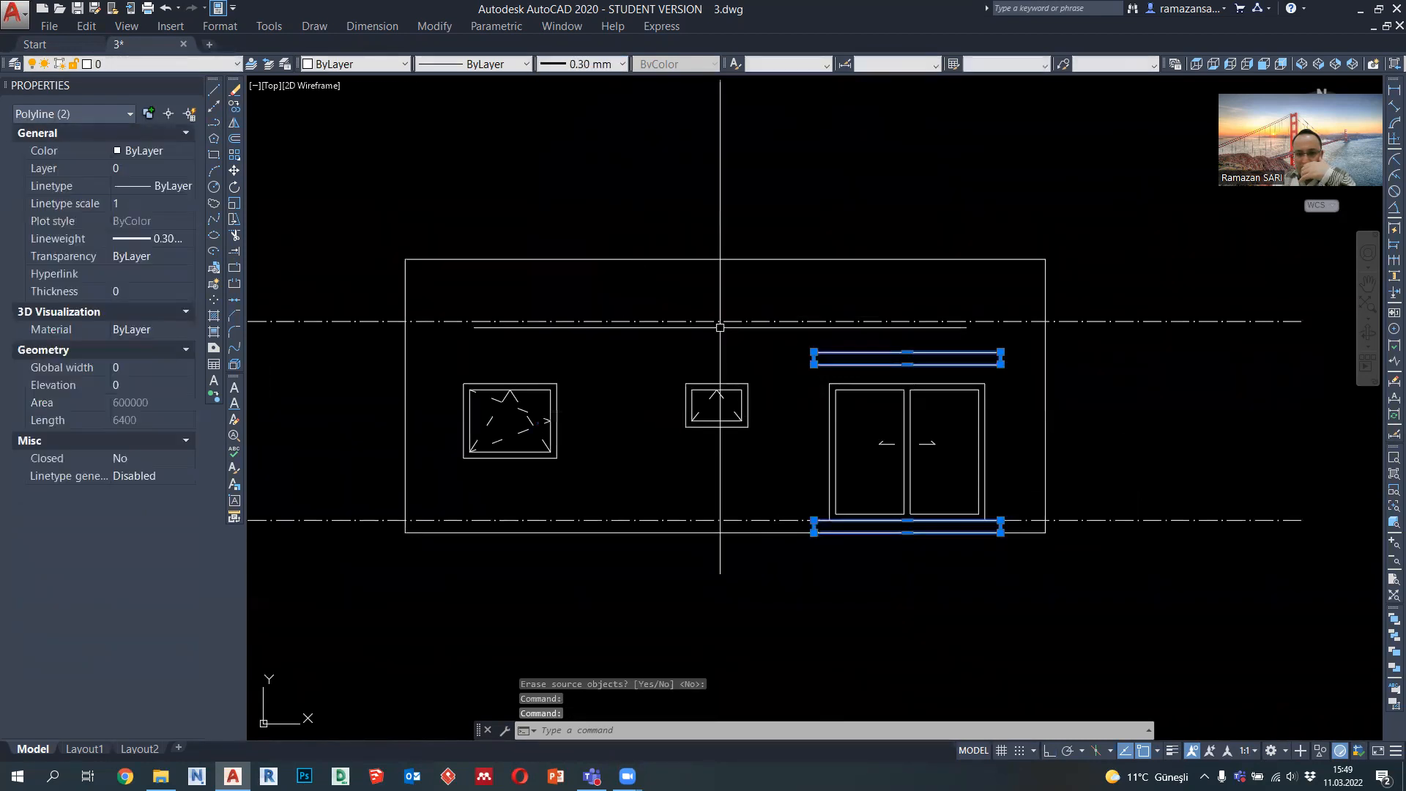
pyautogui.scroll(-2, 785, 371)
pyautogui.press('Escape')
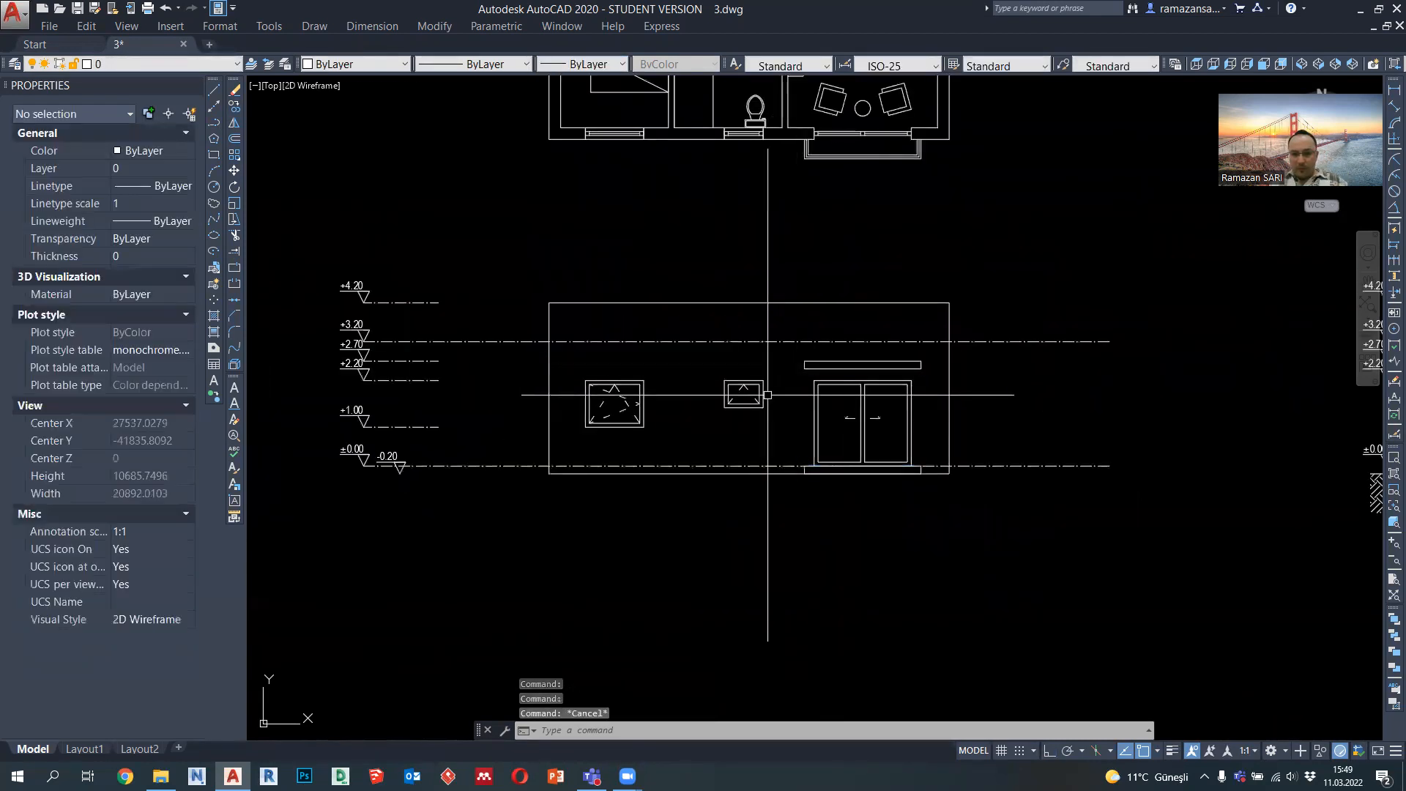
# Set the lineweight of the elevation's outer building outline to 0.30 mm
pyautogui.click(949, 393)
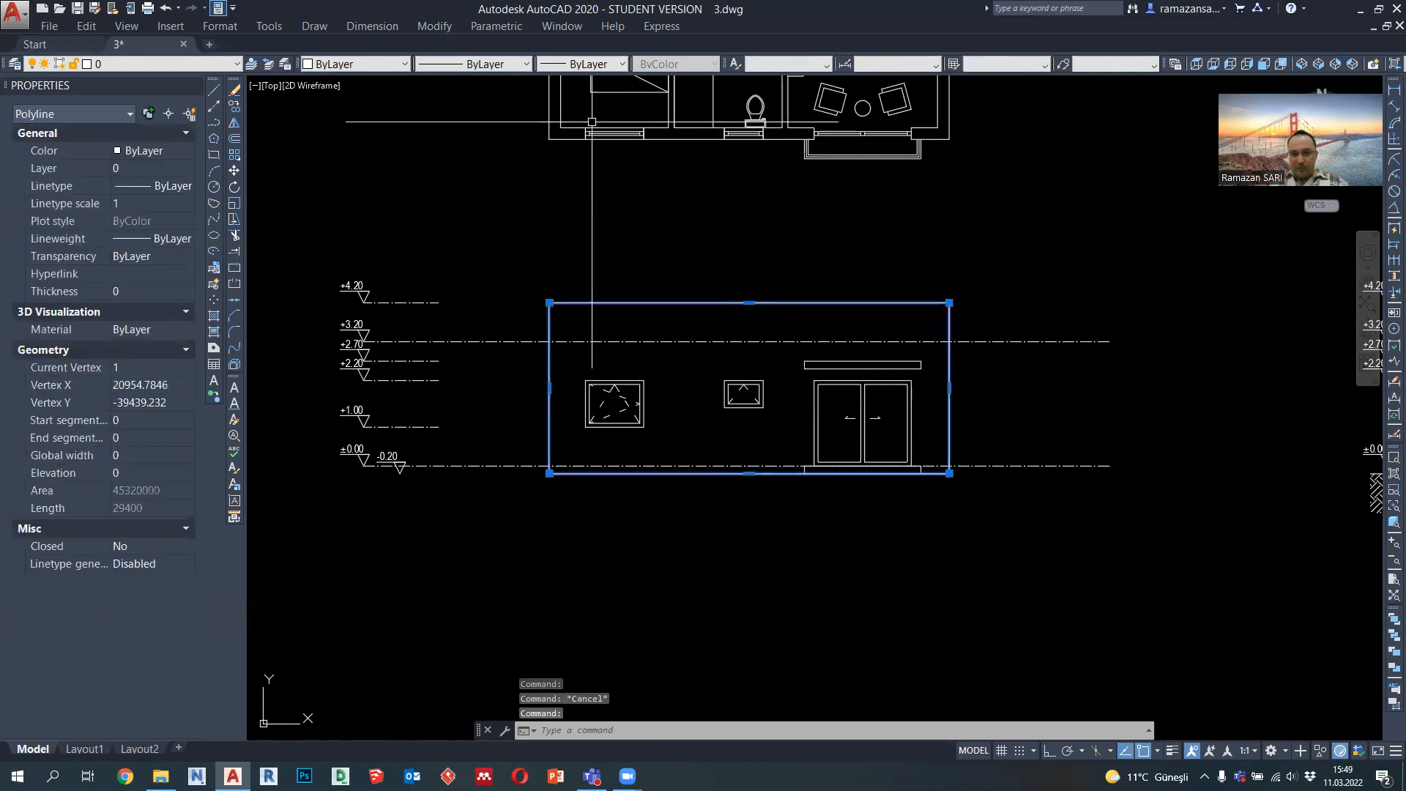
pyautogui.click(582, 64)
pyautogui.click(592, 236)
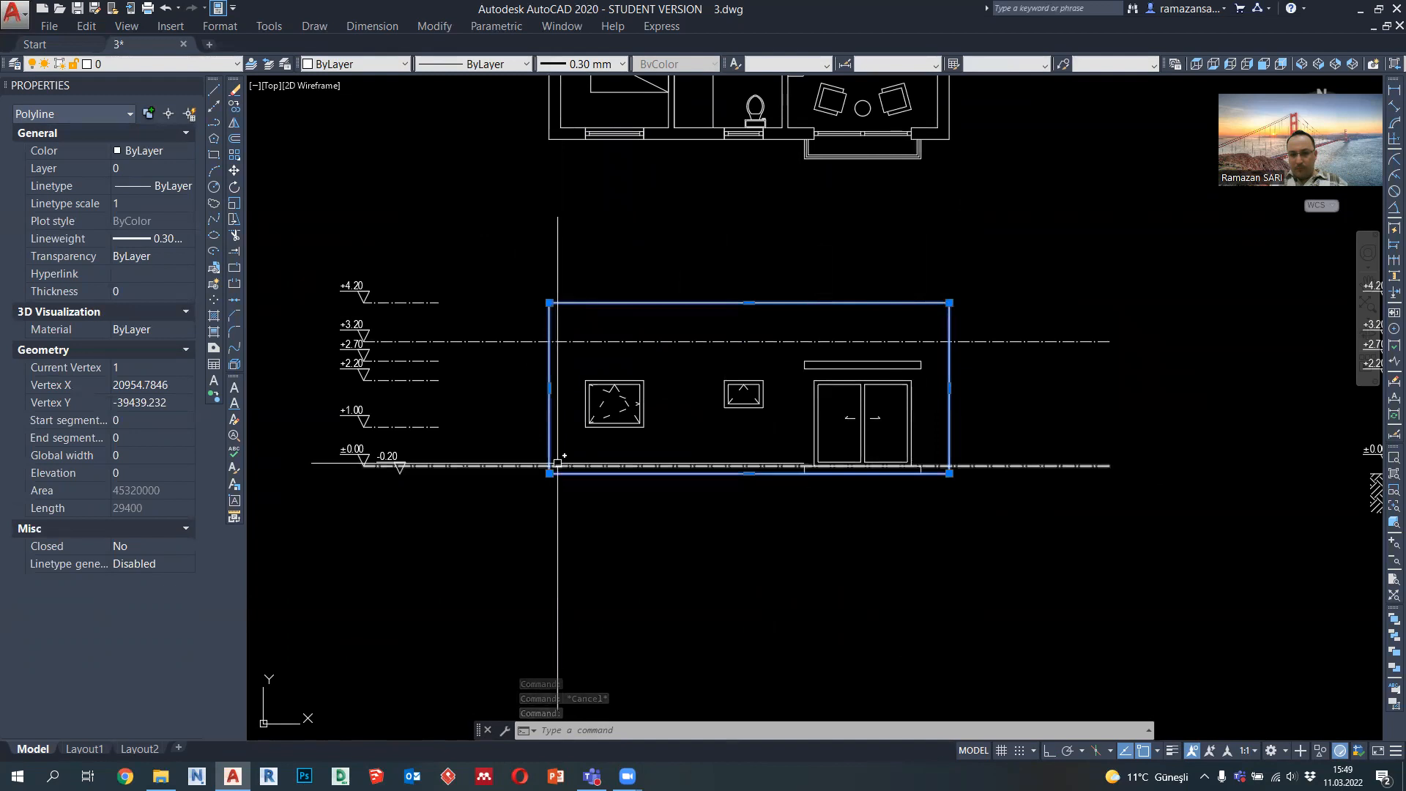
pyautogui.moveTo(548, 432); pyautogui.dragTo(548, 449, button='middle')
pyautogui.press('Escape')
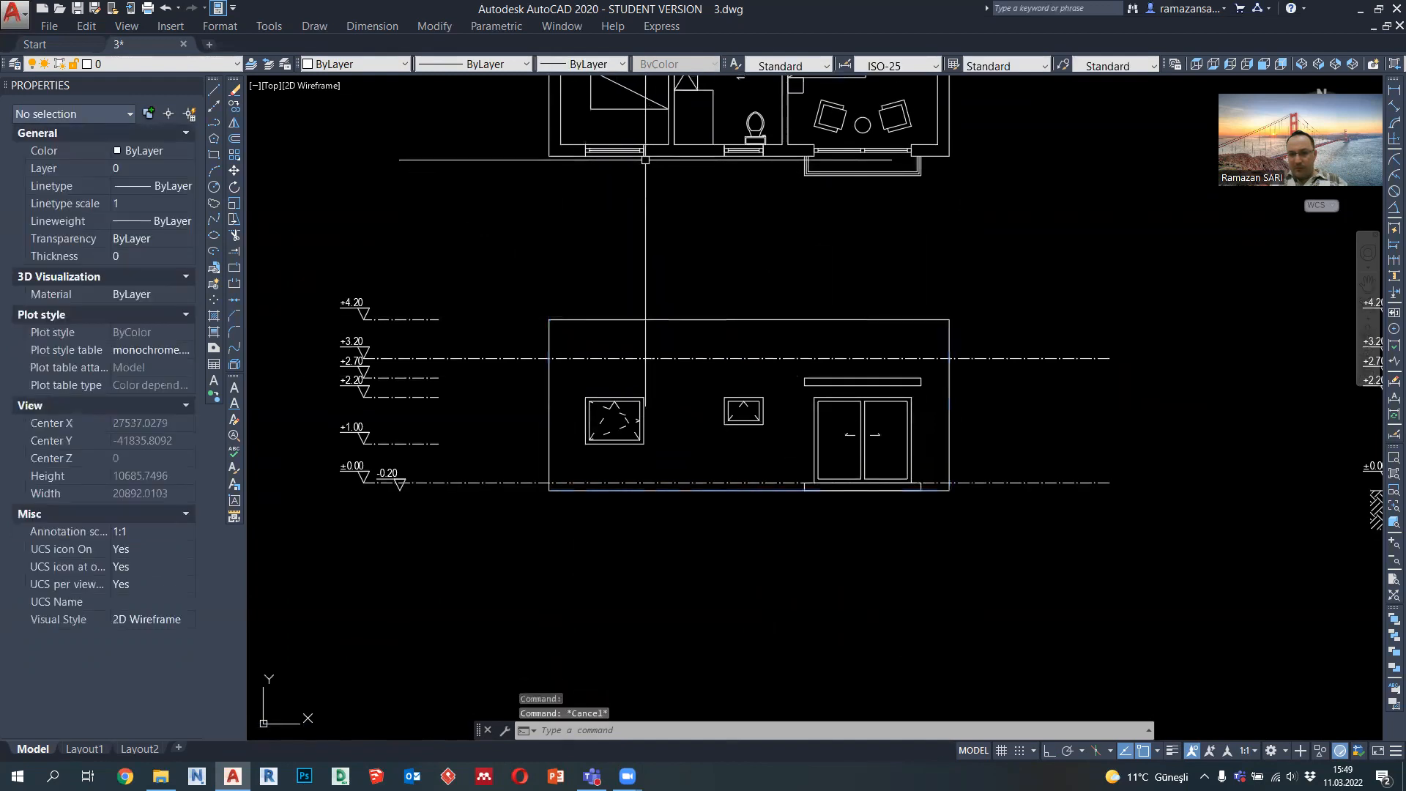
# Set the lineweight of the frames and opening symbols of both small windows and the bay window to 0.09 mm
pyautogui.click(581, 385)
pyautogui.click(768, 448)
pyautogui.scroll(2, 908, 447)
pyautogui.click(941, 469)
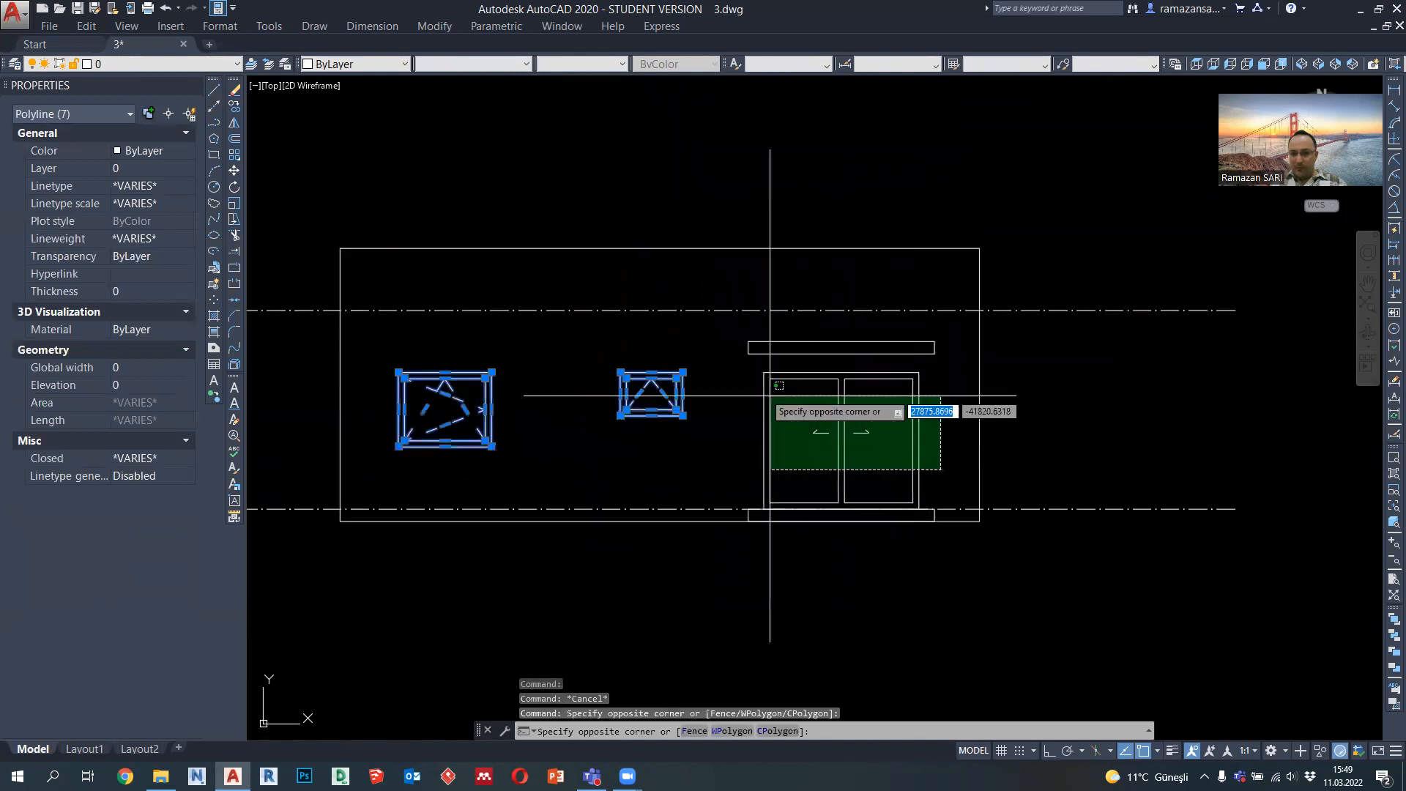
pyautogui.click(766, 390)
pyautogui.click(607, 64)
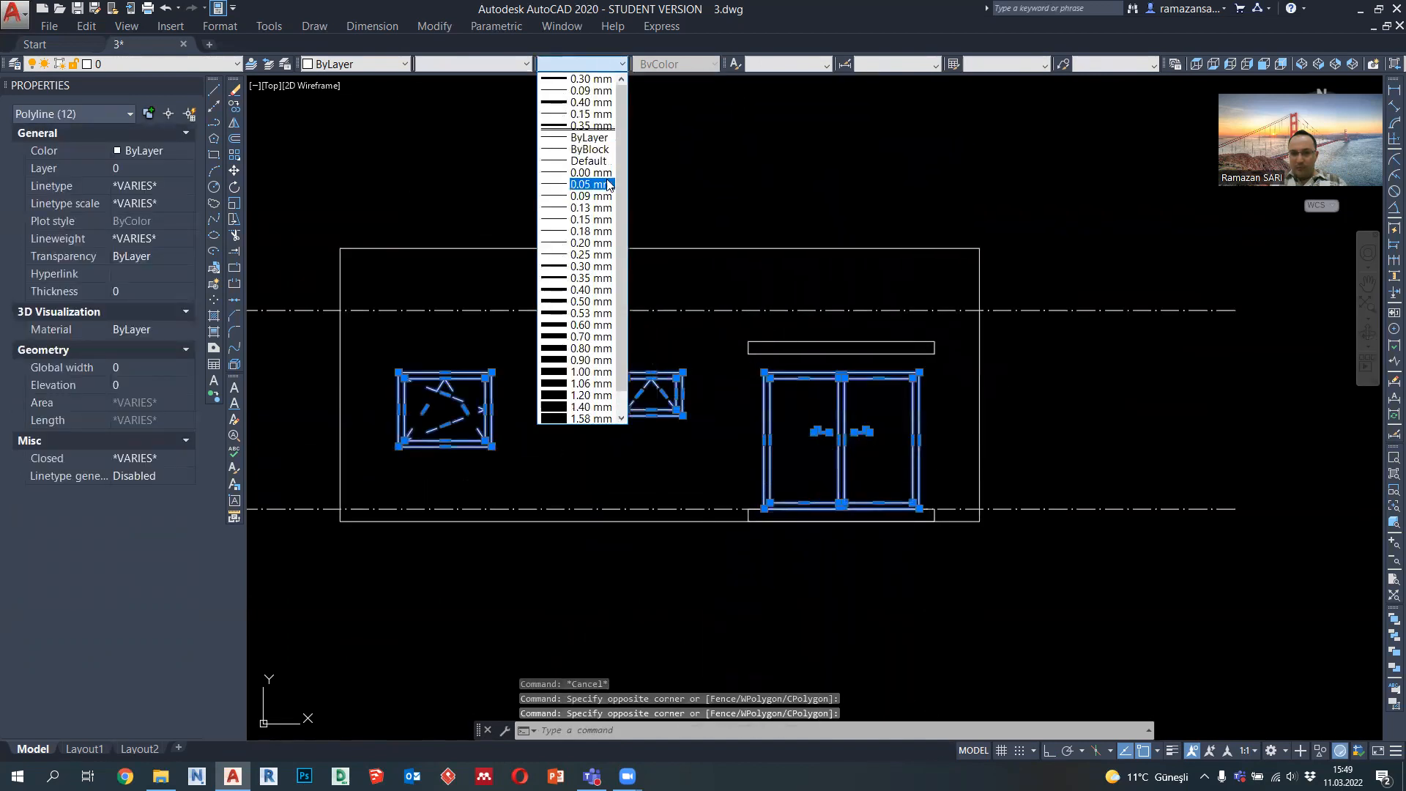
pyautogui.click(591, 196)
pyautogui.press('Escape')
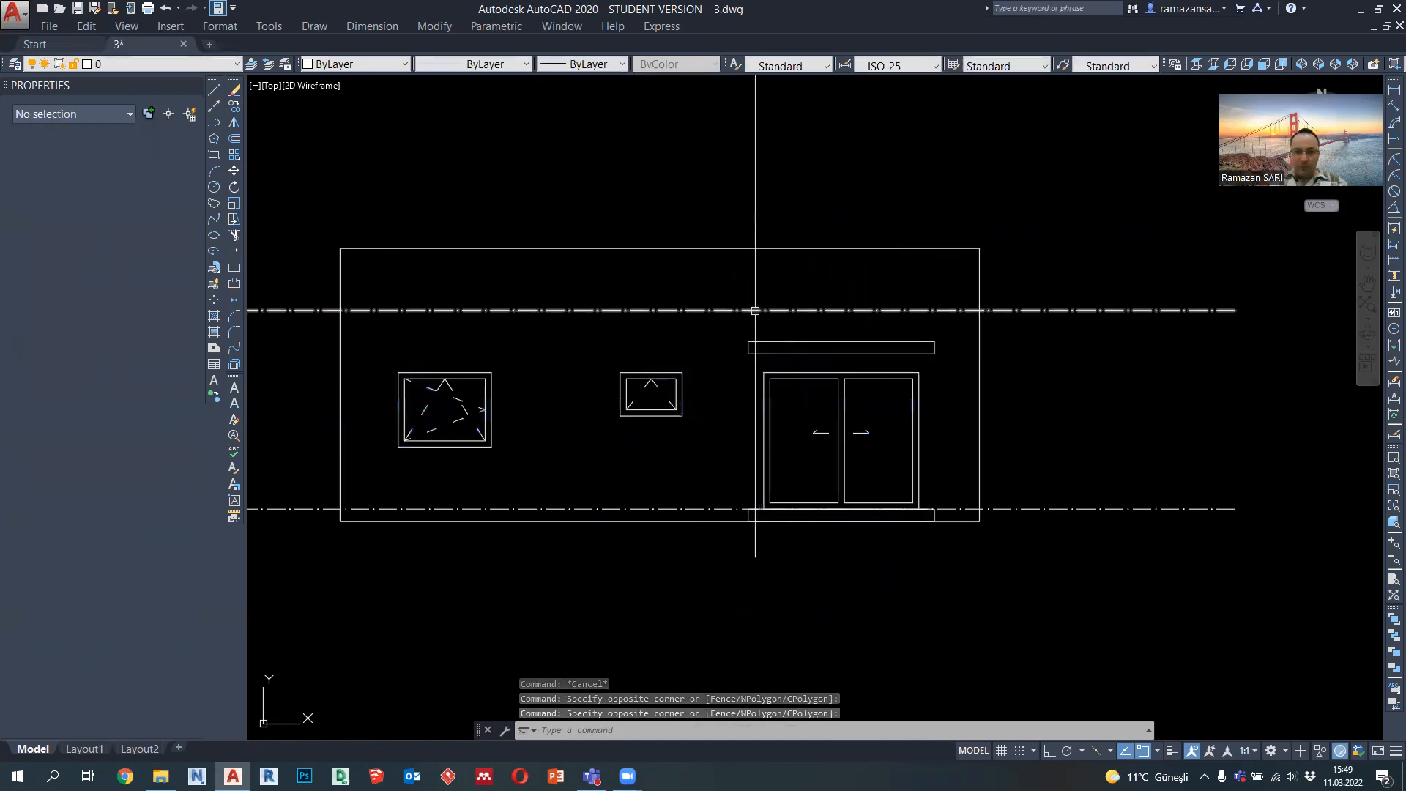
pyautogui.scroll(-3, 650, 370)
pyautogui.moveTo(460, 405); pyautogui.dragTo(499, 416, button='middle')
pyautogui.press('Return')
pyautogui.click(534, 534)
pyautogui.click(371, 238)
pyautogui.press('Return')
pyautogui.click(402, 221)
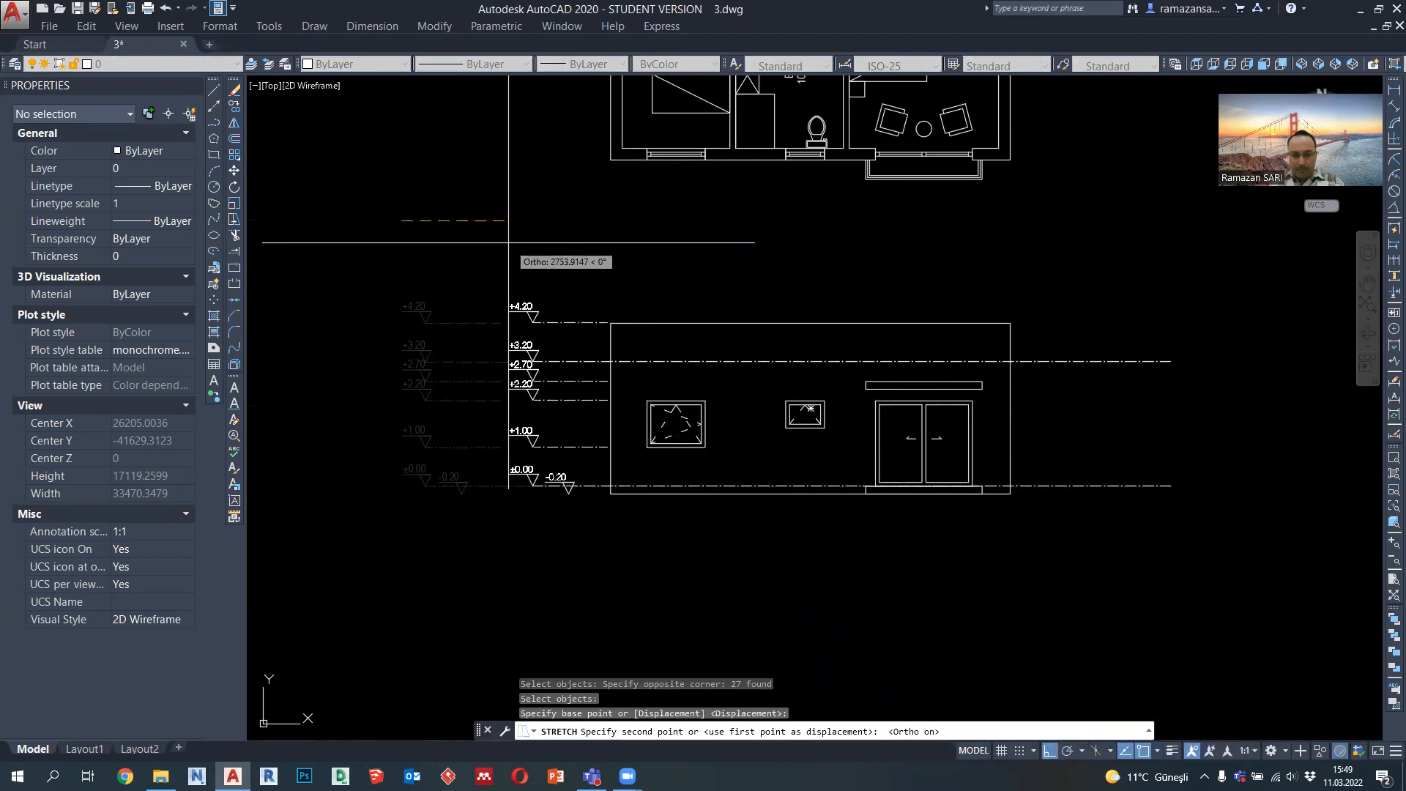
pyautogui.press('Escape')
# Stretch all level markers horizontally towards the building so the short level lines end at the elevation's left edge
pyautogui.write('S')
pyautogui.press('Return')
pyautogui.click(504, 526)
pyautogui.click(389, 287)
pyautogui.press('Return')
pyautogui.click(500, 322)
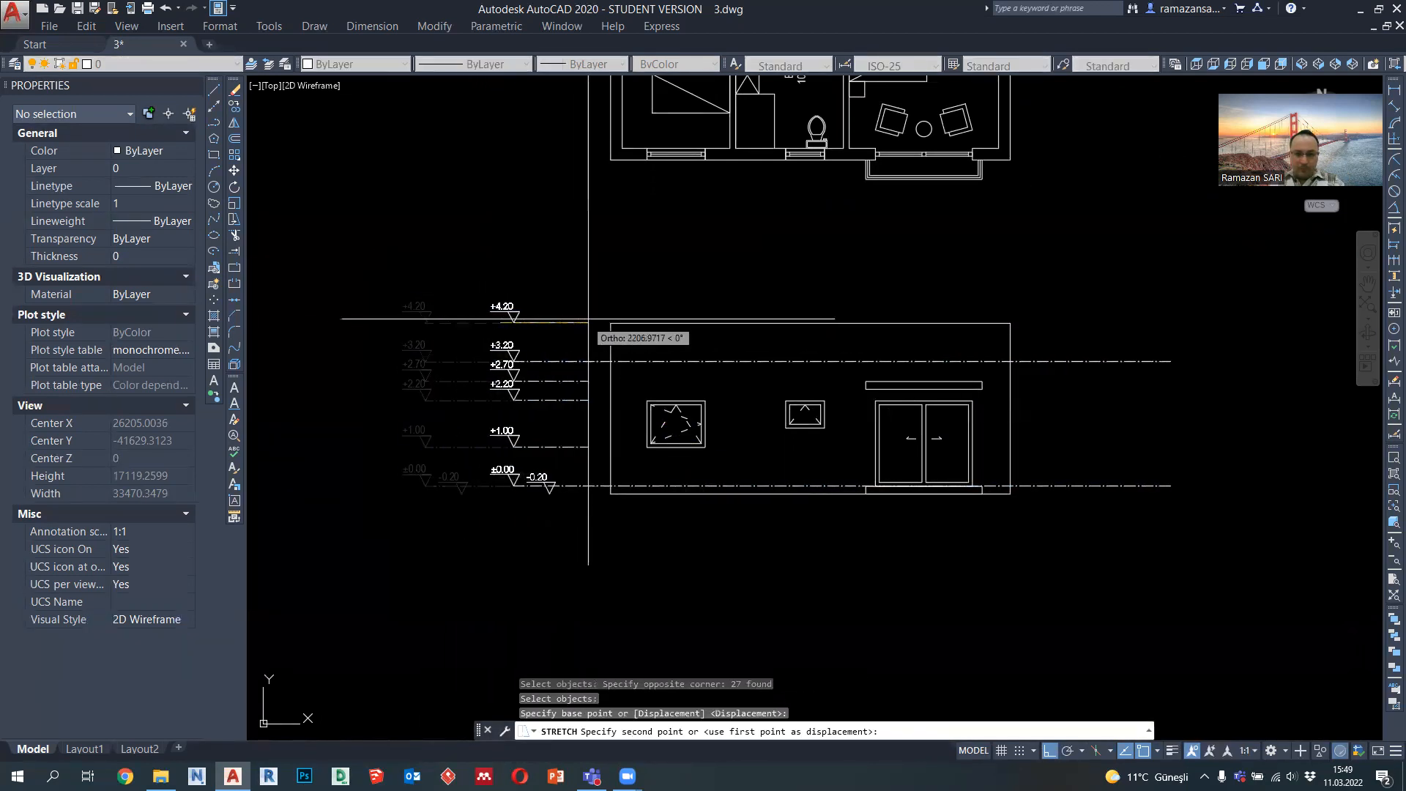
pyautogui.click(610, 322)
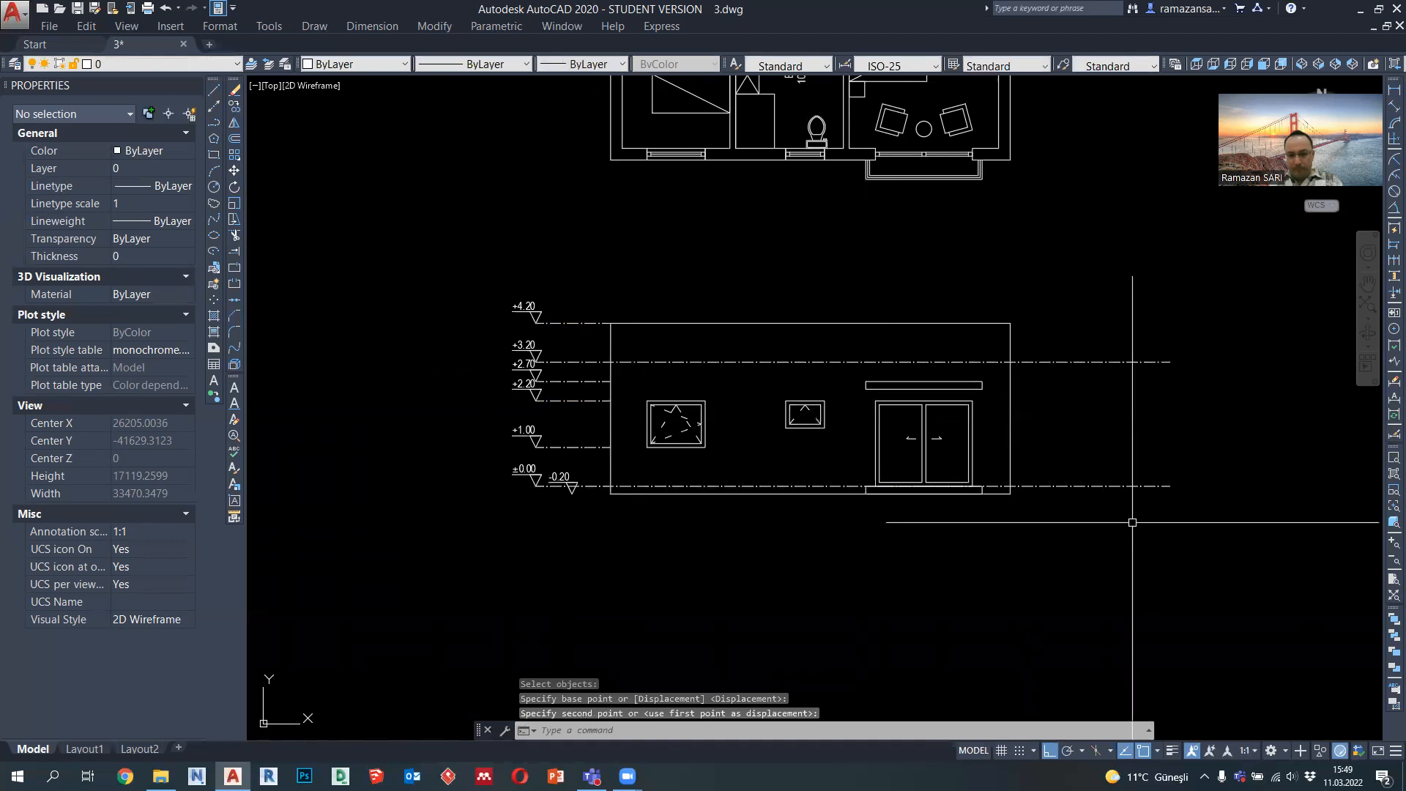
# Stretch the right ends of the +3.20 and ±0.00 level lines back to just beyond the building's right edge
pyautogui.press('Return')
pyautogui.click(1202, 546)
pyautogui.click(1167, 347)
pyautogui.press('Return')
pyautogui.click(1170, 362)
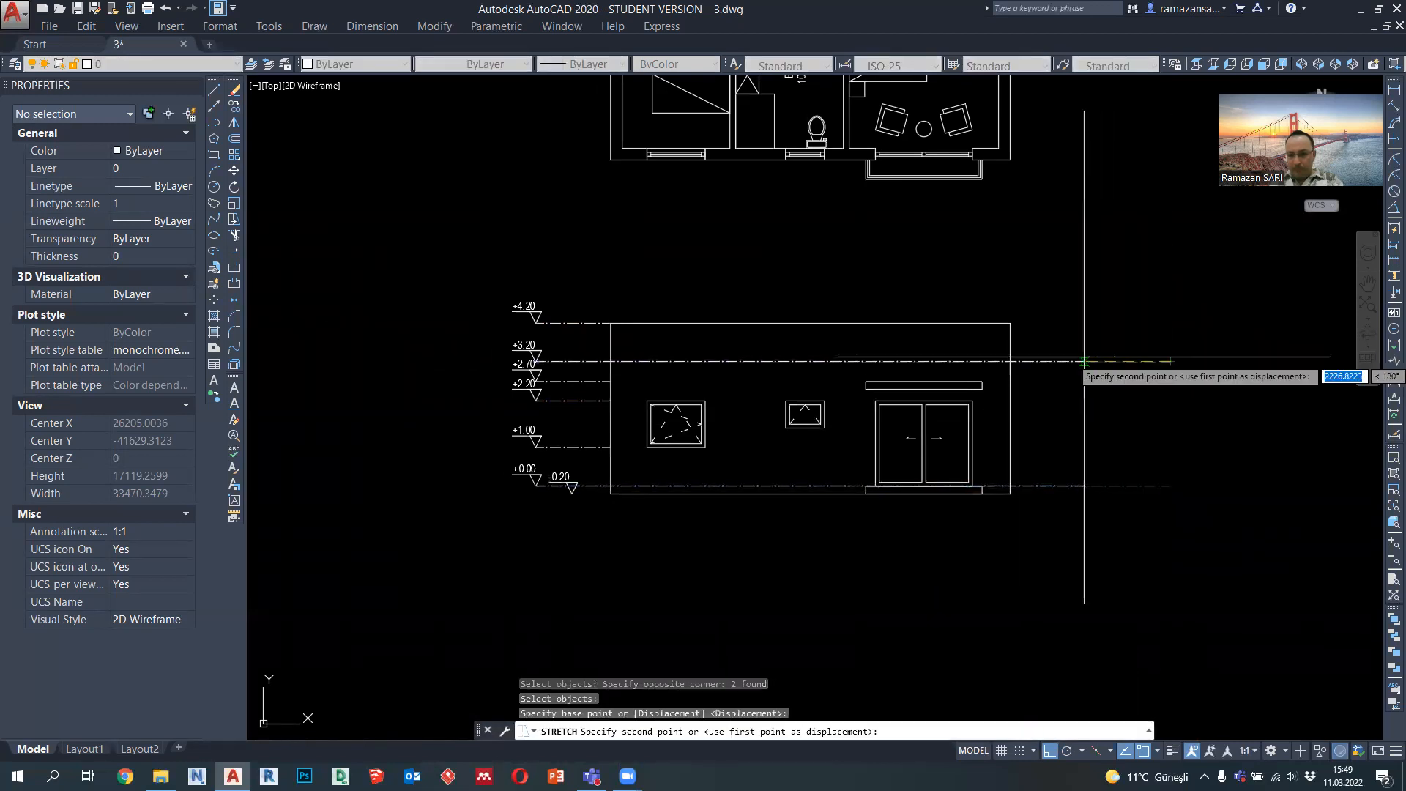
pyautogui.click(1058, 362)
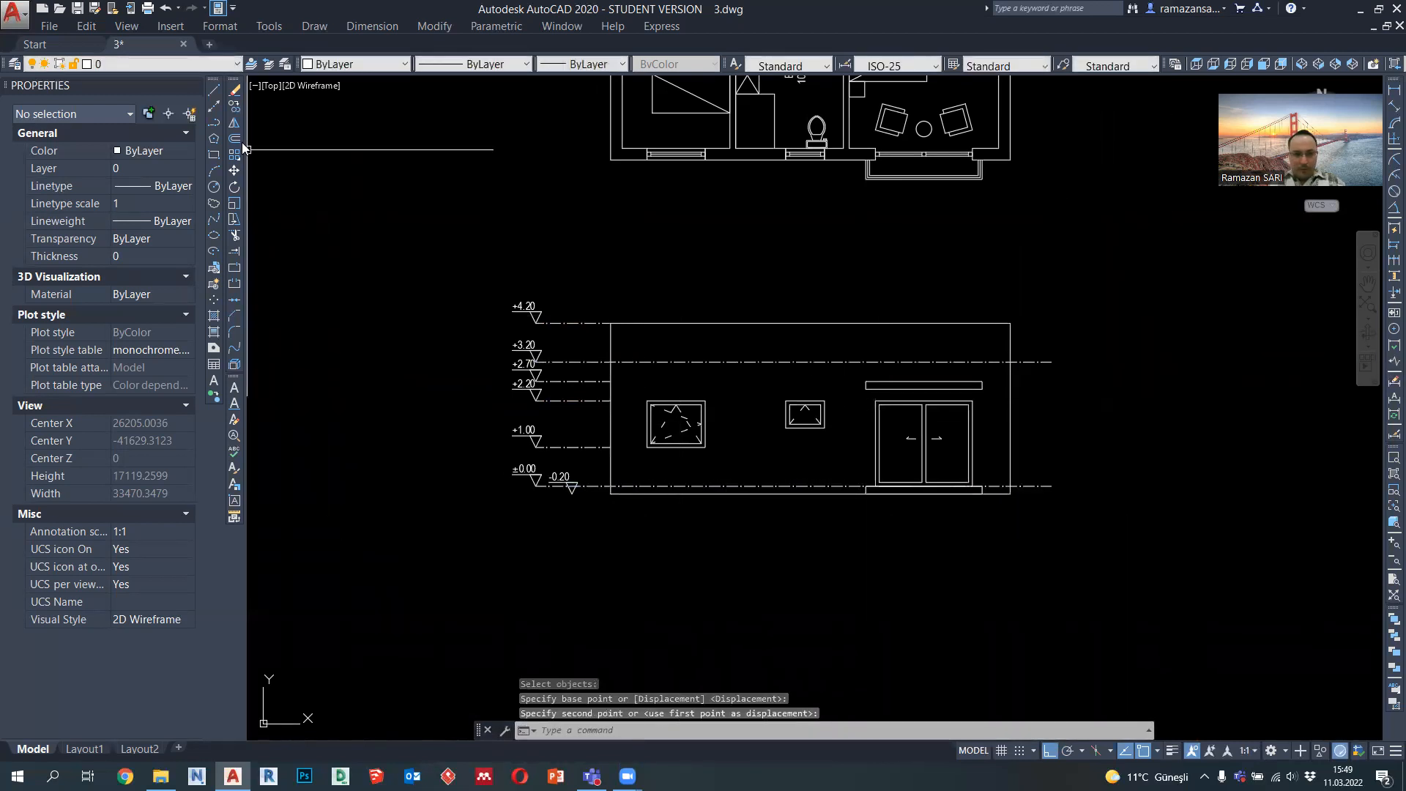
# Draw a horizontal ground line about 13292 long at the -0.20 level under the building and give it a heavier lineweight
pyautogui.click(214, 122)
pyautogui.scroll(2, 543, 545)
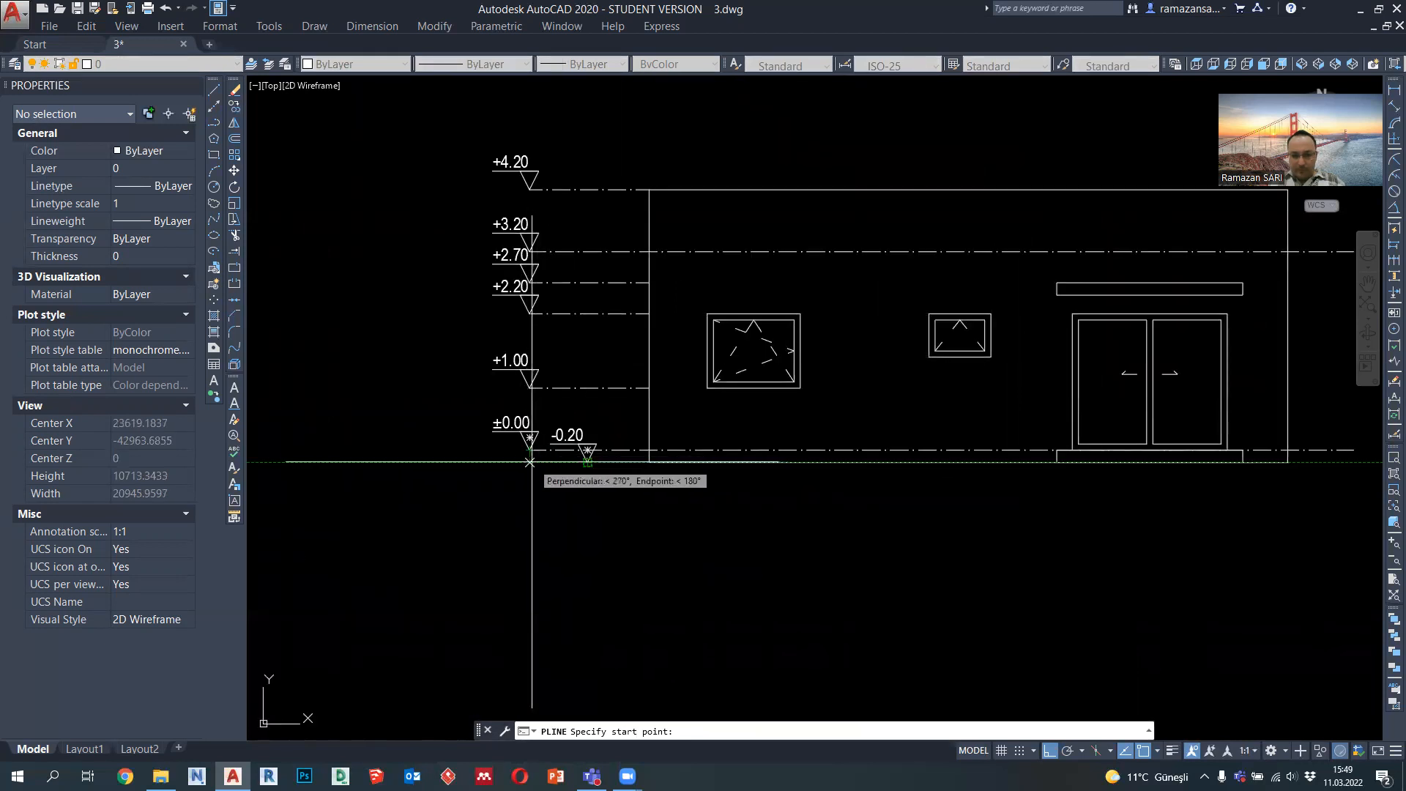
pyautogui.click(530, 463)
pyautogui.scroll(-3, 806, 440)
pyautogui.click(1033, 463)
pyautogui.press('Escape')
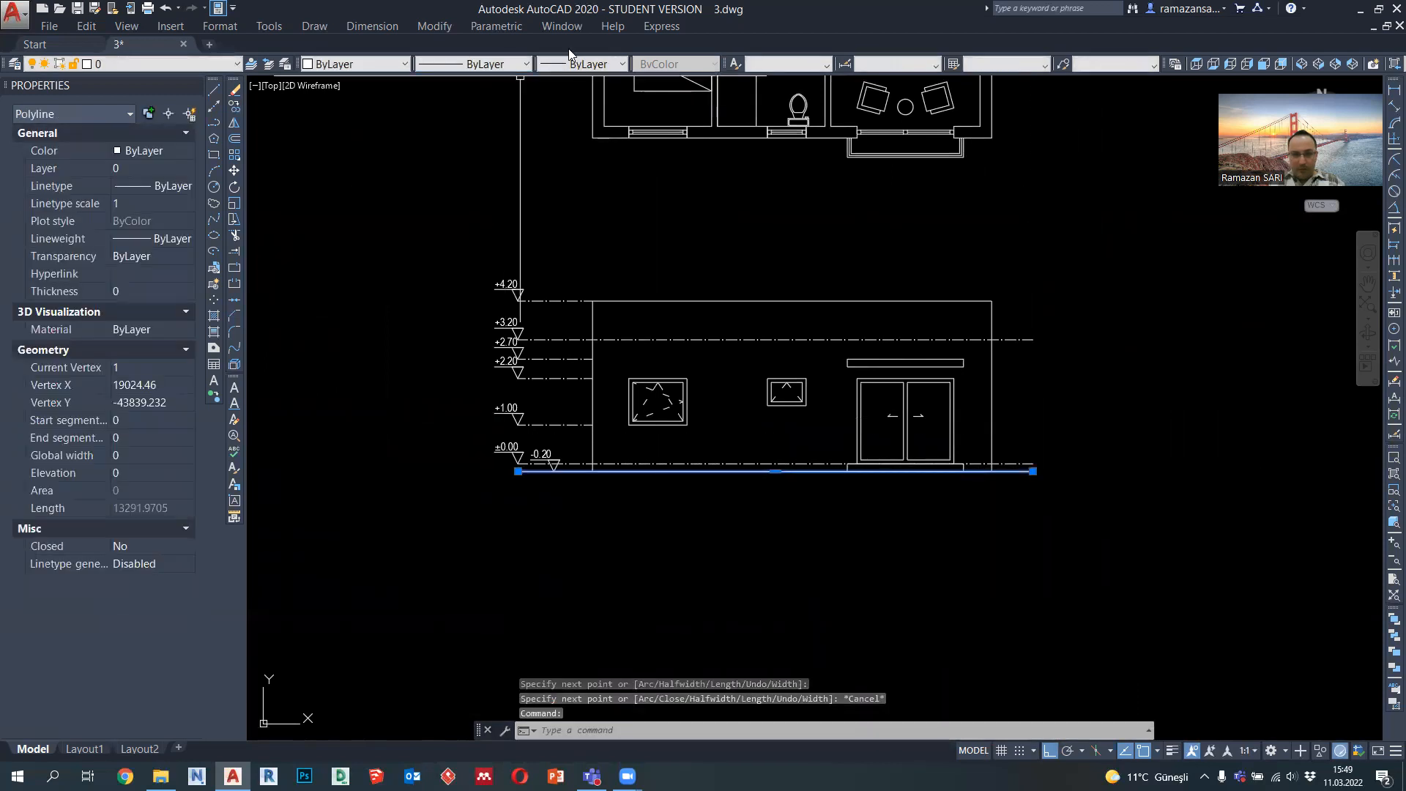
pyautogui.click(578, 63)
pyautogui.click(612, 270)
pyautogui.press('Escape')
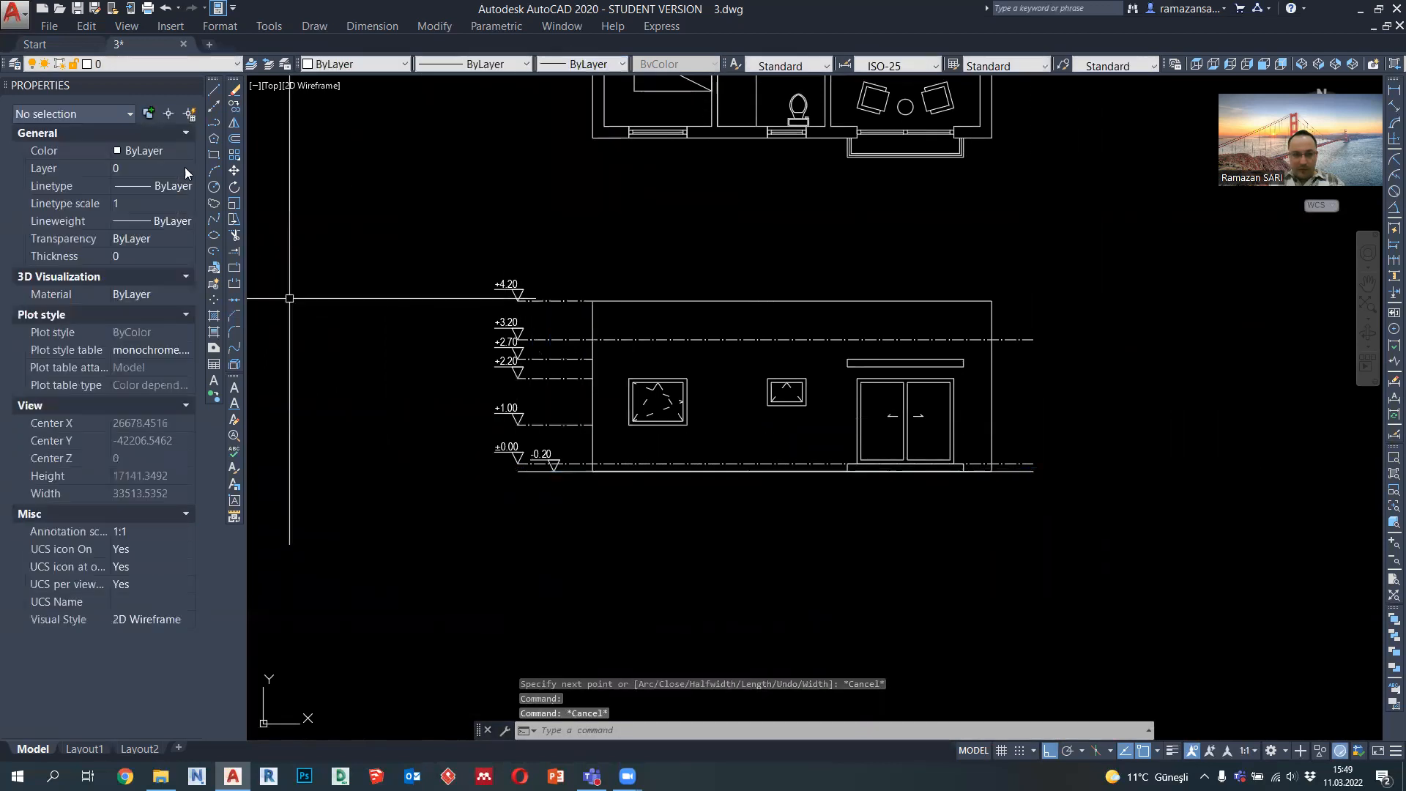
# Draw a polyline 1000 deep below the ground line, spanning its full length, to enclose the soil strip
pyautogui.click(214, 122)
pyautogui.click(520, 471)
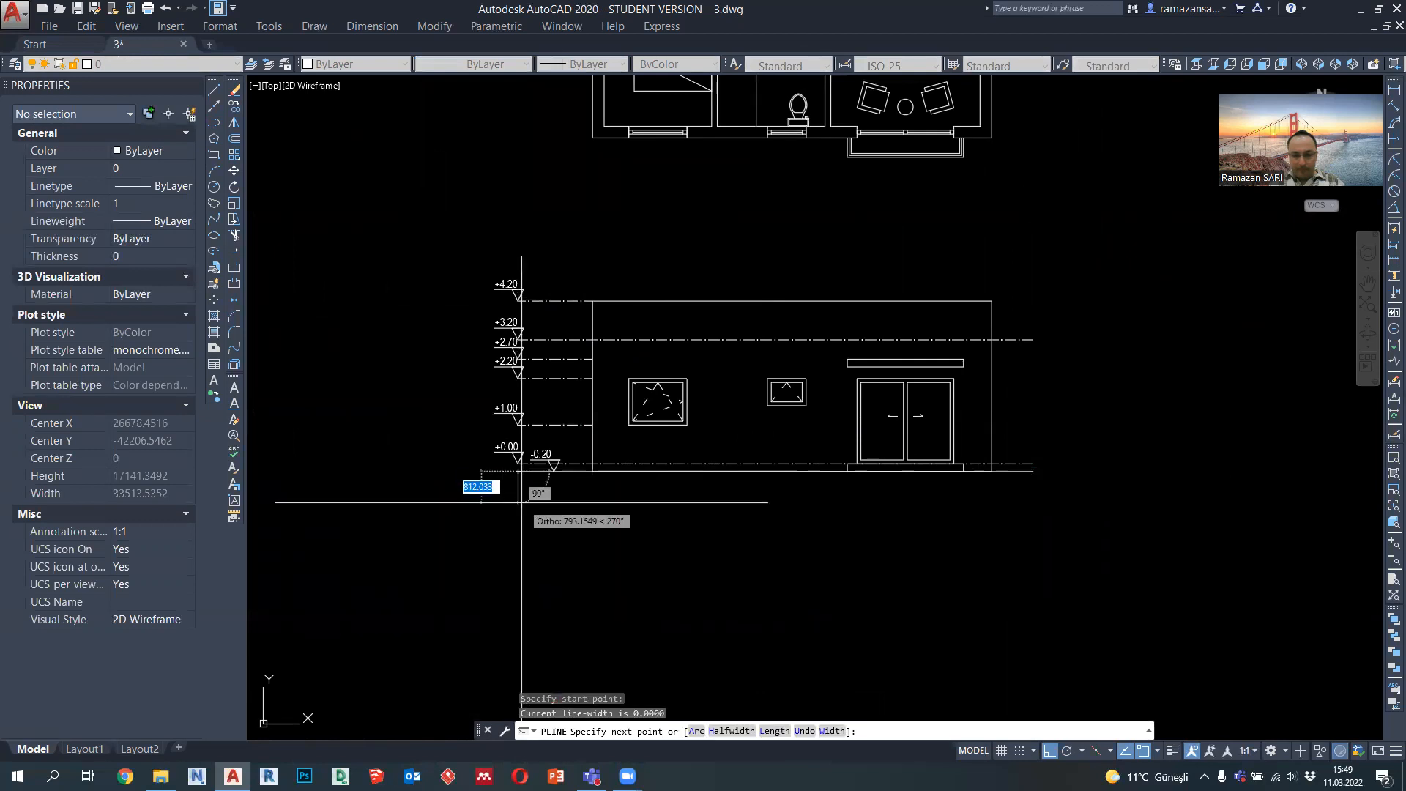
pyautogui.press('Return')
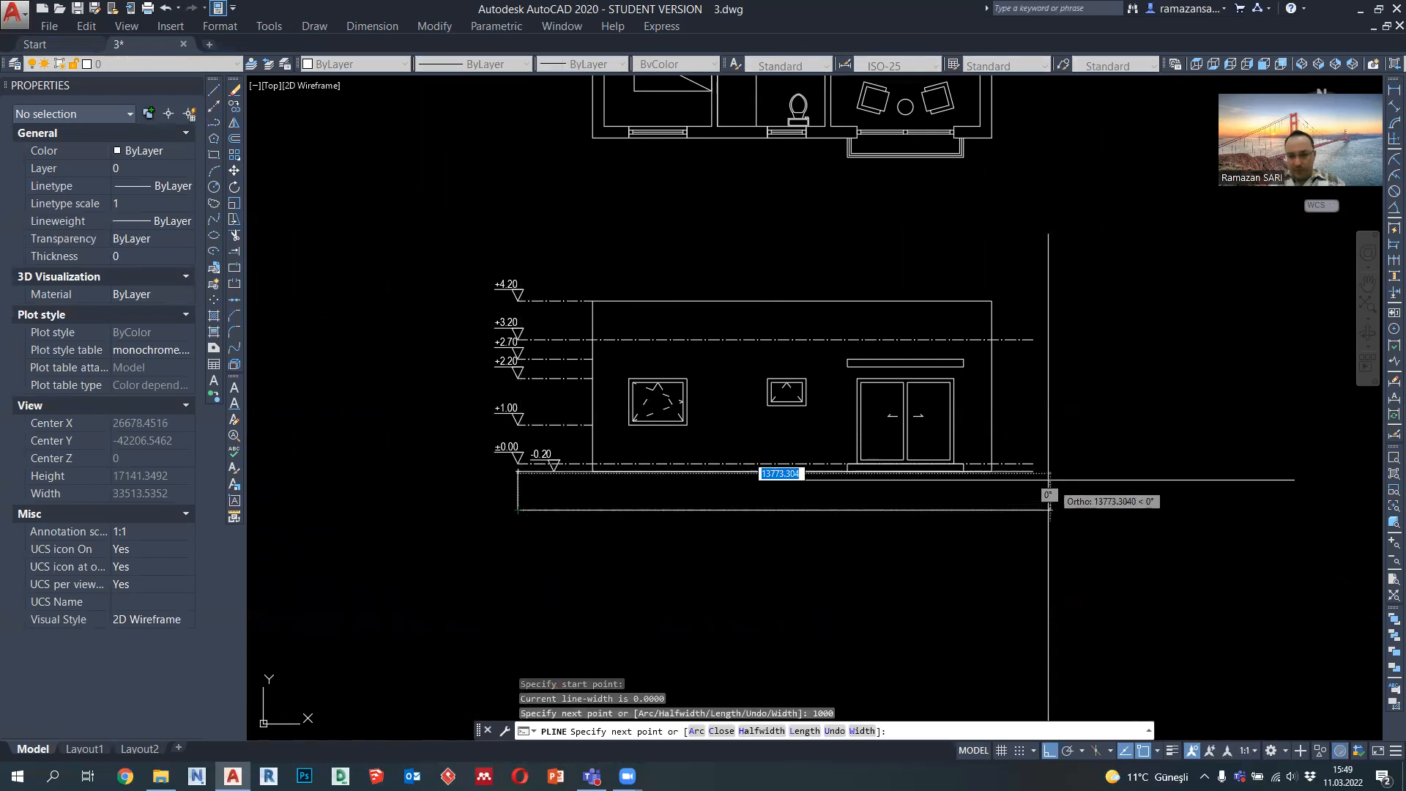
pyautogui.press('Escape')
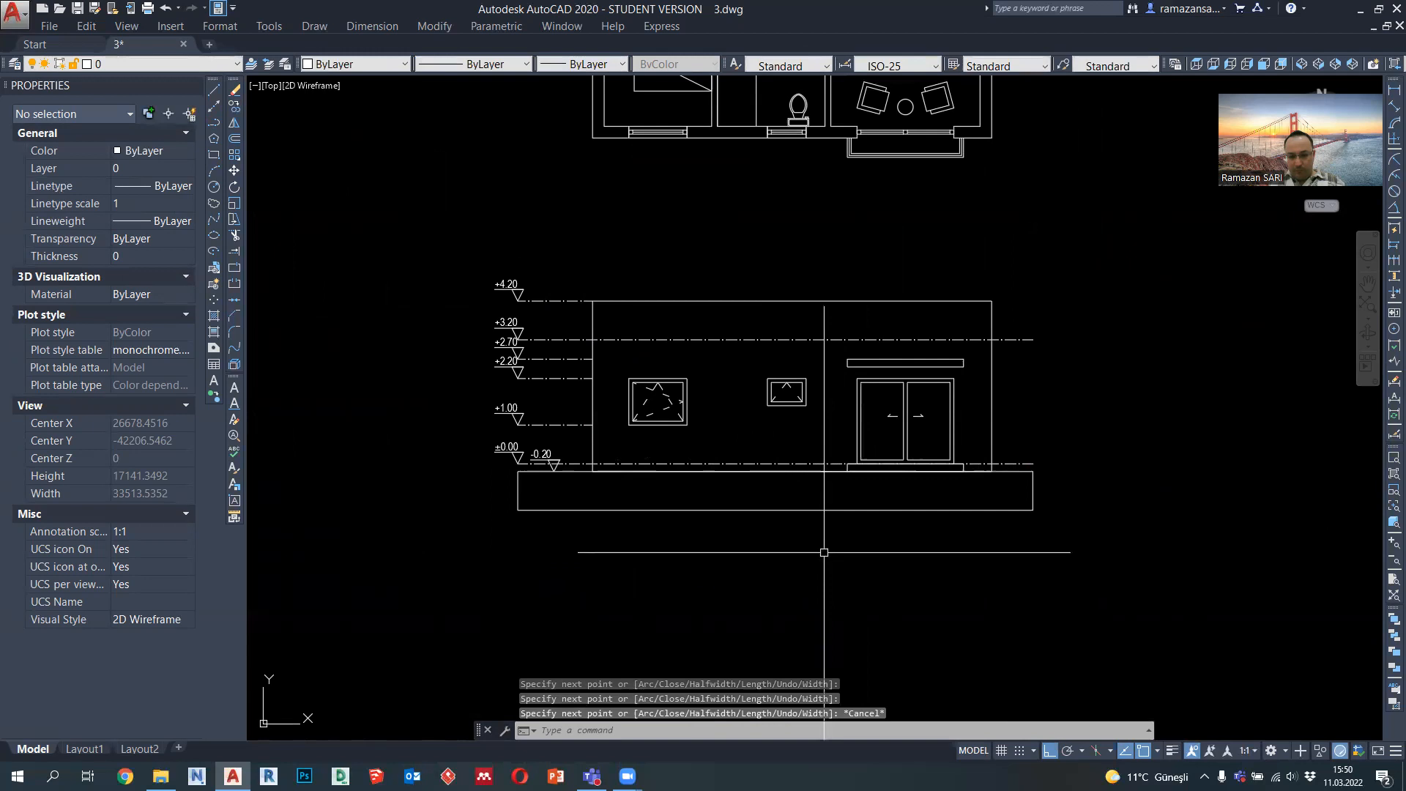
# Hatch the soil strip with the EARTH pattern at angle 45 and scale 50, and erase its lower boundary polyline
pyautogui.scroll(-2, 823, 552)
pyautogui.write('h')
pyautogui.press('Return')
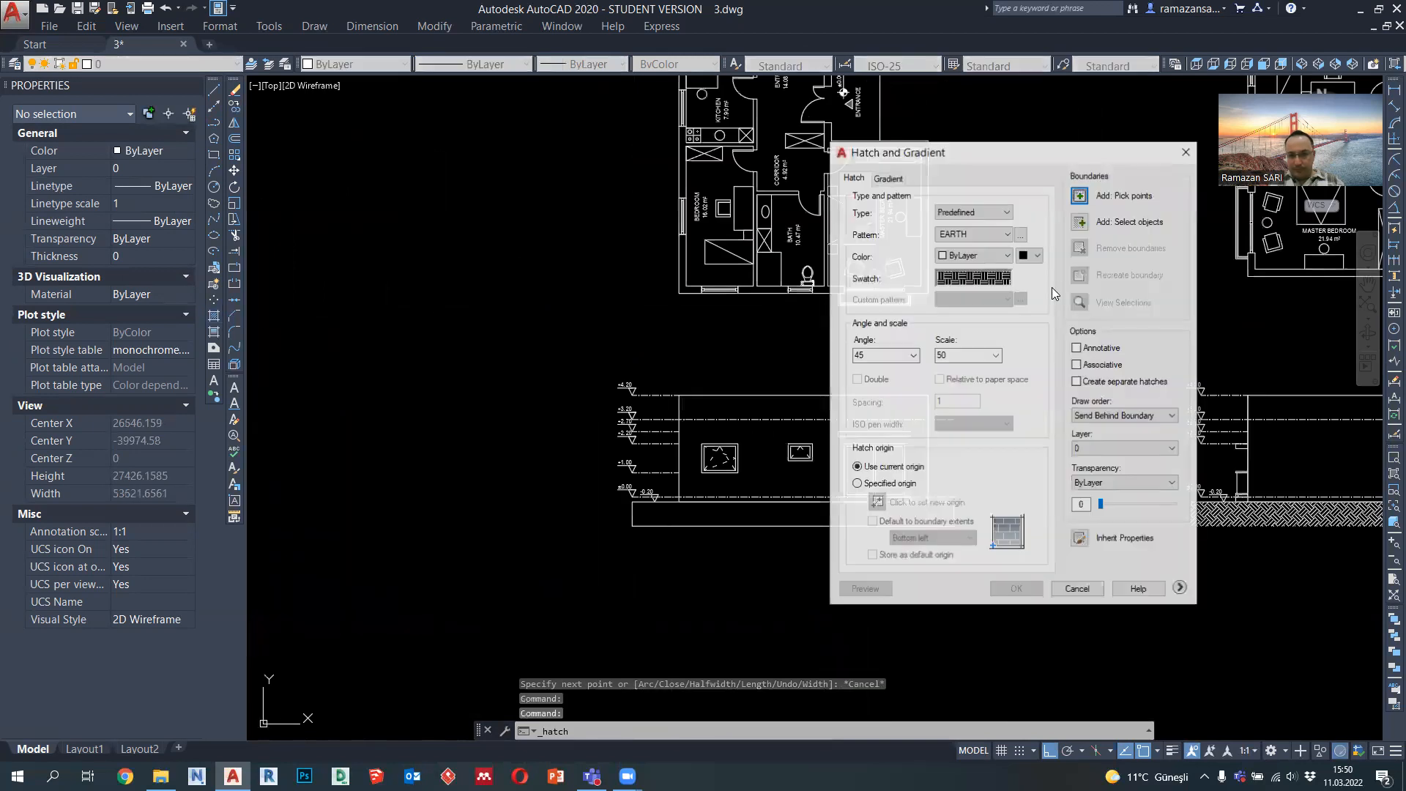
pyautogui.click(1077, 191)
pyautogui.click(794, 513)
pyautogui.press('Return')
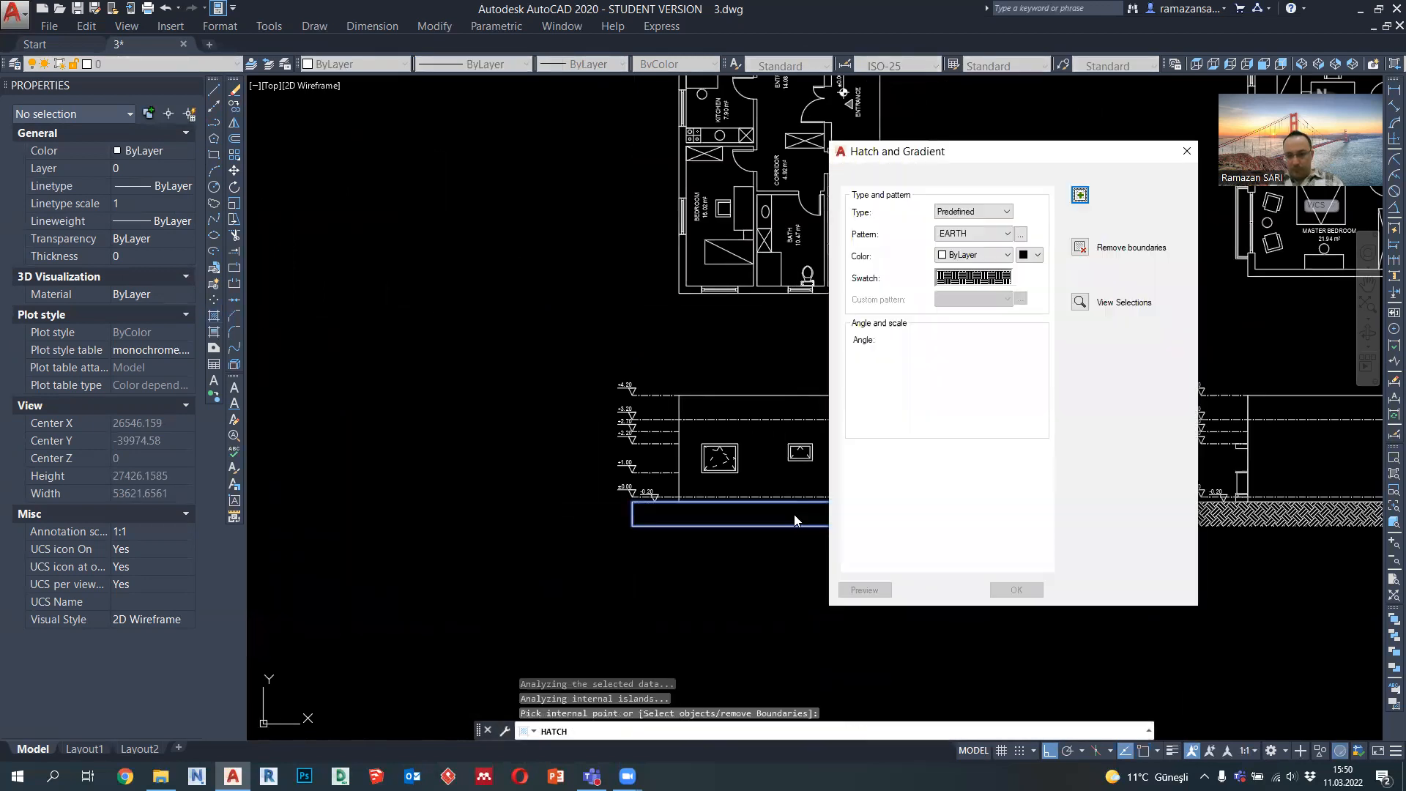
pyautogui.press('Return')
pyautogui.click(832, 526)
pyautogui.press('Delete')
# Set the lineweight of the soil hatch to 0.09 mm
pyautogui.click(827, 517)
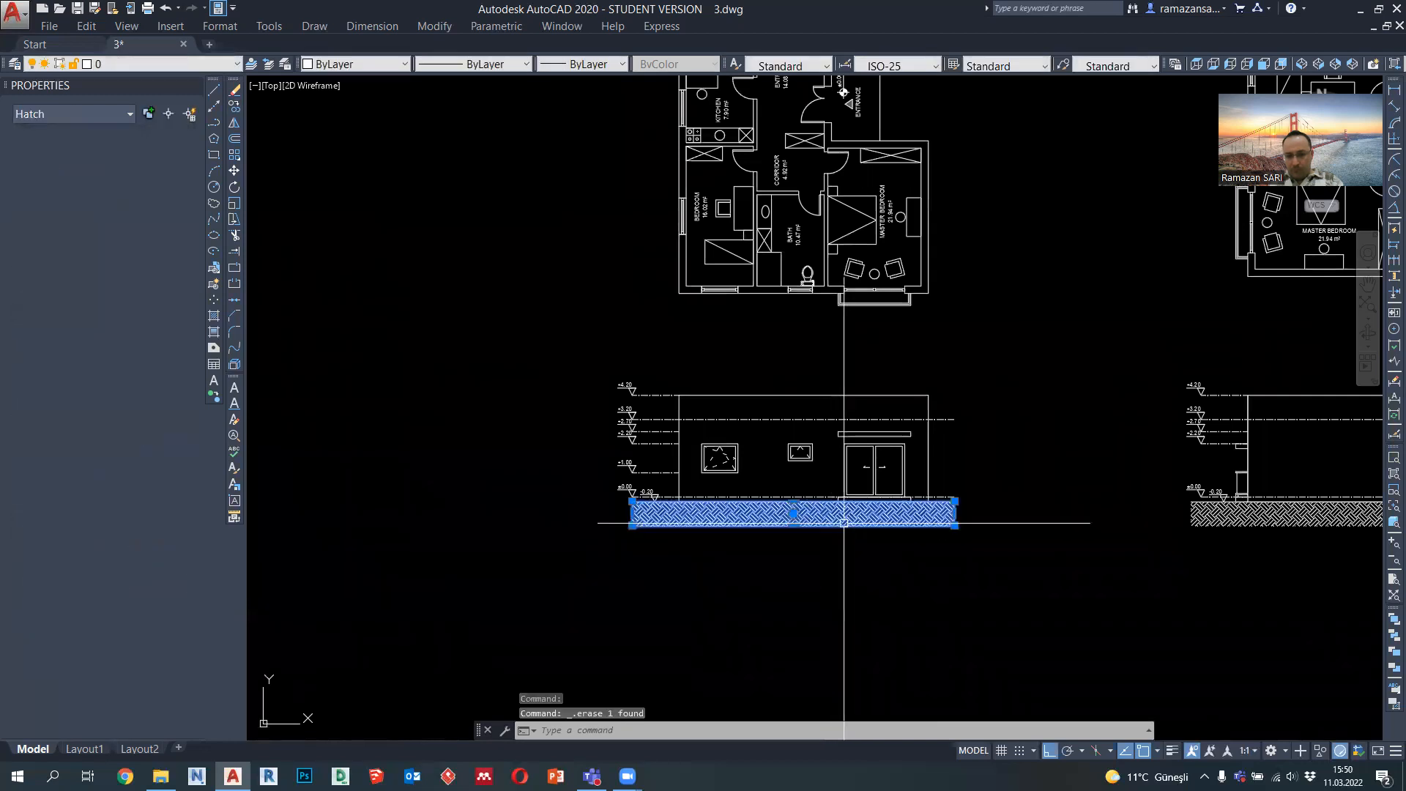
pyautogui.click(586, 64)
pyautogui.press('Escape')
pyautogui.press('Escape')
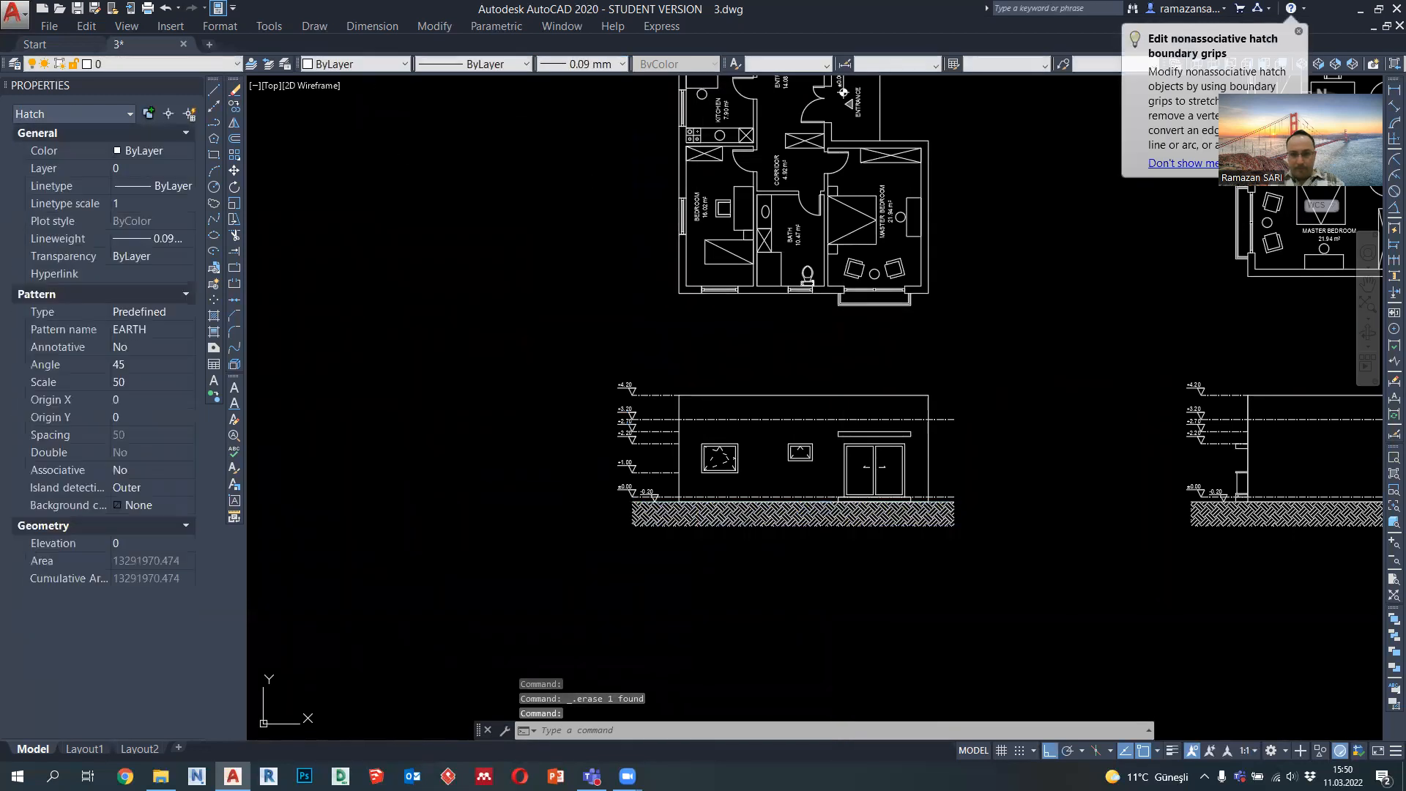
# Define a plot window around the finished elevation with its level markers and soil hatch, and open the plot preview
pyautogui.moveTo(660, 462); pyautogui.dragTo(604, 458, button='middle')
pyautogui.click(148, 8)
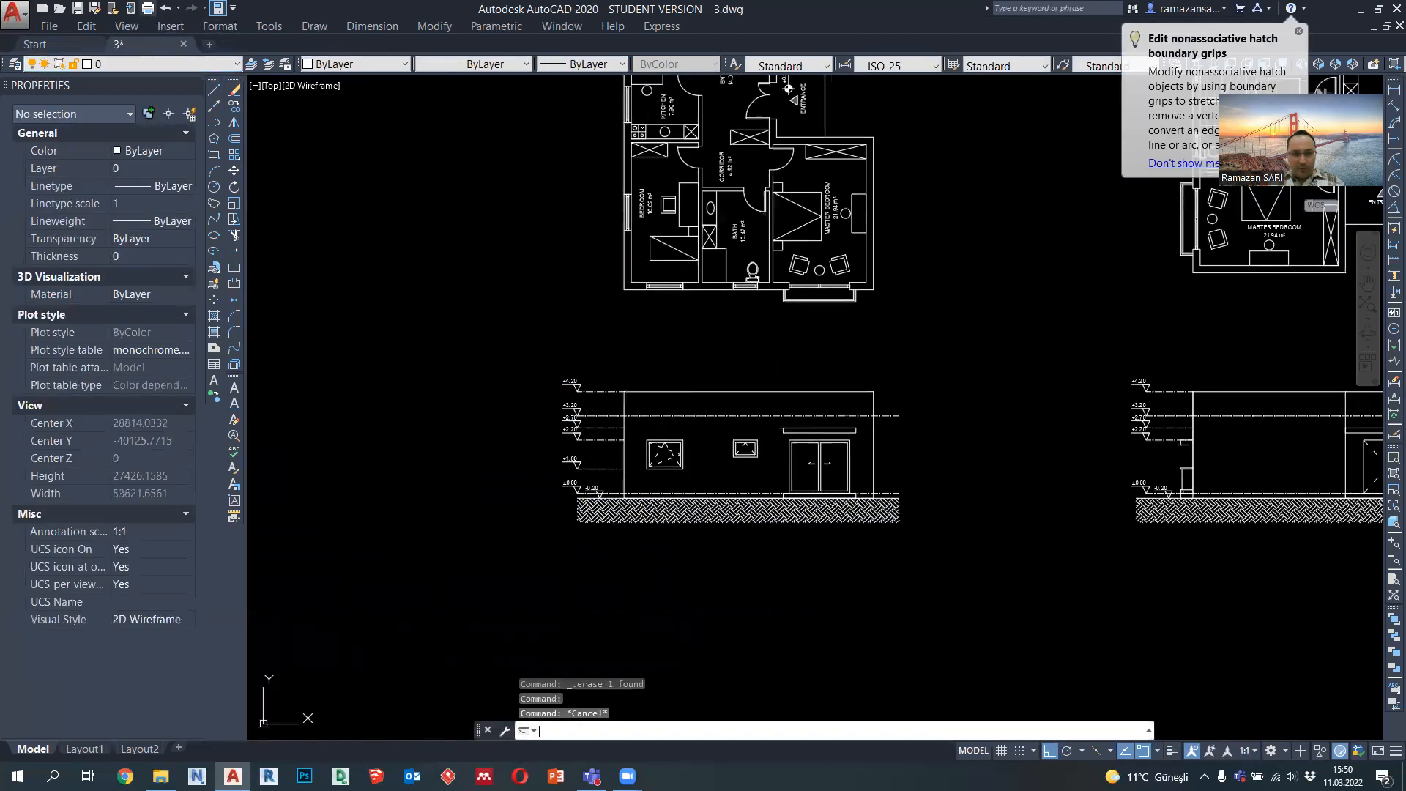
pyautogui.click(577, 461)
pyautogui.click(541, 358)
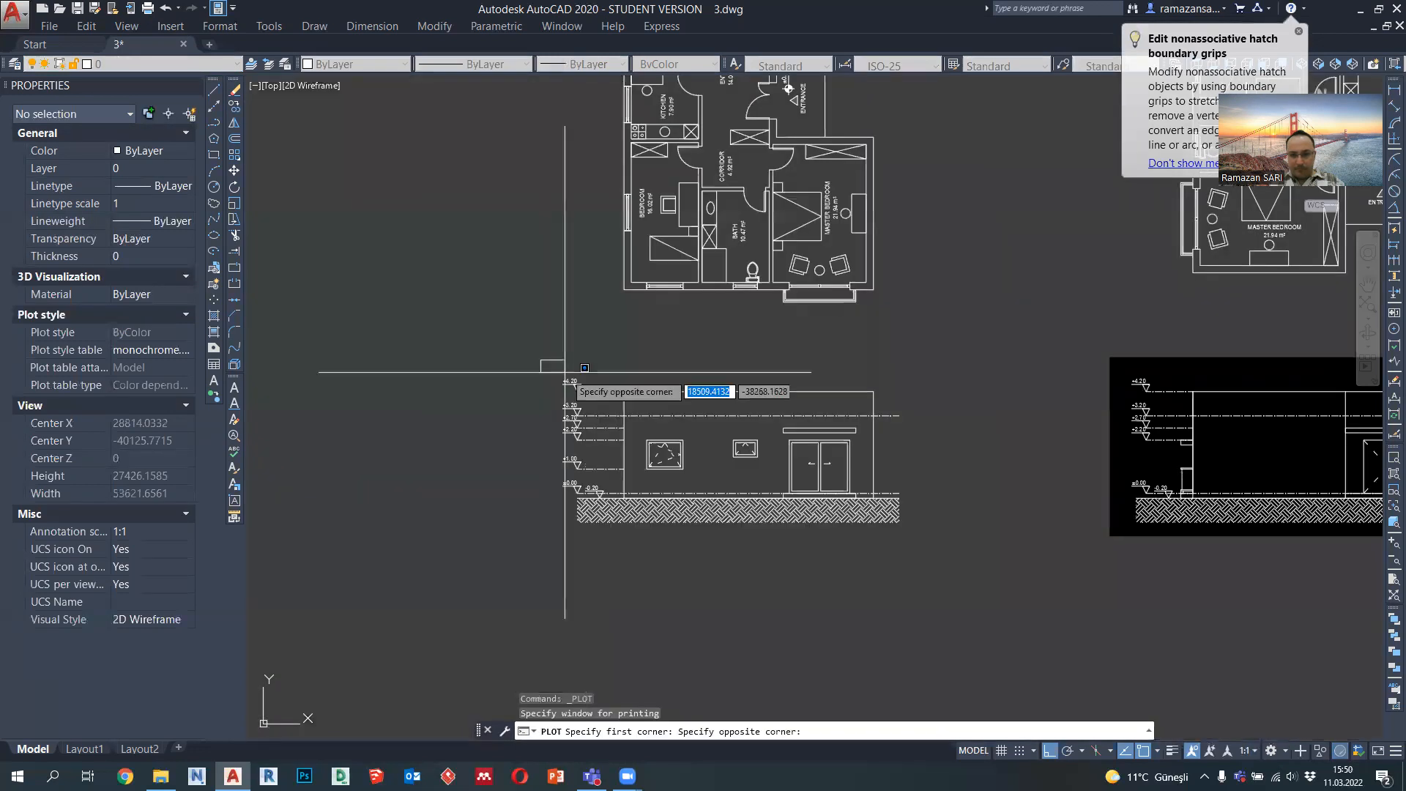
pyautogui.click(909, 528)
pyautogui.click(463, 565)
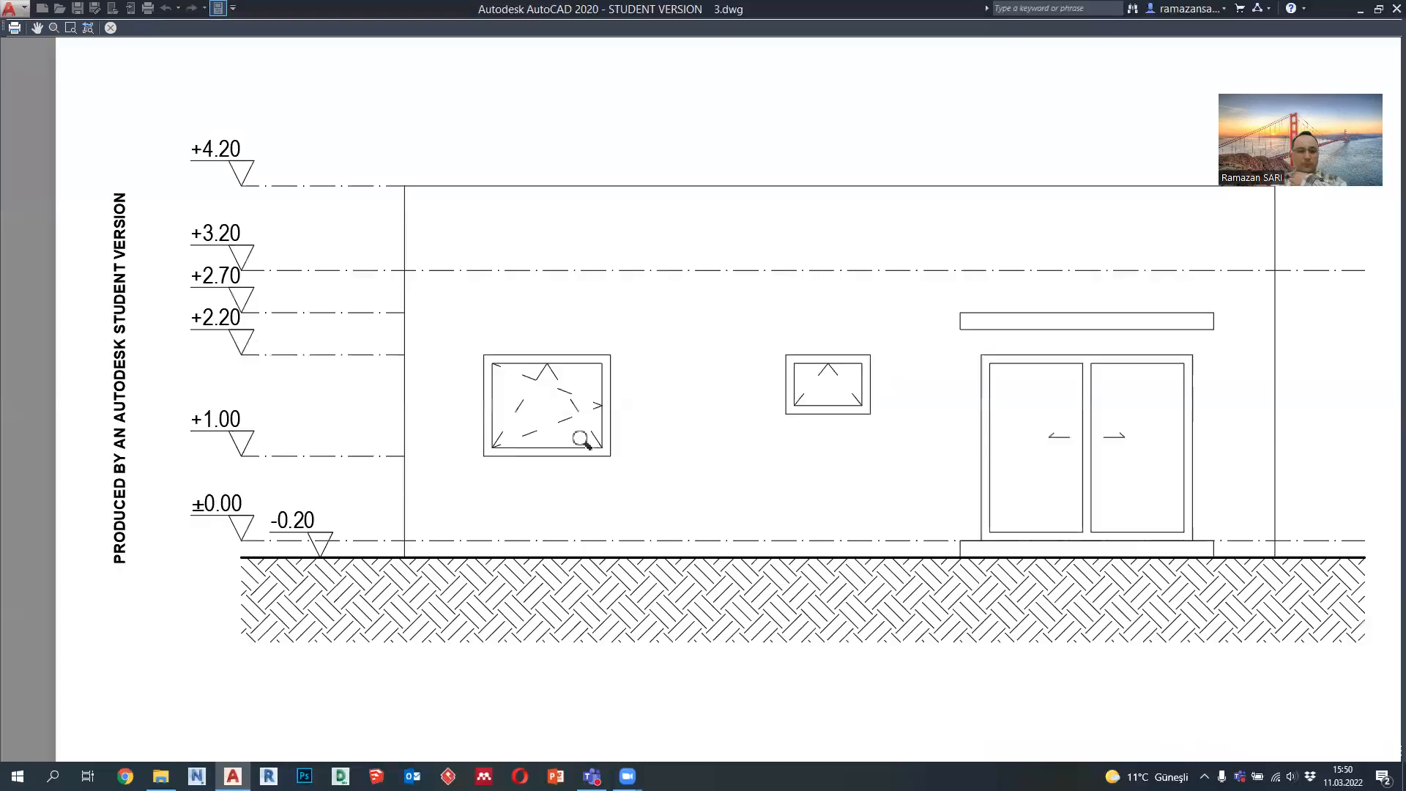
# Examine the lineweights of the outline, windows, bay window and ground line in the plot preview, and leave without plotting
pyautogui.scroll(2, 582, 440)
pyautogui.moveTo(914, 453); pyautogui.dragTo(684, 512, button='middle')
pyautogui.scroll(-2, 687, 511)
pyautogui.scroll(2, 687, 511)
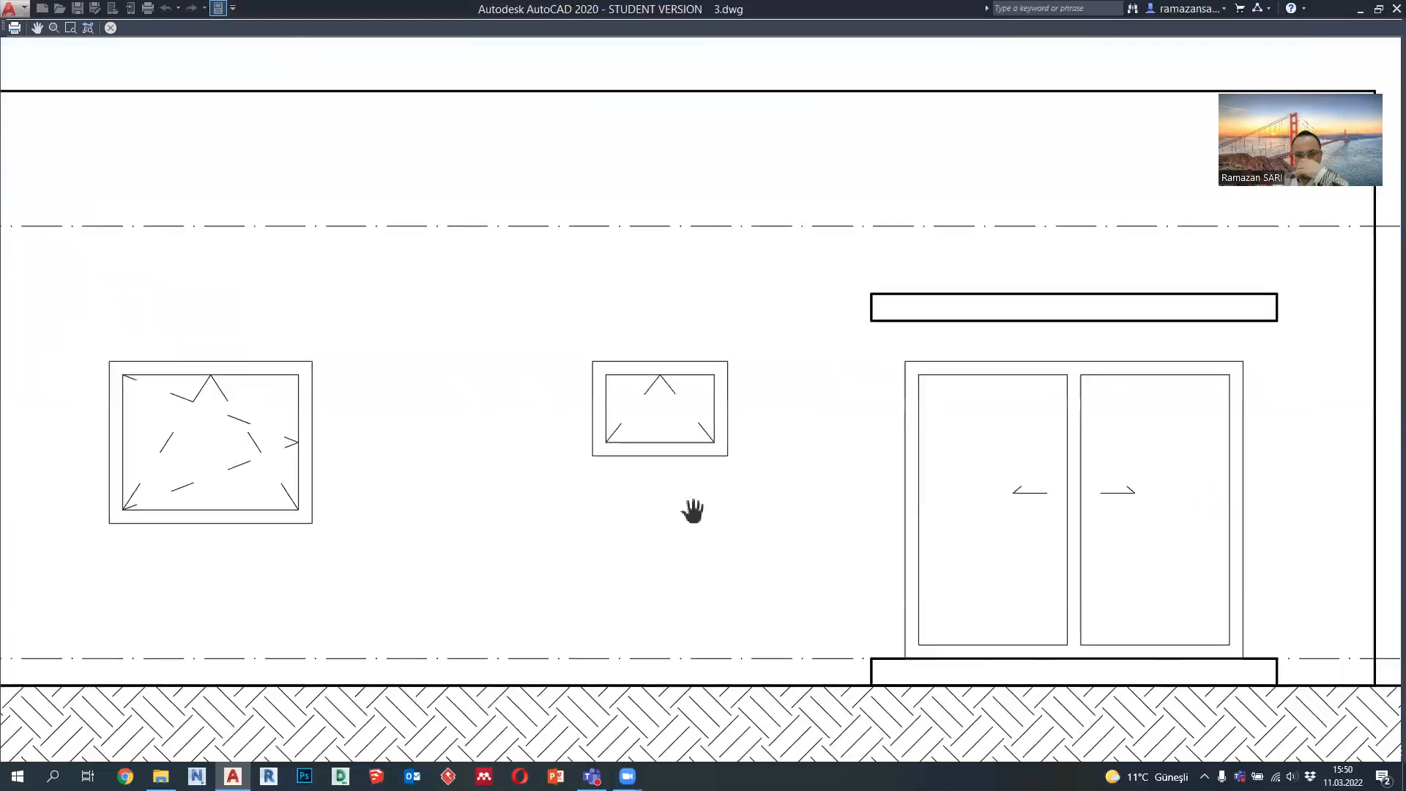
pyautogui.moveTo(920, 516); pyautogui.dragTo(970, 534, button='middle')
pyautogui.scroll(-2, 969, 535)
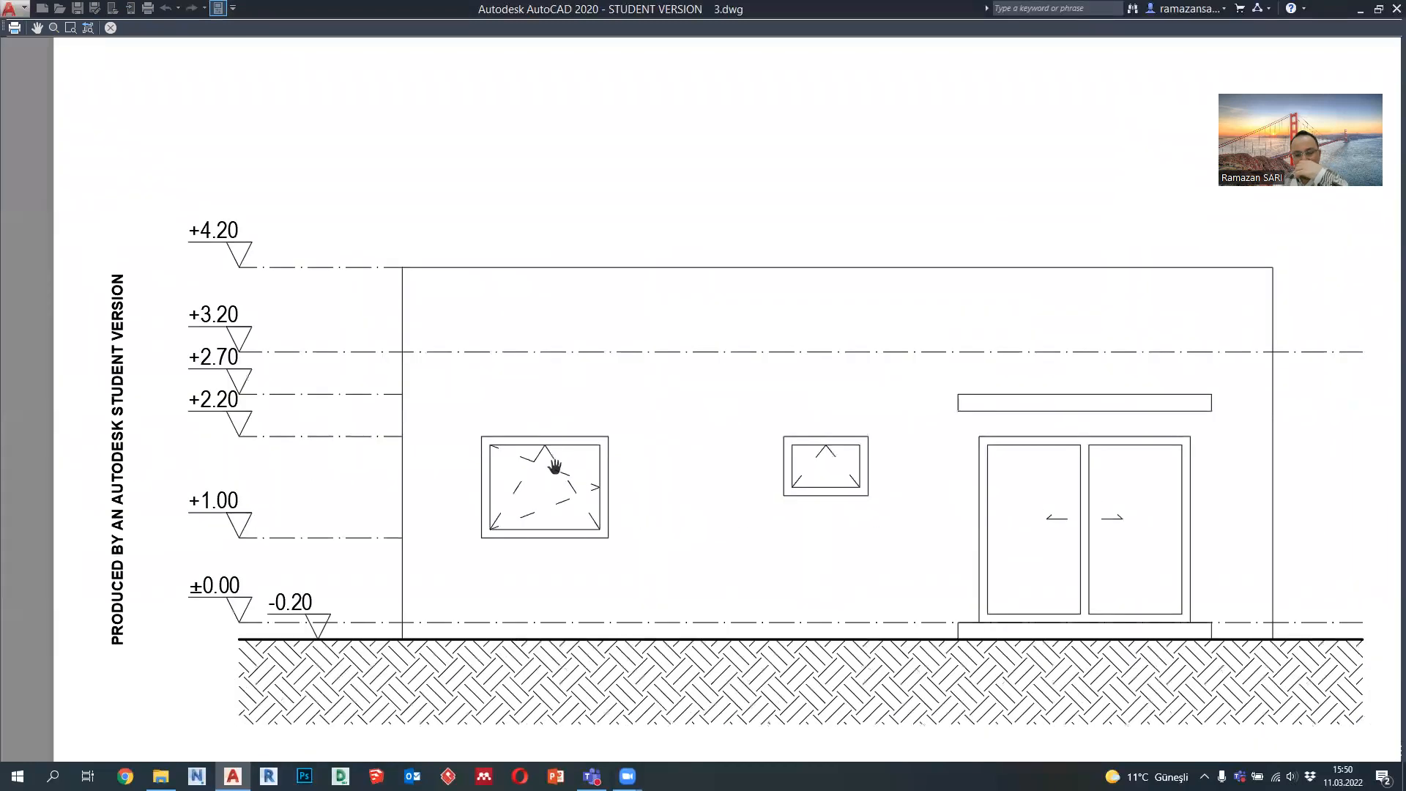
pyautogui.scroll(2, 652, 467)
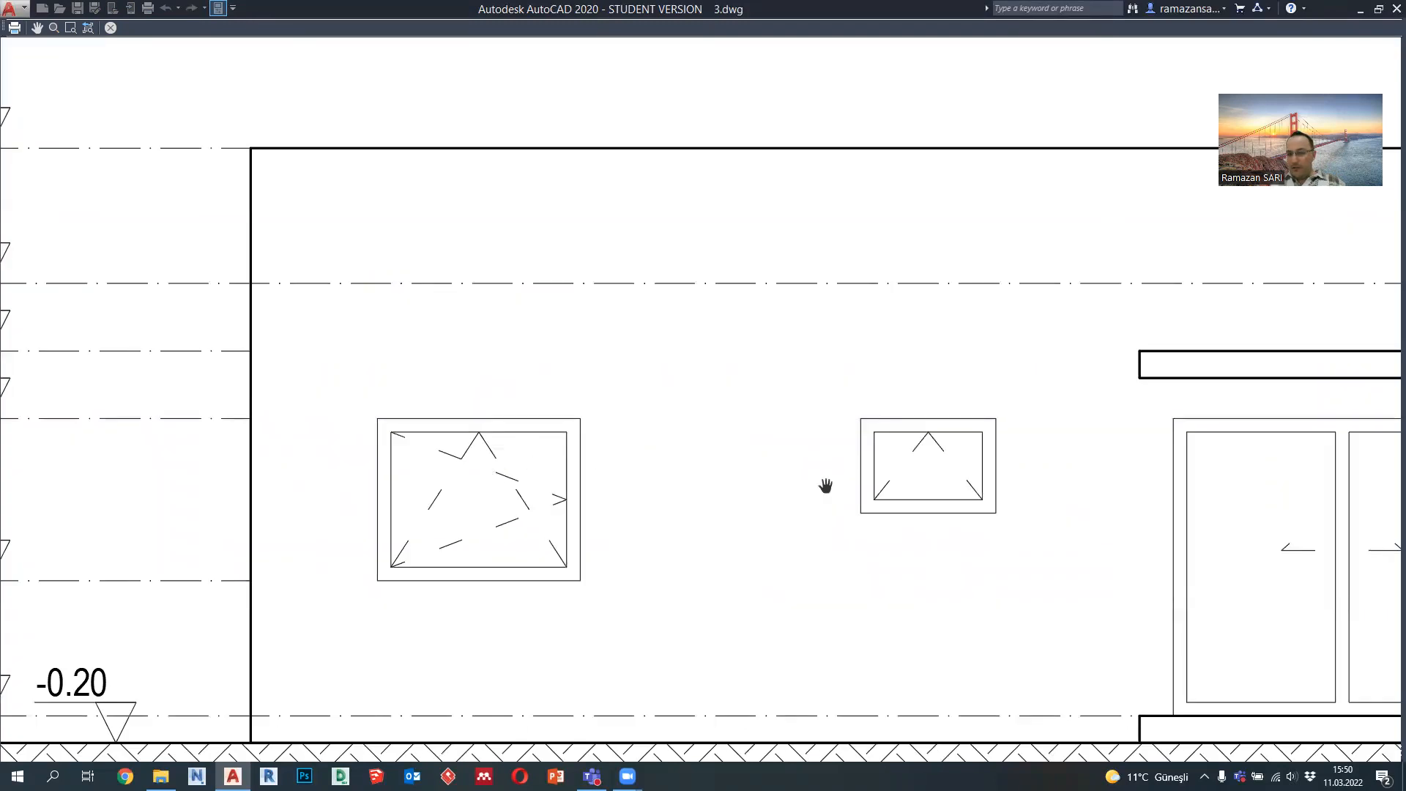
pyautogui.press('Escape')
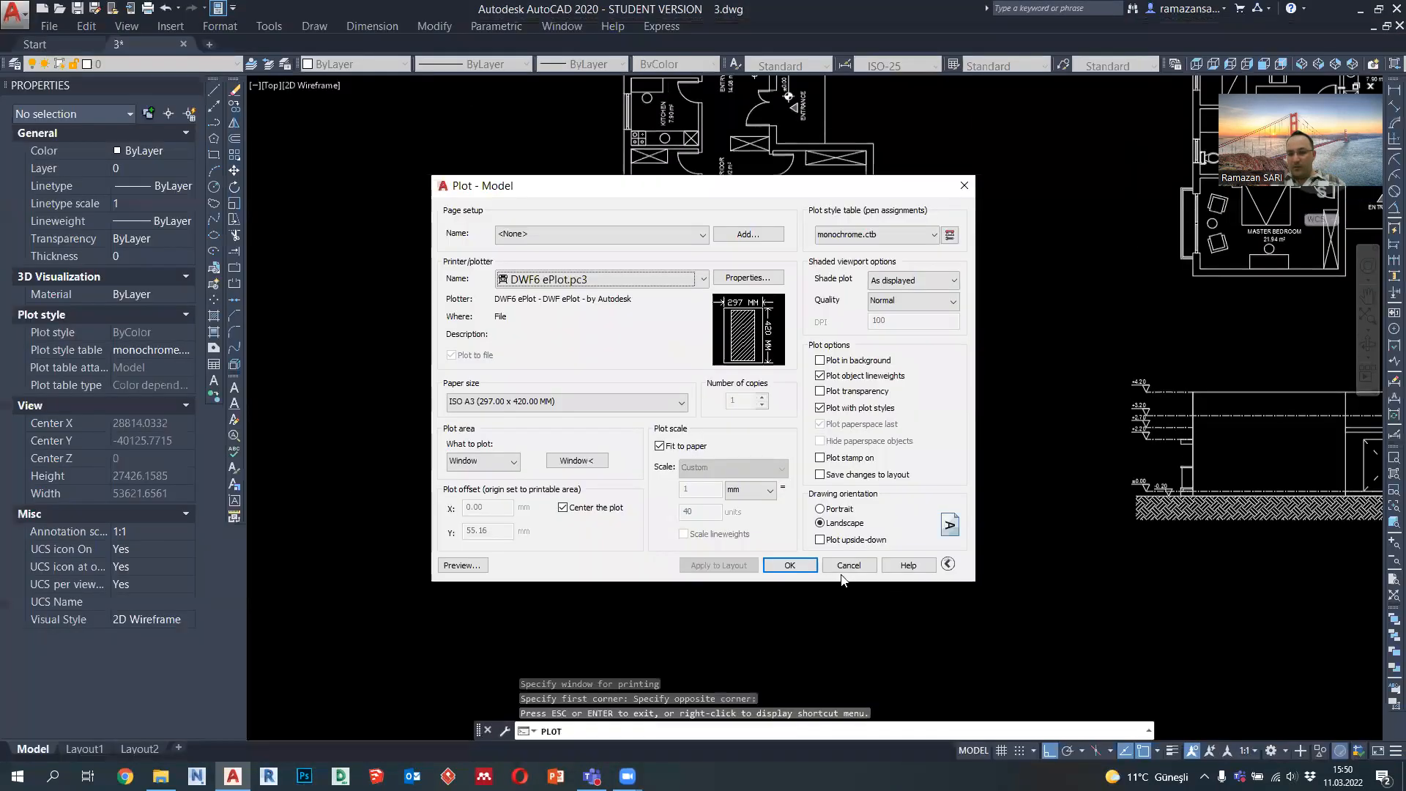
pyautogui.click(816, 566)
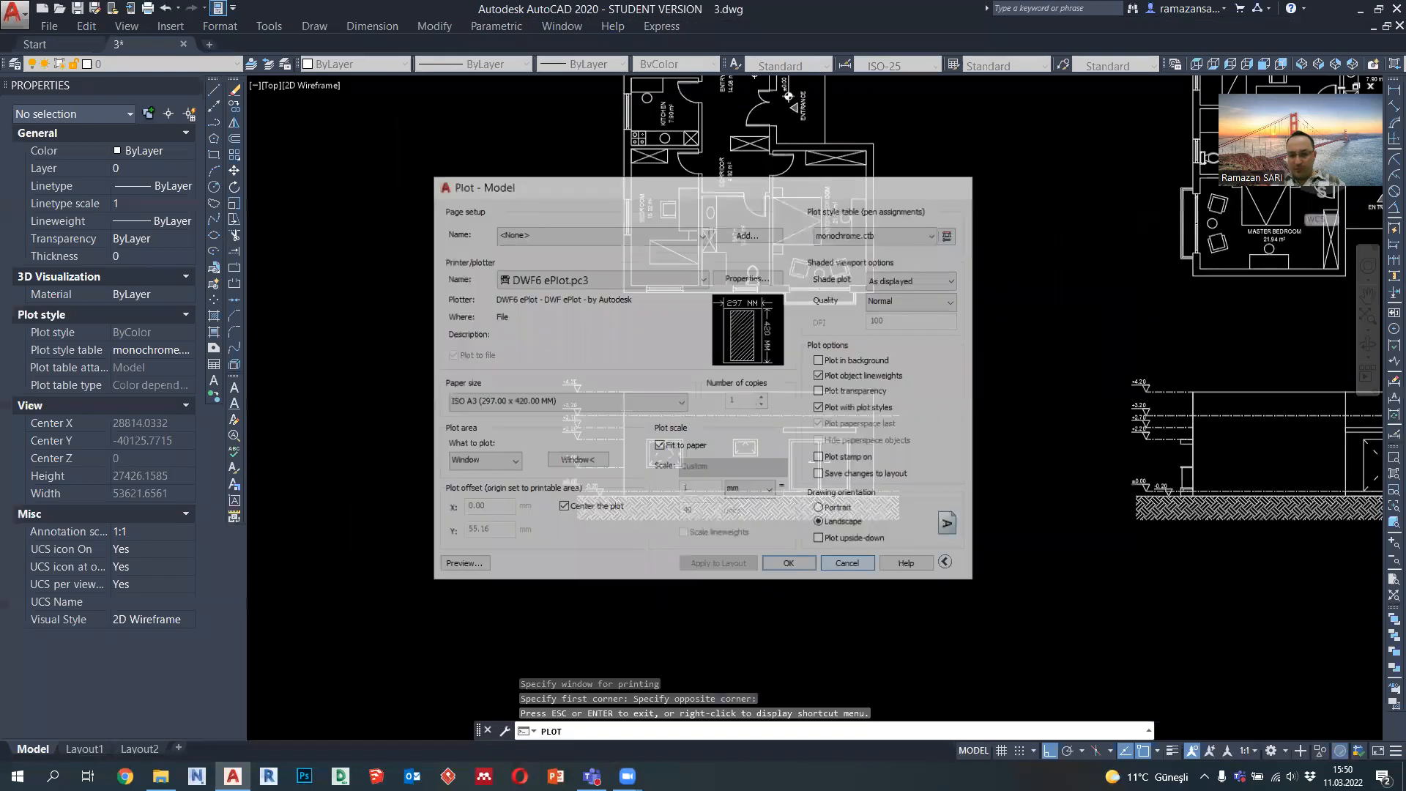
# Set the lineweight of the frames and opening symbols of both small windows and the bay window to 0.15 mm
pyautogui.scroll(4, 686, 452)
pyautogui.click(691, 500)
pyautogui.click(577, 408)
pyautogui.click(879, 471)
pyautogui.click(794, 407)
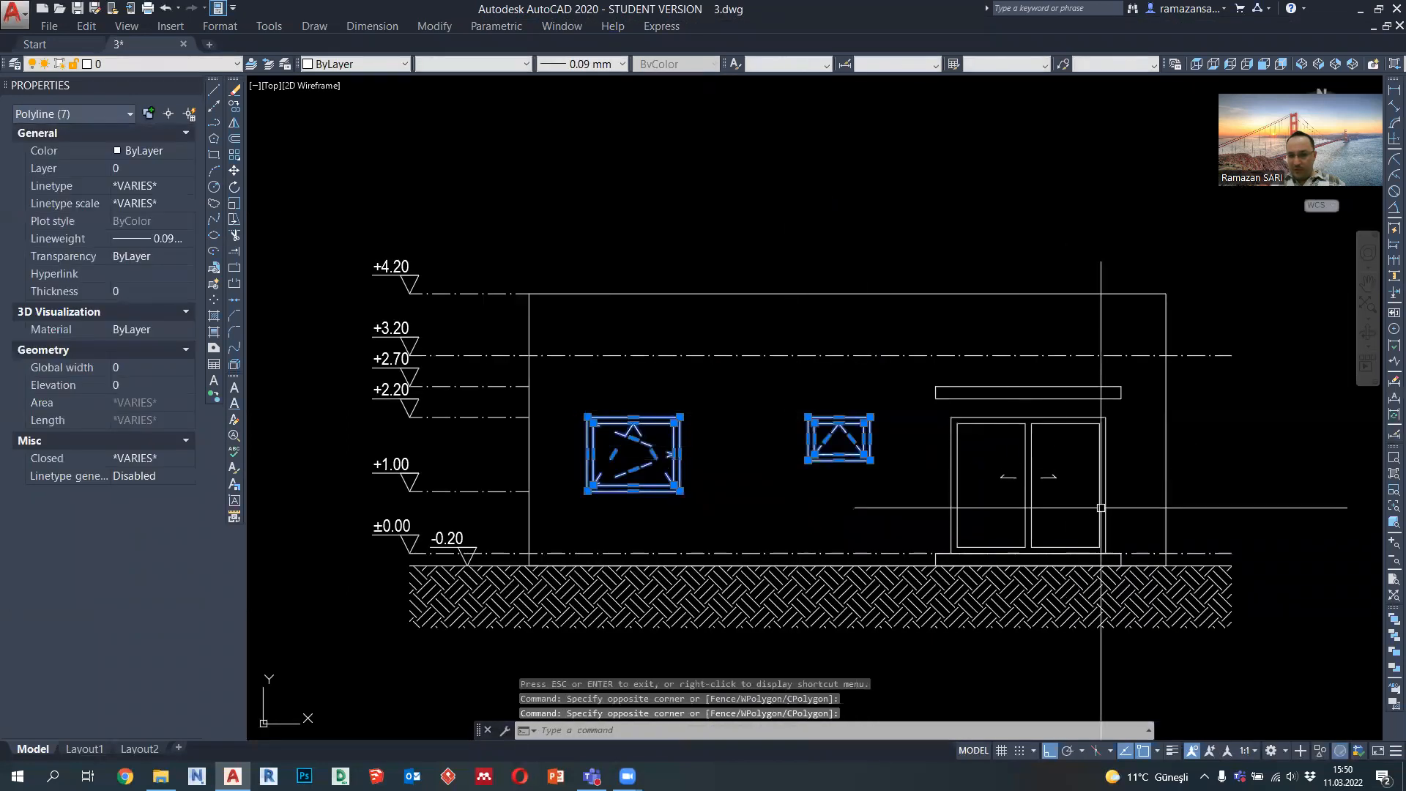
pyautogui.click(1139, 562)
pyautogui.click(941, 419)
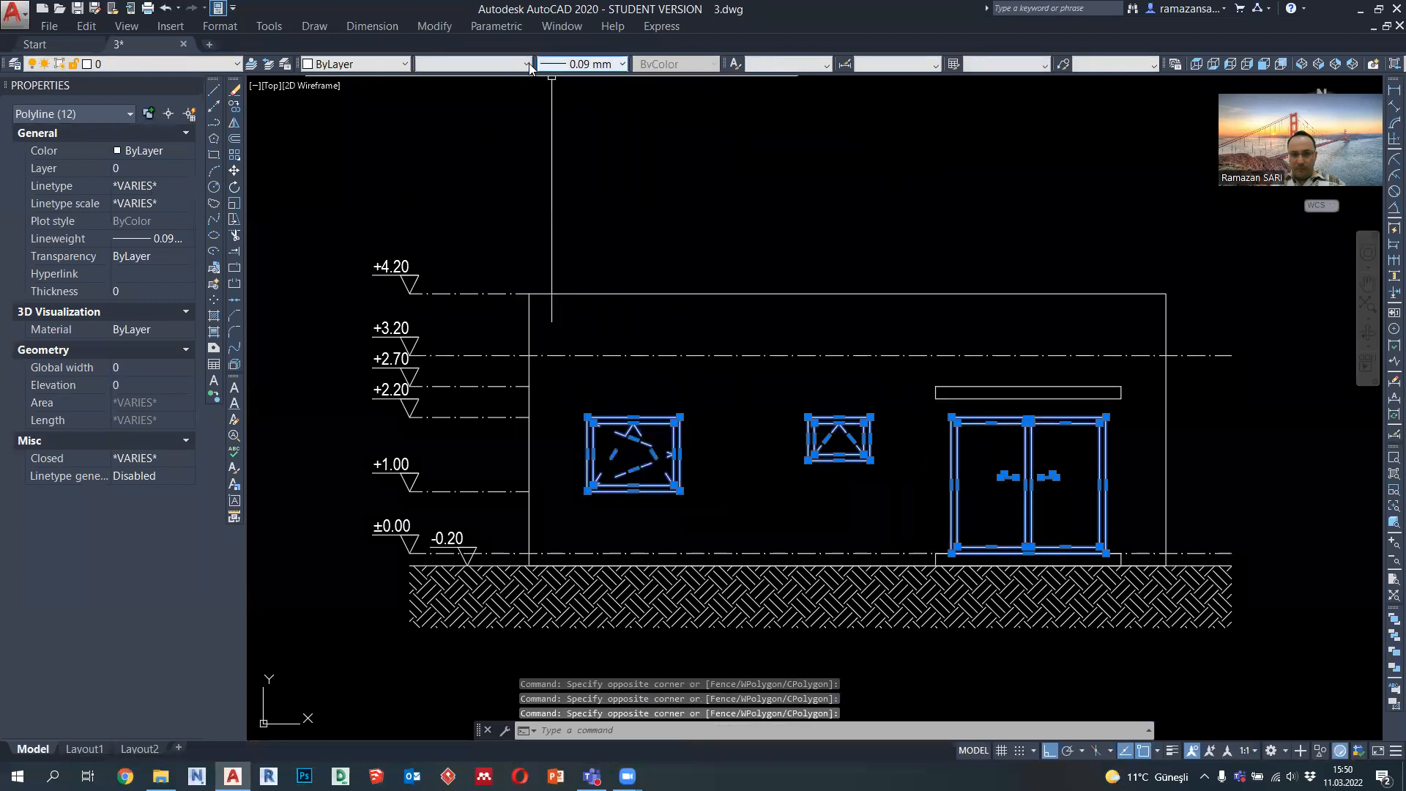
pyautogui.click(571, 66)
pyautogui.click(596, 220)
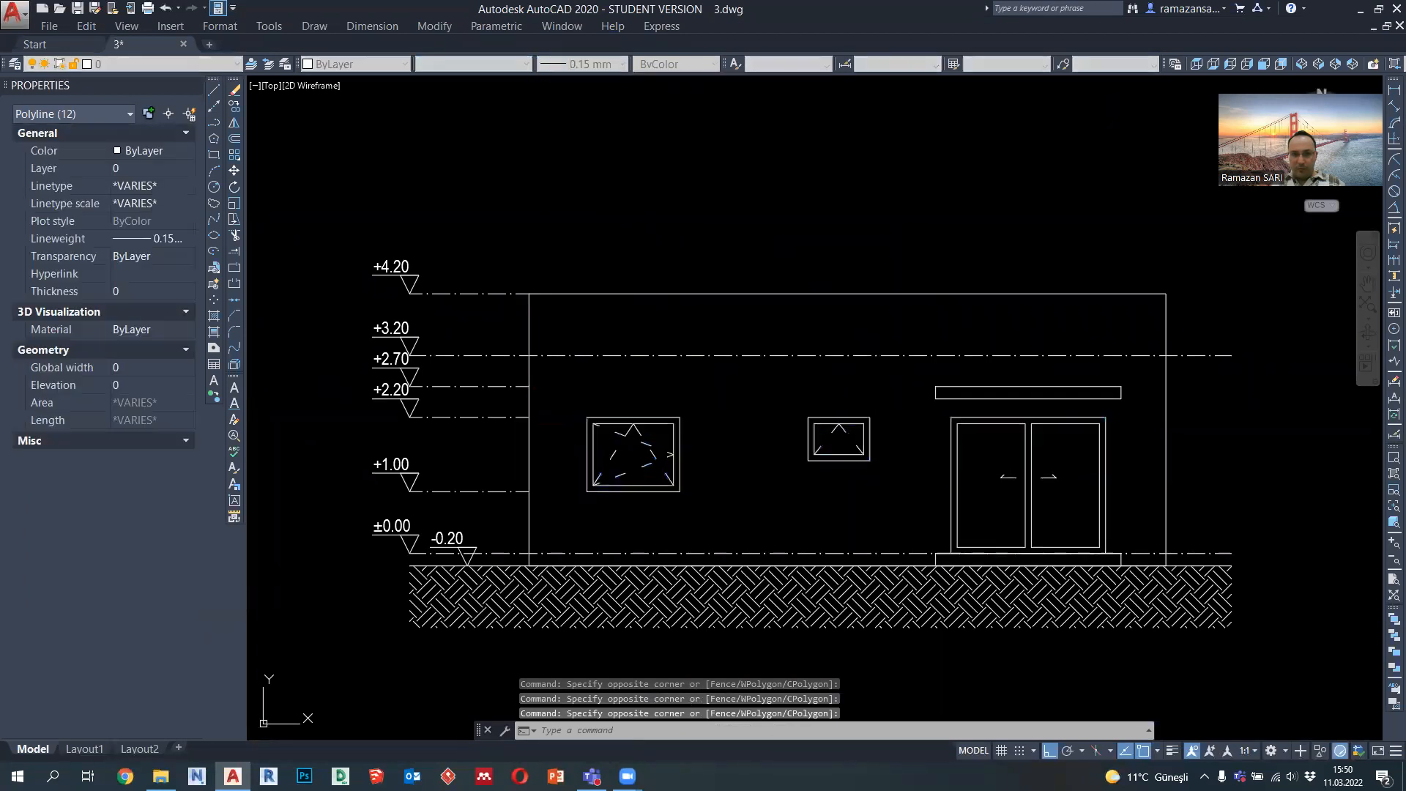
pyautogui.press('Escape')
# Preview the elevation's plot again to check the window lineweights, and close it without plotting
pyautogui.click(464, 569)
pyautogui.scroll(2, 551, 438)
pyautogui.scroll(1, 665, 419)
pyautogui.scroll(-1, 665, 420)
pyautogui.moveTo(1315, 408); pyautogui.dragTo(907, 439, button='middle')
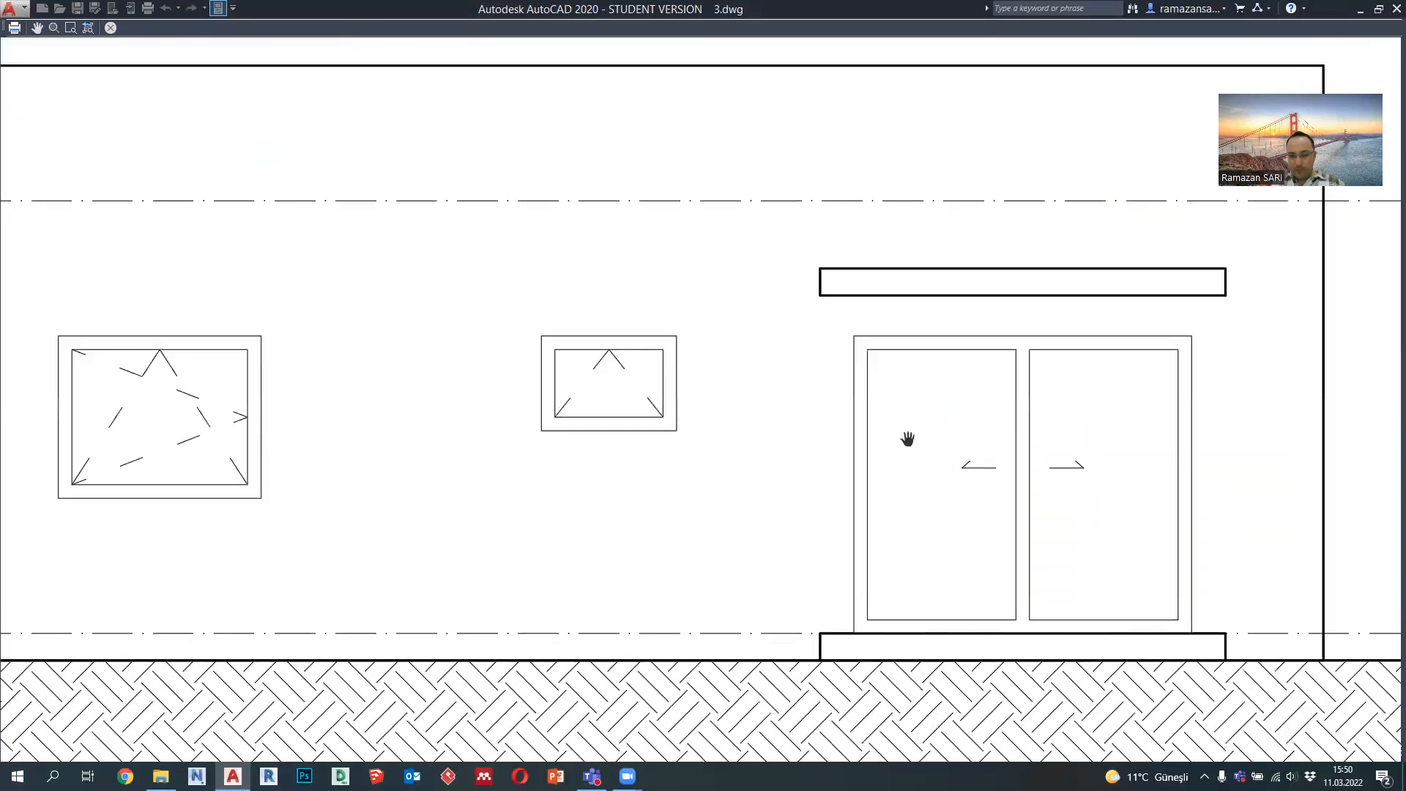
pyautogui.moveTo(773, 443); pyautogui.dragTo(891, 492, button='middle')
pyautogui.scroll(-2, 826, 464)
pyautogui.scroll(-3, 717, 552)
pyautogui.press('Escape')
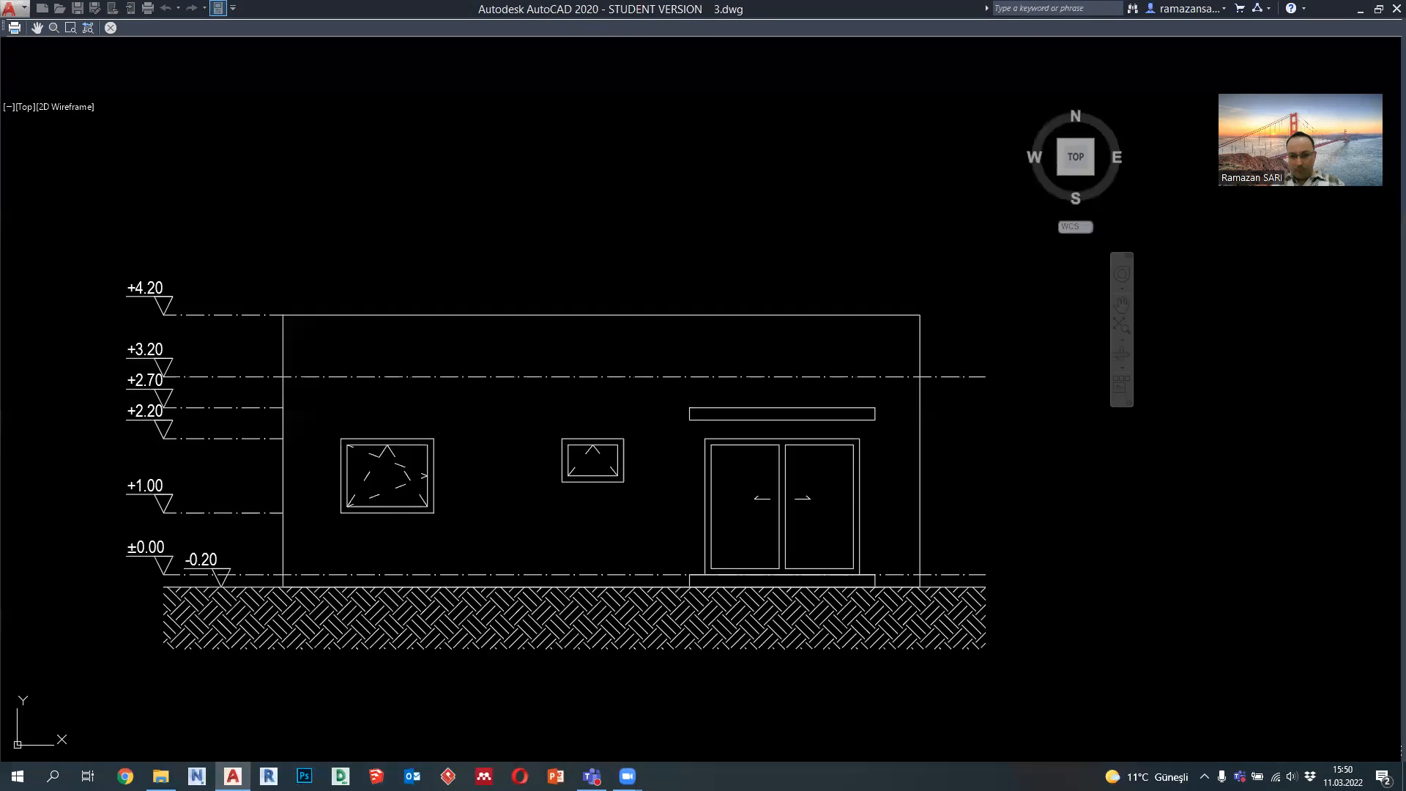
pyautogui.click(852, 567)
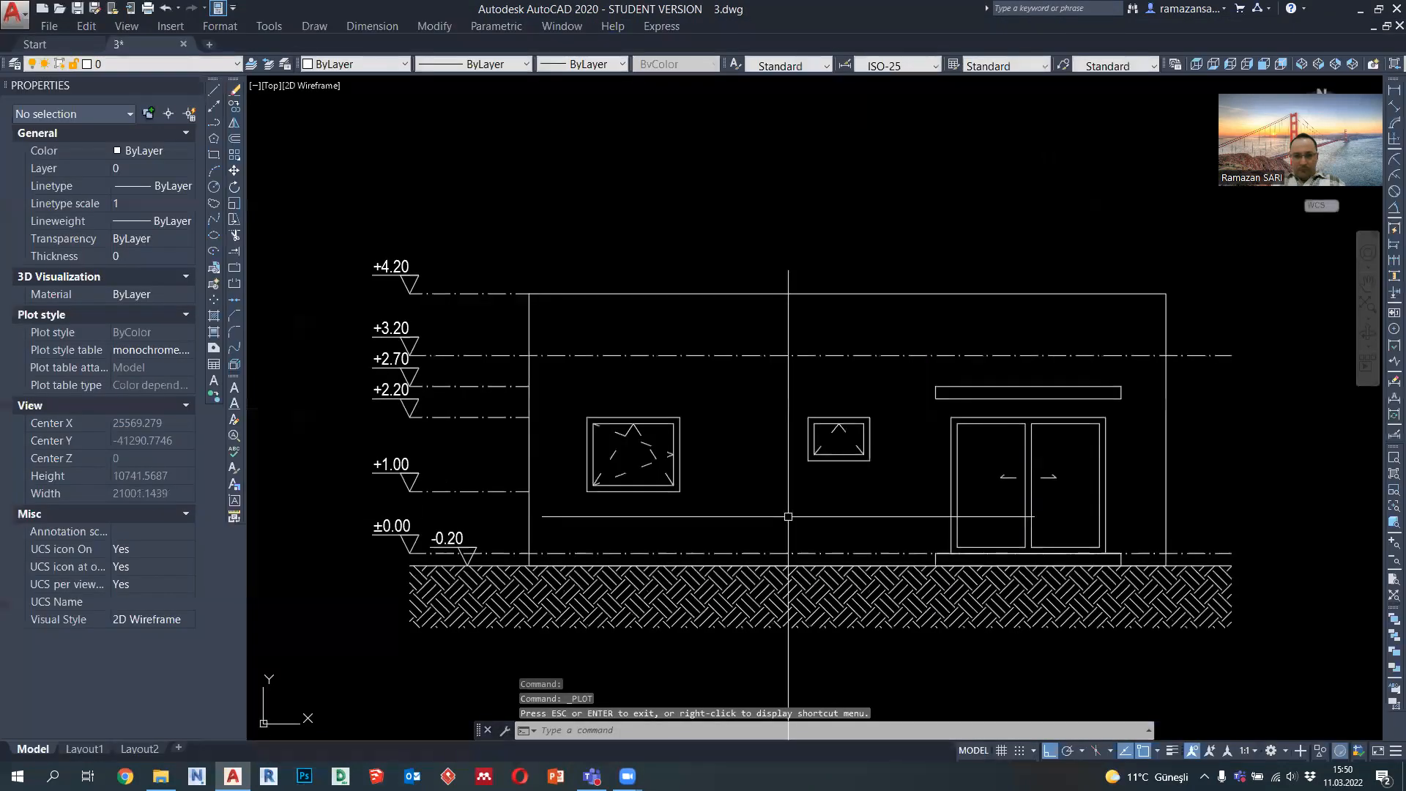
pyautogui.scroll(-2, 782, 483)
pyautogui.moveTo(773, 474); pyautogui.dragTo(676, 416, button='middle')
pyautogui.scroll(-4, 676, 415)
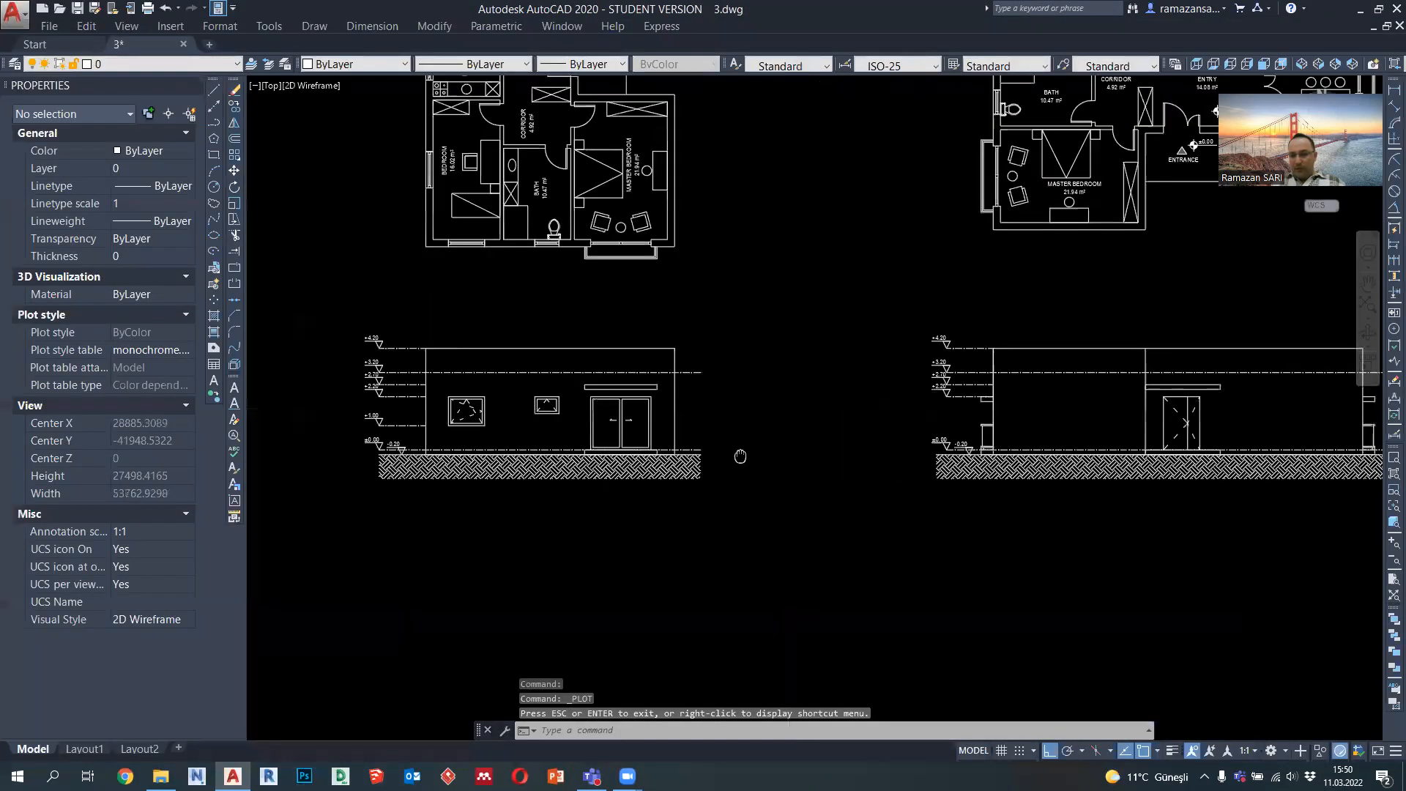
pyautogui.moveTo(763, 451); pyautogui.dragTo(725, 490, button='middle')
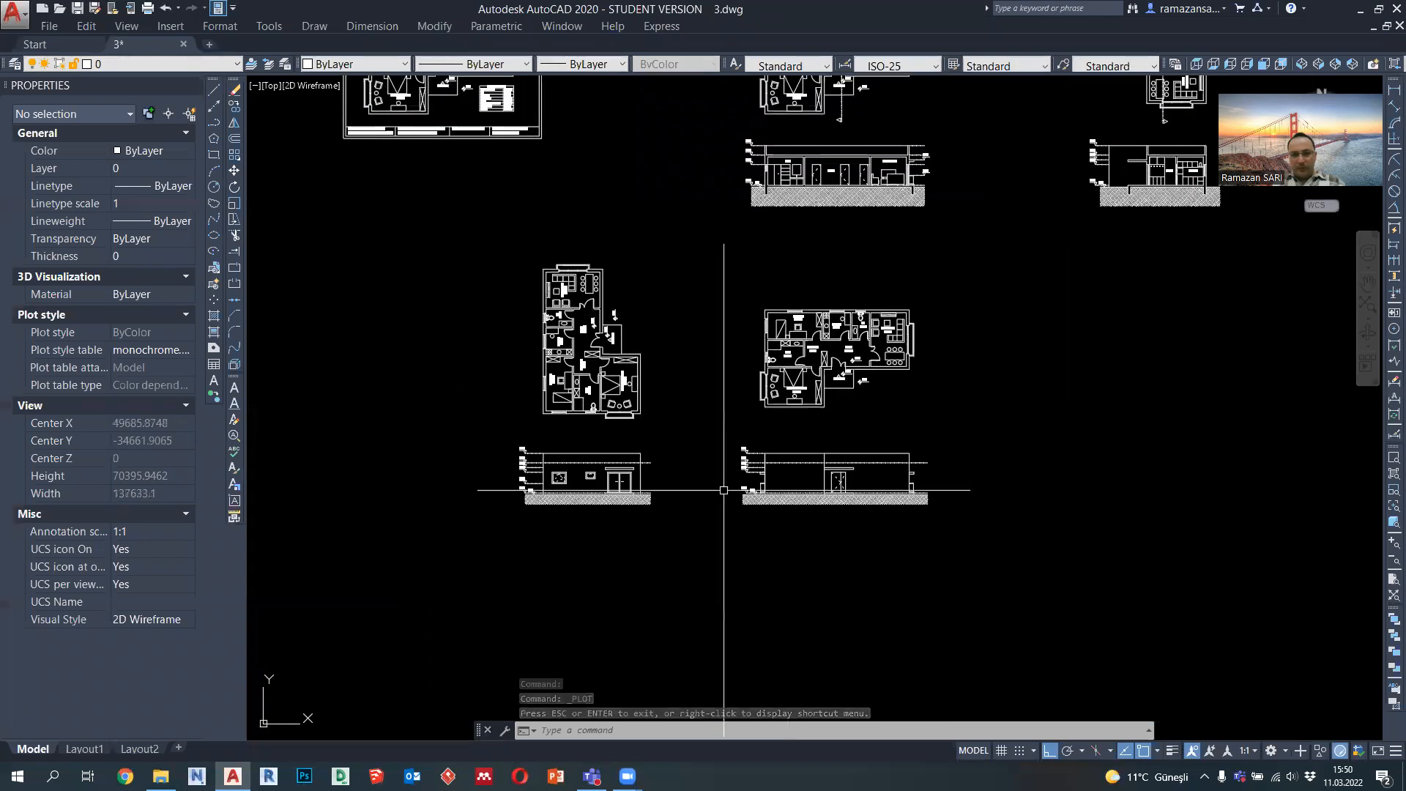
pyautogui.moveTo(628, 402); pyautogui.dragTo(616, 550, button='middle')
pyautogui.moveTo(511, 364); pyautogui.dragTo(502, 339, button='middle')
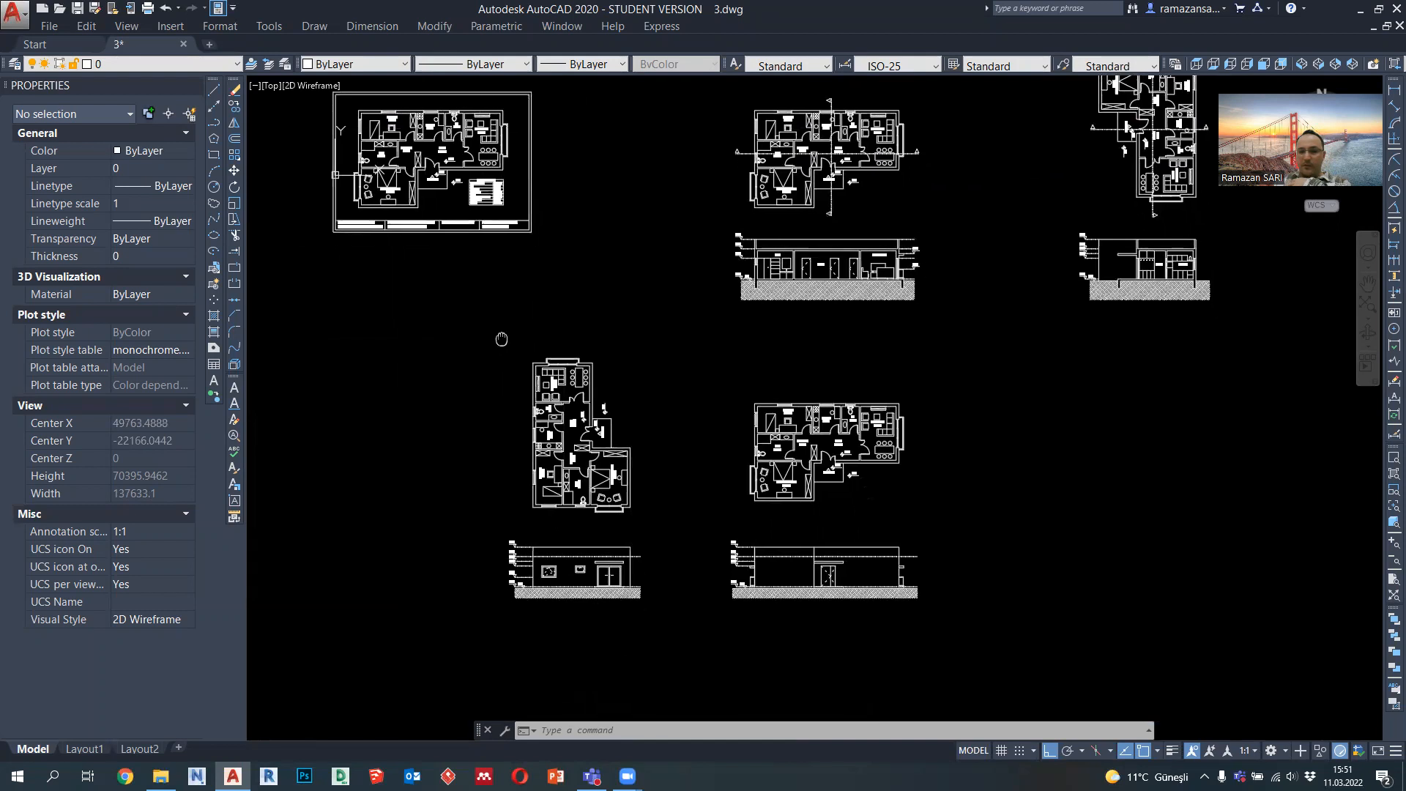
# Draw a circle of radius 750 outside the entrance, right of the -0.20 level marker on the floor plan above the entrance-door elevation
pyautogui.moveTo(634, 444); pyautogui.dragTo(636, 401, button='middle')
pyautogui.scroll(2, 787, 593)
pyautogui.moveTo(766, 573); pyautogui.dragTo(743, 543, button='middle')
pyautogui.scroll(2, 797, 461)
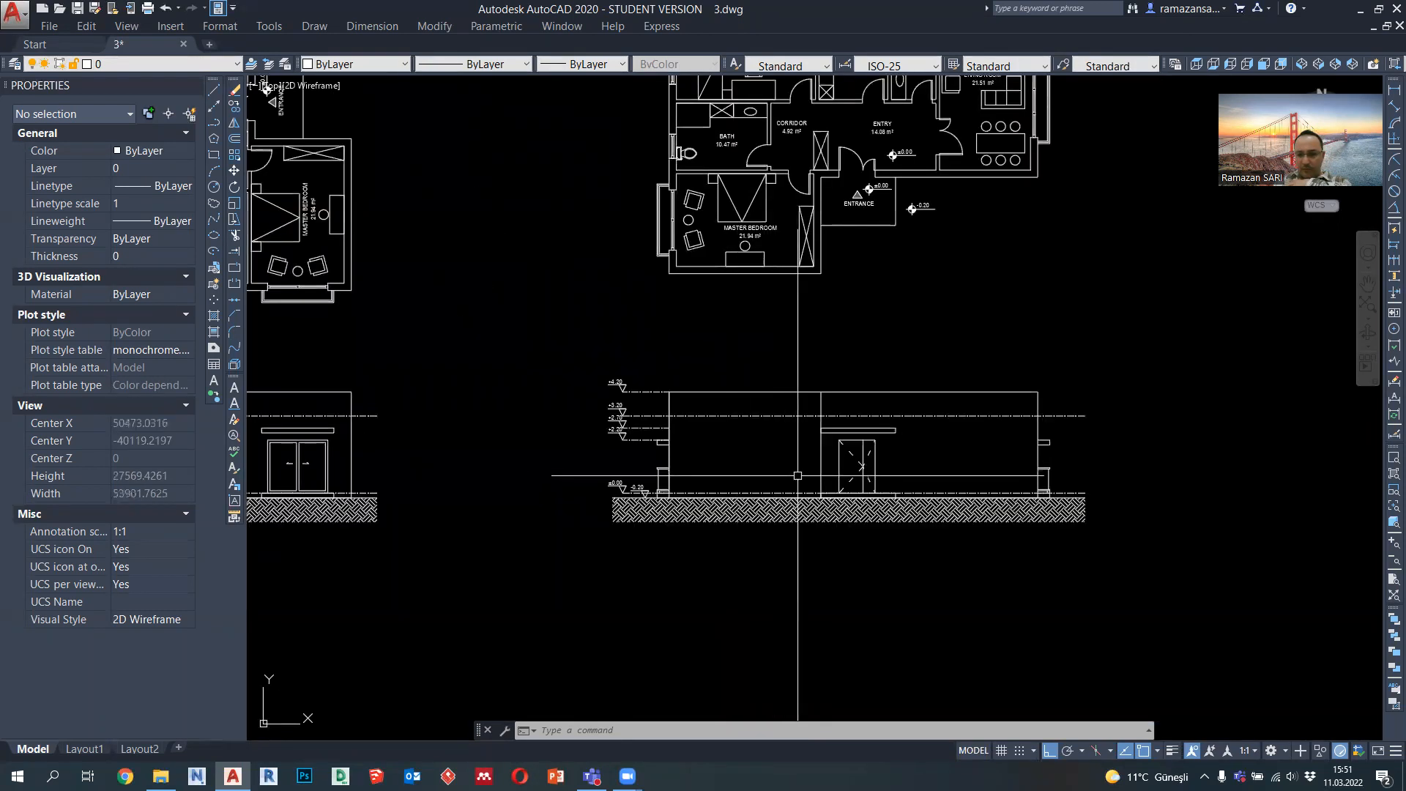
pyautogui.scroll(-2, 797, 480)
pyautogui.moveTo(866, 402); pyautogui.dragTo(804, 461, button='middle')
pyautogui.scroll(2, 923, 319)
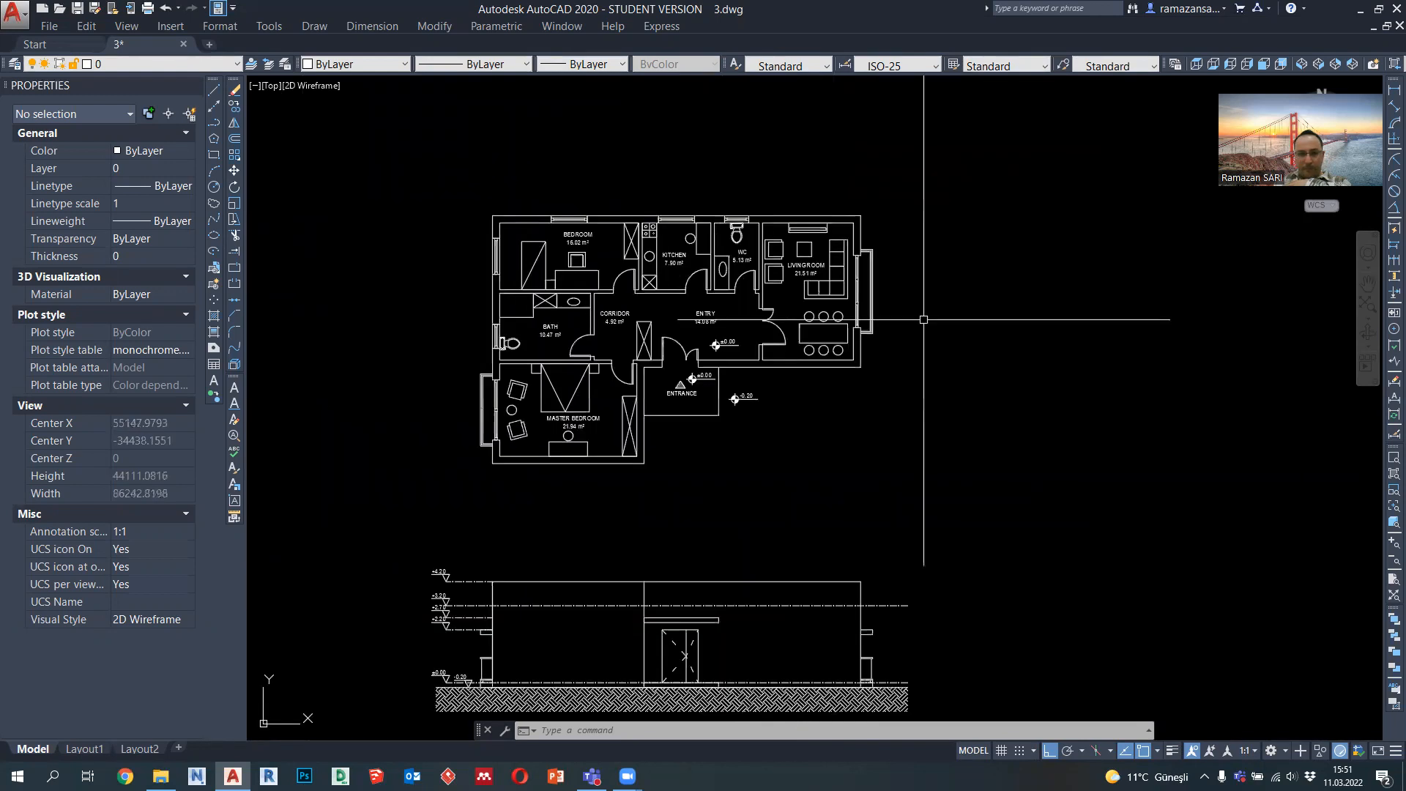
pyautogui.click(214, 123)
pyautogui.scroll(2, 927, 284)
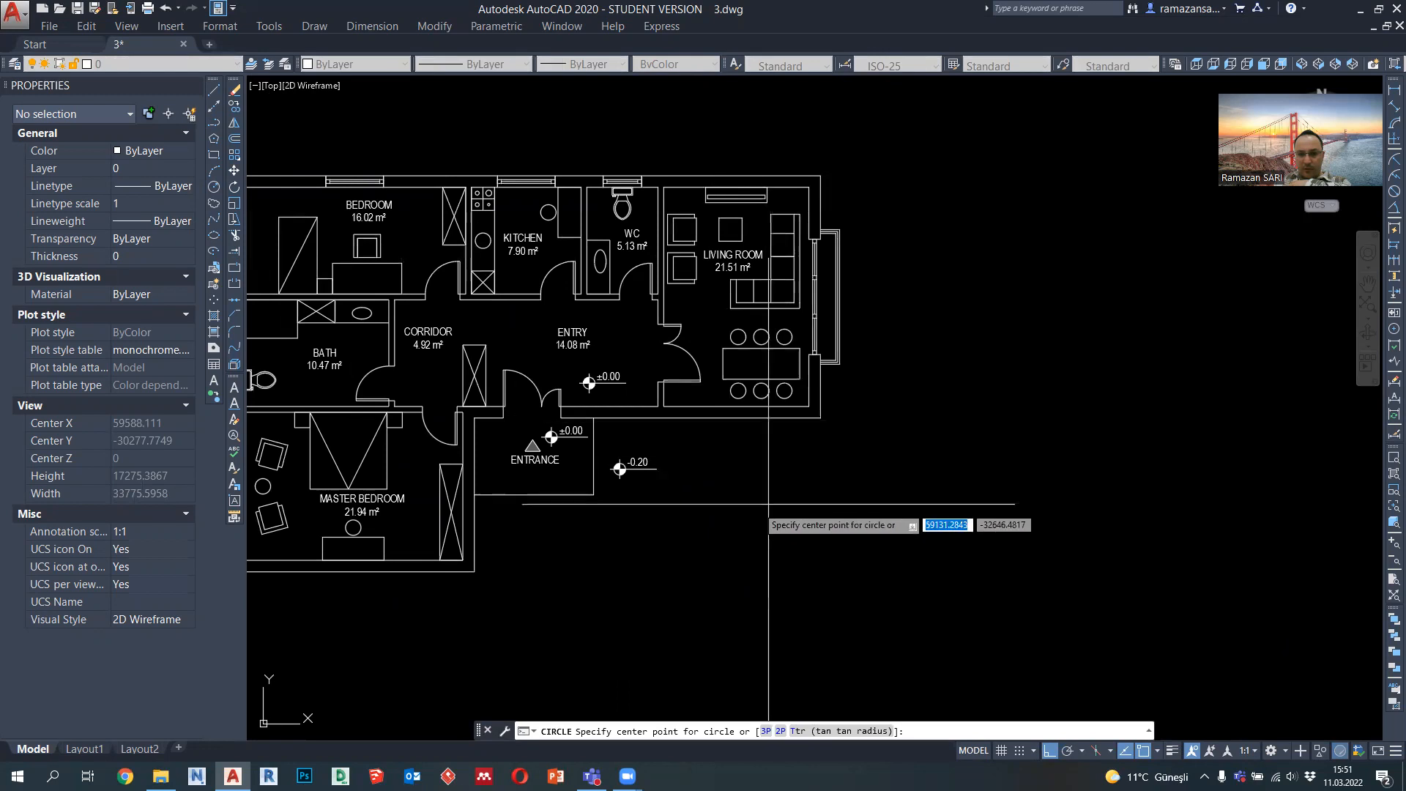
pyautogui.scroll(2, 700, 503)
pyautogui.click(746, 483)
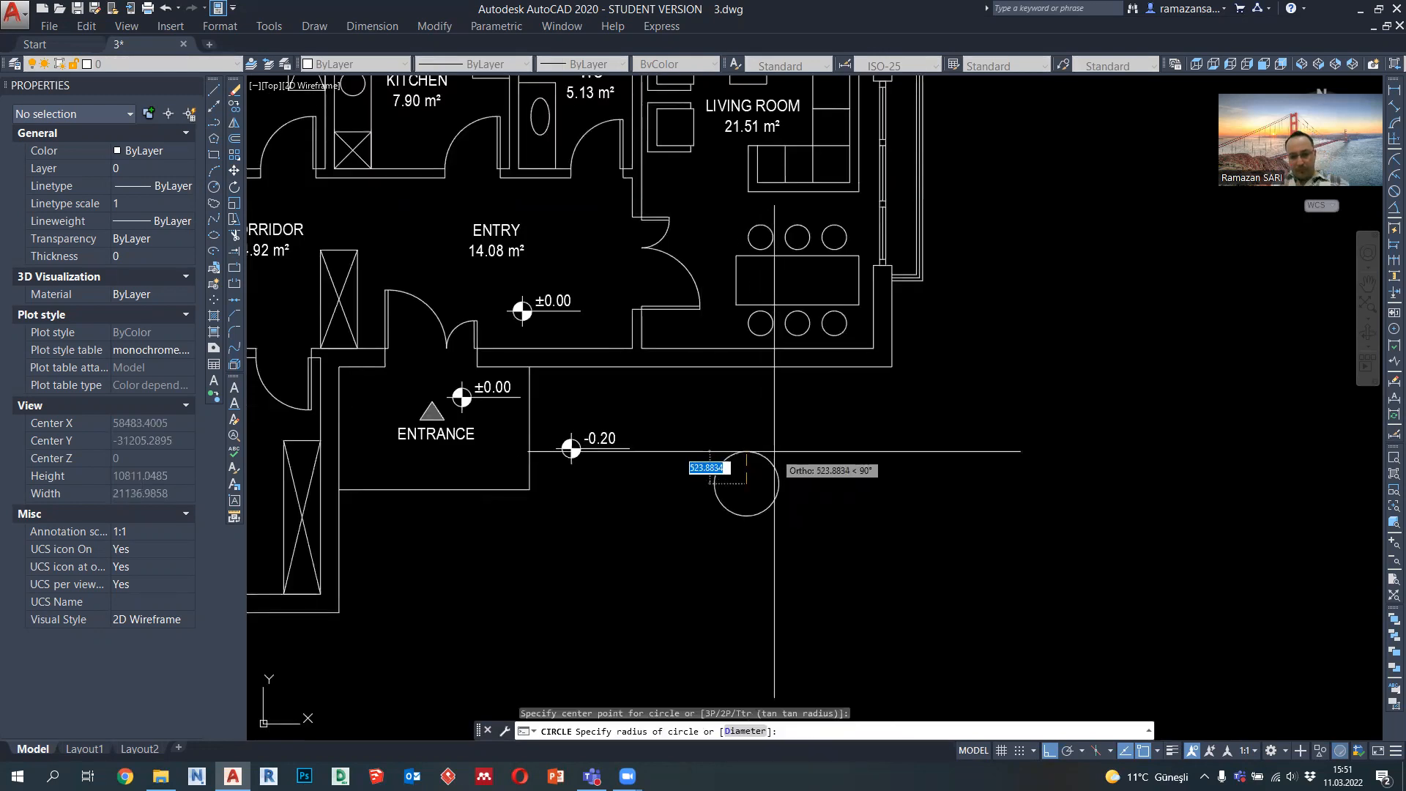
pyautogui.write('750')
pyautogui.press('Return')
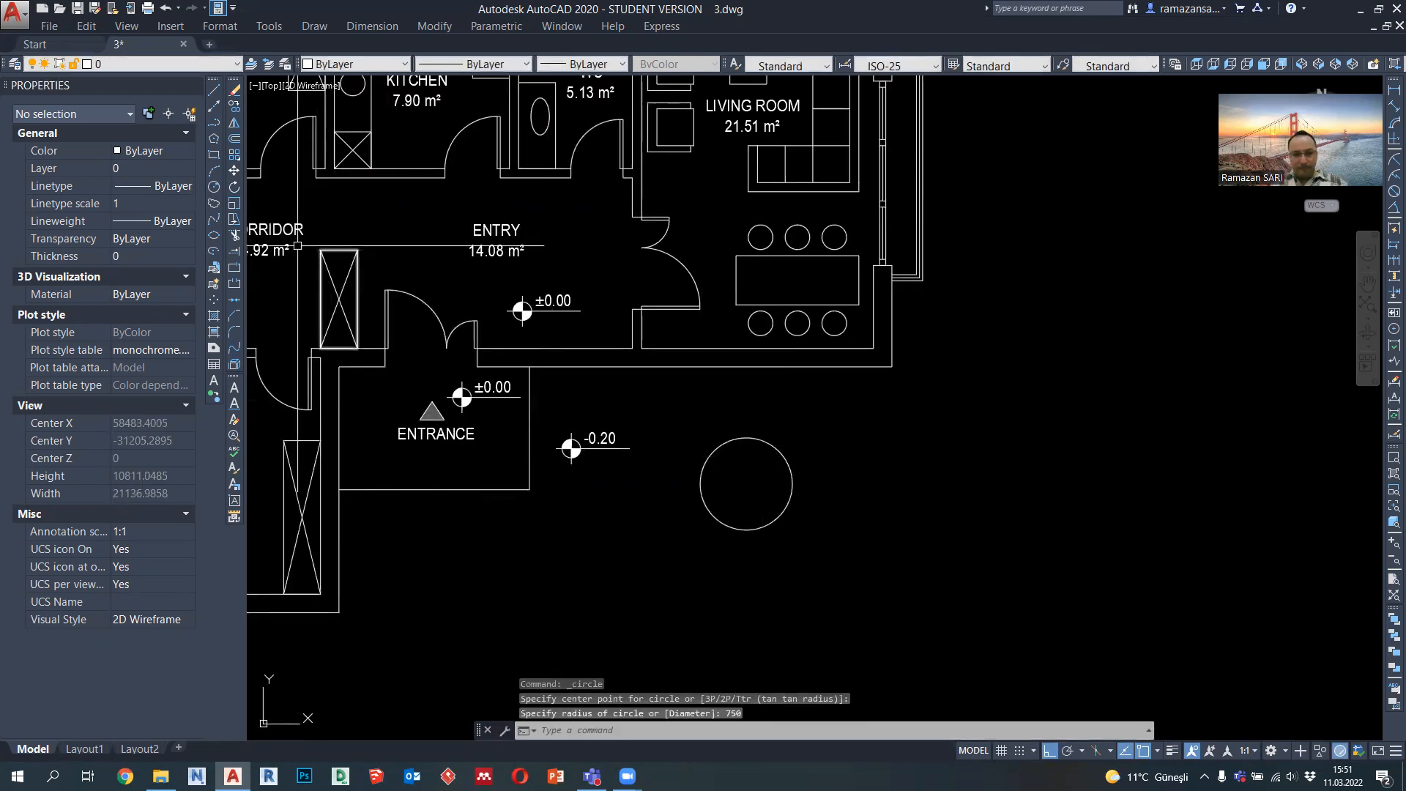
# Draw a slanted polyline from the circle's top to its lower left edge and mirror it about the vertical axis, keeping the original
pyautogui.click(215, 126)
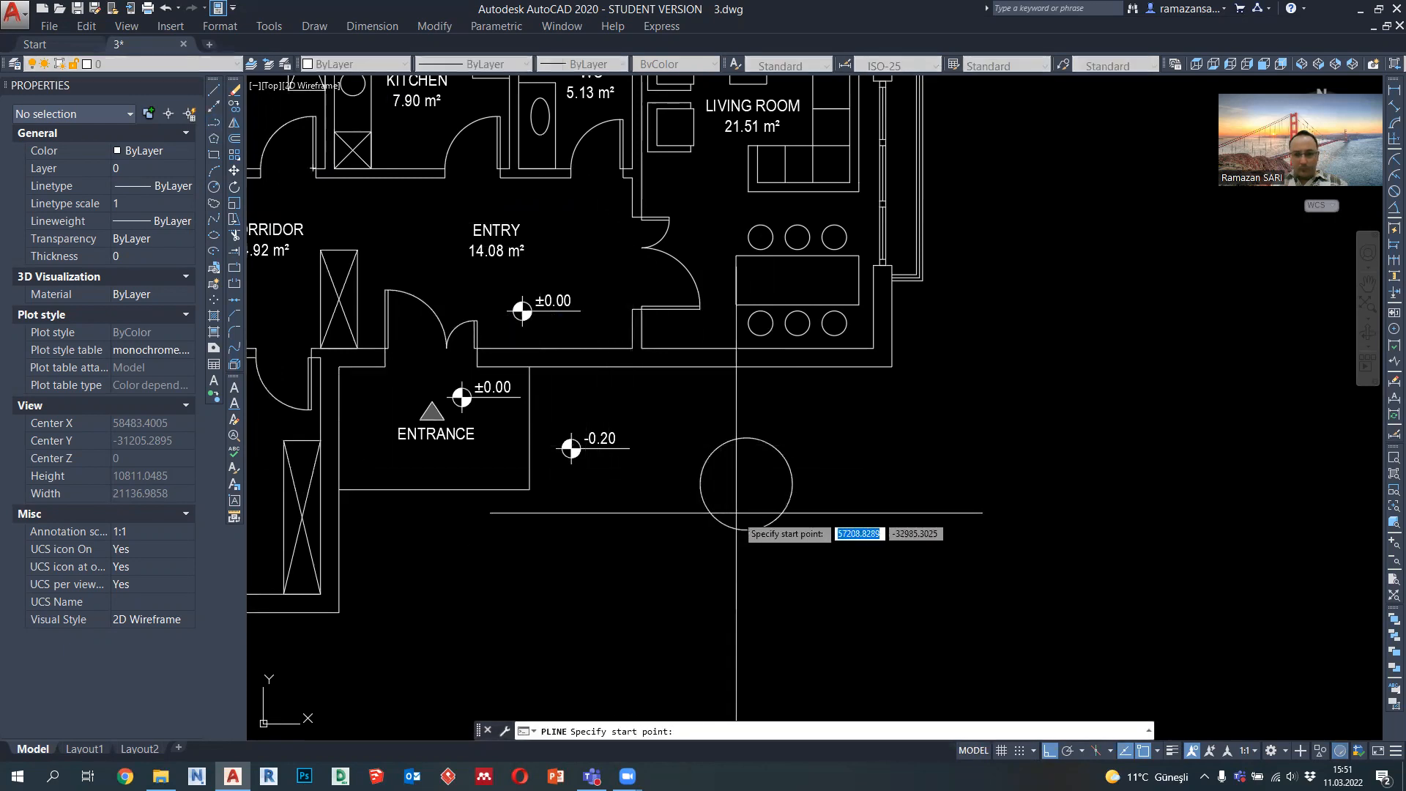
pyautogui.click(746, 437)
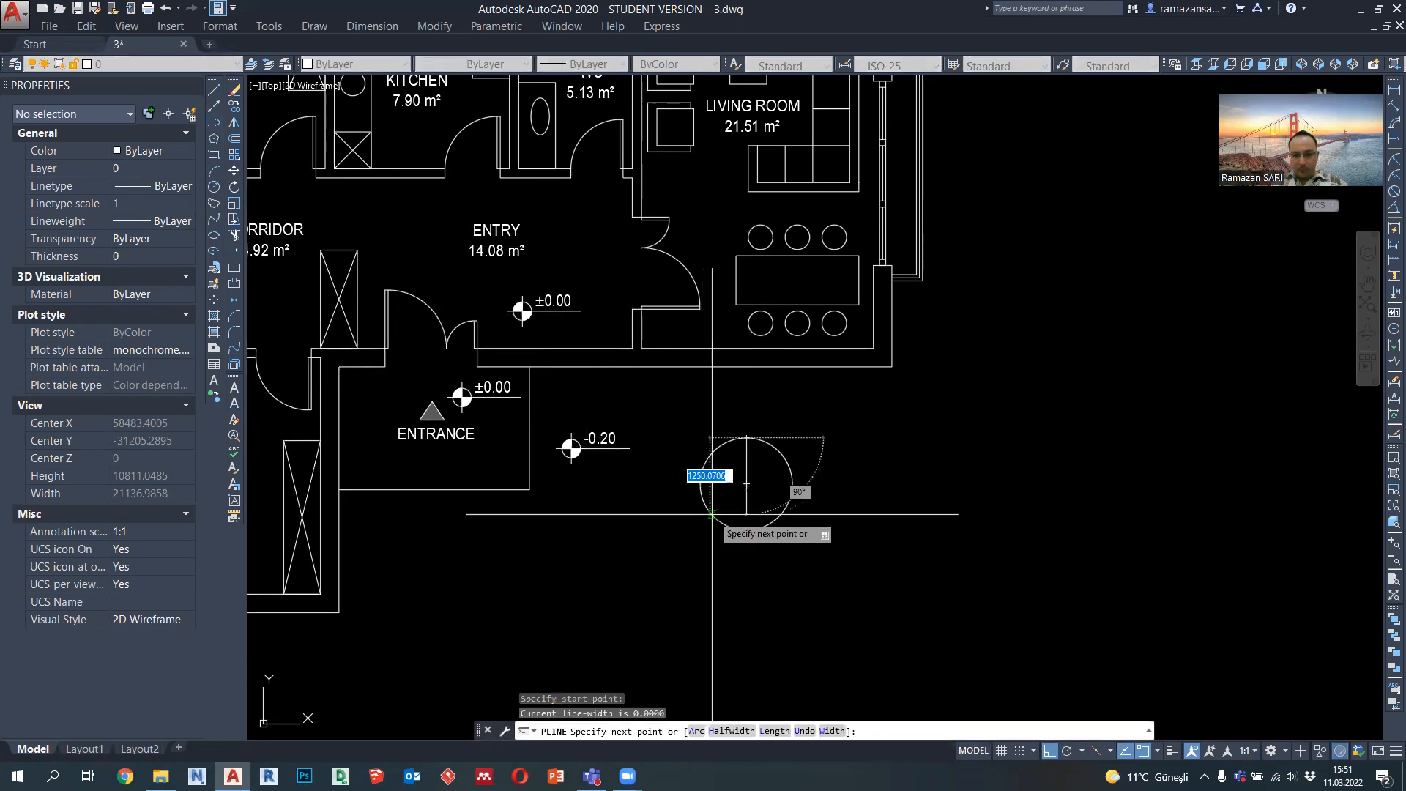
pyautogui.click(712, 514)
pyautogui.press('Escape')
pyautogui.click(729, 476)
pyautogui.click(235, 122)
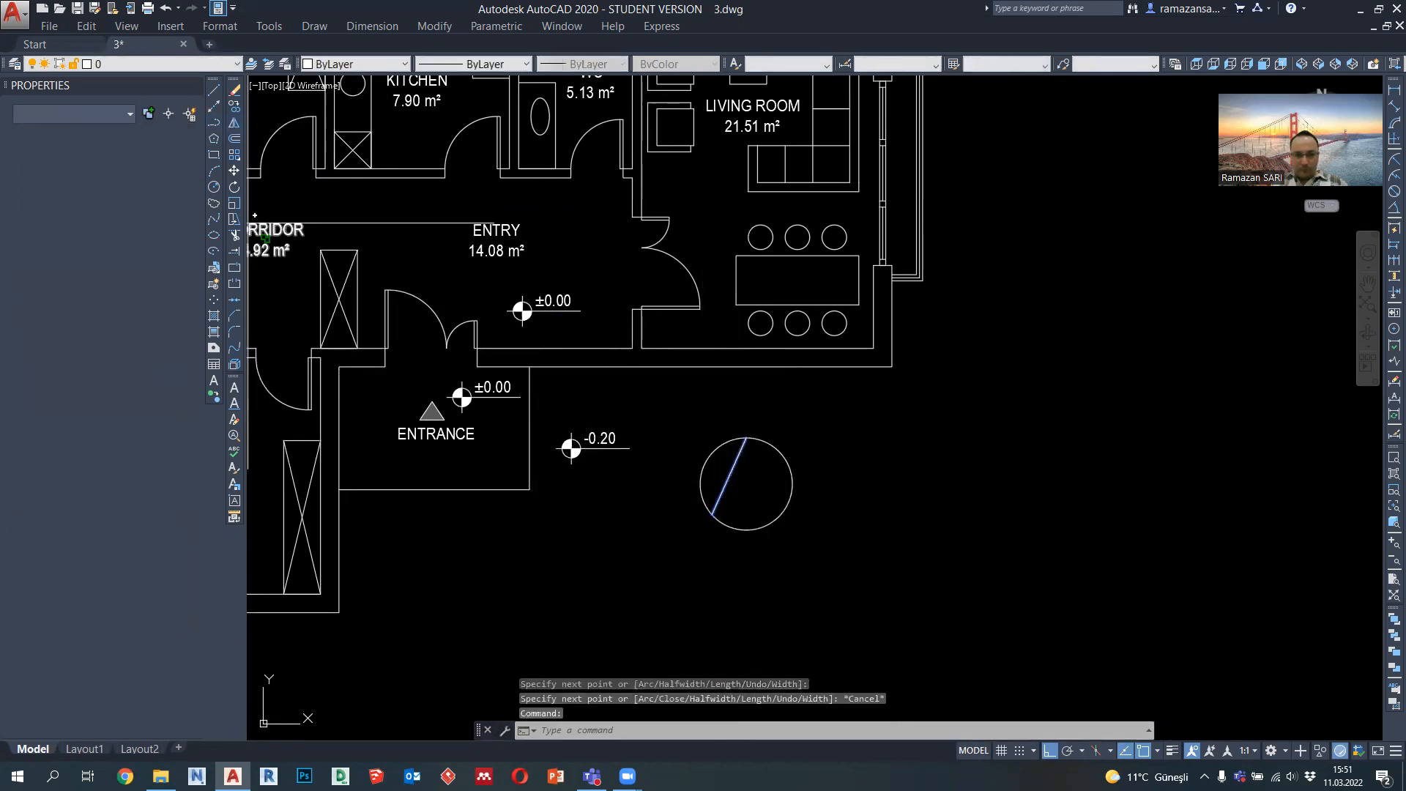
pyautogui.click(747, 437)
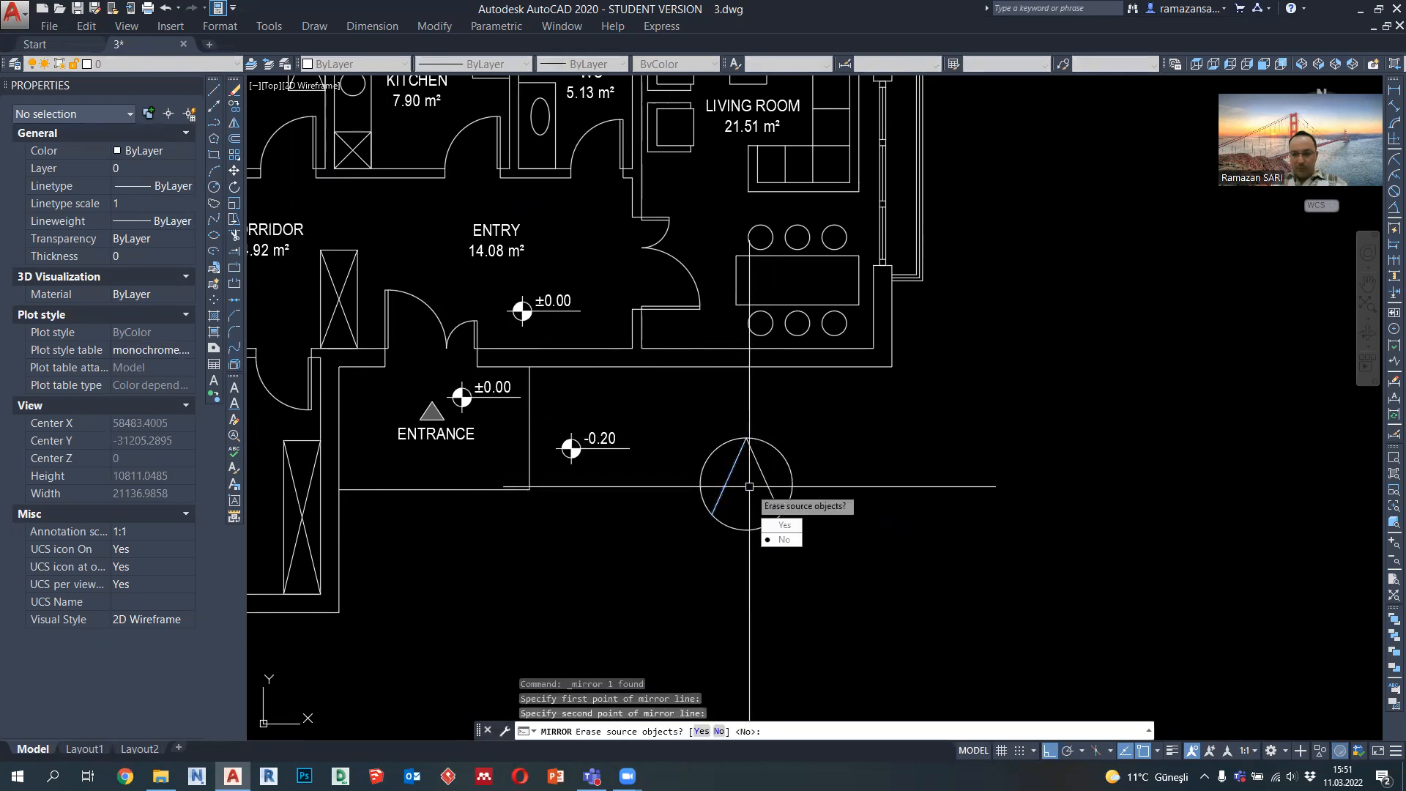
pyautogui.press('Return')
# Add the multiline text N between the arrow lines in Arial Narrow with a height of 500
pyautogui.click(214, 380)
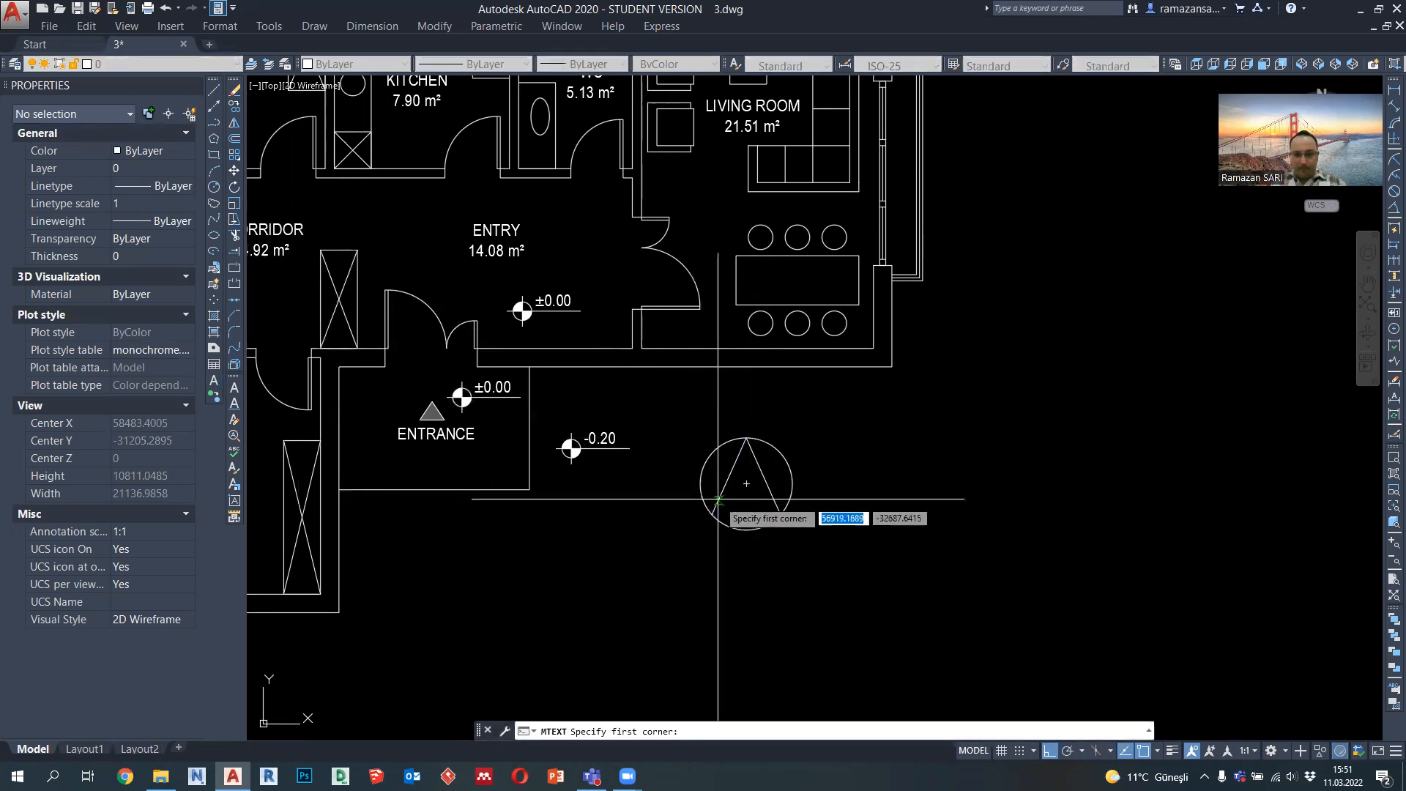
pyautogui.scroll(4, 740, 493)
pyautogui.click(733, 484)
pyautogui.click(794, 568)
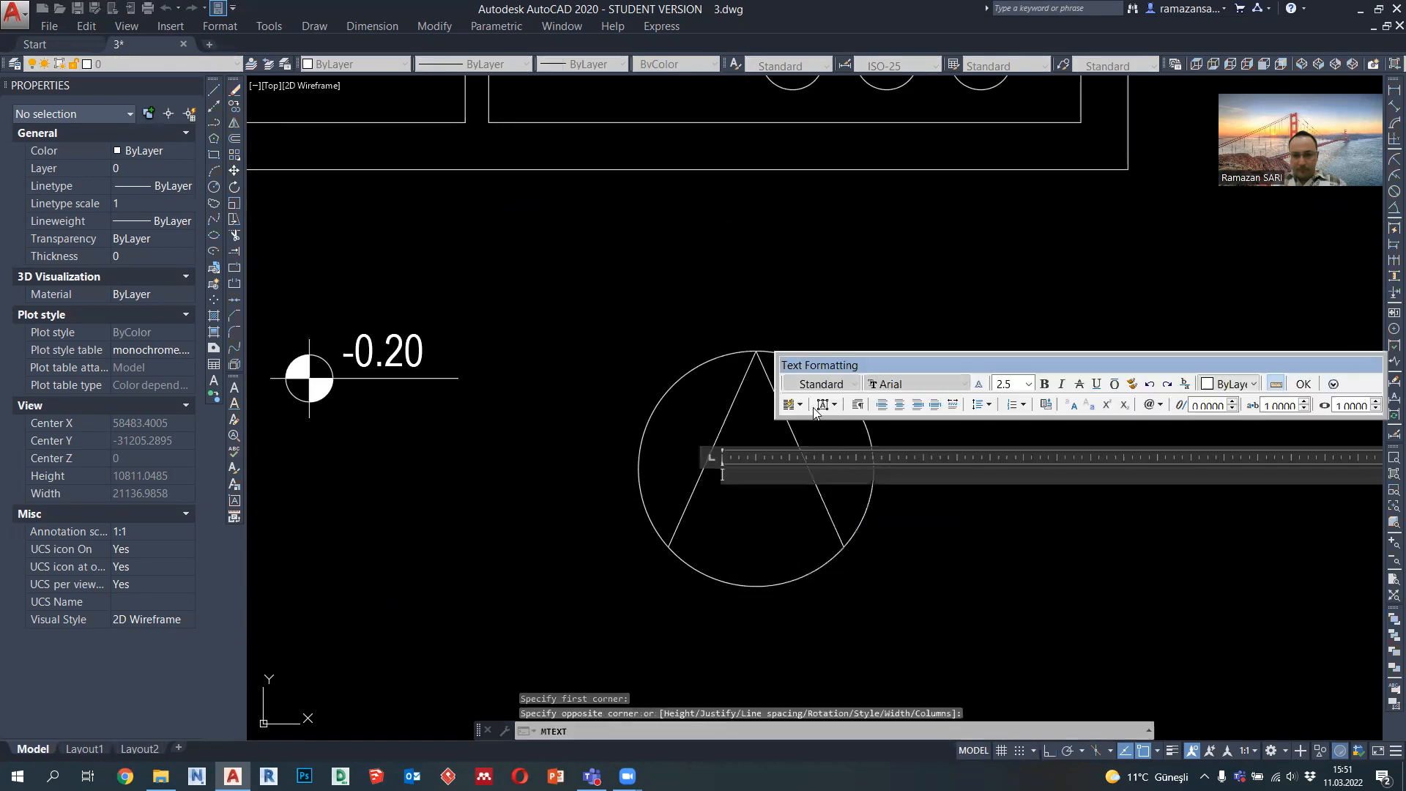
pyautogui.click(912, 389)
pyautogui.click(941, 434)
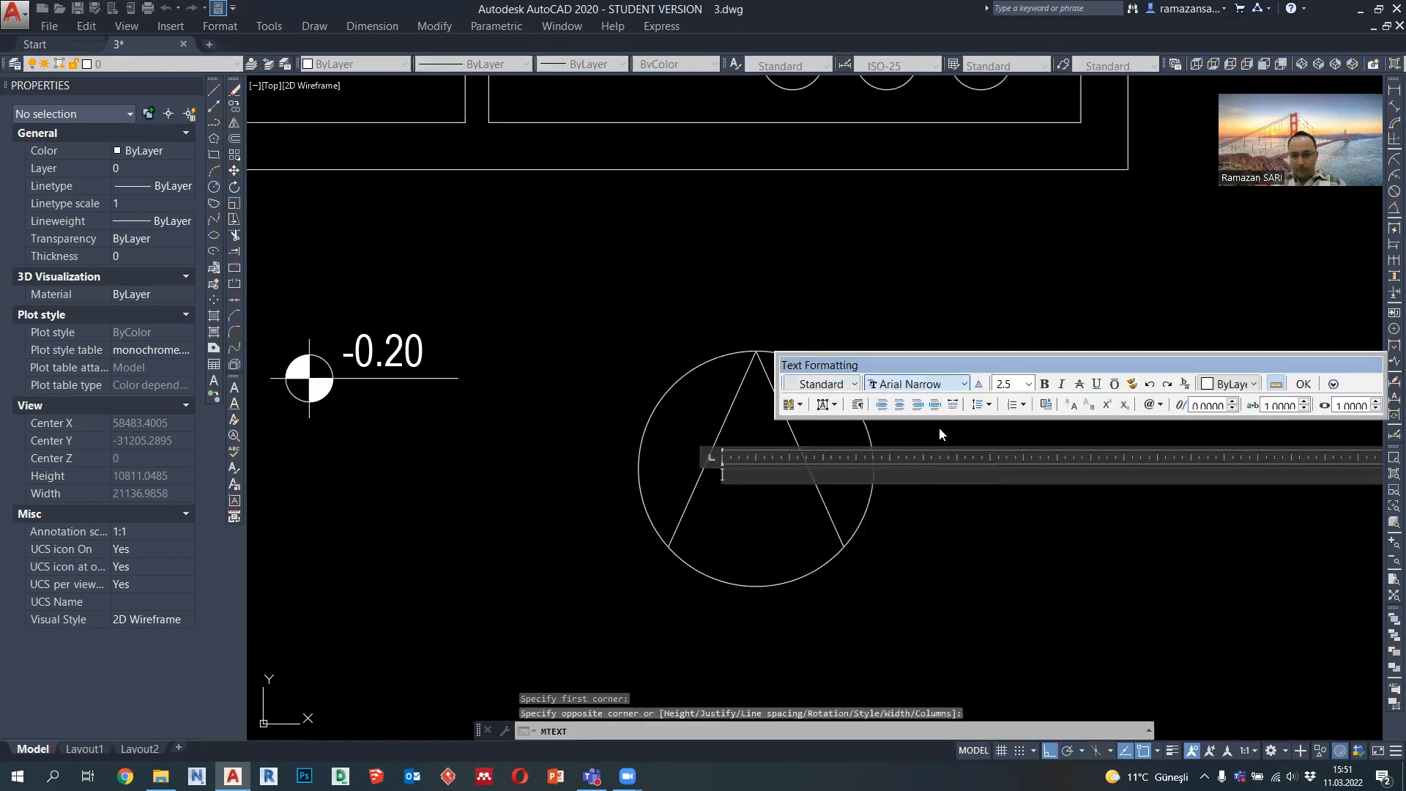
pyautogui.moveTo(712, 479); pyautogui.dragTo(734, 476)
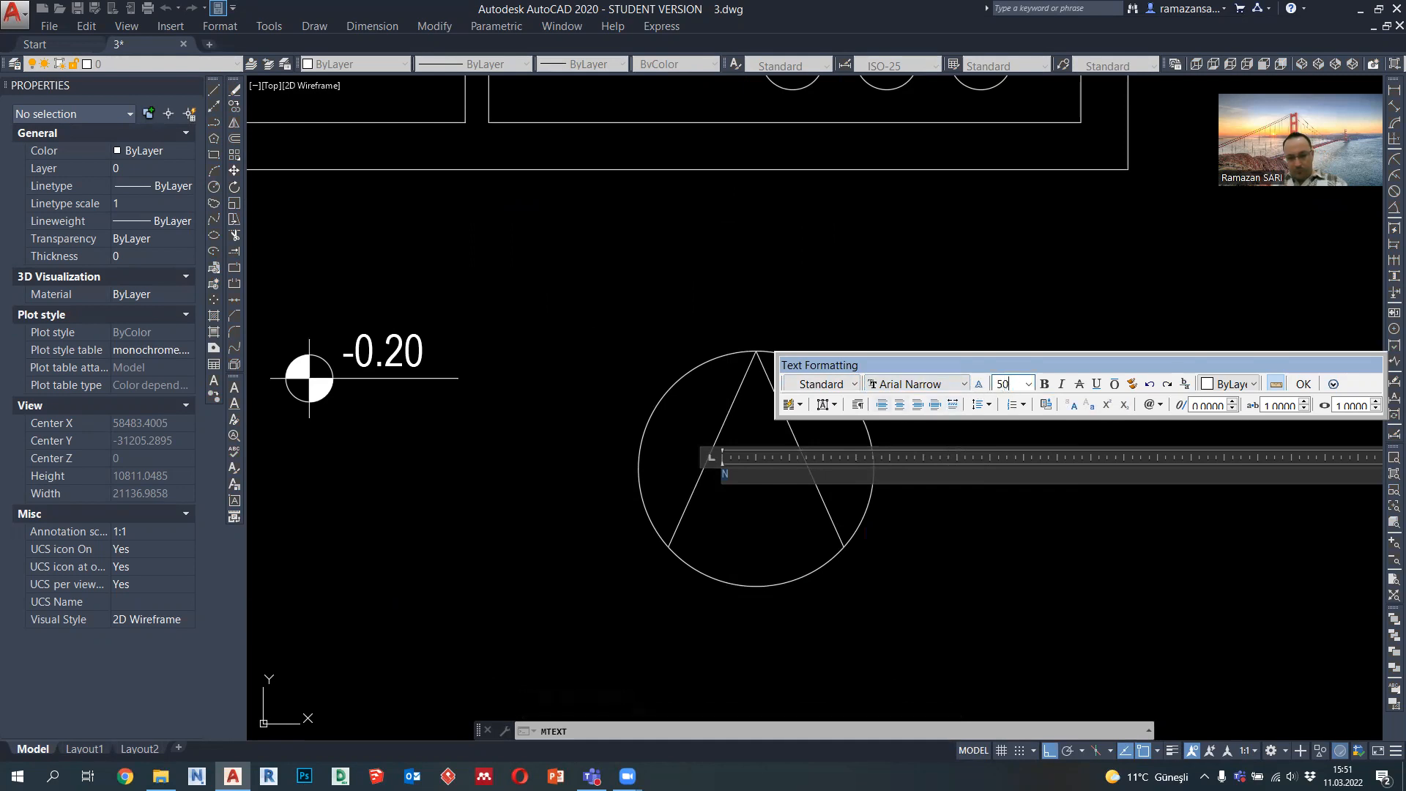
pyautogui.write('0')
pyautogui.click(1304, 384)
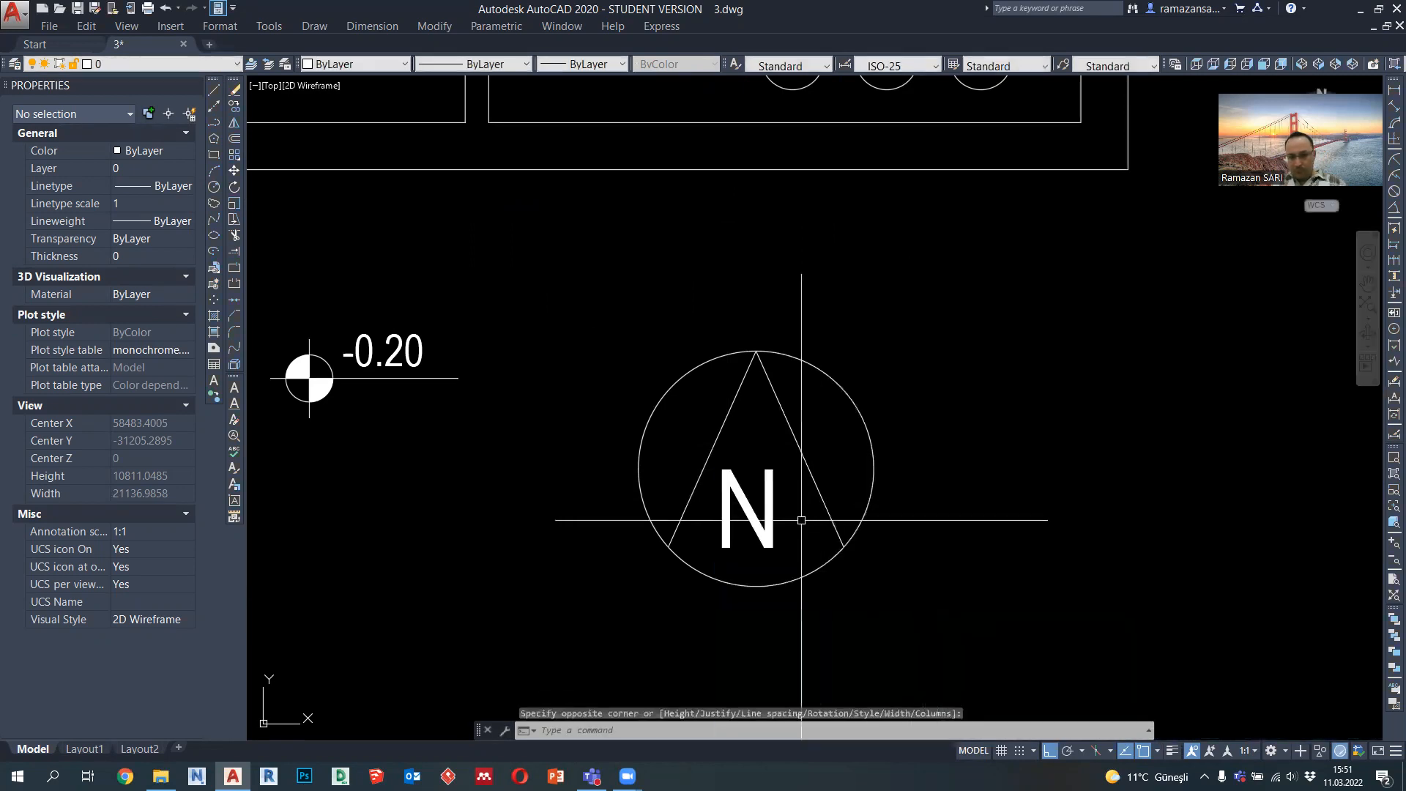
# Move the letter N slightly to the right to centre it between the two arrow lines
pyautogui.scroll(-2, 824, 559)
pyautogui.press('space')
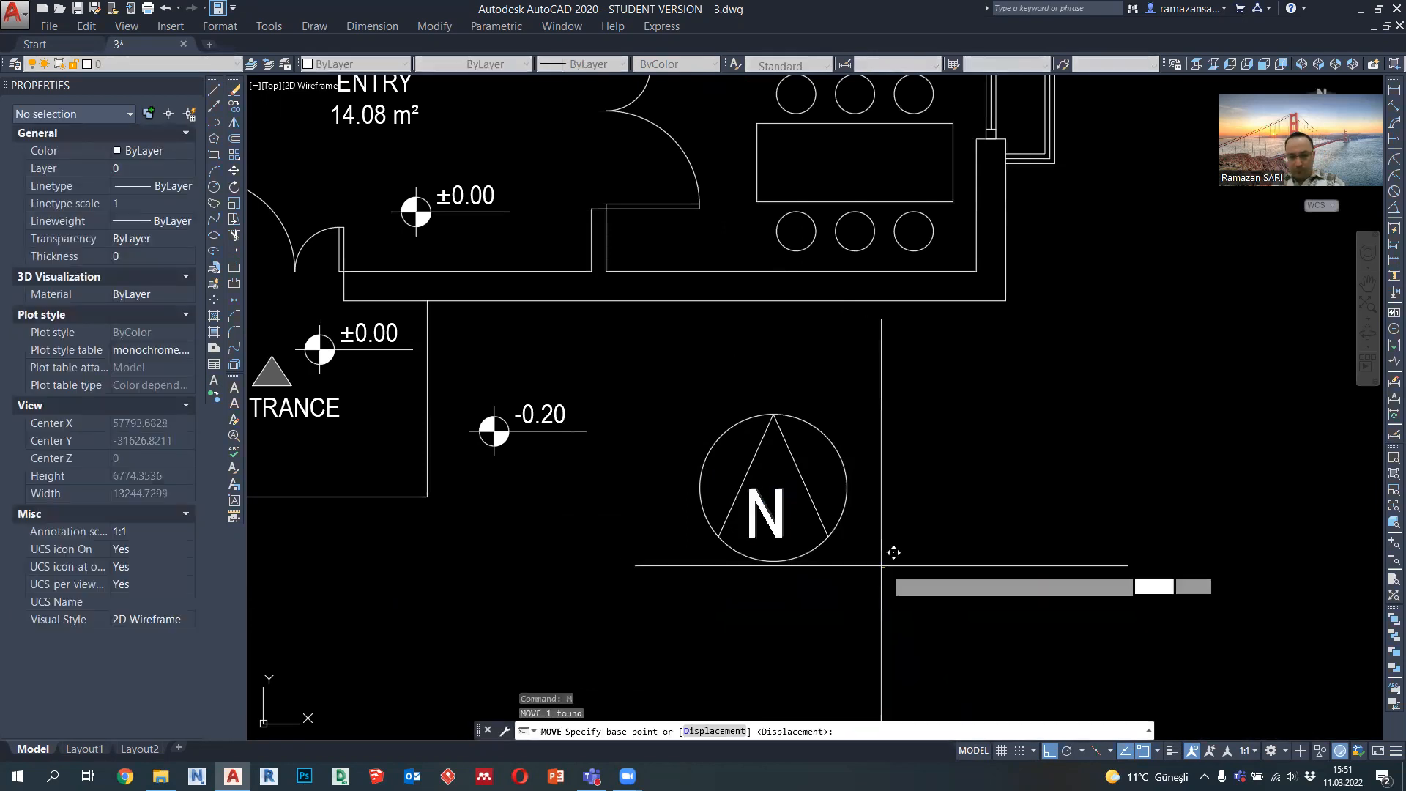
pyautogui.click(883, 565)
pyautogui.click(890, 565)
# Rotate the whole north symbol, with circle, arrow lines and letter, by -15 degrees about the circle's centre
pyautogui.scroll(-4, 891, 530)
pyautogui.moveTo(898, 581); pyautogui.dragTo(838, 552, button='middle')
pyautogui.scroll(-2, 862, 571)
pyautogui.scroll(2, 854, 576)
pyautogui.click(833, 546)
pyautogui.click(749, 425)
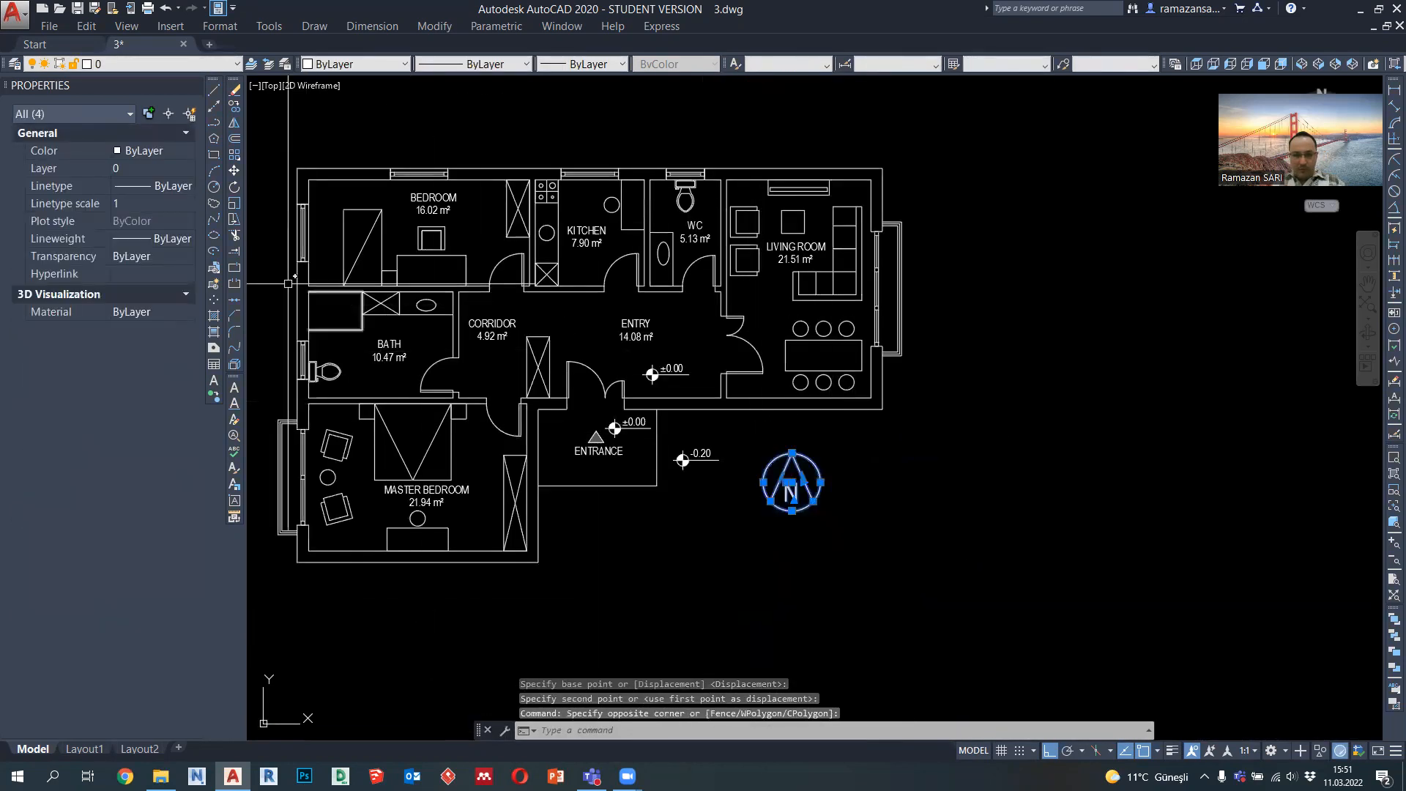
pyautogui.write('ro')
pyautogui.press('space')
pyautogui.scroll(4, 790, 488)
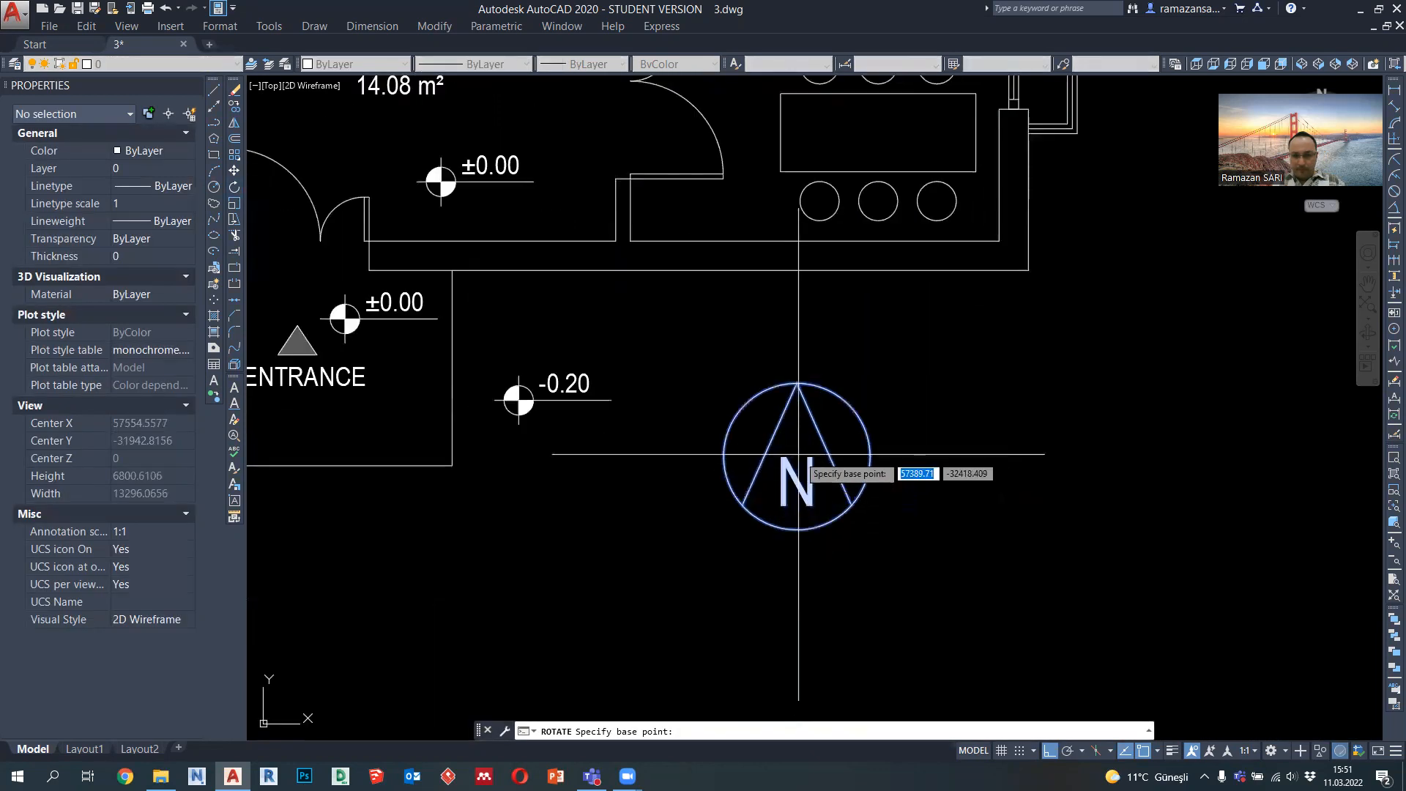
pyautogui.click(798, 453)
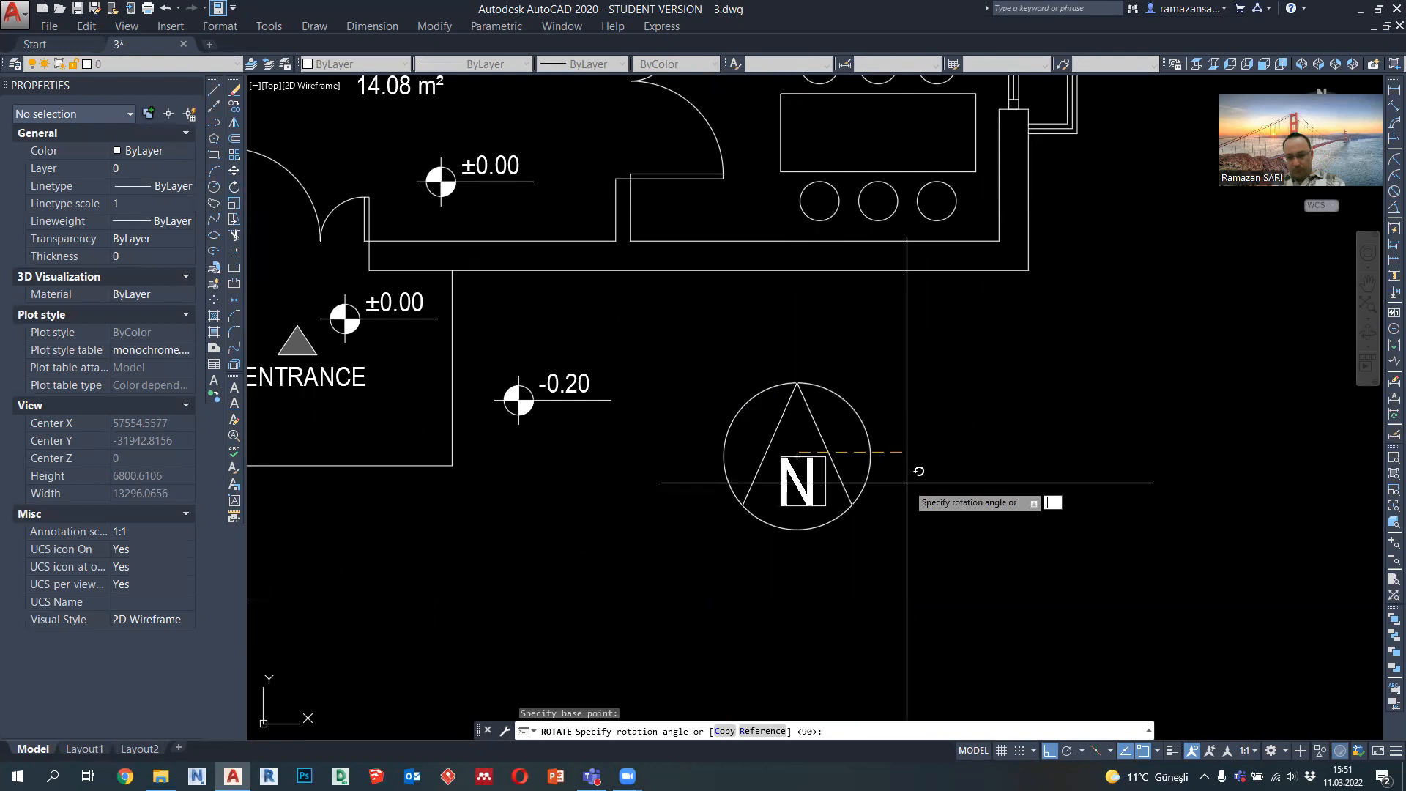
pyautogui.write('-15')
pyautogui.press('Return')
pyautogui.scroll(-5, 906, 495)
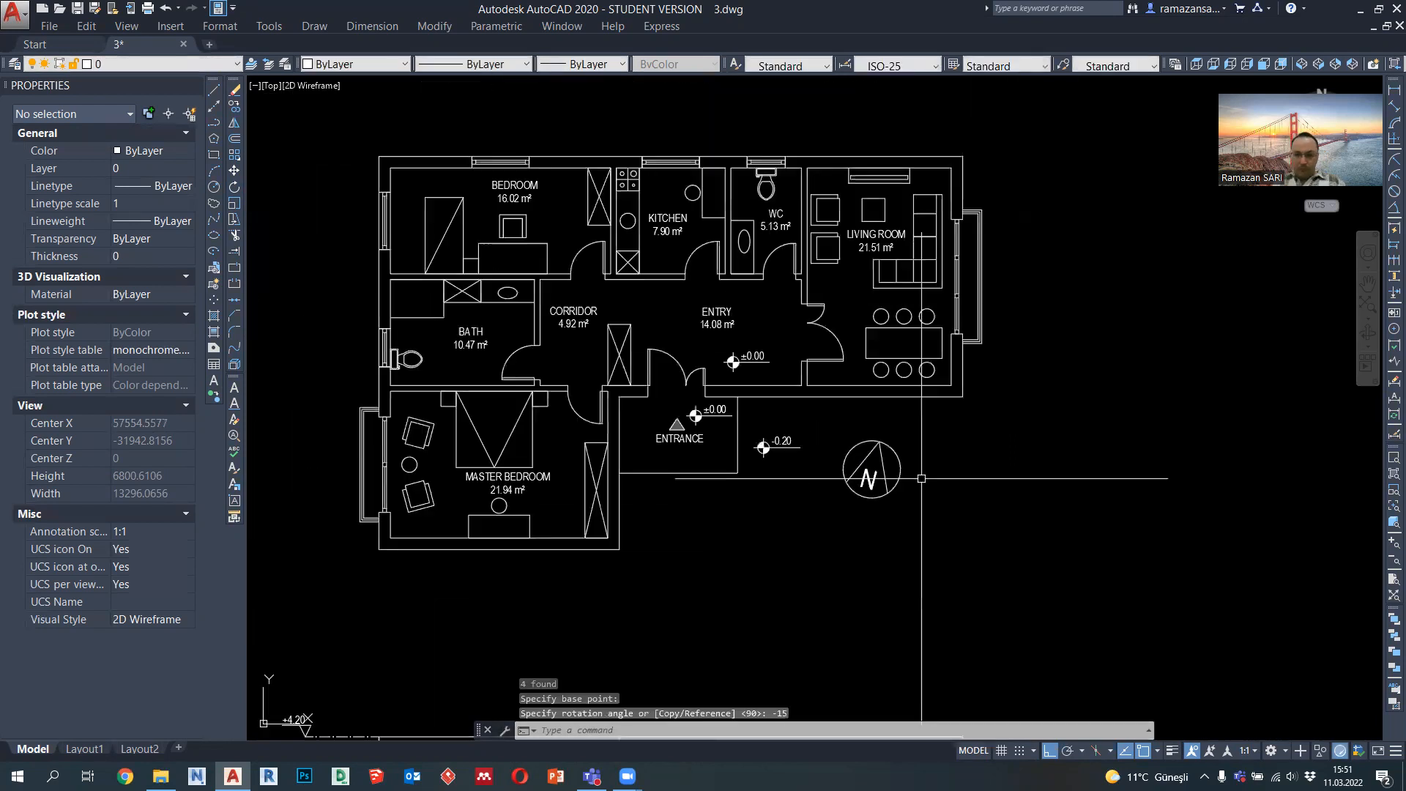
pyautogui.moveTo(906, 504); pyautogui.dragTo(906, 326, button='middle')
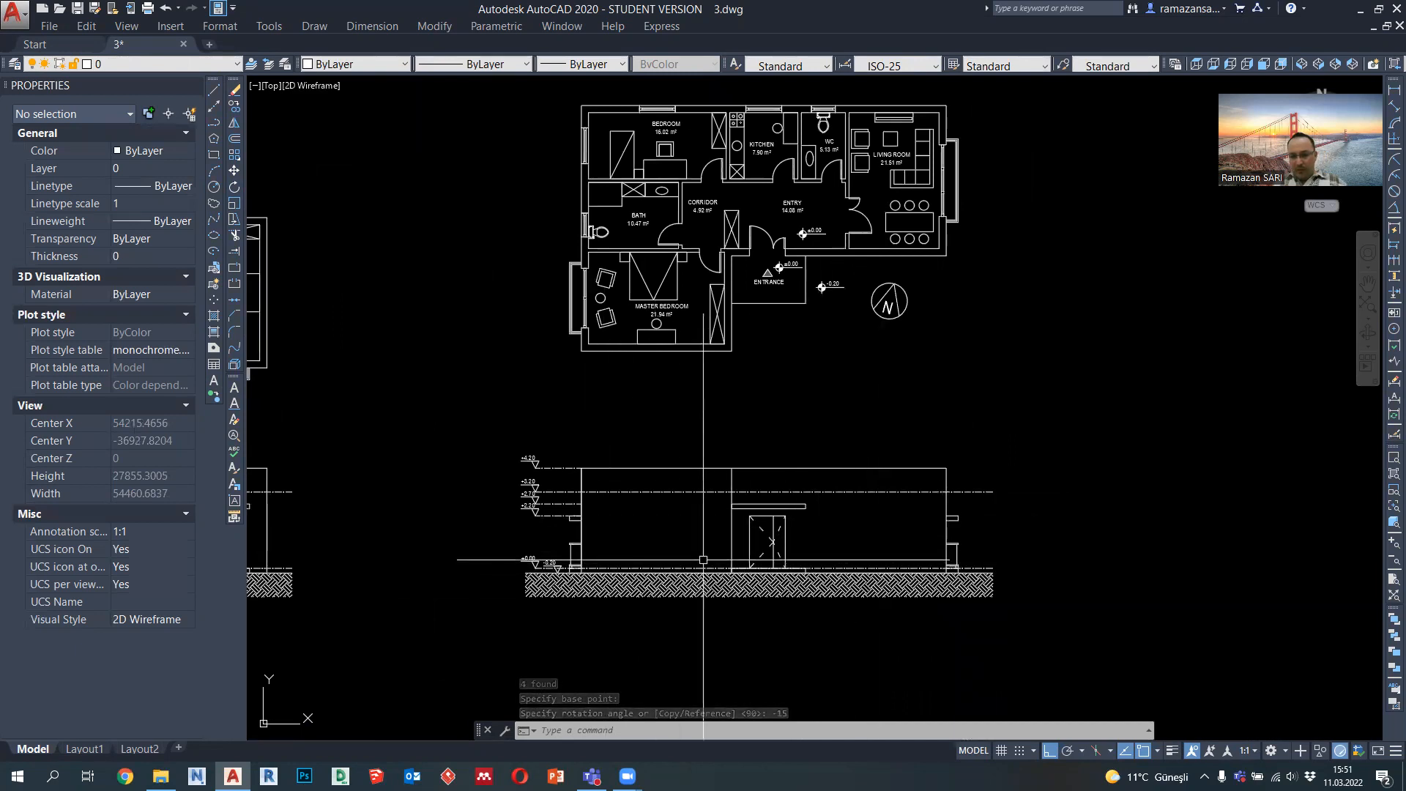
pyautogui.moveTo(630, 556); pyautogui.dragTo(696, 518, button='middle')
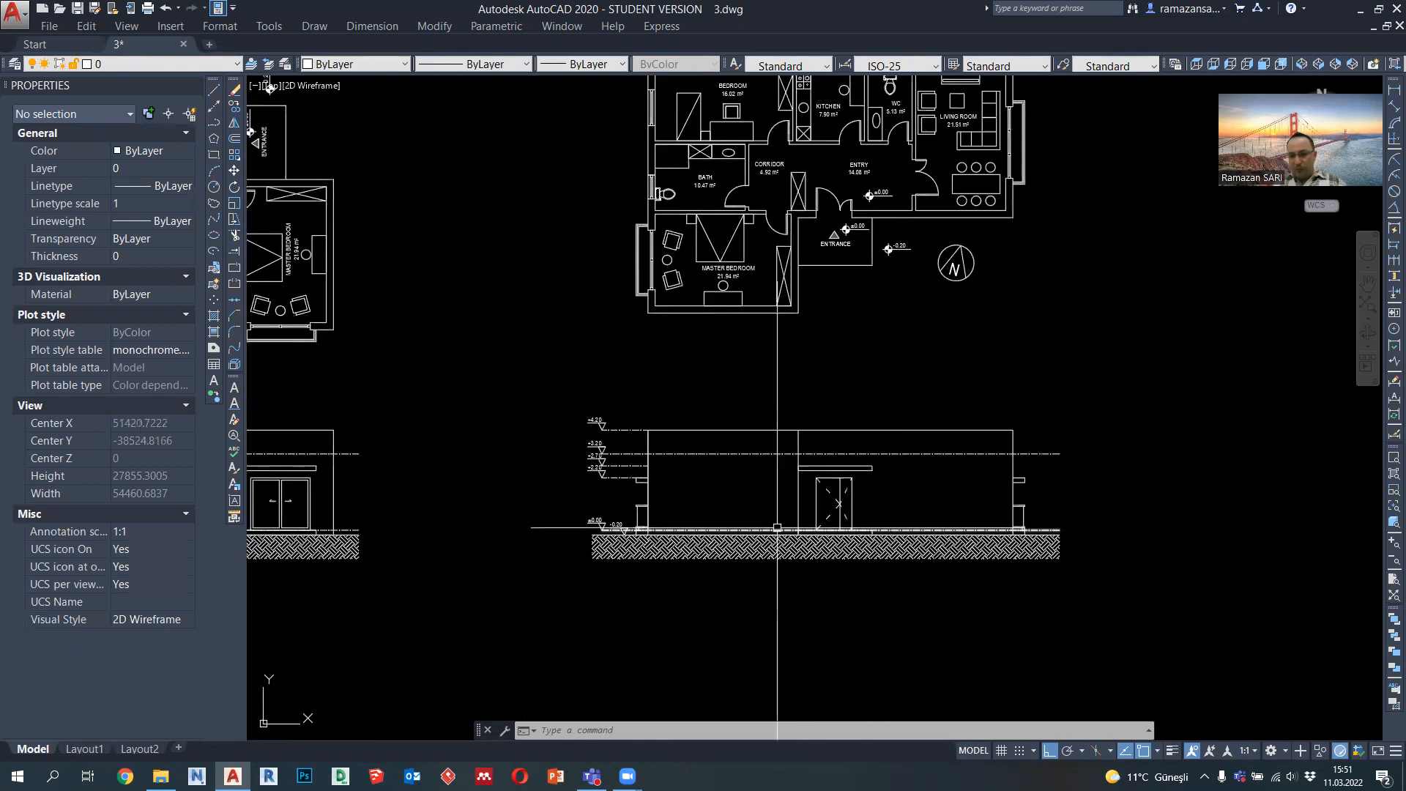
pyautogui.scroll(-2, 733, 550)
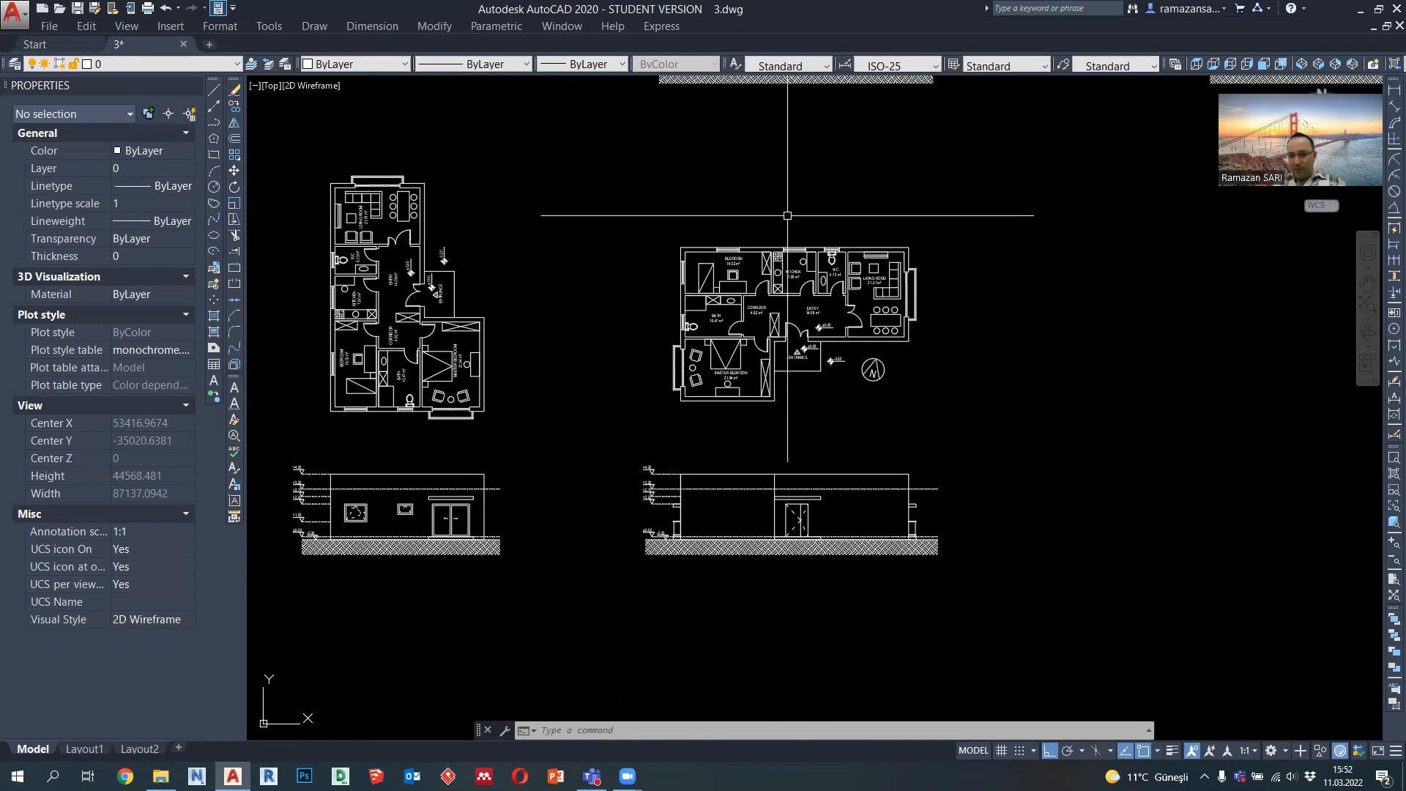
pyautogui.moveTo(784, 217)
pyautogui.mouseDown(button='middle')
pyautogui.moveTo(792, 238)
pyautogui.moveTo(844, 241)
pyautogui.mouseUp(button='middle')
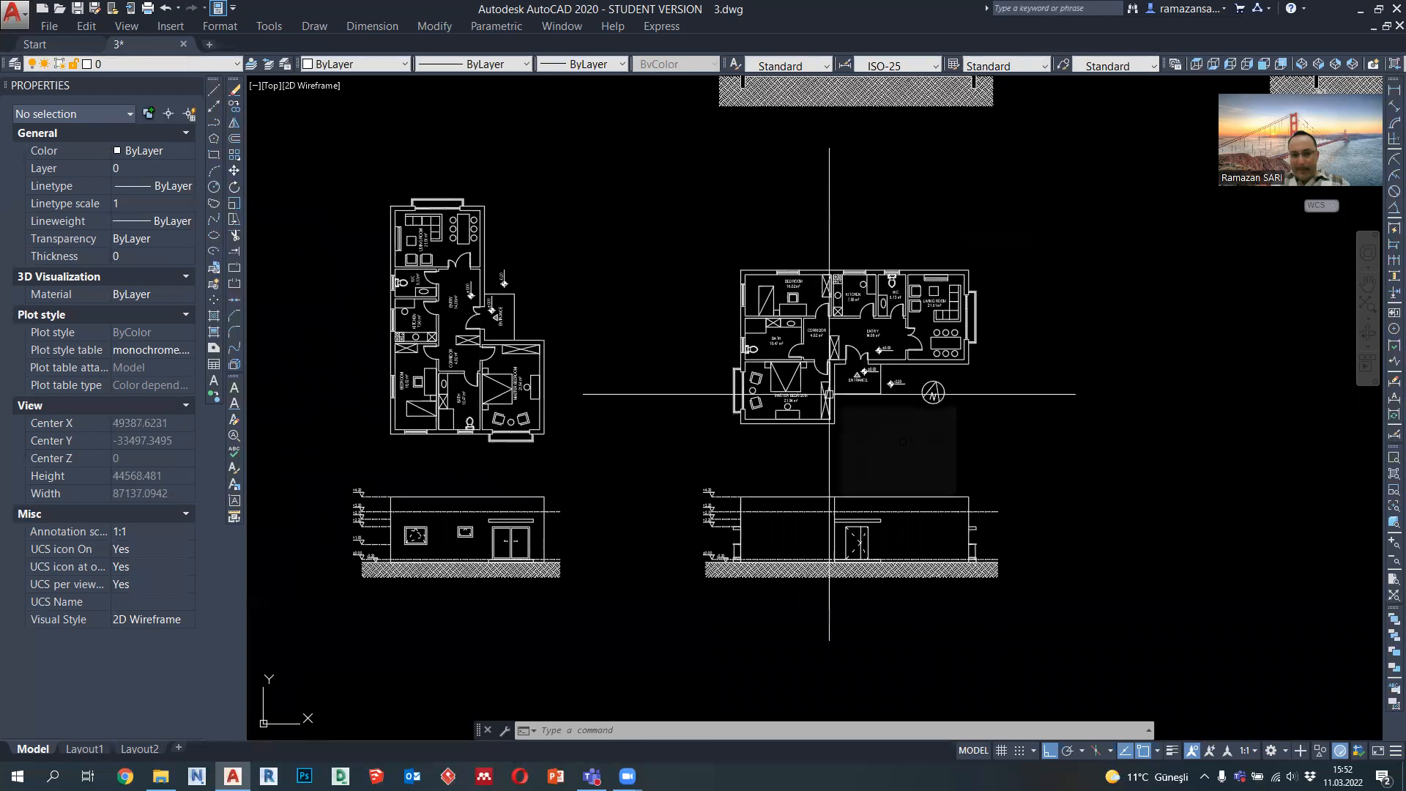
pyautogui.moveTo(799, 434); pyautogui.dragTo(815, 482, button='middle')
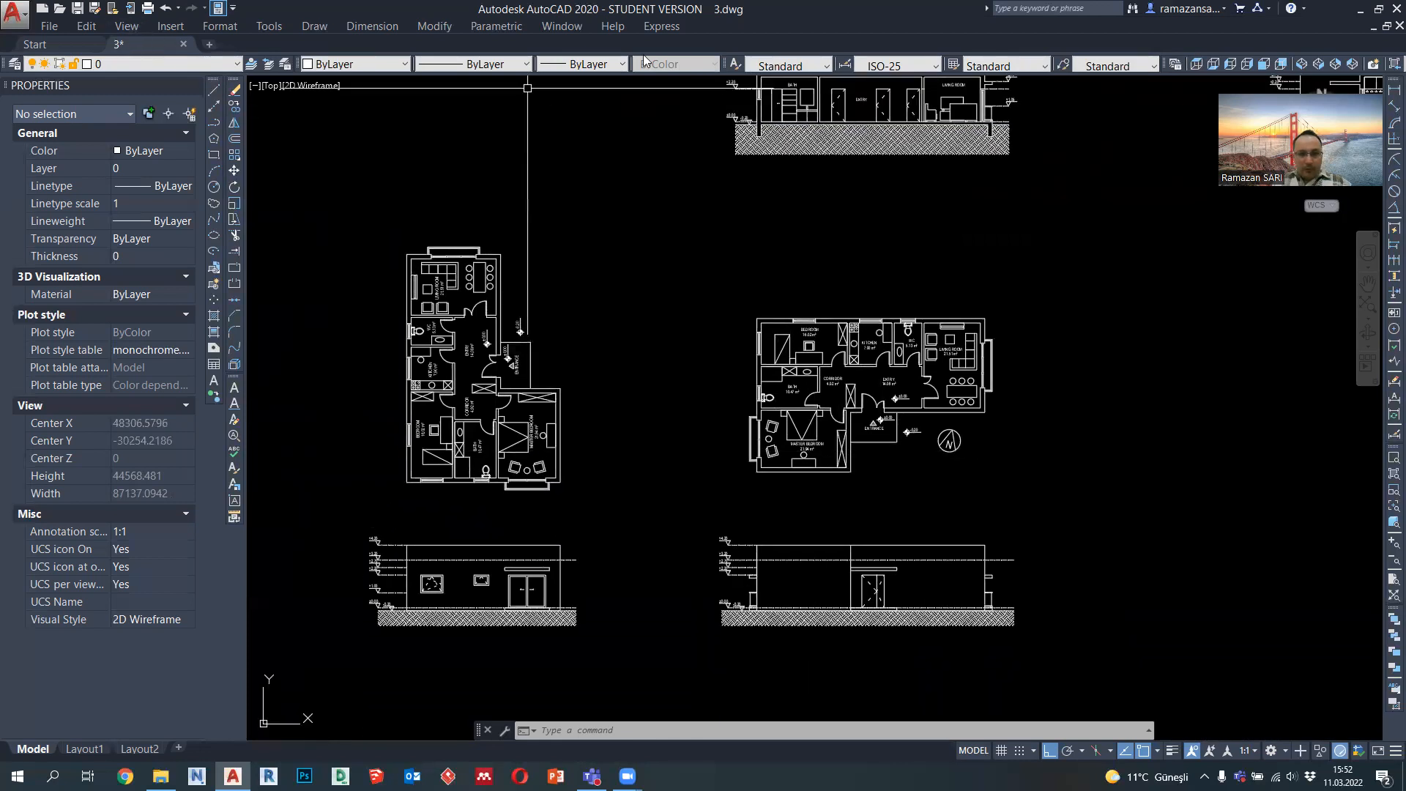